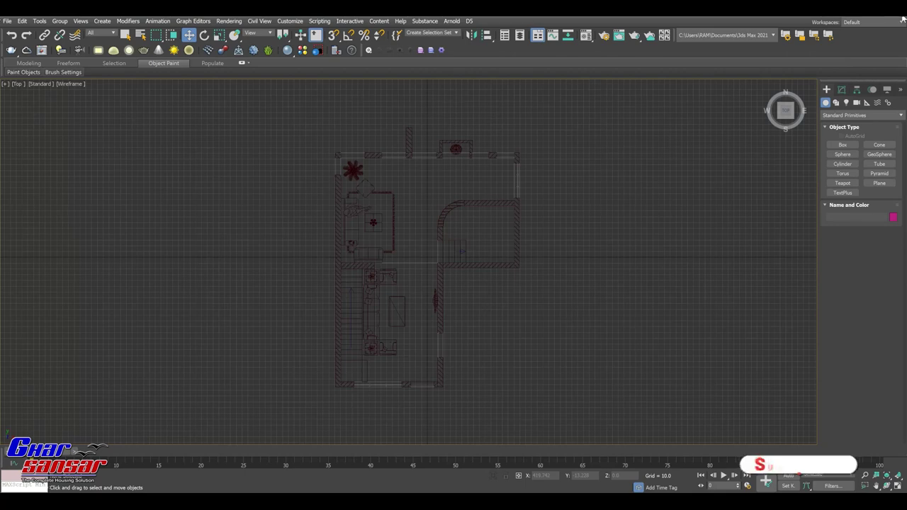
Step: Select the whole imported floor plan and set its colour to white
{"action": "mouse_move", "coordinate": [543, 218]}
{"action": "middle_mouse_down"}
{"action": "mouse_move", "coordinate": [533, 210]}
{"action": "mouse_move", "coordinate": [543, 218]}
{"action": "middle_mouse_up"}
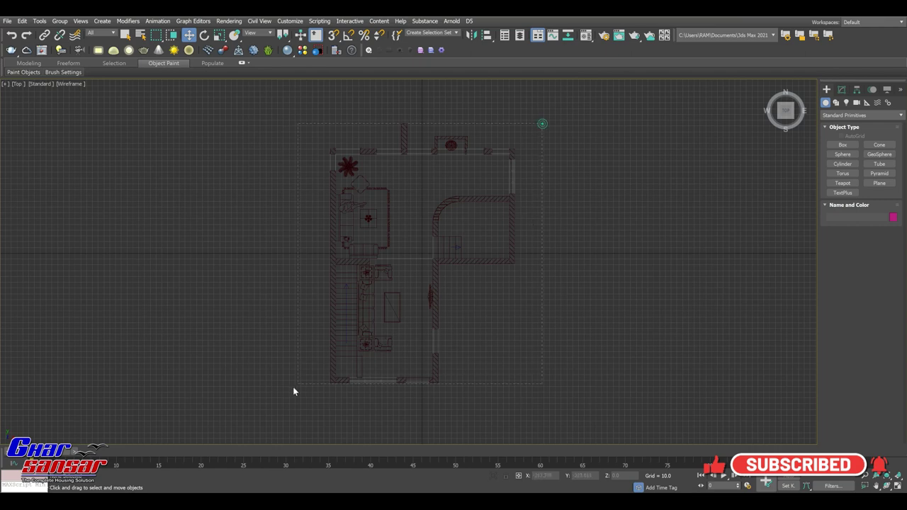
{"action": "left_click_drag", "start_coordinate": [545, 128], "coordinate": [285, 402]}
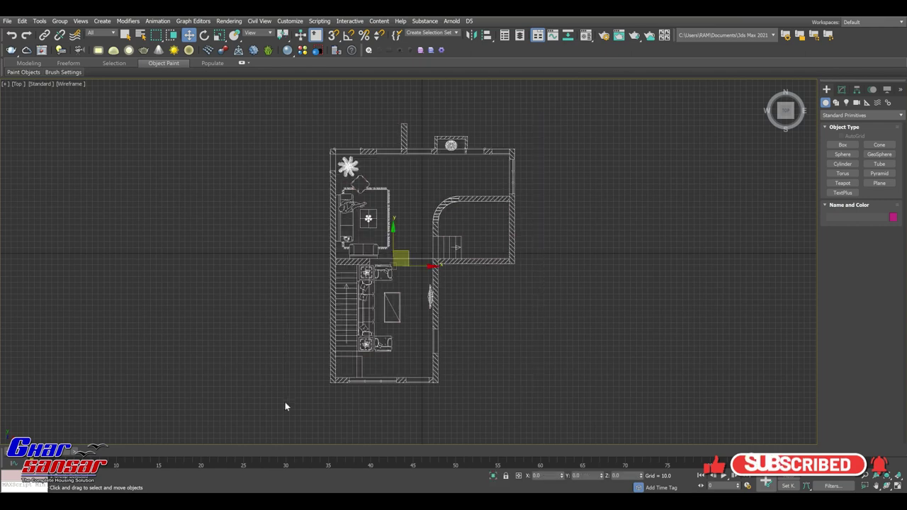
{"action": "left_click", "coordinate": [893, 218]}
{"action": "left_click", "coordinate": [498, 297]}
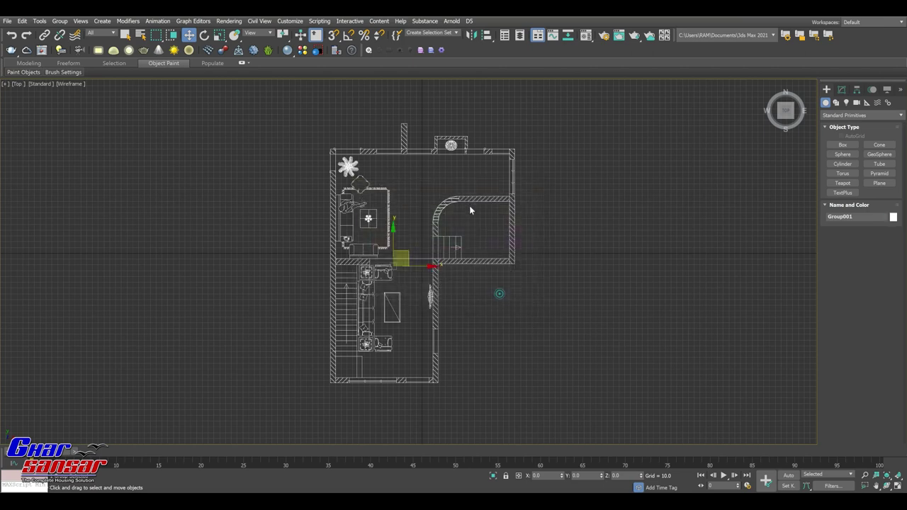
Step: Group the floor plan into one object named Group002
{"action": "left_click", "coordinate": [60, 20]}
{"action": "left_click", "coordinate": [70, 33]}
{"action": "key", "text": "Return"}
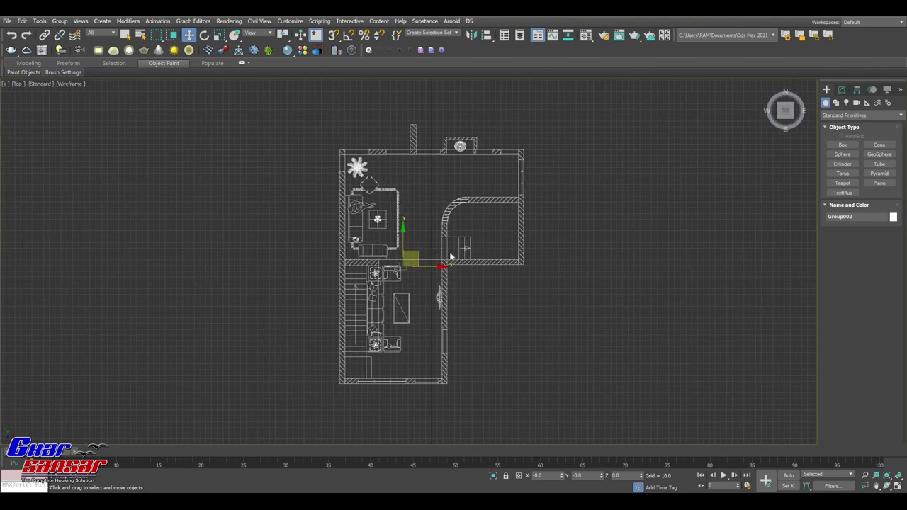
Step: Move the floor-plan group to the world origin at X, Y, Z = 0
{"action": "left_click_drag", "start_coordinate": [441, 266], "coordinate": [441, 265]}
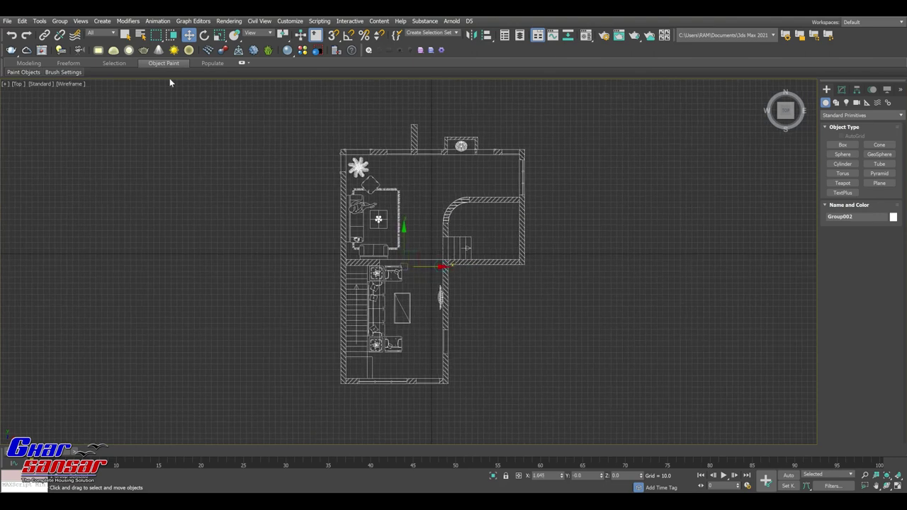
{"action": "right_click", "coordinate": [189, 35]}
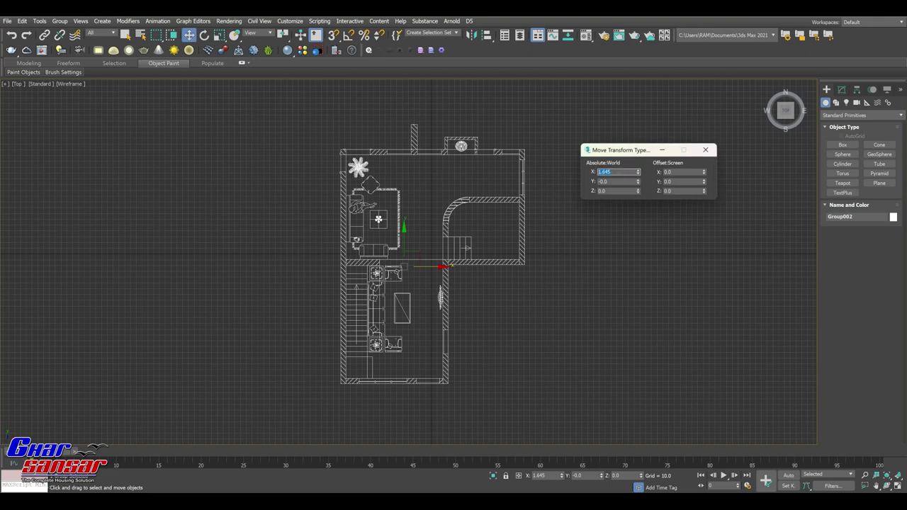
{"action": "type", "text": "0"}
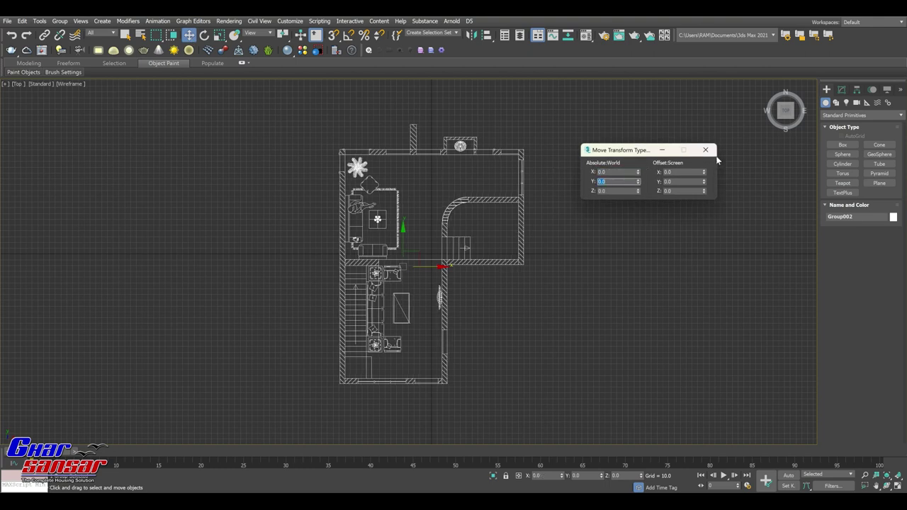
{"action": "left_click", "coordinate": [709, 152]}
{"action": "left_click", "coordinate": [590, 187]}
Step: Hide the grid, pick the Box primitive and turn on 3D Snaps
{"action": "key", "text": "g"}
{"action": "mouse_move", "coordinate": [501, 209]}
{"action": "middle_mouse_down"}
{"action": "mouse_move", "coordinate": [509, 215]}
{"action": "mouse_move", "coordinate": [502, 209]}
{"action": "middle_mouse_up"}
{"action": "scroll", "coordinate": [500, 206], "scroll_direction": "up", "scroll_amount": 3}
{"action": "scroll", "coordinate": [439, 176], "scroll_direction": "up", "scroll_amount": 2}
{"action": "middle_click_drag", "start_coordinate": [440, 175], "coordinate": [304, 229]}
{"action": "left_click", "coordinate": [841, 145]}
{"action": "middle_click_drag", "start_coordinate": [201, 204], "coordinate": [219, 205]}
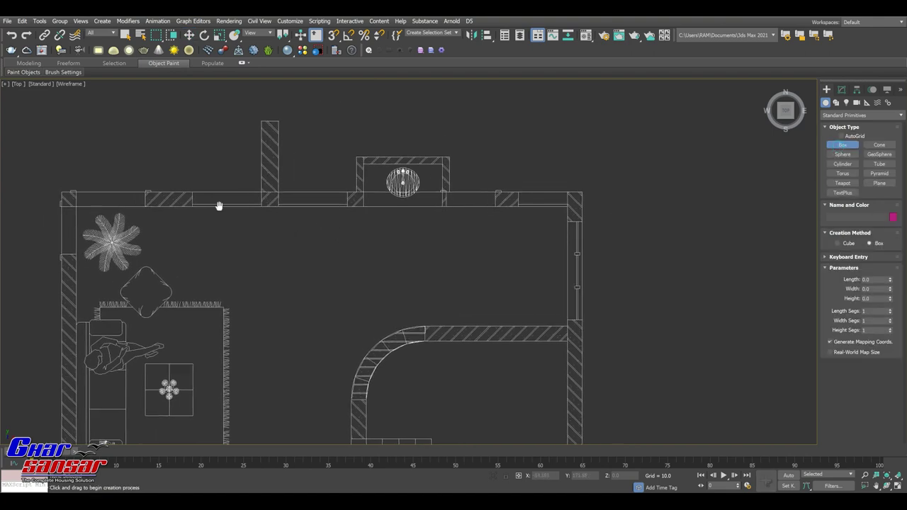
{"action": "left_click", "coordinate": [333, 36]}
{"action": "scroll", "coordinate": [71, 212], "scroll_direction": "up", "scroll_amount": 2}
Step: Draw wall boxes along the top wall, snapped from corner to corner
{"action": "left_click_drag", "start_coordinate": [72, 213], "coordinate": [546, 237]}
{"action": "scroll", "coordinate": [71, 214], "scroll_direction": "down", "scroll_amount": 2}
{"action": "scroll", "coordinate": [72, 214], "scroll_direction": "down", "scroll_amount": 1}
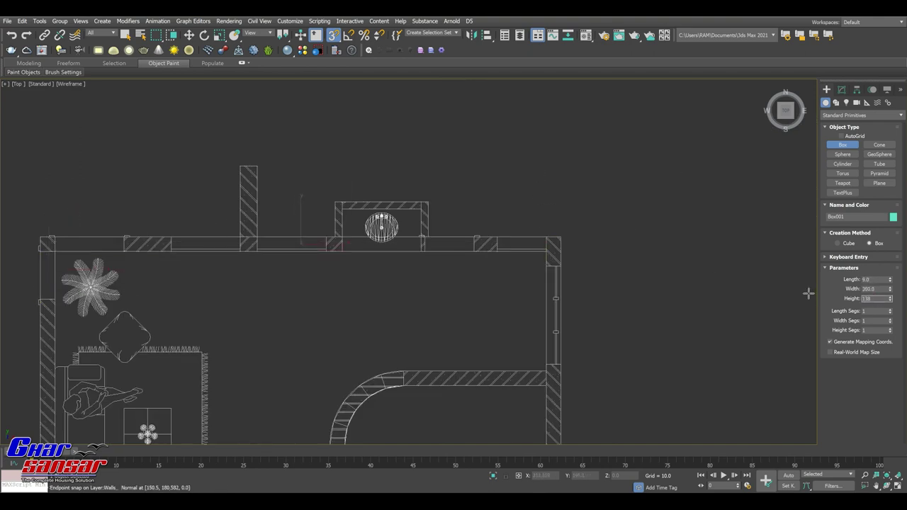
{"action": "middle_click_drag", "start_coordinate": [560, 300], "coordinate": [545, 255]}
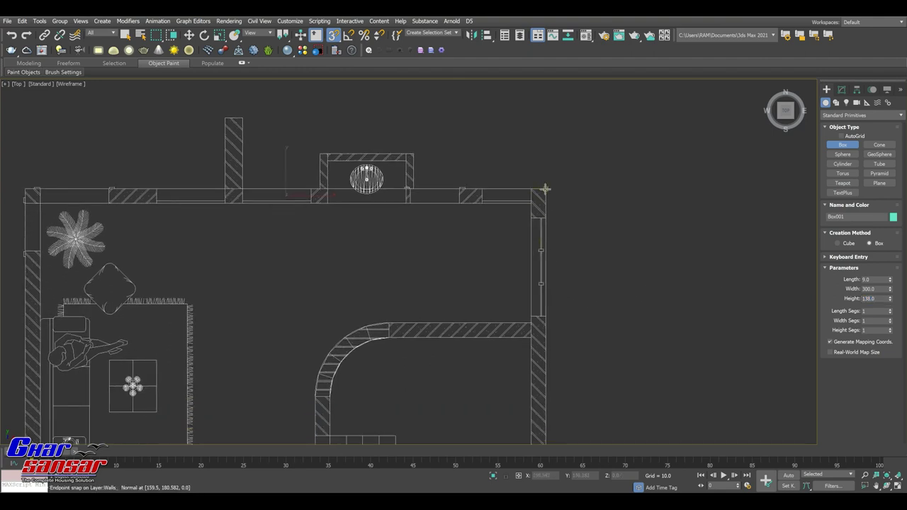
{"action": "scroll", "coordinate": [545, 188], "scroll_direction": "up", "scroll_amount": 5}
{"action": "left_click", "coordinate": [544, 187]}
{"action": "left_click_drag", "start_coordinate": [544, 188], "coordinate": [462, 138]}
{"action": "scroll", "coordinate": [461, 138], "scroll_direction": "down", "scroll_amount": 5}
{"action": "scroll", "coordinate": [465, 364], "scroll_direction": "up", "scroll_amount": 5}
{"action": "left_click_drag", "start_coordinate": [466, 364], "coordinate": [474, 350]}
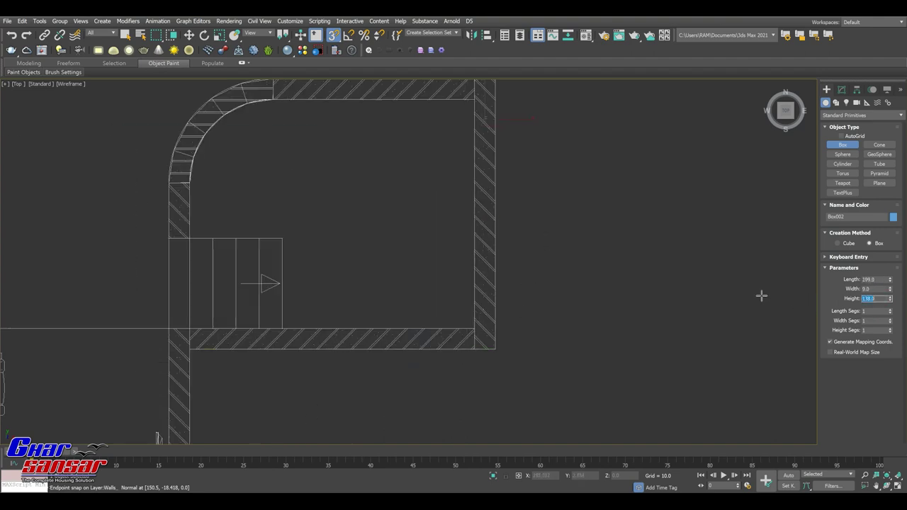
Step: Draw a wall box along the living-room wall with height 132
{"action": "middle_click_drag", "start_coordinate": [392, 336], "coordinate": [566, 319]}
{"action": "left_click_drag", "start_coordinate": [341, 312], "coordinate": [647, 332]}
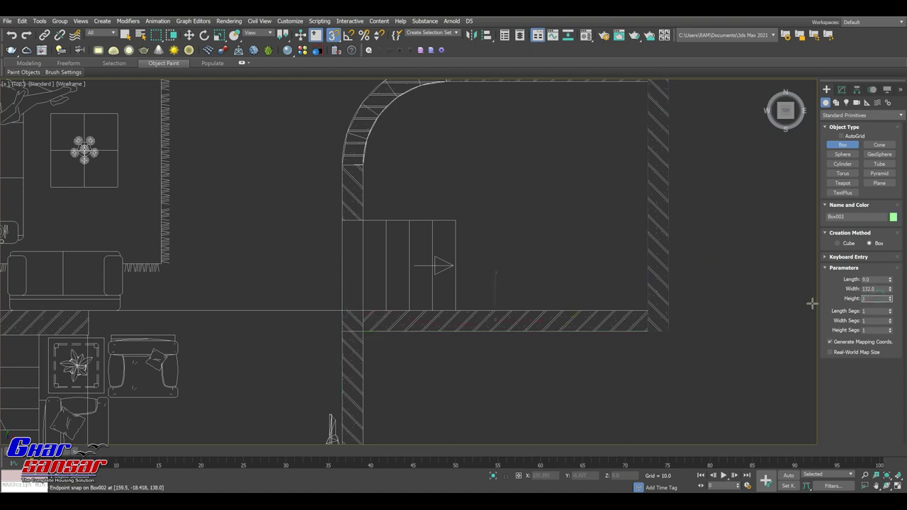
{"action": "type", "text": "32"}
{"action": "key", "text": "Return"}
Step: Draw a 132-high wall box down the right wall to the lower-right corner
{"action": "middle_click_drag", "start_coordinate": [526, 318], "coordinate": [379, 269]}
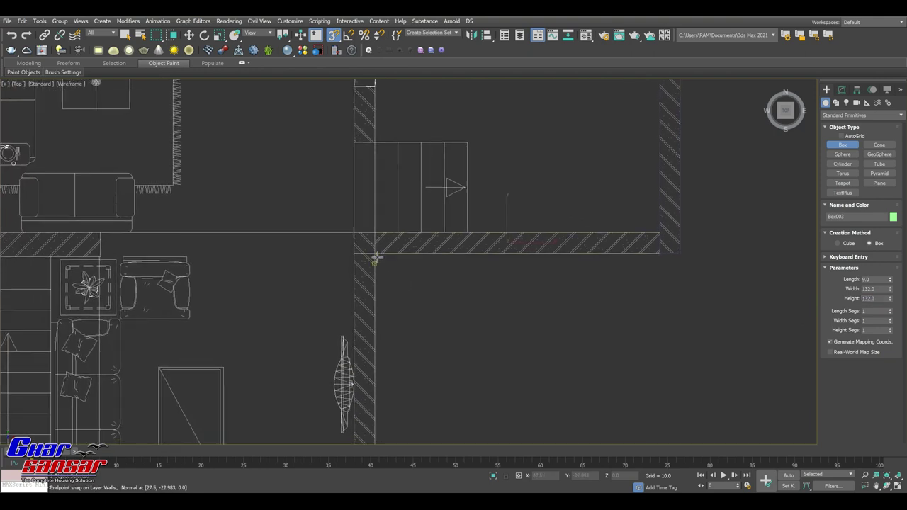
{"action": "left_click_drag", "start_coordinate": [376, 258], "coordinate": [358, 399]}
{"action": "scroll", "coordinate": [354, 284], "scroll_direction": "down", "scroll_amount": 3}
{"action": "scroll", "coordinate": [350, 340], "scroll_direction": "down", "scroll_amount": 2}
{"action": "scroll", "coordinate": [361, 387], "scroll_direction": "up", "scroll_amount": 3}
{"action": "scroll", "coordinate": [361, 393], "scroll_direction": "up", "scroll_amount": 3}
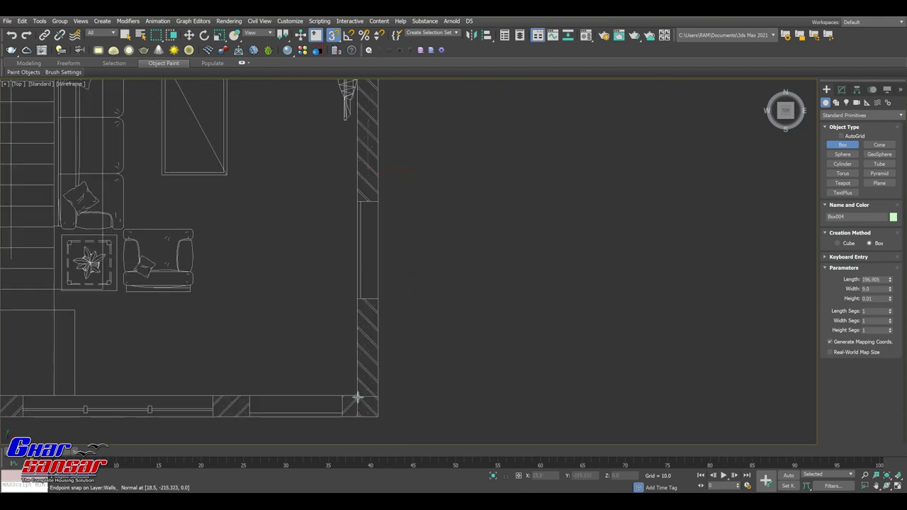
{"action": "scroll", "coordinate": [356, 398], "scroll_direction": "up", "scroll_amount": 4}
{"action": "left_click_drag", "start_coordinate": [356, 398], "coordinate": [361, 386]}
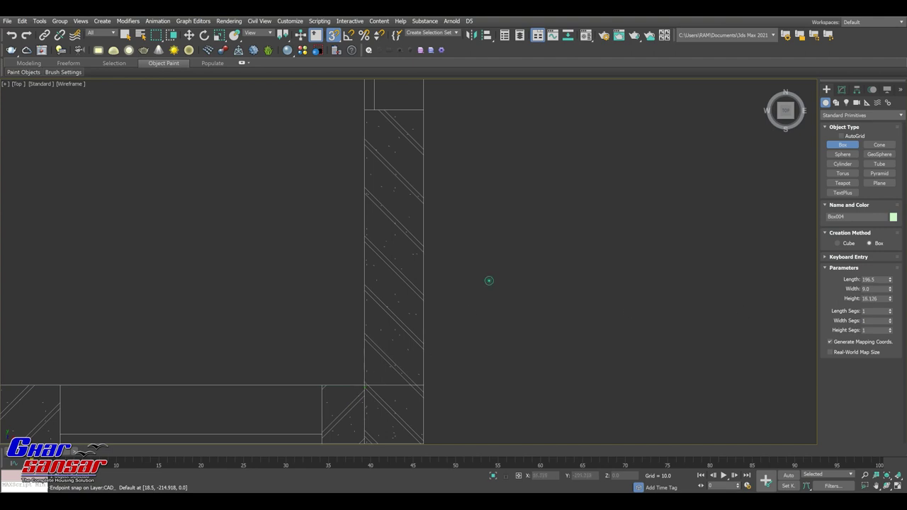
{"action": "type", "text": "32"}
{"action": "key", "text": "Return"}
Step: Draw the bottom wall box and cancel an unfinished extra box
{"action": "left_click_drag", "start_coordinate": [488, 347], "coordinate": [219, 385]}
{"action": "scroll", "coordinate": [610, 380], "scroll_direction": "down", "scroll_amount": 3}
{"action": "scroll", "coordinate": [531, 375], "scroll_direction": "down", "scroll_amount": 5}
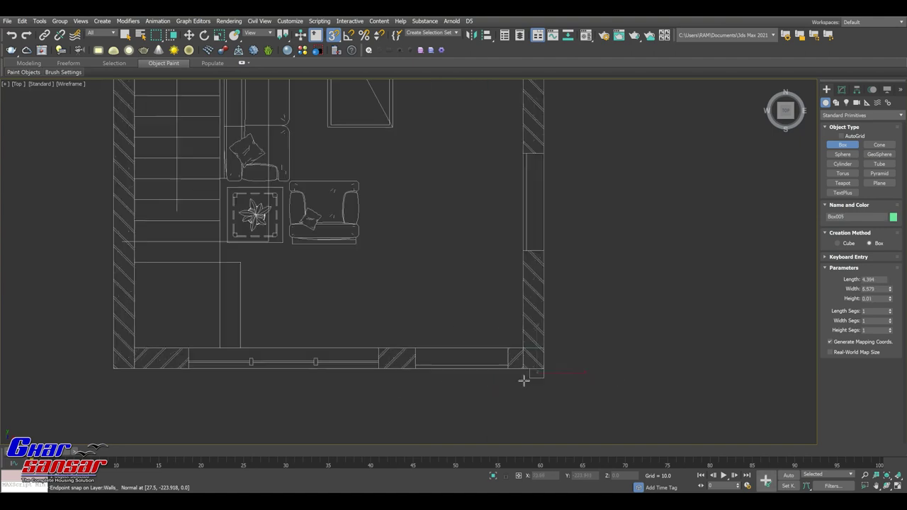
{"action": "scroll", "coordinate": [237, 411], "scroll_direction": "up", "scroll_amount": 6}
{"action": "left_click_drag", "start_coordinate": [219, 385], "coordinate": [265, 289]}
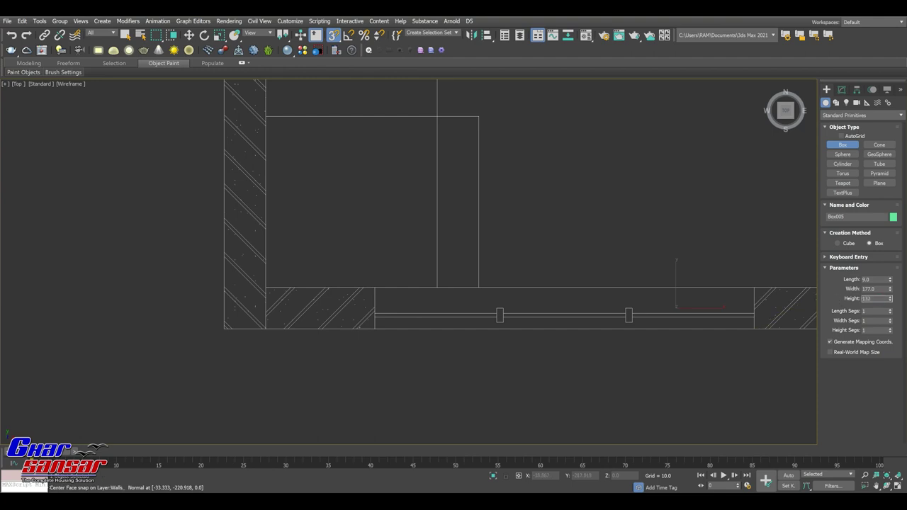
{"action": "left_click", "coordinate": [225, 328]}
{"action": "left_click_drag", "start_coordinate": [225, 328], "coordinate": [295, 313]}
{"action": "scroll", "coordinate": [287, 358], "scroll_direction": "down", "scroll_amount": 2}
{"action": "scroll", "coordinate": [290, 334], "scroll_direction": "down", "scroll_amount": 5}
{"action": "right_click", "coordinate": [295, 314]}
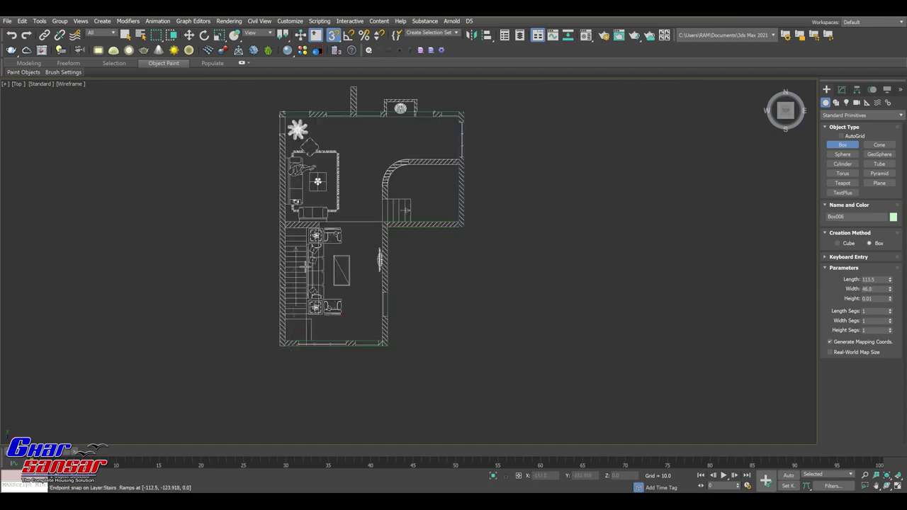
Step: Draw Box006 along the left wall, from top-left to bottom-left corner, 404.5 × 9 × 132
{"action": "scroll", "coordinate": [273, 114], "scroll_direction": "up", "scroll_amount": 2}
{"action": "scroll", "coordinate": [275, 104], "scroll_direction": "up", "scroll_amount": 3}
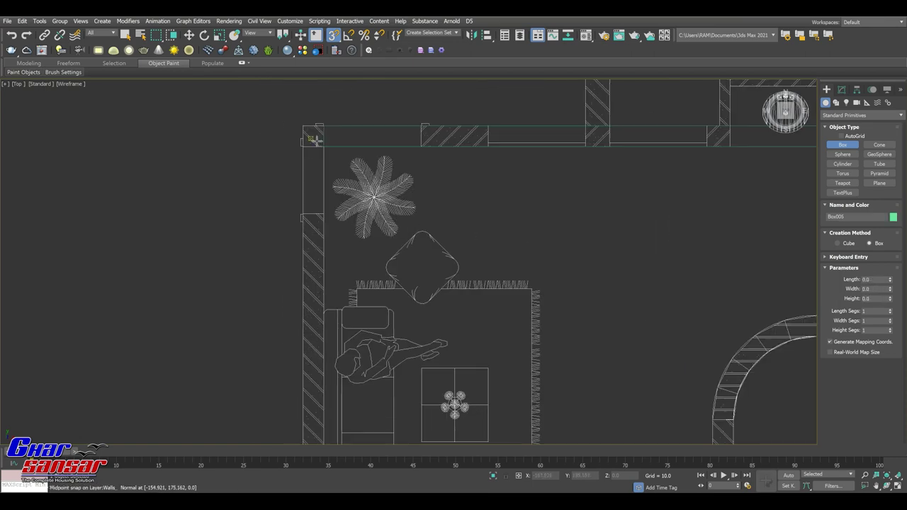
{"action": "scroll", "coordinate": [323, 140], "scroll_direction": "down", "scroll_amount": 5}
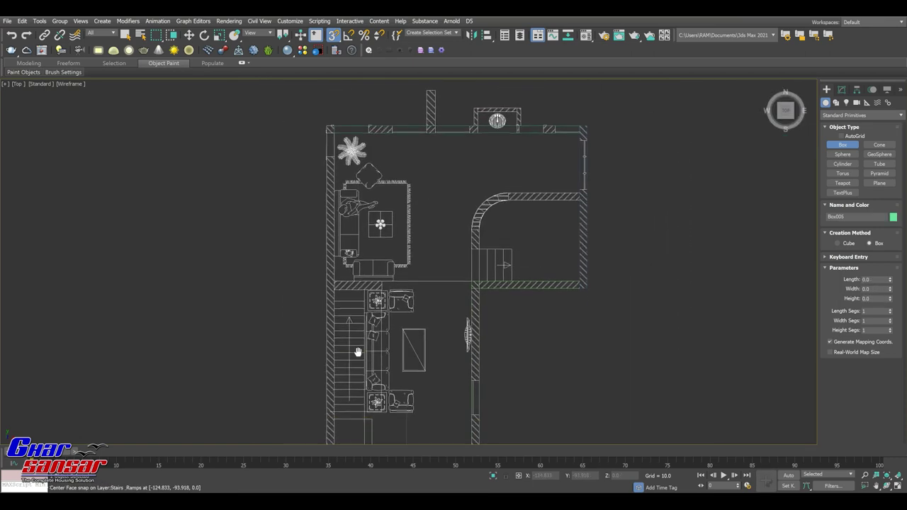
{"action": "scroll", "coordinate": [331, 124], "scroll_direction": "up", "scroll_amount": 2}
{"action": "scroll", "coordinate": [331, 121], "scroll_direction": "up", "scroll_amount": 3}
{"action": "left_click_drag", "start_coordinate": [330, 117], "coordinate": [378, 374]}
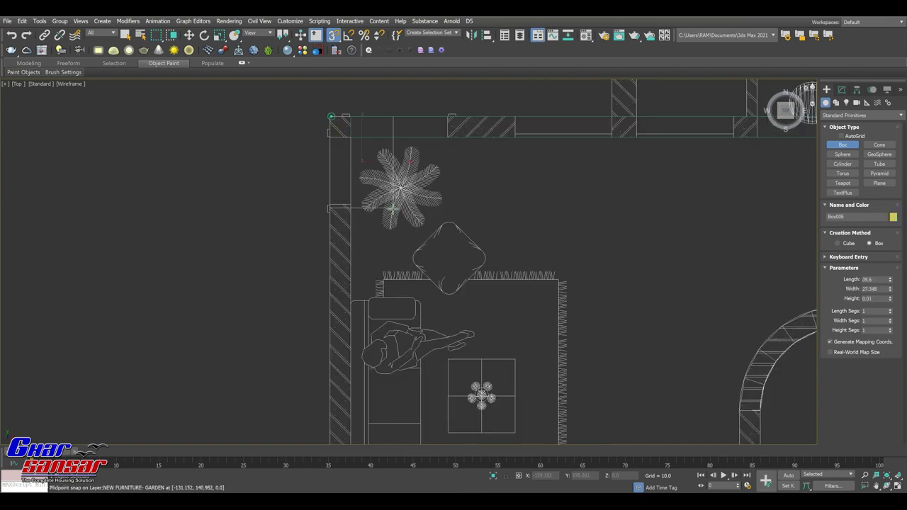
{"action": "scroll", "coordinate": [340, 177], "scroll_direction": "down", "scroll_amount": 3}
{"action": "scroll", "coordinate": [361, 283], "scroll_direction": "down", "scroll_amount": 2}
{"action": "scroll", "coordinate": [377, 374], "scroll_direction": "up", "scroll_amount": 1}
{"action": "scroll", "coordinate": [376, 372], "scroll_direction": "up", "scroll_amount": 2}
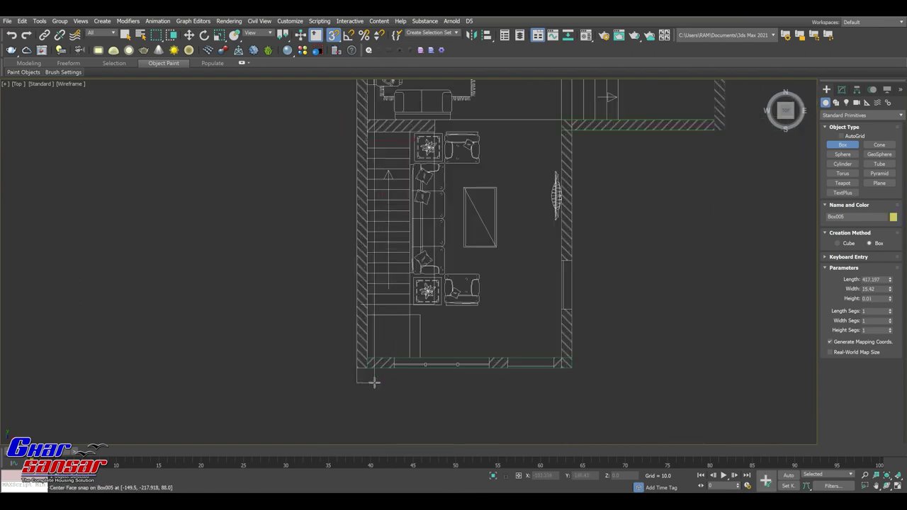
{"action": "scroll", "coordinate": [370, 371], "scroll_direction": "up", "scroll_amount": 2}
{"action": "scroll", "coordinate": [363, 365], "scroll_direction": "up", "scroll_amount": 2}
{"action": "left_click_drag", "start_coordinate": [364, 361], "coordinate": [364, 357]}
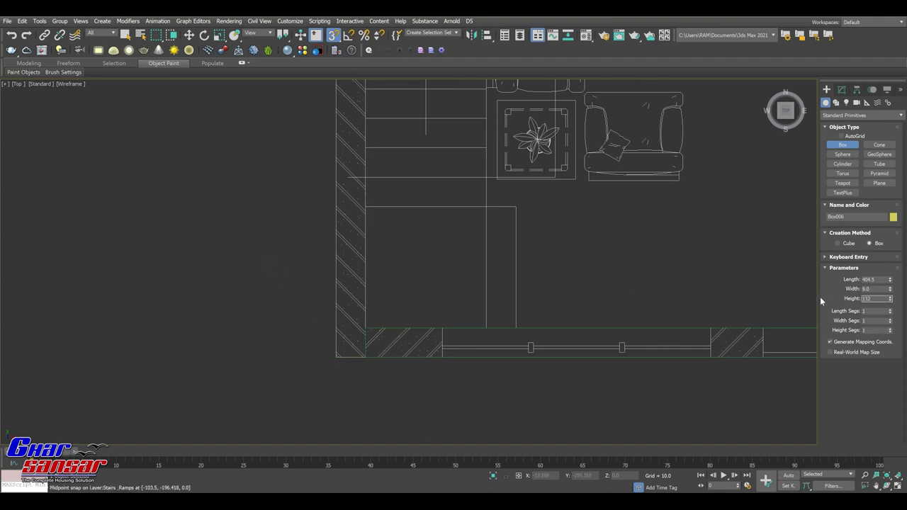
{"action": "scroll", "coordinate": [356, 232], "scroll_direction": "down", "scroll_amount": 3}
{"action": "scroll", "coordinate": [356, 232], "scroll_direction": "up", "scroll_amount": 2}
{"action": "scroll", "coordinate": [430, 253], "scroll_direction": "up", "scroll_amount": 2}
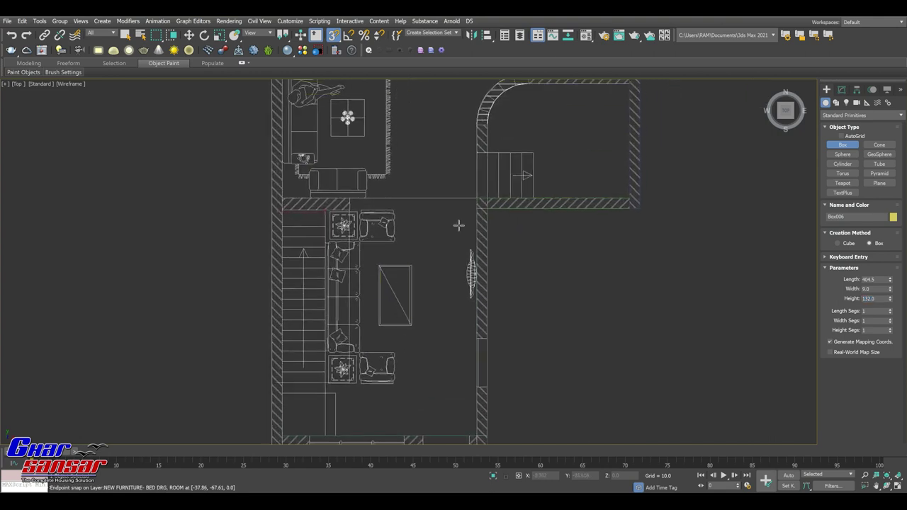
Step: Stop creating boxes, switch to Move with W, and restore the four-viewport layout
{"action": "middle_click_drag", "start_coordinate": [430, 253], "coordinate": [417, 302]}
{"action": "middle_click_drag", "start_coordinate": [370, 230], "coordinate": [382, 270]}
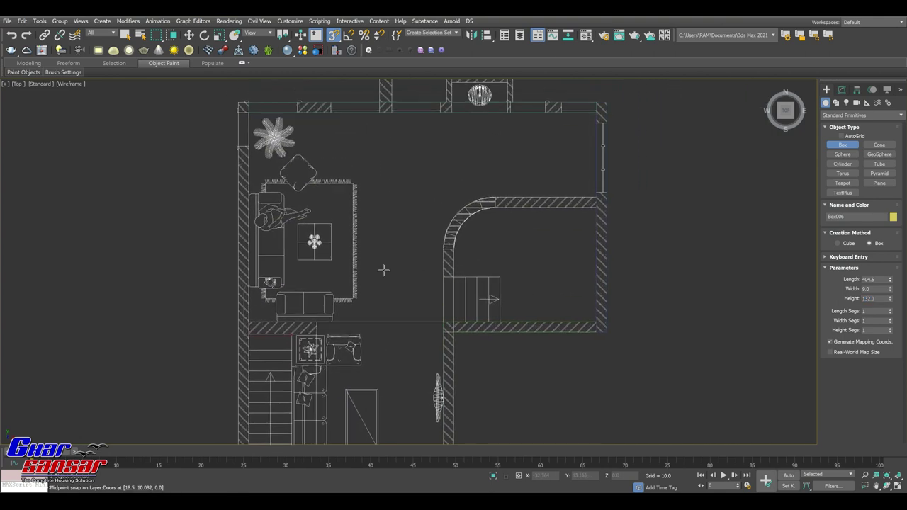
{"action": "middle_click_drag", "start_coordinate": [389, 222], "coordinate": [364, 220]}
{"action": "key", "text": "w"}
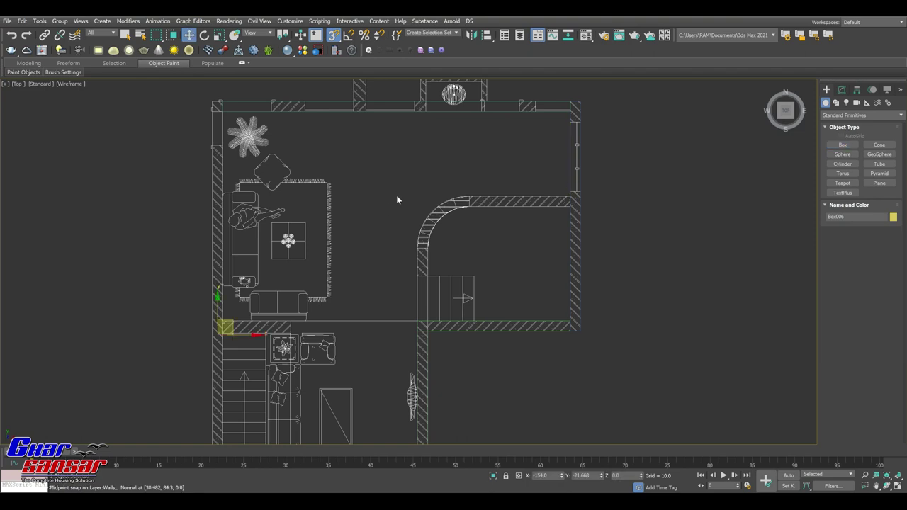
{"action": "scroll", "coordinate": [396, 190], "scroll_direction": "down", "scroll_amount": 2}
{"action": "left_click", "coordinate": [895, 477]}
Step: Maximize the perspective view and select the back blue wall to check its parameters
{"action": "middle_click_drag", "start_coordinate": [603, 377], "coordinate": [624, 368], "text": "alt"}
{"action": "left_click", "coordinate": [897, 487]}
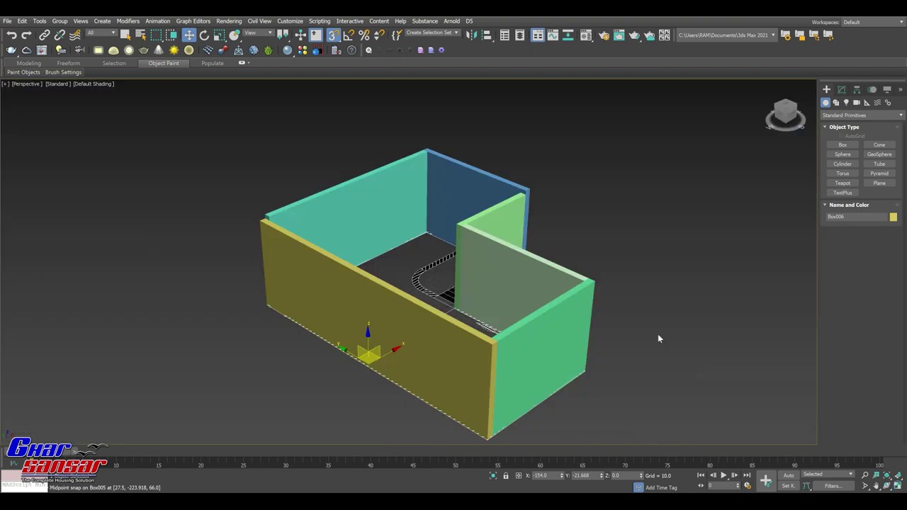
{"action": "scroll", "coordinate": [515, 192], "scroll_direction": "up", "scroll_amount": 3}
{"action": "left_click", "coordinate": [508, 190]}
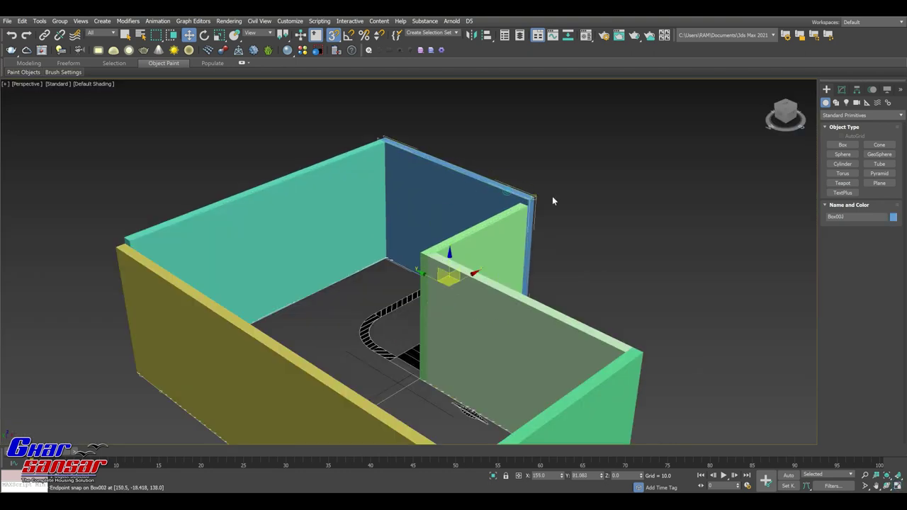
{"action": "left_click", "coordinate": [841, 90]}
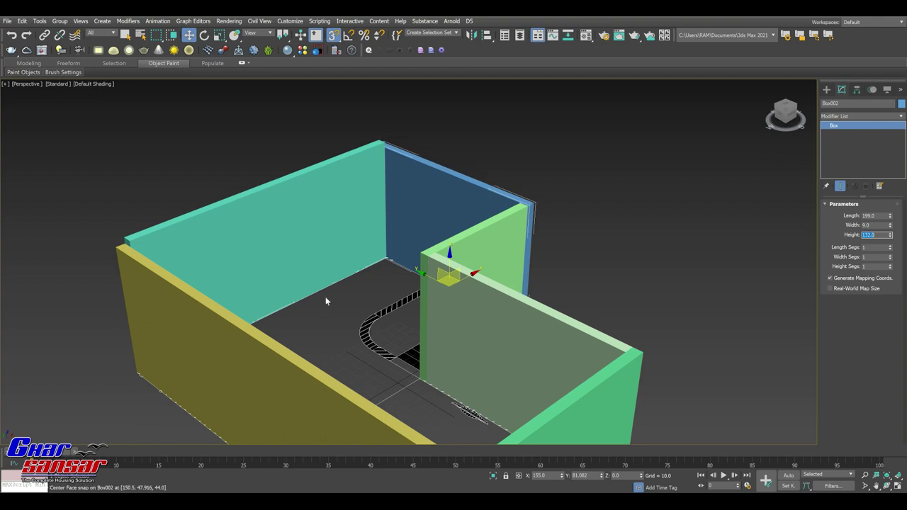
Step: Set the cyan back wall's height to 132 to match the other walls
{"action": "left_click", "coordinate": [193, 227]}
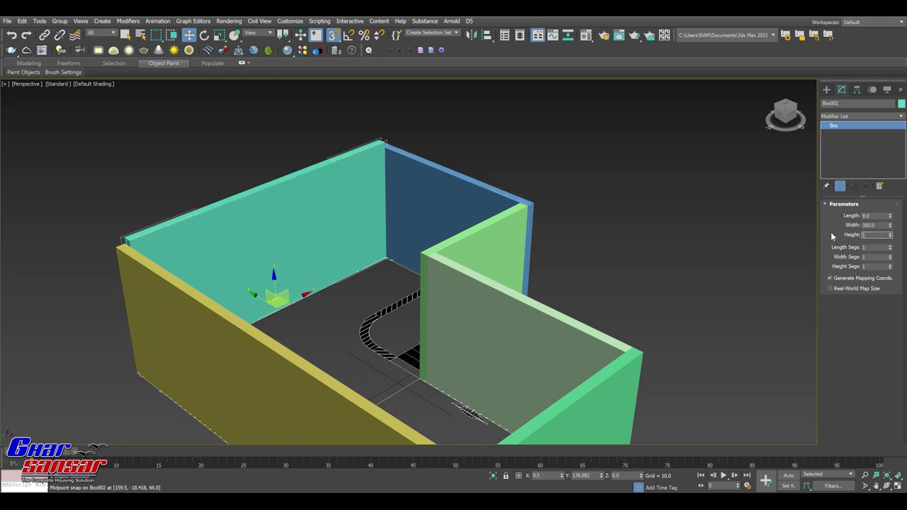
{"action": "type", "text": "32"}
{"action": "key", "text": "Return"}
{"action": "scroll", "coordinate": [523, 277], "scroll_direction": "down", "scroll_amount": 2}
{"action": "scroll", "coordinate": [523, 276], "scroll_direction": "down", "scroll_amount": 2}
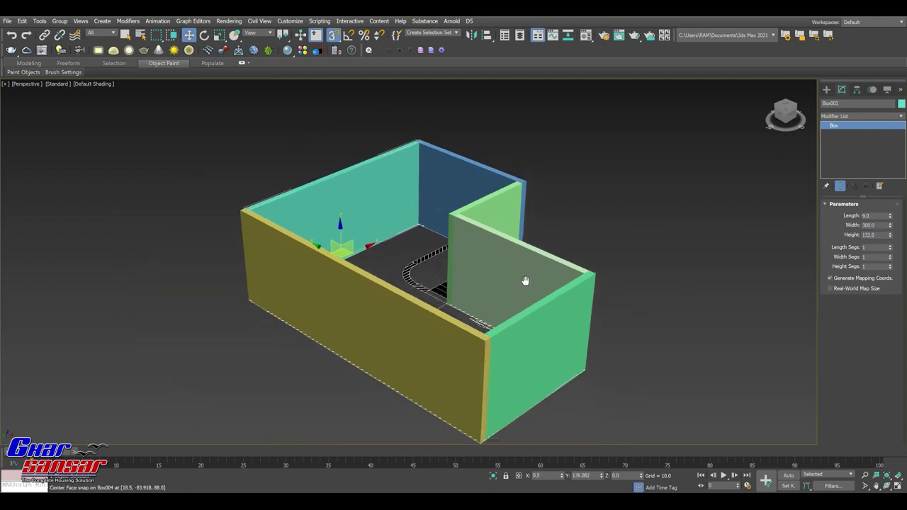
{"action": "scroll", "coordinate": [523, 276], "scroll_direction": "down", "scroll_amount": 1}
{"action": "left_click", "coordinate": [898, 487]}
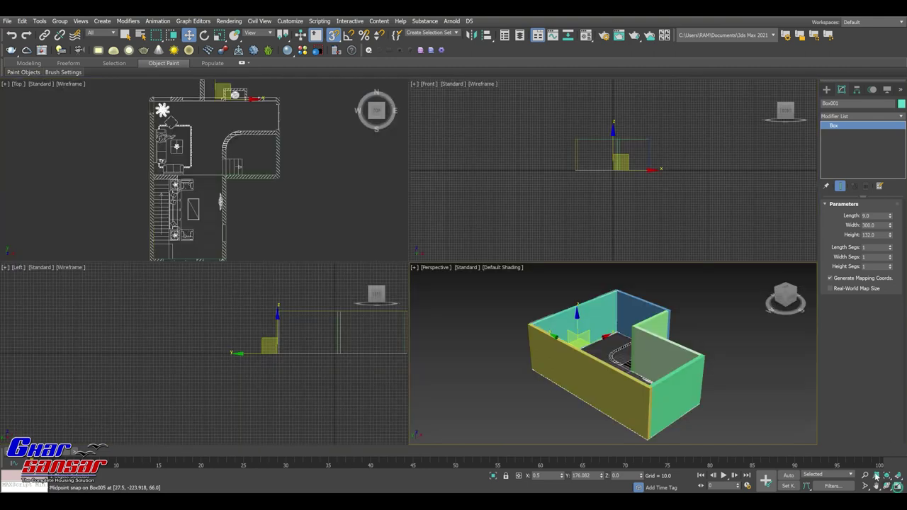
Step: Maximize the Top view with Alt+W and select the imported floor-plan group
{"action": "key", "text": "alt+w"}
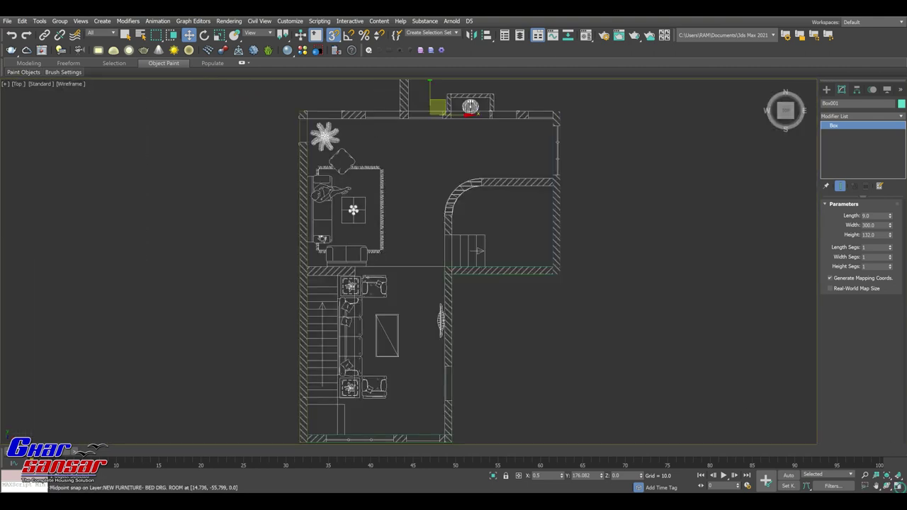
{"action": "middle_click_drag", "start_coordinate": [412, 284], "coordinate": [419, 274]}
{"action": "left_click", "coordinate": [418, 273]}
Step: Start a Line shape at the top-left inner wall corner and snap the top wall's end
{"action": "right_click", "coordinate": [419, 272]}
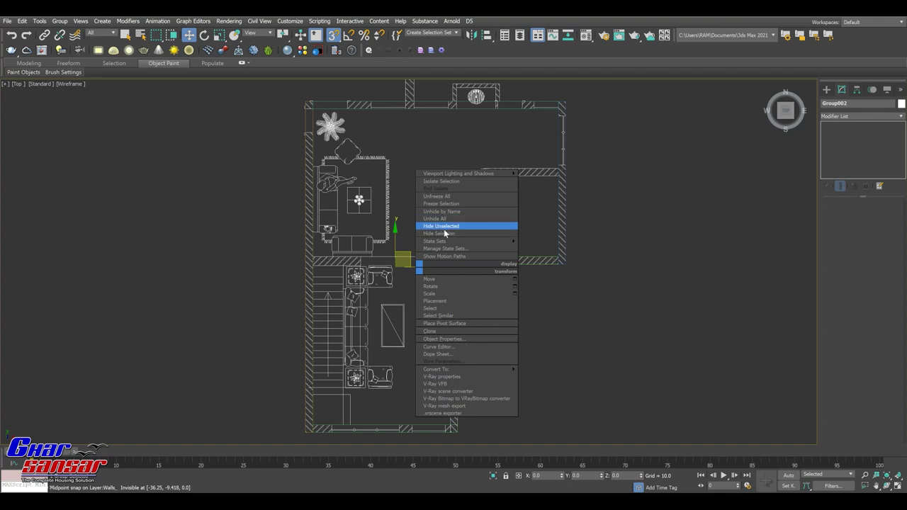
{"action": "left_click", "coordinate": [445, 226]}
{"action": "middle_click_drag", "start_coordinate": [448, 257], "coordinate": [424, 255]}
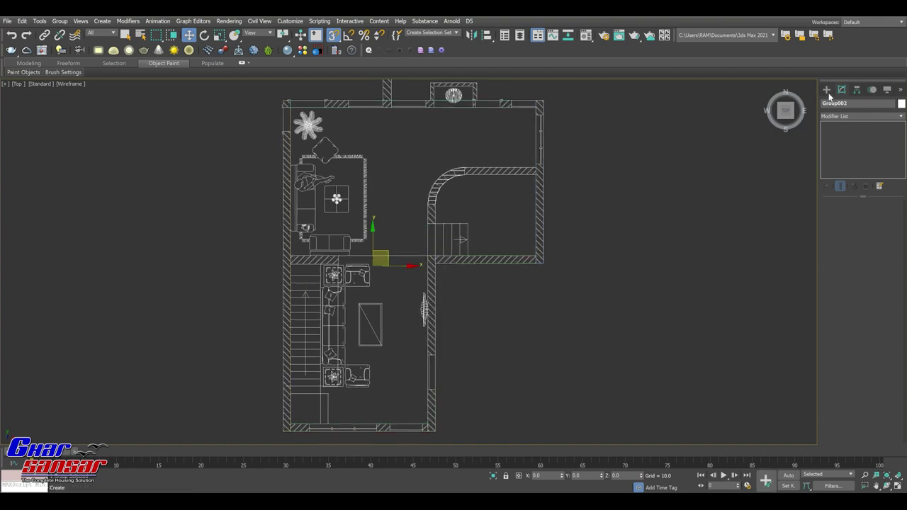
{"action": "left_click", "coordinate": [826, 89]}
{"action": "left_click", "coordinate": [835, 102]}
{"action": "left_click", "coordinate": [843, 152]}
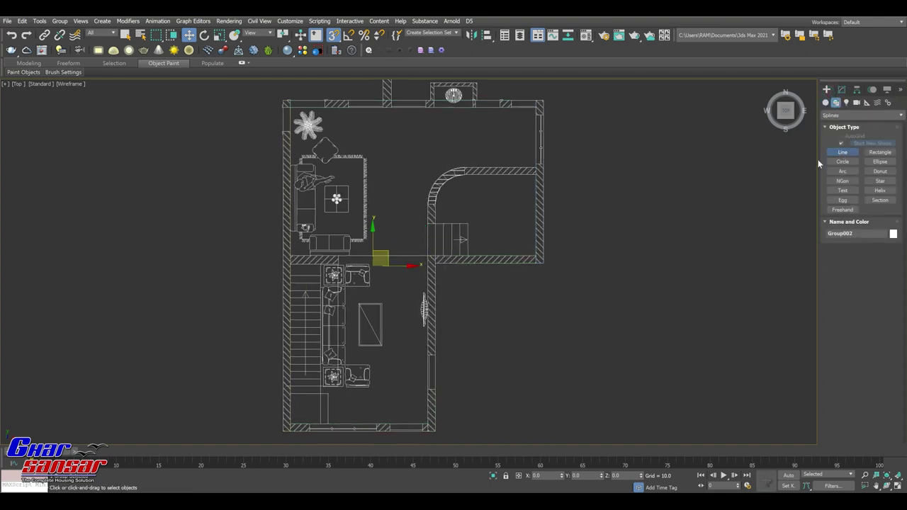
{"action": "scroll", "coordinate": [319, 99], "scroll_direction": "up", "scroll_amount": 3}
{"action": "scroll", "coordinate": [298, 128], "scroll_direction": "up", "scroll_amount": 3}
{"action": "middle_click_drag", "start_coordinate": [280, 147], "coordinate": [230, 185]}
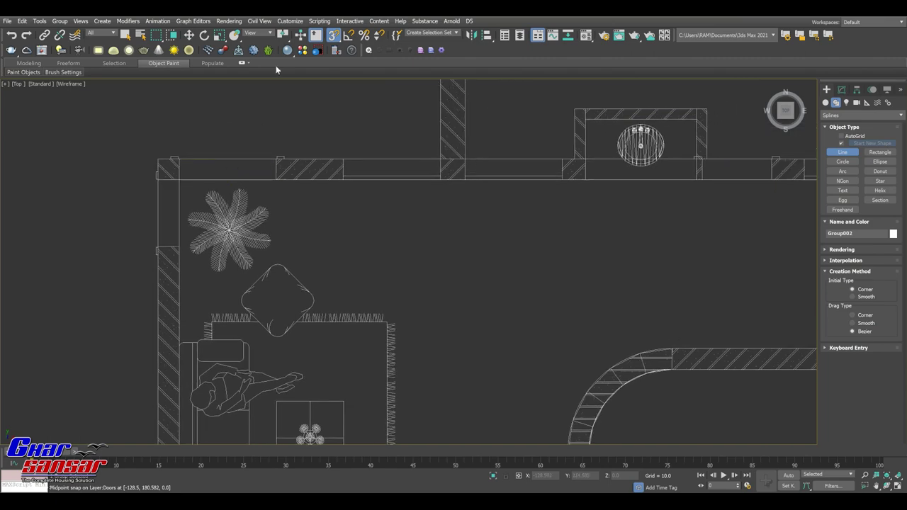
{"action": "scroll", "coordinate": [191, 176], "scroll_direction": "up", "scroll_amount": 3}
{"action": "left_click", "coordinate": [178, 178]}
{"action": "scroll", "coordinate": [178, 178], "scroll_direction": "down", "scroll_amount": 4}
{"action": "scroll", "coordinate": [425, 211], "scroll_direction": "up", "scroll_amount": 3}
{"action": "middle_click_drag", "start_coordinate": [706, 212], "coordinate": [480, 217]}
{"action": "scroll", "coordinate": [603, 185], "scroll_direction": "up", "scroll_amount": 3}
{"action": "scroll", "coordinate": [560, 190], "scroll_direction": "up", "scroll_amount": 3}
{"action": "left_click", "coordinate": [560, 190]}
Step: Snap outline points at the right wall junction, both curved-wall ends and the stair-side corners
{"action": "scroll", "coordinate": [567, 267], "scroll_direction": "down", "scroll_amount": 3}
{"action": "middle_click_drag", "start_coordinate": [567, 267], "coordinate": [573, 162]}
{"action": "scroll", "coordinate": [570, 265], "scroll_direction": "up", "scroll_amount": 2}
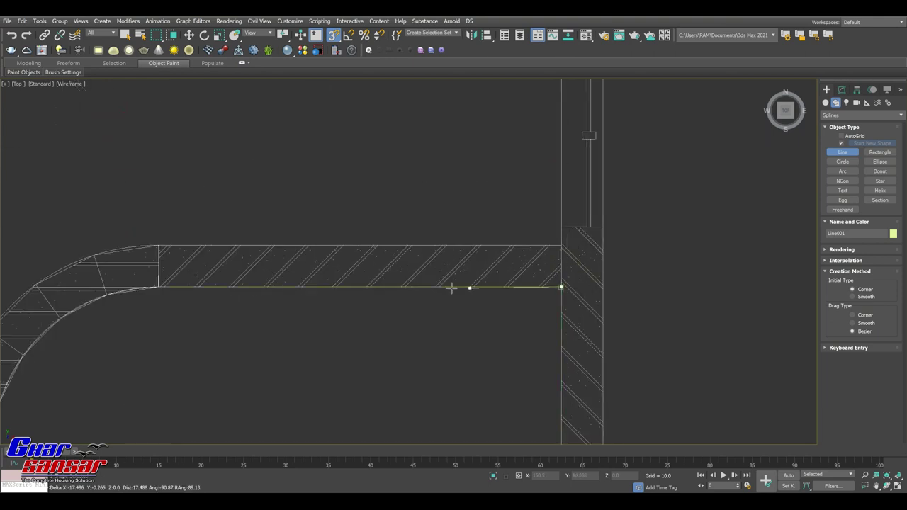
{"action": "left_click", "coordinate": [539, 287]}
{"action": "scroll", "coordinate": [654, 192], "scroll_direction": "down", "scroll_amount": 3}
{"action": "scroll", "coordinate": [425, 205], "scroll_direction": "up", "scroll_amount": 3}
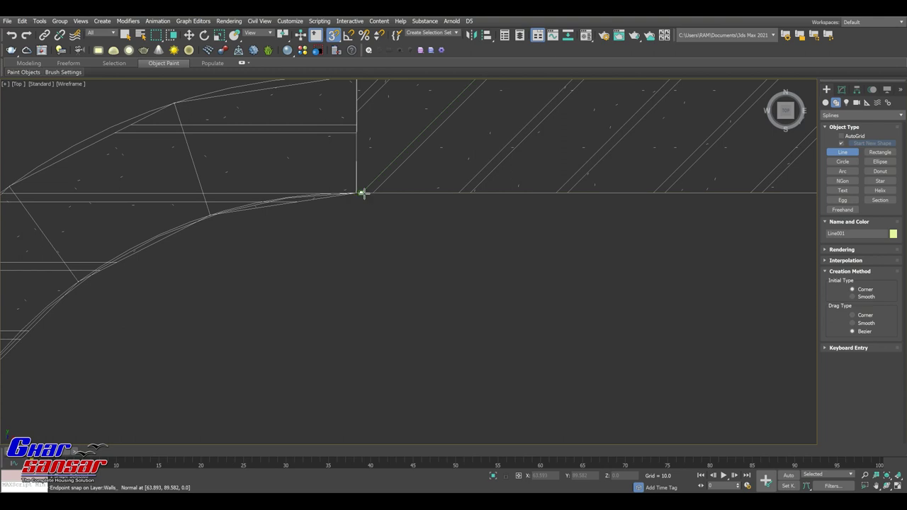
{"action": "left_click", "coordinate": [363, 193]}
{"action": "scroll", "coordinate": [395, 217], "scroll_direction": "down", "scroll_amount": 3}
{"action": "middle_click_drag", "start_coordinate": [394, 217], "coordinate": [499, 90]}
{"action": "scroll", "coordinate": [393, 171], "scroll_direction": "up", "scroll_amount": 2}
{"action": "scroll", "coordinate": [342, 227], "scroll_direction": "up", "scroll_amount": 3}
{"action": "left_click", "coordinate": [301, 249]}
{"action": "scroll", "coordinate": [397, 263], "scroll_direction": "down", "scroll_amount": 3}
{"action": "scroll", "coordinate": [350, 178], "scroll_direction": "up", "scroll_amount": 2}
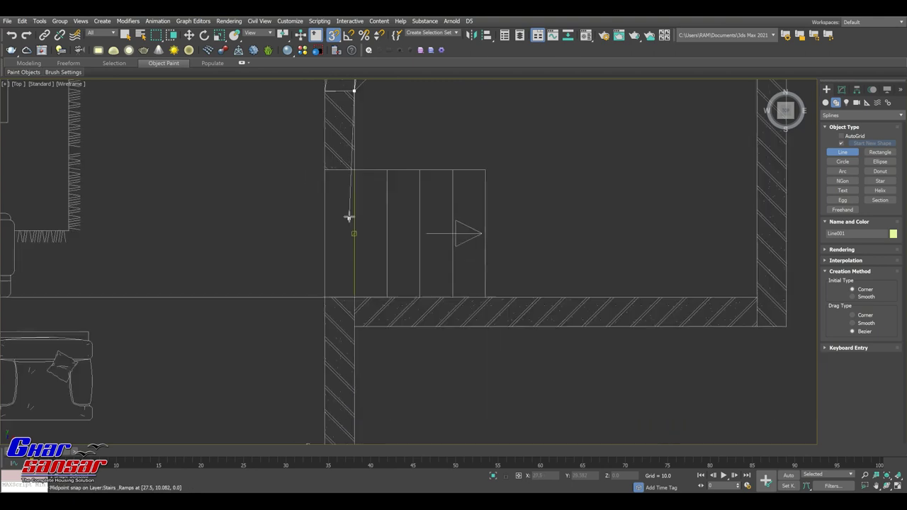
{"action": "left_click", "coordinate": [354, 296]}
{"action": "scroll", "coordinate": [366, 87], "scroll_direction": "down", "scroll_amount": 5}
{"action": "scroll", "coordinate": [370, 308], "scroll_direction": "up", "scroll_amount": 4}
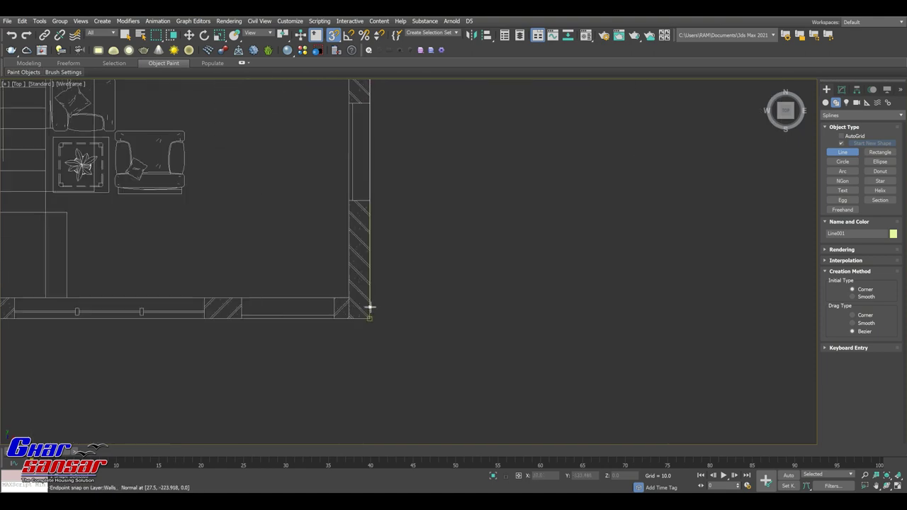
{"action": "scroll", "coordinate": [369, 317], "scroll_direction": "up", "scroll_amount": 3}
{"action": "left_click", "coordinate": [371, 313]}
Step: Add the lower-left and top-left inner corners, close the spline, and enter Vertex sub-object mode
{"action": "middle_click_drag", "start_coordinate": [229, 316], "coordinate": [304, 277]}
{"action": "scroll", "coordinate": [304, 277], "scroll_direction": "down", "scroll_amount": 4}
{"action": "scroll", "coordinate": [239, 278], "scroll_direction": "up", "scroll_amount": 3}
{"action": "scroll", "coordinate": [245, 269], "scroll_direction": "up", "scroll_amount": 2}
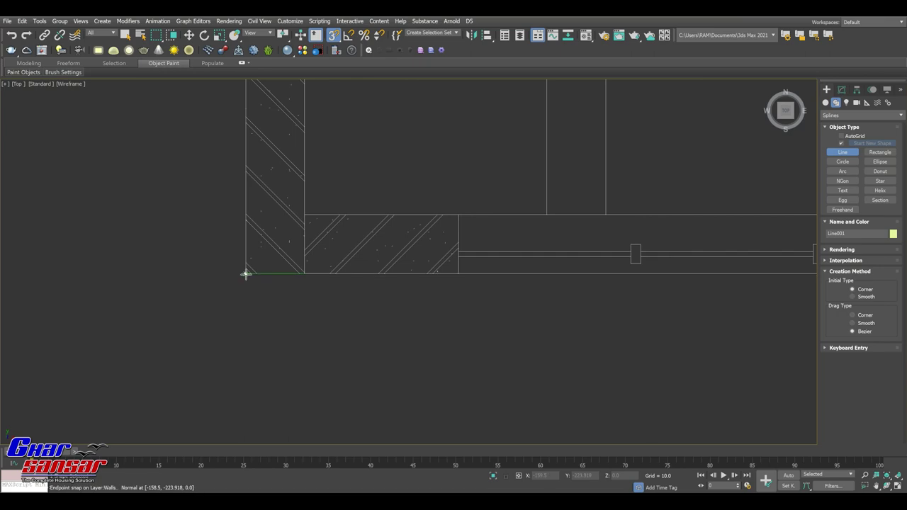
{"action": "left_click", "coordinate": [245, 274]}
{"action": "scroll", "coordinate": [246, 274], "scroll_direction": "down", "scroll_amount": 4}
{"action": "middle_click_drag", "start_coordinate": [245, 274], "coordinate": [277, 334]}
{"action": "scroll", "coordinate": [292, 327], "scroll_direction": "down", "scroll_amount": 2}
{"action": "scroll", "coordinate": [294, 259], "scroll_direction": "up", "scroll_amount": 3}
{"action": "scroll", "coordinate": [284, 241], "scroll_direction": "up", "scroll_amount": 2}
{"action": "scroll", "coordinate": [280, 216], "scroll_direction": "up", "scroll_amount": 3}
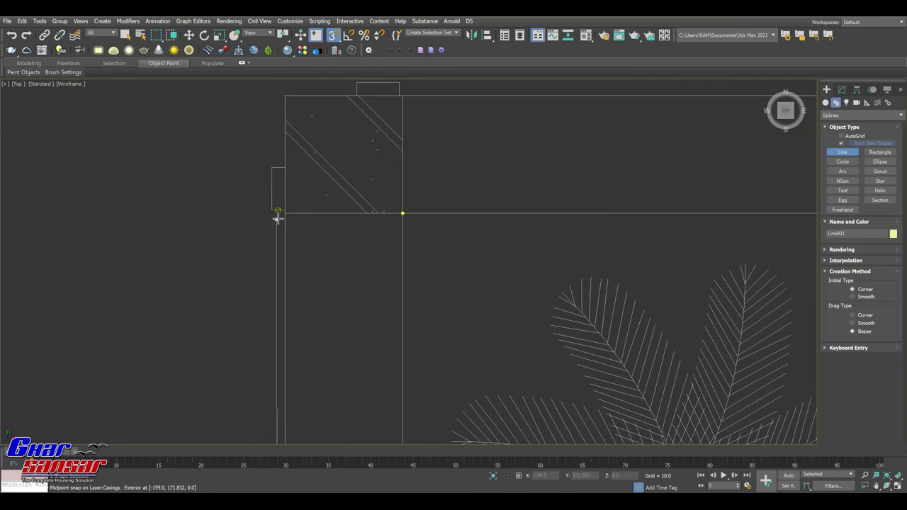
{"action": "left_click", "coordinate": [283, 214]}
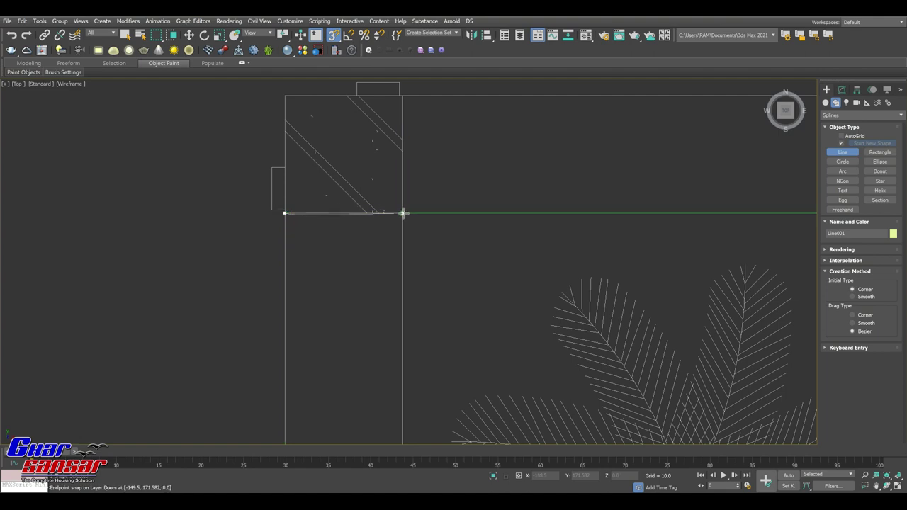
{"action": "scroll", "coordinate": [402, 212], "scroll_direction": "up", "scroll_amount": 3}
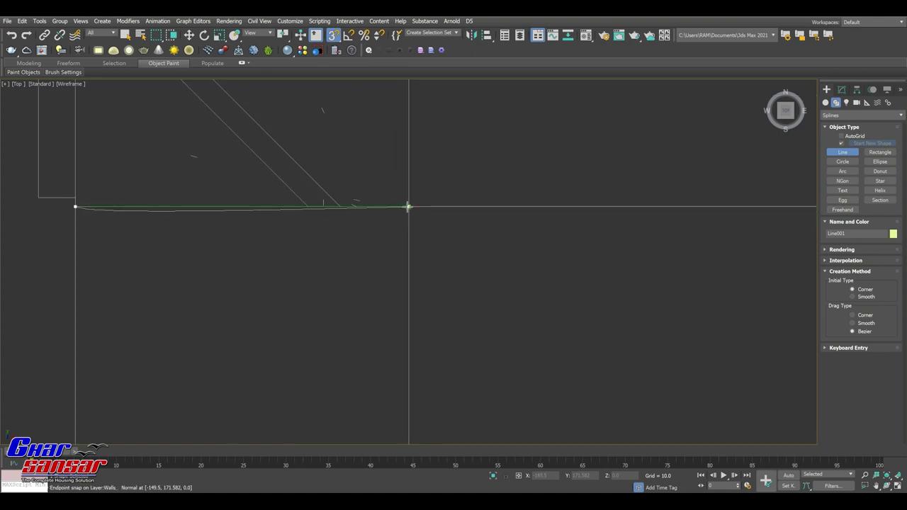
{"action": "left_click", "coordinate": [407, 207]}
{"action": "left_click", "coordinate": [457, 266]}
{"action": "scroll", "coordinate": [397, 222], "scroll_direction": "down", "scroll_amount": 3}
{"action": "left_click", "coordinate": [841, 90]}
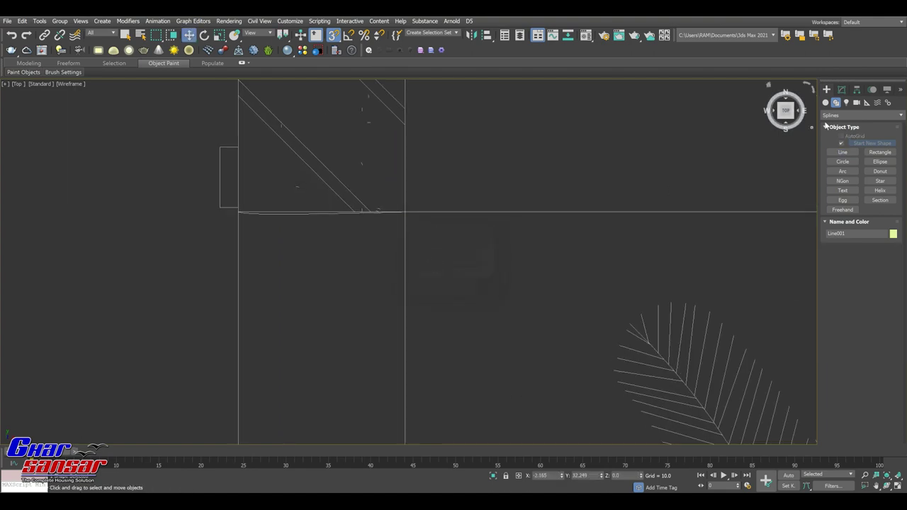
{"action": "left_click", "coordinate": [839, 133]}
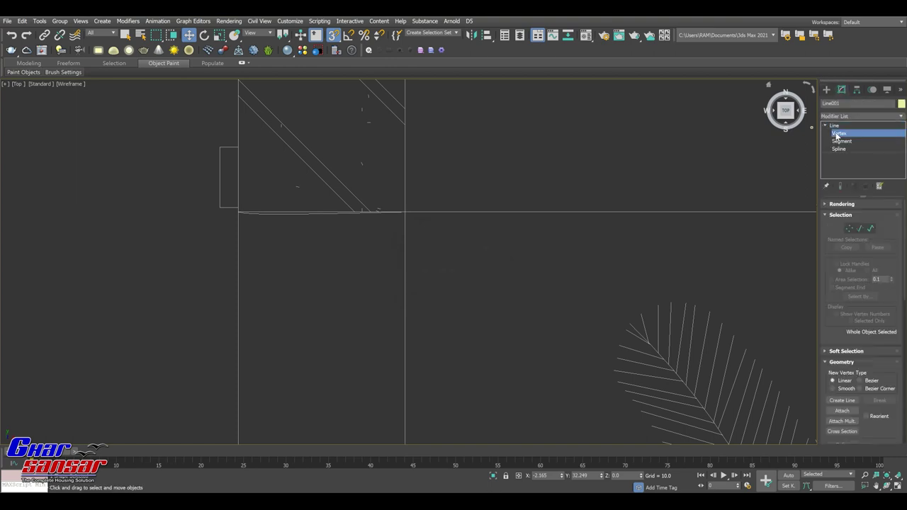
Step: Convert Line001's overlapping start and end vertices to Corner type
{"action": "left_click", "coordinate": [238, 211]}
{"action": "right_click", "coordinate": [236, 208]}
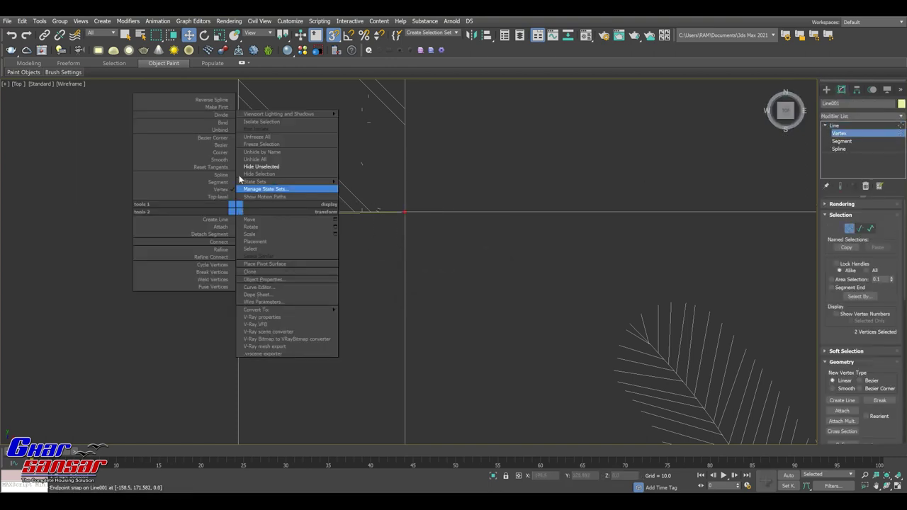
{"action": "left_click", "coordinate": [226, 153]}
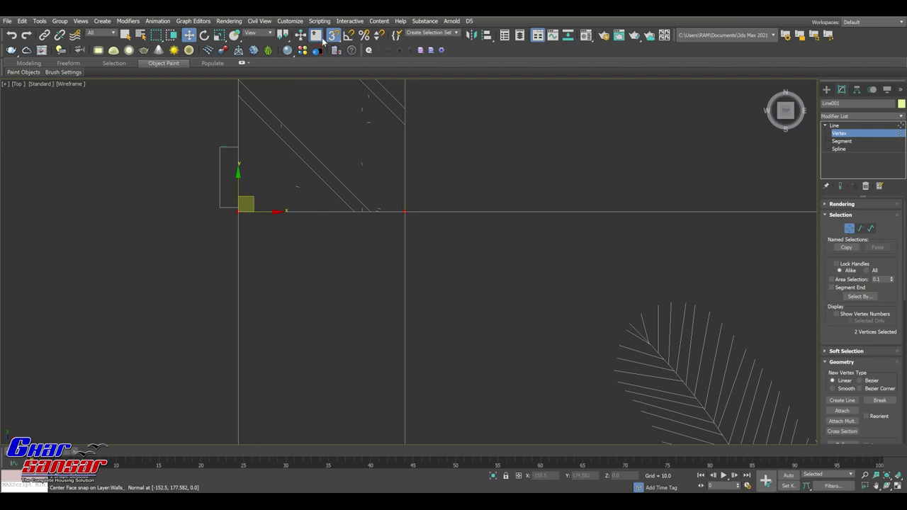
{"action": "scroll", "coordinate": [174, 181], "scroll_direction": "down", "scroll_amount": 3}
{"action": "scroll", "coordinate": [213, 213], "scroll_direction": "down", "scroll_amount": 3}
{"action": "scroll", "coordinate": [242, 244], "scroll_direction": "down", "scroll_amount": 2}
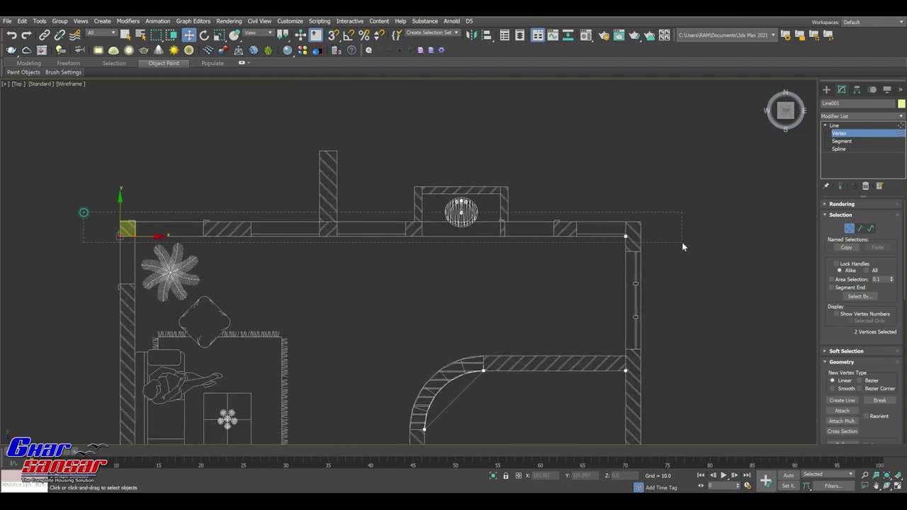
Step: Move the top vertices along Y so they sit on the top wall line
{"action": "left_click_drag", "start_coordinate": [682, 247], "coordinate": [683, 246]}
{"action": "scroll", "coordinate": [636, 233], "scroll_direction": "up", "scroll_amount": 2}
{"action": "left_click_drag", "start_coordinate": [622, 213], "coordinate": [621, 192]}
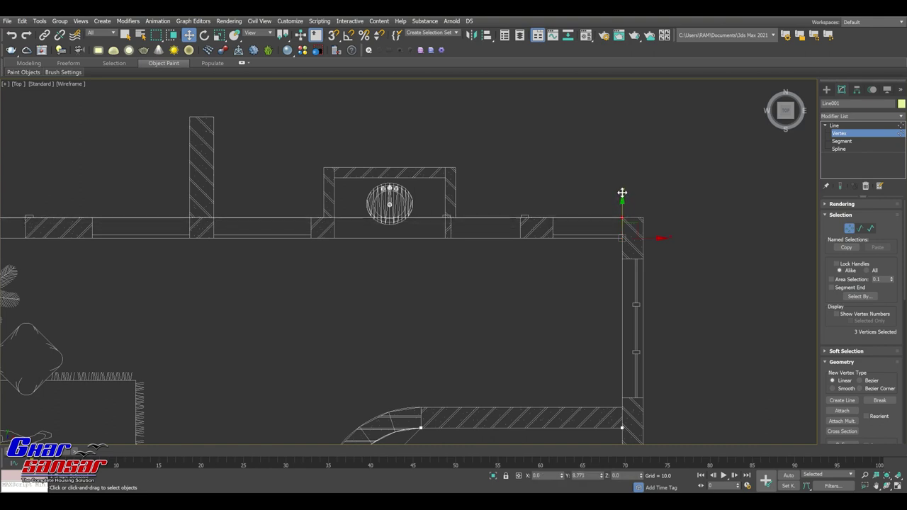
{"action": "left_click_drag", "start_coordinate": [623, 192], "coordinate": [623, 191]}
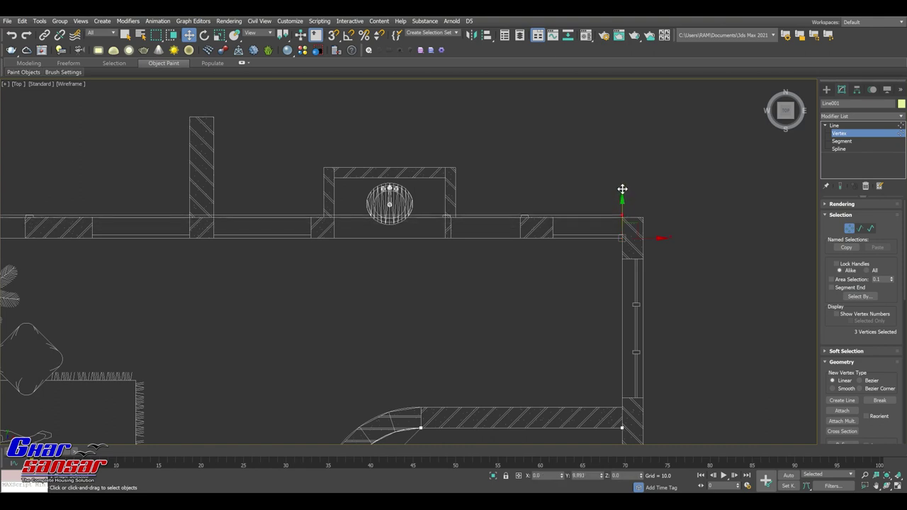
{"action": "left_click_drag", "start_coordinate": [622, 191], "coordinate": [621, 192]}
{"action": "scroll", "coordinate": [610, 204], "scroll_direction": "down", "scroll_amount": 3}
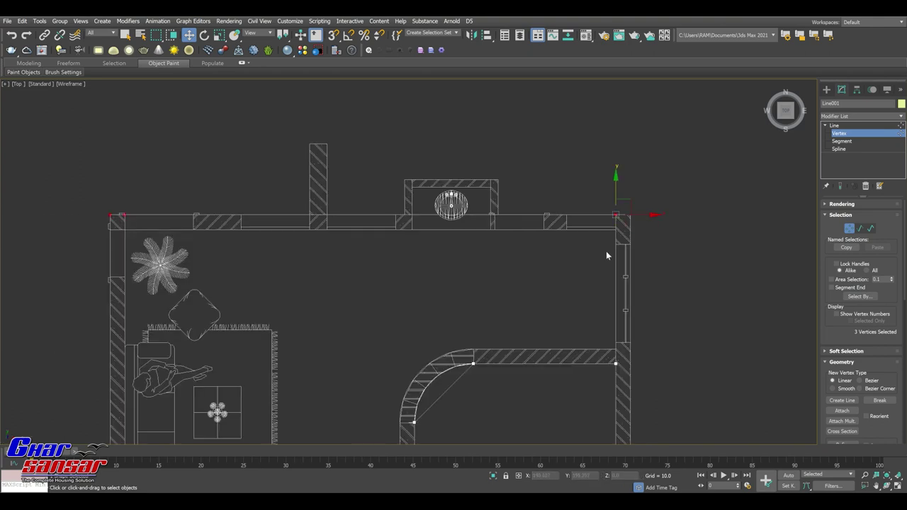
Step: Move the right-side vertices along X onto the right wall edge
{"action": "middle_click_drag", "start_coordinate": [607, 258], "coordinate": [547, 156]}
{"action": "scroll", "coordinate": [617, 253], "scroll_direction": "up", "scroll_amount": 3}
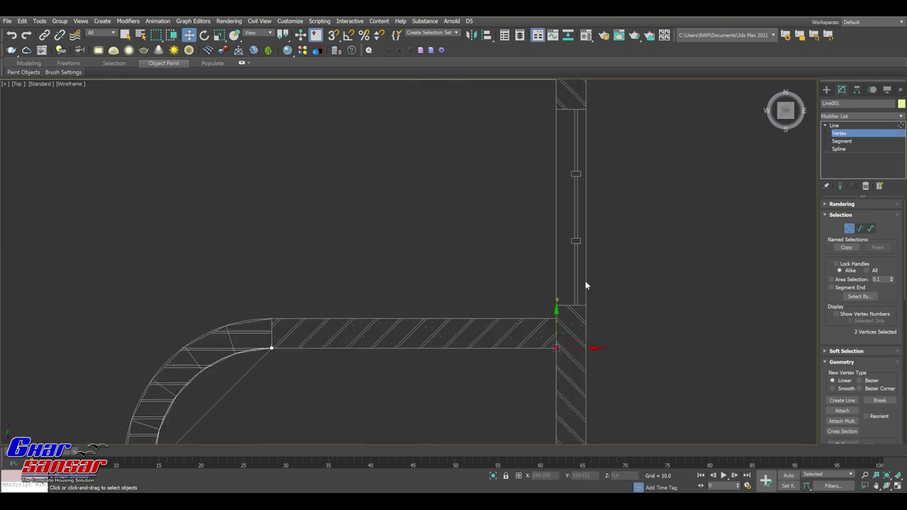
{"action": "left_click_drag", "start_coordinate": [592, 348], "coordinate": [622, 350]}
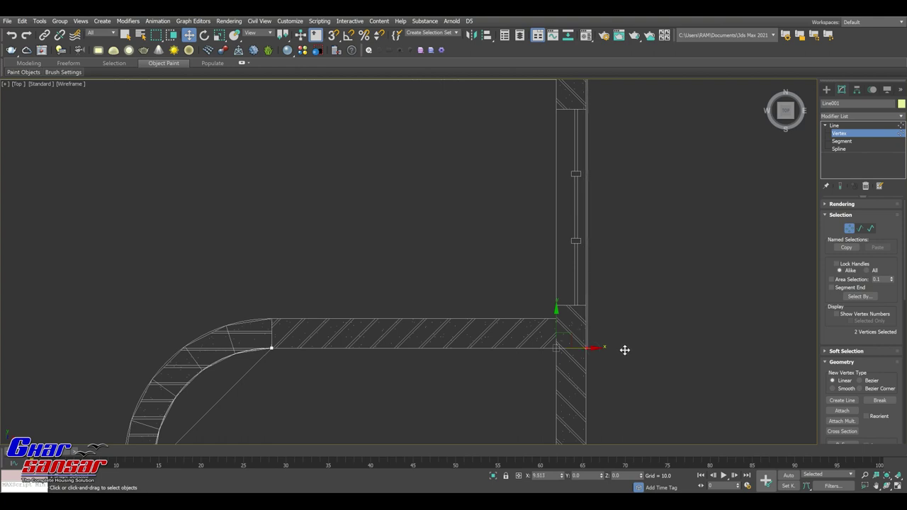
{"action": "left_click_drag", "start_coordinate": [623, 350], "coordinate": [623, 343]}
{"action": "scroll", "coordinate": [623, 343], "scroll_direction": "down", "scroll_amount": 3}
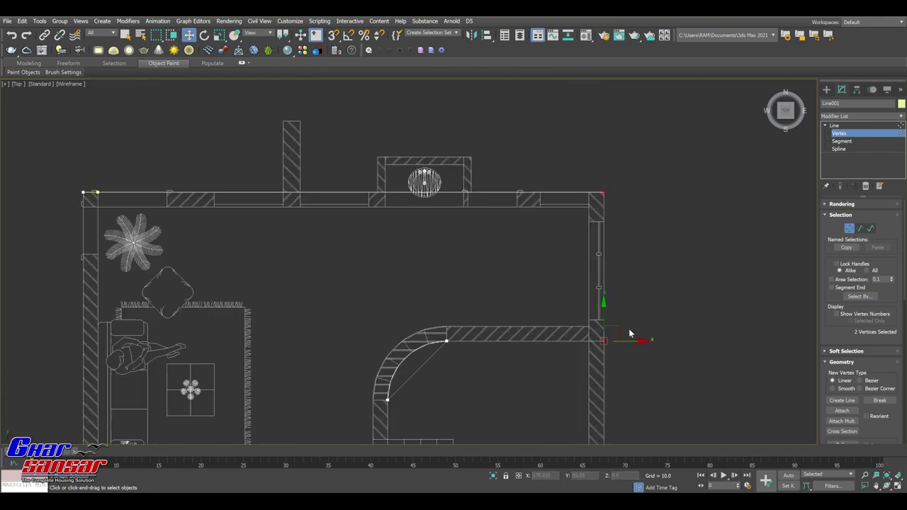
{"action": "scroll", "coordinate": [401, 237], "scroll_direction": "up", "scroll_amount": 3}
{"action": "middle_click_drag", "start_coordinate": [400, 237], "coordinate": [427, 202]}
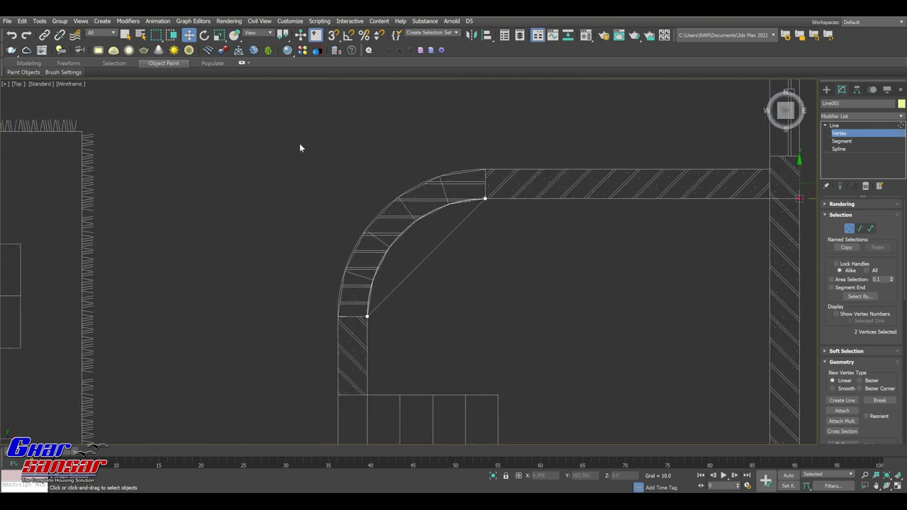
Step: Make the selected corner vertices Bezier and level their tangent handle
{"action": "right_click", "coordinate": [369, 321]}
{"action": "left_click", "coordinate": [347, 245]}
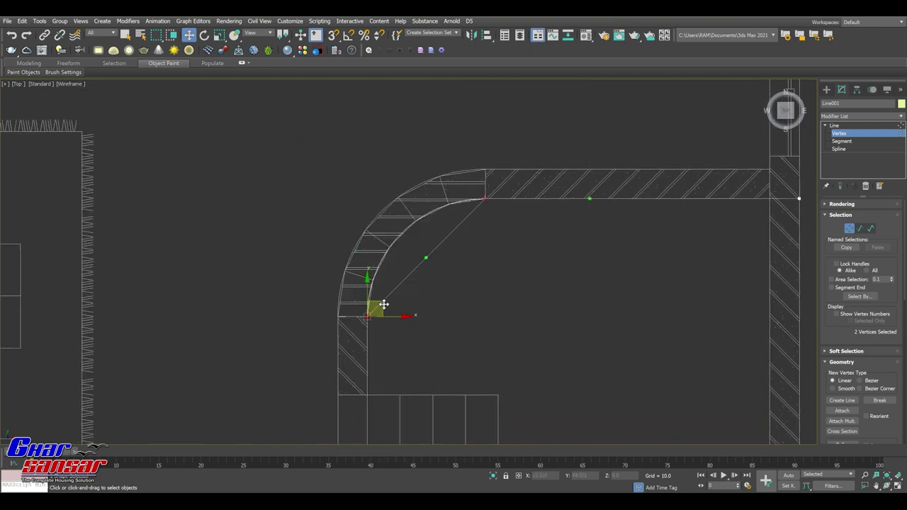
{"action": "mouse_move", "coordinate": [424, 258]}
{"action": "left_mouse_down"}
{"action": "mouse_move", "coordinate": [383, 231]}
{"action": "mouse_move", "coordinate": [379, 197]}
{"action": "left_mouse_up"}
Step: Set the vertex at the curve's lower end to Smooth after trying Bezier Corner
{"action": "left_click", "coordinate": [345, 293]}
{"action": "left_click_drag", "start_coordinate": [391, 333], "coordinate": [345, 293]}
{"action": "right_click", "coordinate": [365, 312]}
{"action": "left_click", "coordinate": [340, 241]}
{"action": "right_click", "coordinate": [367, 319]}
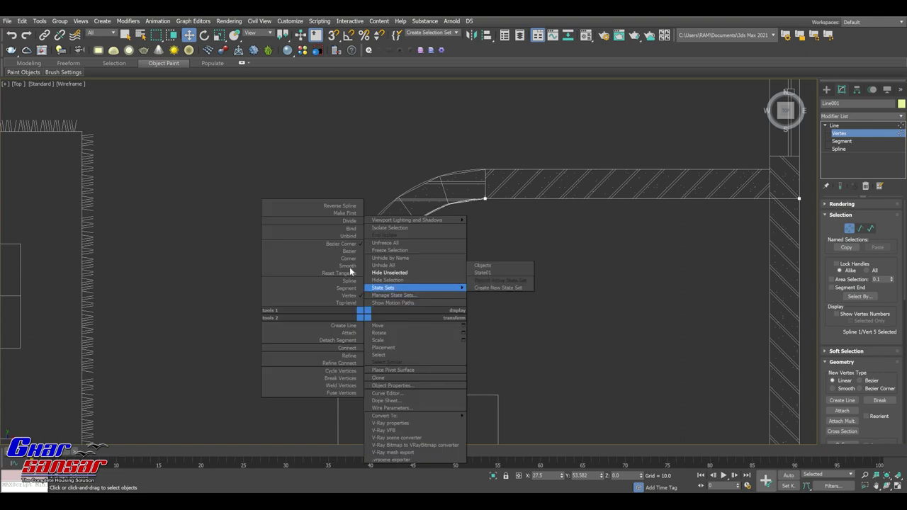
{"action": "left_click", "coordinate": [351, 271]}
{"action": "right_click", "coordinate": [363, 314]}
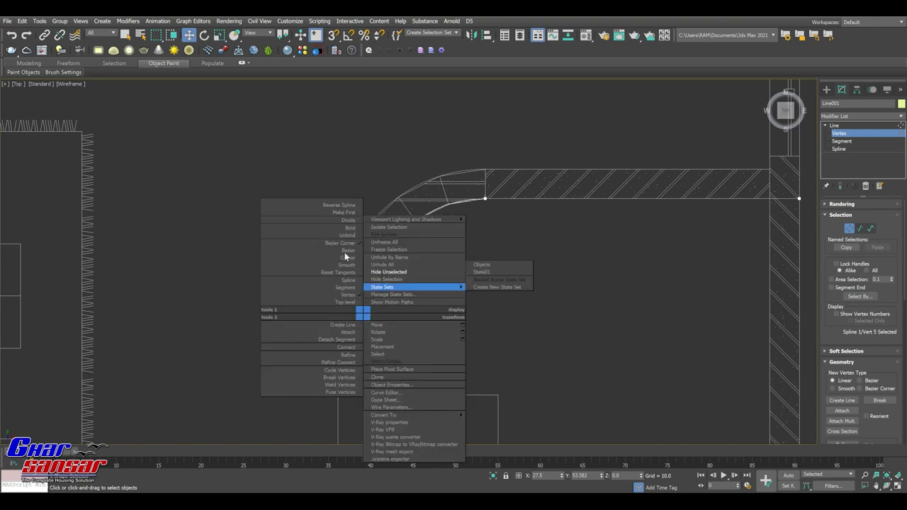
{"action": "left_click", "coordinate": [400, 325]}
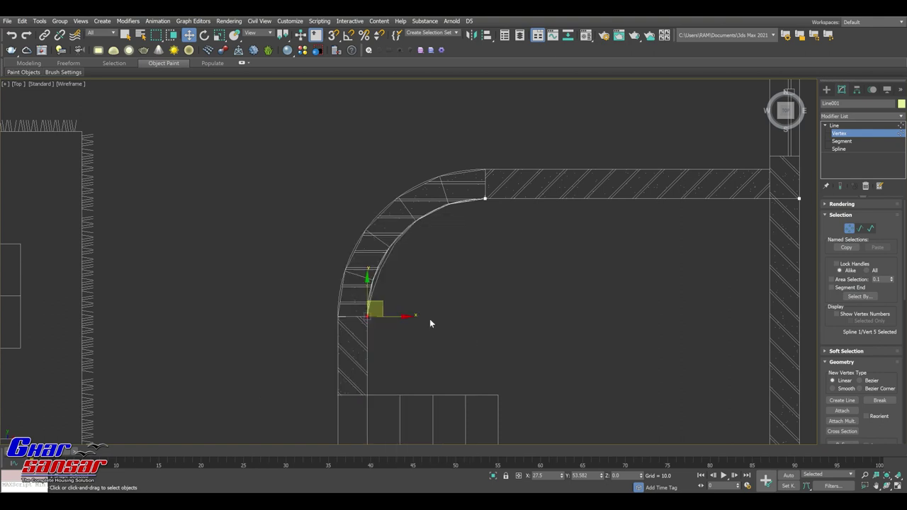
{"action": "right_click", "coordinate": [367, 315]}
{"action": "mouse_move", "coordinate": [414, 285]}
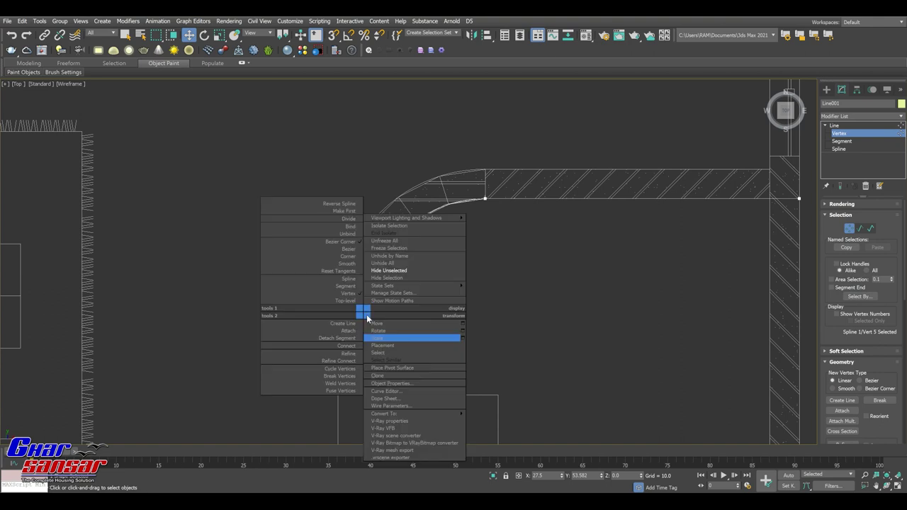
{"action": "left_click", "coordinate": [347, 264]}
Step: Change the next vertex to Corner, then to Bezier
{"action": "scroll", "coordinate": [399, 339], "scroll_direction": "up", "scroll_amount": 2}
{"action": "scroll", "coordinate": [396, 331], "scroll_direction": "up", "scroll_amount": 5}
{"action": "scroll", "coordinate": [395, 331], "scroll_direction": "up", "scroll_amount": 2}
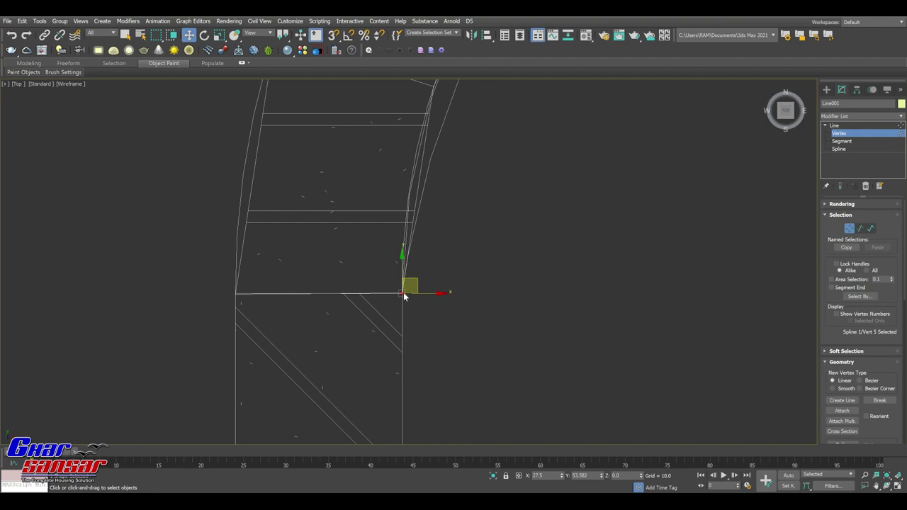
{"action": "right_click", "coordinate": [403, 294]}
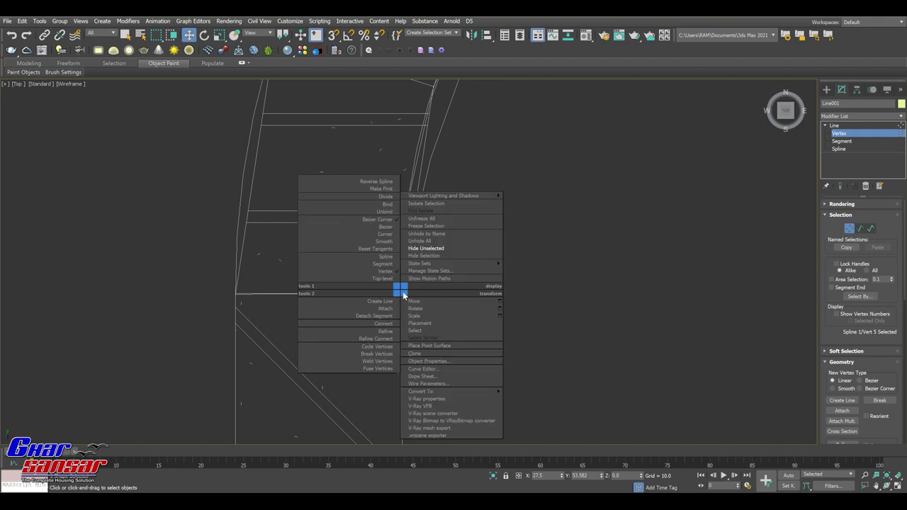
{"action": "left_click", "coordinate": [382, 236]}
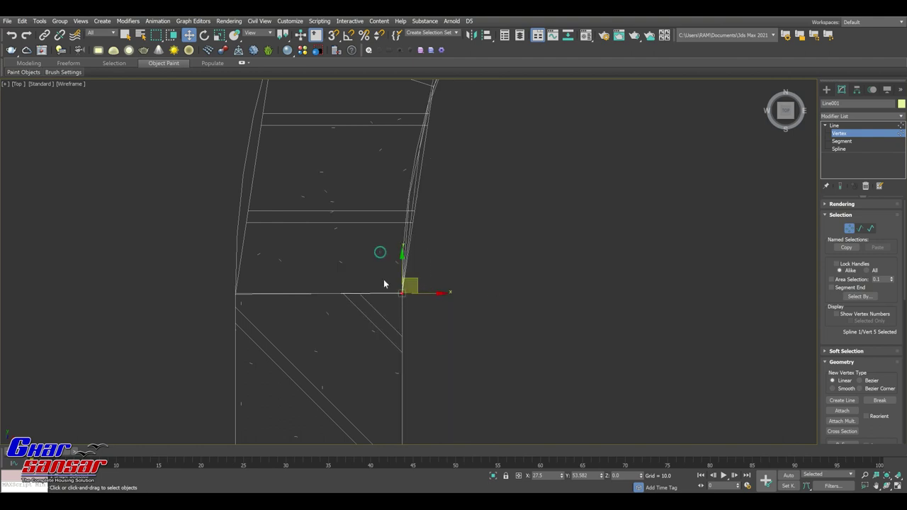
{"action": "right_click", "coordinate": [400, 287]}
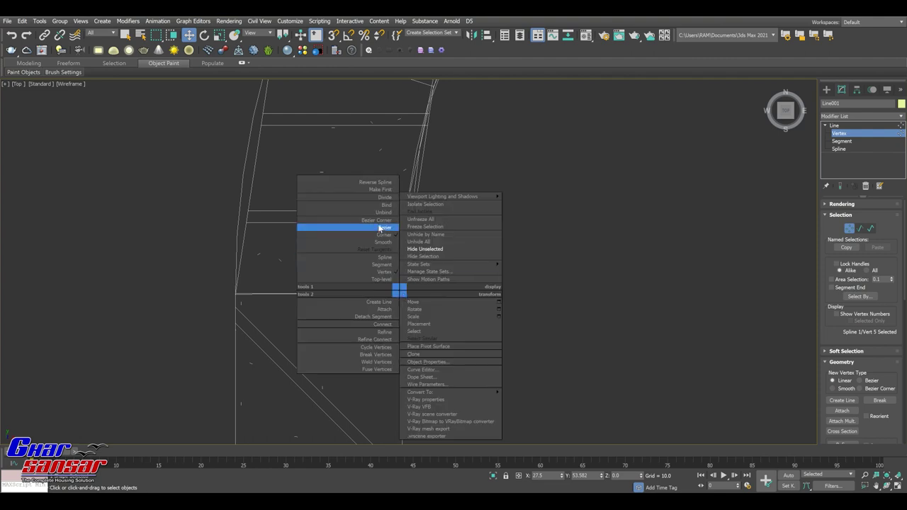
{"action": "left_click", "coordinate": [378, 226]}
{"action": "scroll", "coordinate": [378, 225], "scroll_direction": "down", "scroll_amount": 3}
{"action": "scroll", "coordinate": [394, 239], "scroll_direction": "down", "scroll_amount": 2}
{"action": "scroll", "coordinate": [397, 248], "scroll_direction": "down", "scroll_amount": 3}
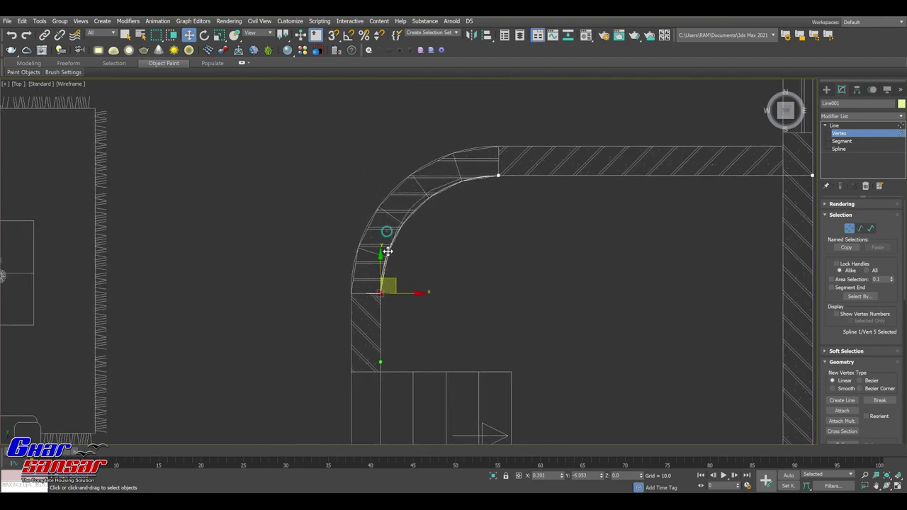
Step: Adjust the top and bottom curve vertices so the line follows the curved stair edge
{"action": "left_click", "coordinate": [499, 175]}
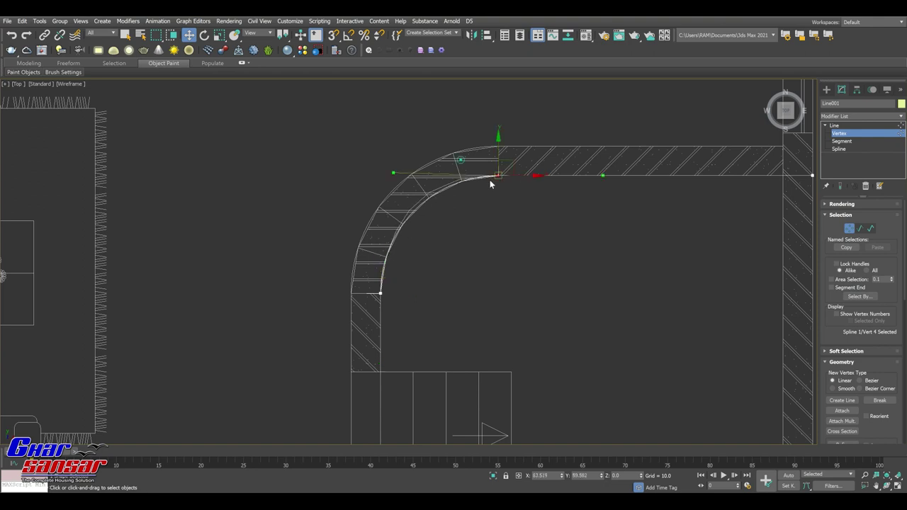
{"action": "left_click_drag", "start_coordinate": [394, 172], "coordinate": [397, 181]}
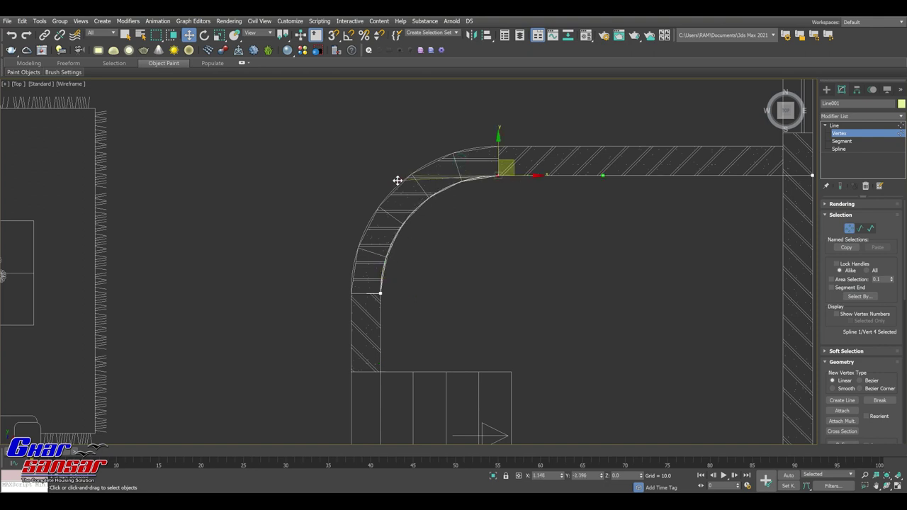
{"action": "left_click_drag", "start_coordinate": [410, 319], "coordinate": [411, 319]}
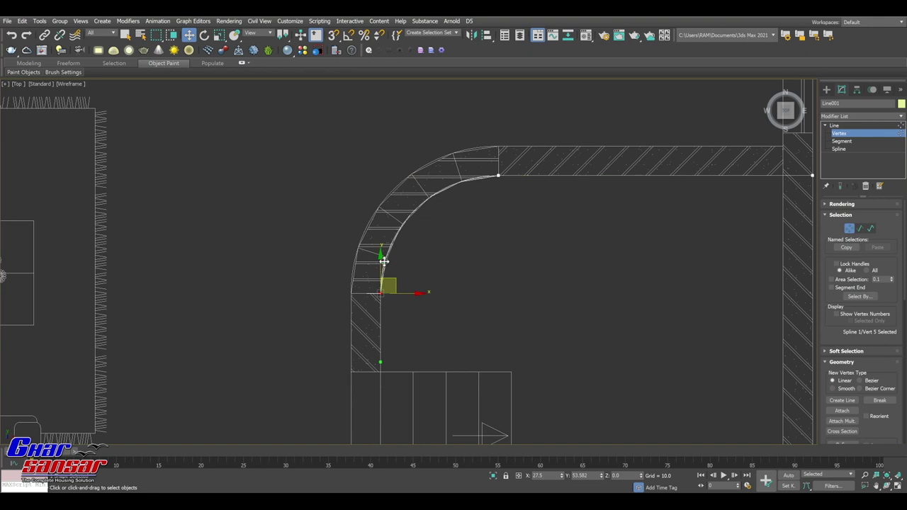
{"action": "left_click_drag", "start_coordinate": [382, 261], "coordinate": [380, 260]}
{"action": "middle_click_drag", "start_coordinate": [506, 262], "coordinate": [466, 255]}
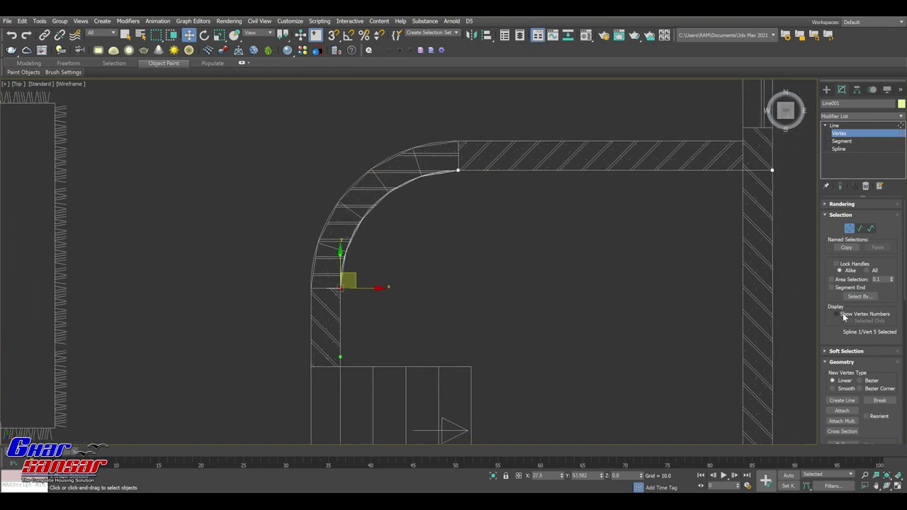
{"action": "left_click_drag", "start_coordinate": [836, 330], "coordinate": [837, 235]}
Step: Refine the curved segment with four extra vertices, then return to the Line level
{"action": "left_click", "coordinate": [842, 350]}
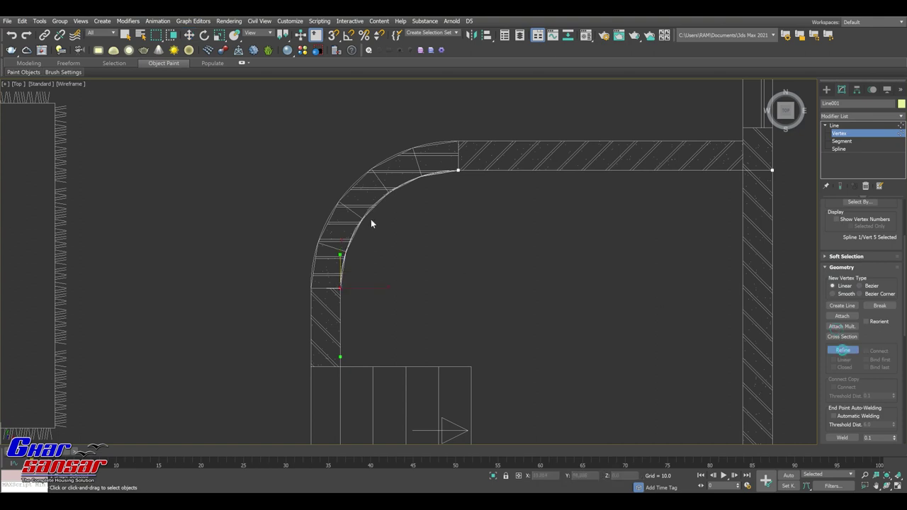
{"action": "left_click", "coordinate": [398, 183]}
{"action": "left_click", "coordinate": [420, 176]}
{"action": "left_click", "coordinate": [438, 172]}
{"action": "left_click", "coordinate": [347, 250]}
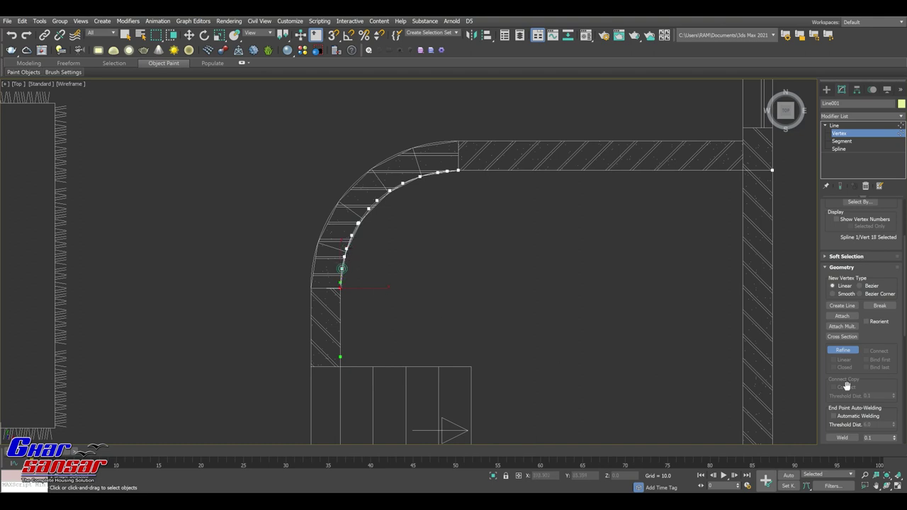
{"action": "left_click", "coordinate": [842, 350]}
{"action": "left_click", "coordinate": [846, 126]}
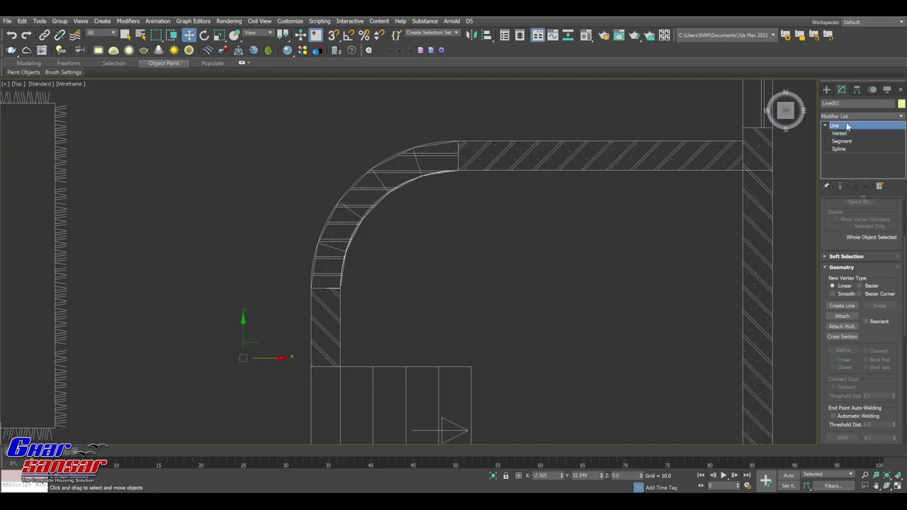
{"action": "left_click", "coordinate": [843, 116]}
Step: Apply an Extrude modifier with Amount 9 to Line001
{"action": "scroll", "coordinate": [861, 159], "scroll_direction": "down", "scroll_amount": 5}
{"action": "scroll", "coordinate": [862, 146], "scroll_direction": "down", "scroll_amount": 5}
{"action": "left_click", "coordinate": [854, 162]}
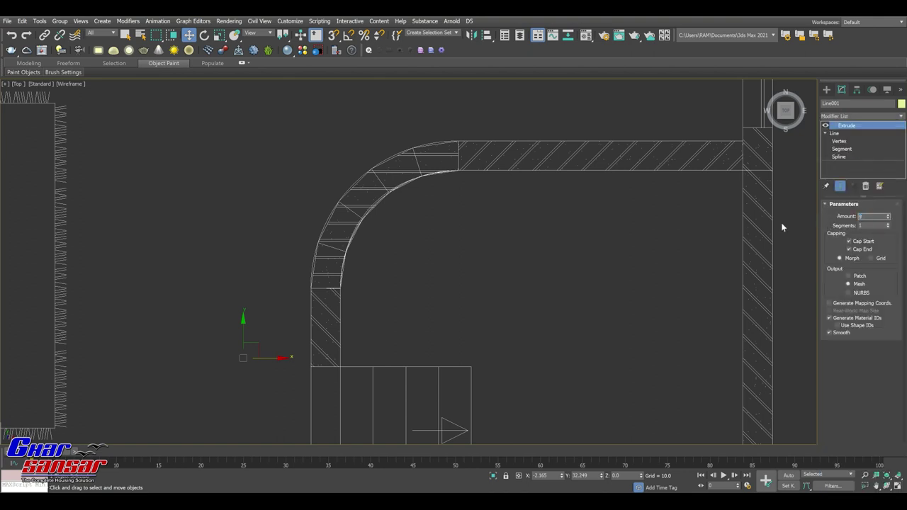
Step: Maximize the Perspective view, orbit around the slab, and Unhide All walls
{"action": "left_click", "coordinate": [898, 487]}
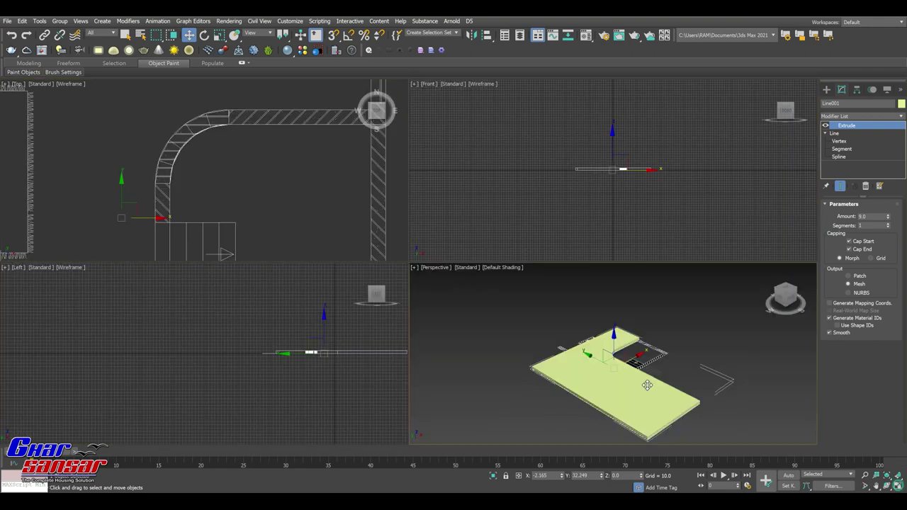
{"action": "left_click", "coordinate": [897, 486]}
{"action": "middle_click_drag", "start_coordinate": [584, 357], "coordinate": [435, 265], "text": "alt"}
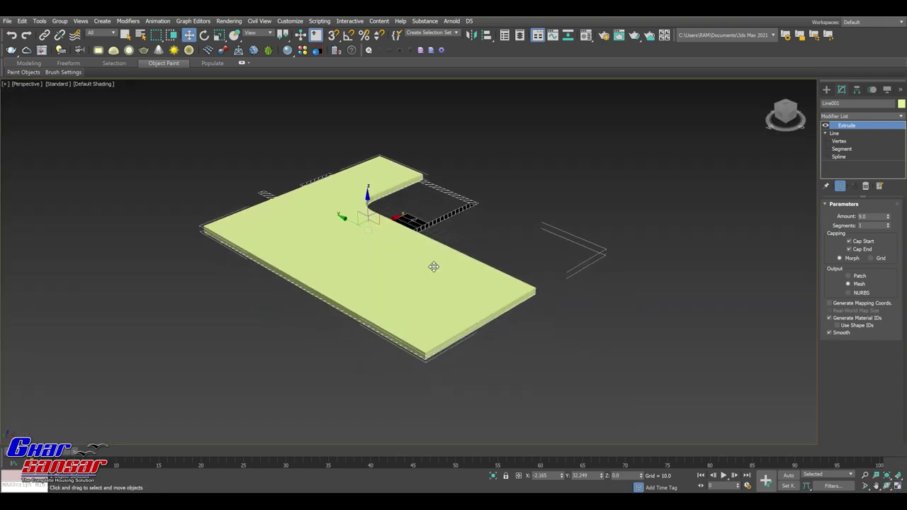
{"action": "scroll", "coordinate": [441, 269], "scroll_direction": "up", "scroll_amount": 2}
{"action": "scroll", "coordinate": [445, 274], "scroll_direction": "up", "scroll_amount": 3}
{"action": "right_click", "coordinate": [447, 277]}
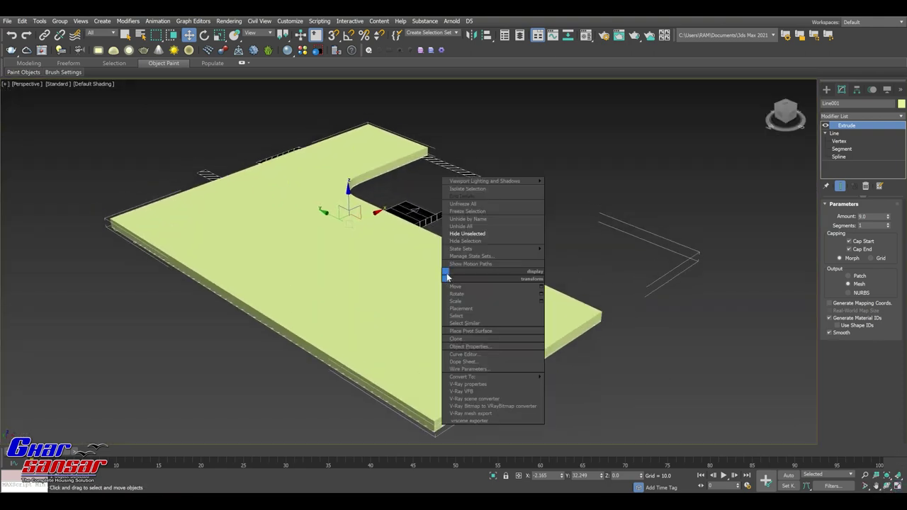
{"action": "left_click", "coordinate": [464, 227]}
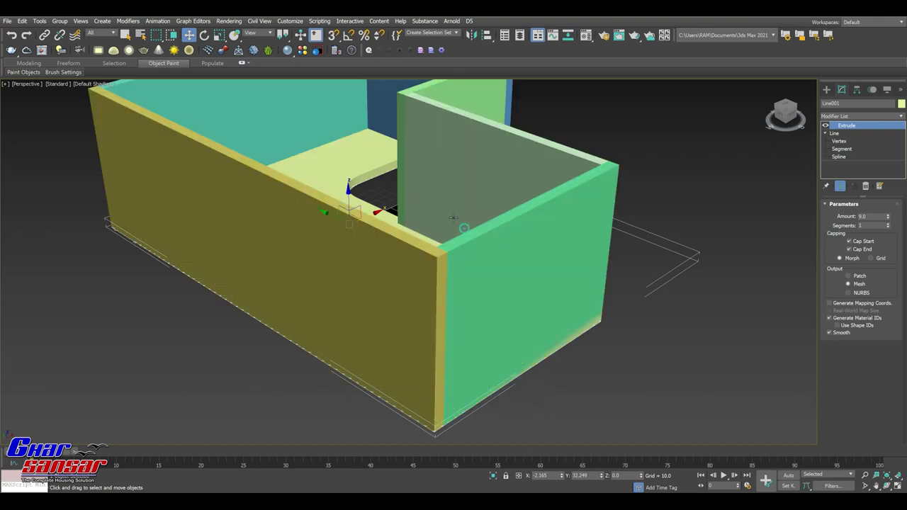
{"action": "scroll", "coordinate": [360, 257], "scroll_direction": "up", "scroll_amount": 1}
{"action": "scroll", "coordinate": [357, 251], "scroll_direction": "up", "scroll_amount": 4}
{"action": "scroll", "coordinate": [376, 255], "scroll_direction": "up", "scroll_amount": 2}
{"action": "scroll", "coordinate": [397, 261], "scroll_direction": "up", "scroll_amount": 1}
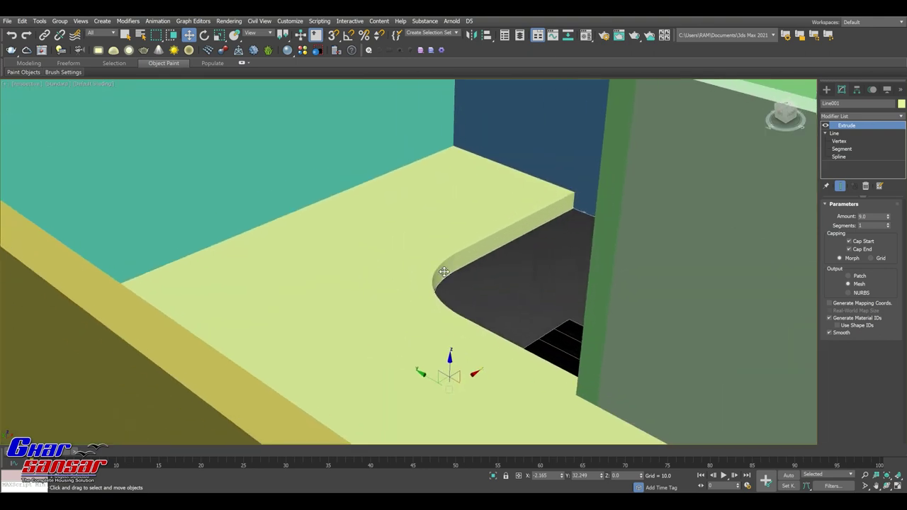
{"action": "scroll", "coordinate": [435, 266], "scroll_direction": "up", "scroll_amount": 1}
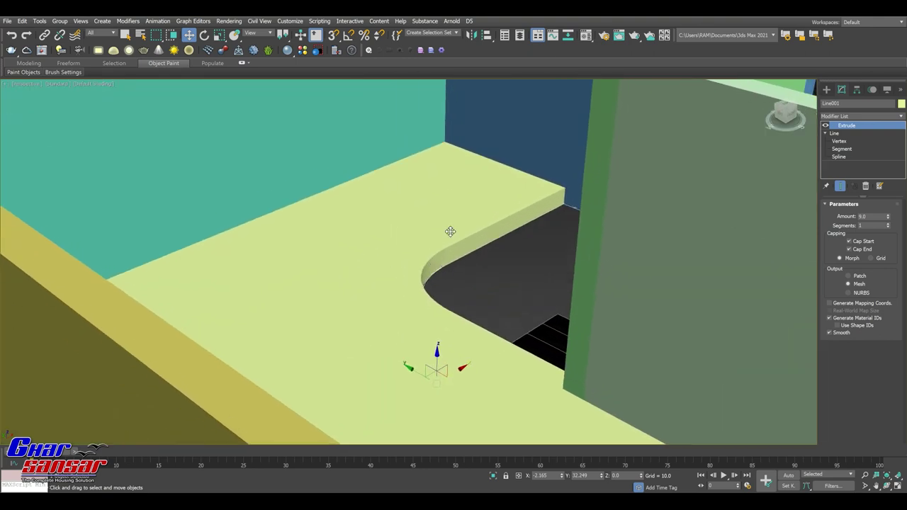
Step: Lower the floor slab to Z -9 with the Transform Type-In
{"action": "right_click", "coordinate": [190, 36]}
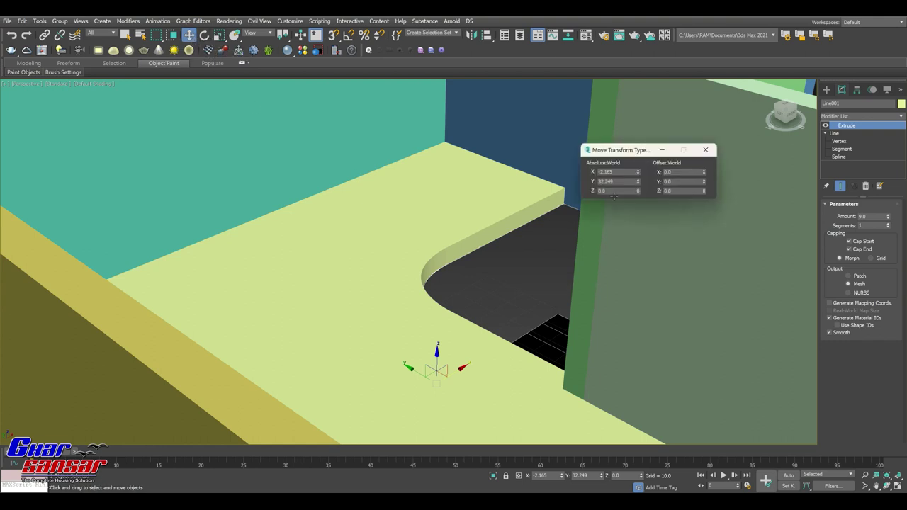
{"action": "type", "text": "-9"}
{"action": "key", "text": "Return"}
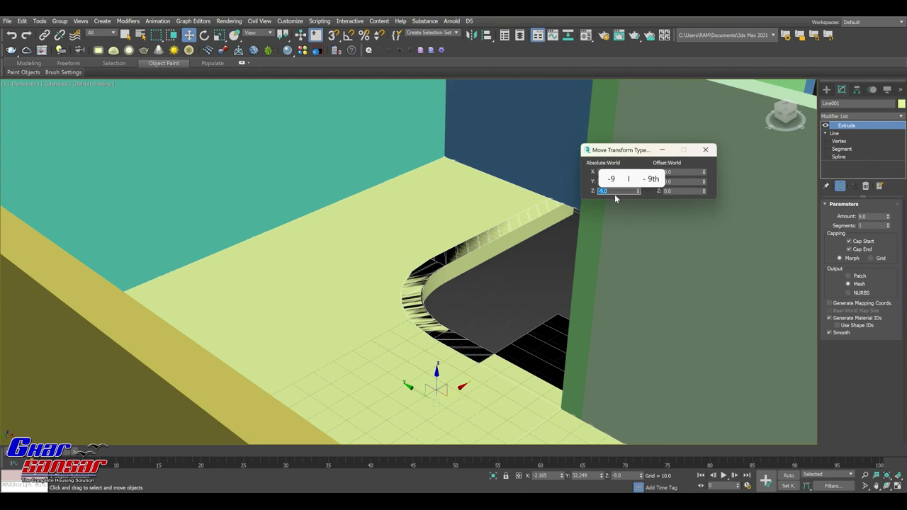
{"action": "left_click", "coordinate": [555, 264]}
{"action": "middle_click_drag", "start_coordinate": [555, 264], "coordinate": [543, 253]}
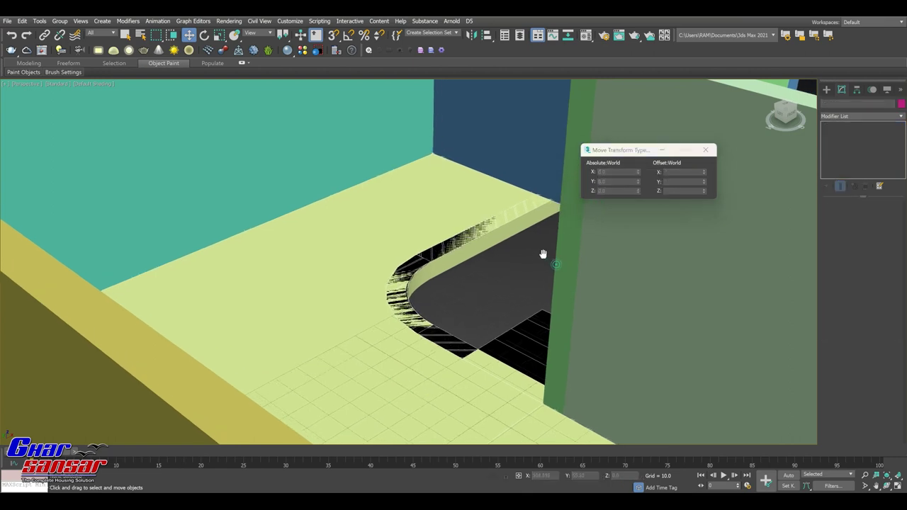
Step: Move the blue wall box to Z -132 and give it a height of 264
{"action": "left_click", "coordinate": [536, 131]}
{"action": "scroll", "coordinate": [536, 148], "scroll_direction": "down", "scroll_amount": 3}
{"action": "mouse_move", "coordinate": [496, 213]}
{"action": "middle_mouse_down", "text": "alt"}
{"action": "mouse_move", "coordinate": [443, 264]}
{"action": "mouse_move", "coordinate": [493, 202]}
{"action": "middle_mouse_up", "text": "alt"}
{"action": "double_click", "coordinate": [613, 191]}
{"action": "type", "text": "-132"}
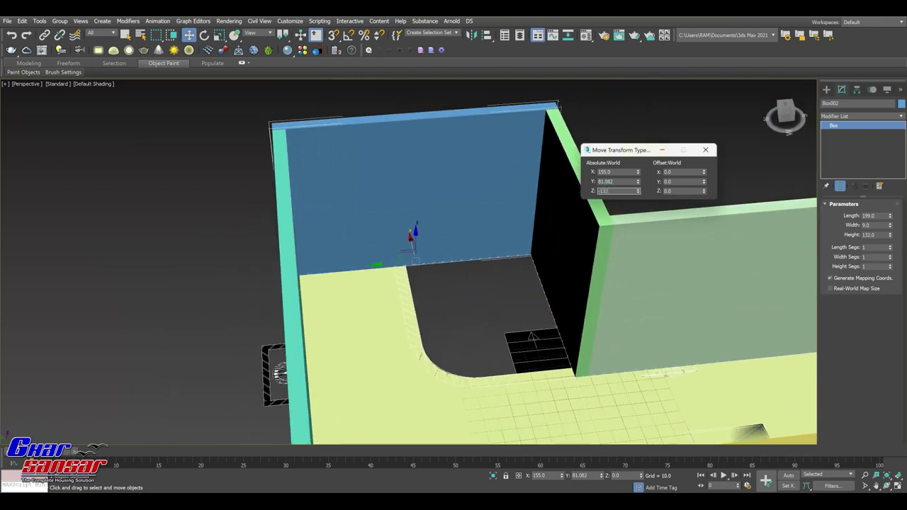
{"action": "key", "text": "Return"}
{"action": "double_click", "coordinate": [873, 234]}
{"action": "type", "text": "12"}
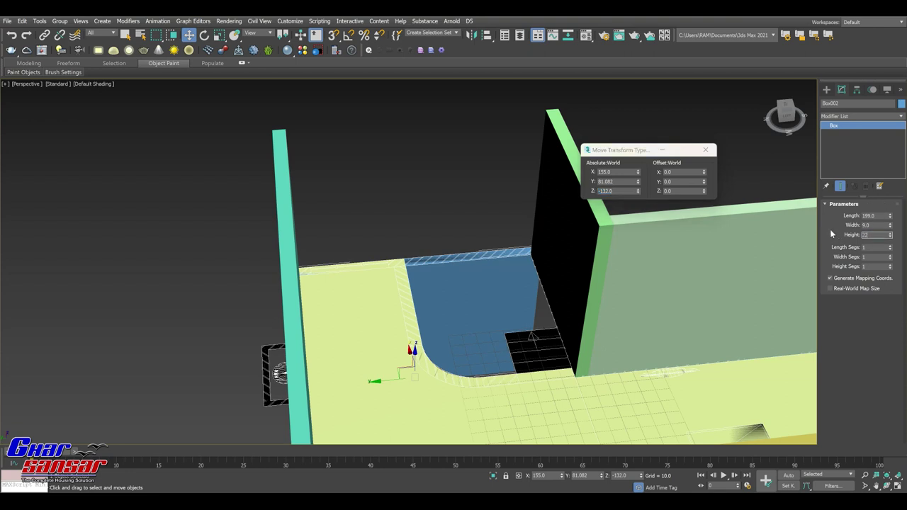
{"action": "type", "text": "264"}
{"action": "key", "text": "Return"}
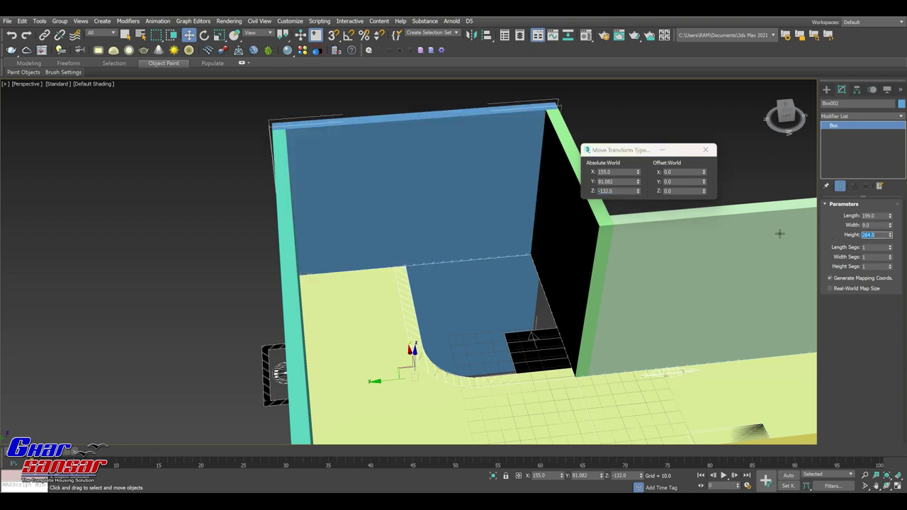
Step: Set the black wall's height to 264 and lower it to Z -132
{"action": "left_click", "coordinate": [586, 259]}
{"action": "middle_click_drag", "start_coordinate": [634, 262], "coordinate": [616, 260]}
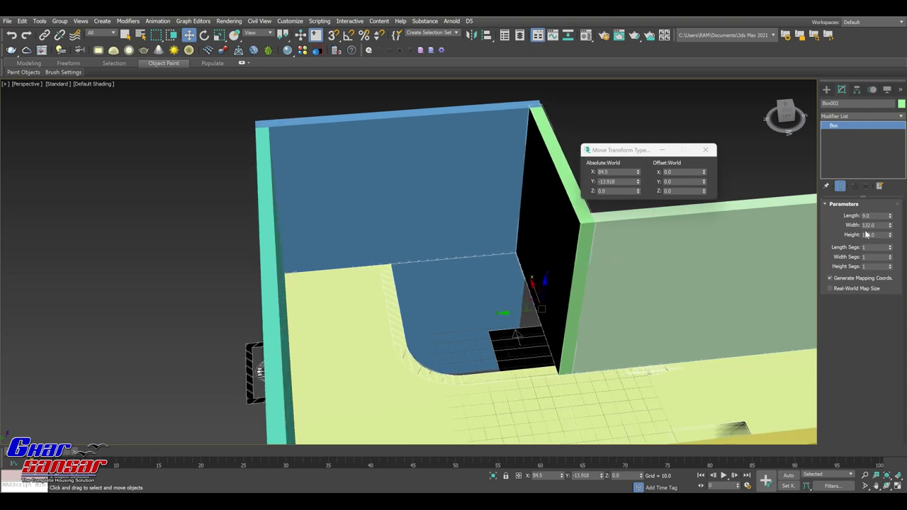
{"action": "type", "text": "2'"}
{"action": "key", "text": "Return"}
{"action": "left_click", "coordinate": [610, 191]}
{"action": "type", "text": "-132"}
{"action": "key", "text": "Return"}
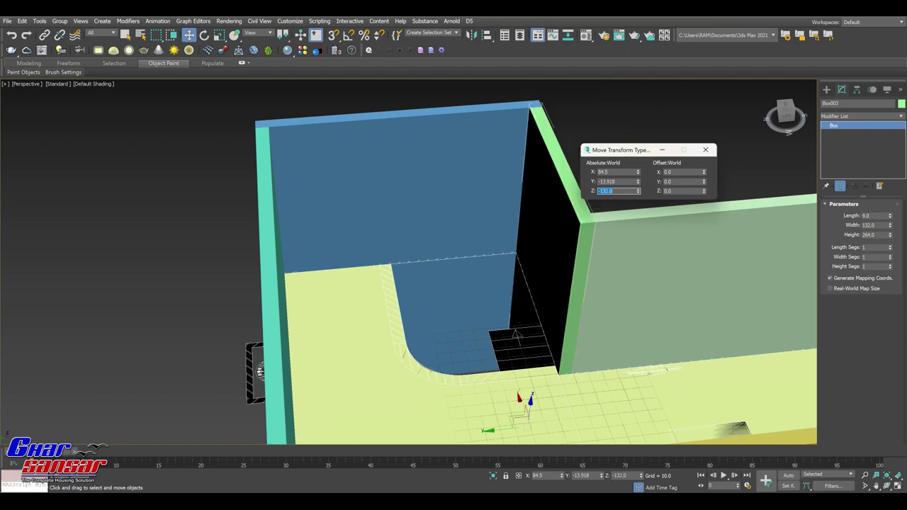
Step: Set the next wall box to height 264 and lower it to Z -132
{"action": "mouse_move", "coordinate": [784, 115]}
{"action": "left_mouse_down"}
{"action": "mouse_move", "coordinate": [786, 107]}
{"action": "mouse_move", "coordinate": [385, 242]}
{"action": "left_mouse_up"}
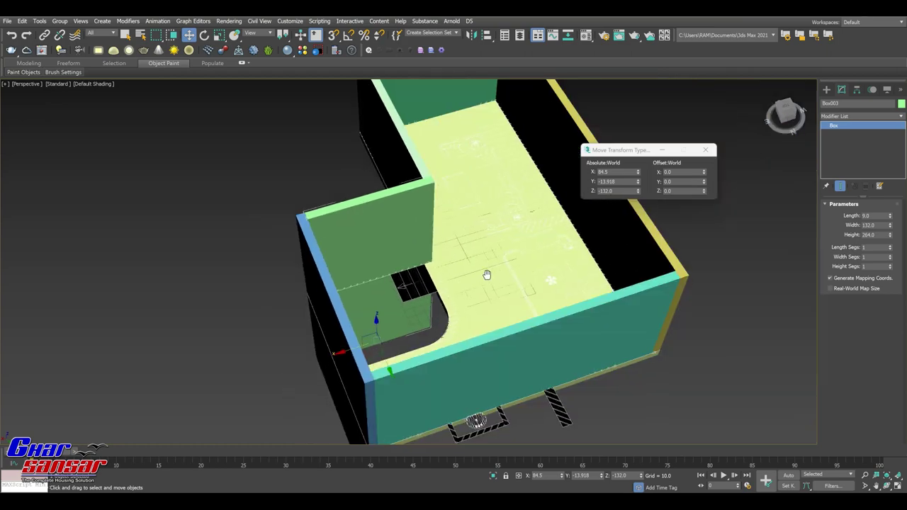
{"action": "middle_click_drag", "start_coordinate": [386, 242], "coordinate": [451, 239], "text": "alt"}
{"action": "left_click", "coordinate": [451, 239]}
{"action": "mouse_move", "coordinate": [785, 114]}
{"action": "left_mouse_down"}
{"action": "mouse_move", "coordinate": [836, 112]}
{"action": "mouse_move", "coordinate": [503, 251]}
{"action": "left_mouse_up"}
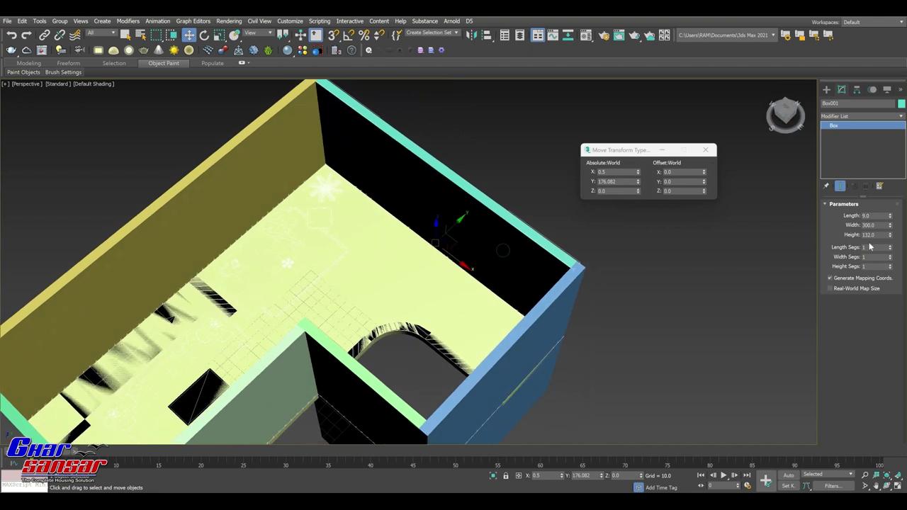
{"action": "double_click", "coordinate": [871, 235]}
{"action": "type", "text": "264"}
{"action": "key", "text": "Return"}
{"action": "left_click", "coordinate": [620, 190]}
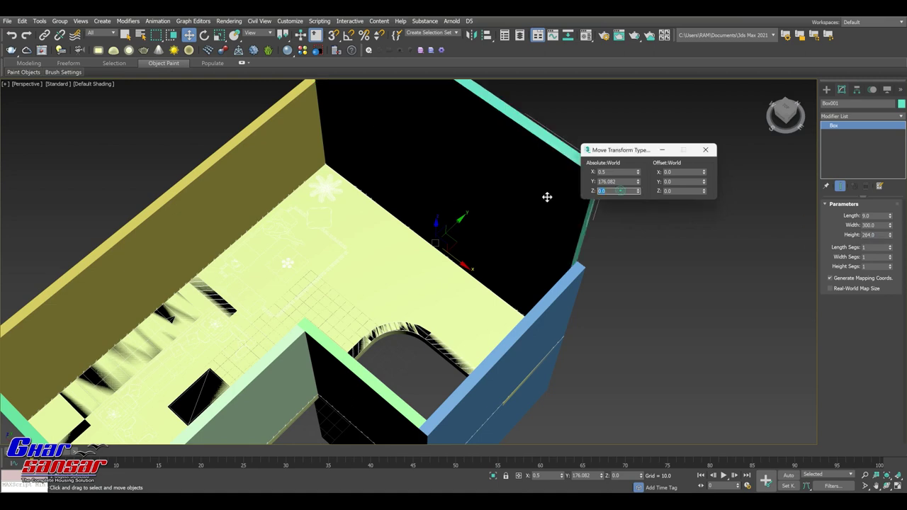
{"action": "type", "text": "132"}
{"action": "key", "text": "Return"}
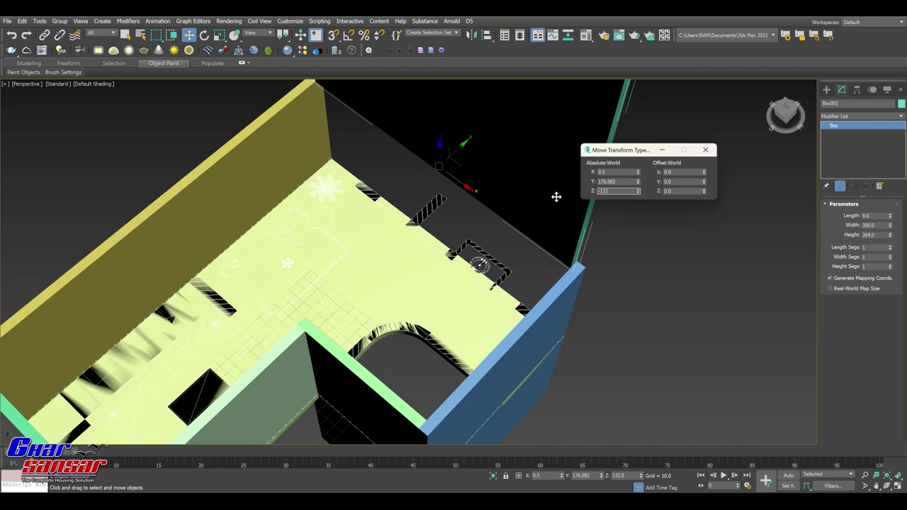
{"action": "key", "text": "Return"}
Step: Close the Transform Type-In and orbit around the L-shaped room to check the walls
{"action": "scroll", "coordinate": [468, 212], "scroll_direction": "down", "scroll_amount": 2}
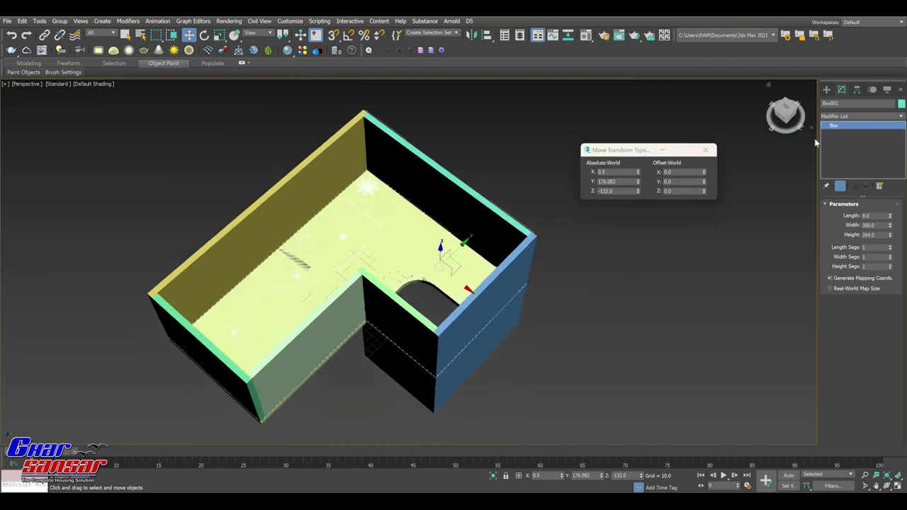
{"action": "middle_click_drag", "start_coordinate": [496, 234], "coordinate": [376, 226], "text": "alt"}
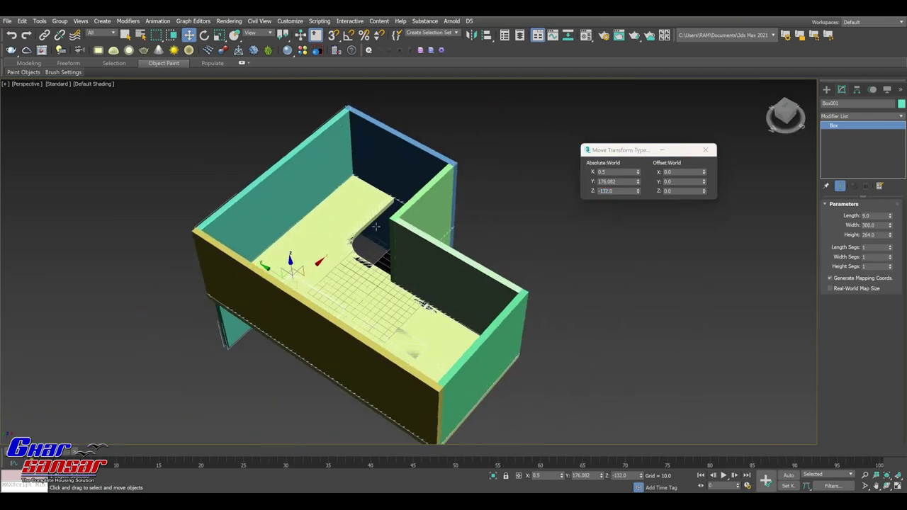
{"action": "scroll", "coordinate": [375, 226], "scroll_direction": "up", "scroll_amount": 3}
{"action": "scroll", "coordinate": [425, 233], "scroll_direction": "down", "scroll_amount": 2}
{"action": "mouse_move", "coordinate": [470, 255]}
{"action": "middle_mouse_down"}
{"action": "mouse_move", "coordinate": [435, 206]}
{"action": "mouse_move", "coordinate": [431, 224]}
{"action": "middle_mouse_up"}
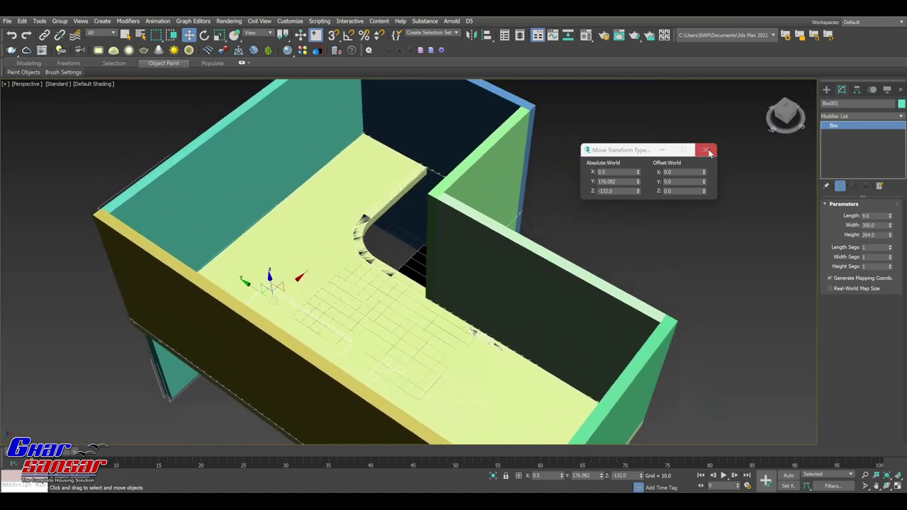
{"action": "left_click", "coordinate": [712, 151]}
{"action": "middle_click_drag", "start_coordinate": [591, 163], "coordinate": [540, 293], "text": "alt"}
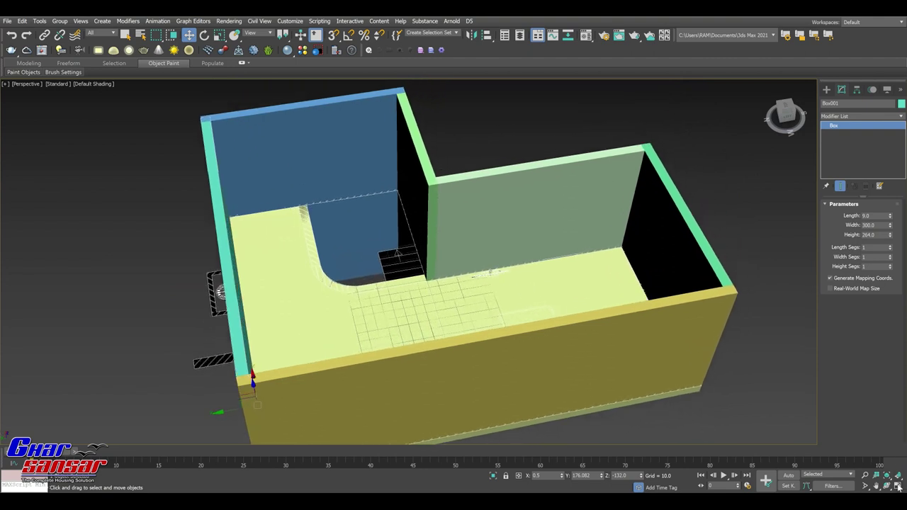
Step: Maximize the Top viewport and zoom in on the wash-basin wall
{"action": "left_click", "coordinate": [897, 485]}
{"action": "scroll", "coordinate": [163, 228], "scroll_direction": "down", "scroll_amount": 3}
{"action": "scroll", "coordinate": [217, 169], "scroll_direction": "up", "scroll_amount": 1}
{"action": "scroll", "coordinate": [217, 168], "scroll_direction": "down", "scroll_amount": 1}
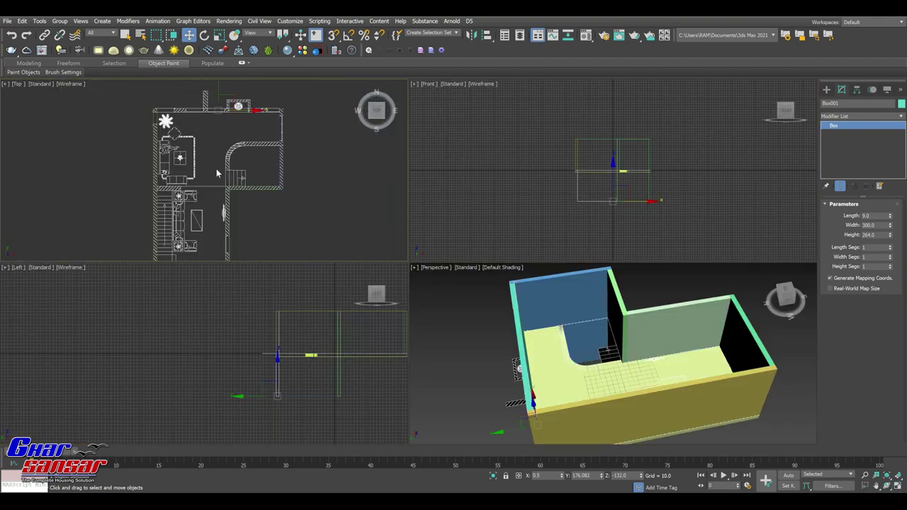
{"action": "left_click", "coordinate": [898, 486]}
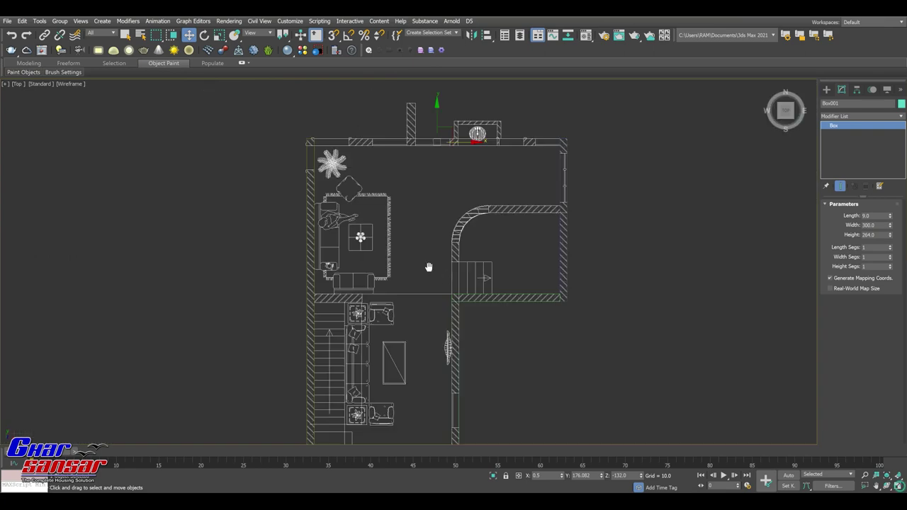
{"action": "scroll", "coordinate": [474, 125], "scroll_direction": "up", "scroll_amount": 2}
{"action": "scroll", "coordinate": [410, 162], "scroll_direction": "up", "scroll_amount": 2}
{"action": "scroll", "coordinate": [411, 162], "scroll_direction": "up", "scroll_amount": 2}
{"action": "scroll", "coordinate": [410, 163], "scroll_direction": "up", "scroll_amount": 1}
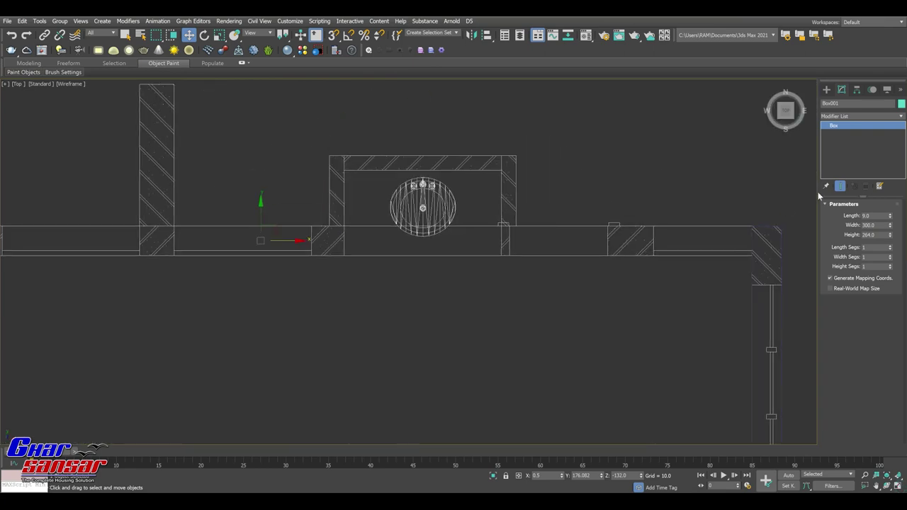
Step: Pick the Box tool under Create > Geometry > Standard Primitives
{"action": "left_click", "coordinate": [827, 89]}
{"action": "left_click", "coordinate": [836, 102]}
{"action": "left_click", "coordinate": [829, 115]}
{"action": "left_click", "coordinate": [829, 115]}
{"action": "left_click", "coordinate": [825, 102]}
{"action": "left_click", "coordinate": [842, 145]}
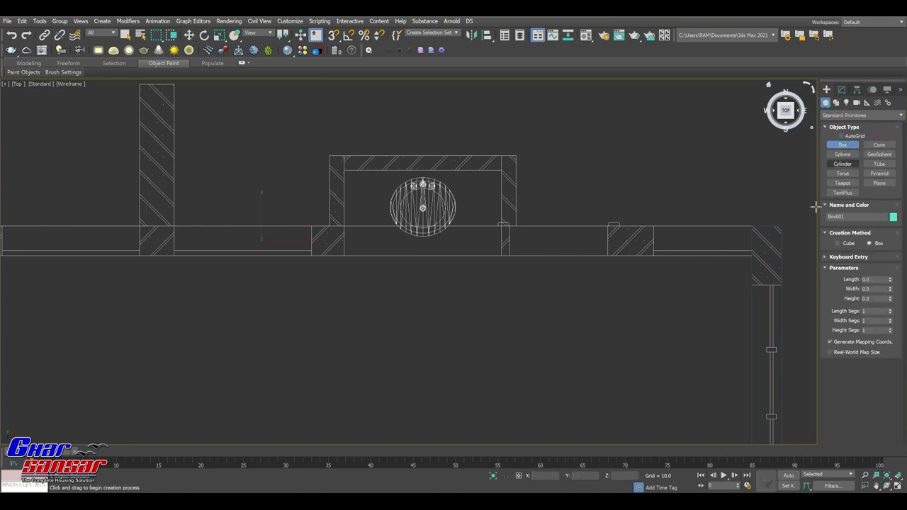
Step: With snaps on, draw a box across the wash-basin recess and set its height to 4
{"action": "scroll", "coordinate": [426, 193], "scroll_direction": "up", "scroll_amount": 1}
{"action": "scroll", "coordinate": [398, 197], "scroll_direction": "up", "scroll_amount": 1}
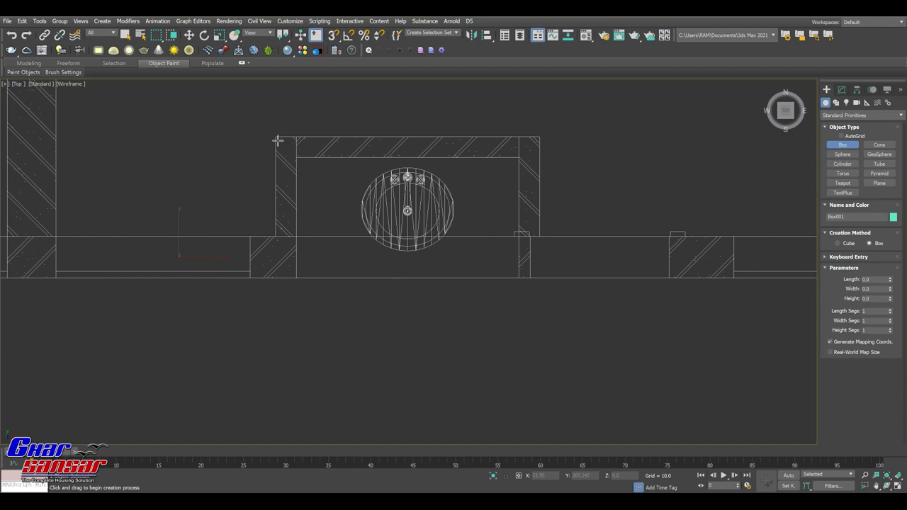
{"action": "left_click", "coordinate": [333, 35]}
{"action": "mouse_move", "coordinate": [301, 280]}
{"action": "left_mouse_down"}
{"action": "mouse_move", "coordinate": [521, 171]}
{"action": "mouse_move", "coordinate": [516, 153]}
{"action": "left_mouse_up"}
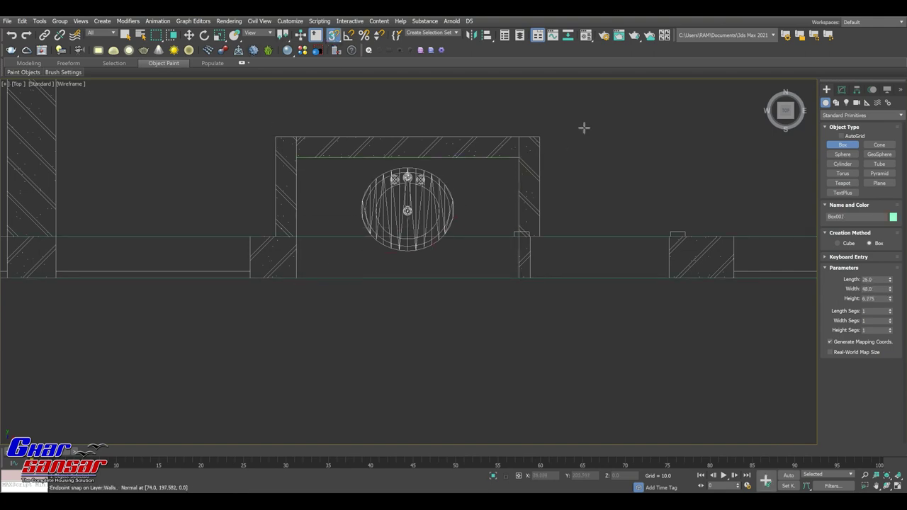
{"action": "left_click", "coordinate": [584, 127]}
{"action": "left_click", "coordinate": [866, 298]}
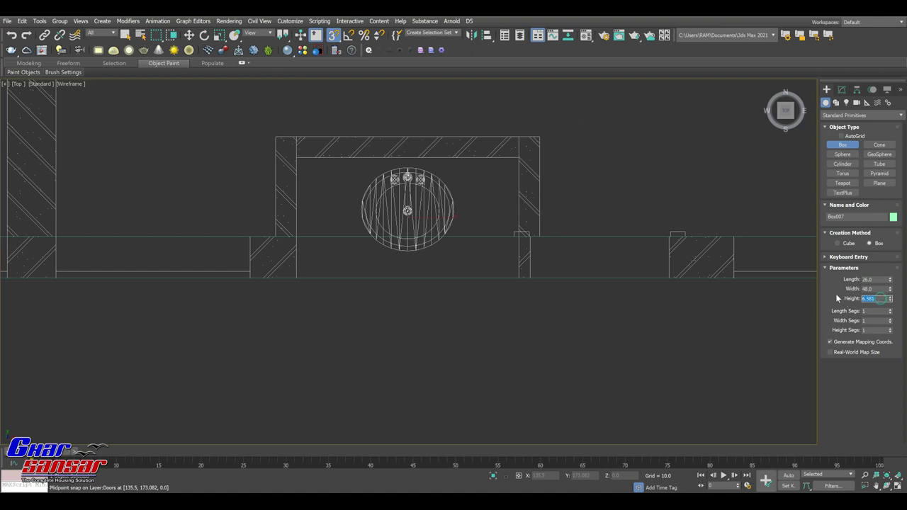
{"action": "type", "text": "4"}
{"action": "key", "text": "Return"}
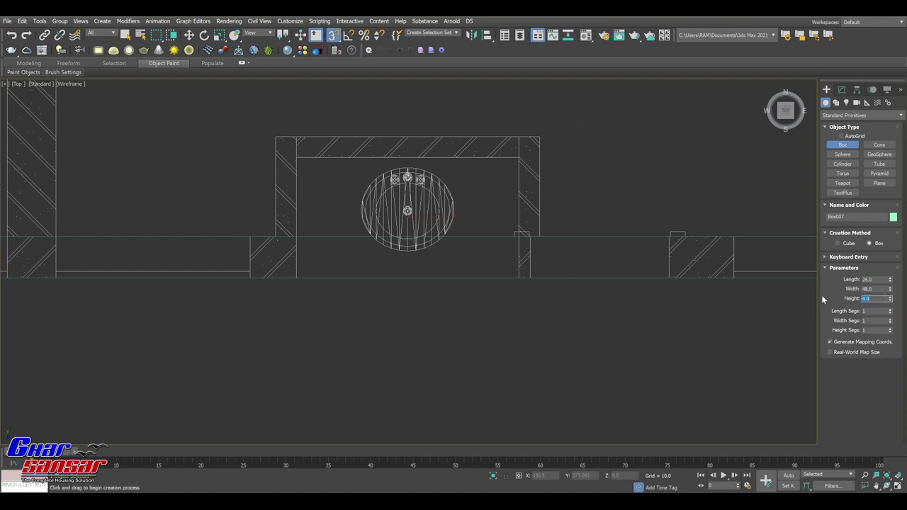
{"action": "middle_click_drag", "start_coordinate": [513, 238], "coordinate": [508, 241]}
Step: Shift-drag the box in place to create an instanced copy, Box008
{"action": "left_click", "coordinate": [188, 34]}
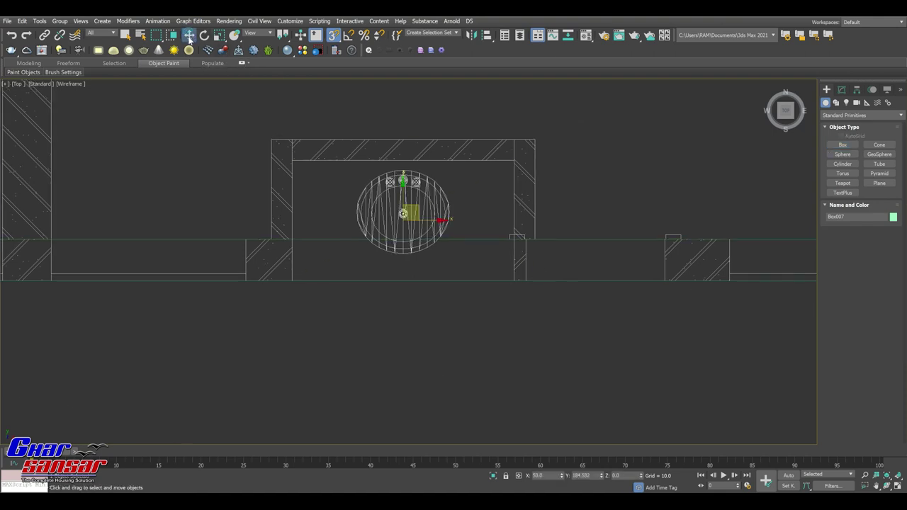
{"action": "right_click", "coordinate": [189, 35]}
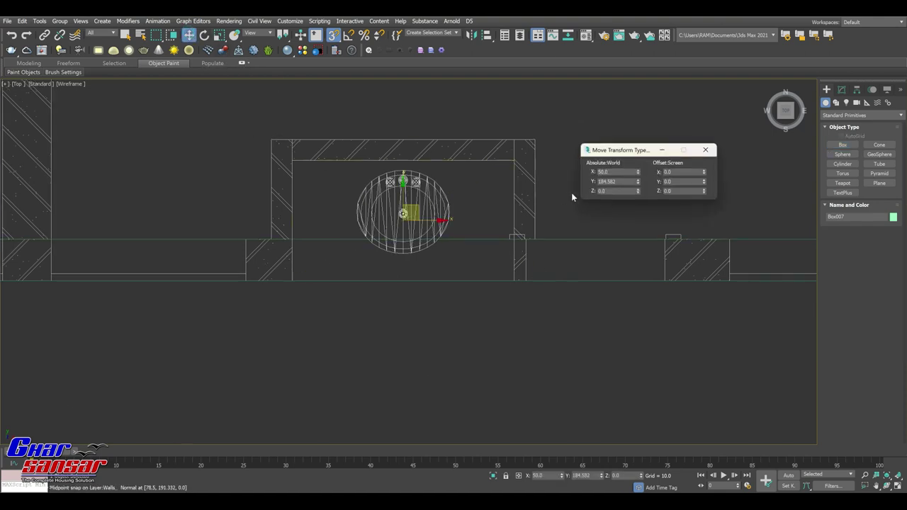
{"action": "left_click", "coordinate": [706, 149]}
{"action": "left_click_drag", "start_coordinate": [426, 229], "coordinate": [426, 234], "text": "shift"}
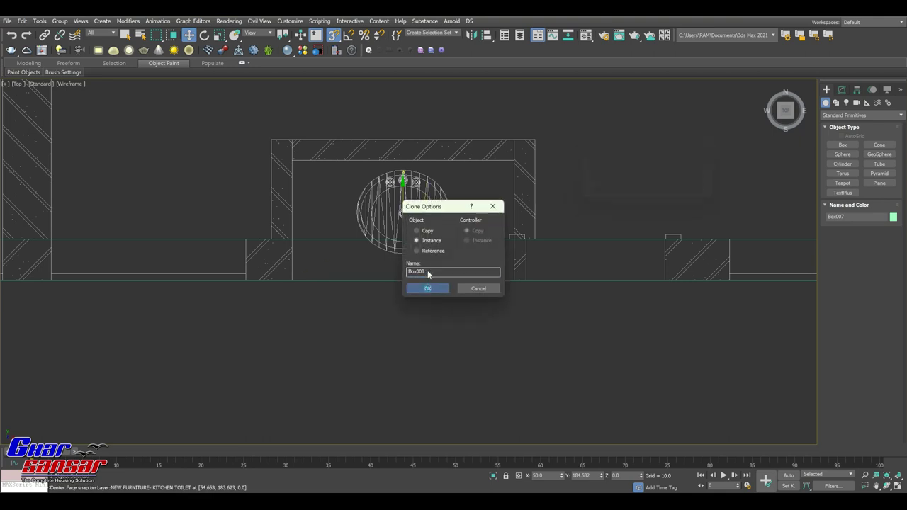
{"action": "left_click", "coordinate": [428, 288]}
{"action": "left_click", "coordinate": [841, 89]}
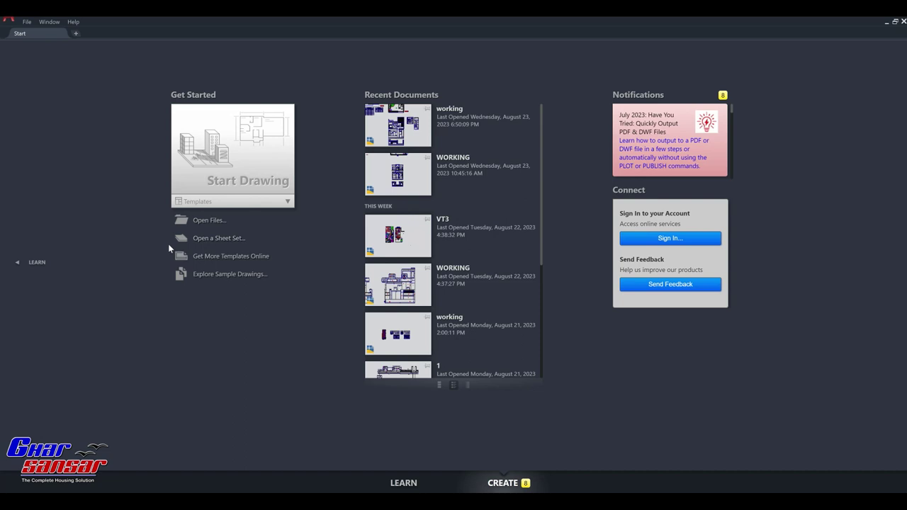
Step: Open FF.dwg from the LIVING FIRST FLOOR > AUTO CAD FILE folder and dismiss the foreign DWG warning
{"action": "left_click", "coordinate": [206, 224]}
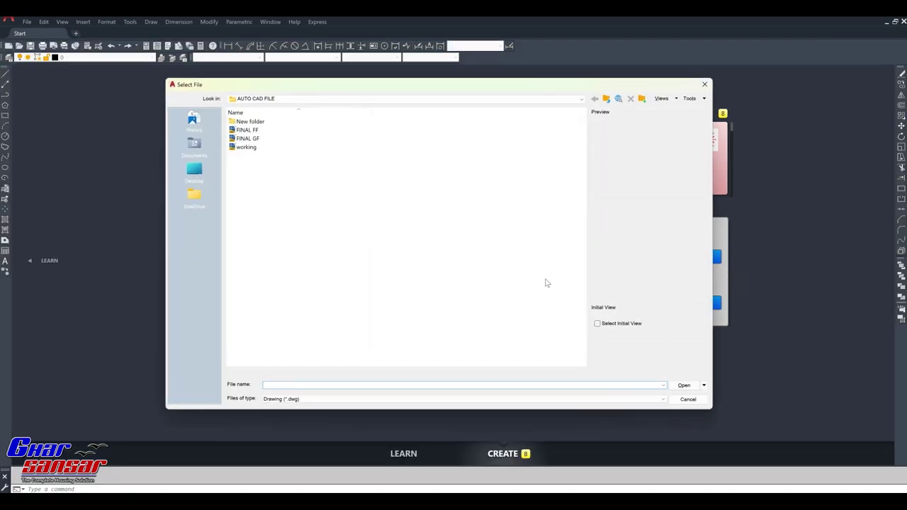
{"action": "left_click", "coordinate": [253, 100]}
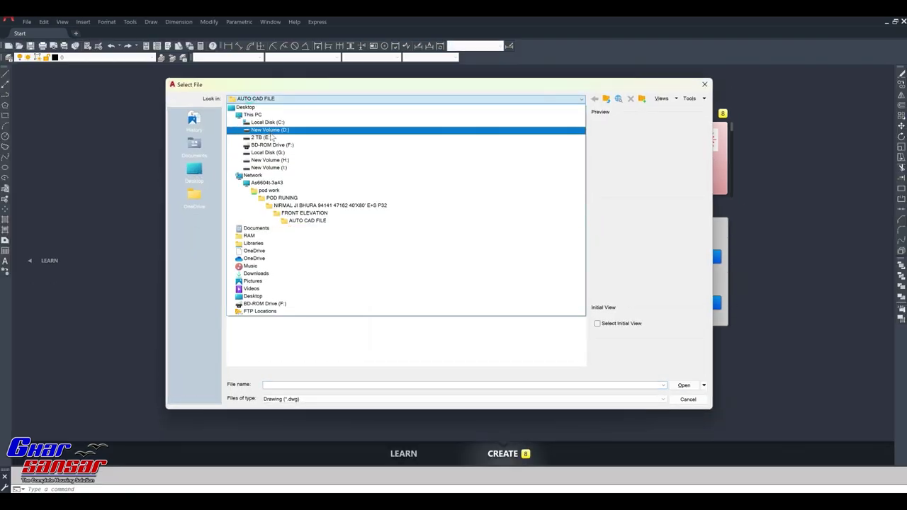
{"action": "left_click", "coordinate": [269, 131]}
{"action": "double_click", "coordinate": [263, 122]}
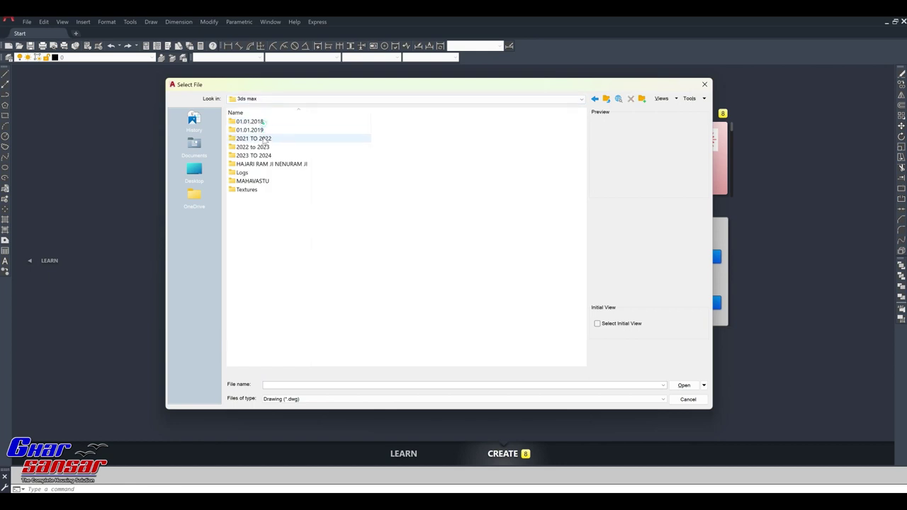
{"action": "double_click", "coordinate": [253, 146]}
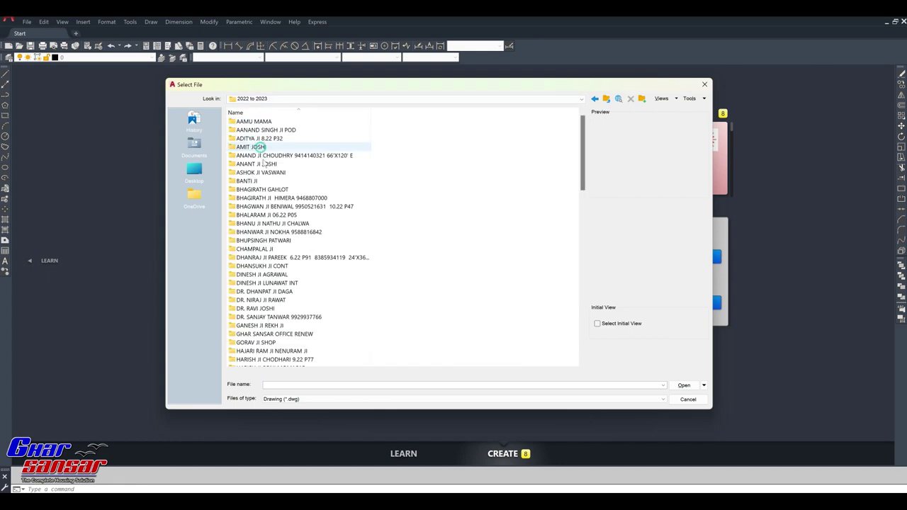
{"action": "left_click", "coordinate": [284, 224]}
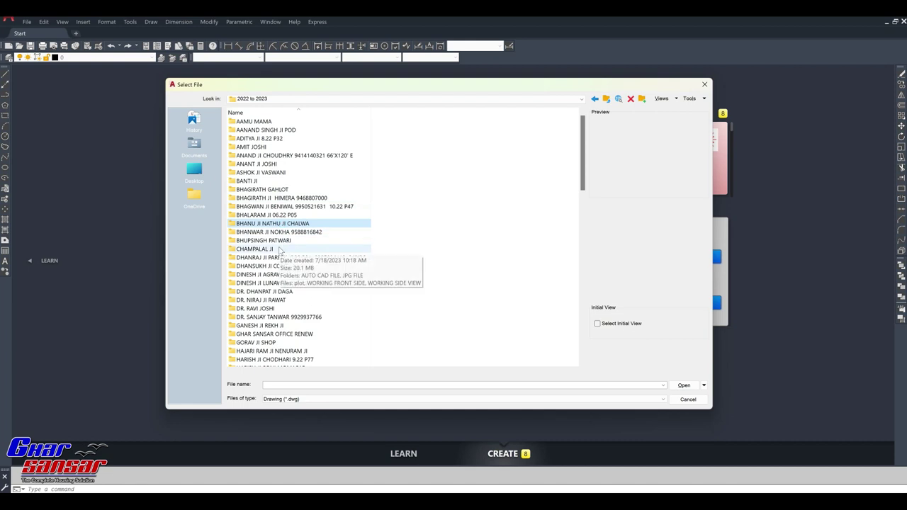
{"action": "scroll", "coordinate": [284, 245], "scroll_direction": "down", "scroll_amount": 10}
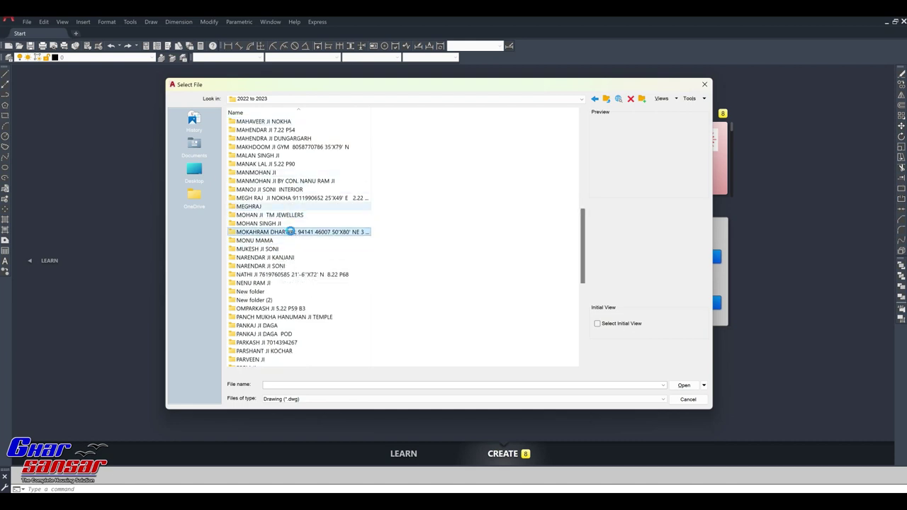
{"action": "double_click", "coordinate": [291, 232]}
{"action": "double_click", "coordinate": [259, 131]}
{"action": "double_click", "coordinate": [253, 131]}
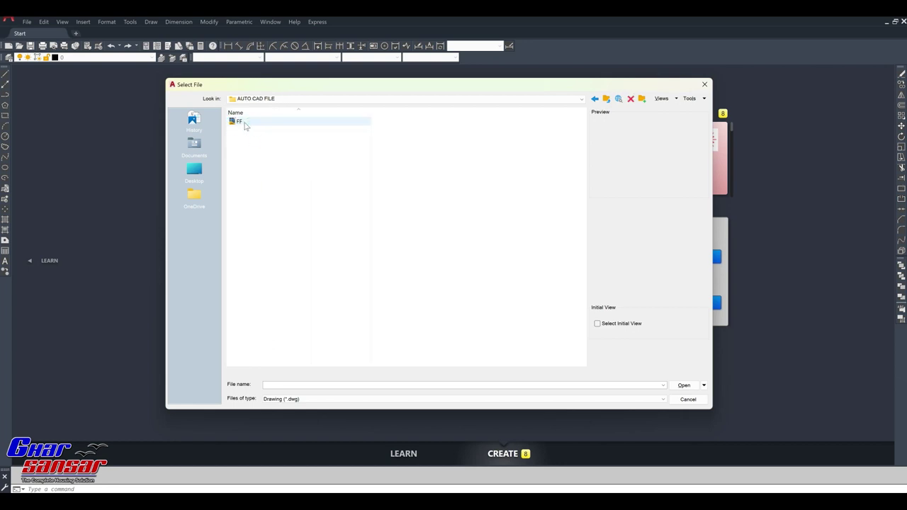
{"action": "double_click", "coordinate": [241, 124]}
{"action": "left_click", "coordinate": [368, 233]}
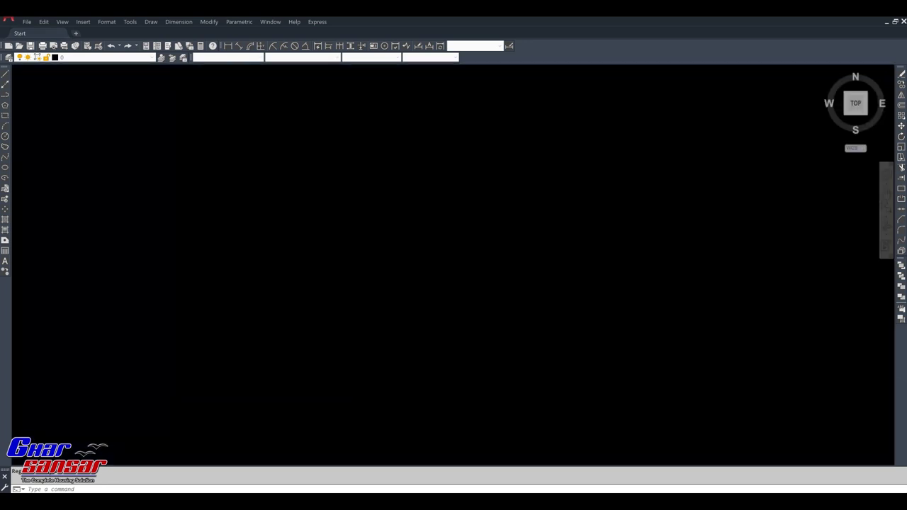
Step: Zoom to the wash-basin wall labelled W/B=48"X26"X81" & FULL with its door and window sizes
{"action": "scroll", "coordinate": [384, 263], "scroll_direction": "down", "scroll_amount": 5}
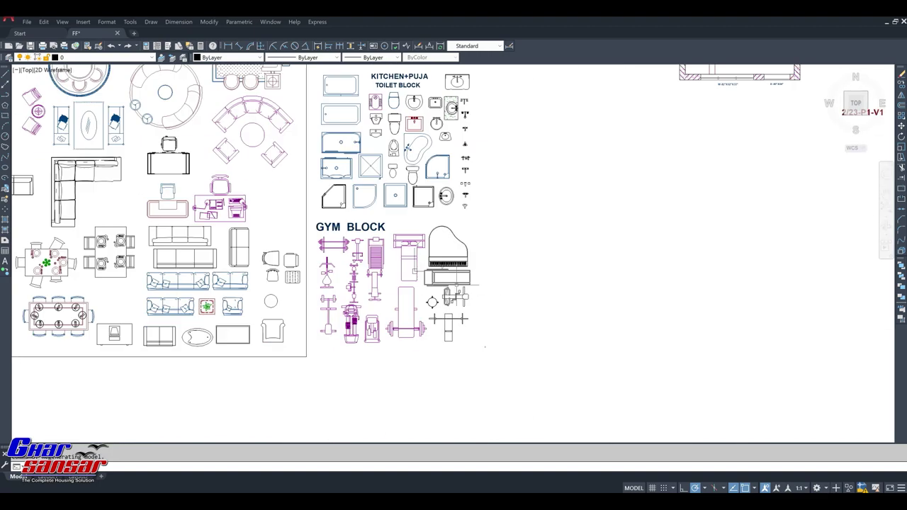
{"action": "middle_click_drag", "start_coordinate": [429, 298], "coordinate": [369, 383]}
{"action": "middle_click_drag", "start_coordinate": [452, 218], "coordinate": [442, 253]}
{"action": "scroll", "coordinate": [432, 189], "scroll_direction": "up", "scroll_amount": 6}
{"action": "middle_click_drag", "start_coordinate": [432, 189], "coordinate": [422, 239]}
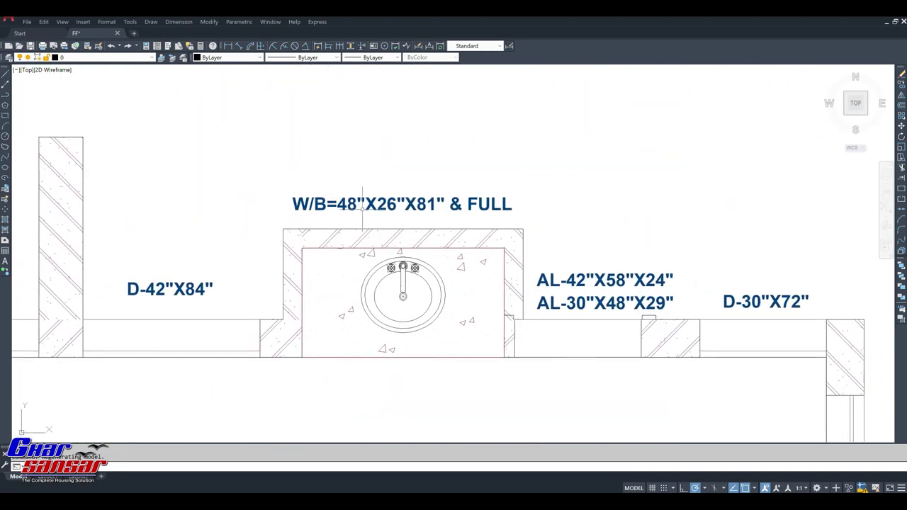
{"action": "scroll", "coordinate": [358, 207], "scroll_direction": "up", "scroll_amount": 2}
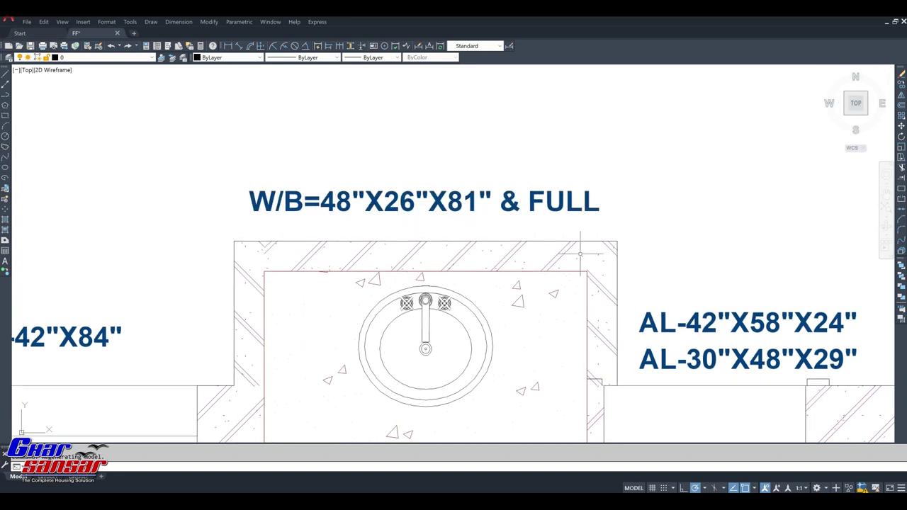
{"action": "middle_click_drag", "start_coordinate": [579, 255], "coordinate": [577, 241]}
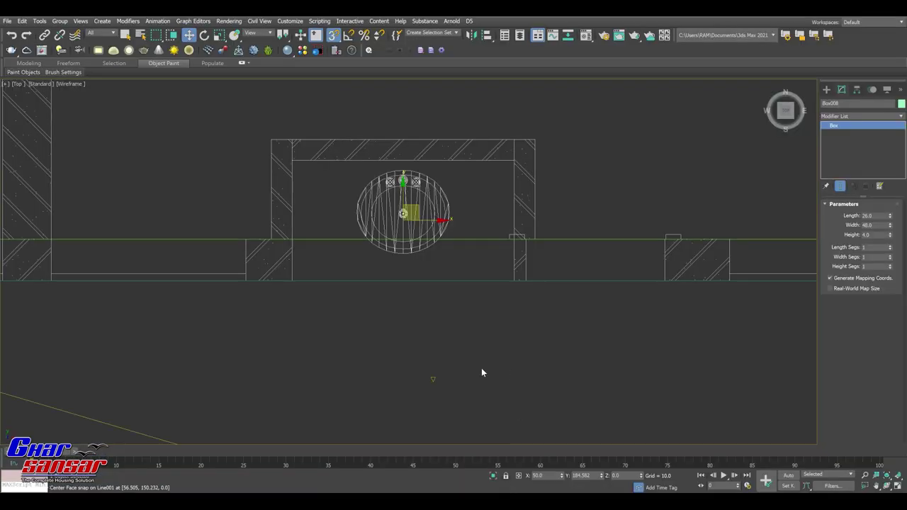
Step: Set the wash-basin box height to 81
{"action": "double_click", "coordinate": [866, 234]}
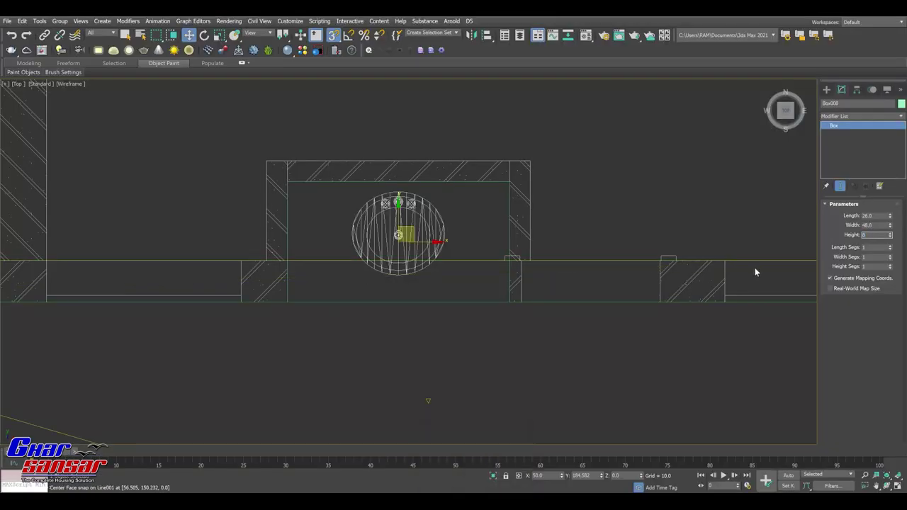
{"action": "type", "text": "81"}
{"action": "key", "text": "Return"}
{"action": "middle_click_drag", "start_coordinate": [646, 341], "coordinate": [639, 344]}
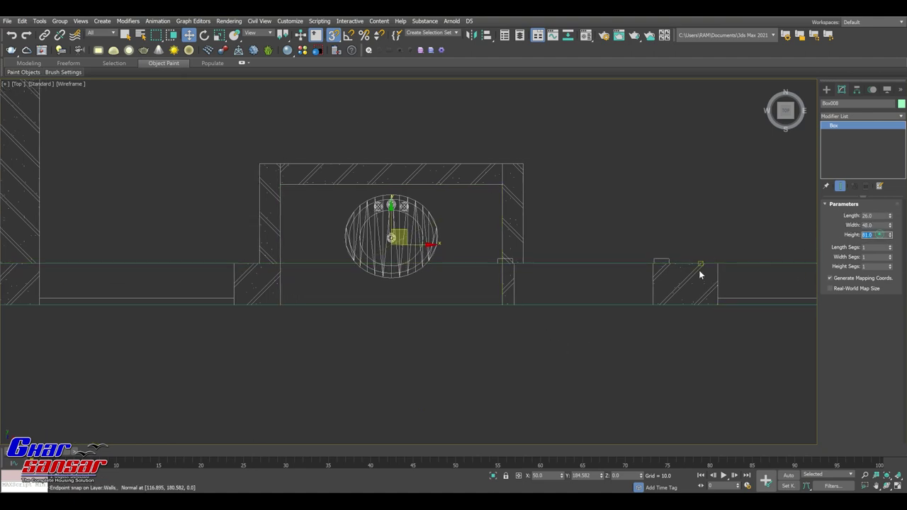
Step: Turn off snaps and lengthen the box slightly to 27.056
{"action": "key", "text": "s"}
{"action": "middle_click_drag", "start_coordinate": [302, 107], "coordinate": [322, 112]}
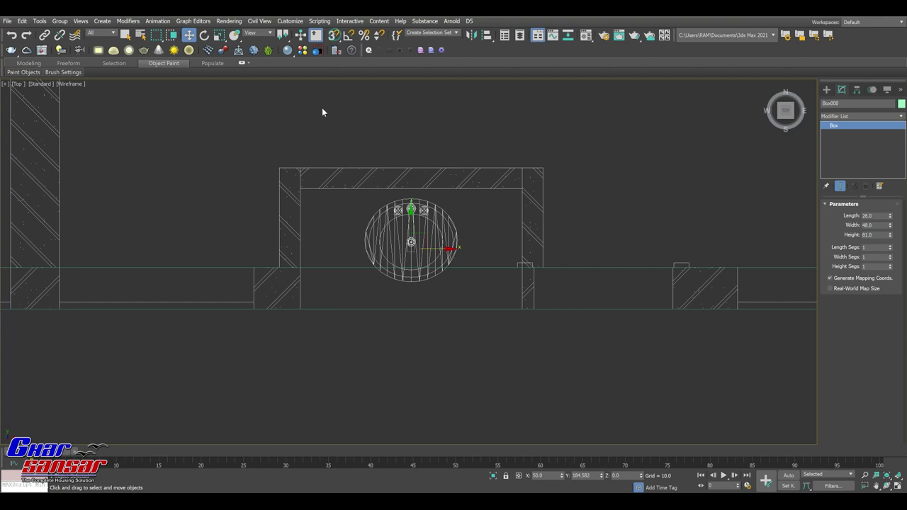
{"action": "right_click", "coordinate": [190, 37]}
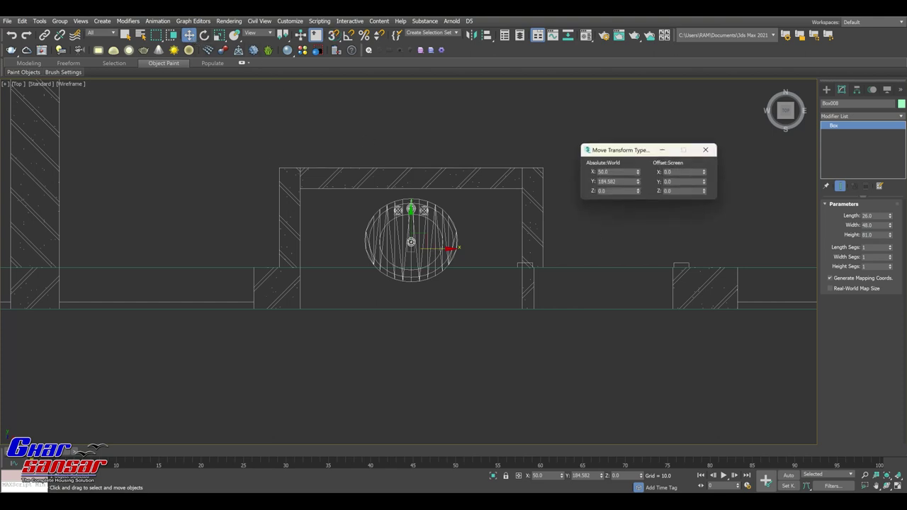
{"action": "left_click", "coordinate": [704, 150]}
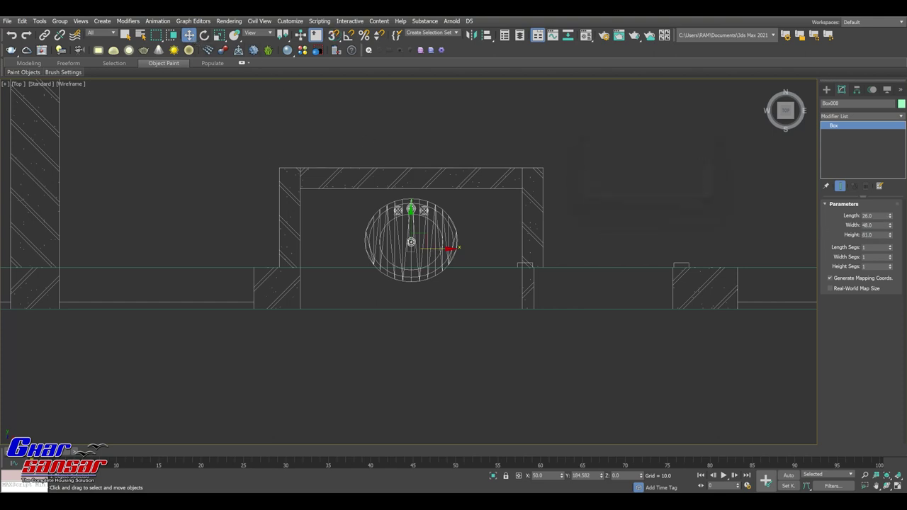
{"action": "left_click_drag", "start_coordinate": [889, 220], "coordinate": [892, 217]}
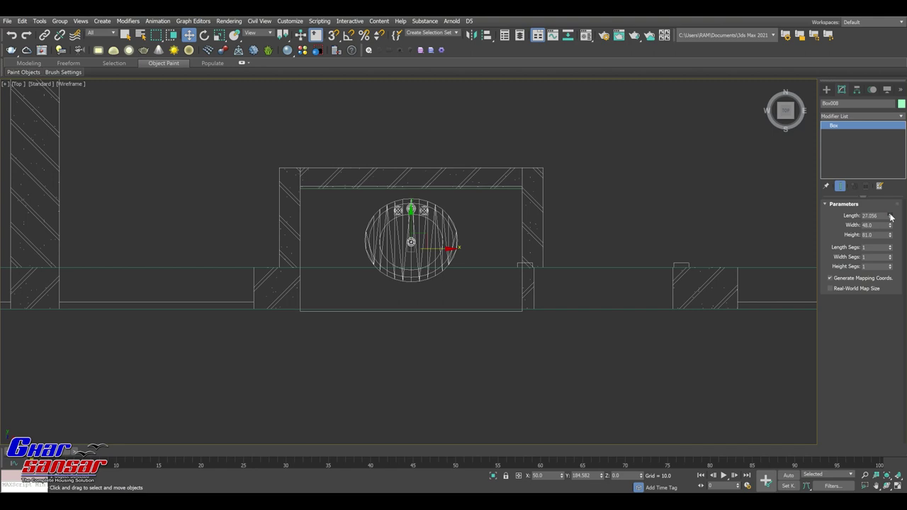
{"action": "middle_click_drag", "start_coordinate": [613, 316], "coordinate": [610, 313]}
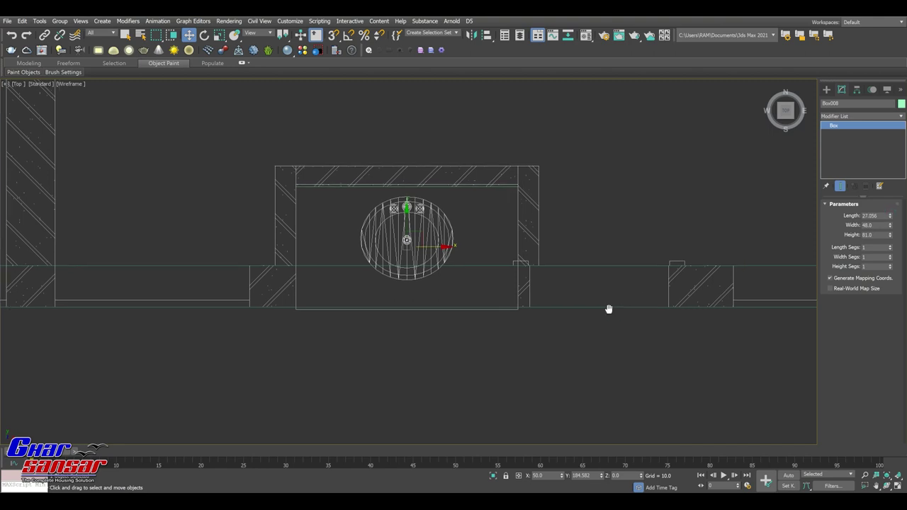
Step: Check the panel in a maximized Perspective view and select the wall
{"action": "left_click", "coordinate": [898, 486]}
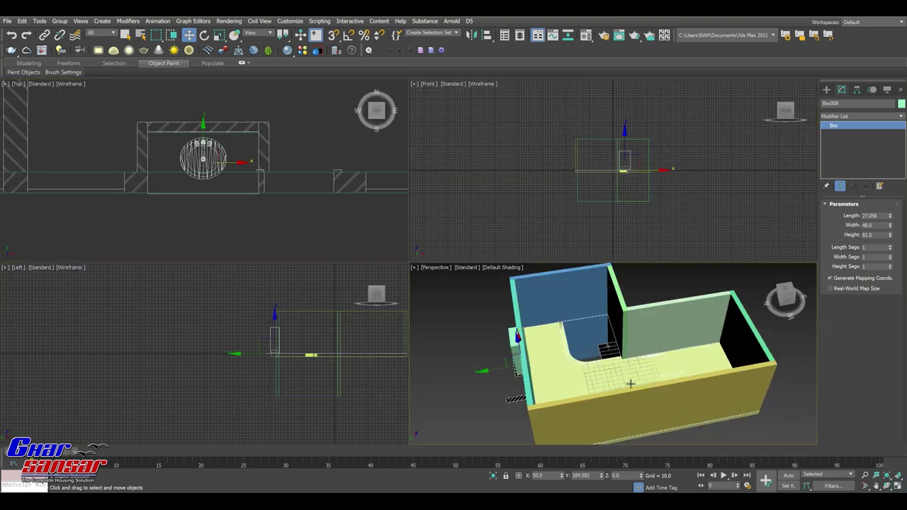
{"action": "left_click", "coordinate": [803, 303]}
{"action": "scroll", "coordinate": [647, 385], "scroll_direction": "up", "scroll_amount": 3}
{"action": "middle_click_drag", "start_coordinate": [623, 369], "coordinate": [646, 385], "text": "alt"}
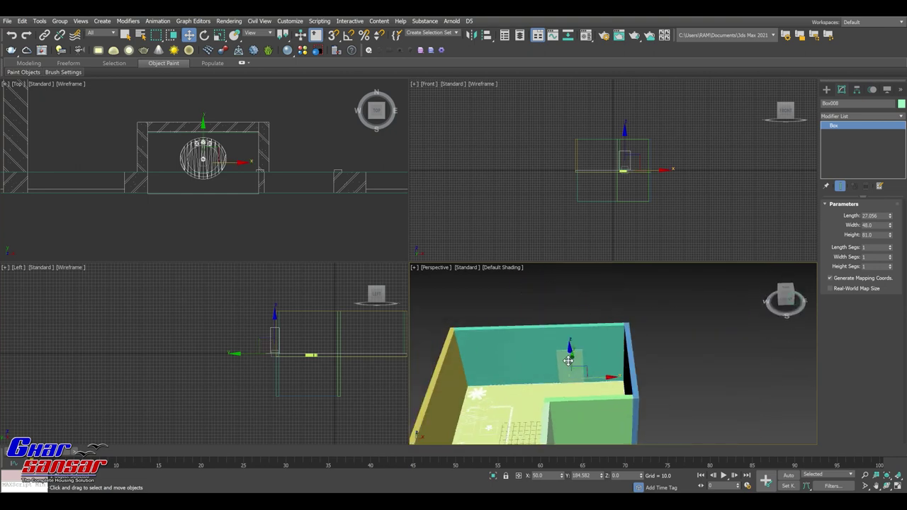
{"action": "scroll", "coordinate": [647, 385], "scroll_direction": "up", "scroll_amount": 4}
{"action": "left_click", "coordinate": [897, 487]}
{"action": "scroll", "coordinate": [637, 397], "scroll_direction": "up", "scroll_amount": 3}
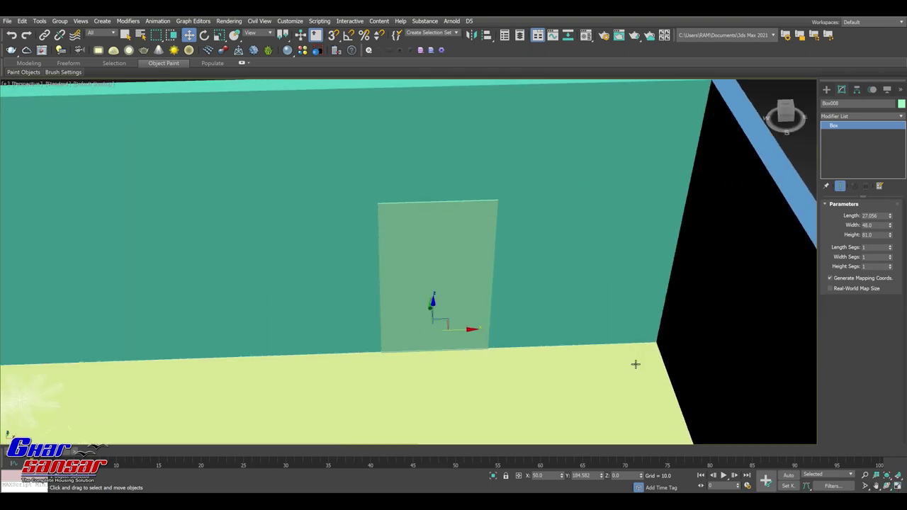
{"action": "left_click", "coordinate": [547, 255]}
{"action": "left_click", "coordinate": [826, 90]}
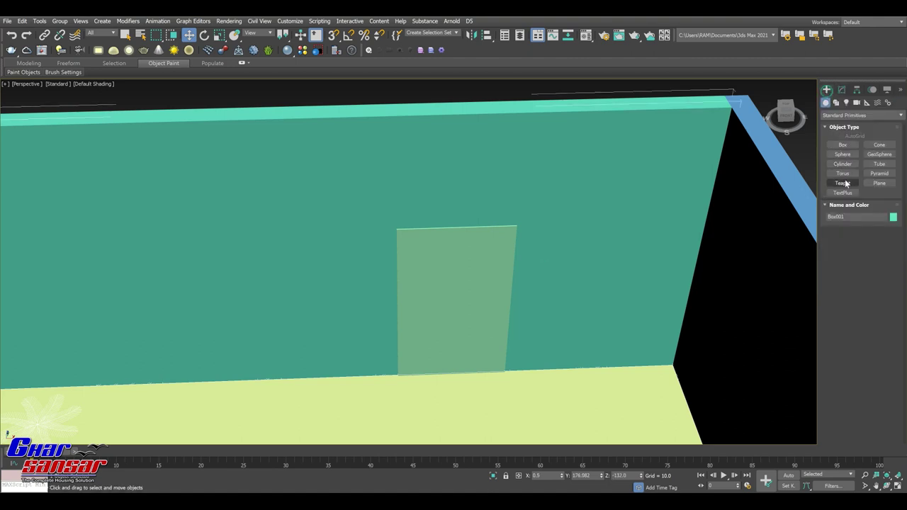
Step: Shift-drag the small box left along the wall as an independent copy, Box009
{"action": "left_click", "coordinate": [494, 255]}
{"action": "left_click_drag", "start_coordinate": [481, 351], "coordinate": [241, 358], "text": "shift"}
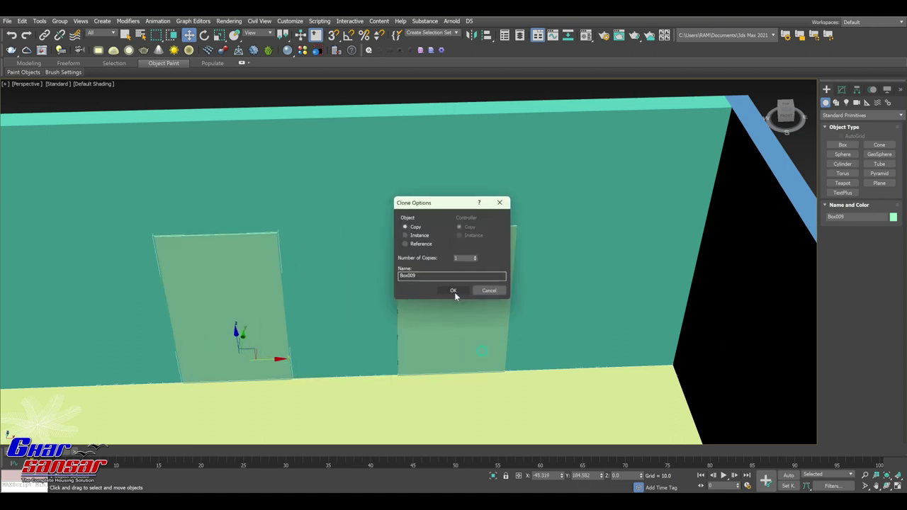
{"action": "left_click", "coordinate": [455, 291]}
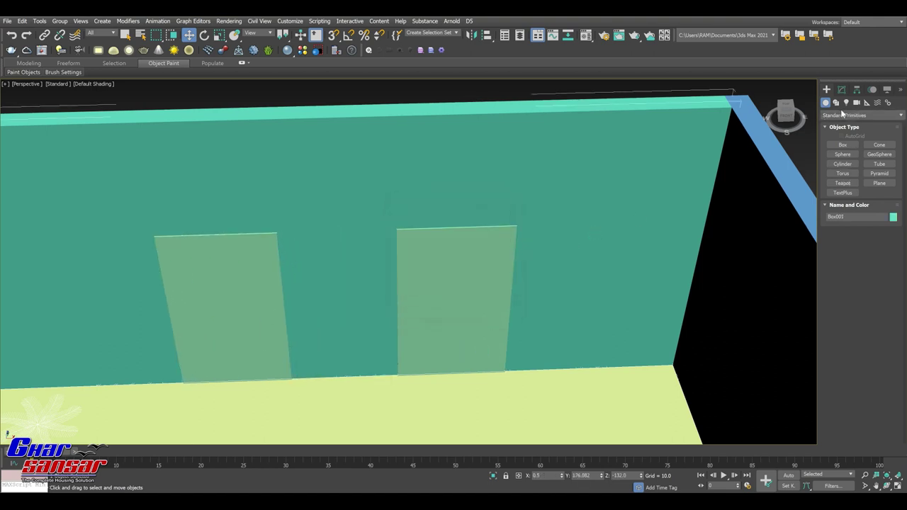
{"action": "left_click", "coordinate": [843, 114]}
{"action": "left_click", "coordinate": [843, 144]}
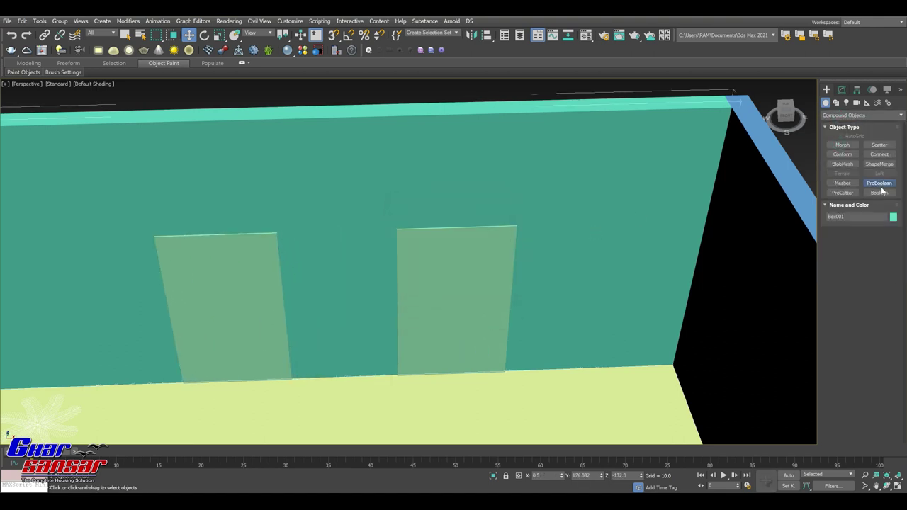
Step: Subtract the right-hand box from the wall with a ProBoolean operation
{"action": "left_click", "coordinate": [879, 182]}
{"action": "left_click", "coordinate": [860, 242]}
{"action": "left_click", "coordinate": [474, 306]}
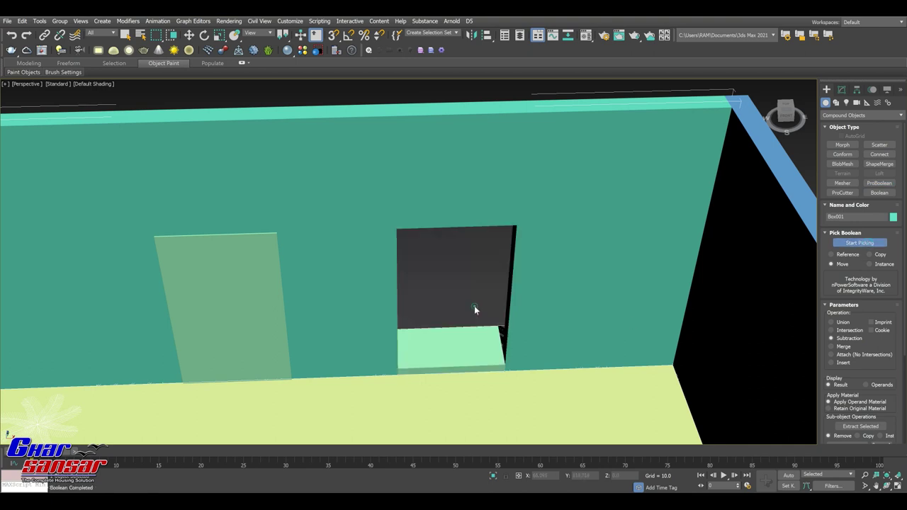
{"action": "middle_click_drag", "start_coordinate": [474, 306], "coordinate": [534, 328], "text": "alt"}
Step: Select the left box and maximize the Top view
{"action": "key", "text": "w"}
{"action": "left_click", "coordinate": [268, 312]}
{"action": "middle_click_drag", "start_coordinate": [268, 312], "coordinate": [389, 333], "text": "alt"}
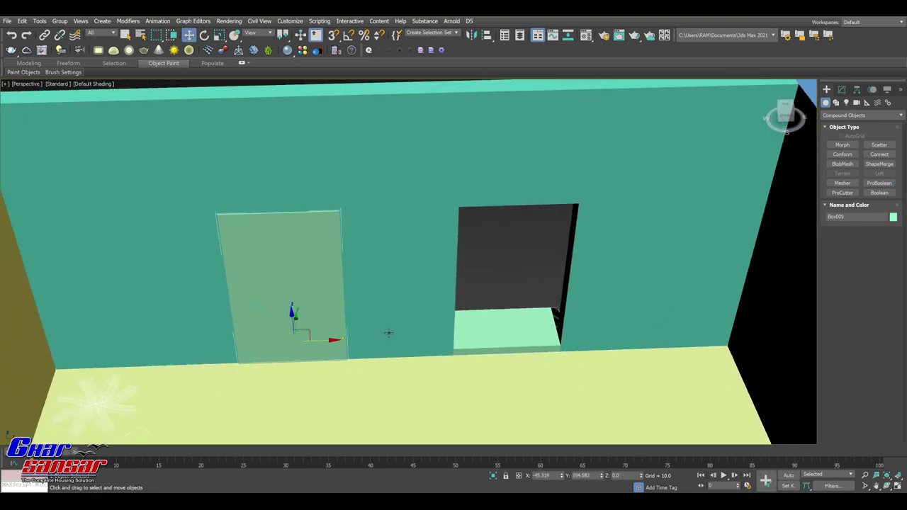
{"action": "left_click", "coordinate": [898, 487]}
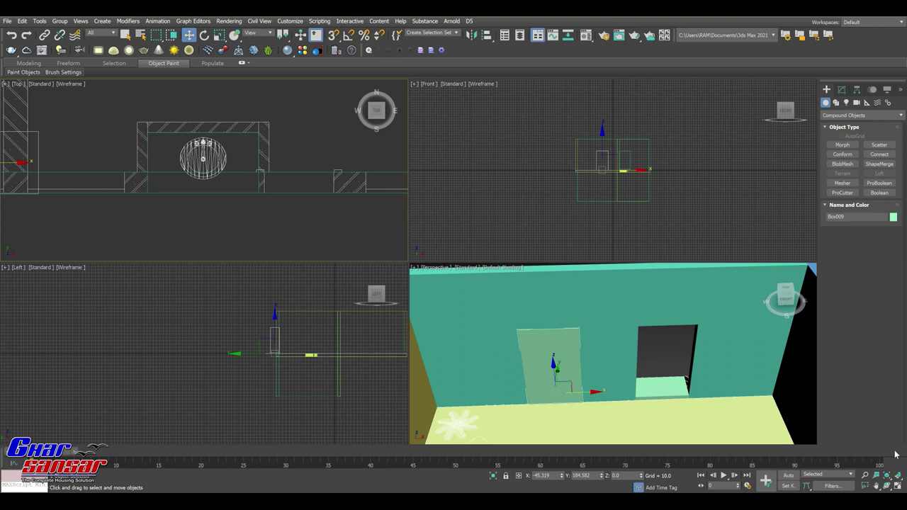
{"action": "left_click", "coordinate": [898, 488]}
{"action": "scroll", "coordinate": [316, 224], "scroll_direction": "up", "scroll_amount": 3}
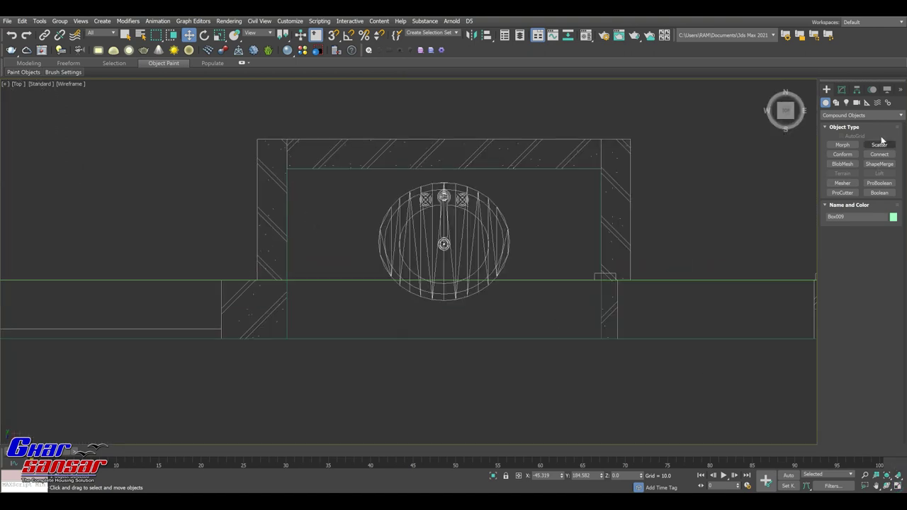
Step: Draw Line002 through the lower-left, top-left and top-right wall corners of the opening
{"action": "left_click", "coordinate": [836, 102]}
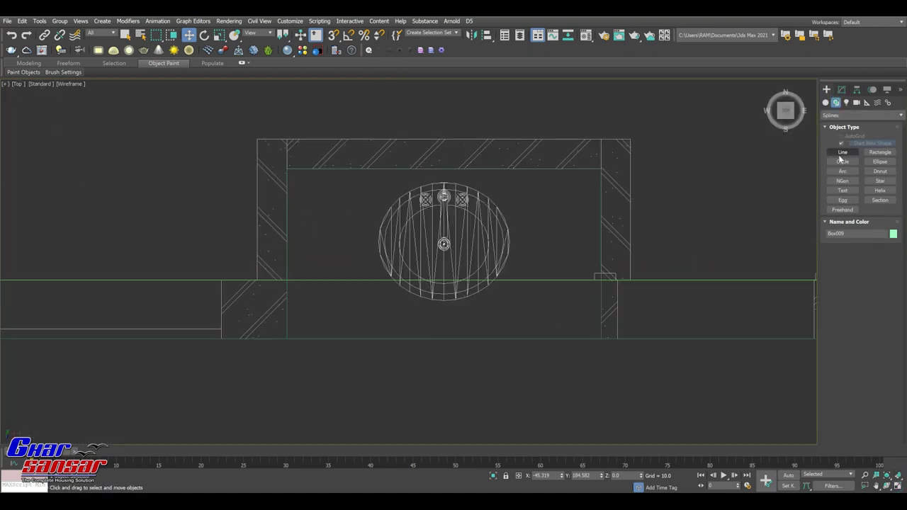
{"action": "left_click", "coordinate": [842, 152]}
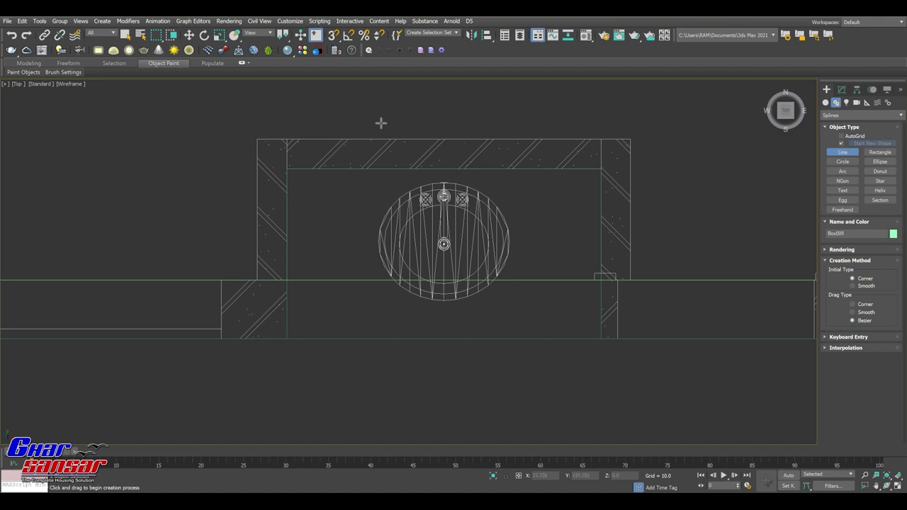
{"action": "left_click", "coordinate": [286, 339]}
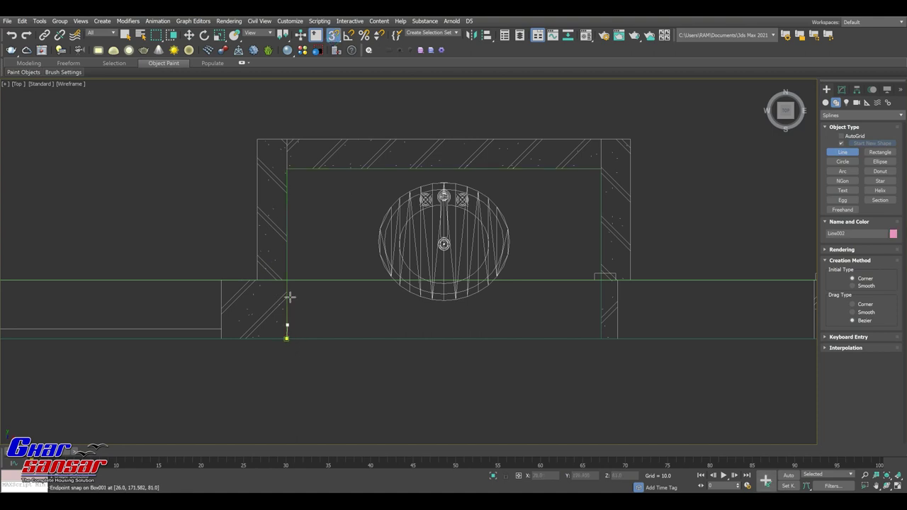
{"action": "left_click", "coordinate": [286, 168]}
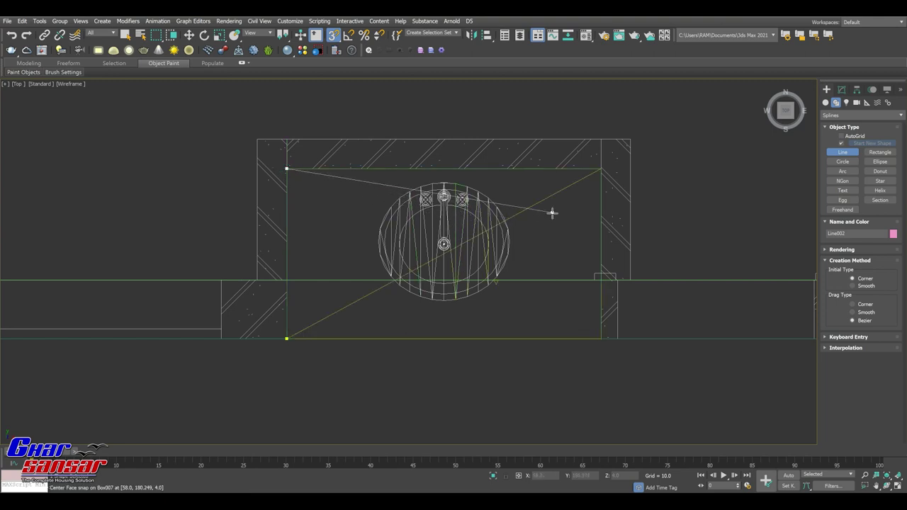
{"action": "left_click", "coordinate": [600, 169]}
{"action": "right_click", "coordinate": [658, 318]}
Step: Add a Sweep modifier to Line002
{"action": "key", "text": "w"}
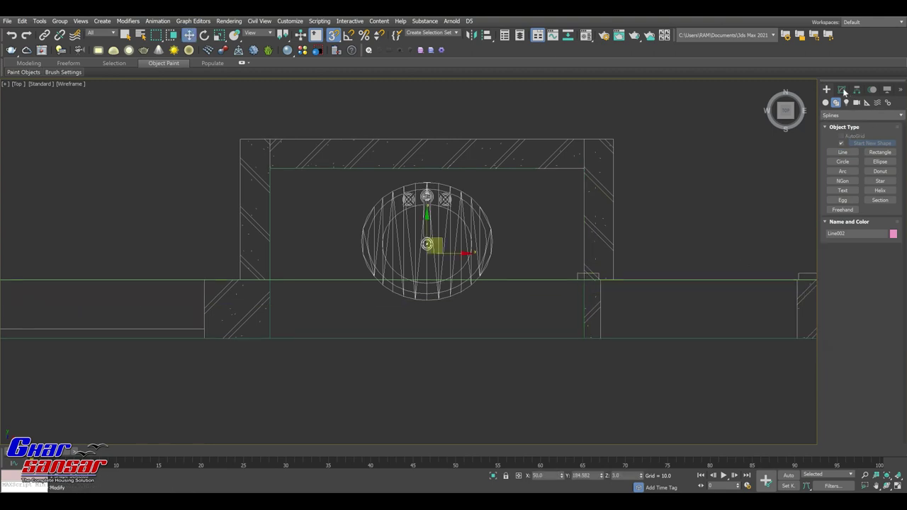
{"action": "left_click", "coordinate": [842, 89]}
{"action": "left_click", "coordinate": [833, 117]}
{"action": "scroll", "coordinate": [850, 177], "scroll_direction": "down", "scroll_amount": 10}
{"action": "scroll", "coordinate": [864, 265], "scroll_direction": "down", "scroll_amount": 10}
{"action": "left_click", "coordinate": [861, 312]}
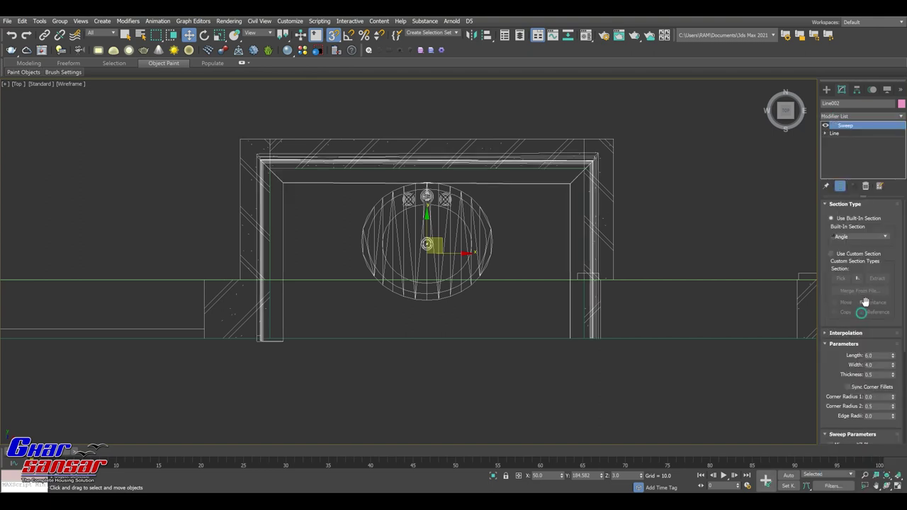
Step: Set the sweep to a Bar section with width 4.5 and length 132.0
{"action": "left_click", "coordinate": [844, 239]}
{"action": "left_click", "coordinate": [863, 294]}
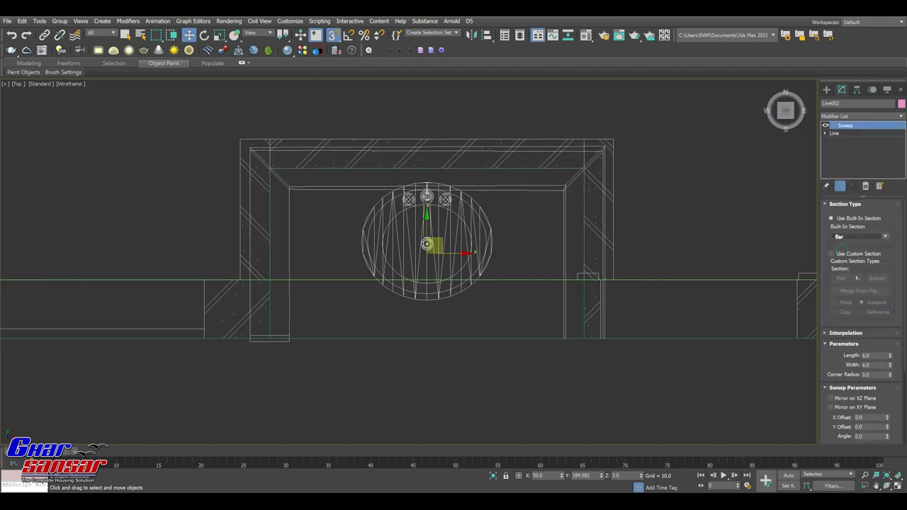
{"action": "left_click_drag", "start_coordinate": [876, 364], "coordinate": [860, 365]}
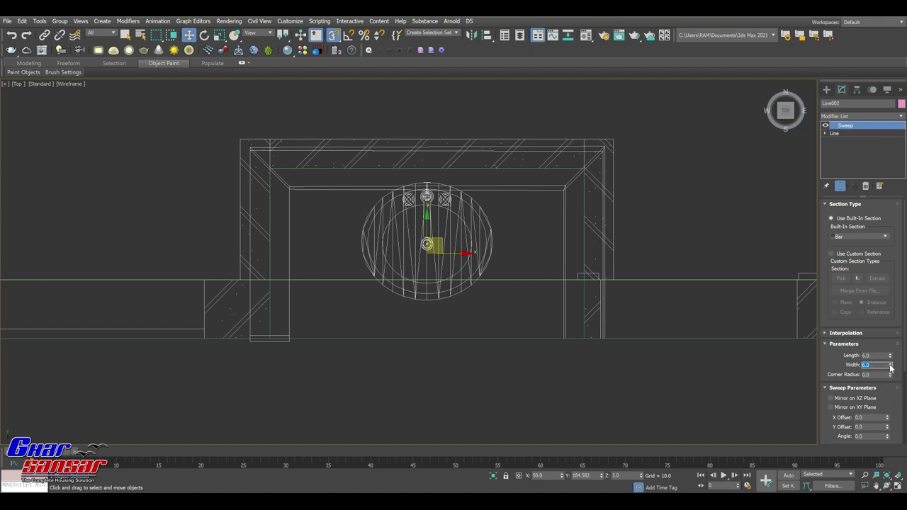
{"action": "type", "text": "4.5"}
{"action": "key", "text": "Return"}
{"action": "left_click_drag", "start_coordinate": [872, 356], "coordinate": [841, 355]}
{"action": "key", "text": "Return"}
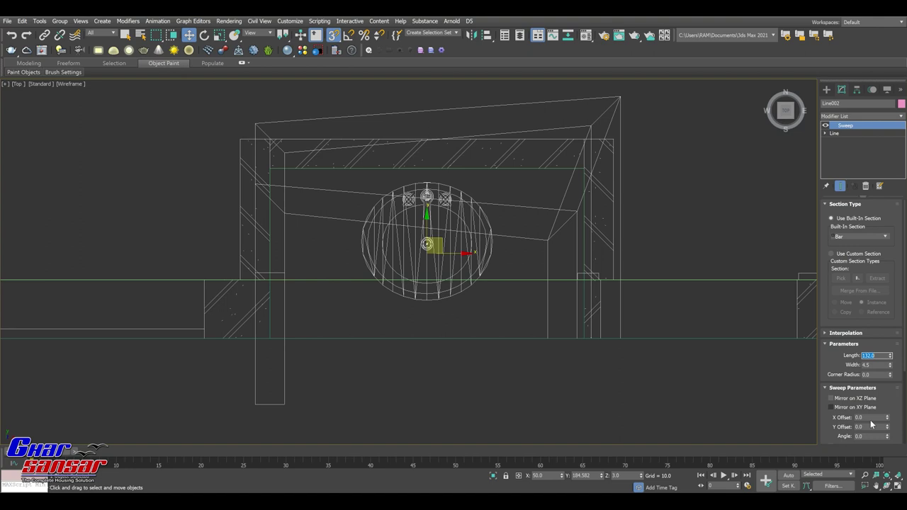
{"action": "left_click", "coordinate": [897, 485]}
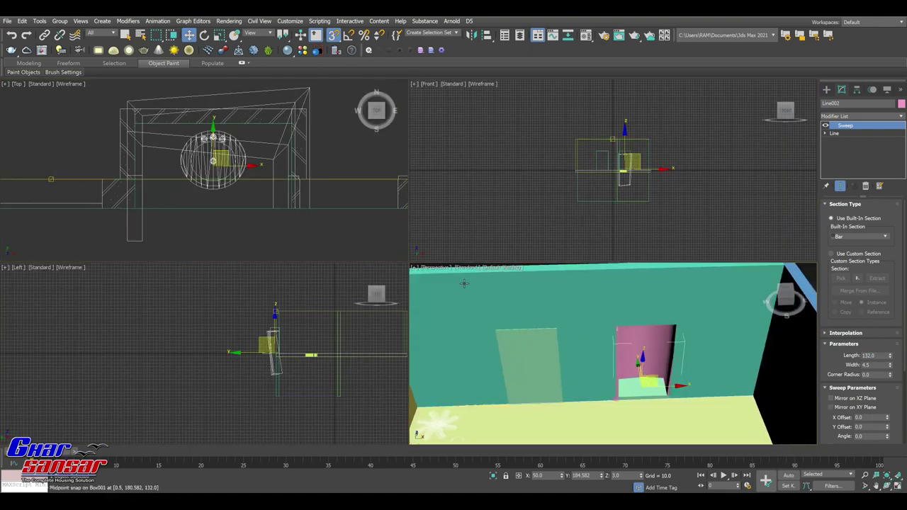
Step: Switch Line002 to Vertex level and set the left end vertex to Absolute Z 0 in the maximized front view
{"action": "scroll", "coordinate": [298, 351], "scroll_direction": "up", "scroll_amount": 3}
{"action": "scroll", "coordinate": [617, 174], "scroll_direction": "up", "scroll_amount": 4}
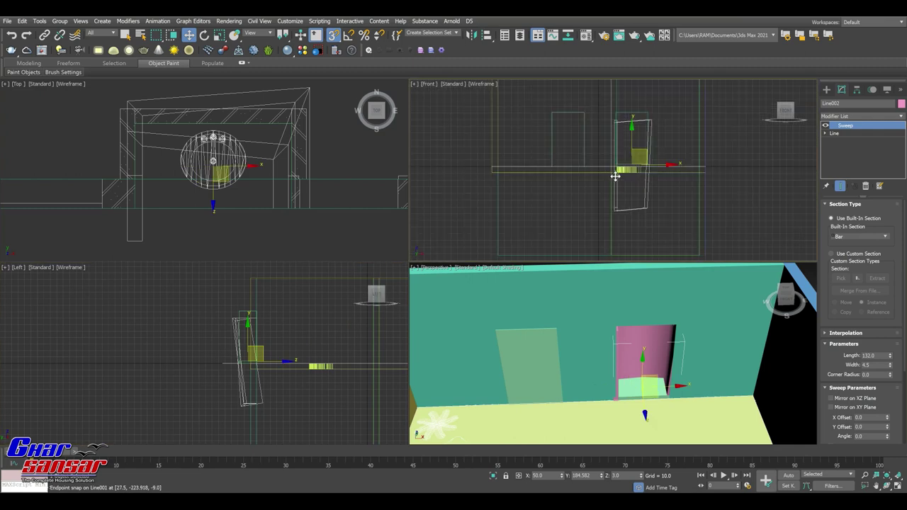
{"action": "left_click", "coordinate": [826, 133]}
{"action": "left_click", "coordinate": [839, 141]}
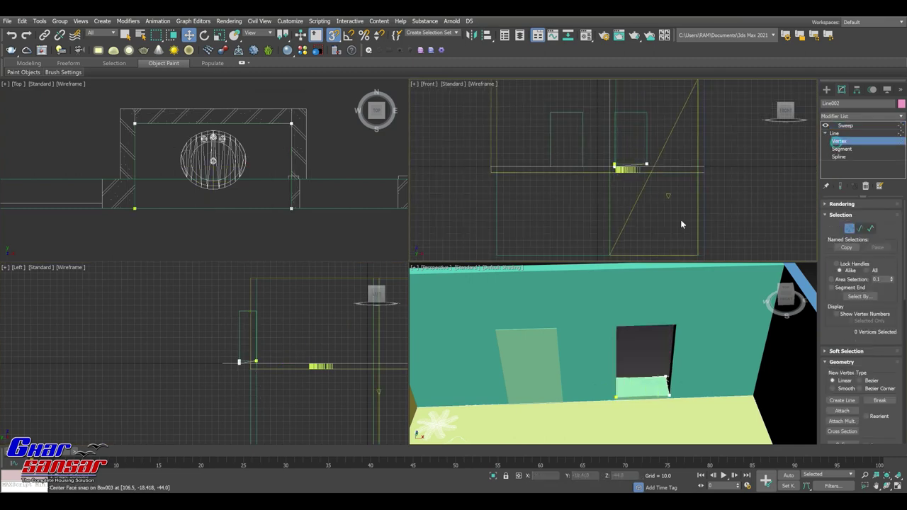
{"action": "left_click", "coordinate": [899, 487]}
{"action": "scroll", "coordinate": [418, 255], "scroll_direction": "up", "scroll_amount": 3}
{"action": "scroll", "coordinate": [404, 265], "scroll_direction": "up", "scroll_amount": 2}
{"action": "scroll", "coordinate": [404, 264], "scroll_direction": "up", "scroll_amount": 2}
{"action": "scroll", "coordinate": [399, 261], "scroll_direction": "up", "scroll_amount": 2}
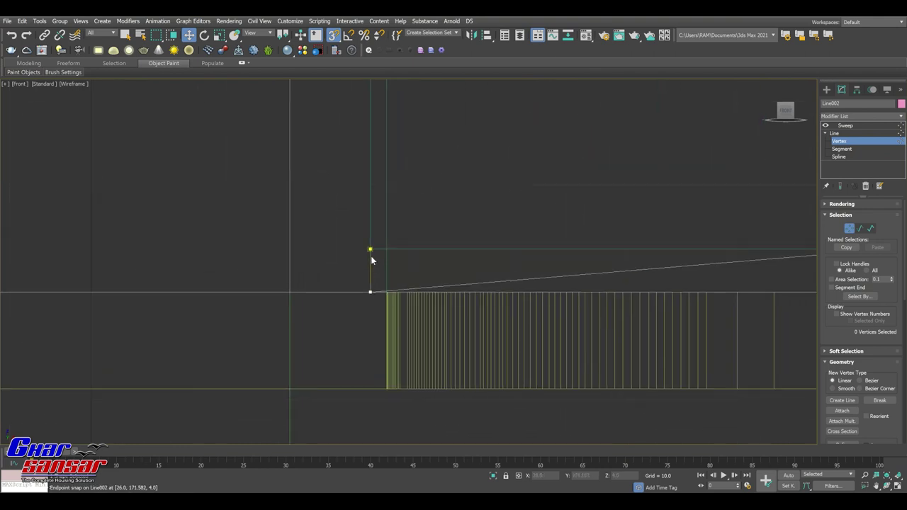
{"action": "left_click", "coordinate": [369, 250]}
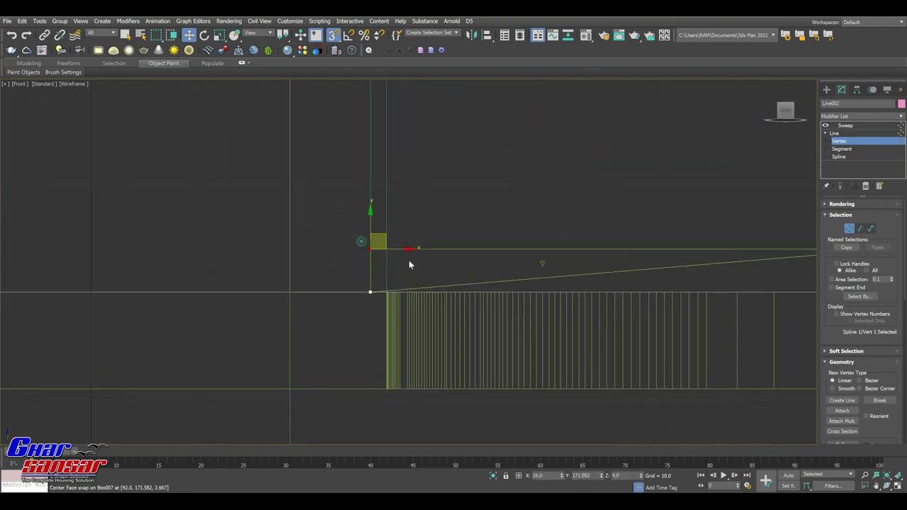
{"action": "right_click", "coordinate": [189, 37]}
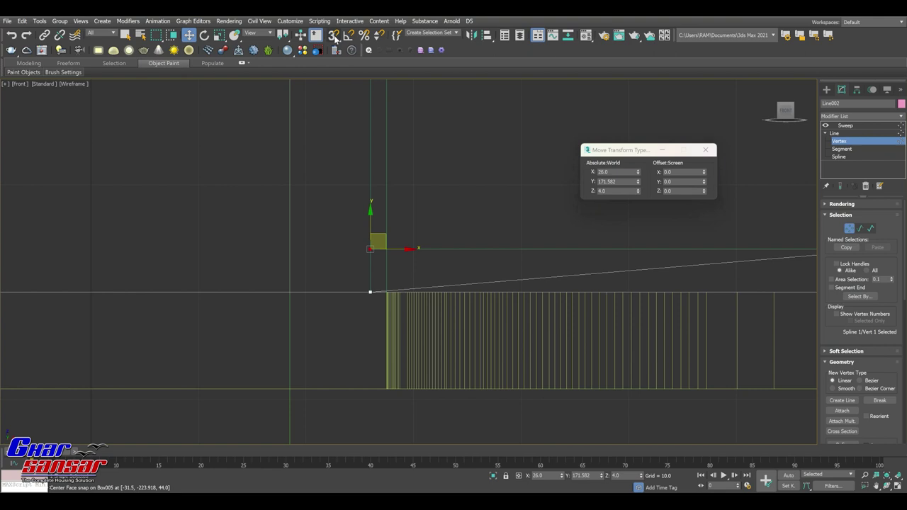
{"action": "type", "text": "0"}
{"action": "key", "text": "Return"}
Step: Set the right-end, upper and lower corner vertices to Z 0 too, then return to the Sweep level
{"action": "mouse_move", "coordinate": [781, 269]}
{"action": "middle_mouse_down"}
{"action": "mouse_move", "coordinate": [536, 272]}
{"action": "mouse_move", "coordinate": [446, 284]}
{"action": "middle_mouse_up"}
{"action": "left_click", "coordinate": [552, 261]}
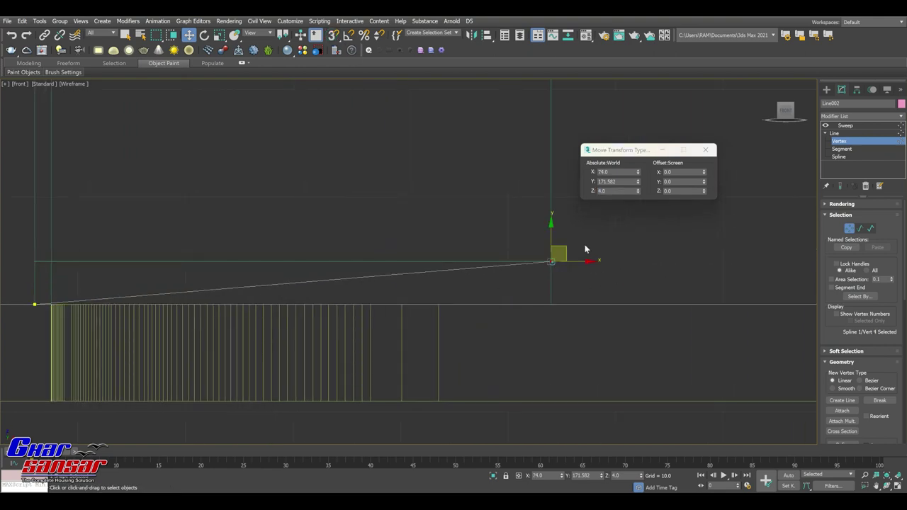
{"action": "type", "text": "0"}
{"action": "key", "text": "Return"}
{"action": "left_click", "coordinate": [550, 261]}
{"action": "left_click_drag", "start_coordinate": [607, 191], "coordinate": [583, 194]}
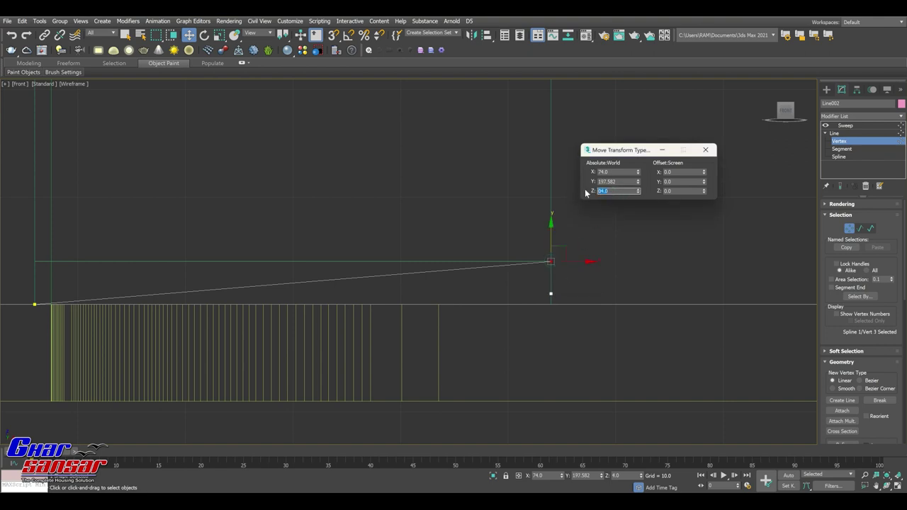
{"action": "type", "text": "0"}
{"action": "key", "text": "Return"}
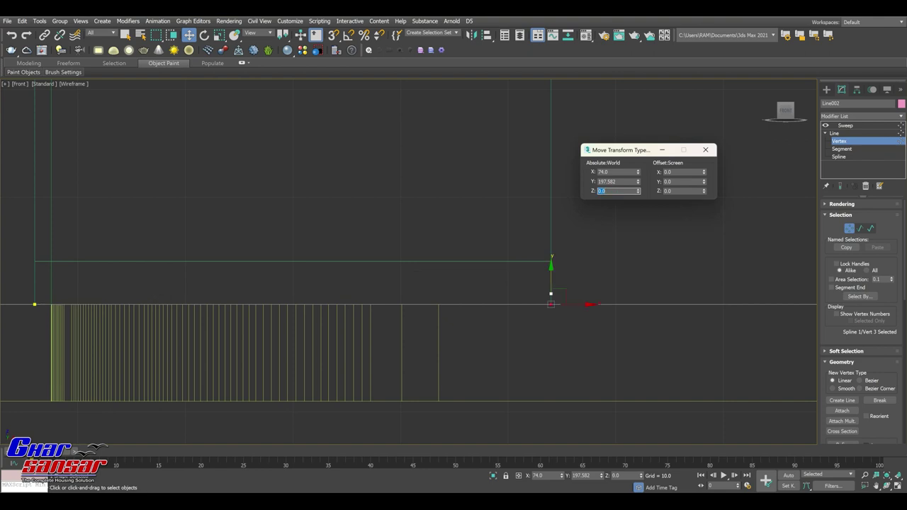
{"action": "left_click", "coordinate": [552, 293]}
{"action": "left_click", "coordinate": [614, 192]}
{"action": "key", "text": "Return"}
{"action": "left_click", "coordinate": [846, 126]}
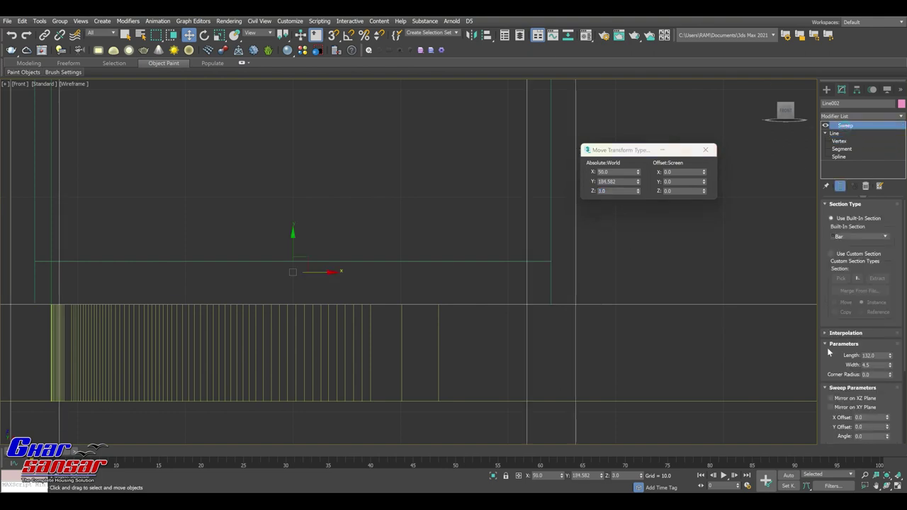
{"action": "left_click", "coordinate": [898, 486]}
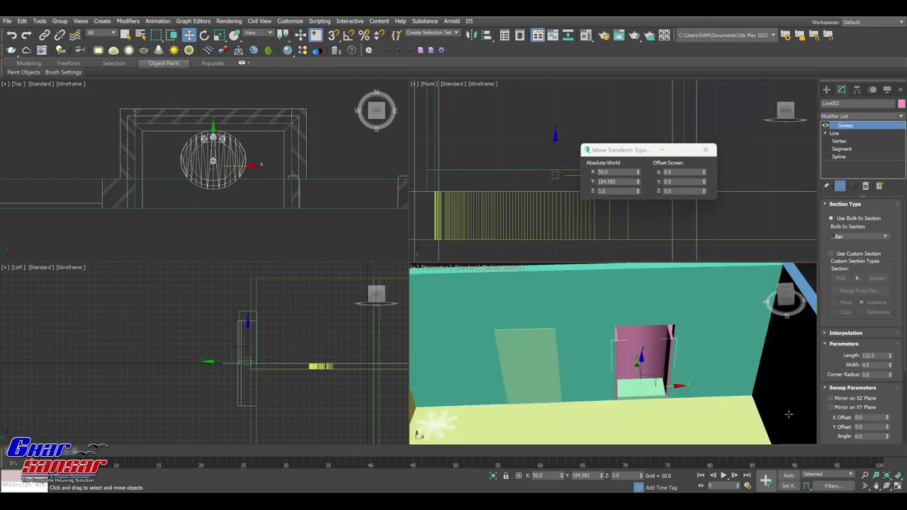
Step: Raise the pink door frame to Z 18.127 in the enlarged perspective view
{"action": "left_click_drag", "start_coordinate": [826, 421], "coordinate": [823, 311]}
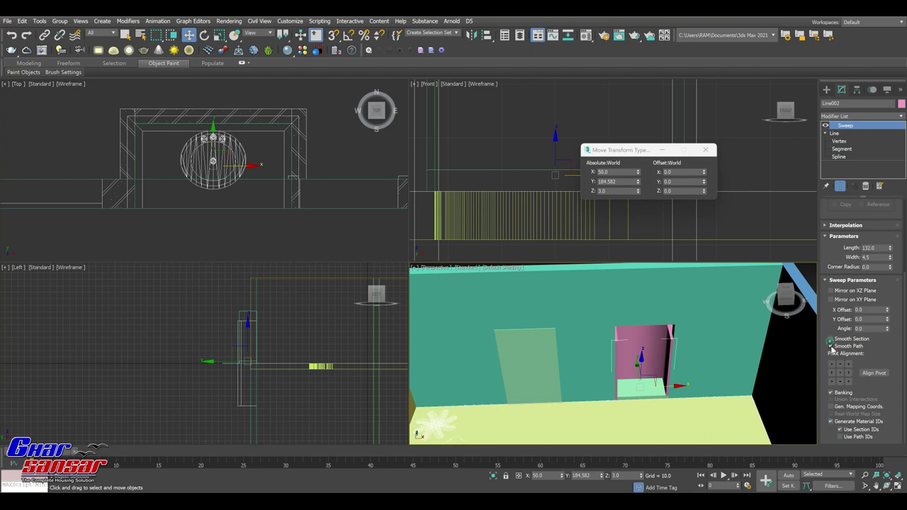
{"action": "mouse_move", "coordinate": [768, 260]}
{"action": "middle_mouse_down"}
{"action": "mouse_move", "coordinate": [769, 268]}
{"action": "mouse_move", "coordinate": [708, 283]}
{"action": "middle_mouse_up"}
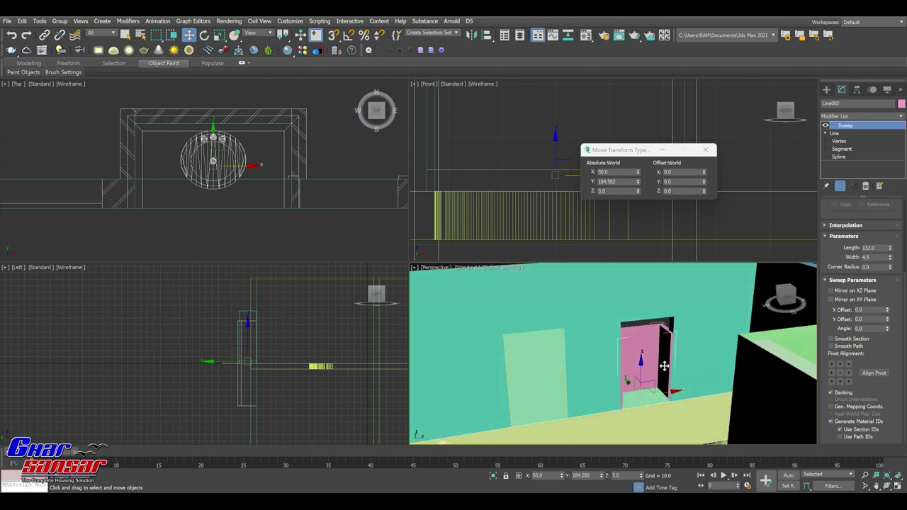
{"action": "middle_click_drag", "start_coordinate": [664, 364], "coordinate": [801, 358], "text": "alt"}
{"action": "left_click", "coordinate": [899, 486]}
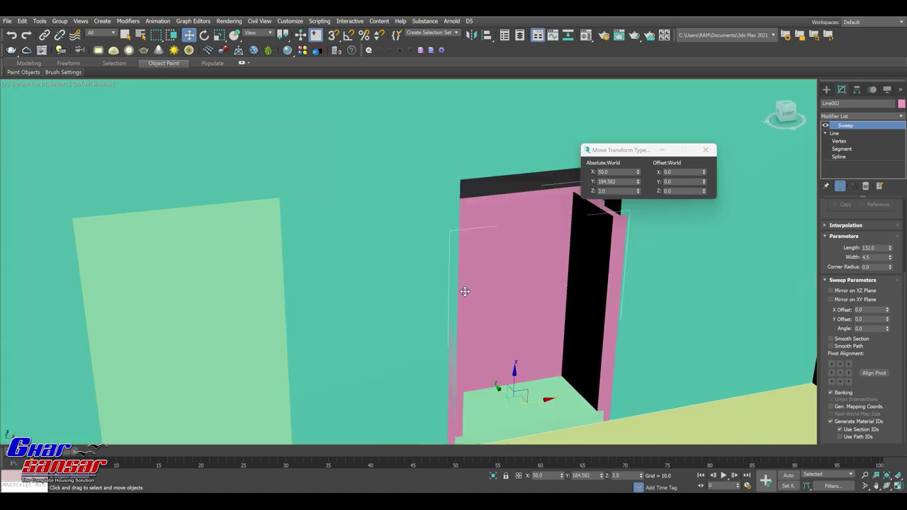
{"action": "left_click_drag", "start_coordinate": [515, 374], "coordinate": [513, 332]}
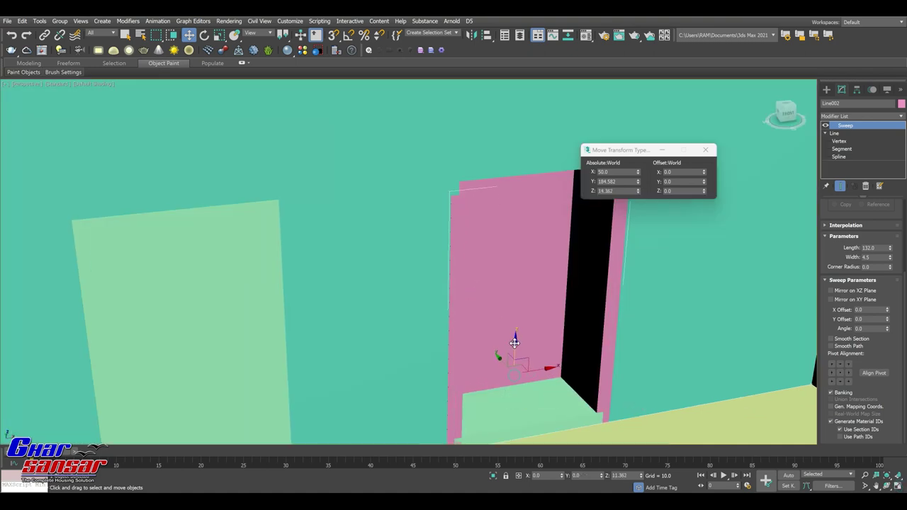
{"action": "scroll", "coordinate": [430, 262], "scroll_direction": "up", "scroll_amount": 5}
{"action": "scroll", "coordinate": [405, 186], "scroll_direction": "up", "scroll_amount": 5}
{"action": "middle_click_drag", "start_coordinate": [404, 186], "coordinate": [597, 323]}
{"action": "scroll", "coordinate": [596, 323], "scroll_direction": "down", "scroll_amount": 5}
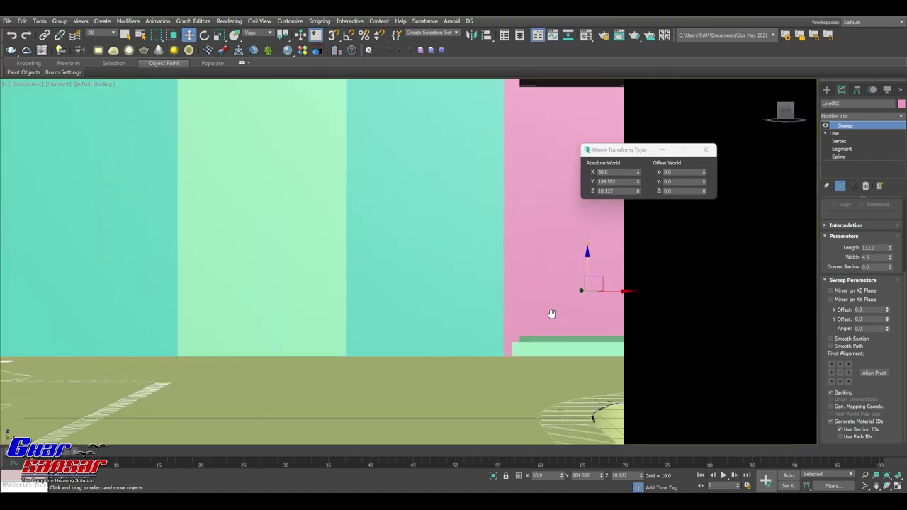
{"action": "scroll", "coordinate": [472, 276], "scroll_direction": "up", "scroll_amount": 2}
{"action": "left_click", "coordinate": [785, 110]}
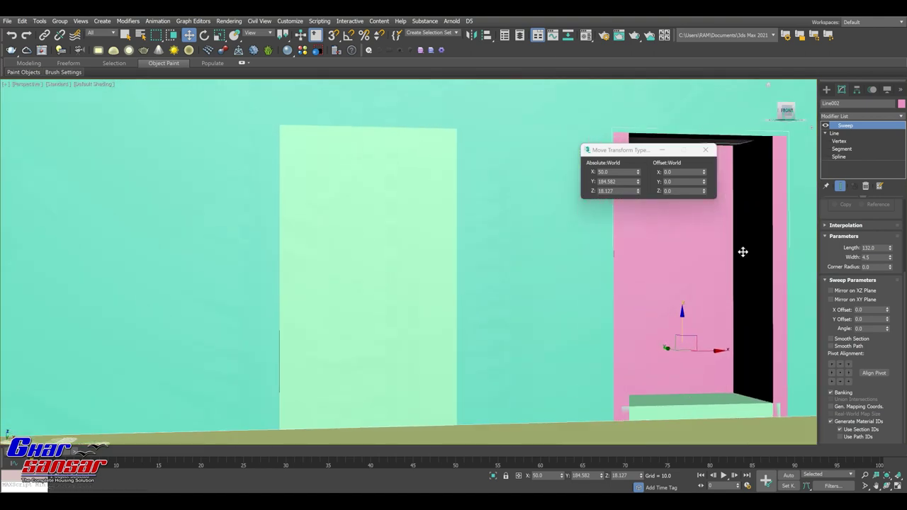
Step: Close the Move Transform Type-In and set the Sweep X Offset to -2.5
{"action": "left_click", "coordinate": [706, 152]}
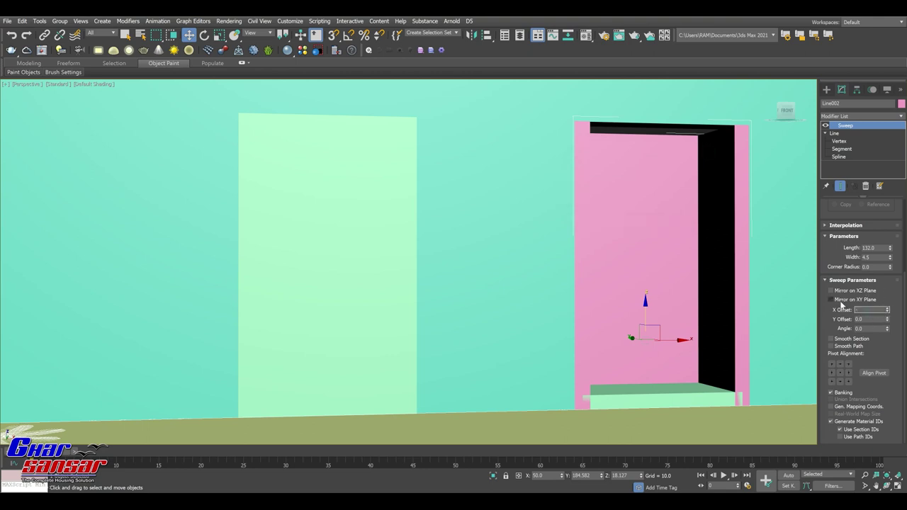
{"action": "type", "text": "-2.5"}
{"action": "key", "text": "Return"}
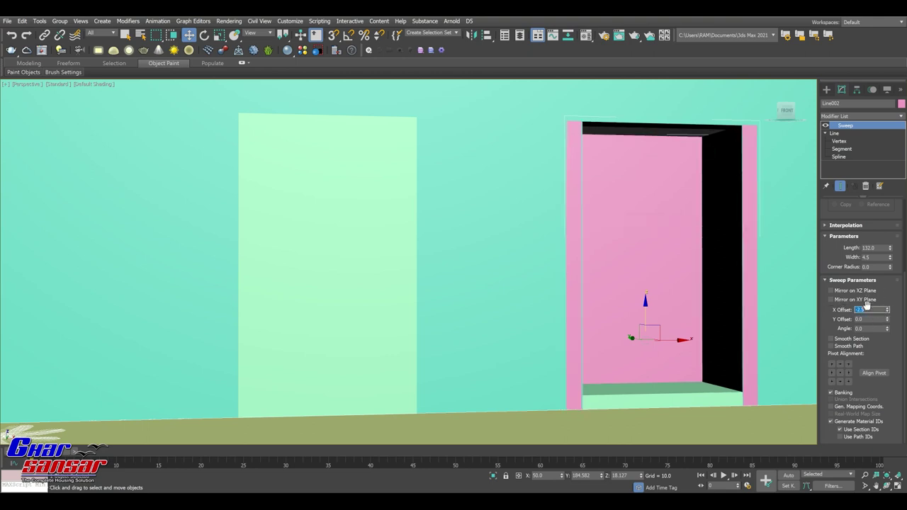
{"action": "left_click", "coordinate": [786, 113]}
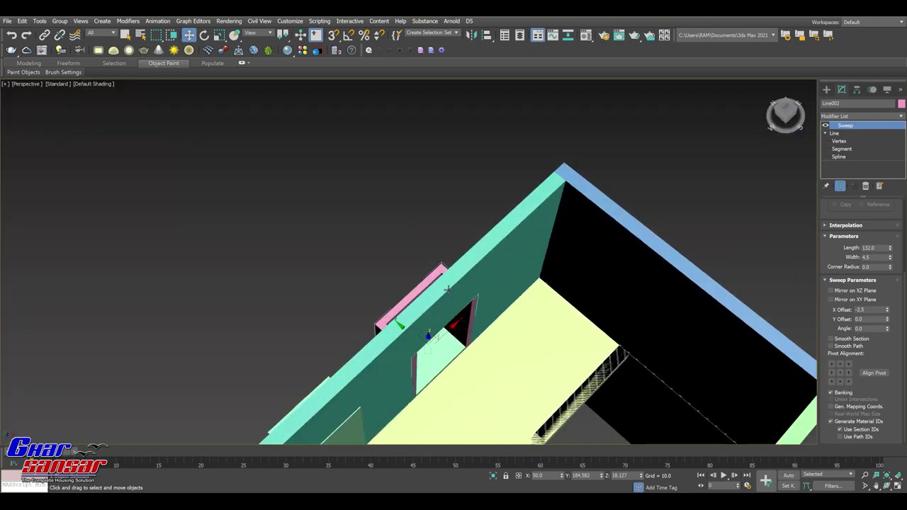
Step: In the maximized Top view, fine-tune the Sweep X Offset to -2.25
{"action": "left_click", "coordinate": [898, 486]}
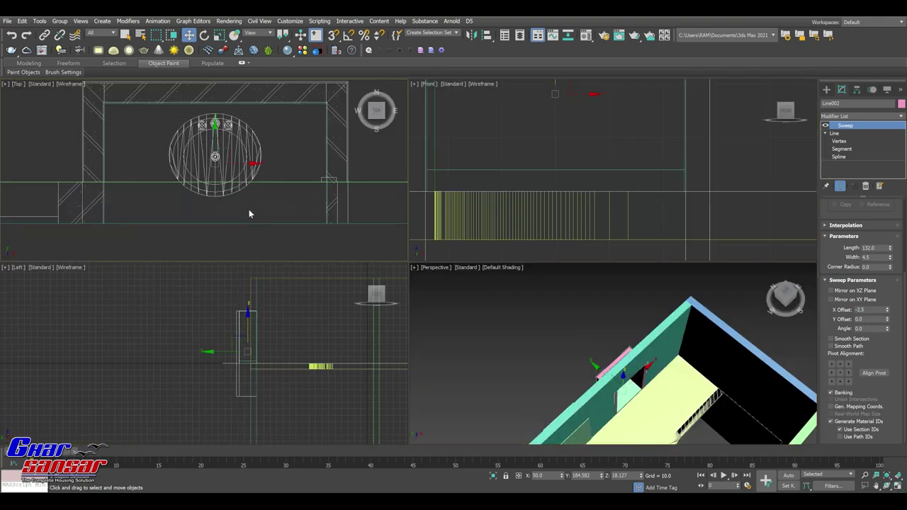
{"action": "left_click", "coordinate": [898, 485]}
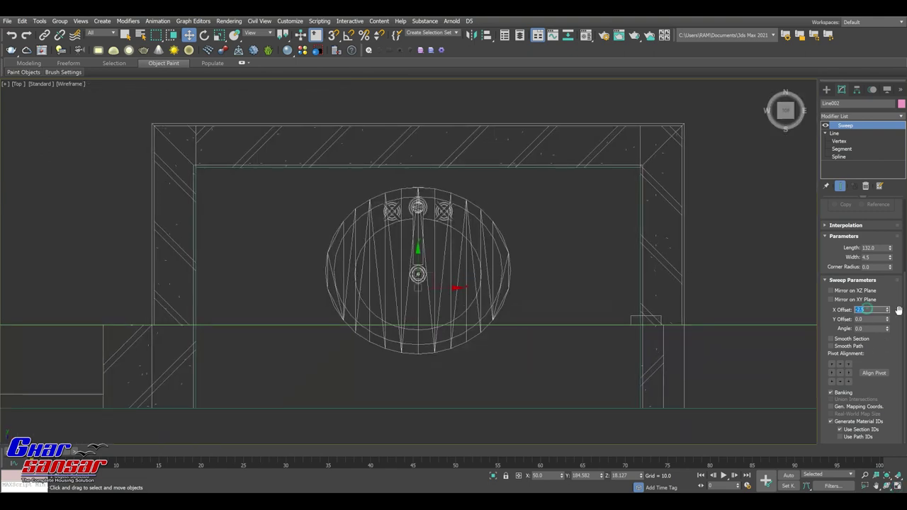
{"action": "mouse_move", "coordinate": [889, 314]}
{"action": "left_mouse_down"}
{"action": "mouse_move", "coordinate": [895, 348]}
{"action": "mouse_move", "coordinate": [858, 343]}
{"action": "mouse_move", "coordinate": [858, 310]}
{"action": "left_mouse_up"}
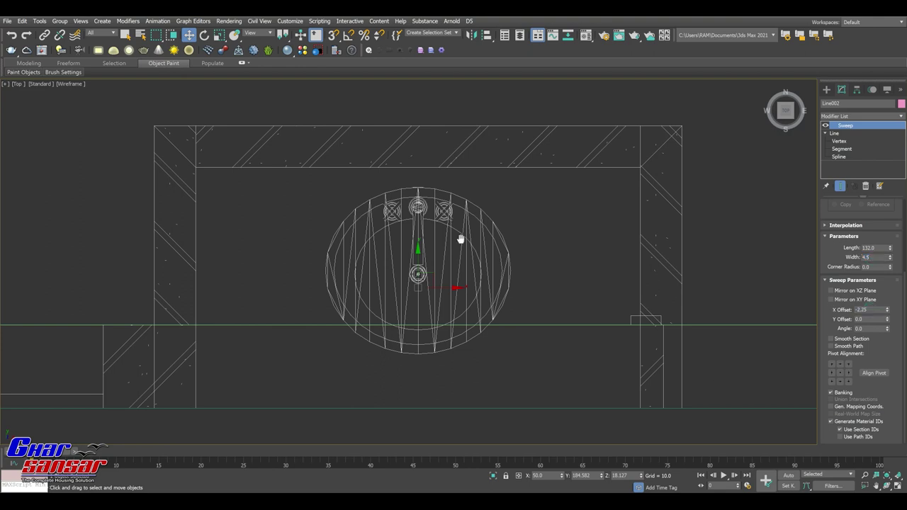
Step: Orbit the perspective view to face the pink door and select the Box009 door panel
{"action": "left_click", "coordinate": [898, 486]}
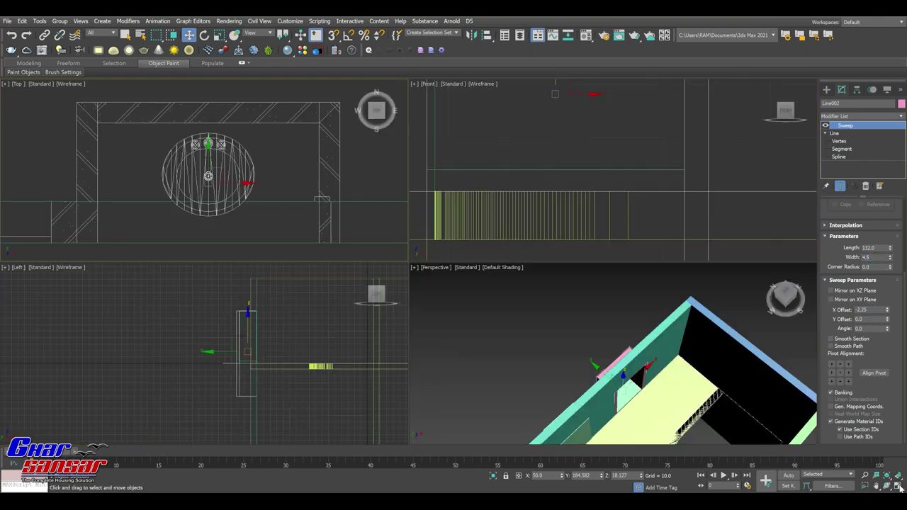
{"action": "left_click", "coordinate": [791, 299]}
{"action": "left_click_drag", "start_coordinate": [791, 298], "coordinate": [792, 305]}
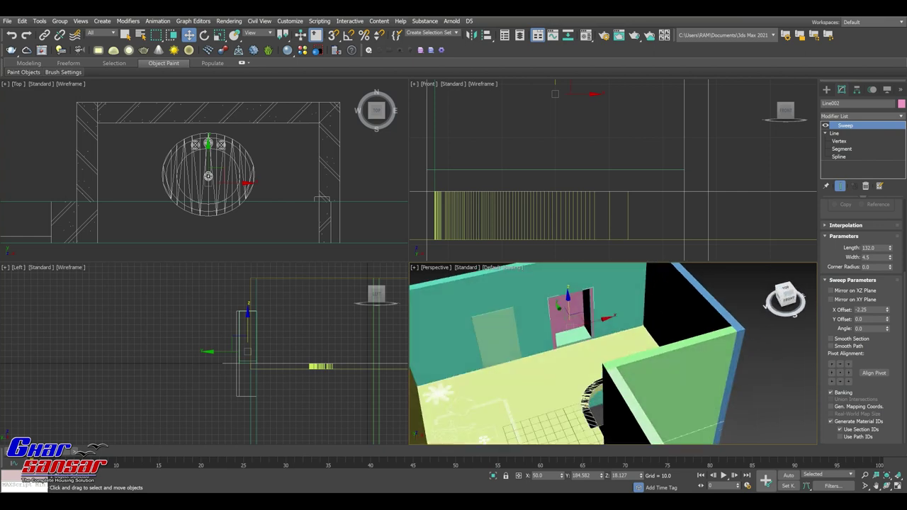
{"action": "left_click", "coordinate": [898, 486]}
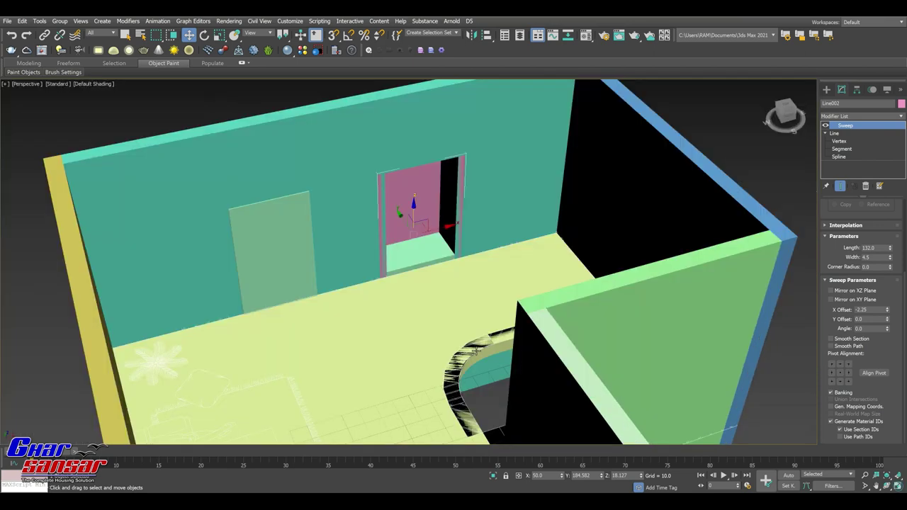
{"action": "scroll", "coordinate": [340, 311], "scroll_direction": "up", "scroll_amount": 2}
{"action": "scroll", "coordinate": [371, 287], "scroll_direction": "up", "scroll_amount": 2}
{"action": "scroll", "coordinate": [428, 310], "scroll_direction": "up", "scroll_amount": 2}
{"action": "left_click", "coordinate": [282, 162]}
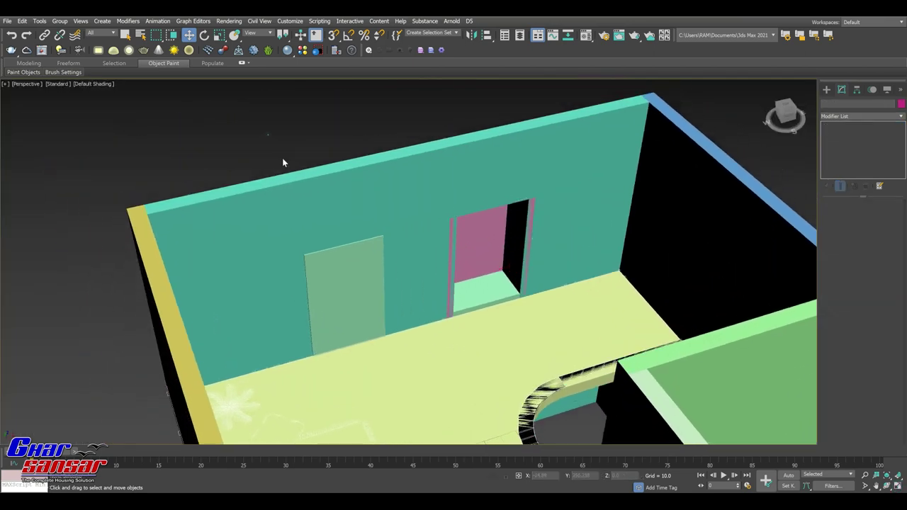
{"action": "mouse_move", "coordinate": [728, 165]}
{"action": "middle_mouse_down", "text": "alt"}
{"action": "mouse_move", "coordinate": [522, 265]}
{"action": "mouse_move", "coordinate": [492, 237]}
{"action": "mouse_move", "coordinate": [539, 234]}
{"action": "mouse_move", "coordinate": [528, 233]}
{"action": "mouse_move", "coordinate": [693, 319]}
{"action": "middle_mouse_up", "text": "alt"}
{"action": "left_click", "coordinate": [492, 237]}
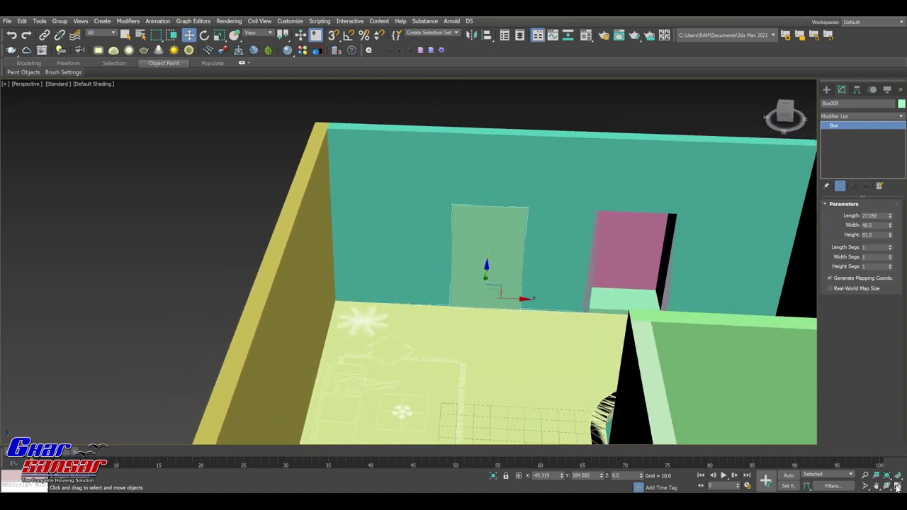
Step: Give Box009 a width of 45 and a thin length of 1
{"action": "left_click", "coordinate": [898, 487]}
{"action": "scroll", "coordinate": [305, 192], "scroll_direction": "down", "scroll_amount": 2}
{"action": "scroll", "coordinate": [305, 192], "scroll_direction": "down", "scroll_amount": 3}
{"action": "scroll", "coordinate": [255, 175], "scroll_direction": "down", "scroll_amount": 3}
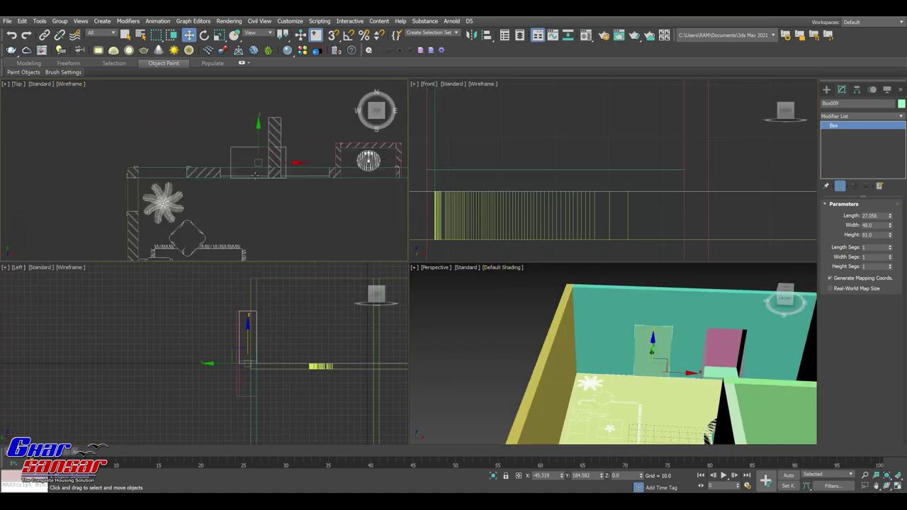
{"action": "scroll", "coordinate": [255, 175], "scroll_direction": "up", "scroll_amount": 3}
{"action": "left_click", "coordinate": [897, 486]}
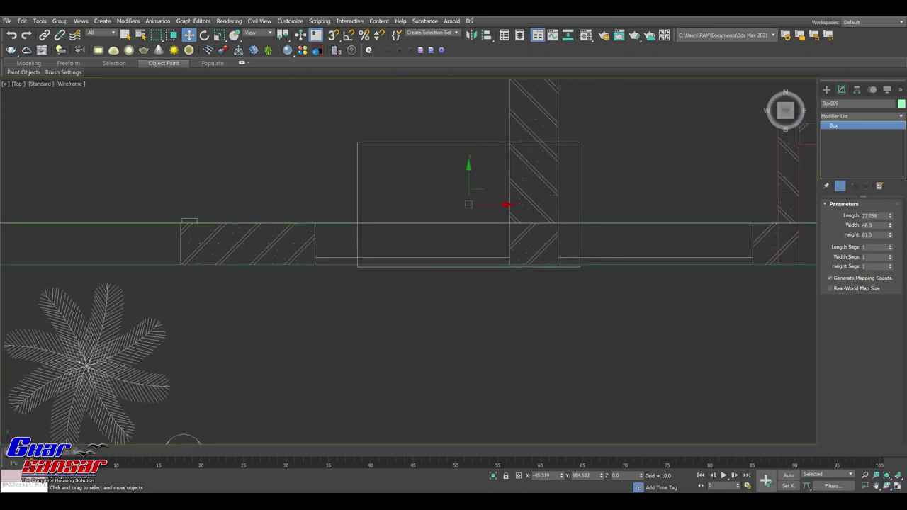
{"action": "type", "text": "45"}
{"action": "key", "text": "Return"}
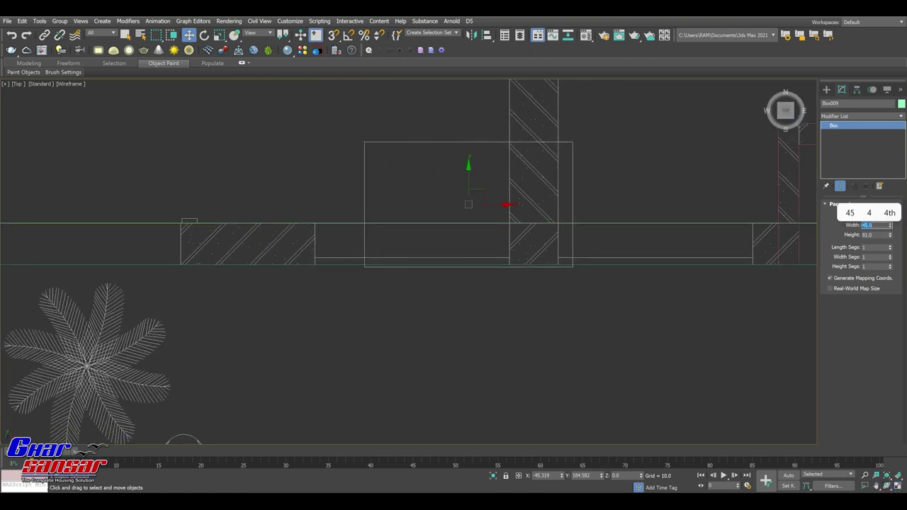
{"action": "key", "text": "Tab"}
{"action": "left_click", "coordinate": [876, 216]}
{"action": "type", "text": "1"}
{"action": "key", "text": "Return"}
{"action": "key", "text": "Tab"}
{"action": "key", "text": "Tab"}
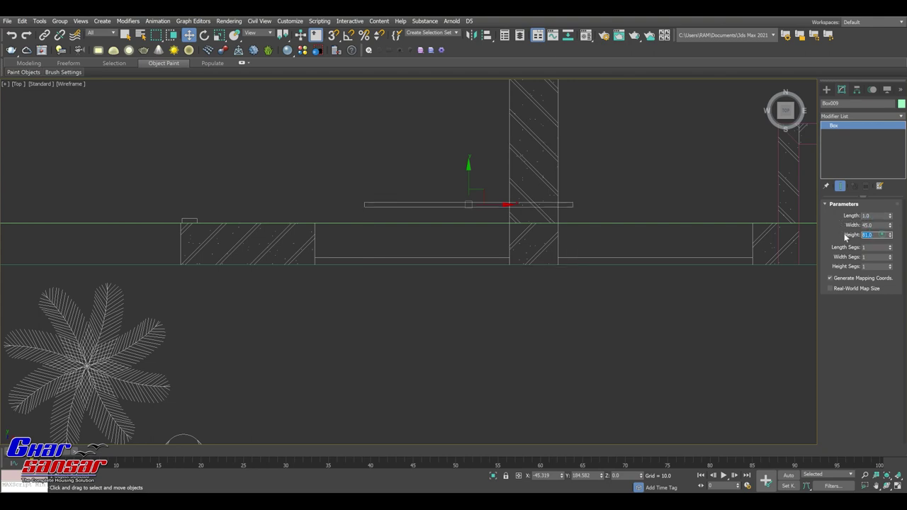
Step: Move the thin panel onto the wall face inside the door opening and change its width to 43
{"action": "left_click_drag", "start_coordinate": [469, 173], "coordinate": [470, 235]}
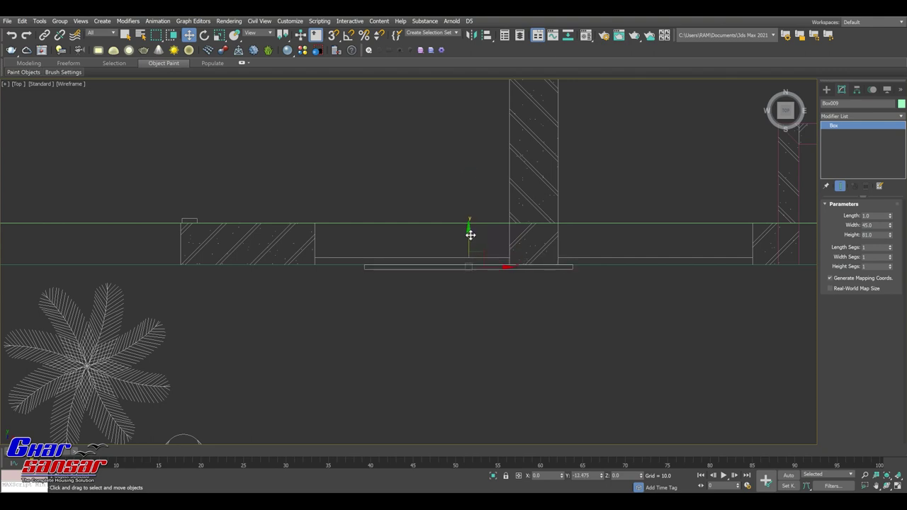
{"action": "left_click_drag", "start_coordinate": [500, 267], "coordinate": [444, 263]}
{"action": "double_click", "coordinate": [868, 225]}
{"action": "type", "text": "43"}
{"action": "key", "text": "Return"}
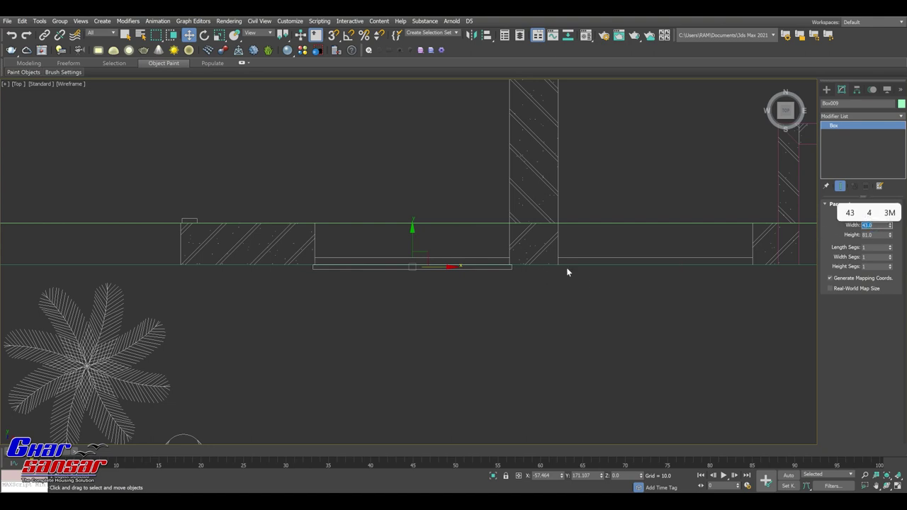
{"action": "type", "text": "4"}
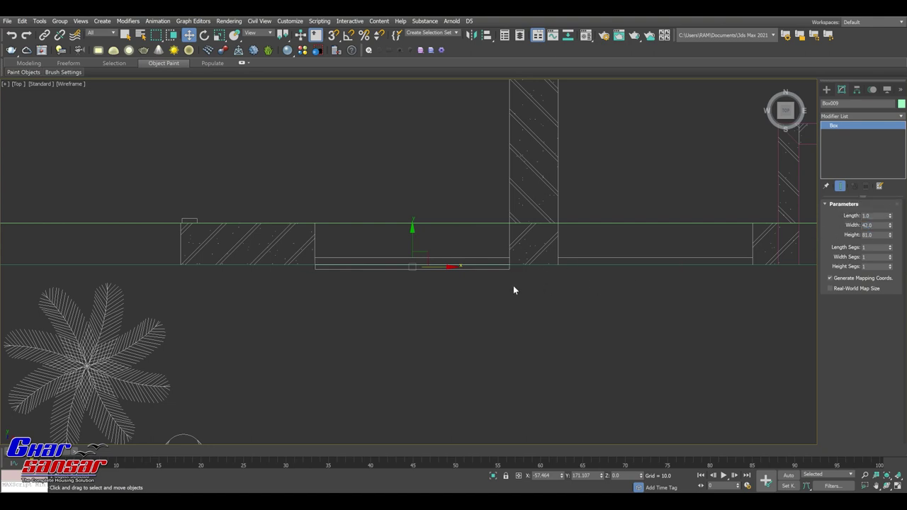
Step: Shift-drag a copy of the door panel into the neighbouring opening to the right
{"action": "middle_click_drag", "start_coordinate": [513, 288], "coordinate": [402, 264]}
{"action": "left_click_drag", "start_coordinate": [402, 265], "coordinate": [645, 268], "text": "shift"}
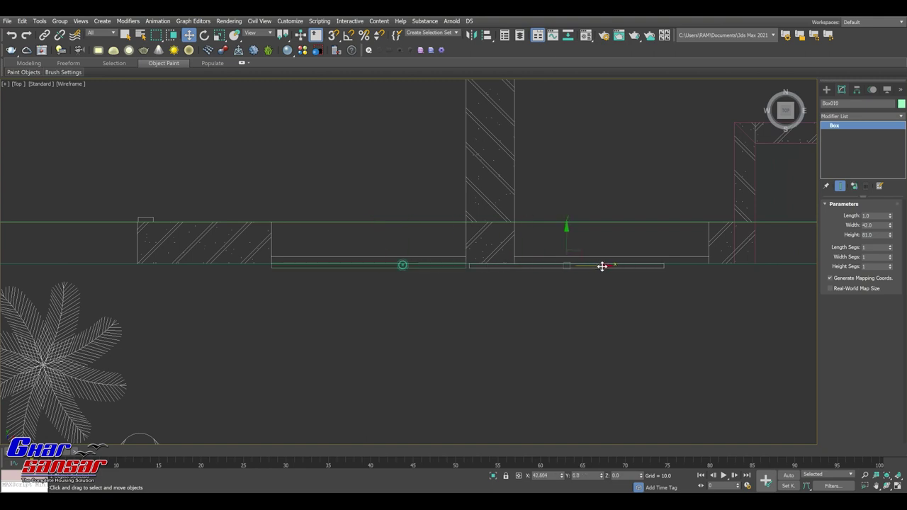
{"action": "left_click", "coordinate": [455, 293]}
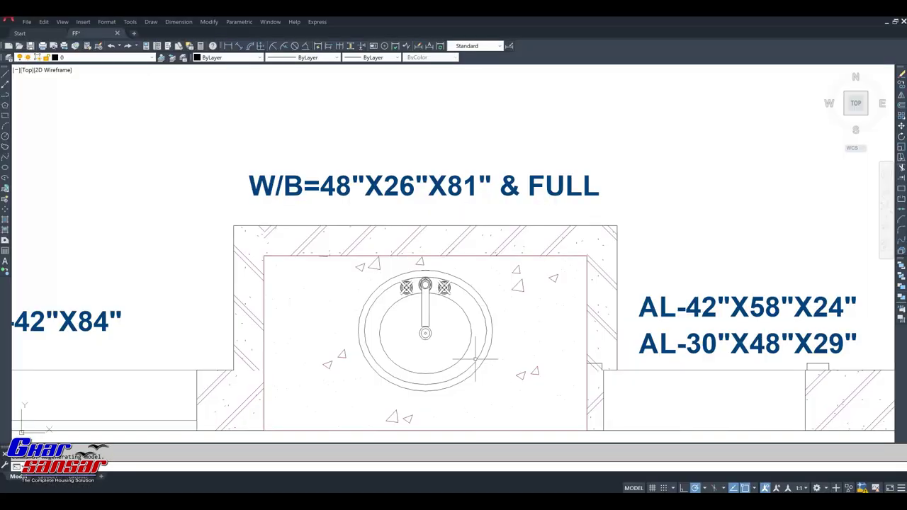
Step: Zoom and pan the AutoCAD plan along the top wall to check the D-42"X84" door openings
{"action": "scroll", "coordinate": [483, 282], "scroll_direction": "down", "scroll_amount": 5}
{"action": "scroll", "coordinate": [528, 269], "scroll_direction": "up", "scroll_amount": 4}
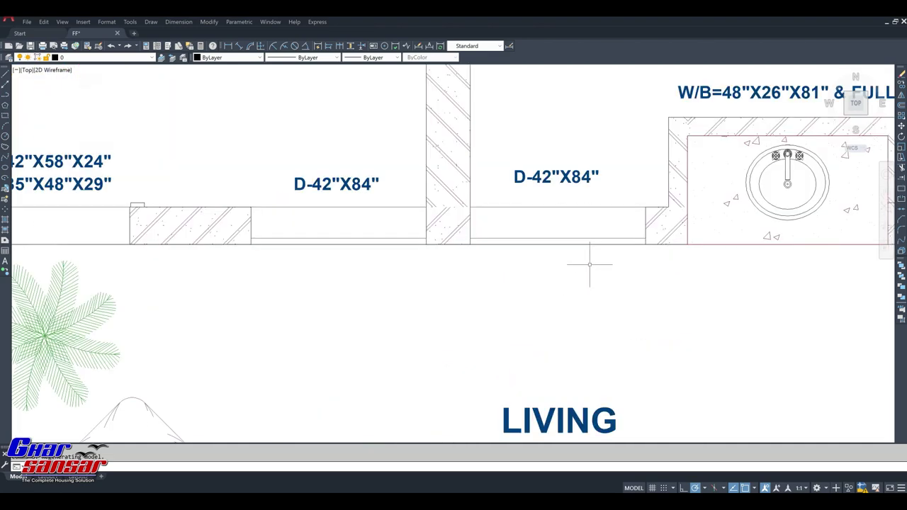
{"action": "scroll", "coordinate": [528, 270], "scroll_direction": "up", "scroll_amount": 2}
{"action": "middle_click_drag", "start_coordinate": [394, 249], "coordinate": [560, 244]}
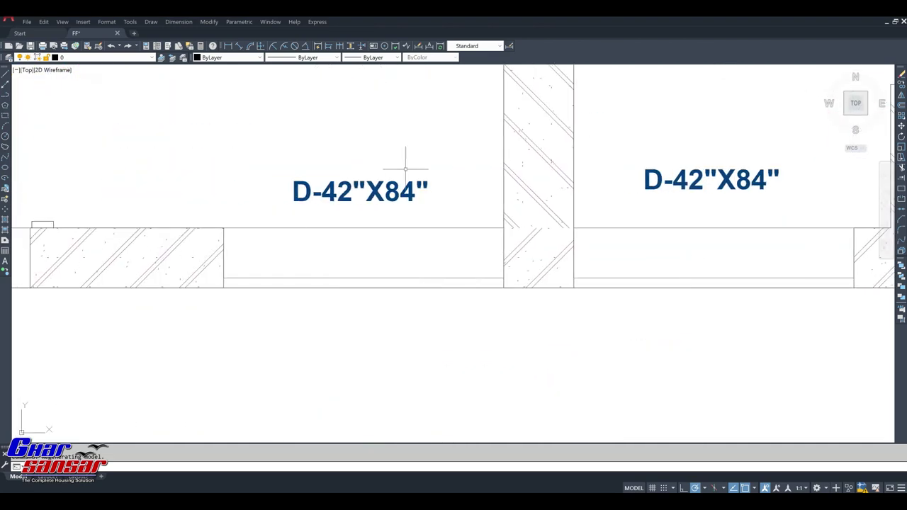
{"action": "scroll", "coordinate": [378, 210], "scroll_direction": "down", "scroll_amount": 3}
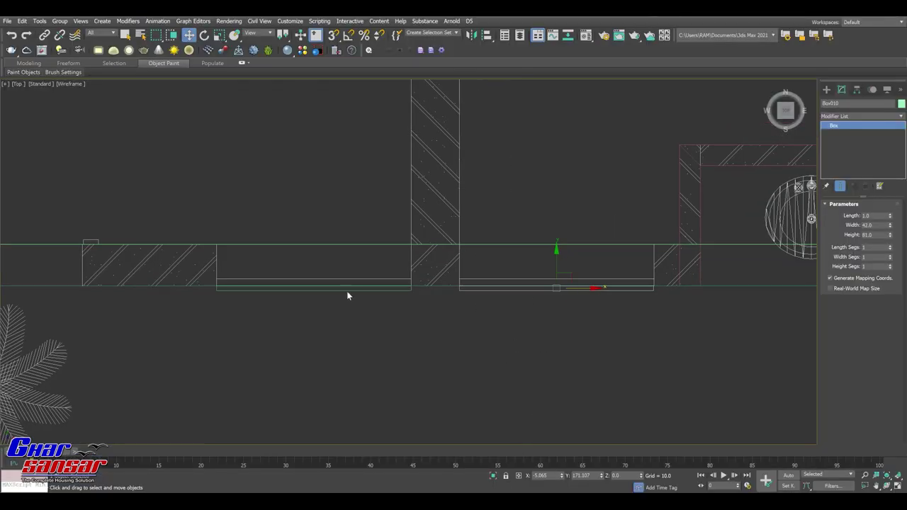
Step: Pan the Top view to the copied panel and Shift-drag another copy, Box011, further right
{"action": "scroll", "coordinate": [372, 310], "scroll_direction": "down", "scroll_amount": 2}
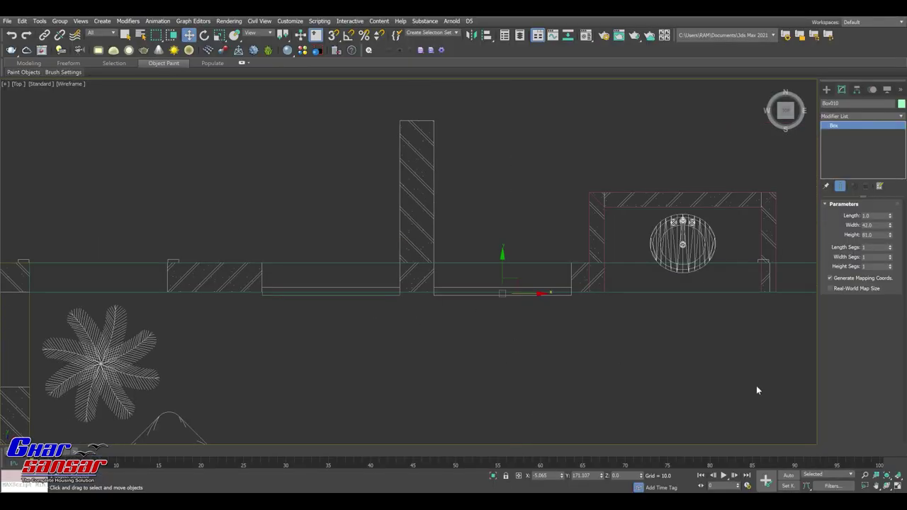
{"action": "left_click", "coordinate": [897, 486]}
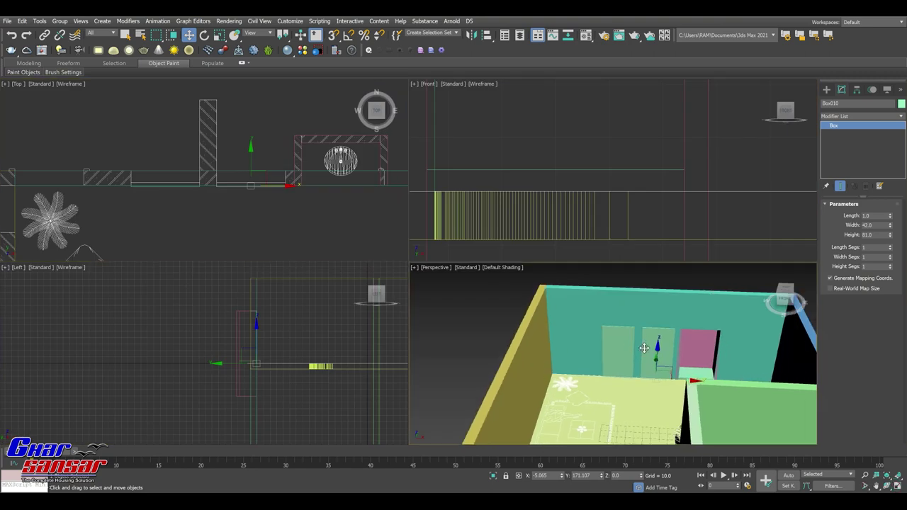
{"action": "middle_click_drag", "start_coordinate": [519, 289], "coordinate": [532, 309]}
{"action": "middle_click_drag", "start_coordinate": [292, 221], "coordinate": [296, 212]}
{"action": "scroll", "coordinate": [295, 214], "scroll_direction": "down", "scroll_amount": 2}
{"action": "middle_click_drag", "start_coordinate": [331, 244], "coordinate": [164, 203]}
{"action": "left_click", "coordinate": [167, 193]}
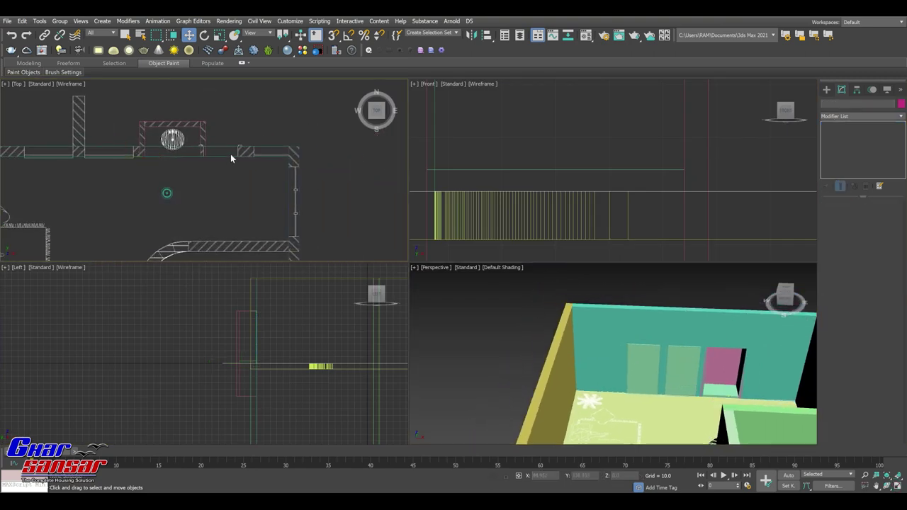
{"action": "scroll", "coordinate": [228, 159], "scroll_direction": "up", "scroll_amount": 2}
{"action": "middle_click_drag", "start_coordinate": [228, 166], "coordinate": [239, 170]}
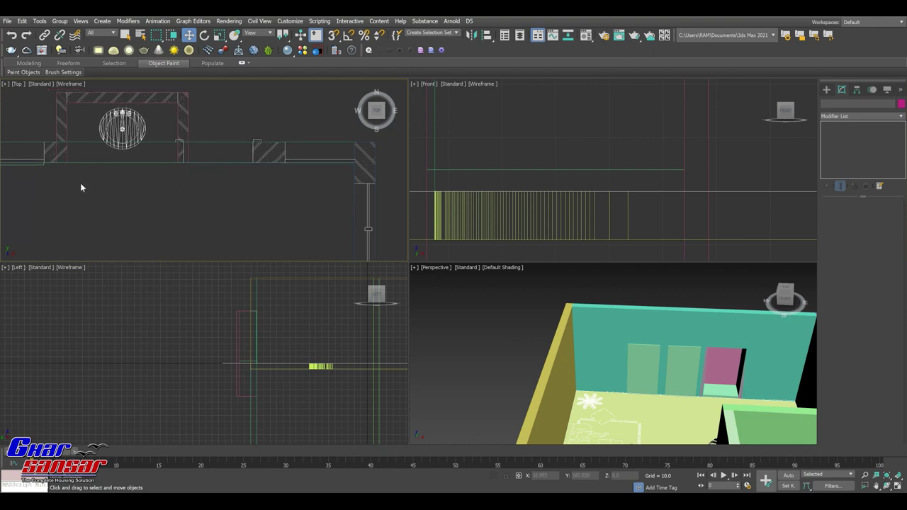
{"action": "middle_click_drag", "start_coordinate": [34, 174], "coordinate": [71, 176]}
{"action": "left_click", "coordinate": [68, 167]}
{"action": "scroll", "coordinate": [69, 169], "scroll_direction": "down", "scroll_amount": 2}
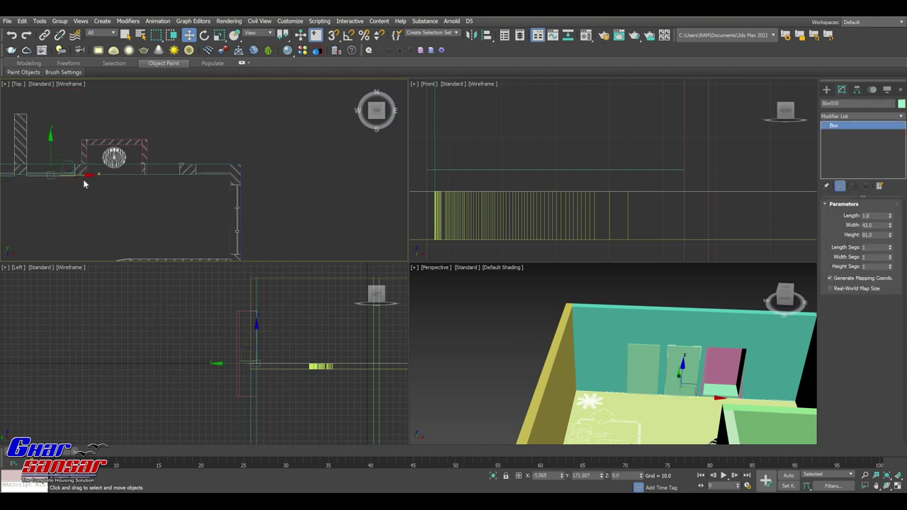
{"action": "left_click_drag", "start_coordinate": [84, 179], "coordinate": [239, 175], "text": "shift"}
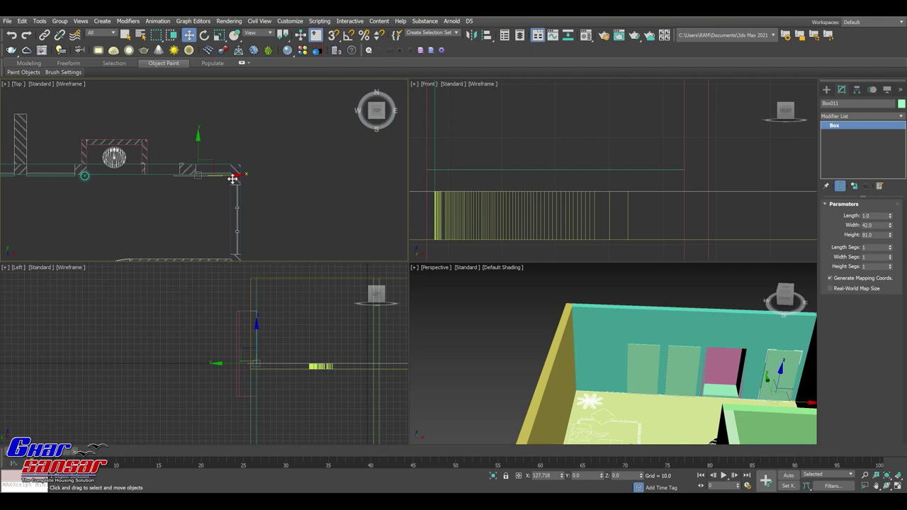
{"action": "left_click", "coordinate": [455, 294]}
Step: Zoom the AutoCAD plan in on the D-30"X72" door label
{"action": "scroll", "coordinate": [206, 182], "scroll_direction": "up", "scroll_amount": 2}
{"action": "scroll", "coordinate": [209, 199], "scroll_direction": "up", "scroll_amount": 2}
{"action": "scroll", "coordinate": [211, 203], "scroll_direction": "up", "scroll_amount": 2}
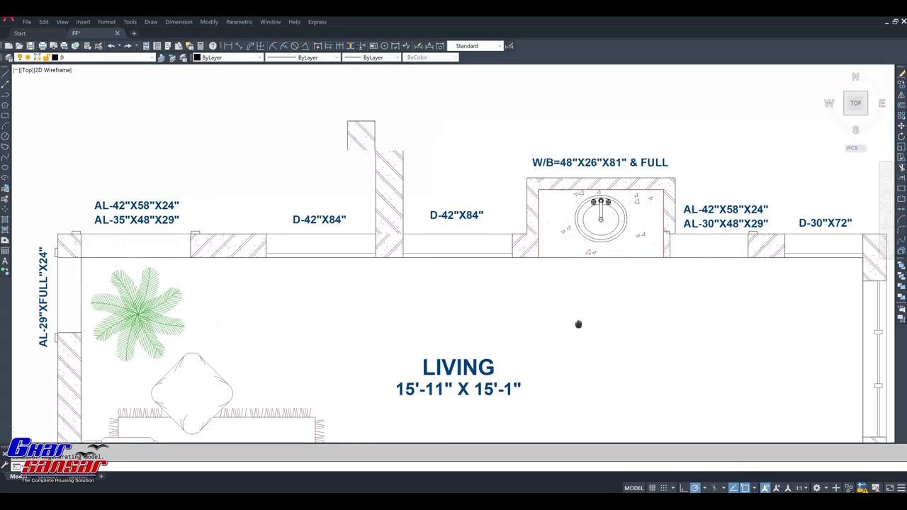
{"action": "mouse_move", "coordinate": [577, 324]}
{"action": "middle_mouse_down"}
{"action": "mouse_move", "coordinate": [517, 340]}
{"action": "mouse_move", "coordinate": [546, 297]}
{"action": "middle_mouse_up"}
{"action": "scroll", "coordinate": [560, 251], "scroll_direction": "up", "scroll_amount": 2}
{"action": "mouse_move", "coordinate": [413, 454]}
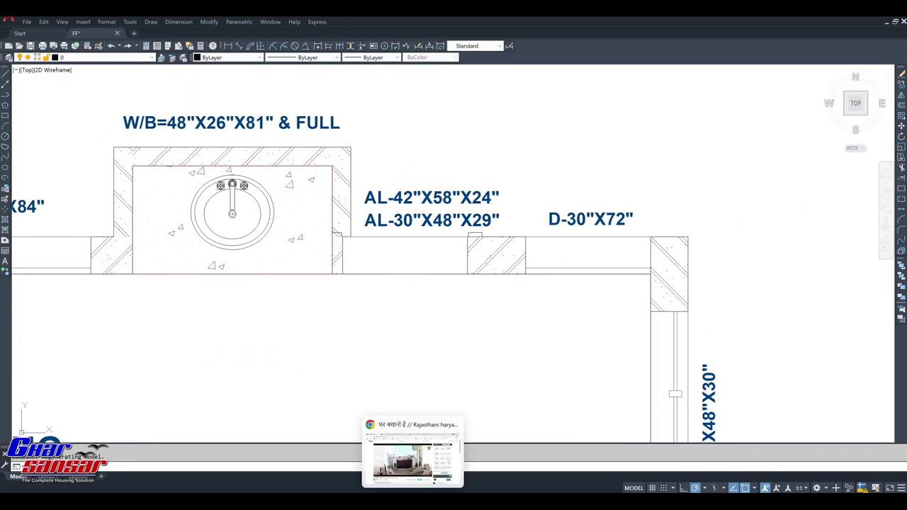
Step: Resize Box011 to width 30 and height 72
{"action": "left_click", "coordinate": [496, 454]}
{"action": "middle_click_drag", "start_coordinate": [253, 208], "coordinate": [253, 208]}
{"action": "double_click", "coordinate": [867, 225]}
{"action": "type", "text": "30"}
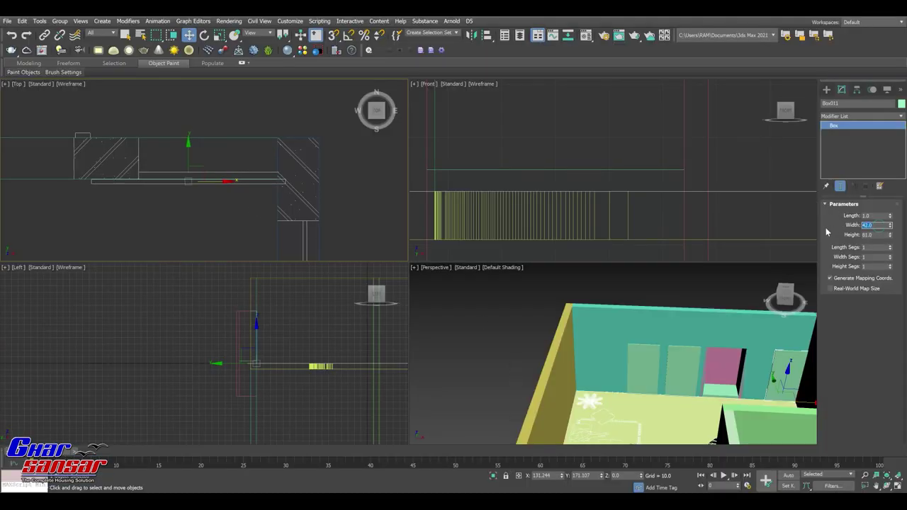
{"action": "key", "text": "Return"}
{"action": "key", "text": "Tab"}
{"action": "type", "text": "72"}
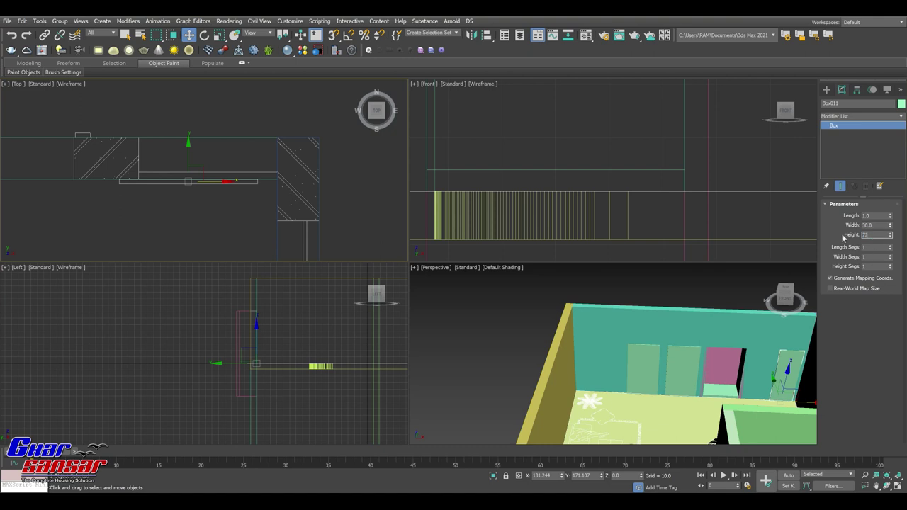
{"action": "key", "text": "Return"}
Step: Move Box011 right into the door opening near the plan's top-right corner
{"action": "scroll", "coordinate": [244, 184], "scroll_direction": "up", "scroll_amount": 1}
{"action": "scroll", "coordinate": [244, 184], "scroll_direction": "up", "scroll_amount": 2}
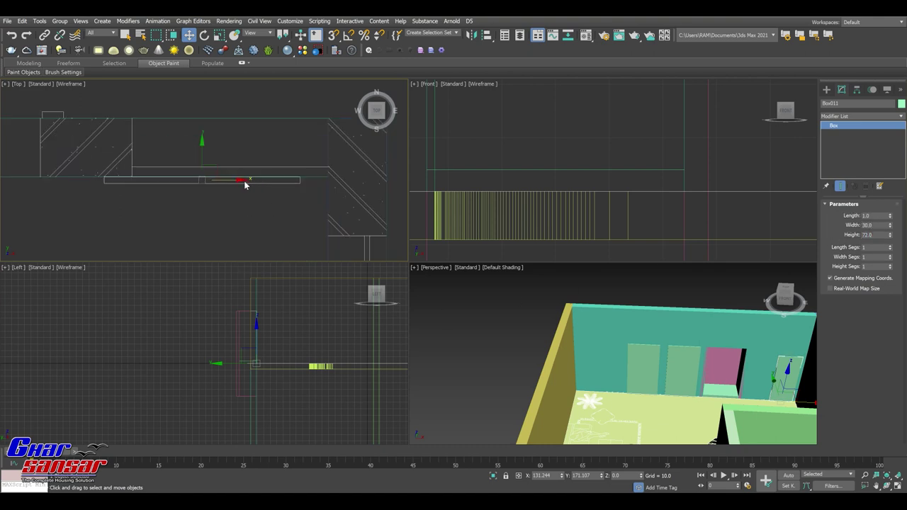
{"action": "left_click_drag", "start_coordinate": [238, 181], "coordinate": [266, 180]}
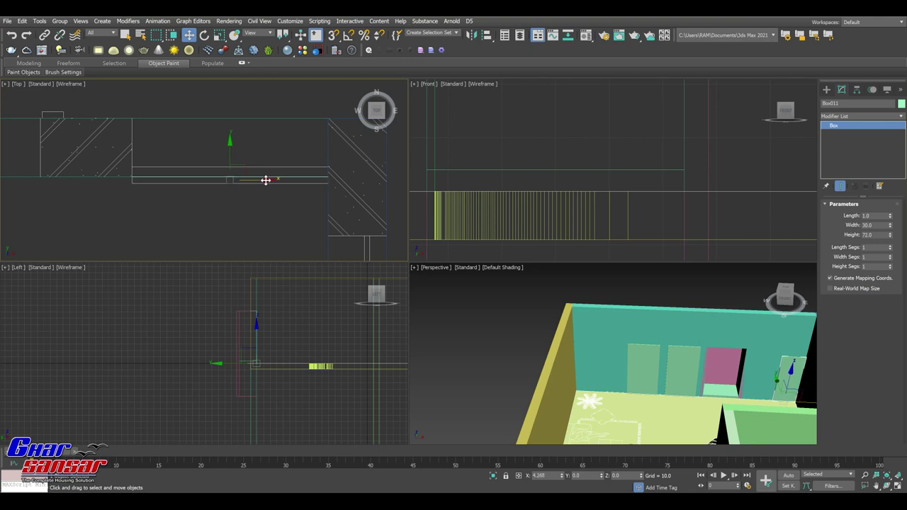
{"action": "left_click_drag", "start_coordinate": [229, 150], "coordinate": [229, 148]}
{"action": "scroll", "coordinate": [244, 162], "scroll_direction": "down", "scroll_amount": 2}
{"action": "scroll", "coordinate": [251, 175], "scroll_direction": "down", "scroll_amount": 2}
{"action": "scroll", "coordinate": [285, 148], "scroll_direction": "down", "scroll_amount": 2}
{"action": "scroll", "coordinate": [289, 161], "scroll_direction": "down", "scroll_amount": 2}
{"action": "middle_click_drag", "start_coordinate": [290, 161], "coordinate": [285, 160]}
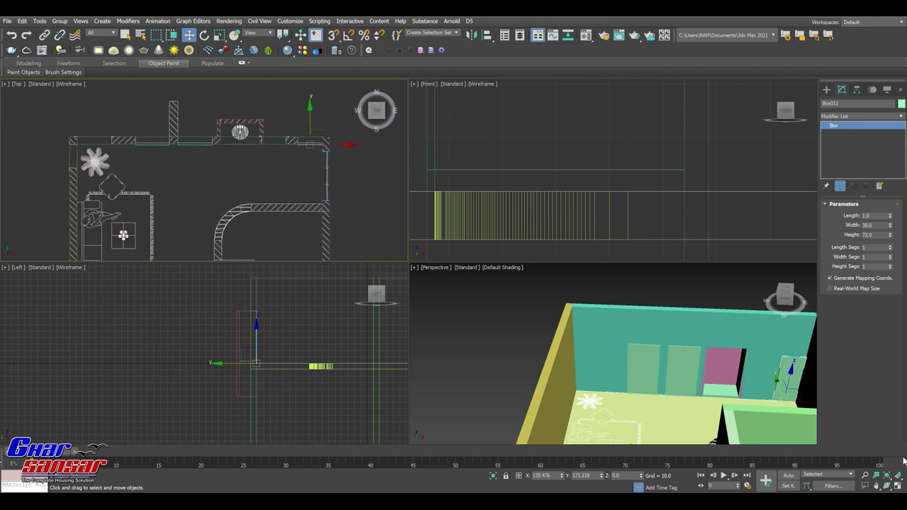
{"action": "left_click", "coordinate": [897, 485]}
{"action": "middle_click_drag", "start_coordinate": [632, 306], "coordinate": [493, 249]}
{"action": "scroll", "coordinate": [492, 249], "scroll_direction": "up", "scroll_amount": 2}
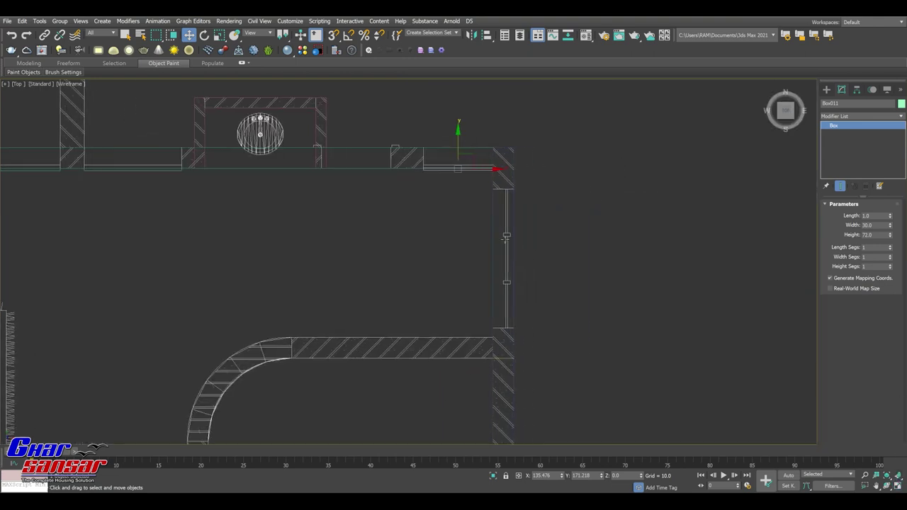
Step: Shift-drag a copy of the door panel, Box012, down onto the right-hand wall
{"action": "left_click_drag", "start_coordinate": [461, 148], "coordinate": [521, 239], "text": "shift"}
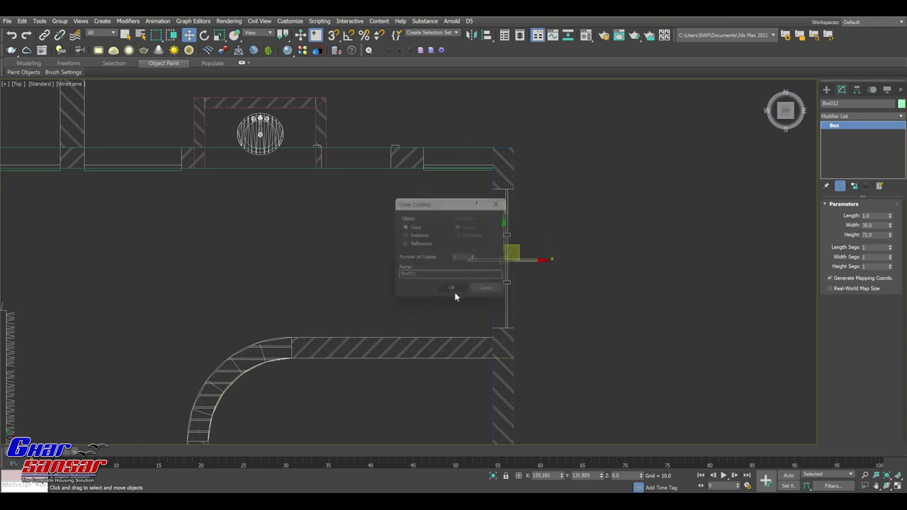
{"action": "left_click", "coordinate": [456, 295]}
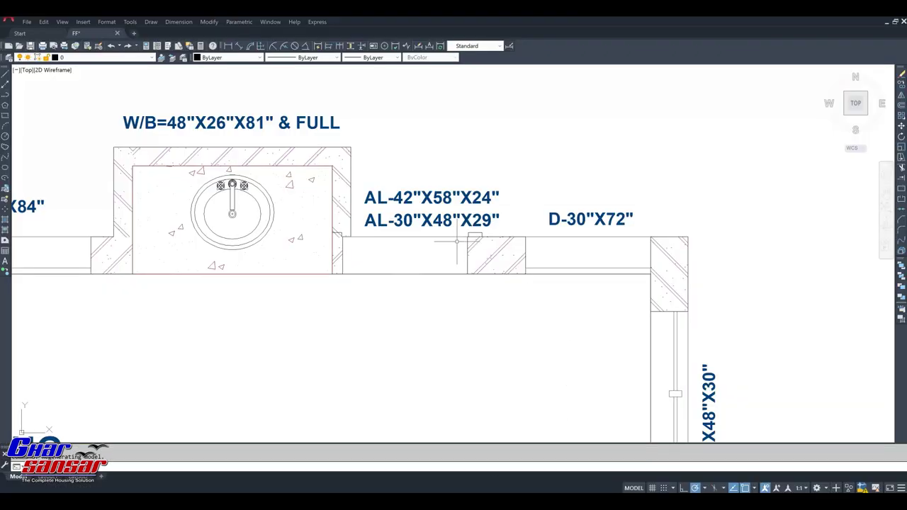
Step: Zoom in on the W-60"X48"X30" window label in AutoCAD, then return to 3ds Max
{"action": "scroll", "coordinate": [457, 242], "scroll_direction": "down", "scroll_amount": 4}
{"action": "scroll", "coordinate": [577, 365], "scroll_direction": "up", "scroll_amount": 2}
{"action": "scroll", "coordinate": [545, 307], "scroll_direction": "up", "scroll_amount": 4}
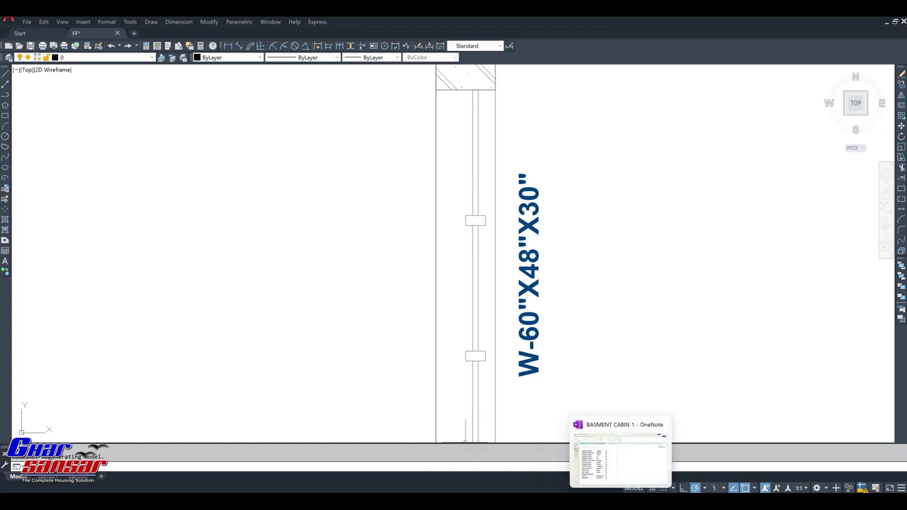
{"action": "left_click", "coordinate": [513, 461]}
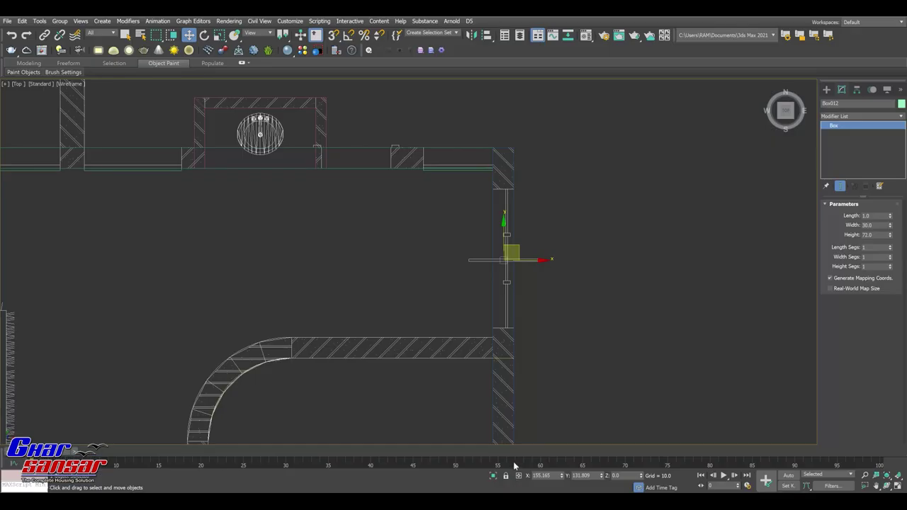
Step: Rotate Box012 90° about Z and resize it to width 60, height 48, length 11
{"action": "left_click", "coordinate": [204, 35]}
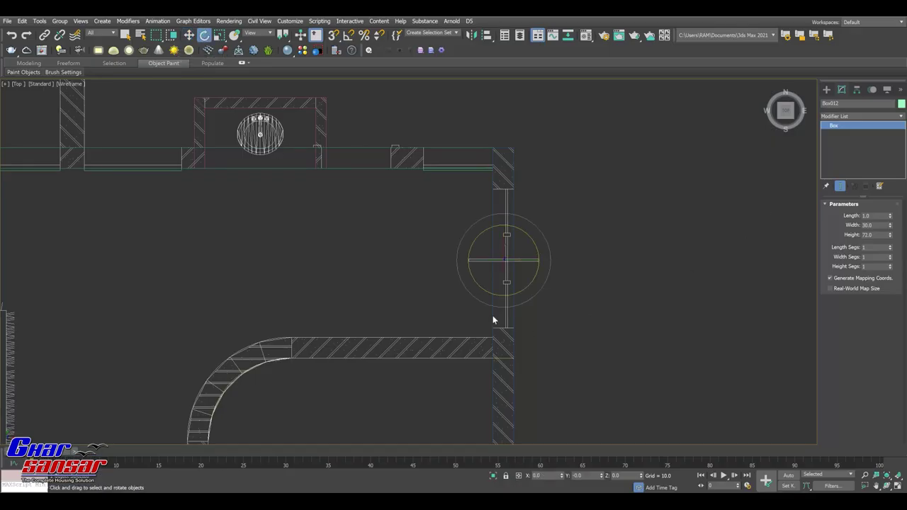
{"action": "left_click", "coordinate": [619, 475]}
{"action": "key", "text": "Return"}
{"action": "double_click", "coordinate": [873, 224]}
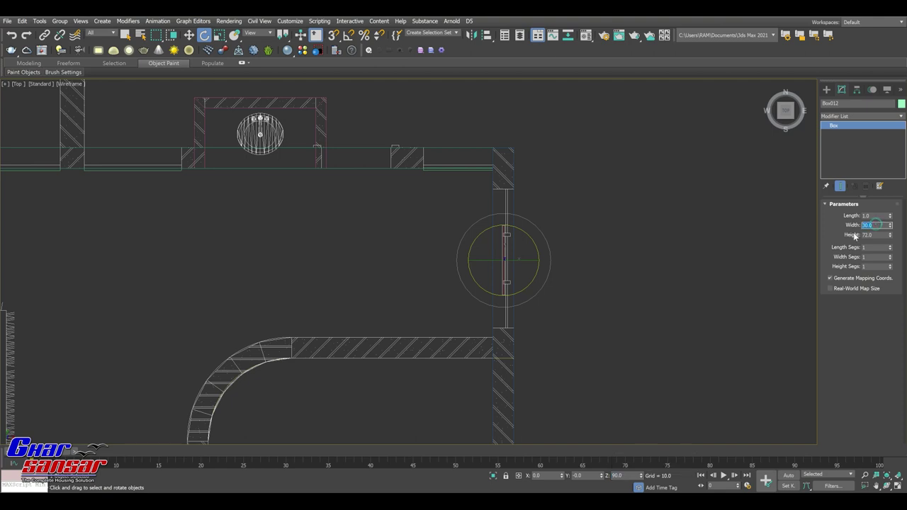
{"action": "type", "text": "60"}
{"action": "key", "text": "Return"}
{"action": "key", "text": "Tab"}
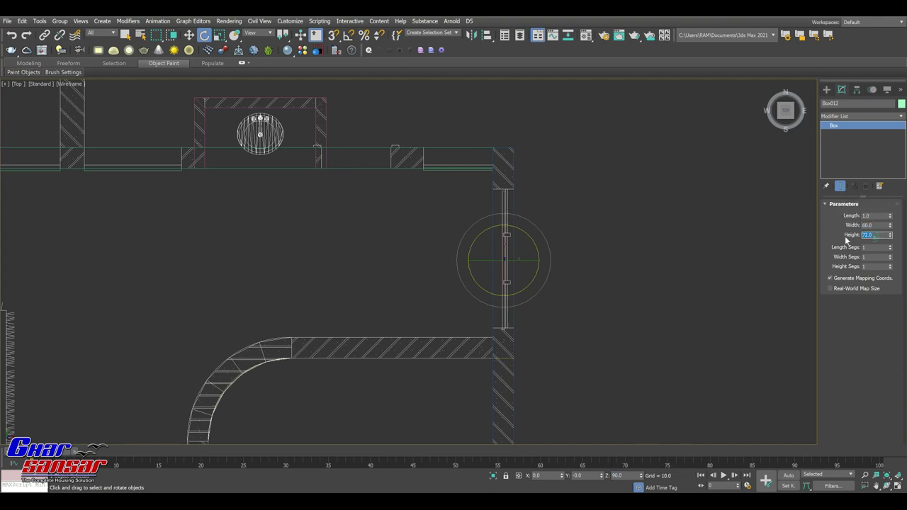
{"action": "type", "text": "48"}
{"action": "key", "text": "Return"}
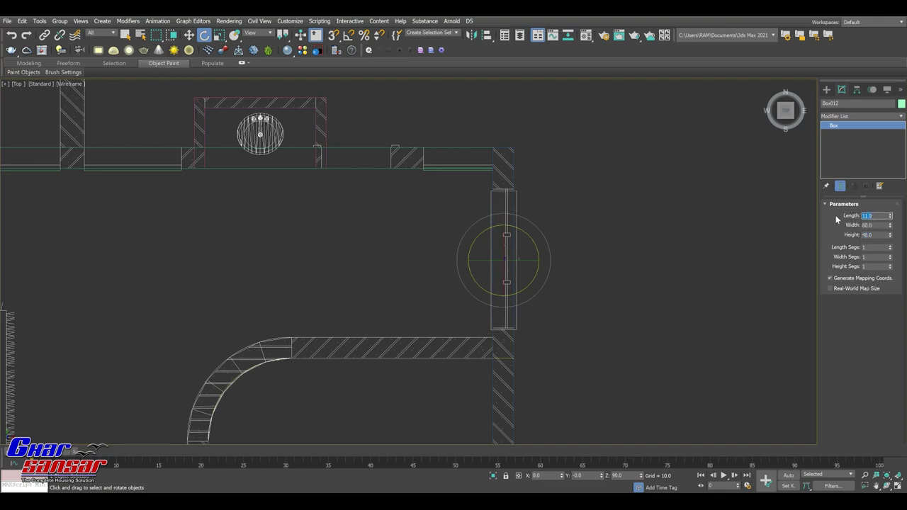
{"action": "type", "text": "1"}
Step: Move Box012 onto the right wall's window opening and start entering its absolute Z
{"action": "left_click", "coordinate": [189, 34]}
{"action": "scroll", "coordinate": [519, 219], "scroll_direction": "up", "scroll_amount": 3}
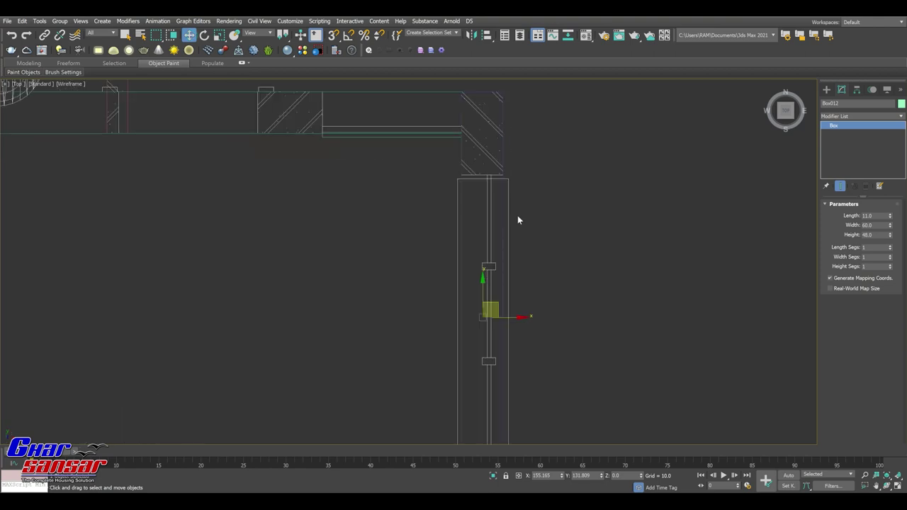
{"action": "middle_click_drag", "start_coordinate": [508, 243], "coordinate": [509, 209]}
{"action": "left_click_drag", "start_coordinate": [486, 267], "coordinate": [486, 261]}
{"action": "middle_click_drag", "start_coordinate": [486, 260], "coordinate": [487, 254]}
{"action": "right_click", "coordinate": [189, 35]}
{"action": "double_click", "coordinate": [617, 190]}
{"action": "type", "text": "0"}
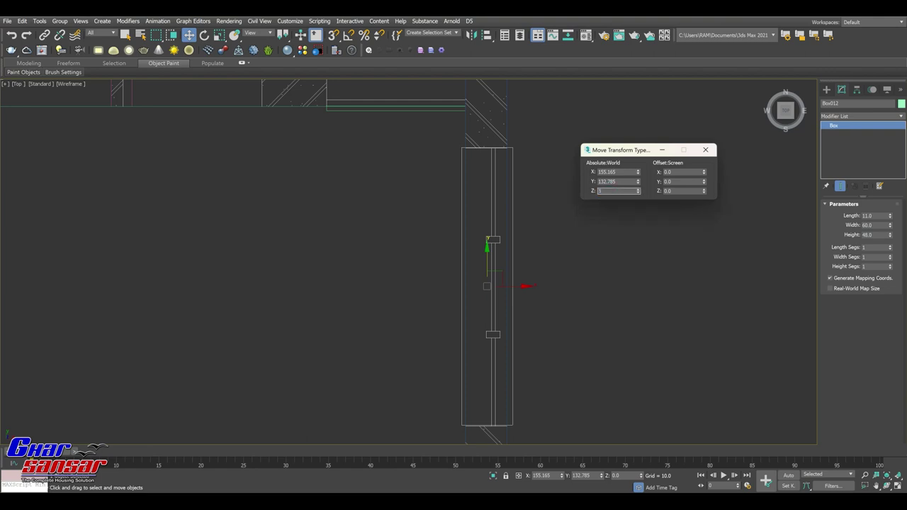
Step: Raise Box012 to Absolute Z 30 and close the Transform Type-In
{"action": "key", "text": "Return"}
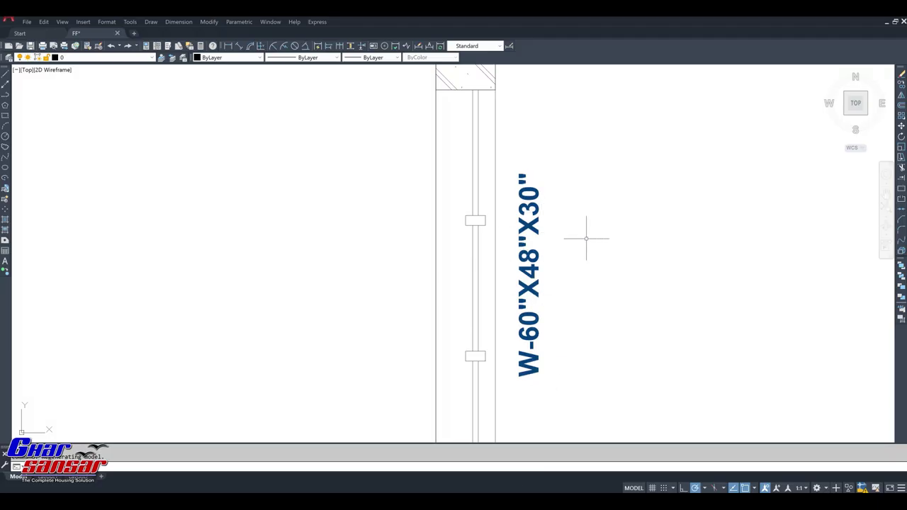
{"action": "scroll", "coordinate": [585, 255], "scroll_direction": "down", "scroll_amount": 2}
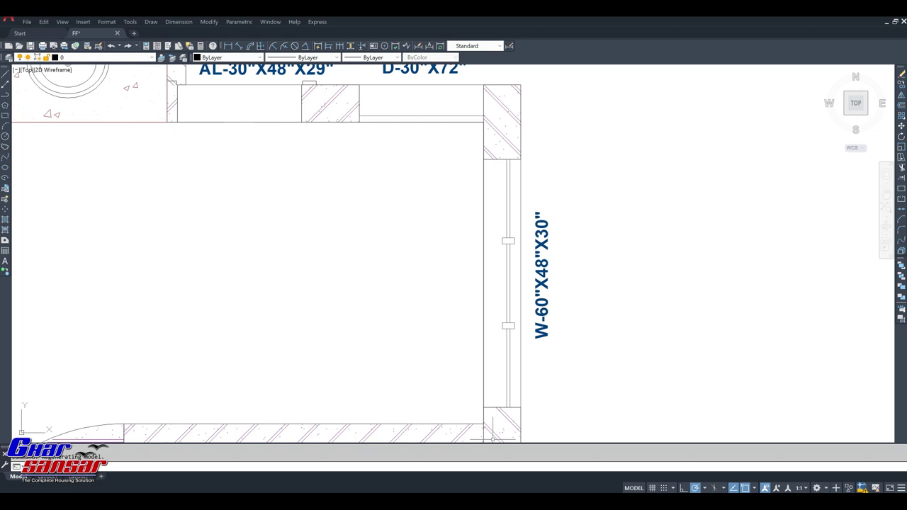
{"action": "left_click", "coordinate": [496, 453]}
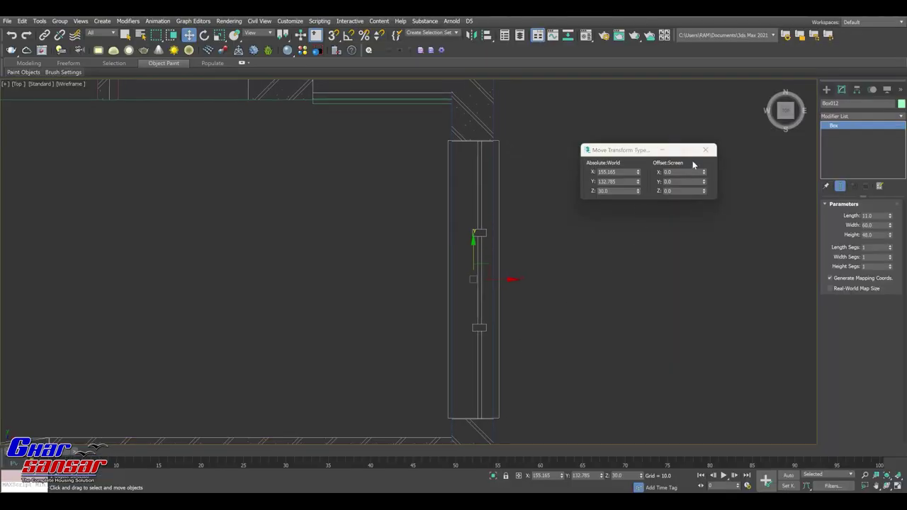
{"action": "left_click", "coordinate": [705, 149]}
Step: Shift-drag a clone of the window panel down to the bottom wall
{"action": "scroll", "coordinate": [586, 283], "scroll_direction": "down", "scroll_amount": 3}
{"action": "scroll", "coordinate": [559, 216], "scroll_direction": "down", "scroll_amount": 2}
{"action": "scroll", "coordinate": [590, 209], "scroll_direction": "down", "scroll_amount": 2}
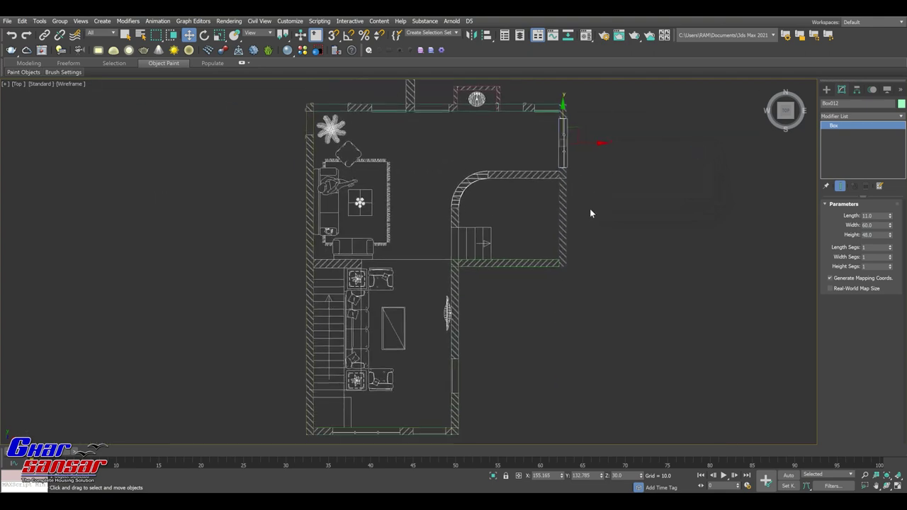
{"action": "left_click_drag", "start_coordinate": [564, 131], "coordinate": [388, 413], "text": "shift"}
{"action": "key", "text": "Return"}
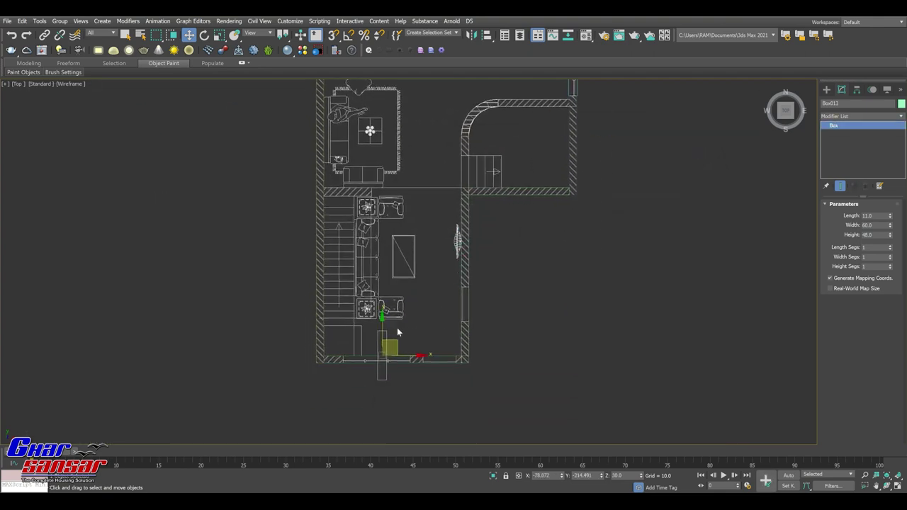
Step: Rotate the copy Box013 90° and slide it into the bottom wall's opening
{"action": "scroll", "coordinate": [402, 325], "scroll_direction": "up", "scroll_amount": 3}
{"action": "left_click", "coordinate": [204, 35]}
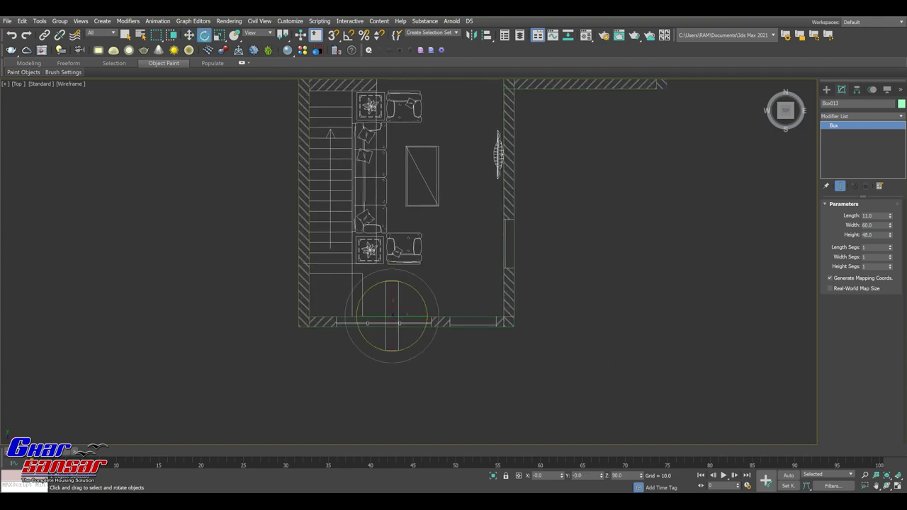
{"action": "type", "text": "90"}
{"action": "key", "text": "Return"}
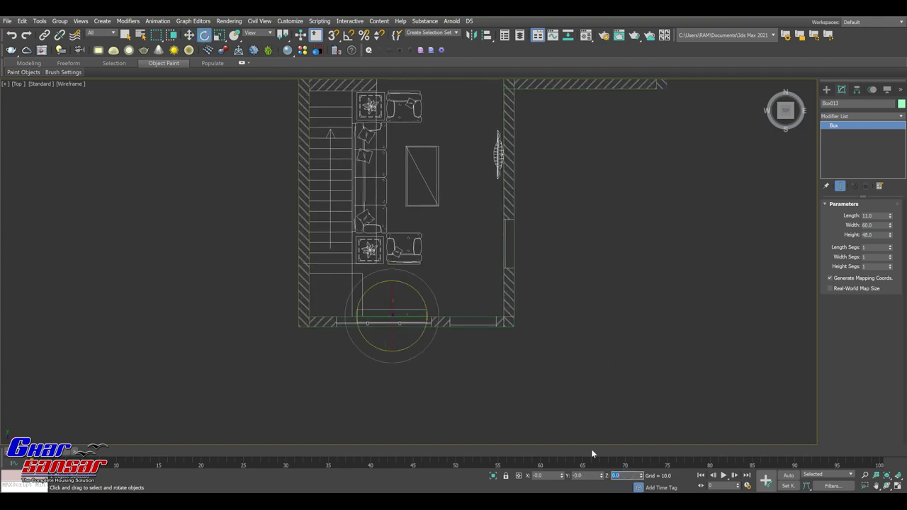
{"action": "left_click", "coordinate": [189, 34]}
{"action": "scroll", "coordinate": [409, 325], "scroll_direction": "up", "scroll_amount": 2}
{"action": "scroll", "coordinate": [409, 325], "scroll_direction": "up", "scroll_amount": 2}
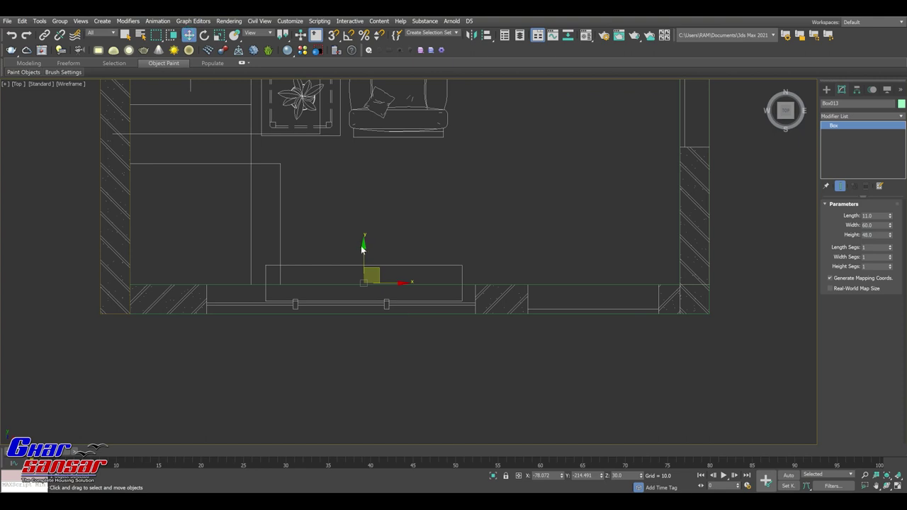
{"action": "left_click_drag", "start_coordinate": [363, 250], "coordinate": [364, 268]}
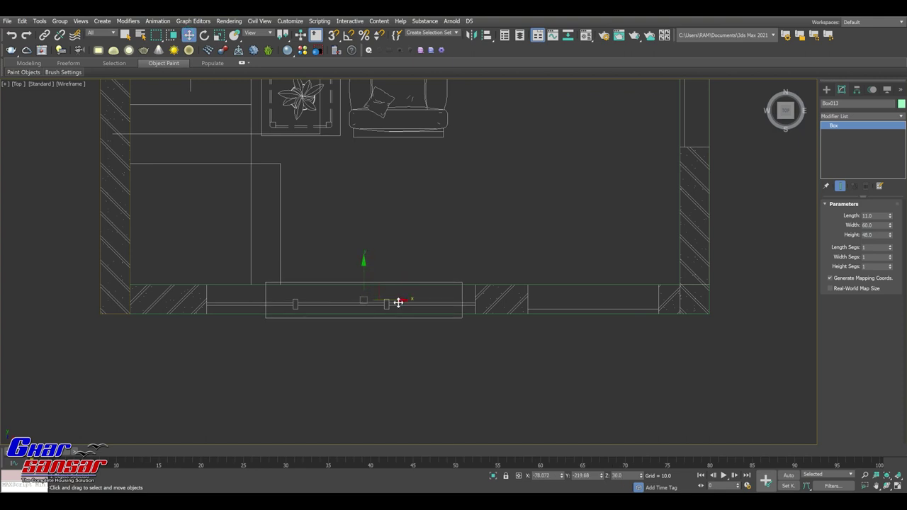
{"action": "left_click_drag", "start_coordinate": [398, 301], "coordinate": [376, 301]}
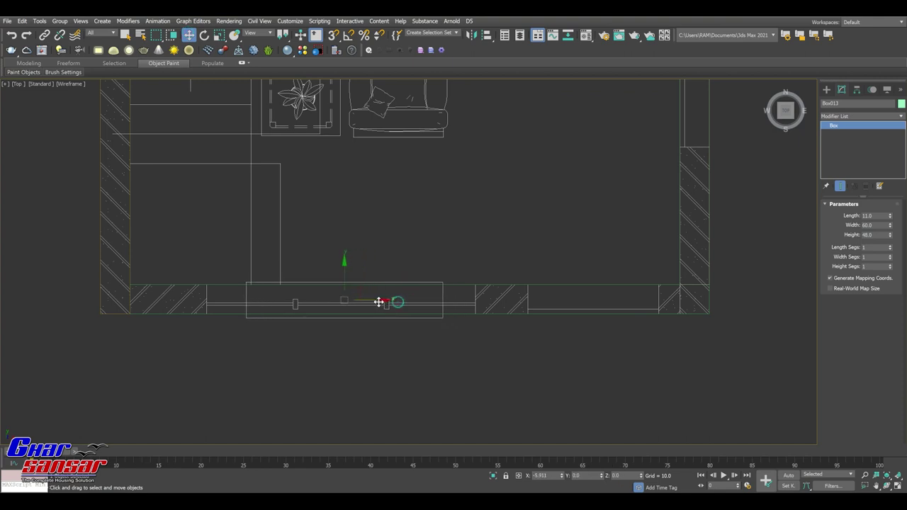
{"action": "double_click", "coordinate": [878, 226]}
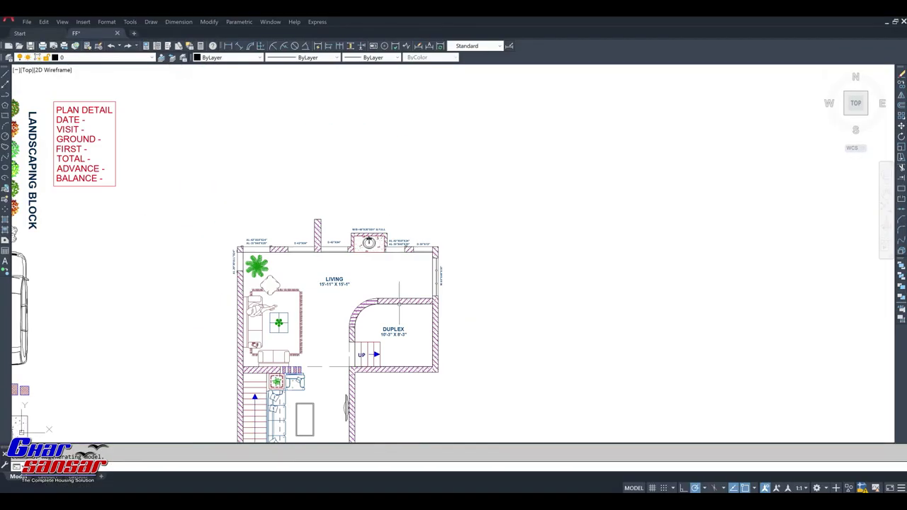
Step: Zoom and pan the AutoCAD plan onto the bottom wall's W-82"X52"X33" window label
{"action": "scroll", "coordinate": [399, 301], "scroll_direction": "down", "scroll_amount": 2}
{"action": "scroll", "coordinate": [413, 392], "scroll_direction": "up", "scroll_amount": 5}
{"action": "scroll", "coordinate": [358, 308], "scroll_direction": "up", "scroll_amount": 4}
{"action": "scroll", "coordinate": [338, 276], "scroll_direction": "up", "scroll_amount": 3}
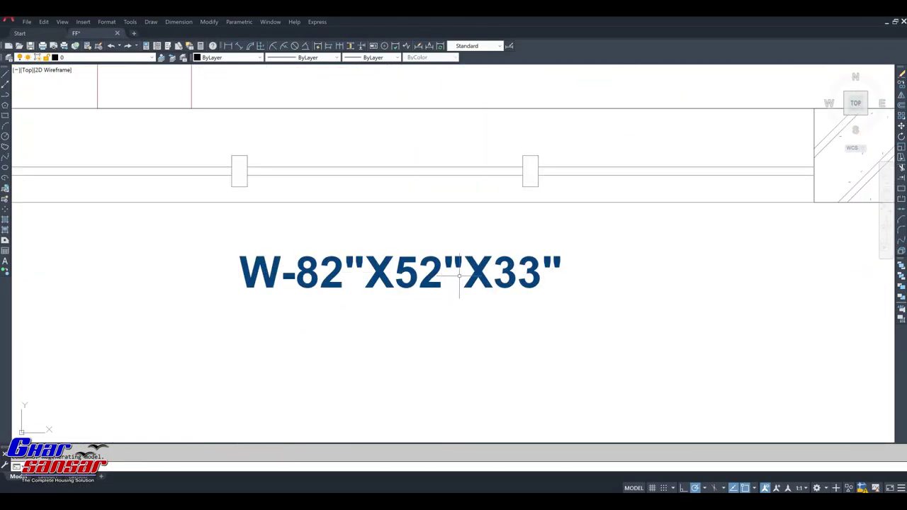
{"action": "middle_click_drag", "start_coordinate": [531, 274], "coordinate": [500, 302]}
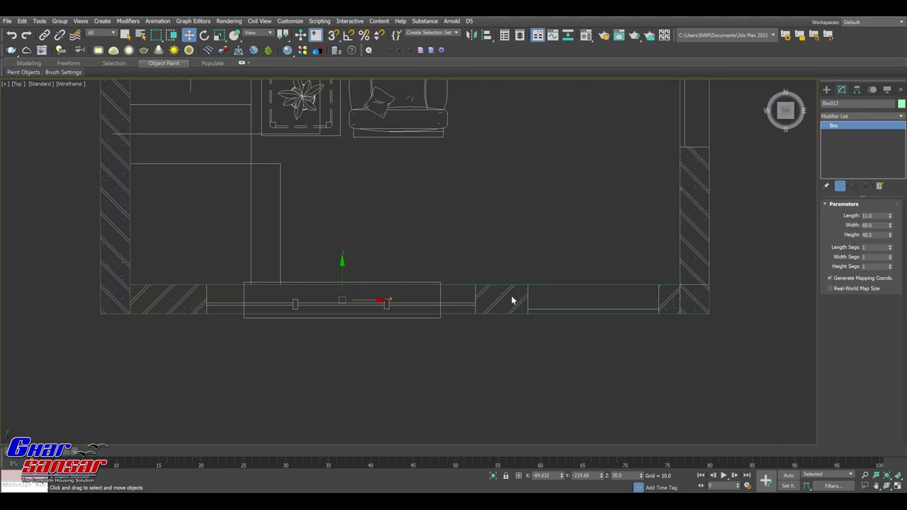
Step: Resize Box013 to width 82 and height 52
{"action": "middle_click_drag", "start_coordinate": [512, 300], "coordinate": [511, 310]}
{"action": "double_click", "coordinate": [867, 225]}
{"action": "type", "text": "82"}
{"action": "key", "text": "Return"}
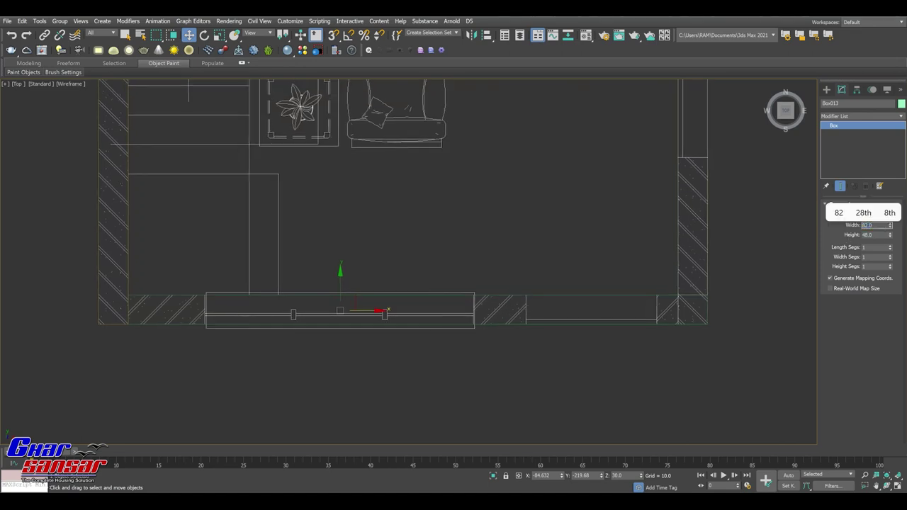
{"action": "key", "text": "Tab"}
{"action": "type", "text": "5"}
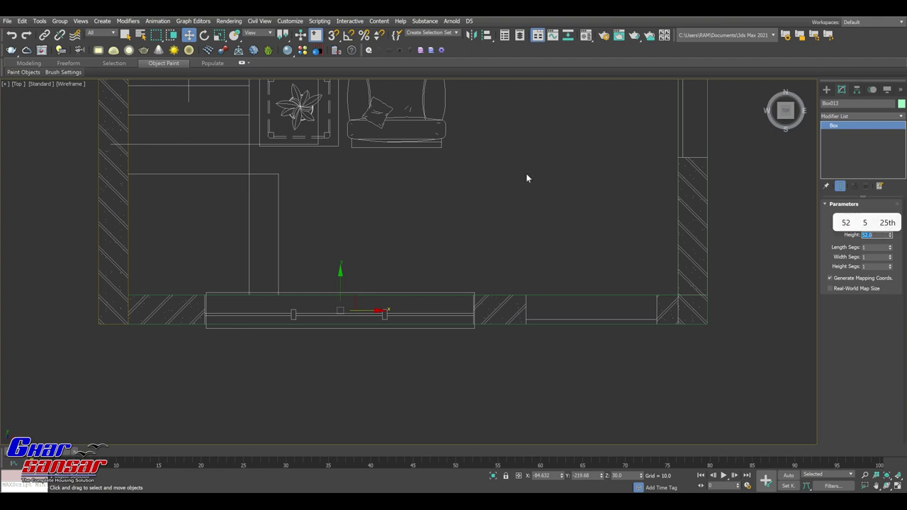
{"action": "middle_click_drag", "start_coordinate": [327, 239], "coordinate": [330, 252]}
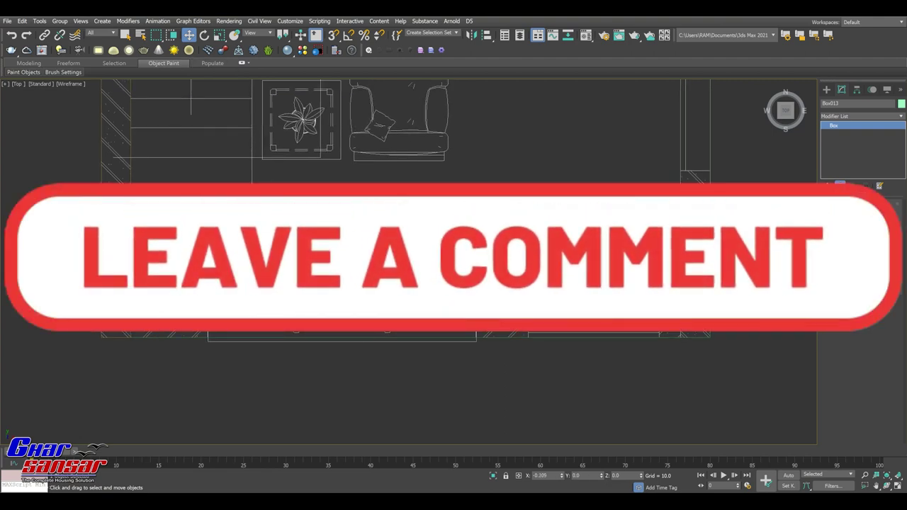
Step: Shift-drag a copy of the window box over the bottom wall's right-hand door opening
{"action": "right_click", "coordinate": [188, 34]}
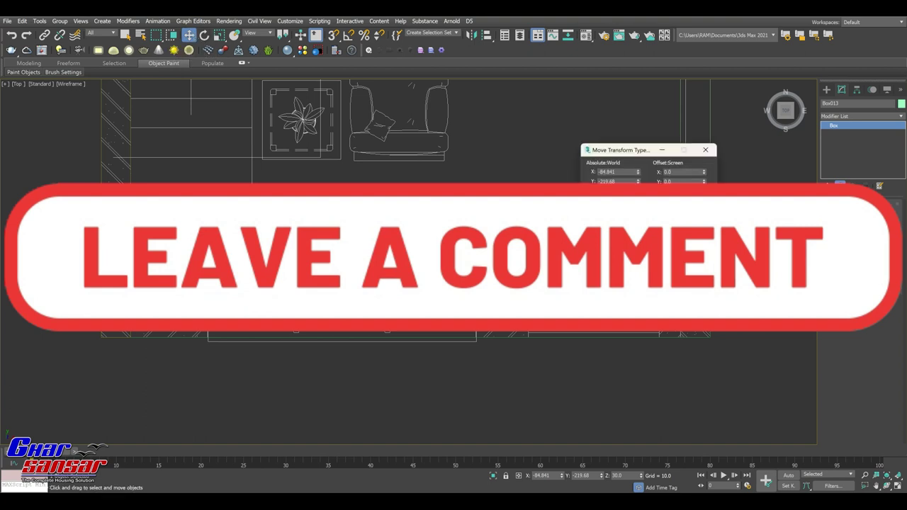
{"action": "scroll", "coordinate": [297, 330], "scroll_direction": "down", "scroll_amount": 1}
{"action": "mouse_move", "coordinate": [297, 329]}
{"action": "middle_mouse_down"}
{"action": "mouse_move", "coordinate": [344, 331]}
{"action": "mouse_move", "coordinate": [334, 331]}
{"action": "middle_mouse_up"}
{"action": "left_click_drag", "start_coordinate": [288, 322], "coordinate": [467, 323], "text": "shift"}
{"action": "left_click", "coordinate": [455, 292]}
Step: Drop copy Box014 to Z 0 at floor level and give it width 42
{"action": "double_click", "coordinate": [619, 191]}
{"action": "key", "text": "Return"}
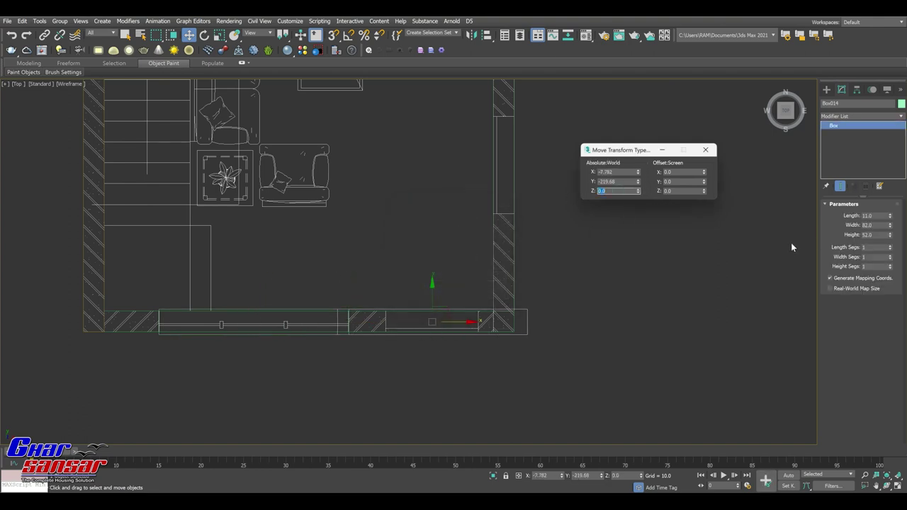
{"action": "double_click", "coordinate": [869, 225]}
{"action": "type", "text": "42"}
{"action": "key", "text": "Return"}
{"action": "scroll", "coordinate": [462, 327], "scroll_direction": "up", "scroll_amount": 3}
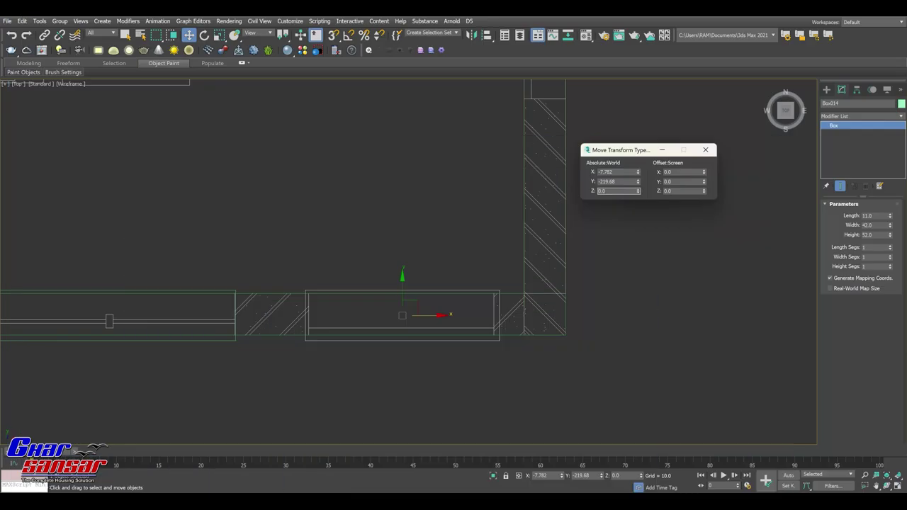
Step: Make Box014 a 1 × 40 × 84 door panel and move it onto the wall line
{"action": "double_click", "coordinate": [879, 234]}
{"action": "type", "text": "84"}
{"action": "type", "text": "40"}
{"action": "key", "text": "Return"}
{"action": "scroll", "coordinate": [425, 319], "scroll_direction": "up", "scroll_amount": 3}
{"action": "left_click_drag", "start_coordinate": [425, 305], "coordinate": [421, 305]}
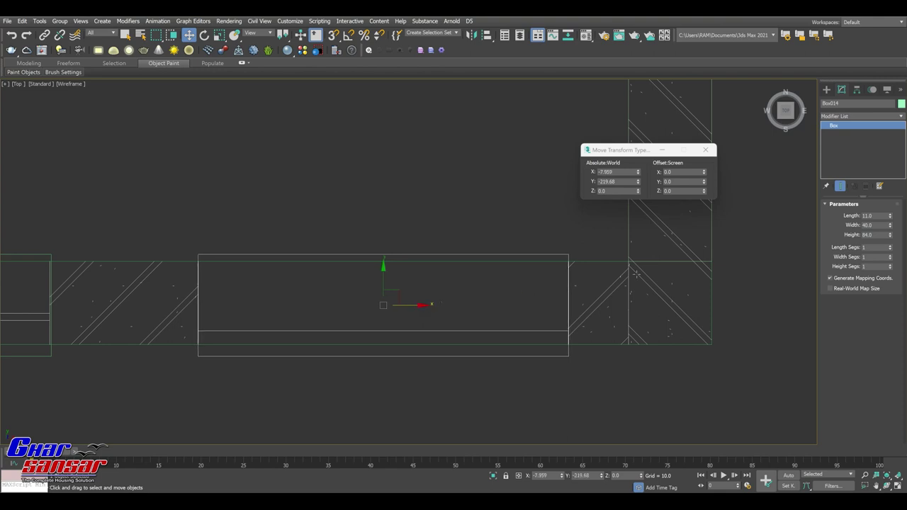
{"action": "key", "text": "Return"}
{"action": "left_click_drag", "start_coordinate": [383, 272], "coordinate": [384, 225]}
{"action": "left_click", "coordinate": [616, 190]}
{"action": "scroll", "coordinate": [503, 304], "scroll_direction": "down", "scroll_amount": 3}
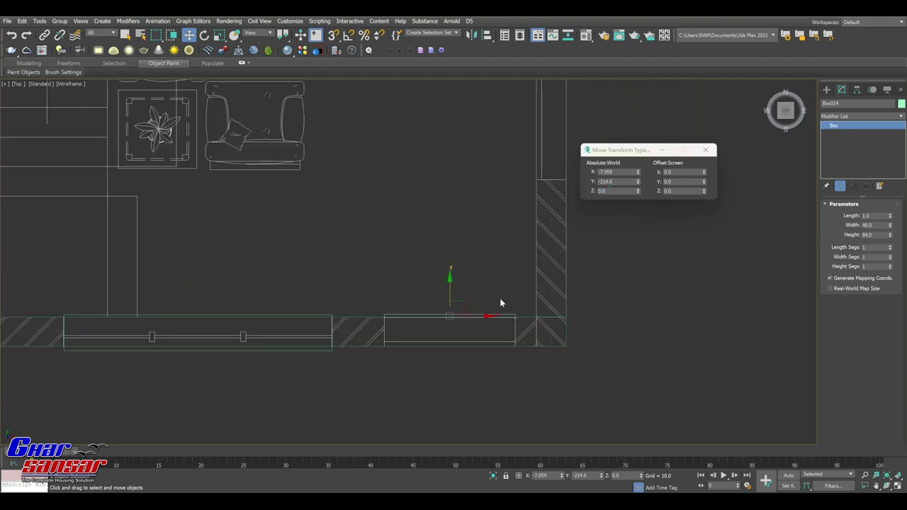
{"action": "scroll", "coordinate": [440, 319], "scroll_direction": "down", "scroll_amount": 2}
Step: Shift-drag a clone of the door panel up toward the right wall
{"action": "left_click_drag", "start_coordinate": [422, 321], "coordinate": [505, 106], "text": "shift"}
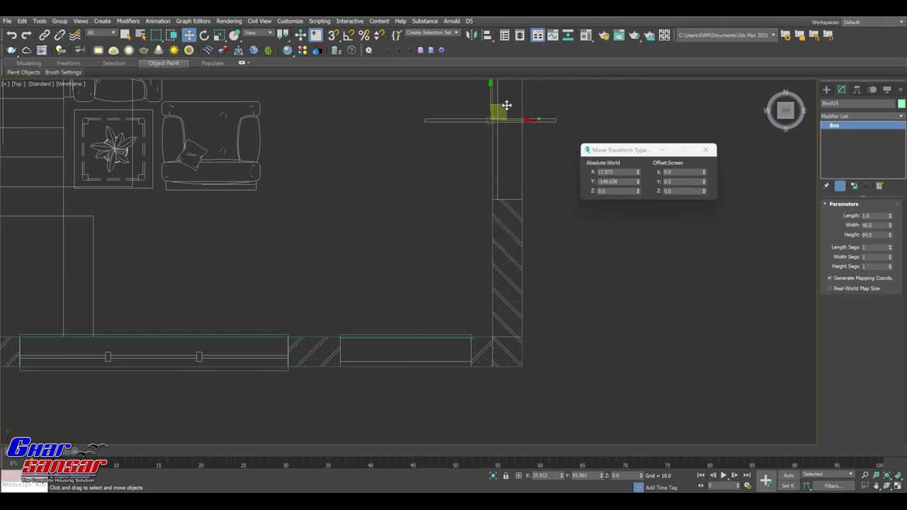
{"action": "left_click", "coordinate": [451, 324]}
{"action": "middle_click_drag", "start_coordinate": [475, 193], "coordinate": [439, 304]}
{"action": "scroll", "coordinate": [440, 304], "scroll_direction": "up", "scroll_amount": 2}
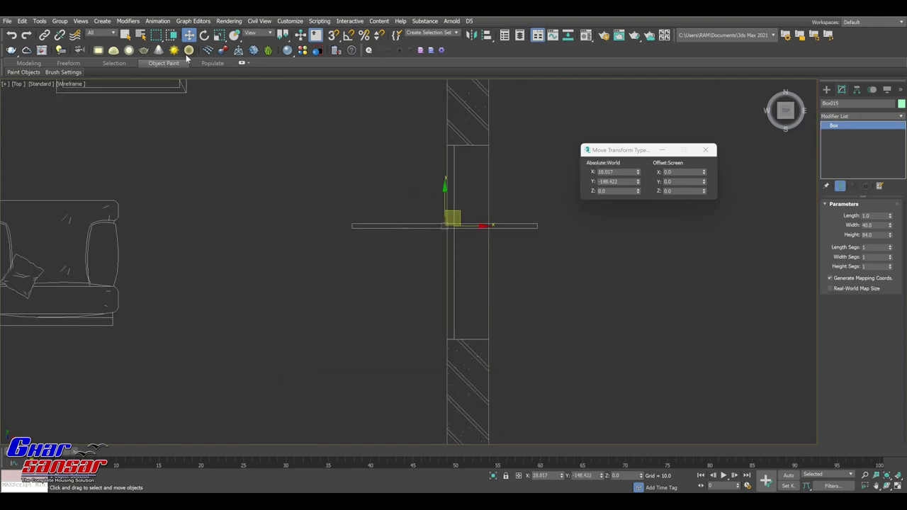
Step: Rotate the copy 90° in Z and move it into the right wall's door opening
{"action": "left_click", "coordinate": [205, 35]}
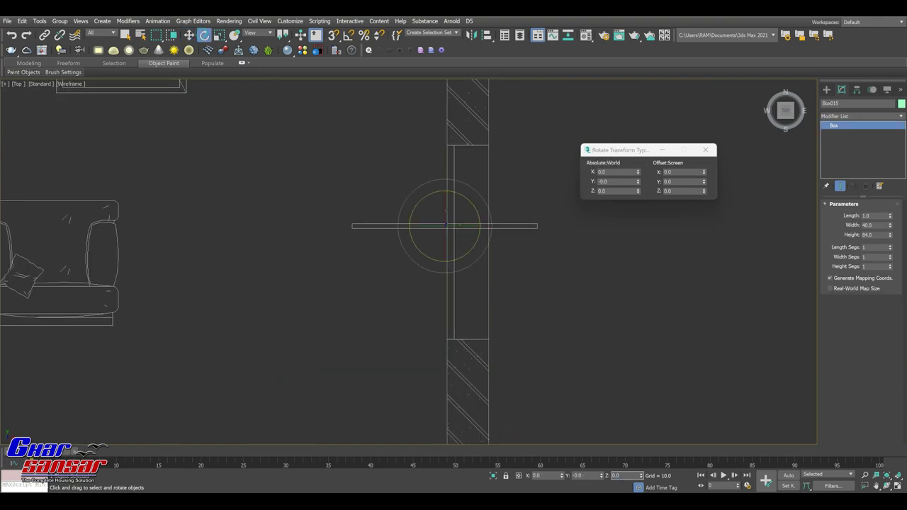
{"action": "type", "text": "90"}
{"action": "key", "text": "Return"}
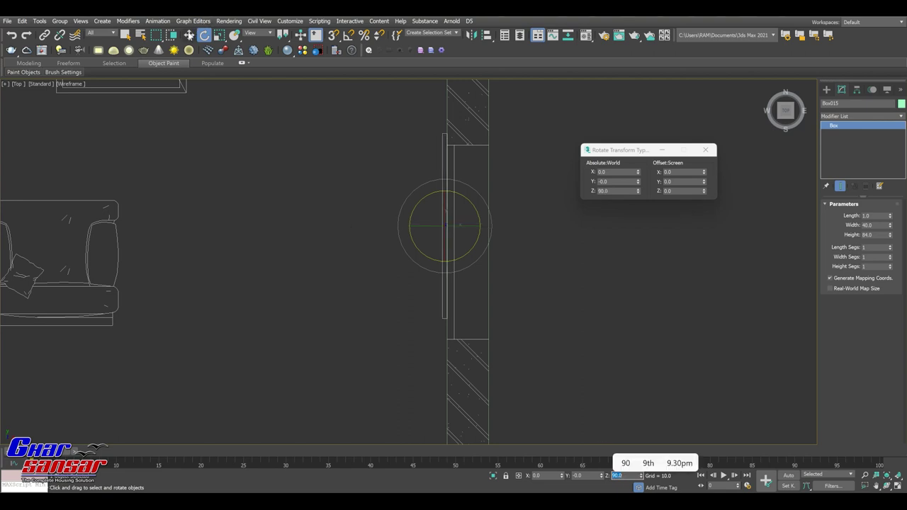
{"action": "key", "text": "w"}
{"action": "left_click_drag", "start_coordinate": [474, 226], "coordinate": [474, 227]}
{"action": "left_click_drag", "start_coordinate": [446, 193], "coordinate": [448, 203]}
{"action": "middle_click_drag", "start_coordinate": [447, 309], "coordinate": [448, 290]}
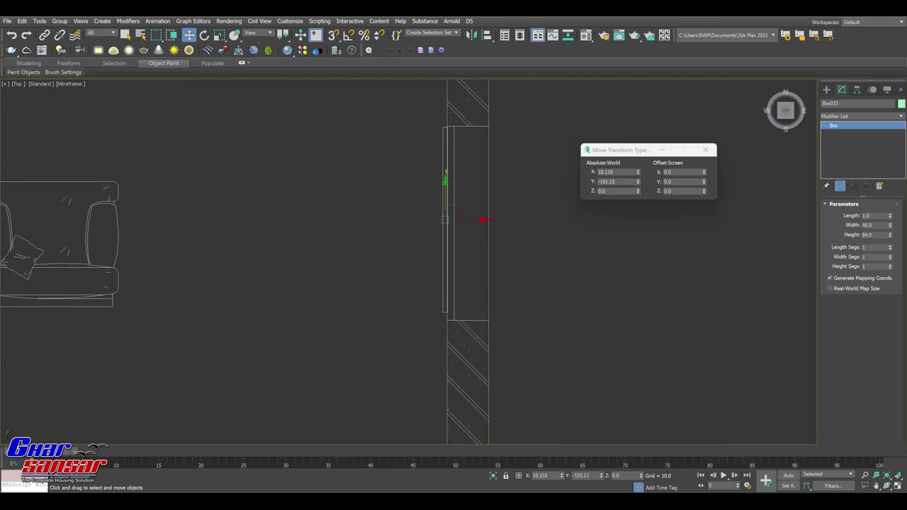
{"action": "left_click", "coordinate": [499, 502]}
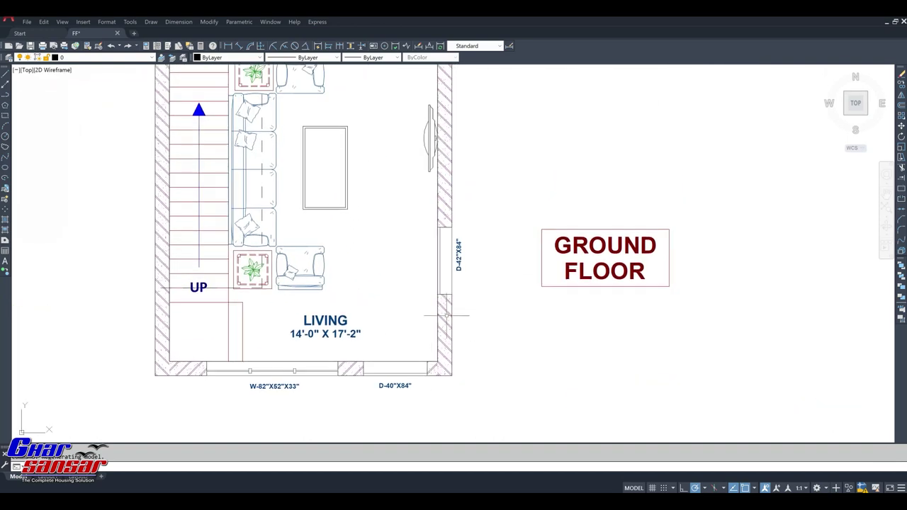
Step: Zoom to the right-wall door label in AutoCAD to read D-42"X84", then return to 3ds Max
{"action": "scroll", "coordinate": [457, 312], "scroll_direction": "up", "scroll_amount": 6}
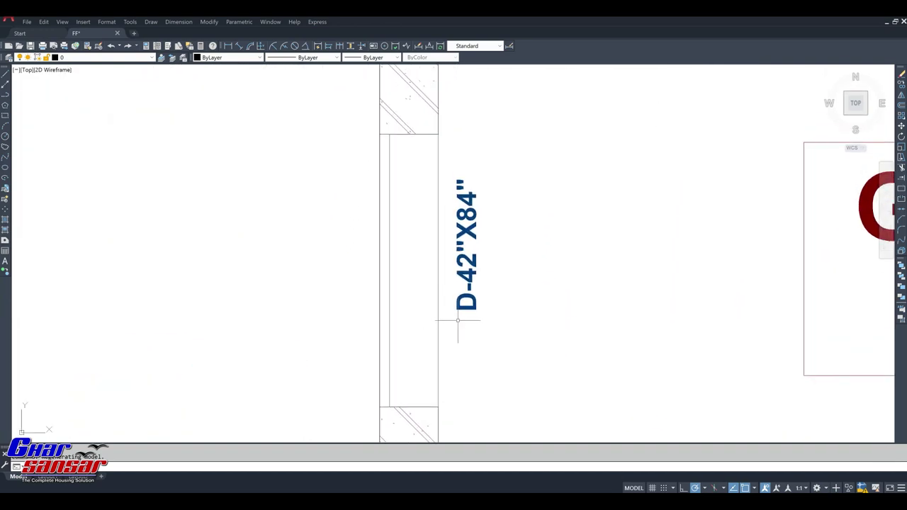
{"action": "scroll", "coordinate": [466, 276], "scroll_direction": "down", "scroll_amount": 2}
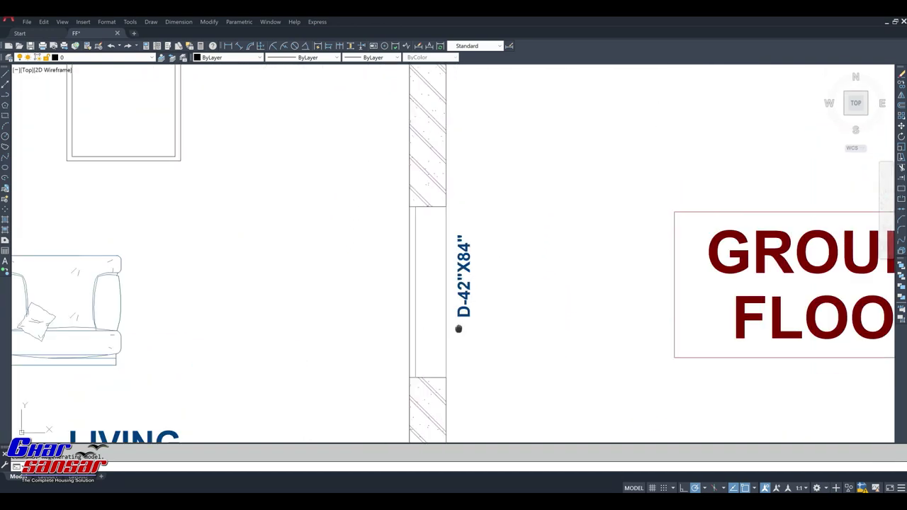
{"action": "mouse_move", "coordinate": [434, 460]}
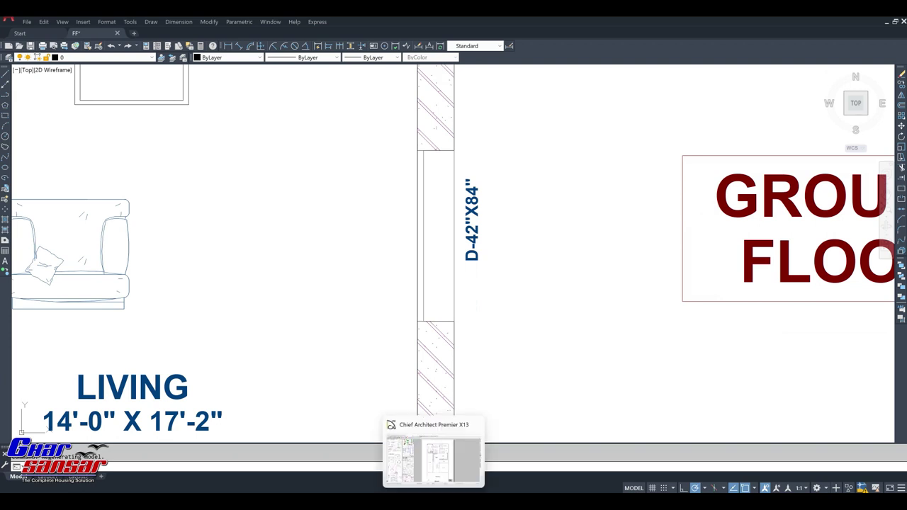
{"action": "left_click", "coordinate": [479, 481]}
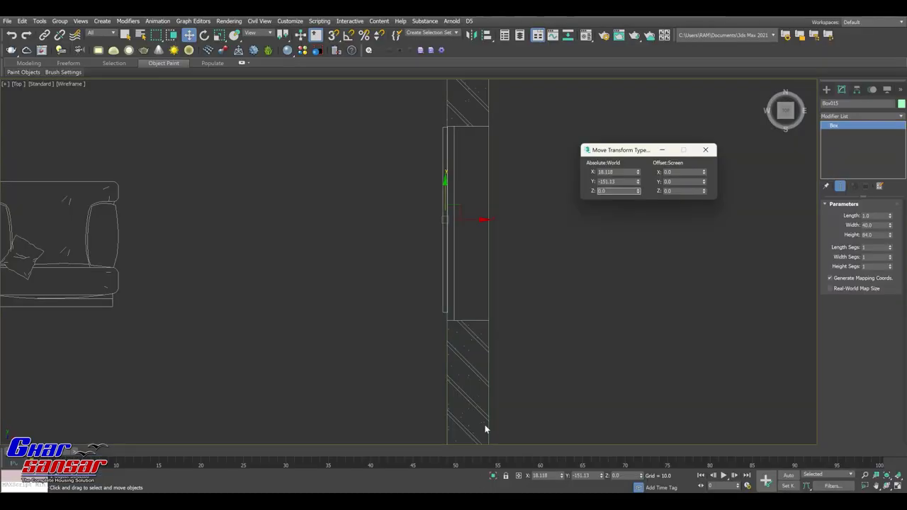
Step: Nudge door panel Box015 into the right-wall opening, then zoom out to the upper wall
{"action": "middle_click_drag", "start_coordinate": [513, 329], "coordinate": [507, 341]}
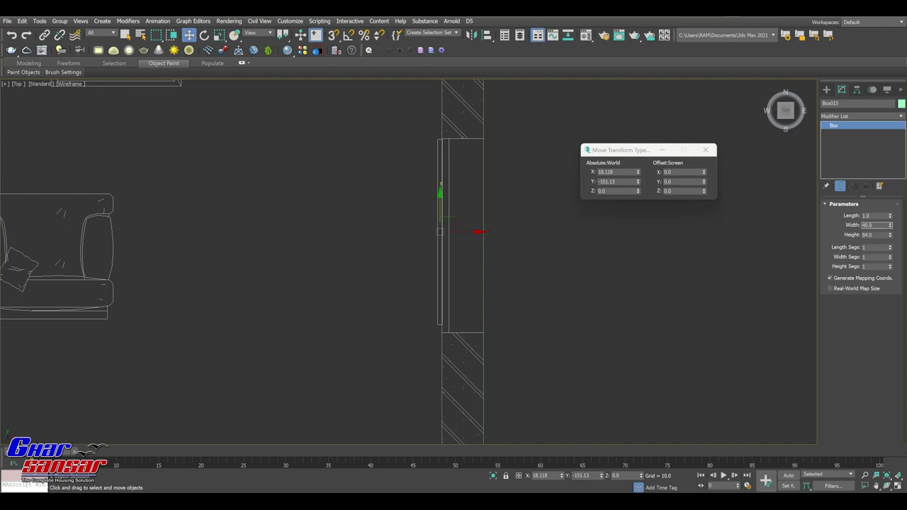
{"action": "middle_click_drag", "start_coordinate": [486, 264], "coordinate": [484, 267]}
{"action": "left_click_drag", "start_coordinate": [438, 199], "coordinate": [438, 201]}
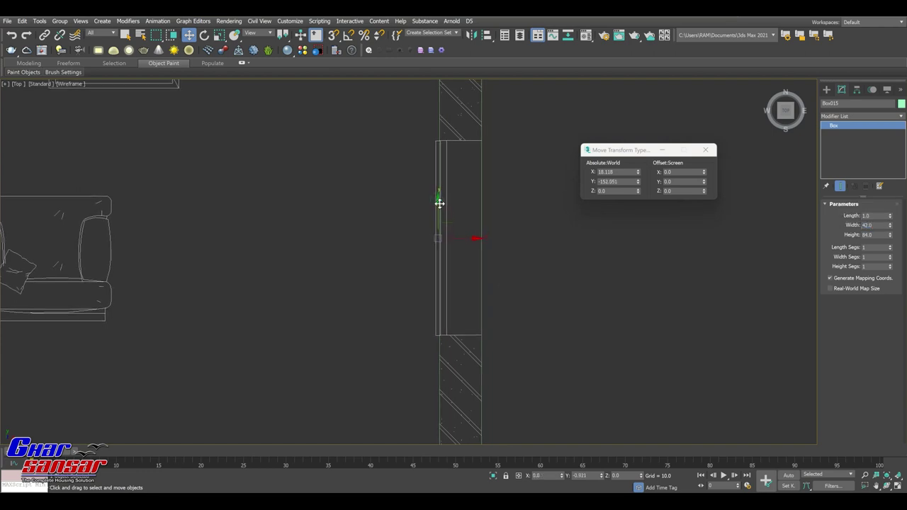
{"action": "scroll", "coordinate": [439, 203], "scroll_direction": "down", "scroll_amount": 5}
{"action": "mouse_move", "coordinate": [500, 314]}
{"action": "middle_mouse_down"}
{"action": "mouse_move", "coordinate": [496, 349]}
{"action": "mouse_move", "coordinate": [510, 365]}
{"action": "middle_mouse_up"}
{"action": "scroll", "coordinate": [450, 297], "scroll_direction": "down", "scroll_amount": 2}
{"action": "mouse_move", "coordinate": [450, 307]}
{"action": "middle_mouse_down"}
{"action": "mouse_move", "coordinate": [426, 248]}
{"action": "mouse_move", "coordinate": [418, 300]}
{"action": "middle_mouse_up"}
{"action": "middle_click_drag", "start_coordinate": [397, 153], "coordinate": [383, 344]}
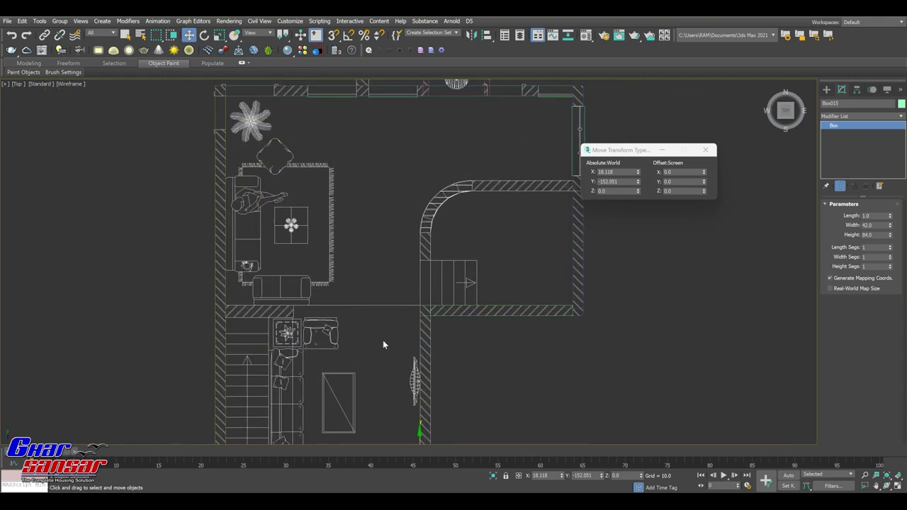
{"action": "middle_click_drag", "start_coordinate": [441, 208], "coordinate": [389, 243]}
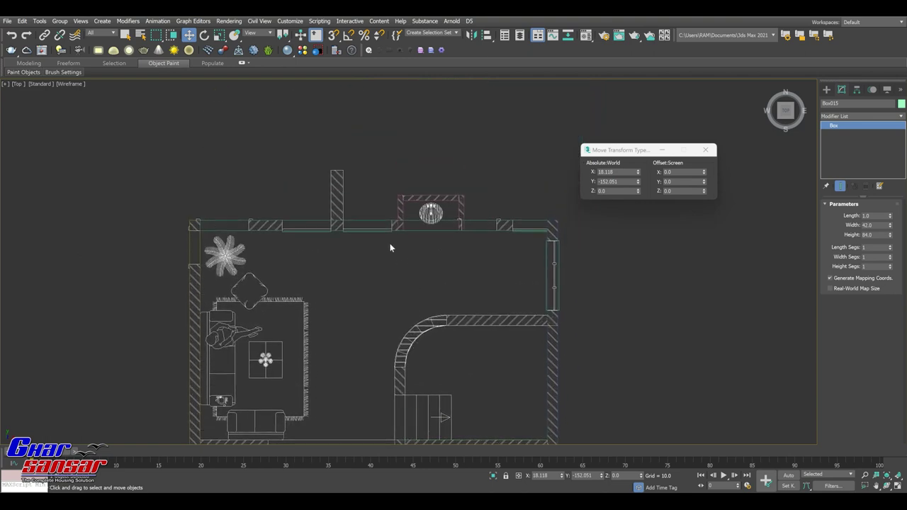
Step: Clone the upper box left, set its Length to 8, and fit it into the top wall opening
{"action": "scroll", "coordinate": [390, 243], "scroll_direction": "up", "scroll_amount": 3}
{"action": "left_click", "coordinate": [390, 242]}
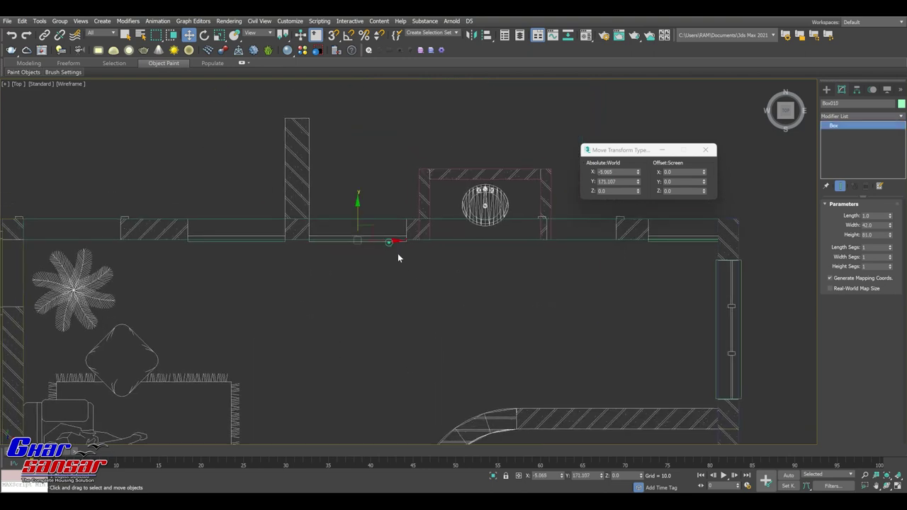
{"action": "middle_click_drag", "start_coordinate": [398, 253], "coordinate": [473, 270]}
{"action": "left_click_drag", "start_coordinate": [453, 248], "coordinate": [143, 239], "text": "shift"}
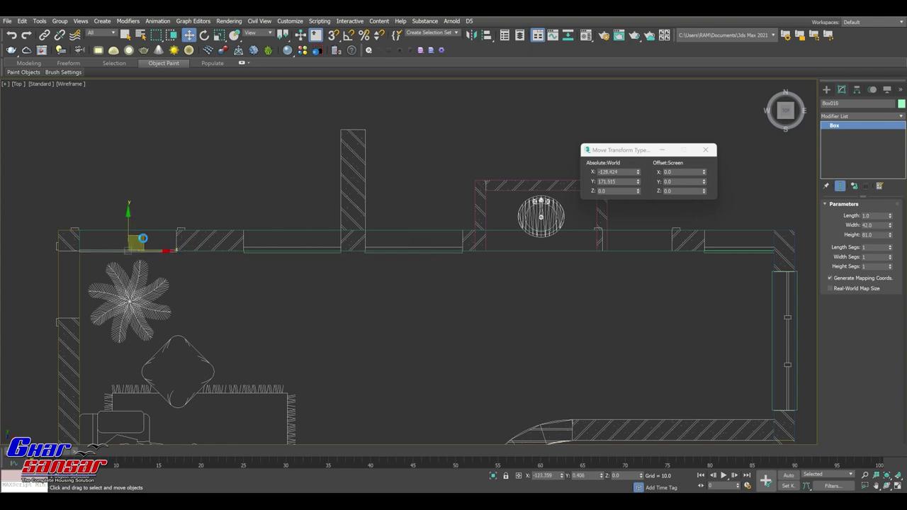
{"action": "scroll", "coordinate": [112, 242], "scroll_direction": "up", "scroll_amount": 3}
{"action": "scroll", "coordinate": [269, 312], "scroll_direction": "up", "scroll_amount": 2}
{"action": "scroll", "coordinate": [302, 320], "scroll_direction": "up", "scroll_amount": 1}
{"action": "middle_click_drag", "start_coordinate": [301, 321], "coordinate": [304, 321]}
{"action": "key", "text": "Return"}
{"action": "left_click_drag", "start_coordinate": [227, 275], "coordinate": [224, 237]}
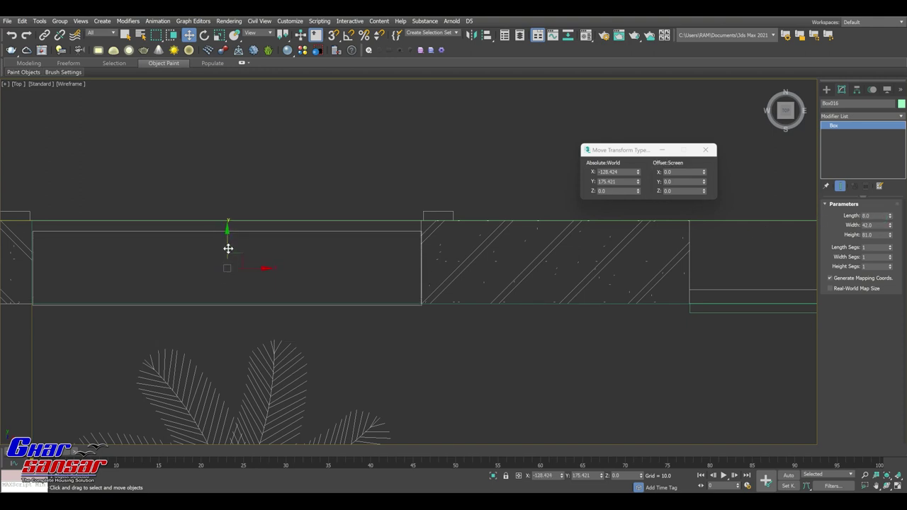
Step: Clone that 8×42×81 box right into the opening beside the round light fixture
{"action": "scroll", "coordinate": [255, 267], "scroll_direction": "down", "scroll_amount": 2}
{"action": "scroll", "coordinate": [187, 254], "scroll_direction": "down", "scroll_amount": 3}
{"action": "middle_click_drag", "start_coordinate": [214, 274], "coordinate": [192, 273]}
{"action": "left_click_drag", "start_coordinate": [118, 257], "coordinate": [826, 258], "text": "shift"}
{"action": "left_click", "coordinate": [454, 294]}
{"action": "middle_click_drag", "start_coordinate": [454, 293], "coordinate": [182, 308]}
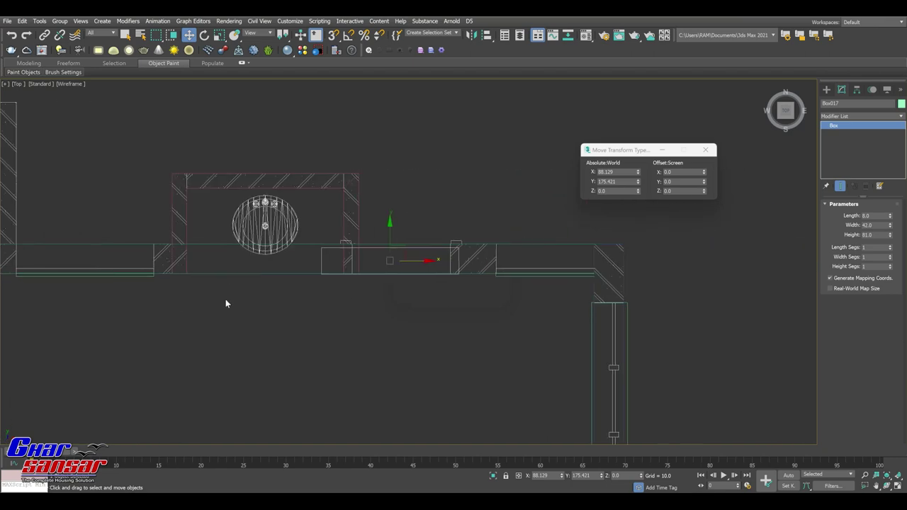
{"action": "scroll", "coordinate": [422, 262], "scroll_direction": "up", "scroll_amount": 3}
{"action": "mouse_move", "coordinate": [389, 261]}
{"action": "left_mouse_down"}
{"action": "mouse_move", "coordinate": [415, 262]}
{"action": "mouse_move", "coordinate": [455, 308]}
{"action": "mouse_move", "coordinate": [423, 297]}
{"action": "left_mouse_up"}
{"action": "scroll", "coordinate": [446, 294], "scroll_direction": "down", "scroll_amount": 3}
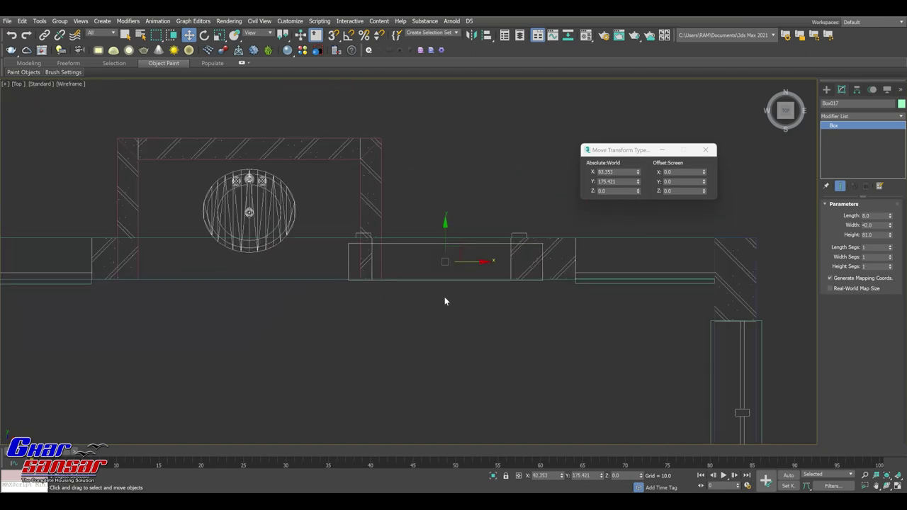
{"action": "middle_click_drag", "start_coordinate": [206, 293], "coordinate": [443, 305]}
{"action": "scroll", "coordinate": [268, 286], "scroll_direction": "up", "scroll_amount": 3}
{"action": "scroll", "coordinate": [269, 286], "scroll_direction": "up", "scroll_amount": 2}
{"action": "scroll", "coordinate": [293, 249], "scroll_direction": "up", "scroll_amount": 2}
{"action": "left_click", "coordinate": [280, 216]}
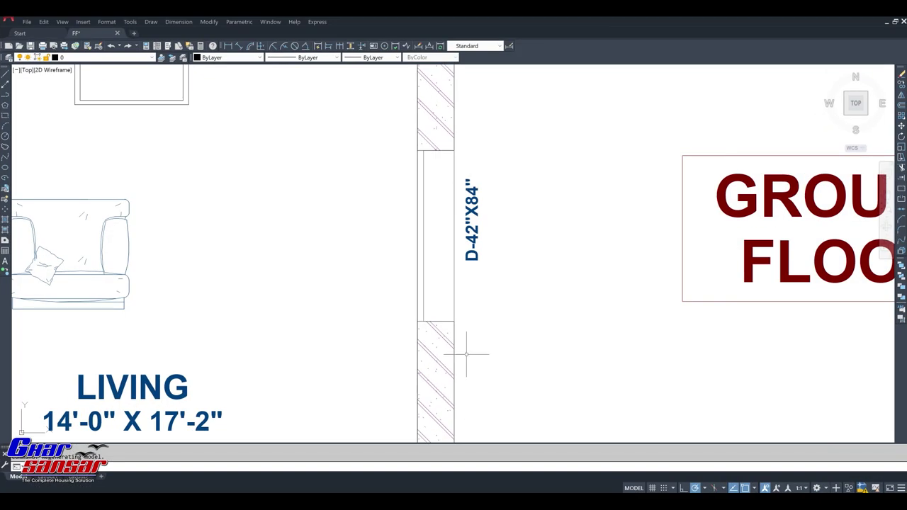
{"action": "scroll", "coordinate": [467, 354], "scroll_direction": "down", "scroll_amount": 5}
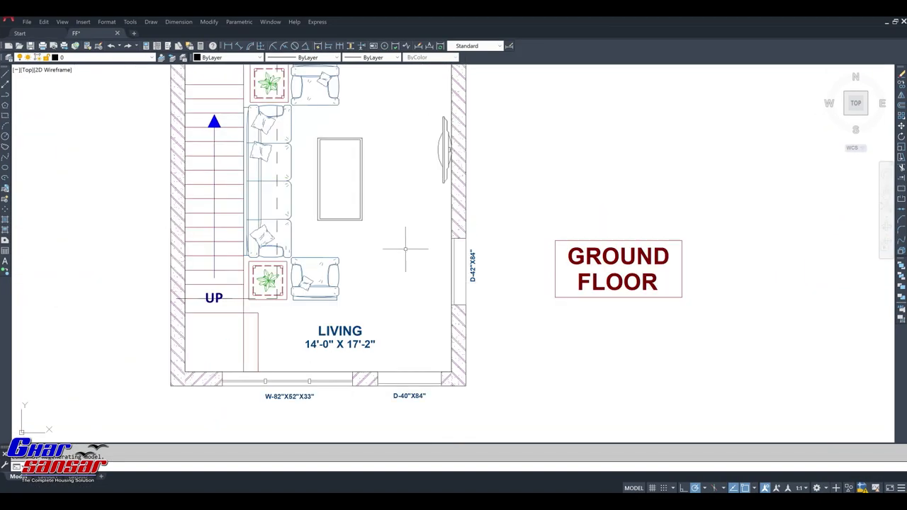
{"action": "scroll", "coordinate": [407, 245], "scroll_direction": "up", "scroll_amount": 2}
{"action": "scroll", "coordinate": [407, 245], "scroll_direction": "up", "scroll_amount": 2}
{"action": "scroll", "coordinate": [311, 224], "scroll_direction": "up", "scroll_amount": 2}
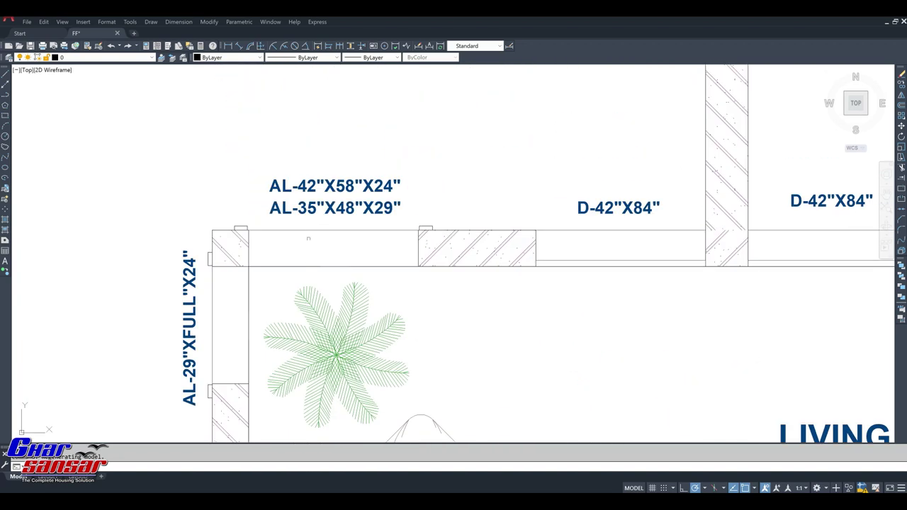
{"action": "scroll", "coordinate": [310, 224], "scroll_direction": "up", "scroll_amount": 2}
{"action": "scroll", "coordinate": [311, 224], "scroll_direction": "up", "scroll_amount": 2}
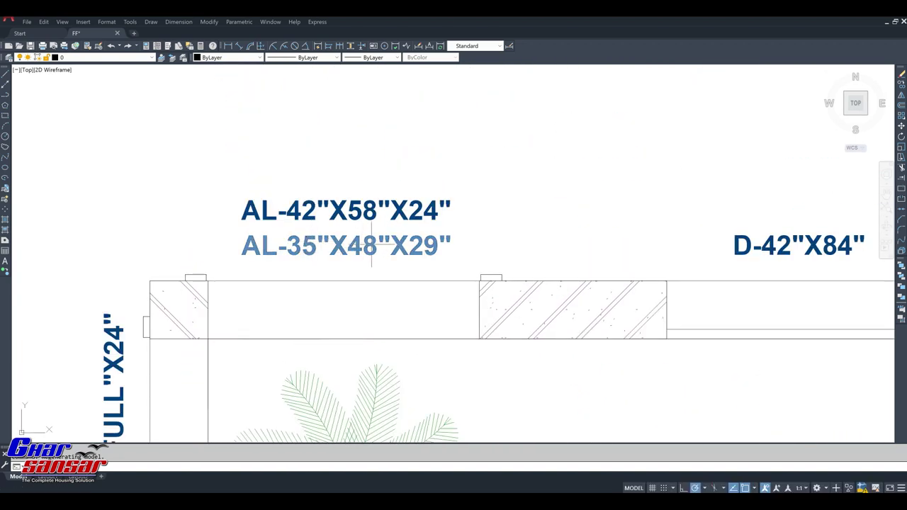
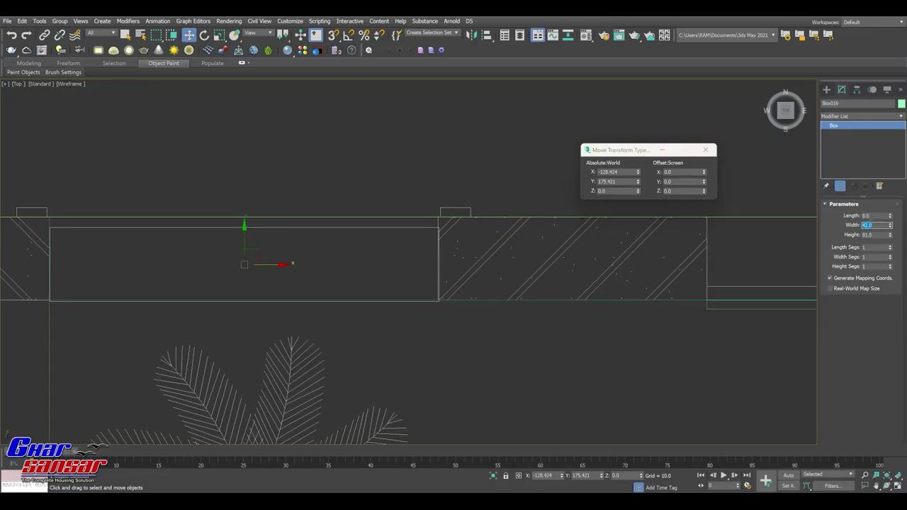
Step: Give the box width 35, height 48, length 9 and Z position 29
{"action": "type", "text": "5"}
{"action": "key", "text": "Return"}
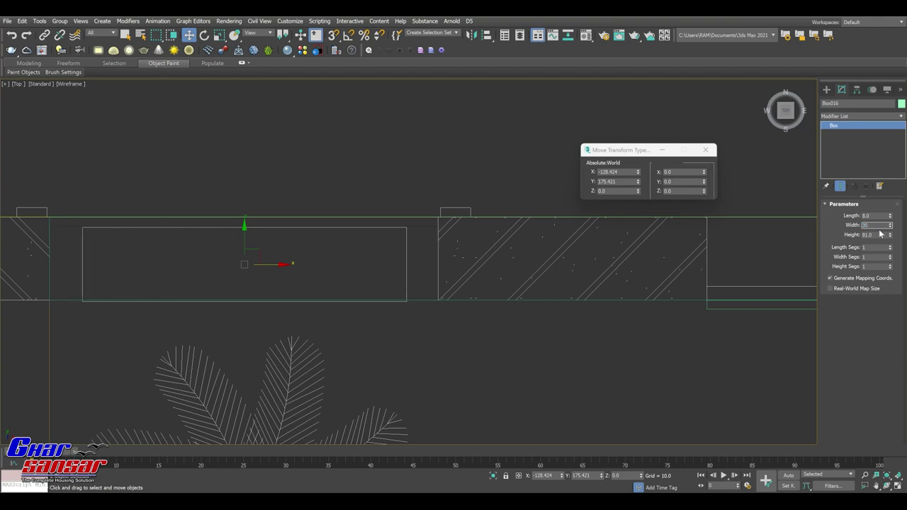
{"action": "key", "text": "Tab"}
{"action": "type", "text": "4"}
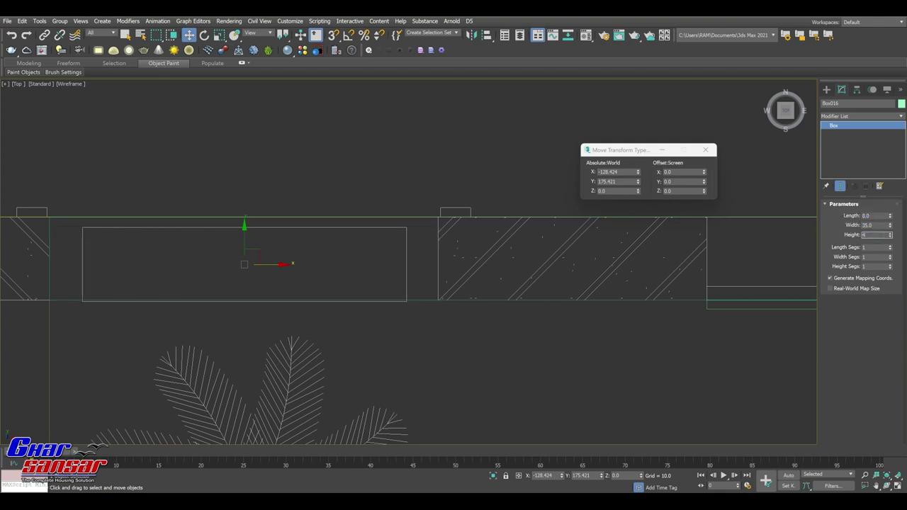
{"action": "left_click", "coordinate": [387, 283]}
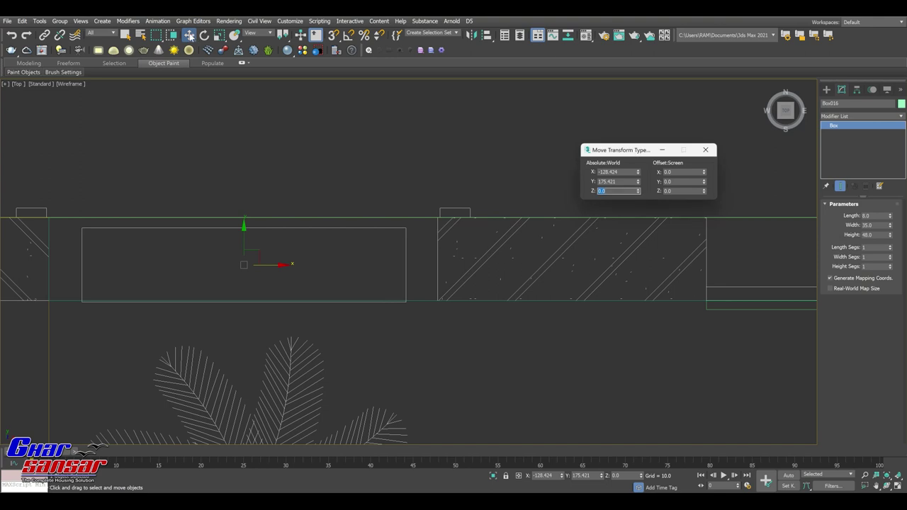
{"action": "type", "text": "26"}
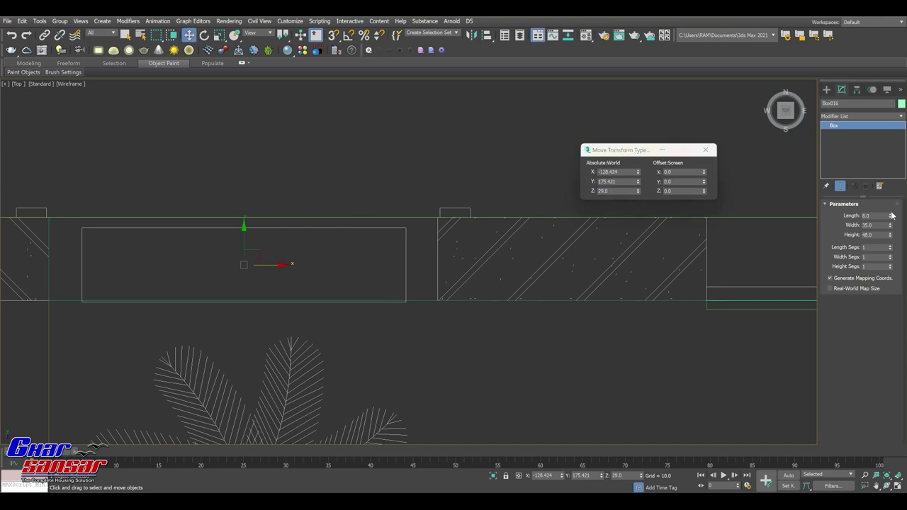
{"action": "type", "text": "9"}
{"action": "key", "text": "Return"}
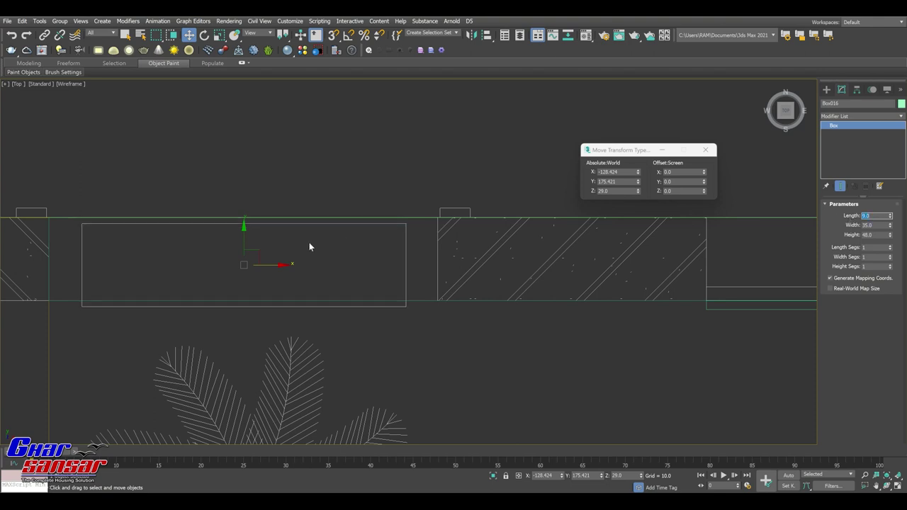
{"action": "middle_click_drag", "start_coordinate": [314, 259], "coordinate": [321, 263]}
Step: Shift-drag a copy of the box along X beside the basin, creating Box018
{"action": "scroll", "coordinate": [323, 271], "scroll_direction": "down", "scroll_amount": 2}
{"action": "scroll", "coordinate": [323, 272], "scroll_direction": "down", "scroll_amount": 2}
{"action": "scroll", "coordinate": [189, 279], "scroll_direction": "down", "scroll_amount": 2}
{"action": "left_click_drag", "start_coordinate": [177, 272], "coordinate": [667, 272], "text": "shift"}
{"action": "left_click", "coordinate": [456, 293]}
{"action": "middle_click_drag", "start_coordinate": [461, 281], "coordinate": [287, 280]}
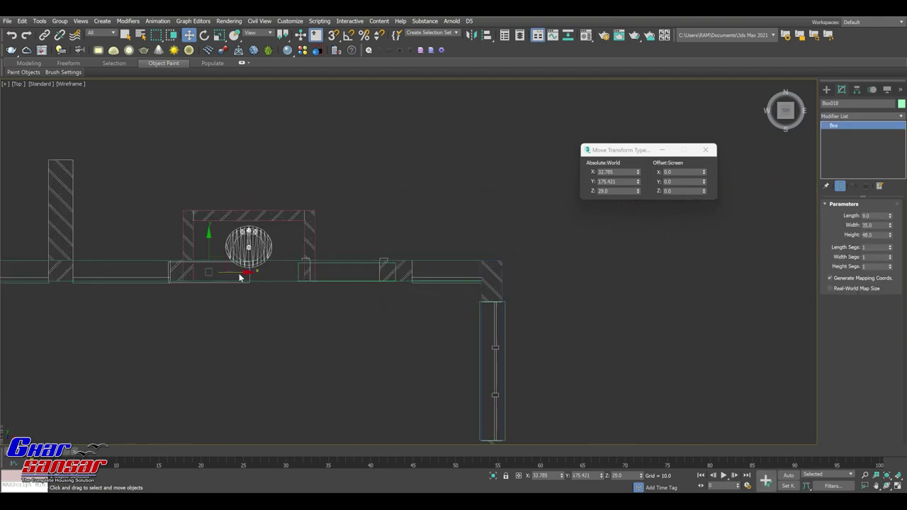
Step: Move Box018 along X into the wall opening right of the basin, to X 92.161
{"action": "left_click_drag", "start_coordinate": [236, 273], "coordinate": [560, 278]}
{"action": "scroll", "coordinate": [418, 279], "scroll_direction": "up", "scroll_amount": 2}
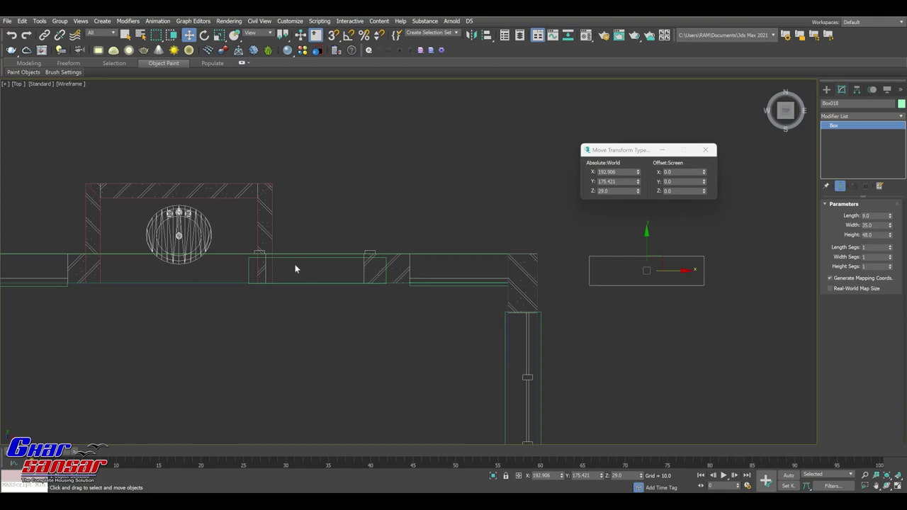
{"action": "middle_click_drag", "start_coordinate": [294, 259], "coordinate": [342, 260]}
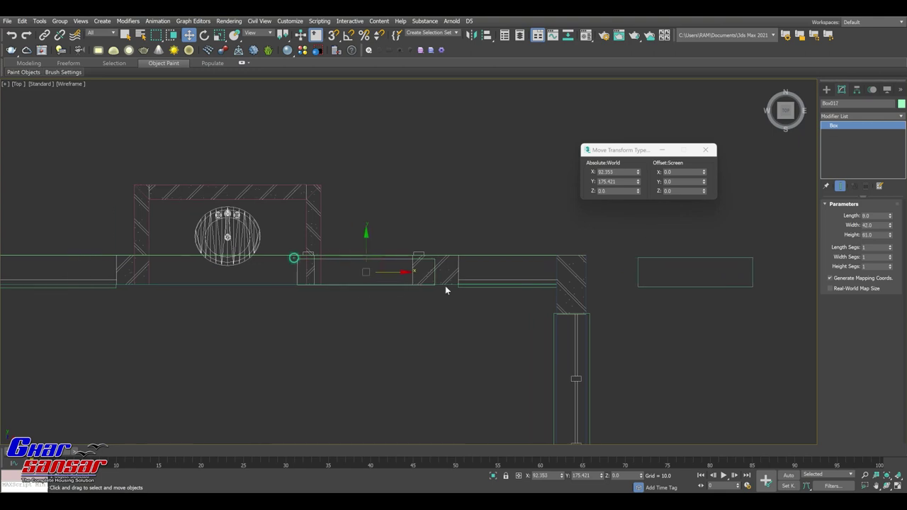
{"action": "left_click_drag", "start_coordinate": [719, 272], "coordinate": [387, 276]}
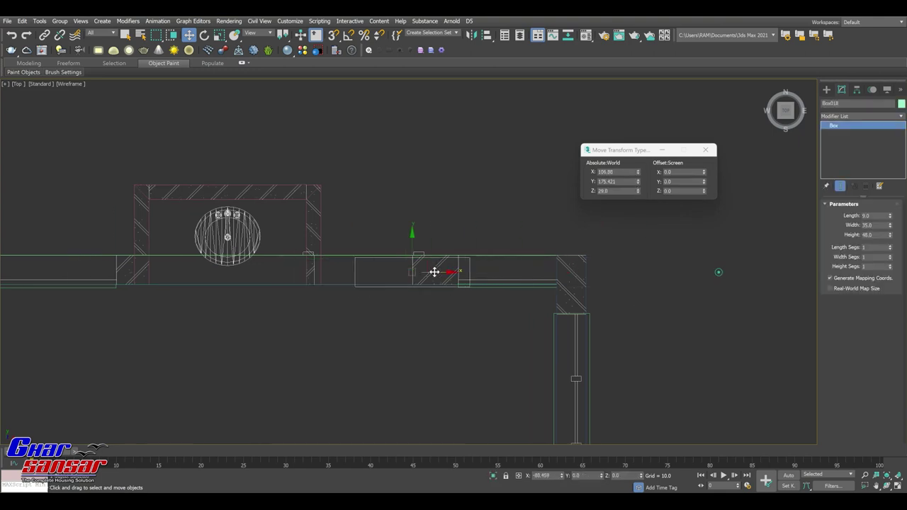
{"action": "middle_click_drag", "start_coordinate": [383, 278], "coordinate": [384, 277]}
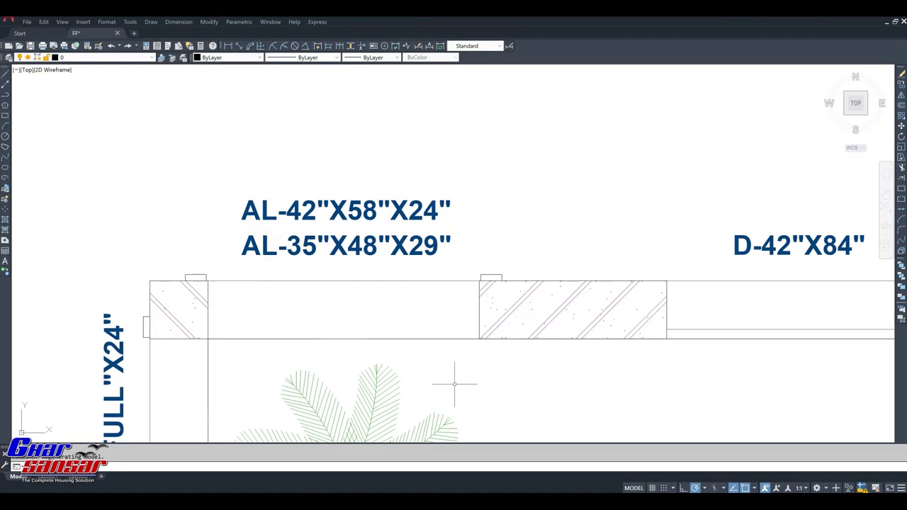
{"action": "scroll", "coordinate": [514, 306], "scroll_direction": "up", "scroll_amount": 4}
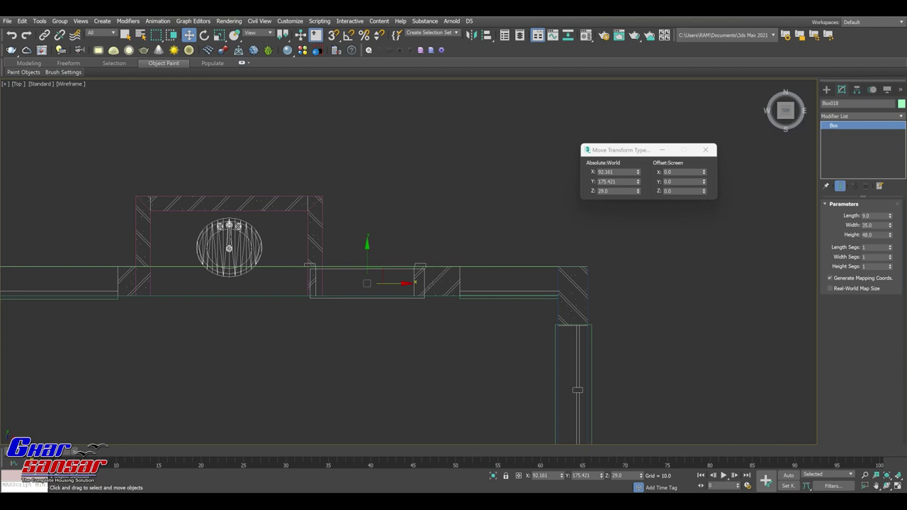
Step: Set Box018's width to 30 and nudge it along X to 93.507, centred in the opening
{"action": "key", "text": "Tab"}
{"action": "left_click", "coordinate": [862, 215]}
{"action": "left_click", "coordinate": [624, 190]}
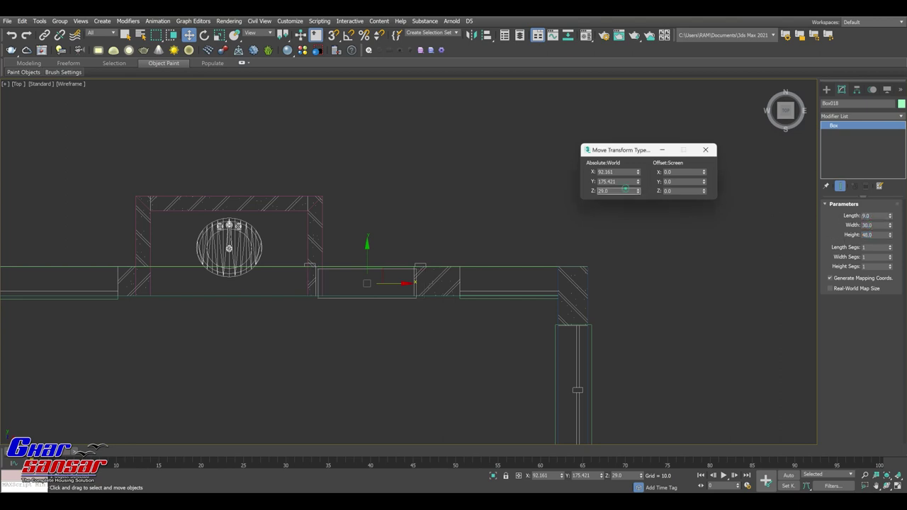
{"action": "scroll", "coordinate": [373, 297], "scroll_direction": "up", "scroll_amount": 4}
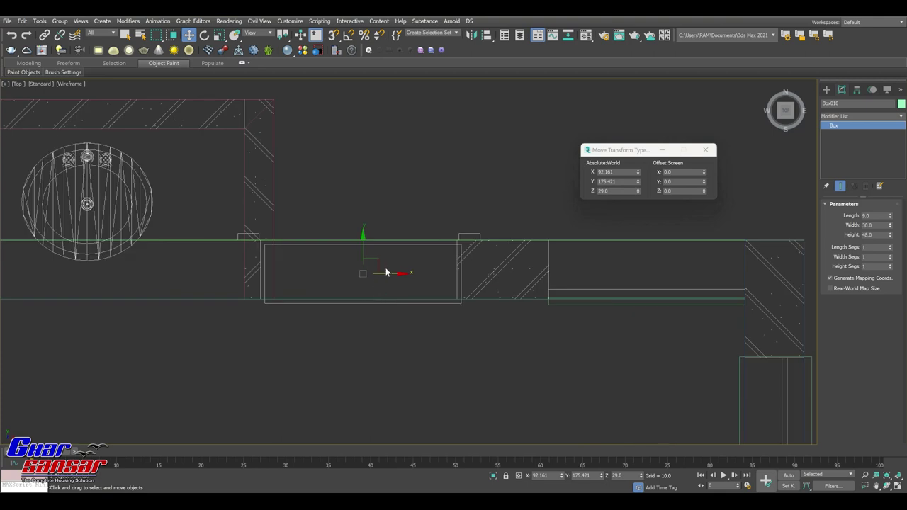
{"action": "left_click_drag", "start_coordinate": [387, 273], "coordinate": [383, 274]}
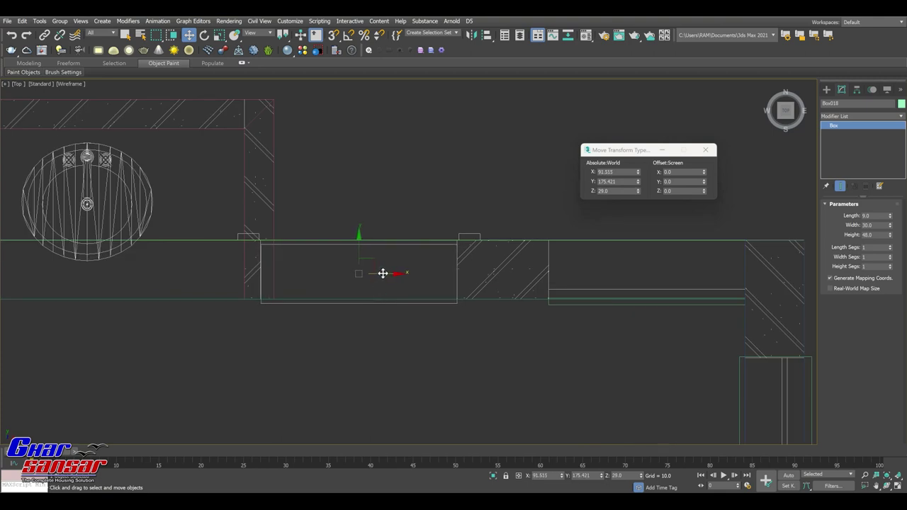
{"action": "scroll", "coordinate": [405, 287], "scroll_direction": "down", "scroll_amount": 2}
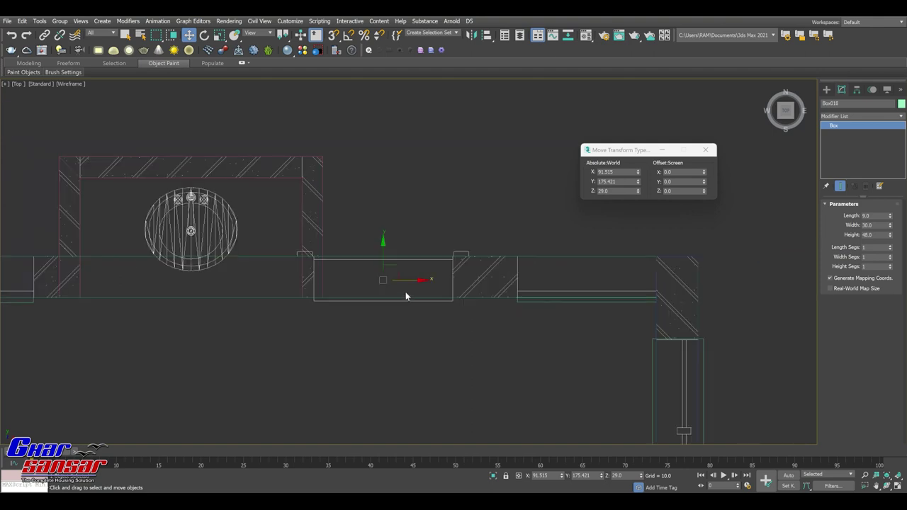
{"action": "left_click_drag", "start_coordinate": [419, 281], "coordinate": [428, 280]}
Step: Restore the four-viewport layout and orbit the Perspective view to a new angle
{"action": "scroll", "coordinate": [430, 311], "scroll_direction": "down", "scroll_amount": 2}
{"action": "scroll", "coordinate": [434, 309], "scroll_direction": "down", "scroll_amount": 2}
{"action": "scroll", "coordinate": [435, 309], "scroll_direction": "down", "scroll_amount": 2}
{"action": "scroll", "coordinate": [435, 309], "scroll_direction": "down", "scroll_amount": 3}
{"action": "middle_click_drag", "start_coordinate": [436, 311], "coordinate": [443, 265]}
{"action": "key", "text": "alt+w"}
{"action": "mouse_move", "coordinate": [624, 402]}
{"action": "middle_mouse_down", "text": "alt"}
{"action": "mouse_move", "coordinate": [810, 305]}
{"action": "mouse_move", "coordinate": [602, 323]}
{"action": "middle_mouse_up", "text": "alt"}
Step: Orbit the Perspective view around the room corner to inspect the openings
{"action": "scroll", "coordinate": [601, 322], "scroll_direction": "up", "scroll_amount": 5}
{"action": "scroll", "coordinate": [601, 322], "scroll_direction": "down", "scroll_amount": 3}
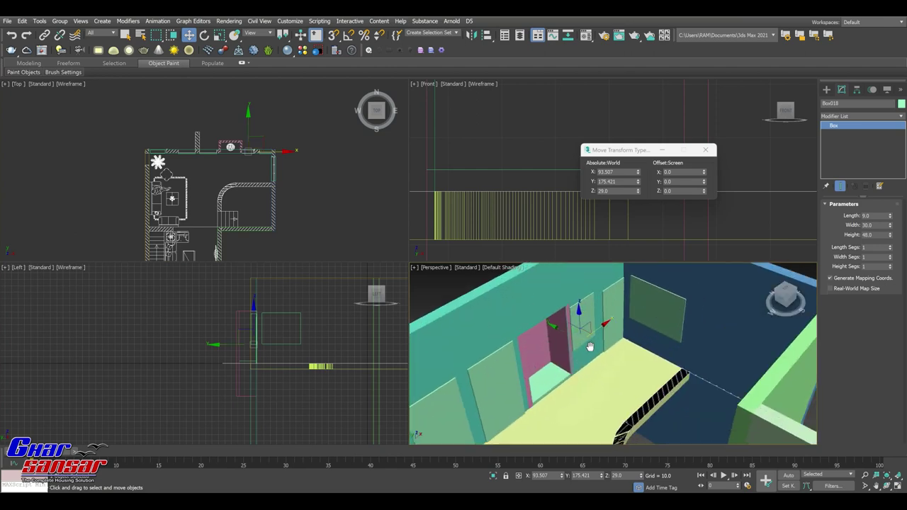
{"action": "scroll", "coordinate": [601, 322], "scroll_direction": "down", "scroll_amount": 5}
{"action": "mouse_move", "coordinate": [602, 322]}
{"action": "middle_mouse_down", "text": "alt"}
{"action": "mouse_move", "coordinate": [800, 317]}
{"action": "mouse_move", "coordinate": [644, 384]}
{"action": "mouse_move", "coordinate": [610, 353]}
{"action": "middle_mouse_up", "text": "alt"}
{"action": "scroll", "coordinate": [639, 317], "scroll_direction": "up", "scroll_amount": 1}
{"action": "scroll", "coordinate": [641, 320], "scroll_direction": "up", "scroll_amount": 1}
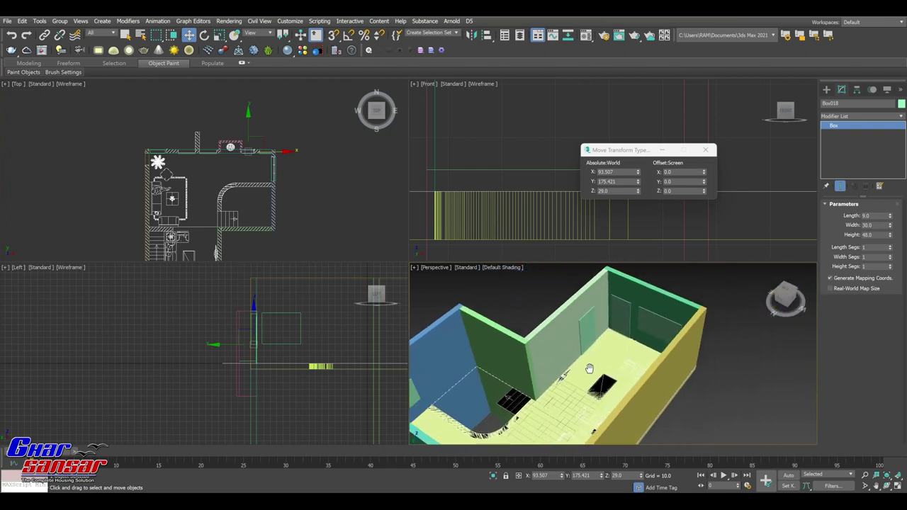
{"action": "scroll", "coordinate": [645, 324], "scroll_direction": "up", "scroll_amount": 2}
{"action": "scroll", "coordinate": [617, 340], "scroll_direction": "down", "scroll_amount": 2}
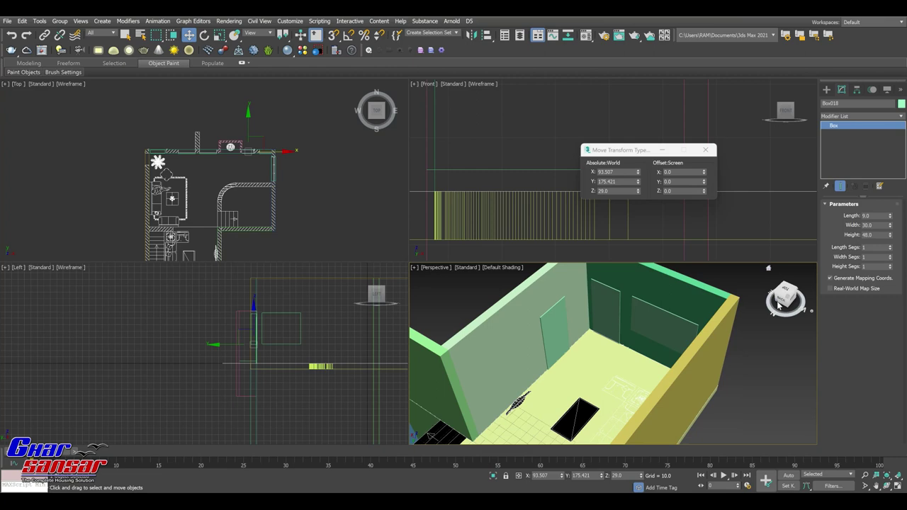
{"action": "left_click", "coordinate": [777, 306]}
{"action": "middle_click_drag", "start_coordinate": [607, 355], "coordinate": [591, 333], "text": "alt"}
Step: Maximize the Top viewport so the floor plan fills the modelling area
{"action": "middle_click_drag", "start_coordinate": [324, 202], "coordinate": [328, 179]}
{"action": "scroll", "coordinate": [285, 208], "scroll_direction": "down", "scroll_amount": 2}
{"action": "scroll", "coordinate": [285, 208], "scroll_direction": "down", "scroll_amount": 1}
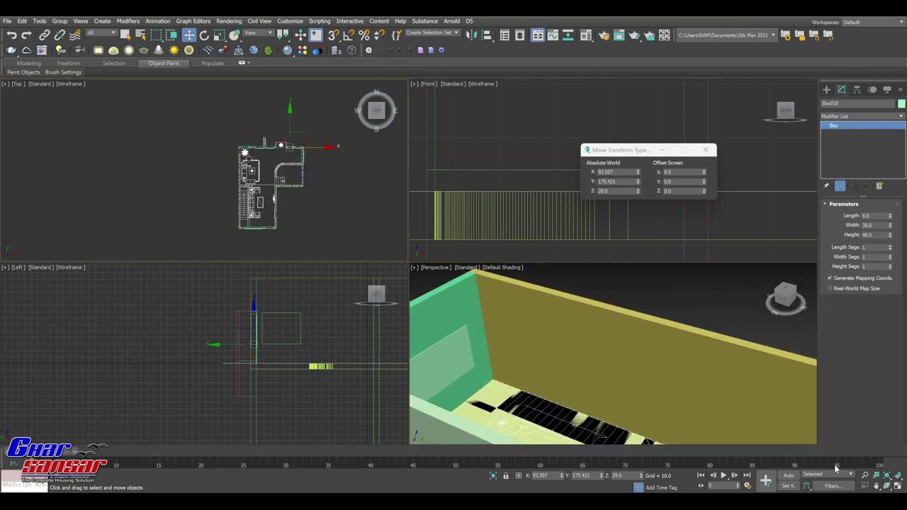
{"action": "left_click", "coordinate": [897, 486]}
{"action": "scroll", "coordinate": [486, 296], "scroll_direction": "up", "scroll_amount": 8}
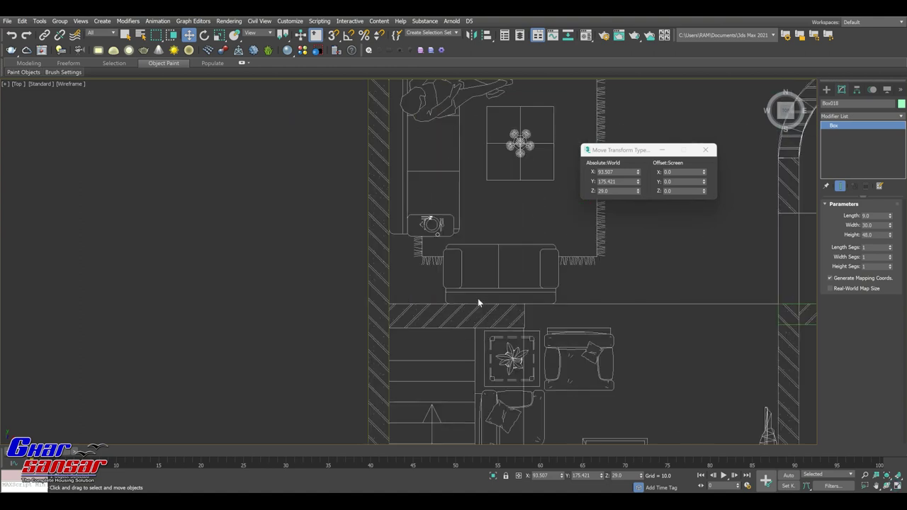
Step: With snaps on, draw Box019 (10.5 by 58.5) over the hatched wall strip above the stair
{"action": "left_click", "coordinate": [826, 90]}
{"action": "left_click", "coordinate": [836, 103]}
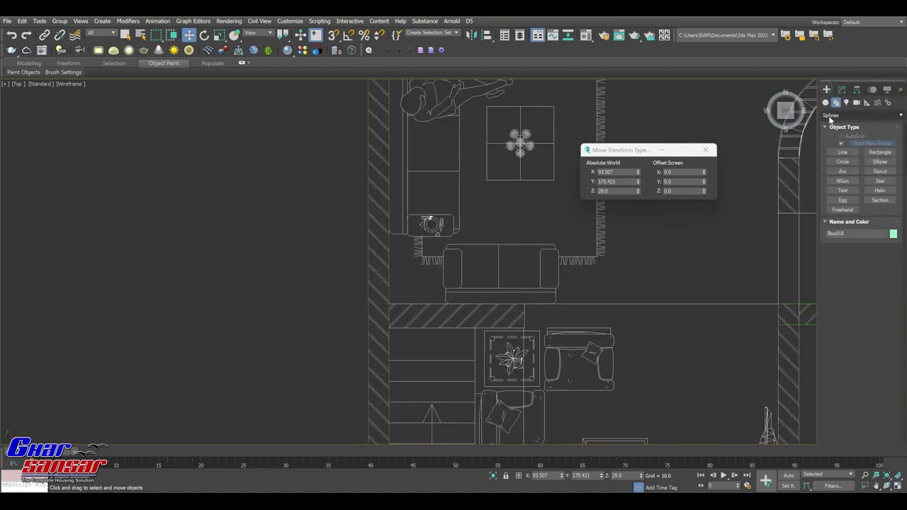
{"action": "left_click", "coordinate": [826, 102]}
{"action": "left_click", "coordinate": [861, 115]}
{"action": "left_click", "coordinate": [850, 125]}
{"action": "left_click", "coordinate": [843, 145]}
{"action": "scroll", "coordinate": [451, 331], "scroll_direction": "up", "scroll_amount": 3}
{"action": "left_click", "coordinate": [333, 34]}
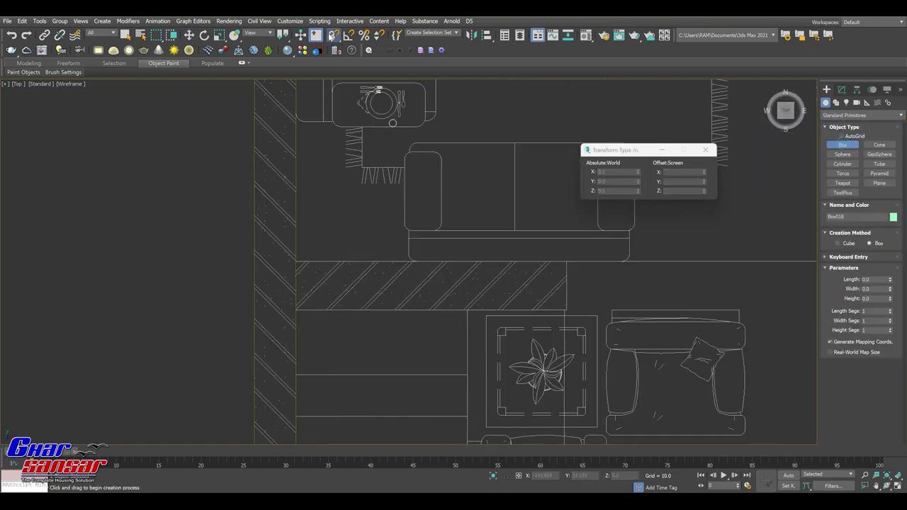
{"action": "left_click_drag", "start_coordinate": [296, 261], "coordinate": [567, 309]}
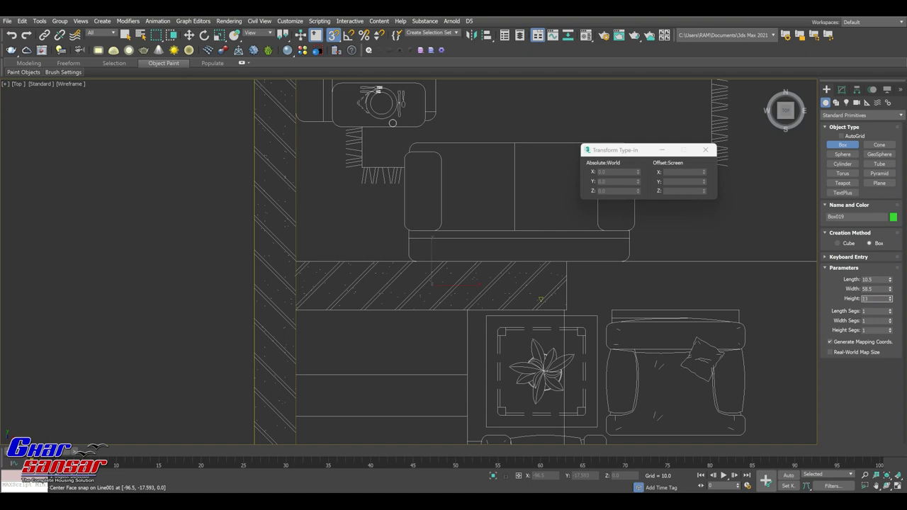
Step: Exit box creation and pan the plan to show the stair area and living-room wall
{"action": "scroll", "coordinate": [588, 334], "scroll_direction": "down", "scroll_amount": 3}
{"action": "middle_click_drag", "start_coordinate": [503, 294], "coordinate": [471, 247]}
{"action": "key", "text": "w"}
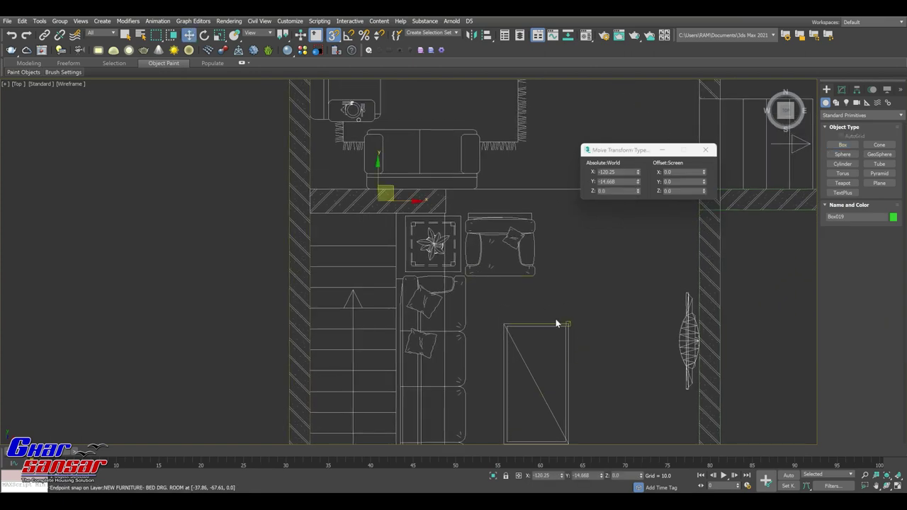
{"action": "middle_click_drag", "start_coordinate": [557, 320], "coordinate": [531, 261]}
{"action": "scroll", "coordinate": [531, 261], "scroll_direction": "down", "scroll_amount": 2}
{"action": "middle_click_drag", "start_coordinate": [512, 320], "coordinate": [496, 245]}
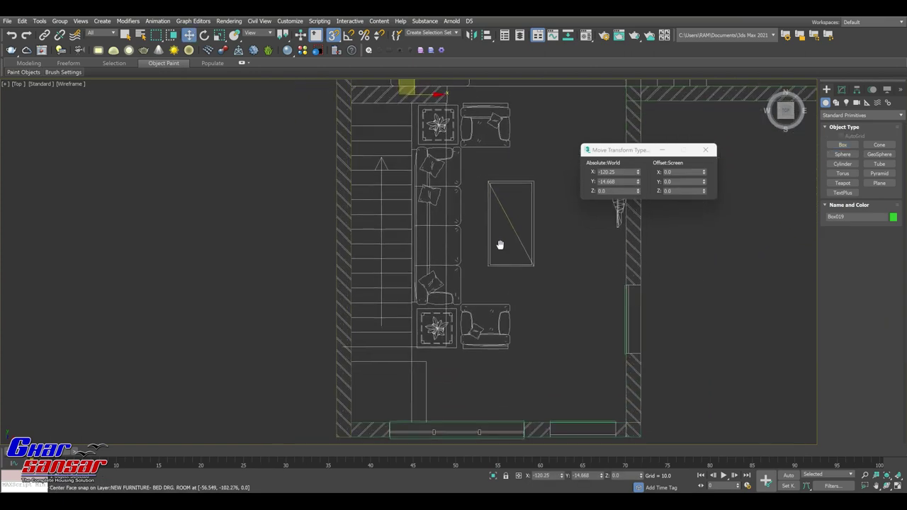
{"action": "mouse_move", "coordinate": [473, 336]}
{"action": "middle_mouse_down"}
{"action": "mouse_move", "coordinate": [475, 317]}
{"action": "mouse_move", "coordinate": [477, 358]}
{"action": "middle_mouse_up"}
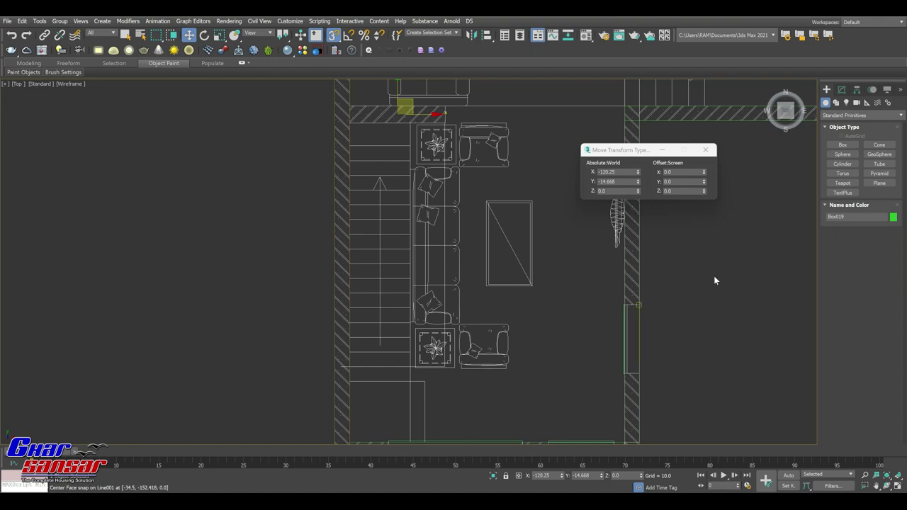
{"action": "left_click", "coordinate": [835, 118]}
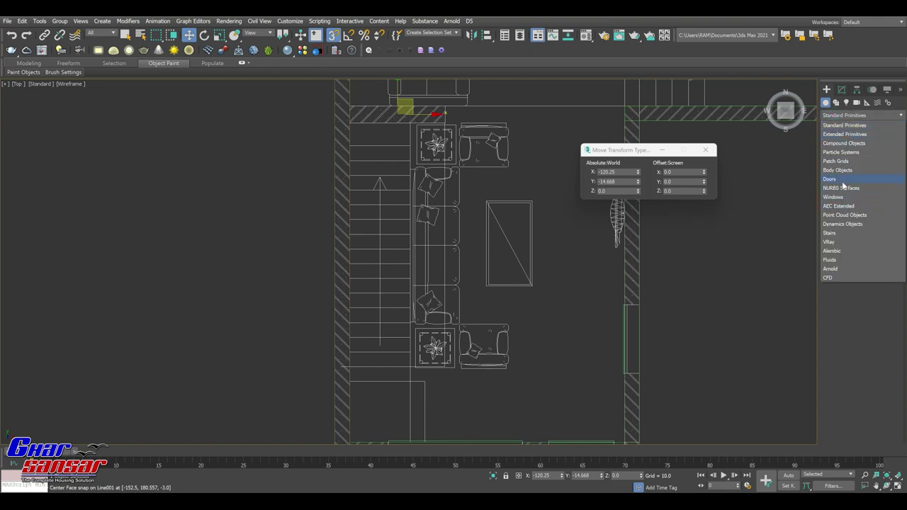
Step: Create a Straight Stair 158 long and 37 wide along the room's left wall
{"action": "left_click", "coordinate": [834, 232]}
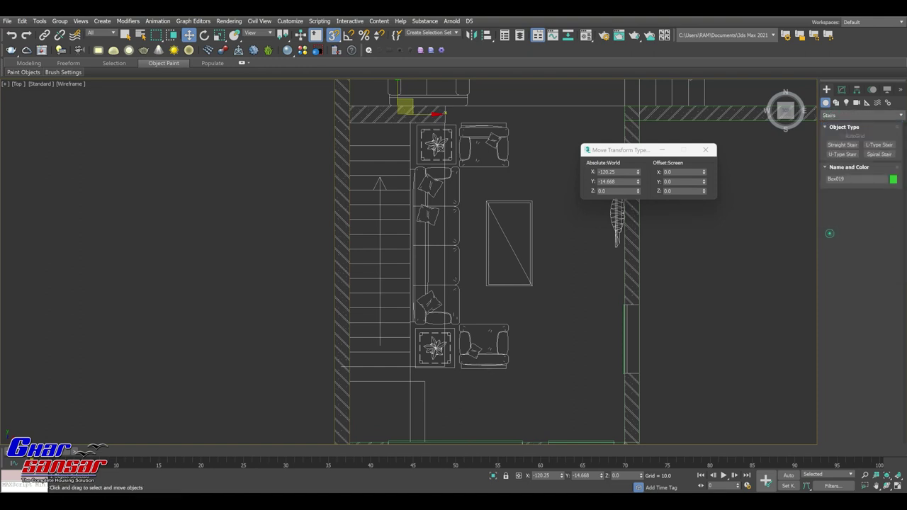
{"action": "left_click", "coordinate": [841, 147]}
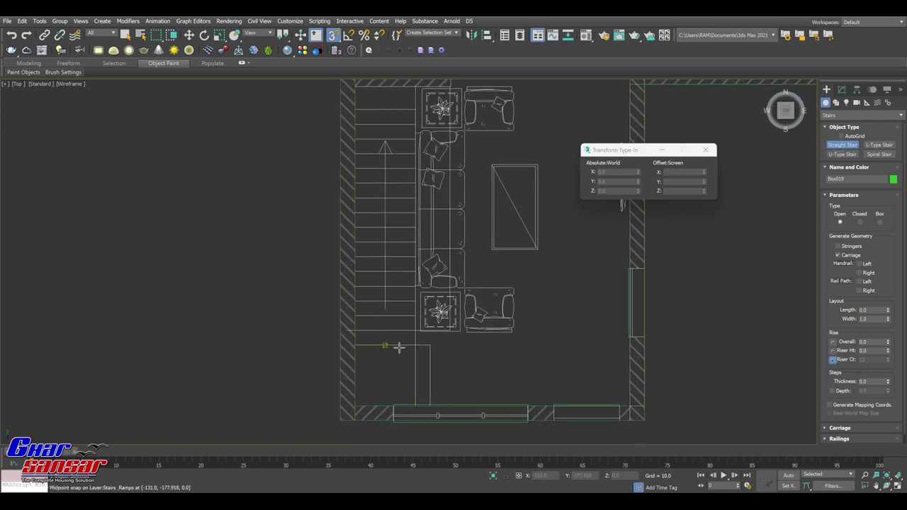
{"action": "left_click_drag", "start_coordinate": [415, 345], "coordinate": [412, 227]}
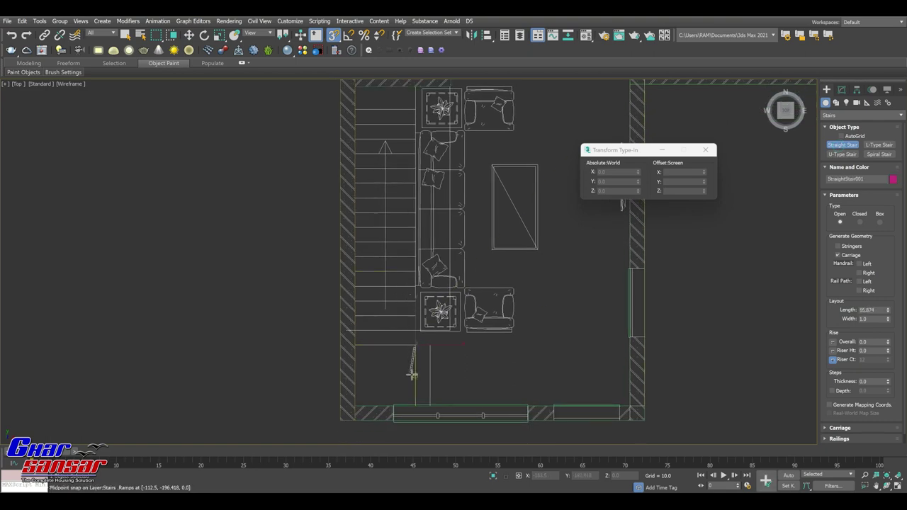
{"action": "scroll", "coordinate": [408, 370], "scroll_direction": "down", "scroll_amount": 2}
{"action": "left_click_drag", "start_coordinate": [412, 226], "coordinate": [414, 179]}
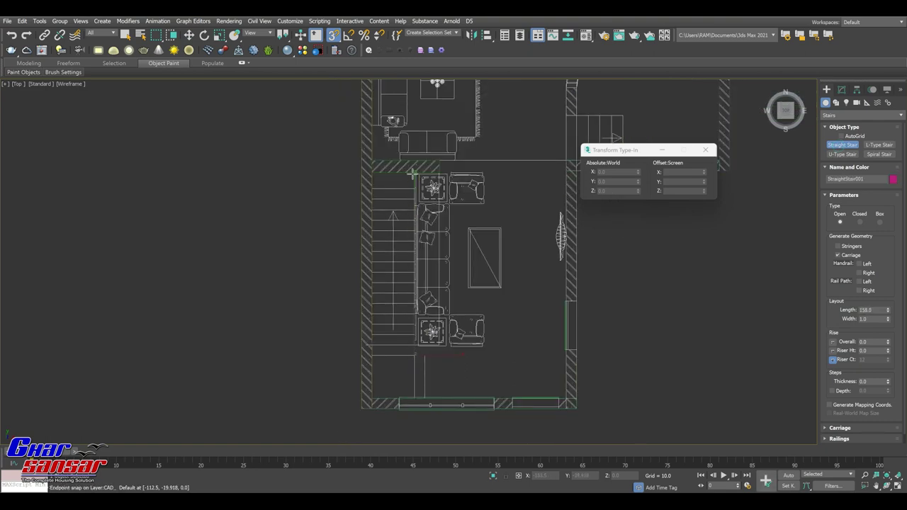
{"action": "left_click", "coordinate": [372, 175]}
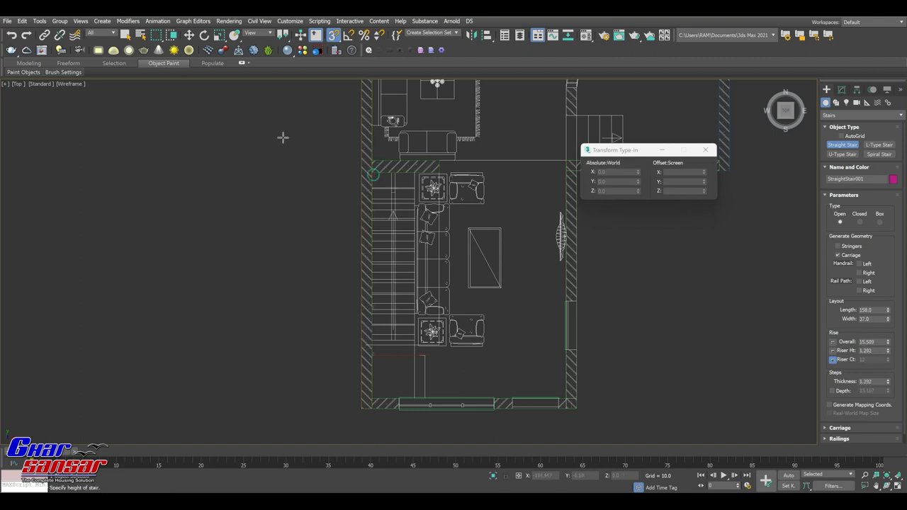
{"action": "left_click", "coordinate": [423, 273]}
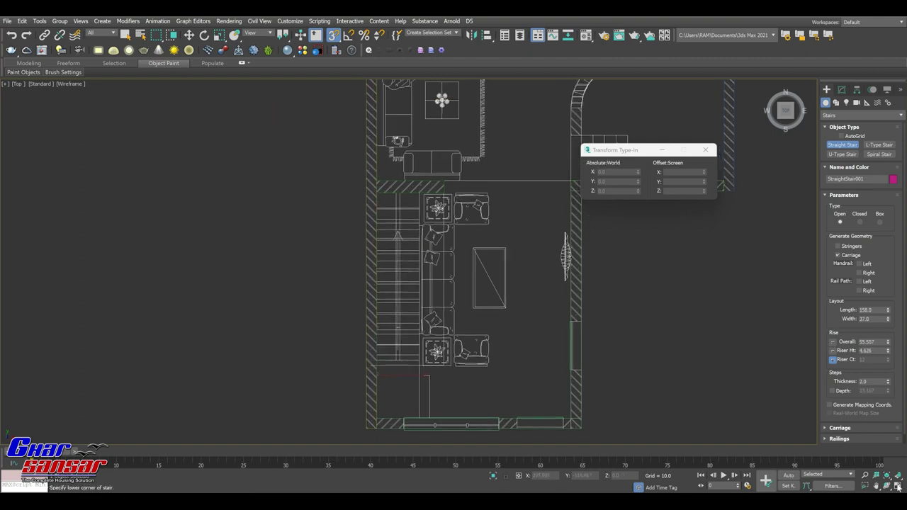
{"action": "key", "text": "alt+w"}
Step: Orbit and maximize the Perspective view on the stair, closing the Transform Type-In
{"action": "key", "text": "w"}
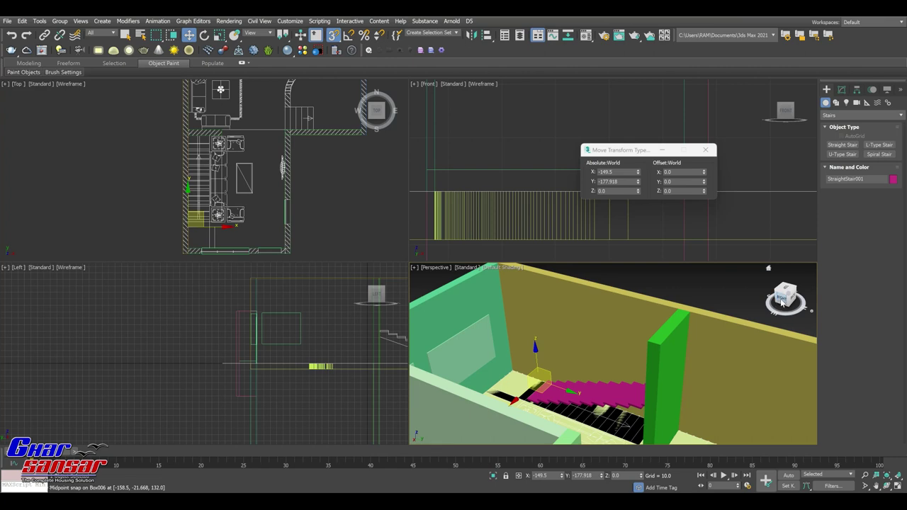
{"action": "left_click_drag", "start_coordinate": [783, 298], "coordinate": [686, 336]}
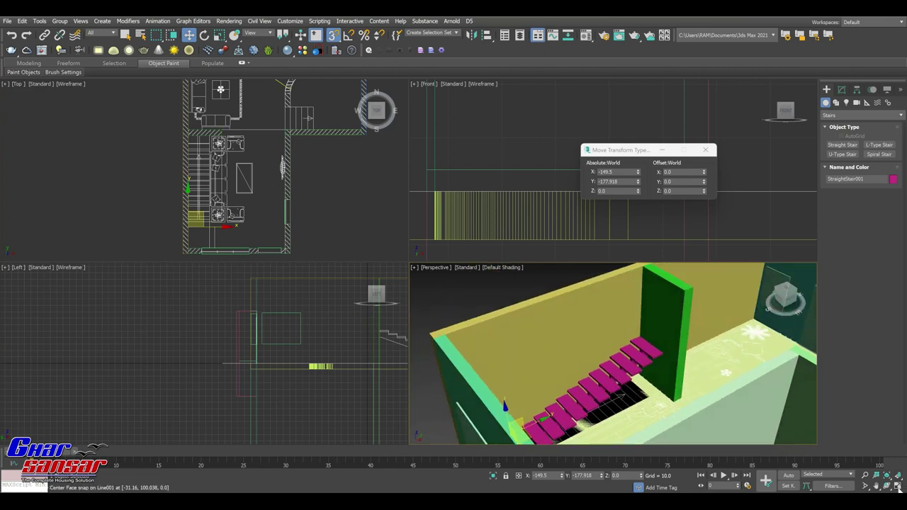
{"action": "left_click", "coordinate": [897, 486]}
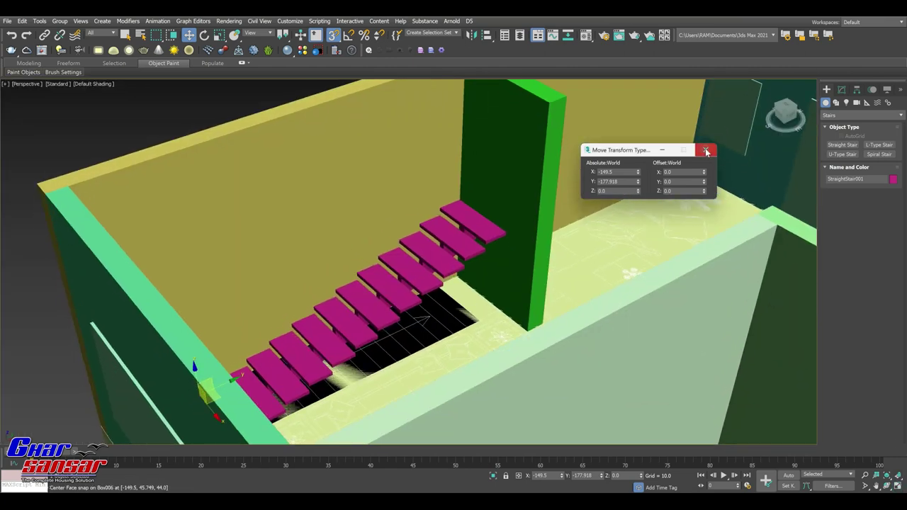
{"action": "left_click", "coordinate": [706, 152]}
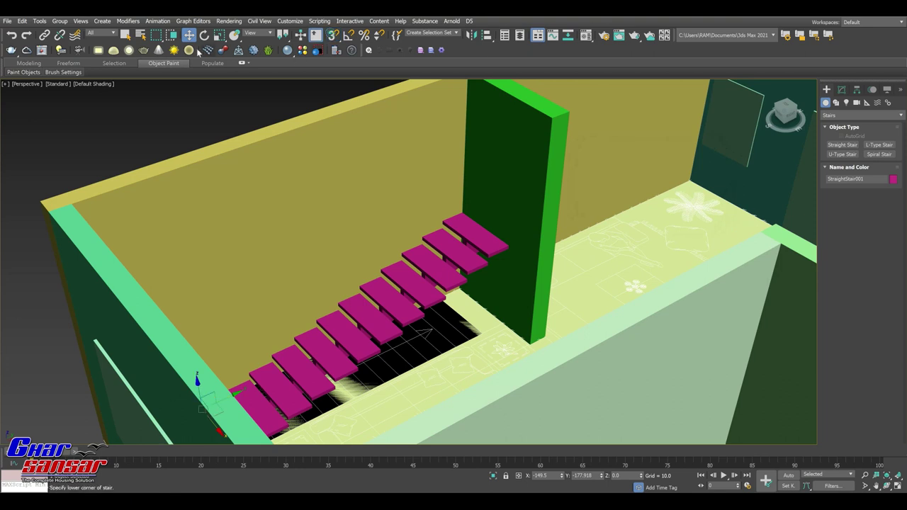
{"action": "left_click", "coordinate": [190, 37]}
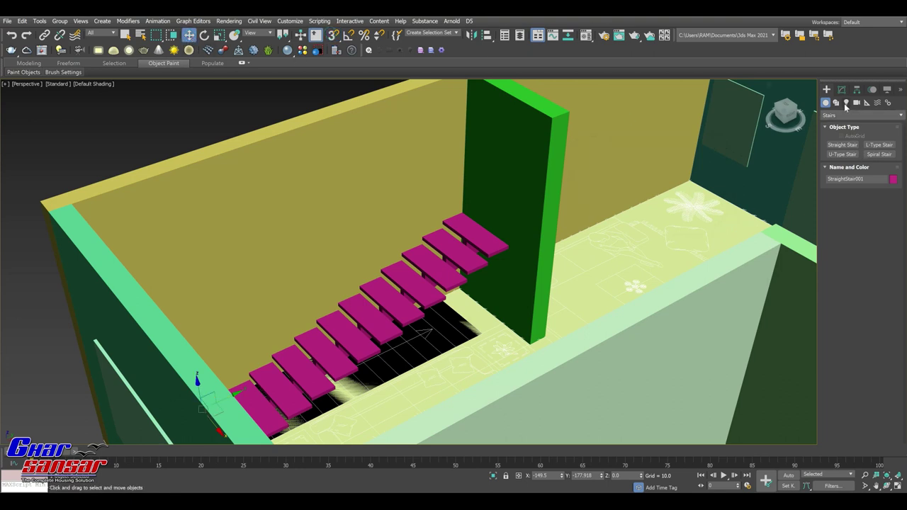
Step: Set the stair Type to Closed in the Modify panel and enter a riser height of 7.5
{"action": "left_click", "coordinate": [841, 90]}
{"action": "left_click", "coordinate": [861, 232]}
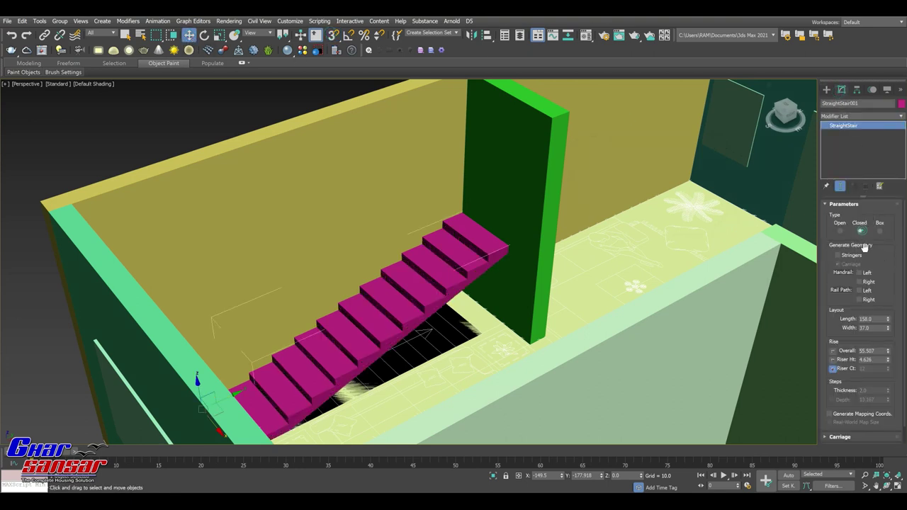
{"action": "left_click", "coordinate": [868, 319]}
{"action": "left_click", "coordinate": [866, 359]}
{"action": "type", "text": "7.5"}
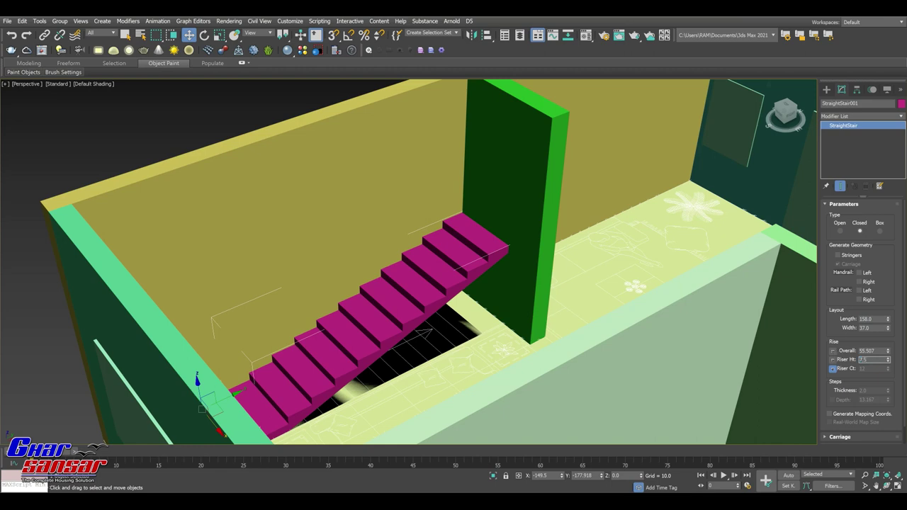
Step: Lock the riser height at 7.5 and give the stair 18 risers, rising 135
{"action": "key", "text": "Return"}
{"action": "left_click", "coordinate": [834, 360]}
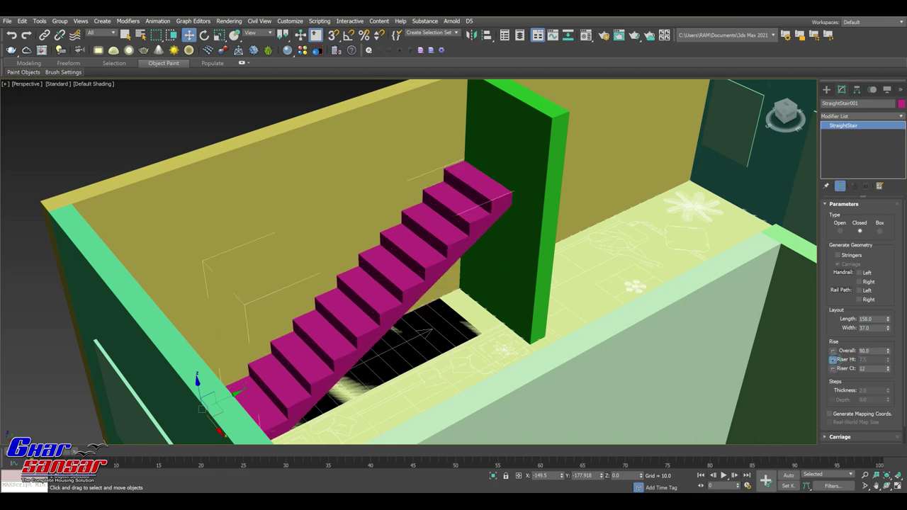
{"action": "left_click", "coordinate": [875, 369]}
{"action": "type", "text": "18"}
{"action": "key", "text": "Return"}
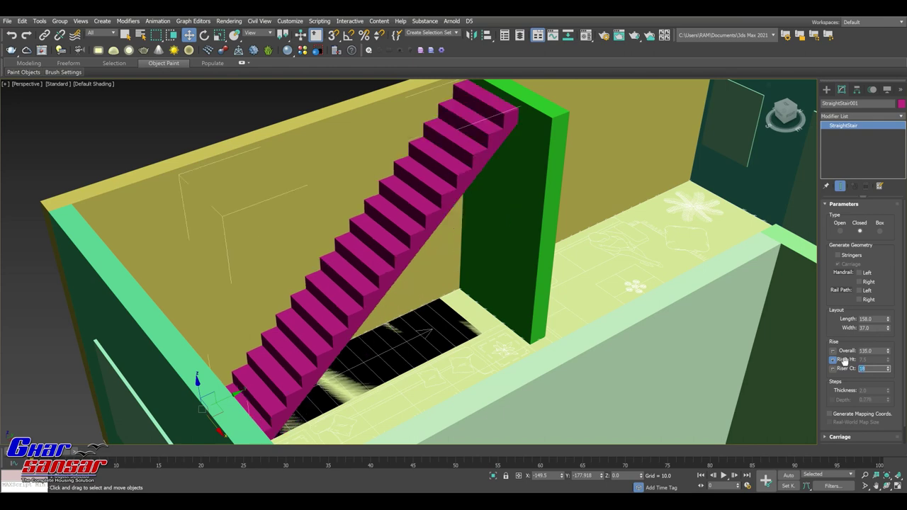
{"action": "mouse_move", "coordinate": [784, 114]}
{"action": "left_mouse_down"}
{"action": "mouse_move", "coordinate": [406, 253]}
{"action": "mouse_move", "coordinate": [295, 257]}
{"action": "left_mouse_up"}
{"action": "scroll", "coordinate": [296, 257], "scroll_direction": "down", "scroll_amount": 5}
{"action": "mouse_move", "coordinate": [500, 289]}
{"action": "middle_mouse_down", "text": "alt"}
{"action": "mouse_move", "coordinate": [415, 274]}
{"action": "mouse_move", "coordinate": [502, 278]}
{"action": "mouse_move", "coordinate": [444, 243]}
{"action": "middle_mouse_up", "text": "alt"}
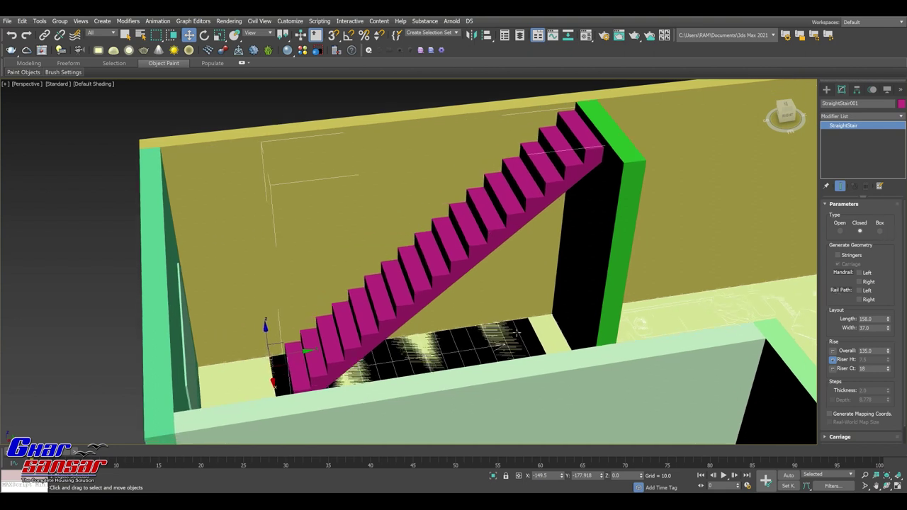
{"action": "middle_click_drag", "start_coordinate": [464, 412], "coordinate": [462, 389]}
Step: Raise the stair to Z 15 using the Move Type-In
{"action": "right_click", "coordinate": [190, 37]}
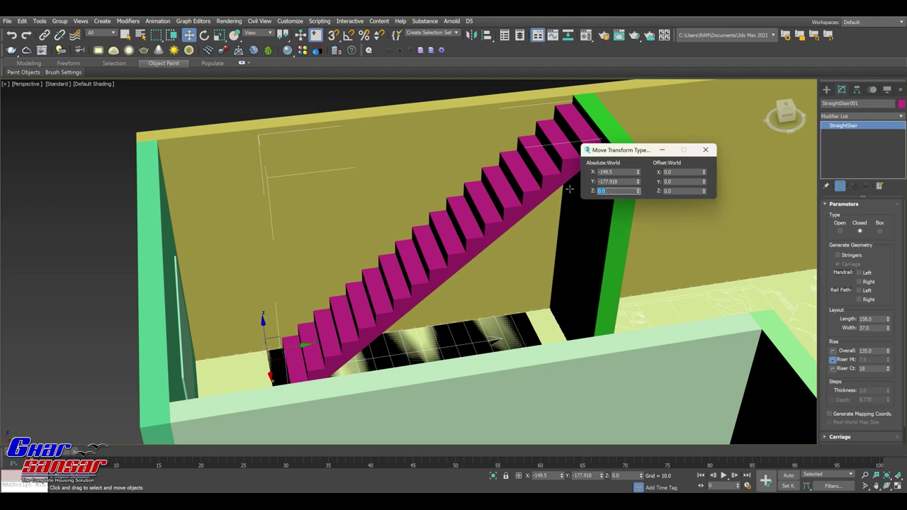
{"action": "type", "text": "15"}
{"action": "key", "text": "Return"}
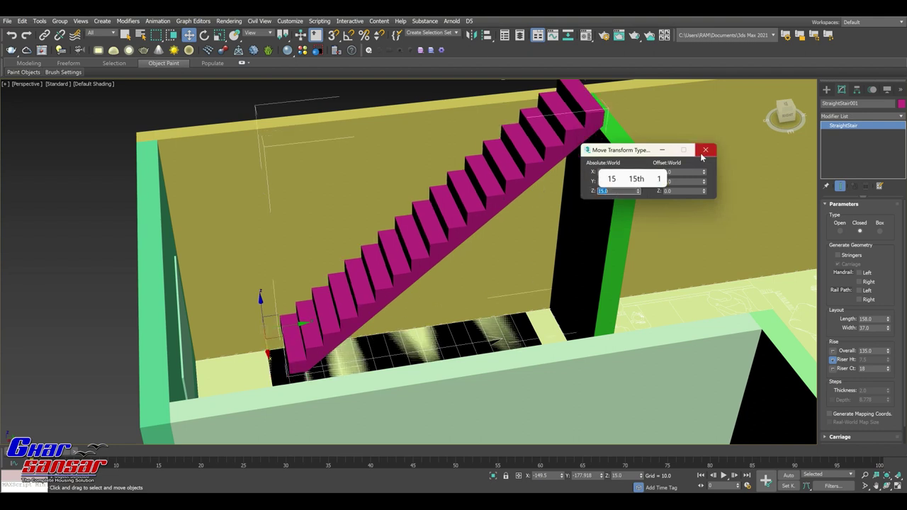
{"action": "left_click", "coordinate": [705, 149]}
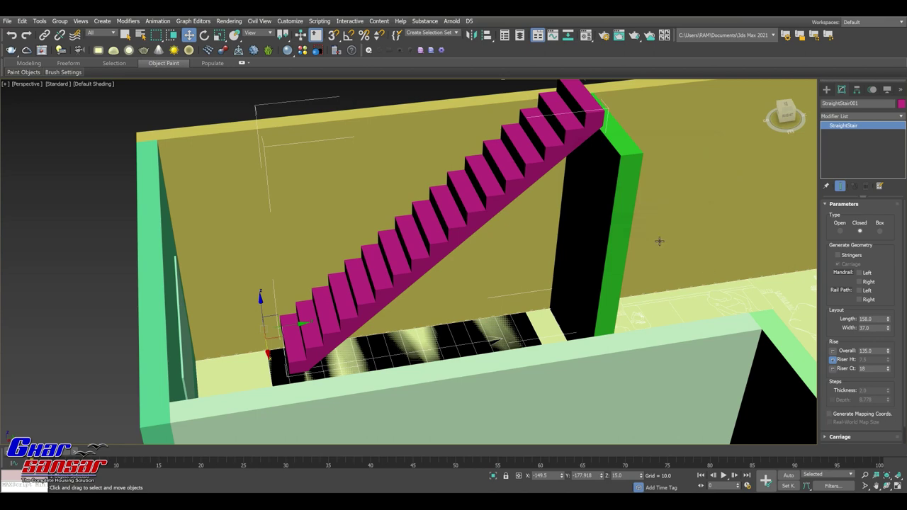
{"action": "left_click", "coordinate": [898, 485]}
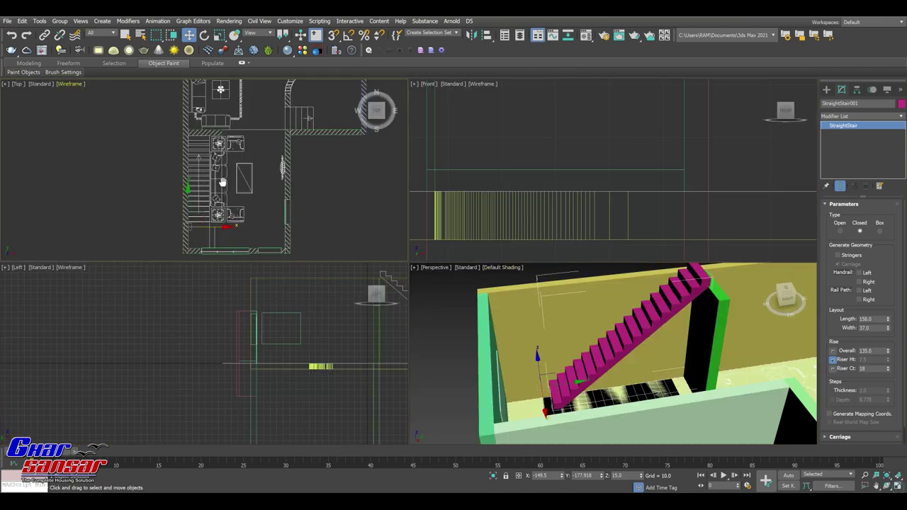
Step: Maximize the Top view and move the stair down into place in the plan
{"action": "middle_click_drag", "start_coordinate": [208, 244], "coordinate": [213, 221]}
{"action": "scroll", "coordinate": [214, 220], "scroll_direction": "up", "scroll_amount": 2}
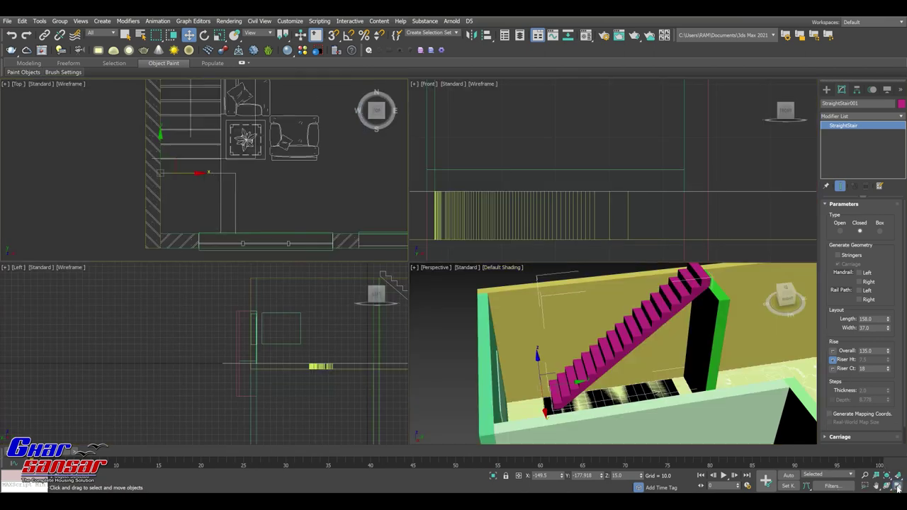
{"action": "left_click", "coordinate": [898, 487]}
{"action": "scroll", "coordinate": [397, 258], "scroll_direction": "up", "scroll_amount": 2}
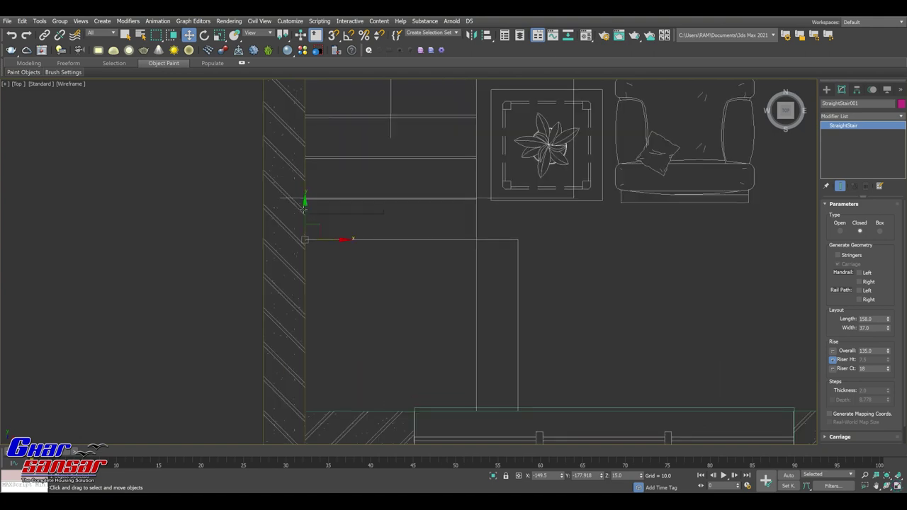
{"action": "left_click_drag", "start_coordinate": [304, 206], "coordinate": [316, 289]}
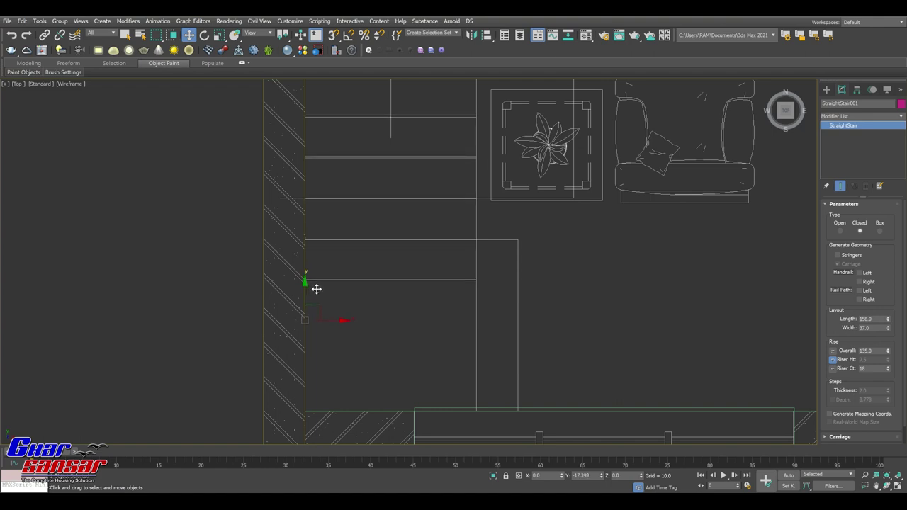
{"action": "left_click_drag", "start_coordinate": [316, 289], "coordinate": [316, 290]}
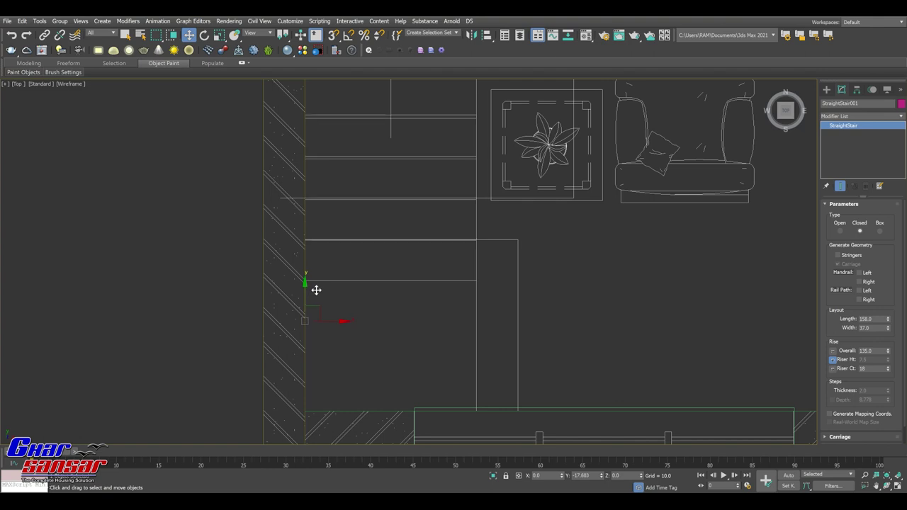
{"action": "scroll", "coordinate": [316, 290], "scroll_direction": "down", "scroll_amount": 5}
{"action": "scroll", "coordinate": [376, 199], "scroll_direction": "up", "scroll_amount": 2}
{"action": "scroll", "coordinate": [367, 166], "scroll_direction": "up", "scroll_amount": 3}
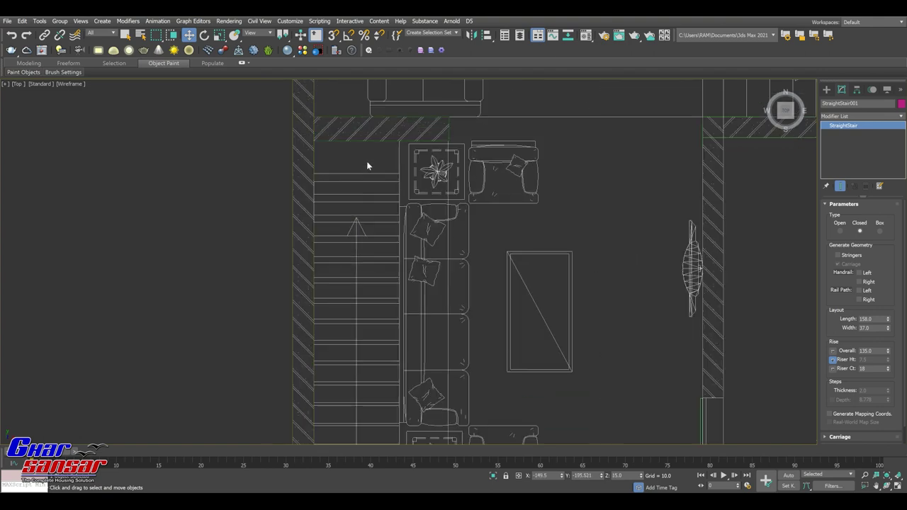
{"action": "scroll", "coordinate": [367, 166], "scroll_direction": "up", "scroll_amount": 2}
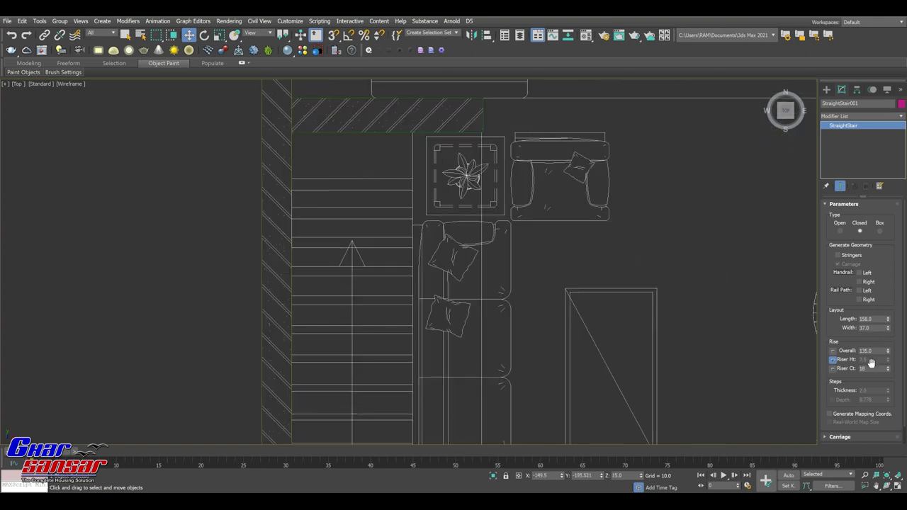
Step: Try 20 risers and nudge the stair slightly up in the plan
{"action": "type", "text": "20"}
{"action": "key", "text": "Return"}
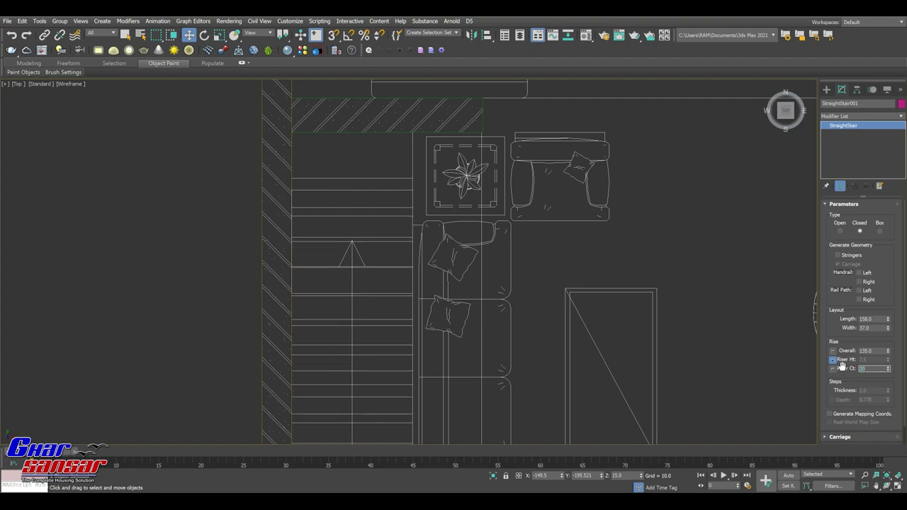
{"action": "middle_click_drag", "start_coordinate": [482, 369], "coordinate": [473, 255]}
{"action": "scroll", "coordinate": [472, 251], "scroll_direction": "down", "scroll_amount": 2}
{"action": "scroll", "coordinate": [471, 252], "scroll_direction": "down", "scroll_amount": 2}
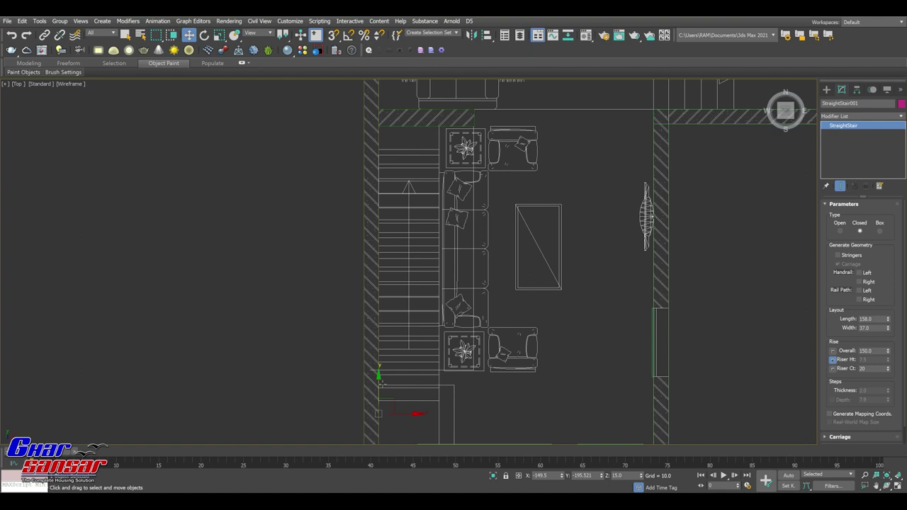
{"action": "left_click_drag", "start_coordinate": [379, 380], "coordinate": [381, 377]}
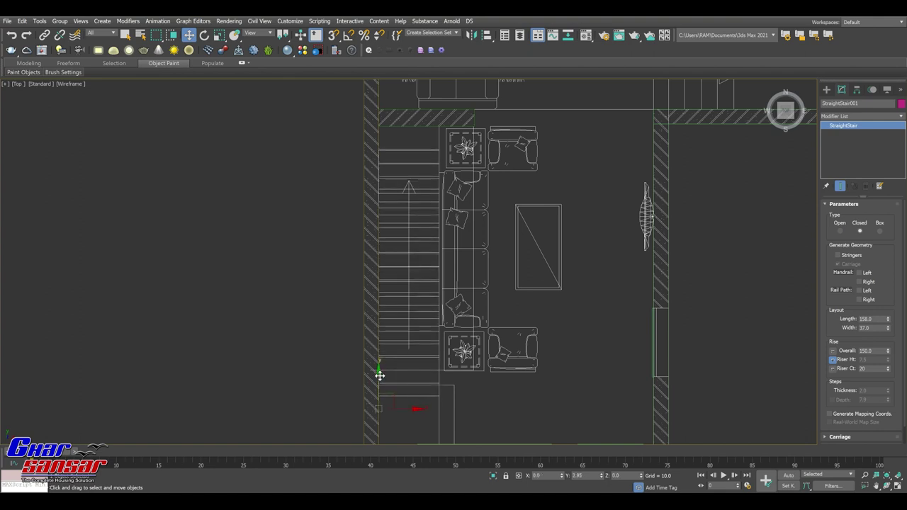
{"action": "scroll", "coordinate": [853, 403], "scroll_direction": "down", "scroll_amount": 2}
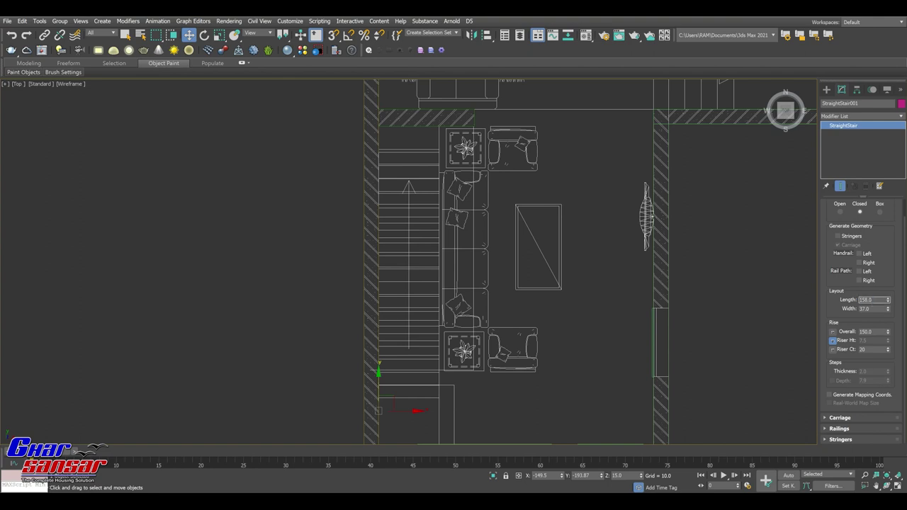
{"action": "type", "text": "200"}
Step: Set the stair length to 180 and test riser counts of 18 and 17
{"action": "key", "text": "Return"}
{"action": "type", "text": "0"}
{"action": "key", "text": "Return"}
{"action": "double_click", "coordinate": [866, 350]}
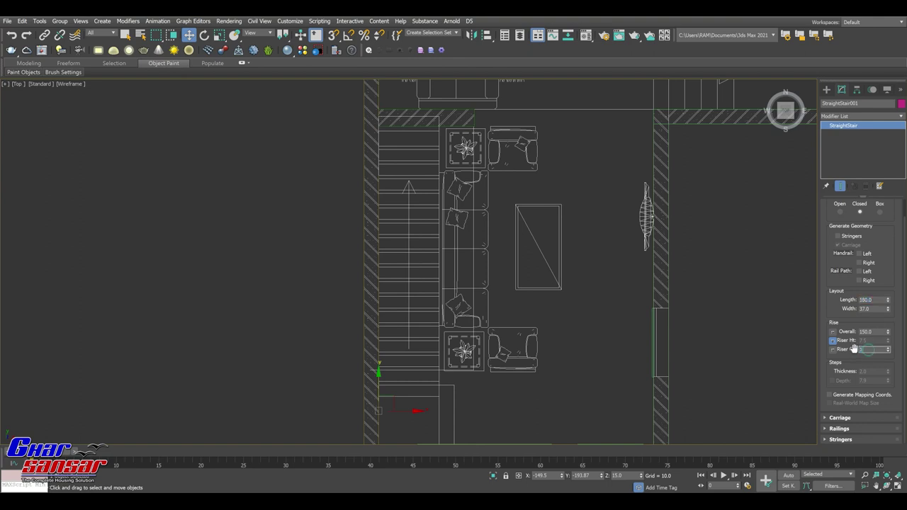
{"action": "type", "text": "18"}
{"action": "key", "text": "Return"}
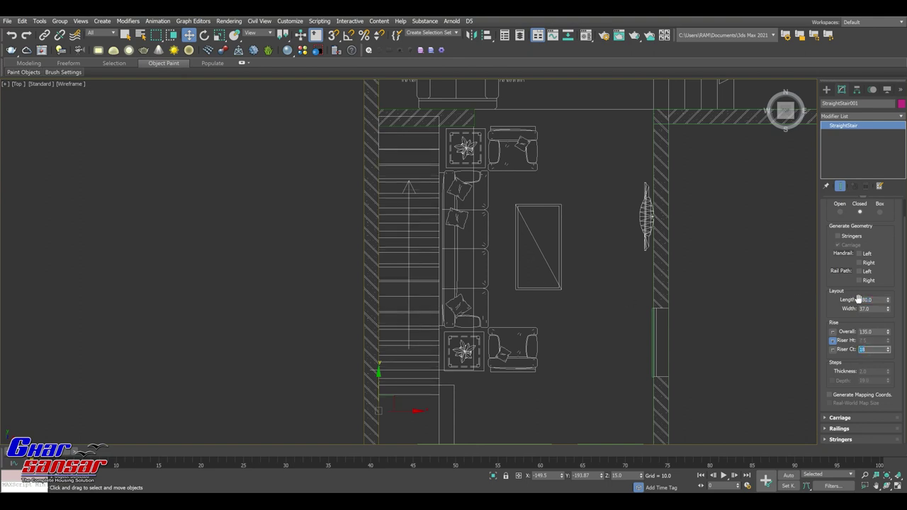
{"action": "double_click", "coordinate": [866, 300]}
{"action": "type", "text": "0"}
{"action": "double_click", "coordinate": [868, 350]}
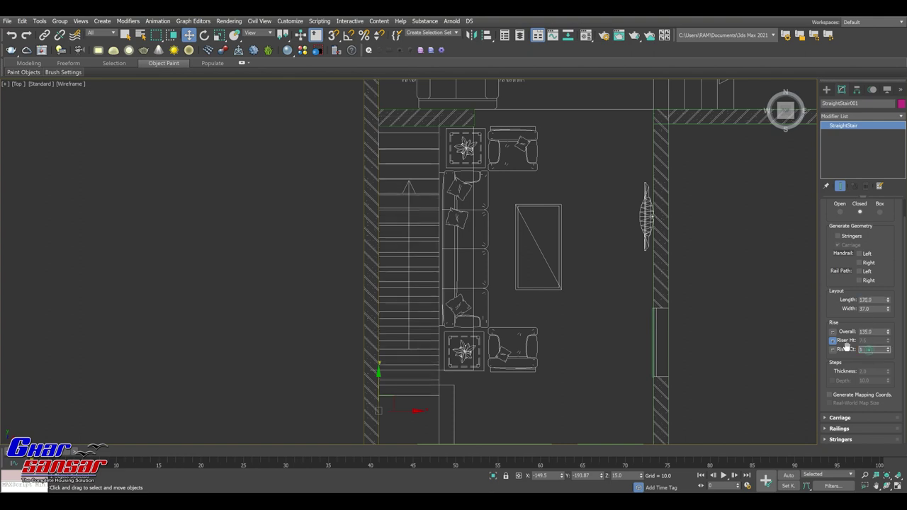
{"action": "type", "text": "7"}
{"action": "key", "text": "Return"}
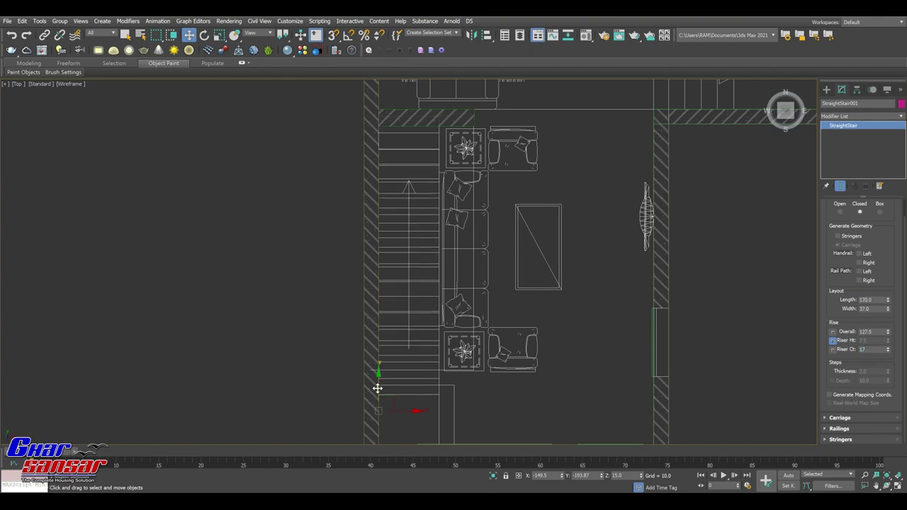
Step: Nudge the stair down and settle on length 180 with 18 risers rising 135
{"action": "left_click_drag", "start_coordinate": [378, 379], "coordinate": [380, 384]}
{"action": "middle_click_drag", "start_coordinate": [418, 365], "coordinate": [418, 372]}
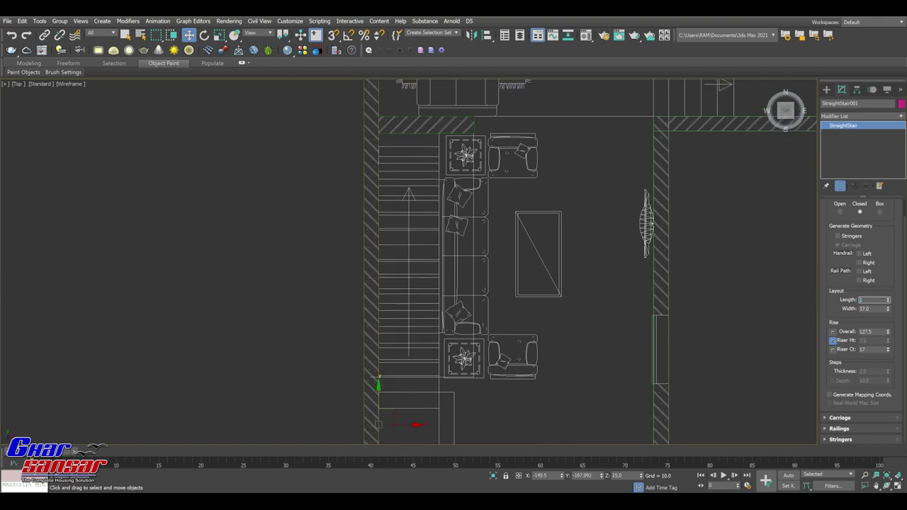
{"action": "type", "text": "80"}
{"action": "key", "text": "Return"}
{"action": "double_click", "coordinate": [872, 350]}
{"action": "type", "text": "18"}
{"action": "key", "text": "Return"}
{"action": "left_click", "coordinate": [891, 487]}
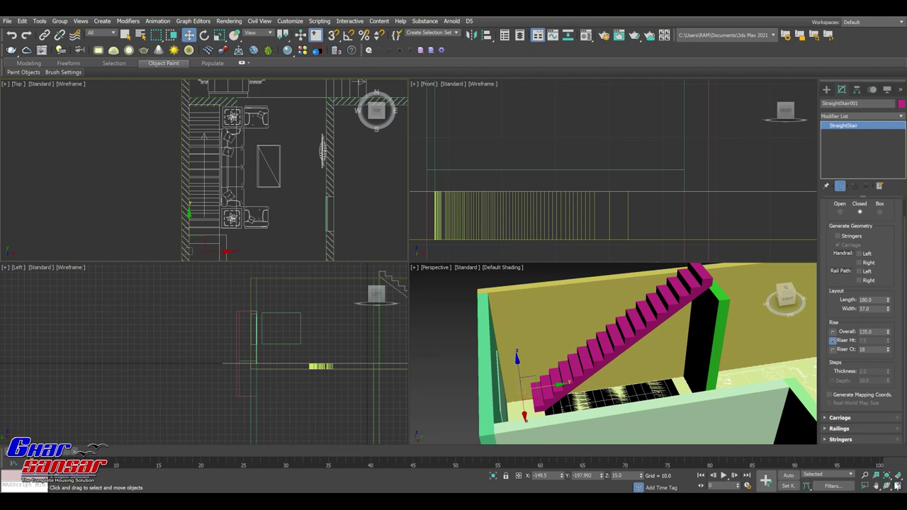
Step: In the maximized Top view, draw a snapped box from the stair-base corners, 36.926 by 37
{"action": "middle_click_drag", "start_coordinate": [622, 369], "coordinate": [619, 377], "text": "alt"}
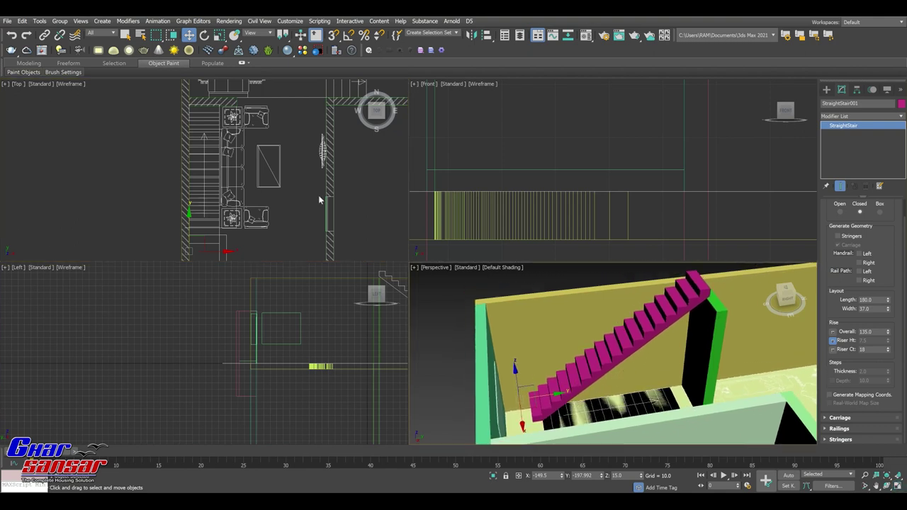
{"action": "scroll", "coordinate": [272, 128], "scroll_direction": "up", "scroll_amount": 3}
{"action": "scroll", "coordinate": [335, 244], "scroll_direction": "up", "scroll_amount": 3}
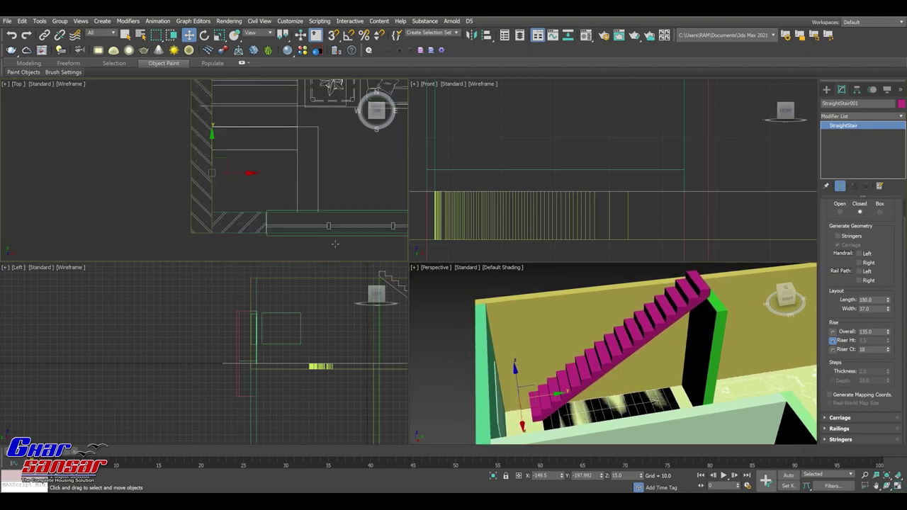
{"action": "left_click", "coordinate": [899, 486]}
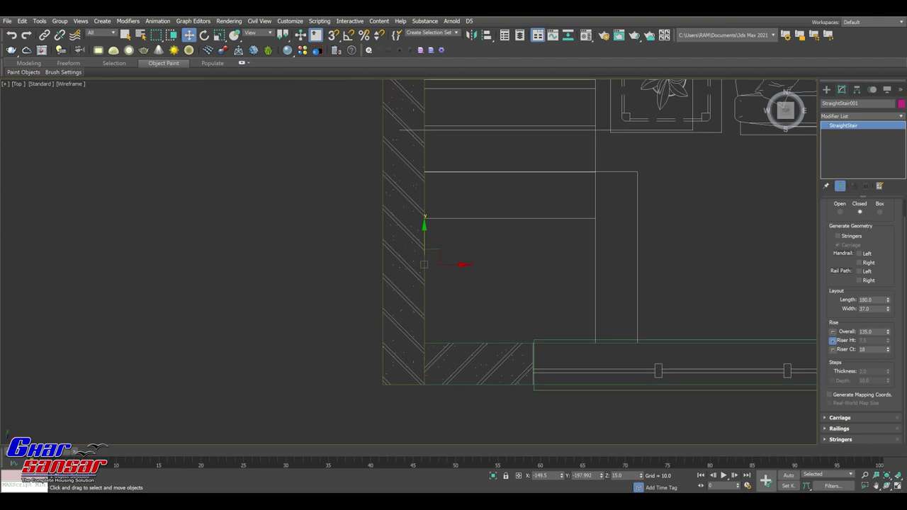
{"action": "left_click", "coordinate": [826, 89]}
{"action": "left_click", "coordinate": [861, 115]}
{"action": "left_click", "coordinate": [847, 122]}
{"action": "left_click", "coordinate": [850, 147]}
{"action": "middle_click_drag", "start_coordinate": [470, 298], "coordinate": [392, 107]}
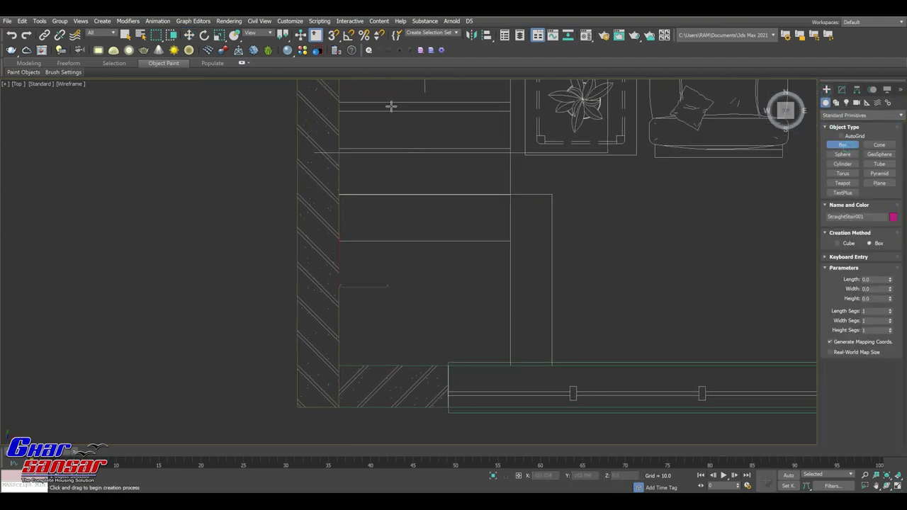
{"action": "left_click", "coordinate": [334, 35]}
{"action": "left_click_drag", "start_coordinate": [338, 194], "coordinate": [509, 365]}
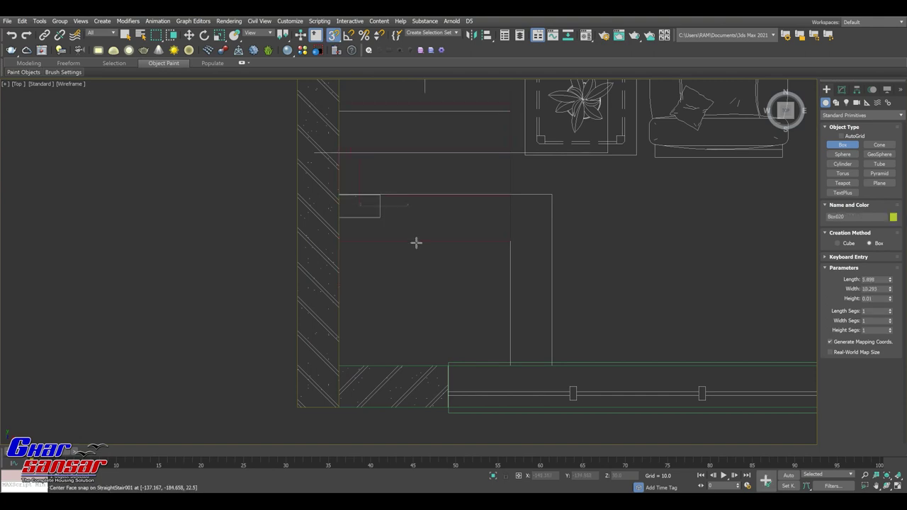
{"action": "left_click", "coordinate": [510, 365]}
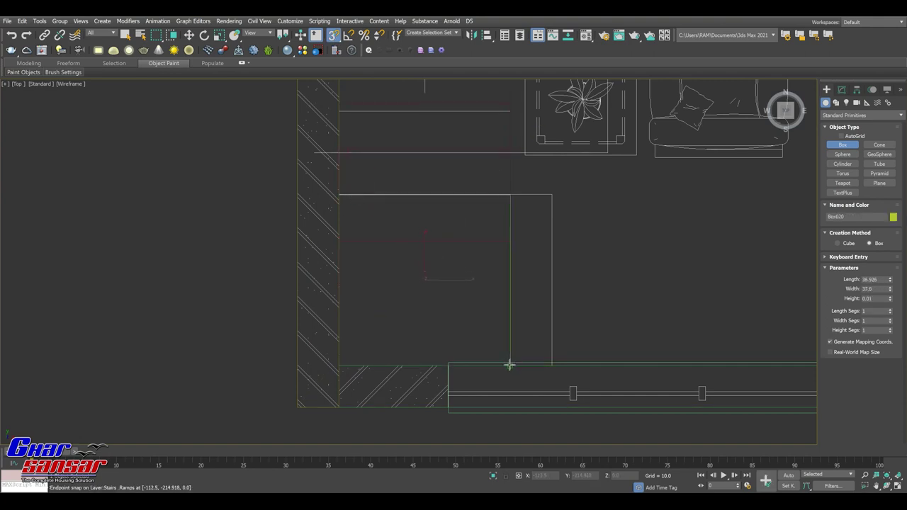
{"action": "left_click", "coordinate": [484, 314]}
Step: Set Box020's height to 15 and return to the four-viewport layout
{"action": "double_click", "coordinate": [870, 298]}
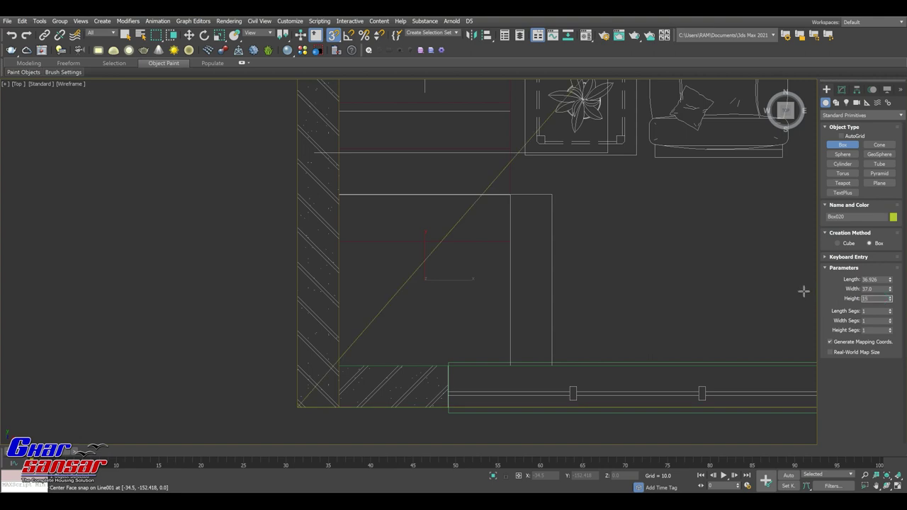
{"action": "key", "text": "Return"}
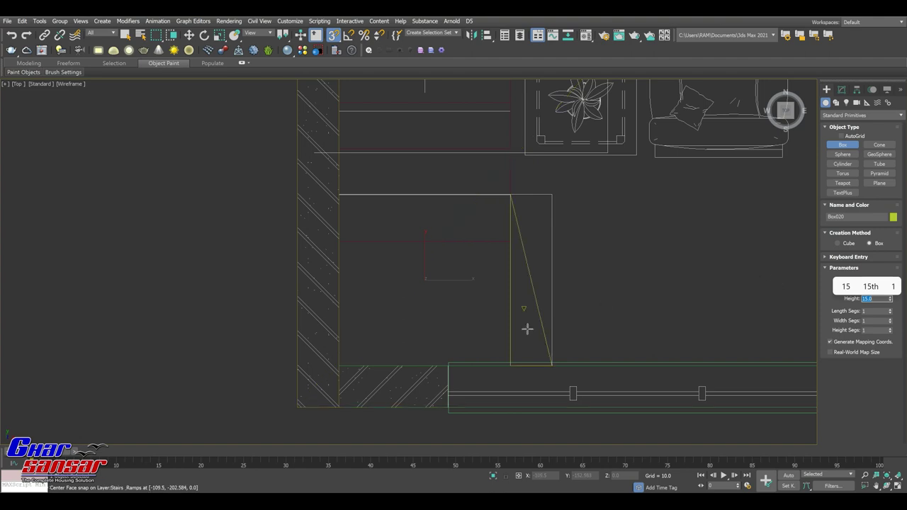
{"action": "scroll", "coordinate": [584, 328], "scroll_direction": "up", "scroll_amount": 2}
{"action": "scroll", "coordinate": [582, 348], "scroll_direction": "down", "scroll_amount": 1}
{"action": "scroll", "coordinate": [526, 298], "scroll_direction": "down", "scroll_amount": 2}
{"action": "scroll", "coordinate": [531, 320], "scroll_direction": "down", "scroll_amount": 2}
{"action": "scroll", "coordinate": [526, 305], "scroll_direction": "down", "scroll_amount": 2}
{"action": "mouse_move", "coordinate": [527, 304]}
{"action": "middle_mouse_down"}
{"action": "mouse_move", "coordinate": [533, 356]}
{"action": "mouse_move", "coordinate": [573, 338]}
{"action": "middle_mouse_up"}
{"action": "scroll", "coordinate": [573, 335], "scroll_direction": "up", "scroll_amount": 2}
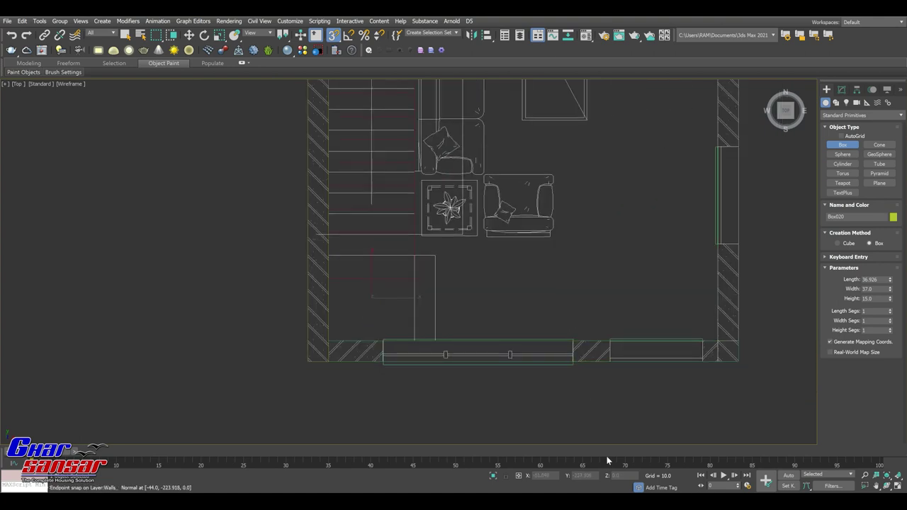
{"action": "middle_click_drag", "start_coordinate": [443, 354], "coordinate": [486, 363]}
{"action": "scroll", "coordinate": [482, 340], "scroll_direction": "up", "scroll_amount": 2}
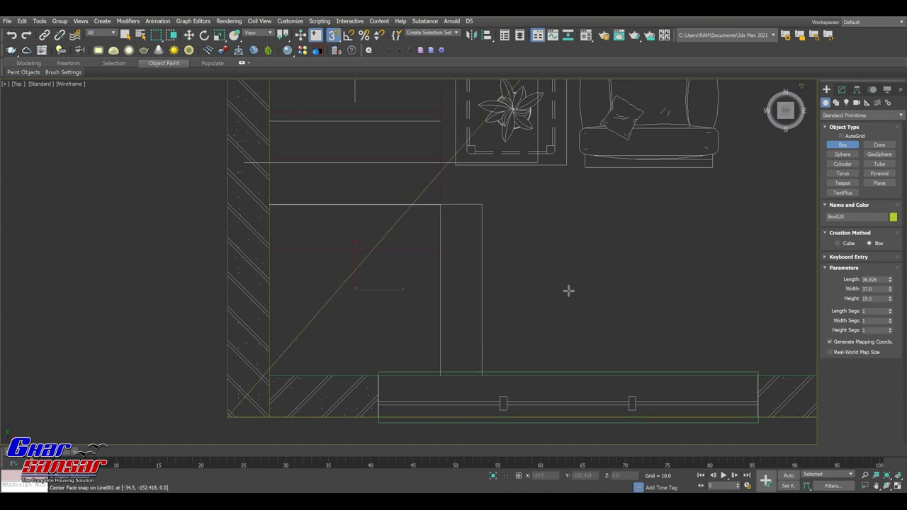
{"action": "left_click", "coordinate": [897, 486]}
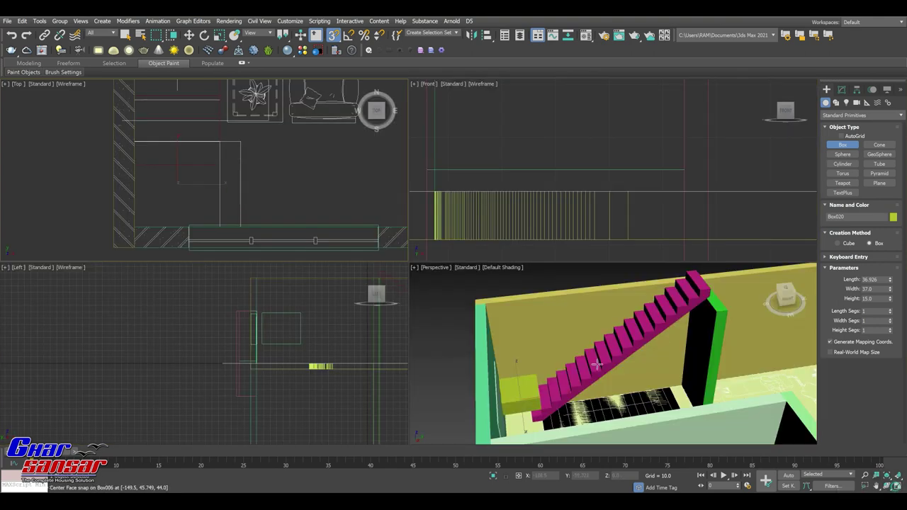
Step: Drop Box020 to floor level by entering Z 0 in Move Transform Type-In
{"action": "left_click", "coordinate": [898, 488]}
{"action": "scroll", "coordinate": [253, 347], "scroll_direction": "up", "scroll_amount": 5}
{"action": "scroll", "coordinate": [440, 340], "scroll_direction": "up", "scroll_amount": 2}
{"action": "scroll", "coordinate": [440, 327], "scroll_direction": "down", "scroll_amount": 3}
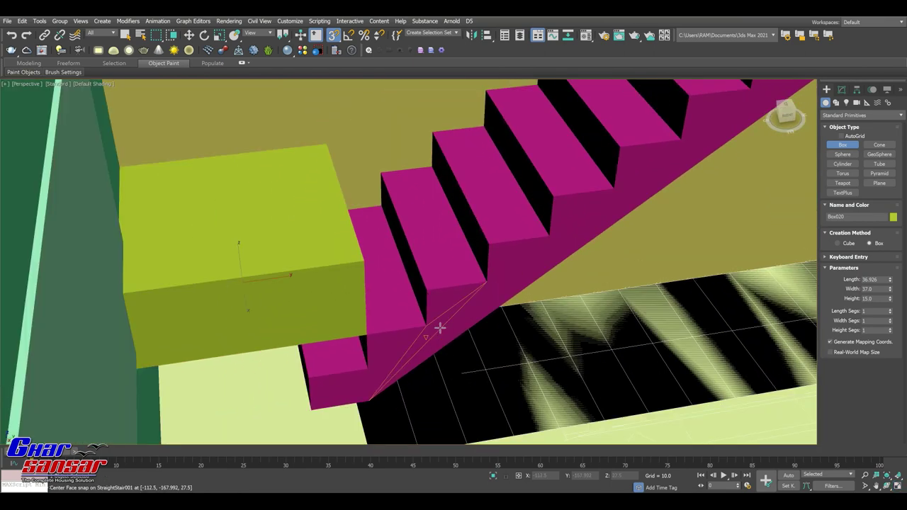
{"action": "key", "text": "w"}
{"action": "key", "text": "F12"}
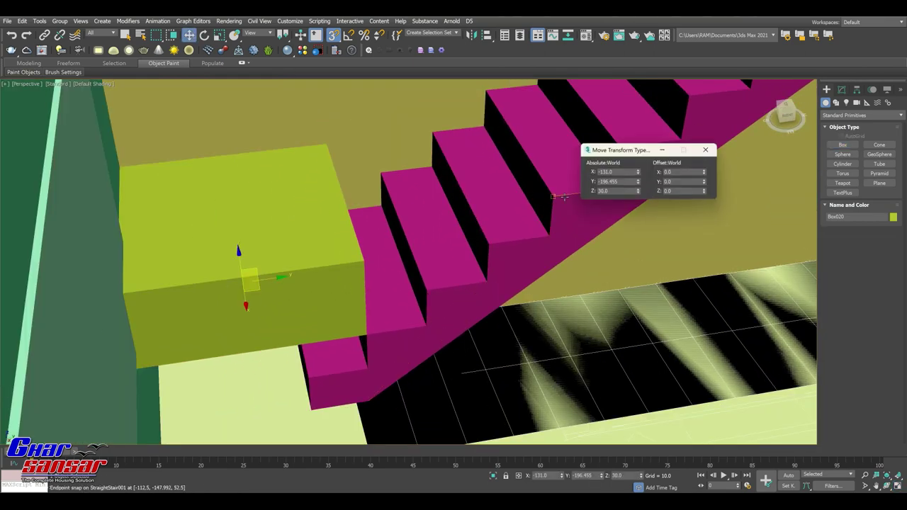
{"action": "double_click", "coordinate": [610, 191]}
{"action": "type", "text": "0"}
{"action": "key", "text": "Return"}
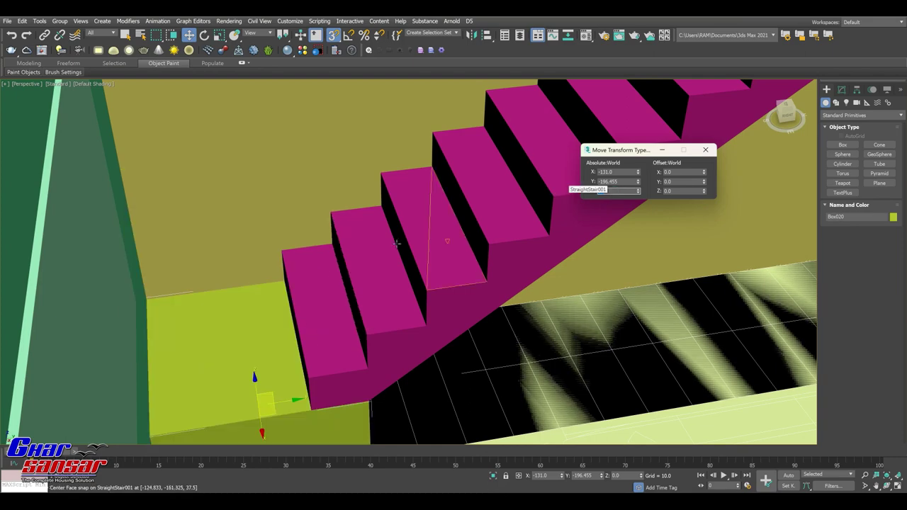
Step: Orbit around the stairs and Shift-drag the box along X to copy it
{"action": "middle_click_drag", "start_coordinate": [397, 243], "coordinate": [393, 177]}
{"action": "left_click", "coordinate": [706, 150]}
{"action": "mouse_move", "coordinate": [702, 149]}
{"action": "middle_mouse_down", "text": "alt"}
{"action": "mouse_move", "coordinate": [272, 229]}
{"action": "mouse_move", "coordinate": [312, 103]}
{"action": "middle_mouse_up", "text": "alt"}
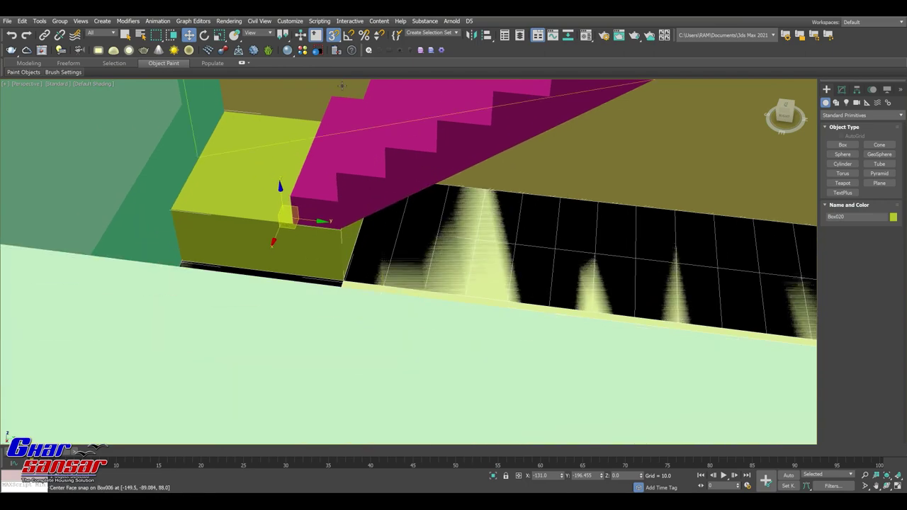
{"action": "mouse_move", "coordinate": [311, 104]}
{"action": "middle_mouse_down", "text": "alt"}
{"action": "mouse_move", "coordinate": [227, 179]}
{"action": "mouse_move", "coordinate": [319, 247]}
{"action": "middle_mouse_up", "text": "alt"}
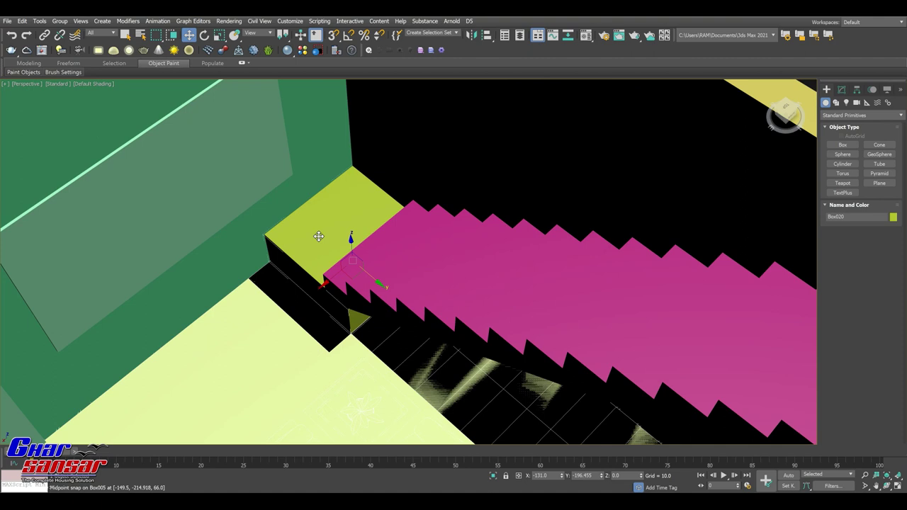
{"action": "left_click_drag", "start_coordinate": [319, 236], "coordinate": [275, 282], "text": "shift"}
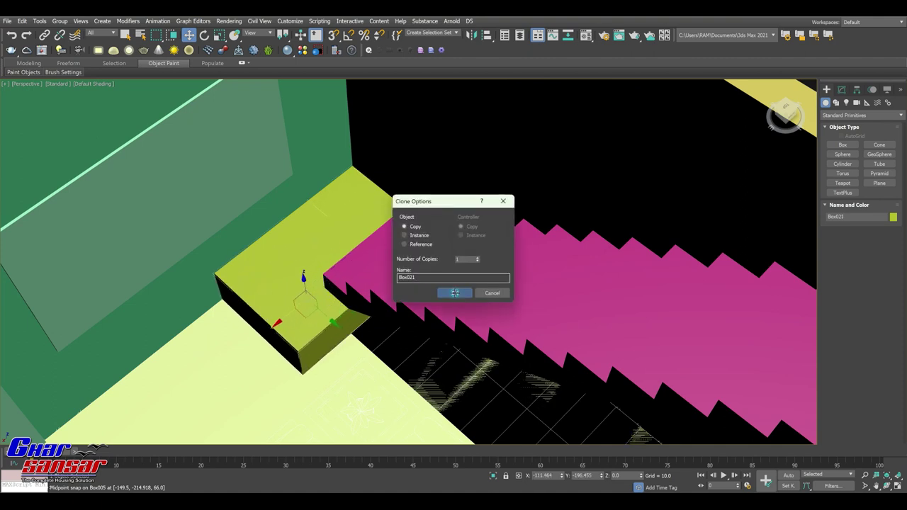
Step: Make Box021 an independent copy with width 11 and height 7.5
{"action": "left_click", "coordinate": [455, 292]}
{"action": "left_click", "coordinate": [842, 89]}
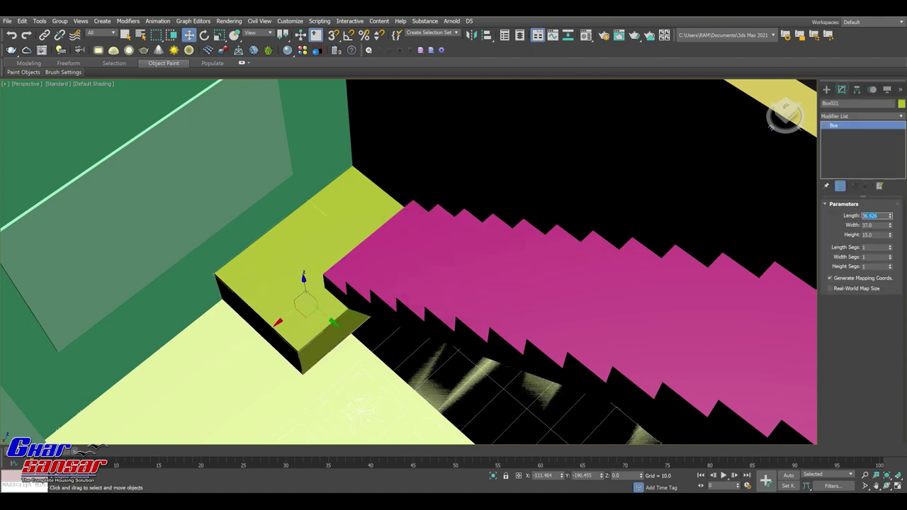
{"action": "key", "text": "Return"}
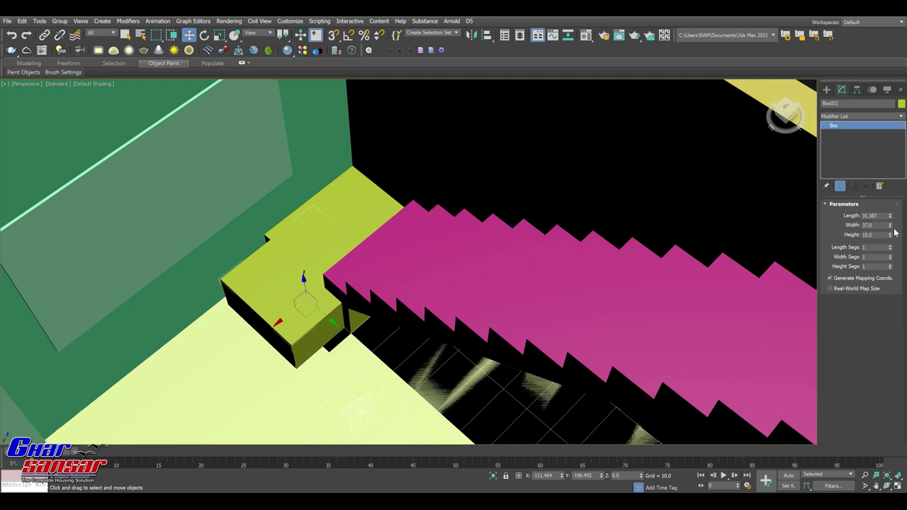
{"action": "key", "text": "Tab"}
{"action": "type", "text": "11"}
{"action": "key", "text": "Return"}
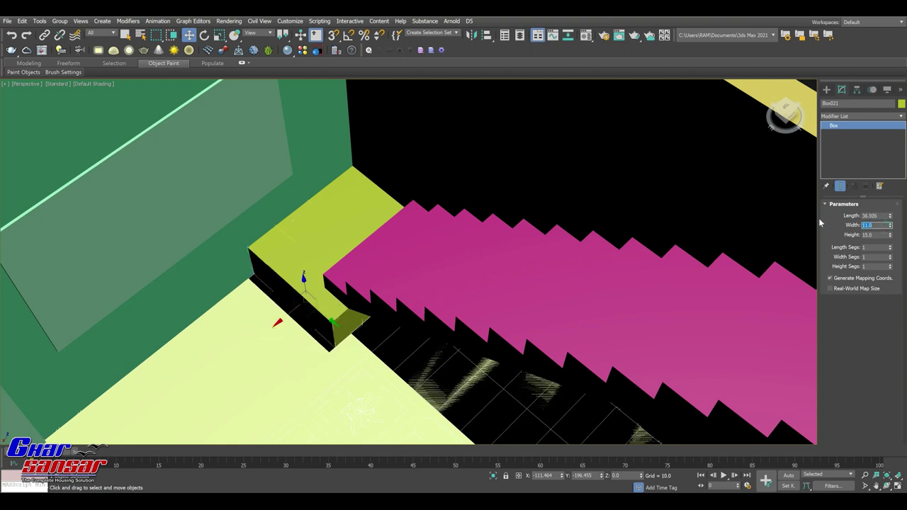
{"action": "key", "text": "Tab"}
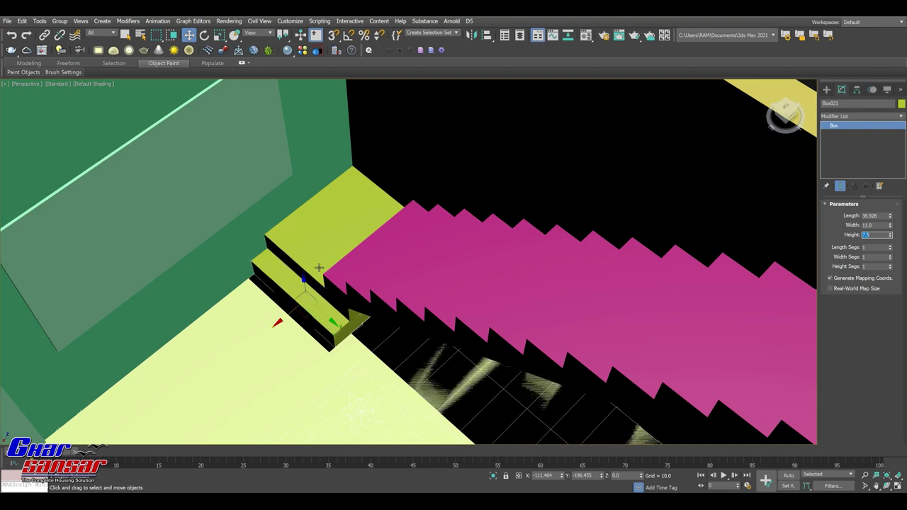
{"action": "scroll", "coordinate": [289, 270], "scroll_direction": "up", "scroll_amount": 2}
{"action": "scroll", "coordinate": [288, 271], "scroll_direction": "up", "scroll_amount": 2}
Step: Slide the copy along X in front of the box as a lower step, then save
{"action": "left_click_drag", "start_coordinate": [283, 259], "coordinate": [253, 272]}
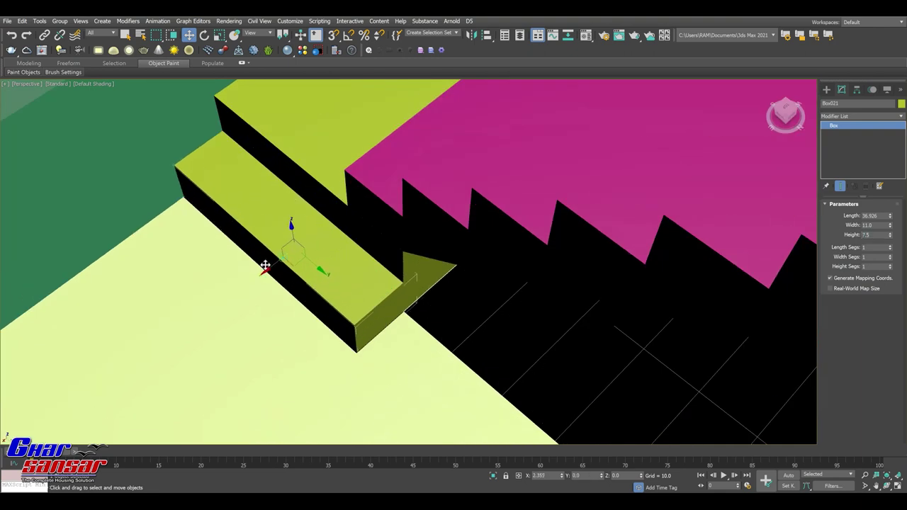
{"action": "left_click_drag", "start_coordinate": [253, 272], "coordinate": [254, 273]}
{"action": "scroll", "coordinate": [319, 250], "scroll_direction": "down", "scroll_amount": 3}
{"action": "left_click", "coordinate": [310, 270]}
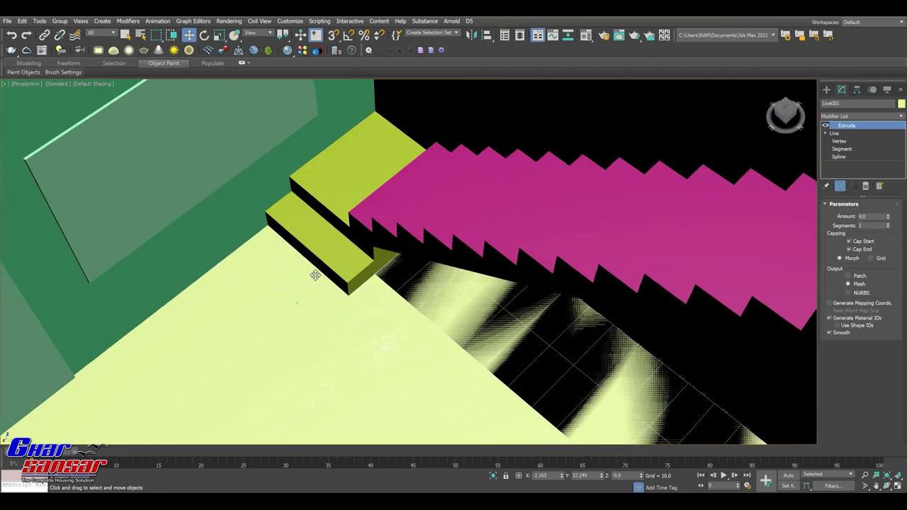
{"action": "mouse_move", "coordinate": [496, 248]}
{"action": "middle_mouse_down", "text": "alt"}
{"action": "mouse_move", "coordinate": [522, 204]}
{"action": "mouse_move", "coordinate": [426, 212]}
{"action": "mouse_move", "coordinate": [550, 211]}
{"action": "middle_mouse_up", "text": "alt"}
{"action": "scroll", "coordinate": [522, 205], "scroll_direction": "down", "scroll_amount": 3}
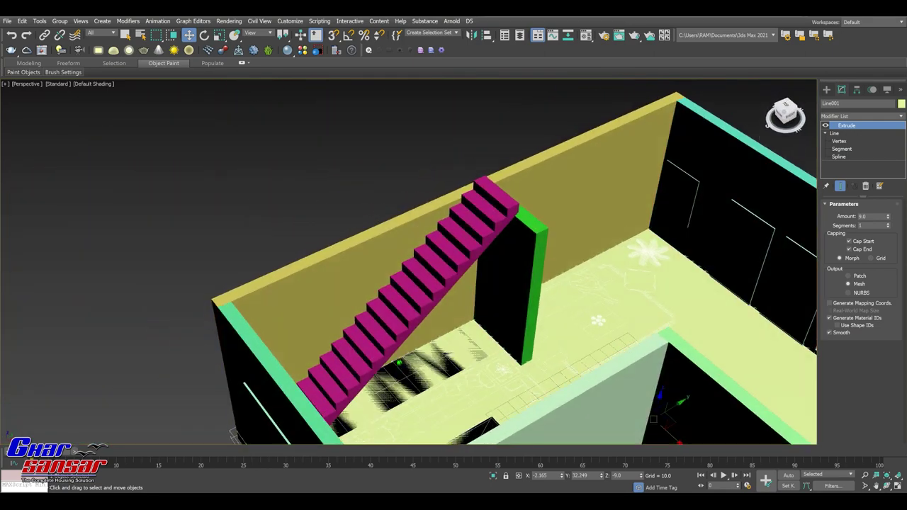
{"action": "key", "text": "ctrl+s"}
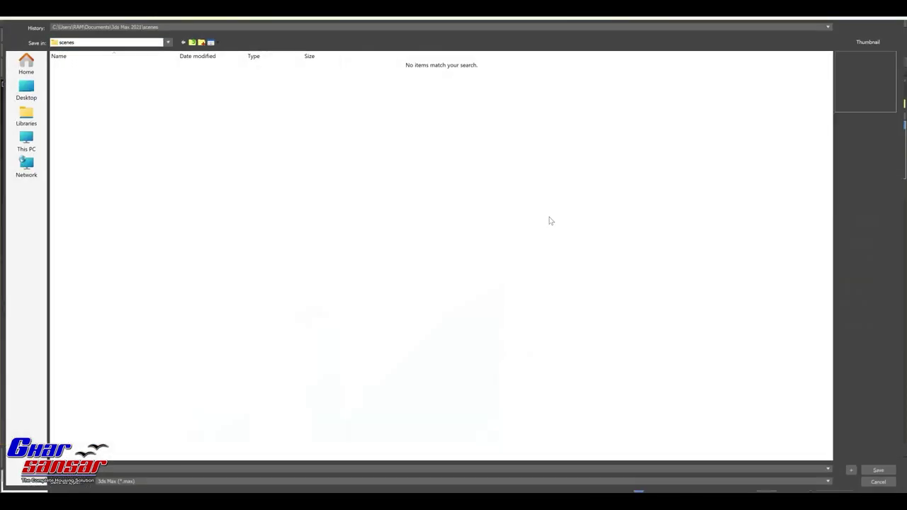
Step: Browse on the D: drive through 3ds max and the project's INTERIOR folder to LIVING FIRST FLOOR
{"action": "left_click", "coordinate": [101, 43]}
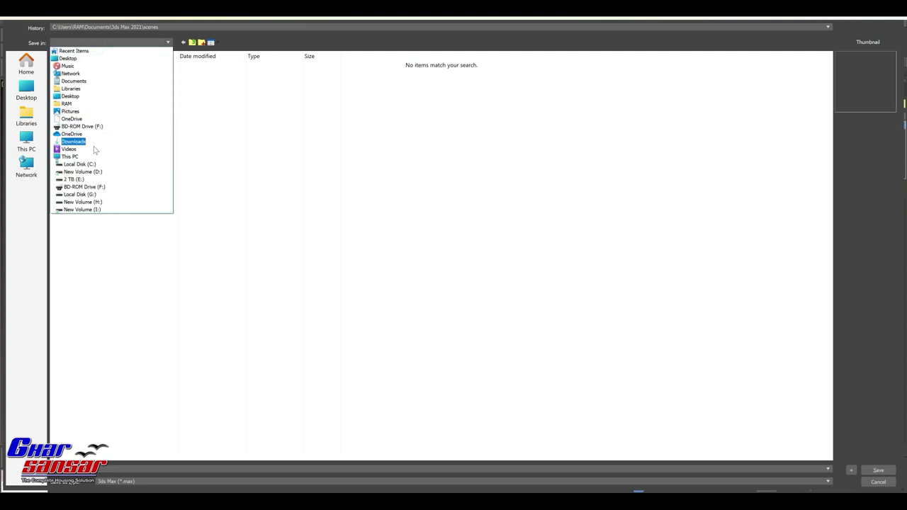
{"action": "left_click", "coordinate": [89, 172]}
{"action": "double_click", "coordinate": [81, 75]}
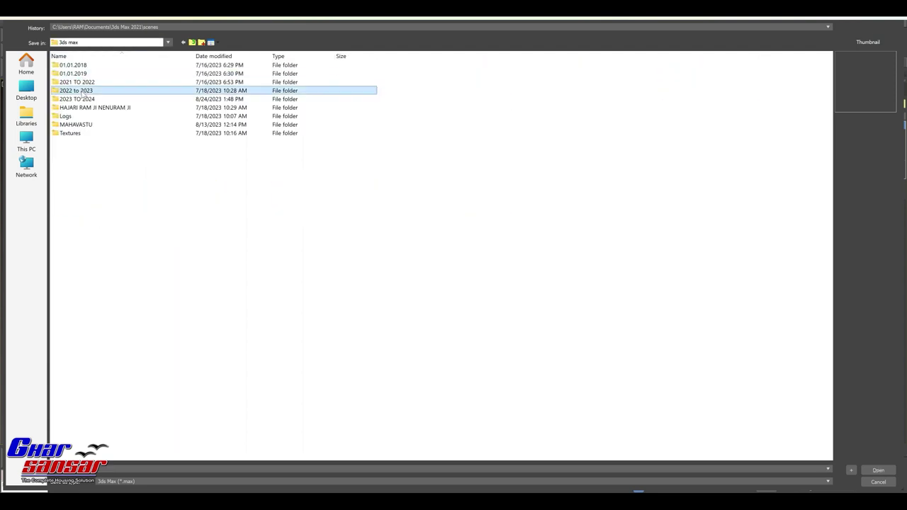
{"action": "double_click", "coordinate": [82, 96]}
{"action": "left_click", "coordinate": [82, 93]}
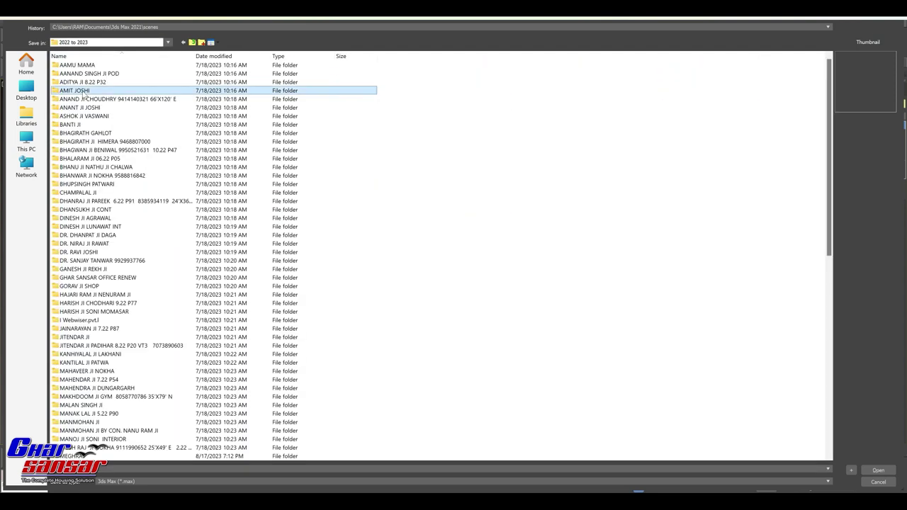
{"action": "type", "text": "mo"}
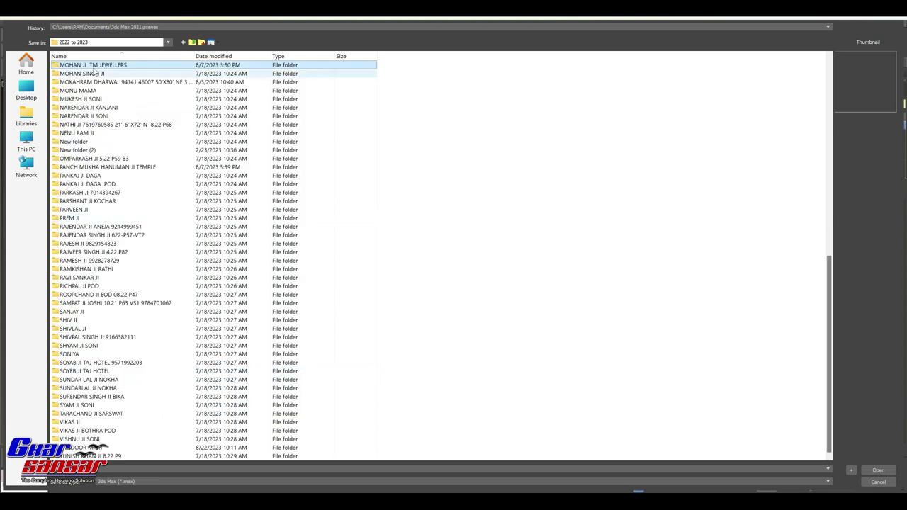
{"action": "double_click", "coordinate": [95, 81]}
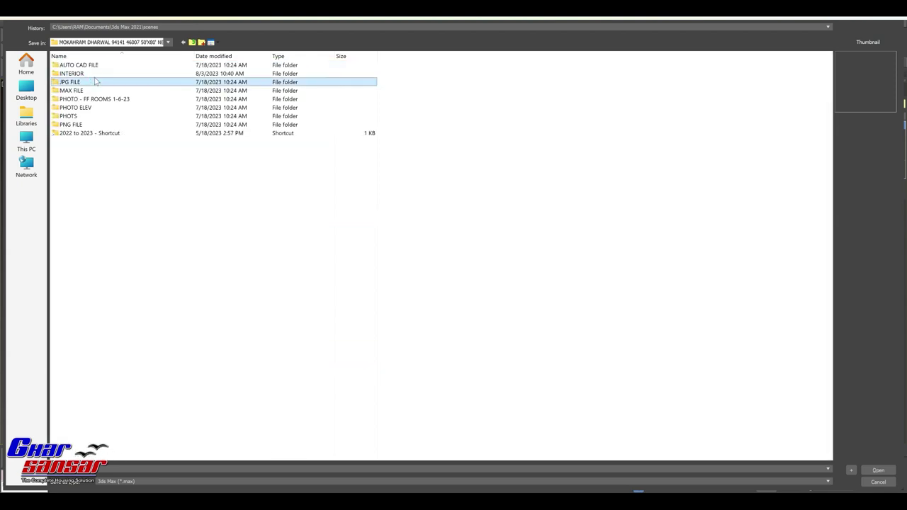
{"action": "double_click", "coordinate": [74, 74]}
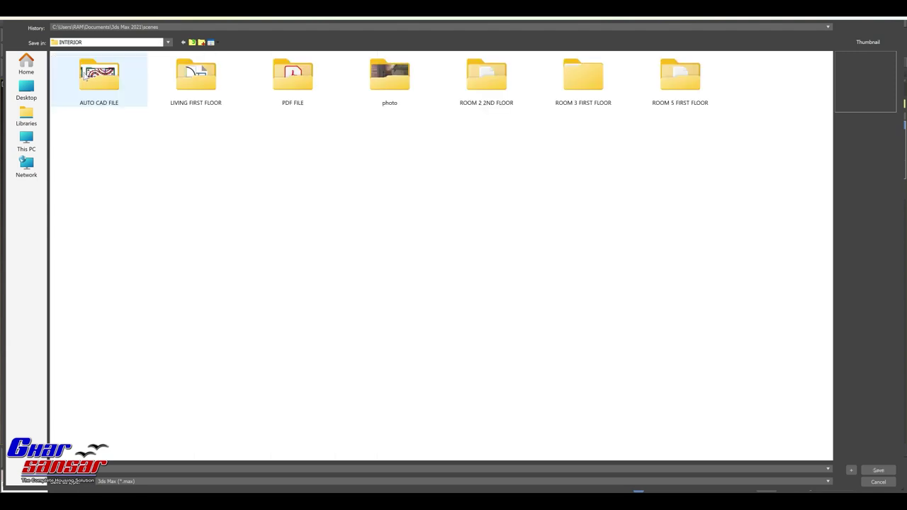
{"action": "double_click", "coordinate": [179, 96]}
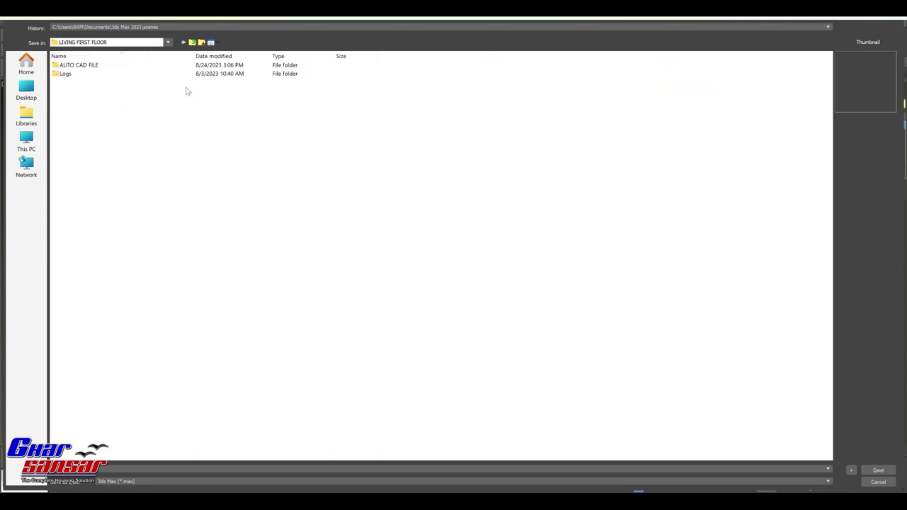
Step: Create a new folder named MAX FILE and open it
{"action": "left_click", "coordinate": [204, 44]}
{"action": "type", "text": "MAX "}
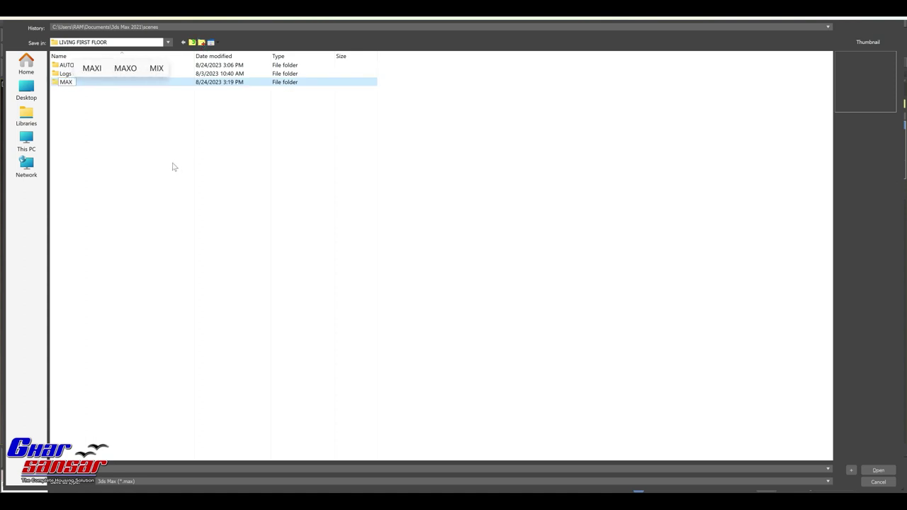
{"action": "type", "text": "H"}
{"action": "key", "text": "BackSpace"}
{"action": "type", "text": "FILE"}
{"action": "key", "text": "Return"}
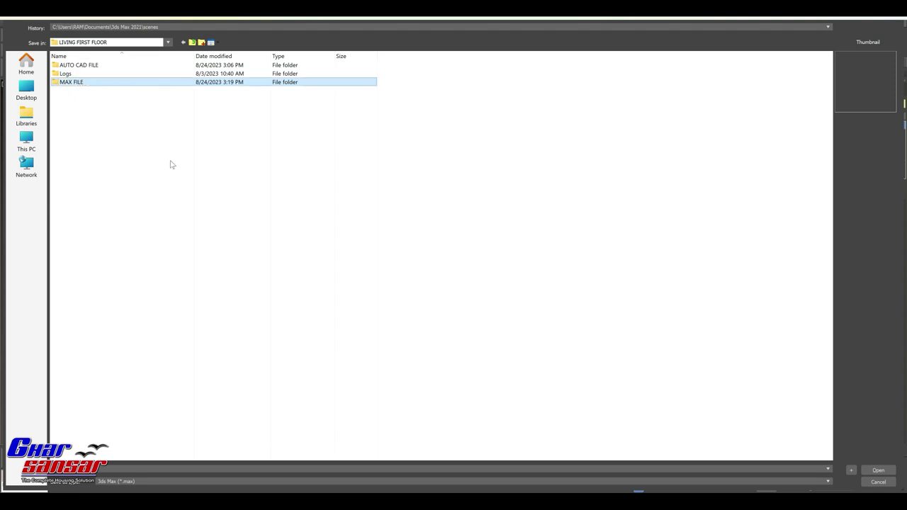
{"action": "key", "text": "Return"}
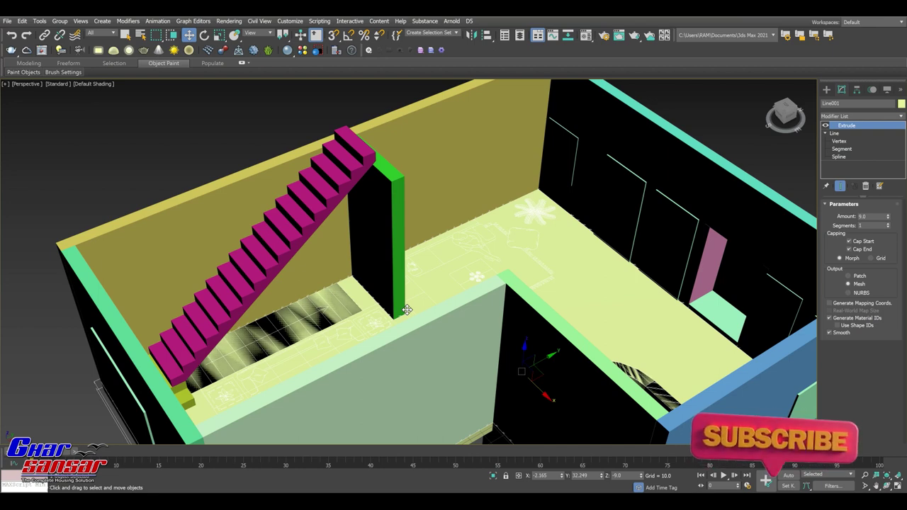
Step: Orbit and pan from a whole-house view to a low side view of the stair
{"action": "scroll", "coordinate": [406, 309], "scroll_direction": "down", "scroll_amount": 5}
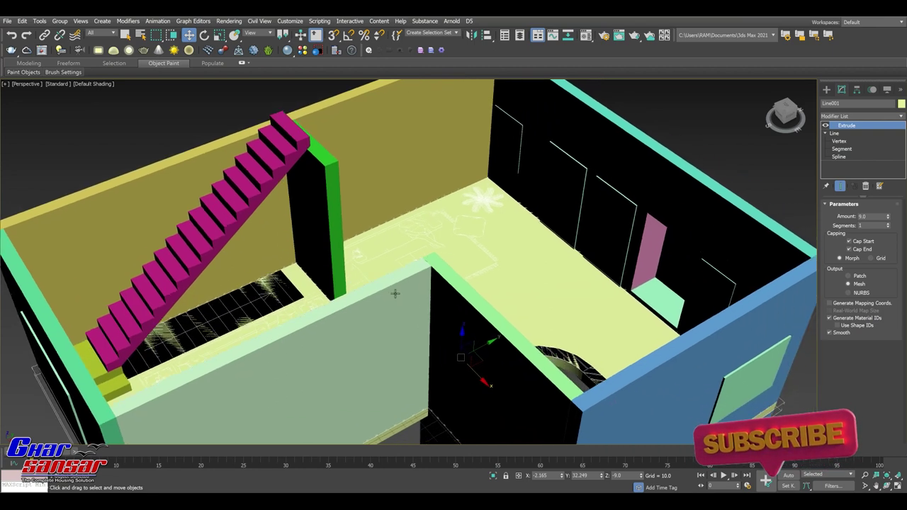
{"action": "mouse_move", "coordinate": [398, 296]}
{"action": "middle_mouse_down"}
{"action": "mouse_move", "coordinate": [410, 236]}
{"action": "mouse_move", "coordinate": [422, 242]}
{"action": "middle_mouse_up"}
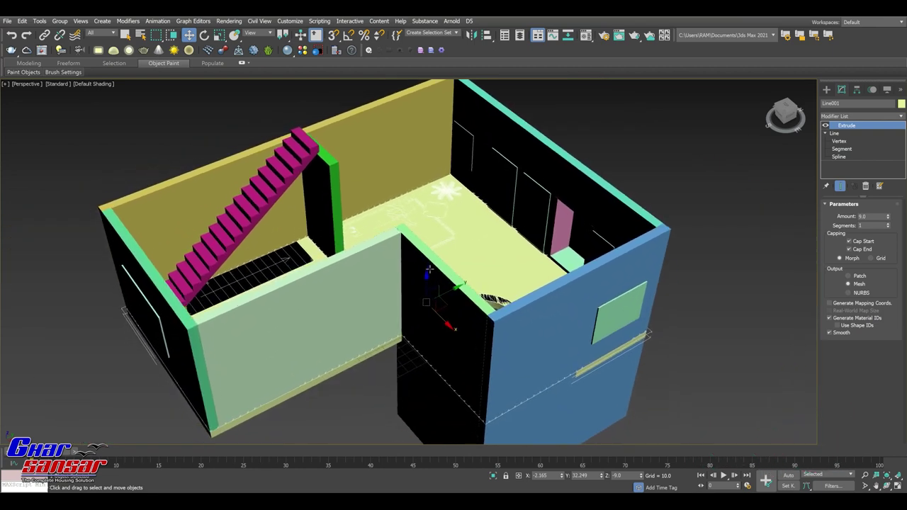
{"action": "left_click_drag", "start_coordinate": [789, 121], "coordinate": [316, 231]}
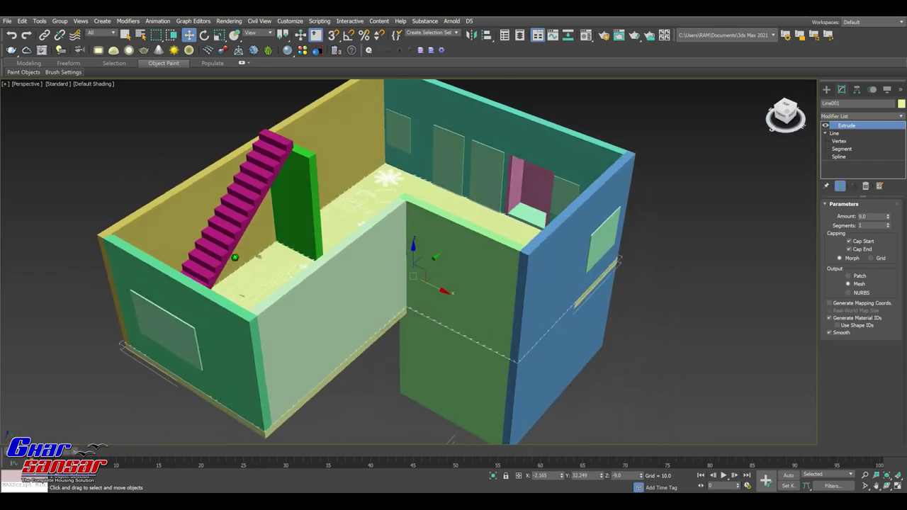
{"action": "scroll", "coordinate": [316, 231], "scroll_direction": "up", "scroll_amount": 2}
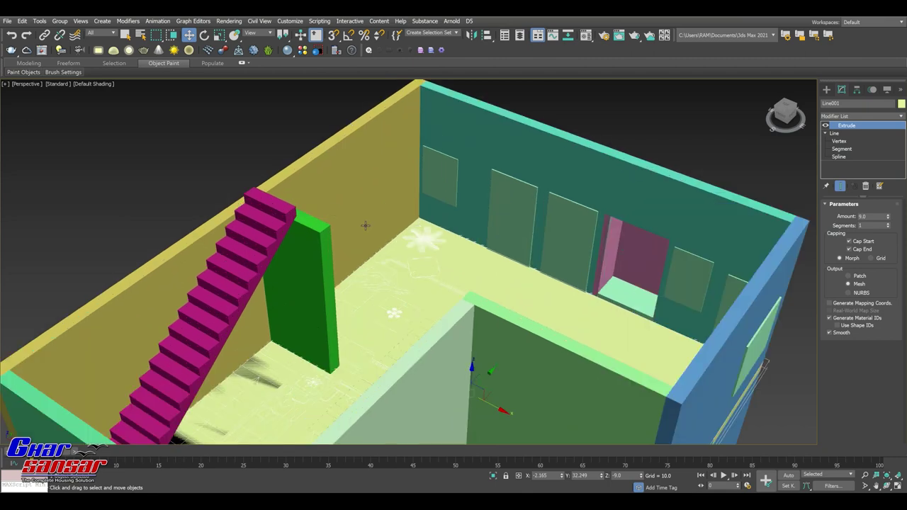
{"action": "middle_click_drag", "start_coordinate": [701, 165], "coordinate": [660, 172]}
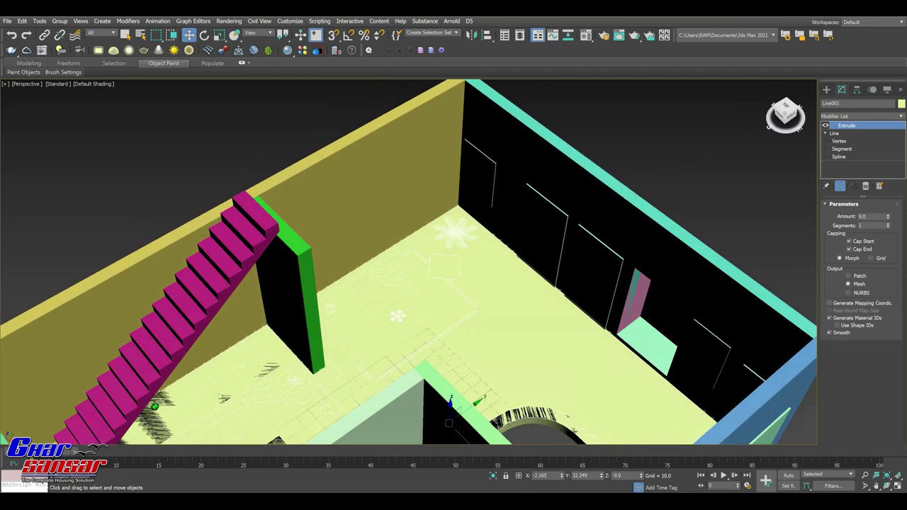
{"action": "mouse_move", "coordinate": [785, 115]}
{"action": "left_mouse_down"}
{"action": "mouse_move", "coordinate": [480, 249]}
{"action": "mouse_move", "coordinate": [477, 204]}
{"action": "mouse_move", "coordinate": [450, 248]}
{"action": "left_mouse_up"}
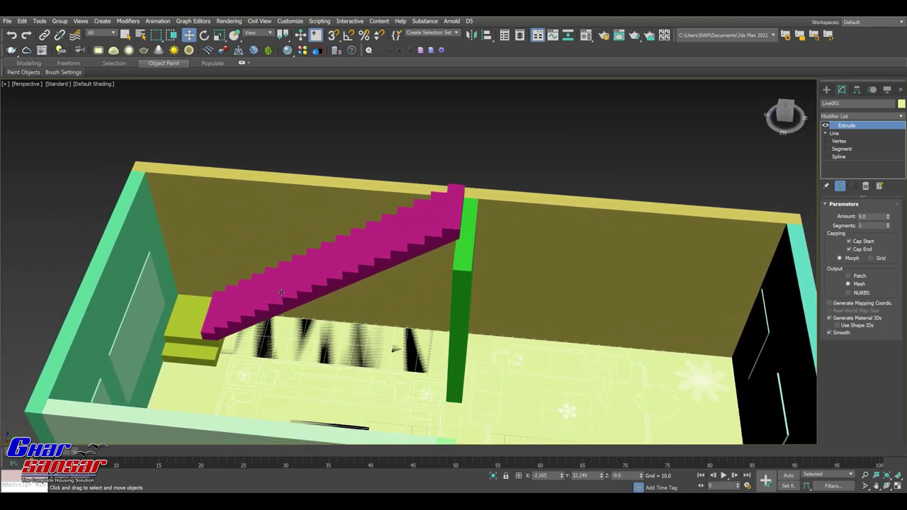
Step: Select StraightStair001 and drag it down along Z
{"action": "left_click", "coordinate": [247, 317]}
{"action": "scroll", "coordinate": [247, 316], "scroll_direction": "up", "scroll_amount": 2}
{"action": "scroll", "coordinate": [244, 299], "scroll_direction": "up", "scroll_amount": 2}
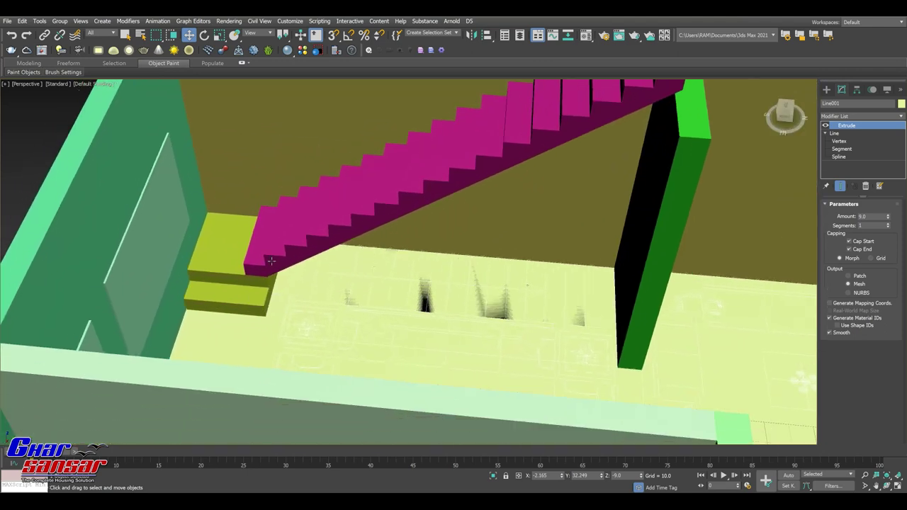
{"action": "scroll", "coordinate": [277, 259], "scroll_direction": "up", "scroll_amount": 2}
{"action": "left_click", "coordinate": [278, 260]}
{"action": "left_click_drag", "start_coordinate": [222, 169], "coordinate": [228, 186]}
{"action": "right_click", "coordinate": [189, 34]}
{"action": "type", "text": "7.5"}
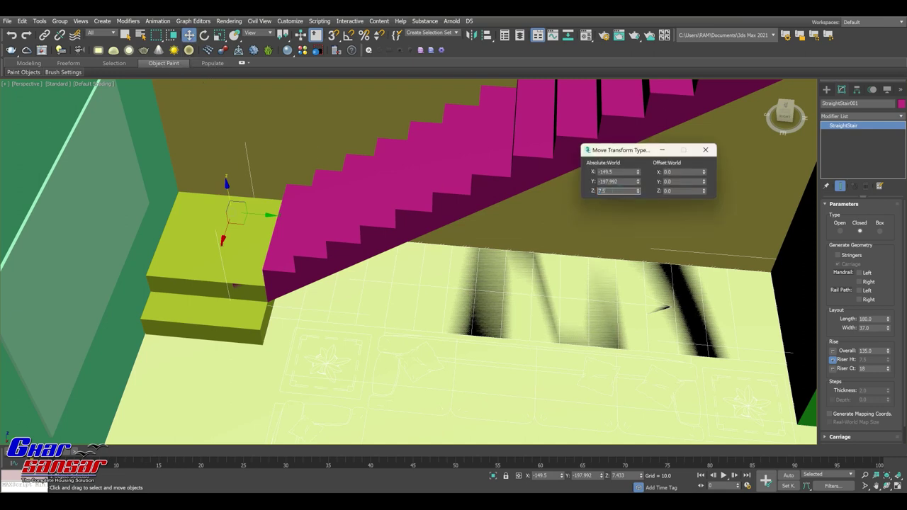
Step: Set the stair's Z position to 7.5
{"action": "key", "text": "Return"}
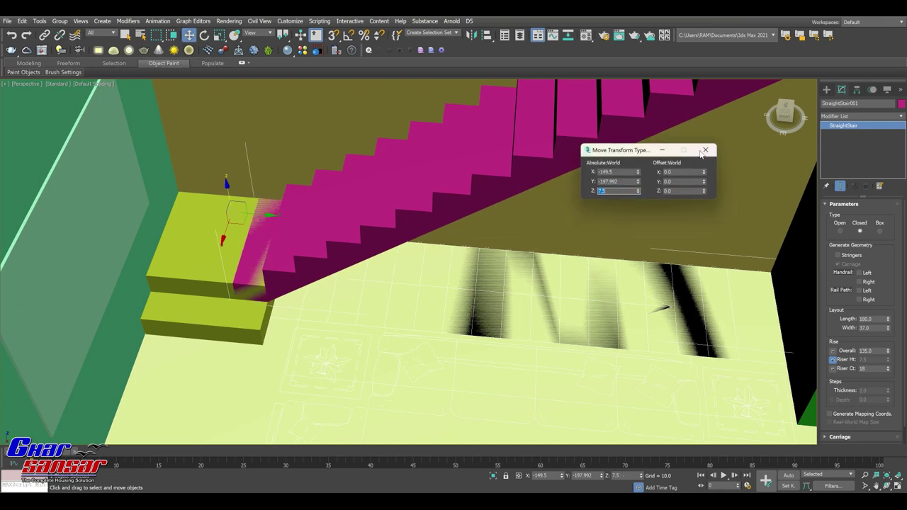
{"action": "left_click", "coordinate": [706, 150]}
{"action": "left_click", "coordinate": [336, 329]}
{"action": "scroll", "coordinate": [334, 330], "scroll_direction": "down", "scroll_amount": 2}
{"action": "scroll", "coordinate": [333, 330], "scroll_direction": "down", "scroll_amount": 3}
{"action": "scroll", "coordinate": [270, 337], "scroll_direction": "up", "scroll_amount": 4}
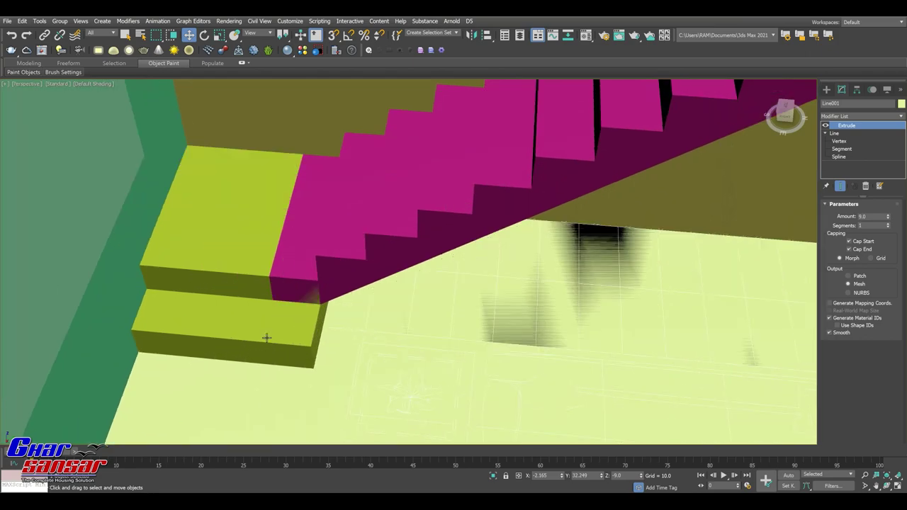
{"action": "scroll", "coordinate": [262, 347], "scroll_direction": "up", "scroll_amount": 3}
Step: Shift-drag the lower entry step box into an independent copy, Box022
{"action": "left_click", "coordinate": [262, 349]}
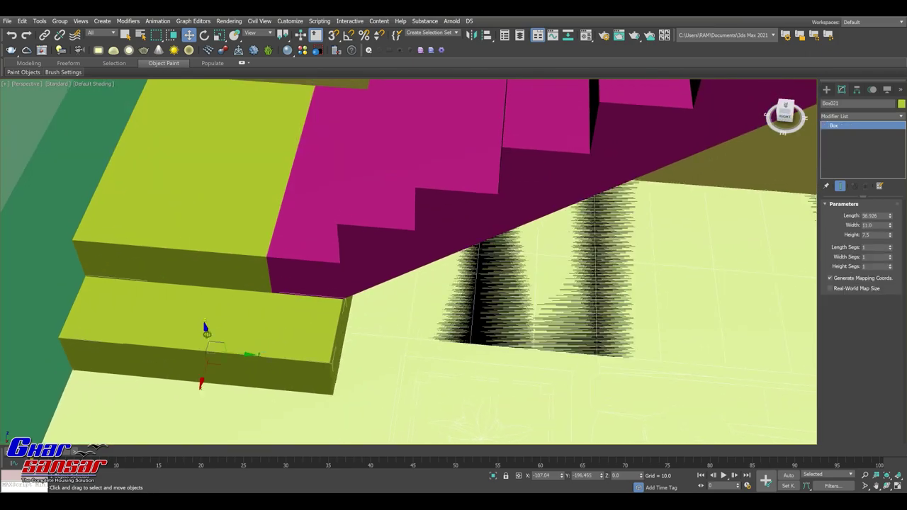
{"action": "left_click_drag", "start_coordinate": [780, 117], "coordinate": [711, 165]}
{"action": "left_click_drag", "start_coordinate": [227, 286], "coordinate": [229, 282], "text": "shift"}
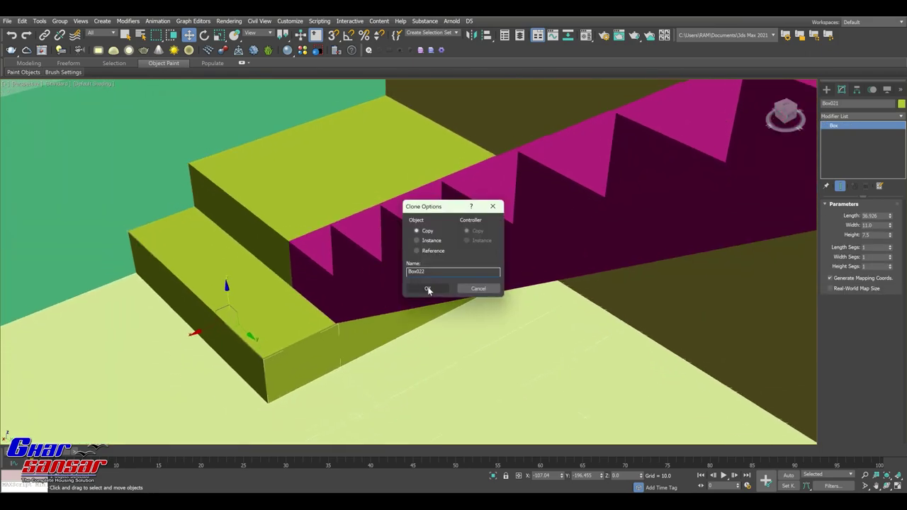
{"action": "left_click", "coordinate": [428, 289]}
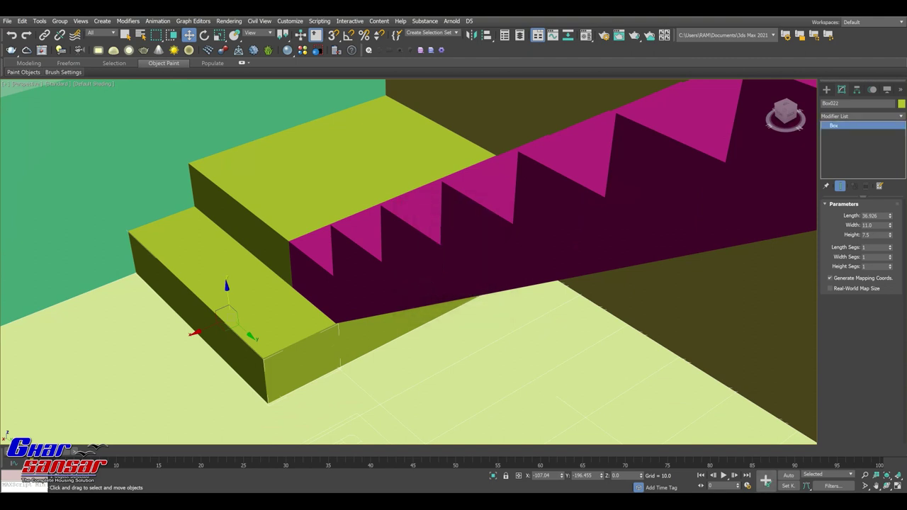
Step: Resize Box022 to 38 long, 12 wide and 1.5 high
{"action": "left_click_drag", "start_coordinate": [890, 225], "coordinate": [890, 227]}
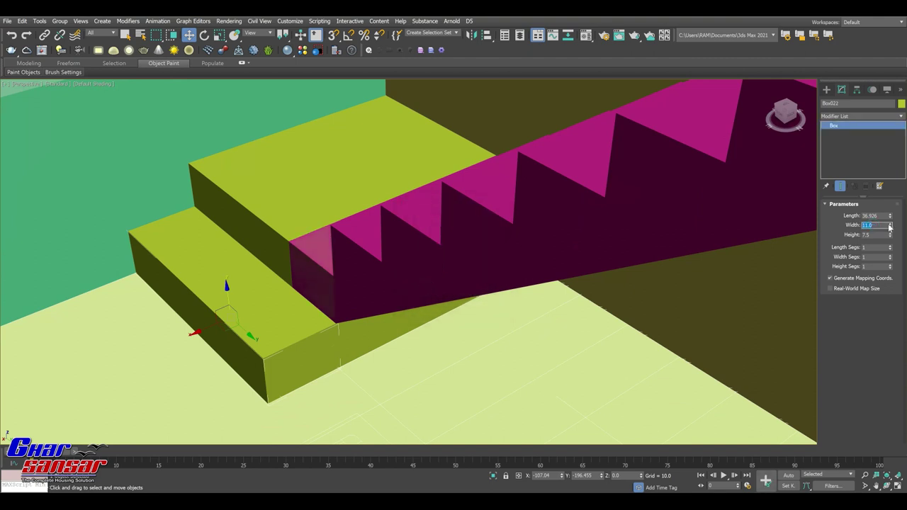
{"action": "type", "text": "12"}
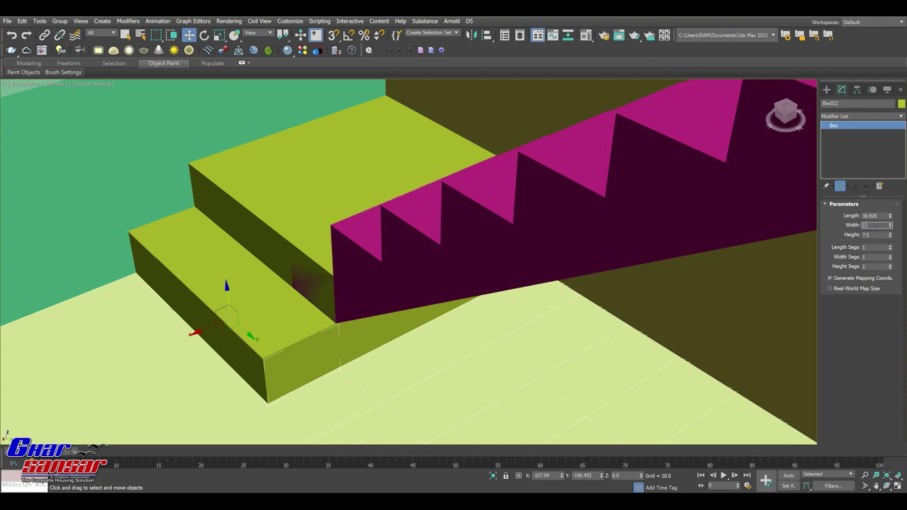
{"action": "key", "text": "Tab"}
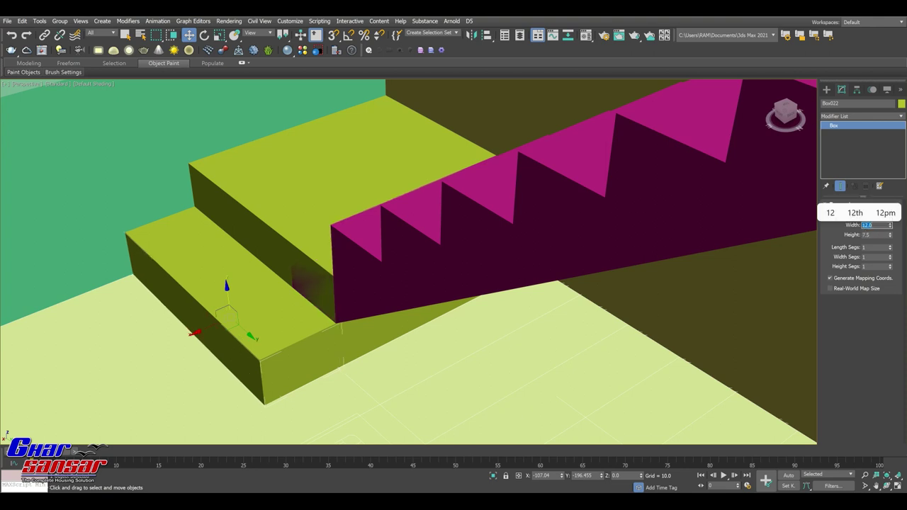
{"action": "type", "text": "2"}
{"action": "key", "text": "Return"}
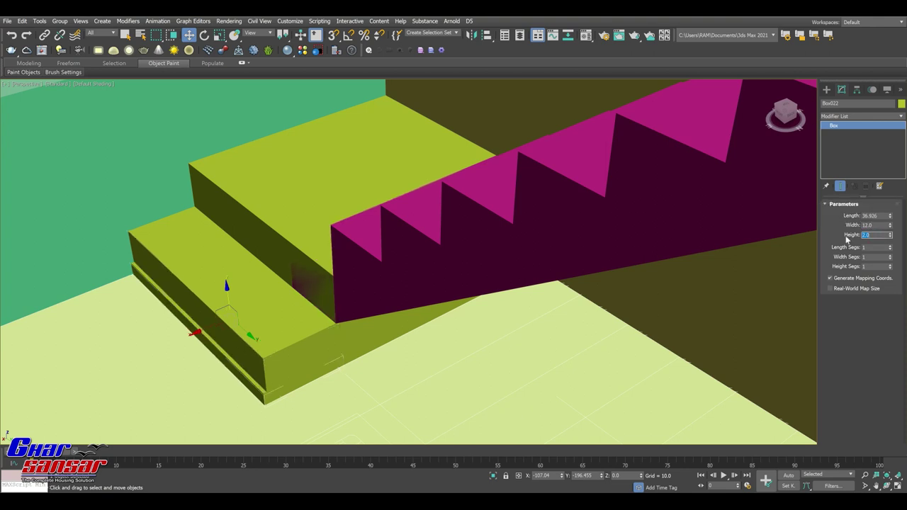
{"action": "type", "text": "1.5"}
{"action": "key", "text": "Return"}
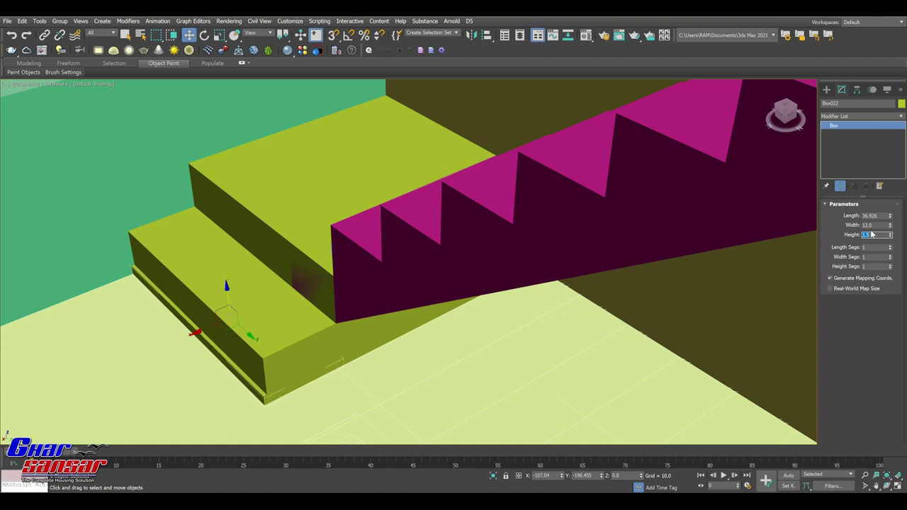
{"action": "left_click", "coordinate": [872, 216]}
{"action": "type", "text": "8"}
{"action": "key", "text": "Return"}
{"action": "scroll", "coordinate": [221, 276], "scroll_direction": "up", "scroll_amount": 4}
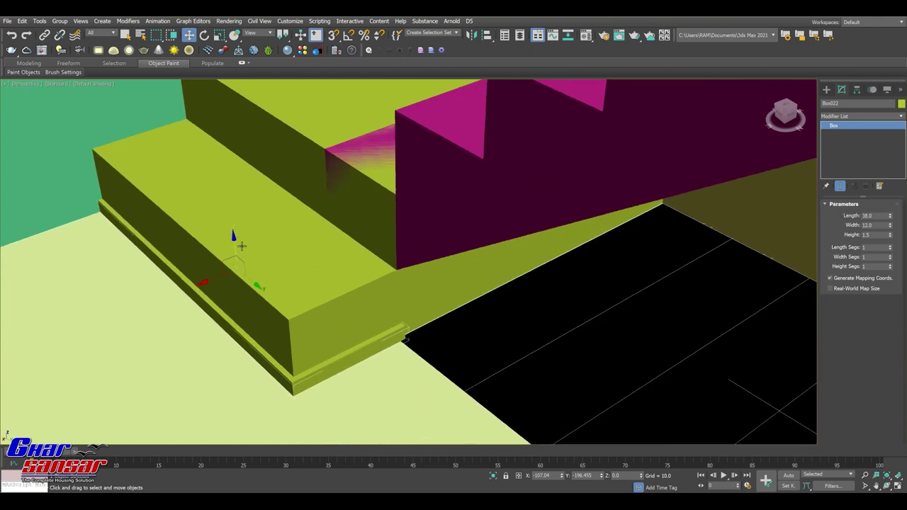
Step: Raise the thin slab onto the lower step and set its Z to 6.0
{"action": "left_click", "coordinate": [234, 214]}
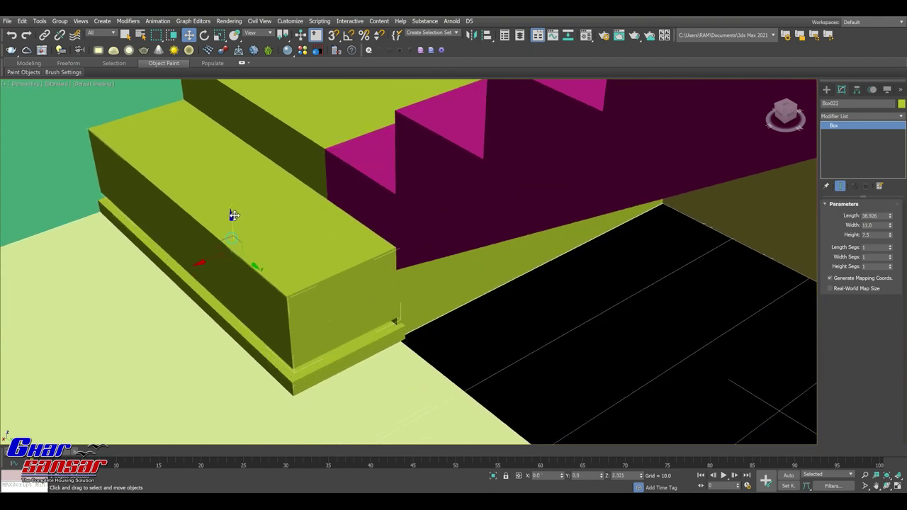
{"action": "key", "text": "ctrl+z"}
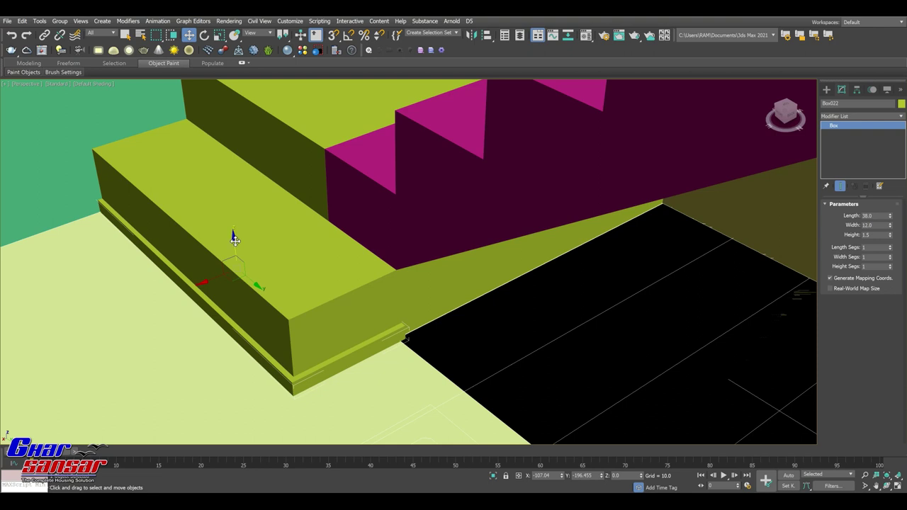
{"action": "left_click_drag", "start_coordinate": [235, 241], "coordinate": [241, 185]}
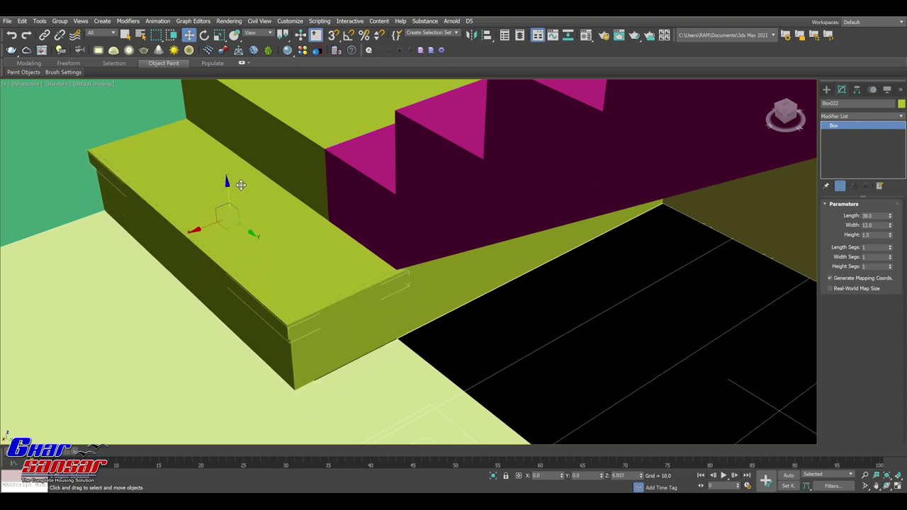
{"action": "right_click", "coordinate": [188, 34]}
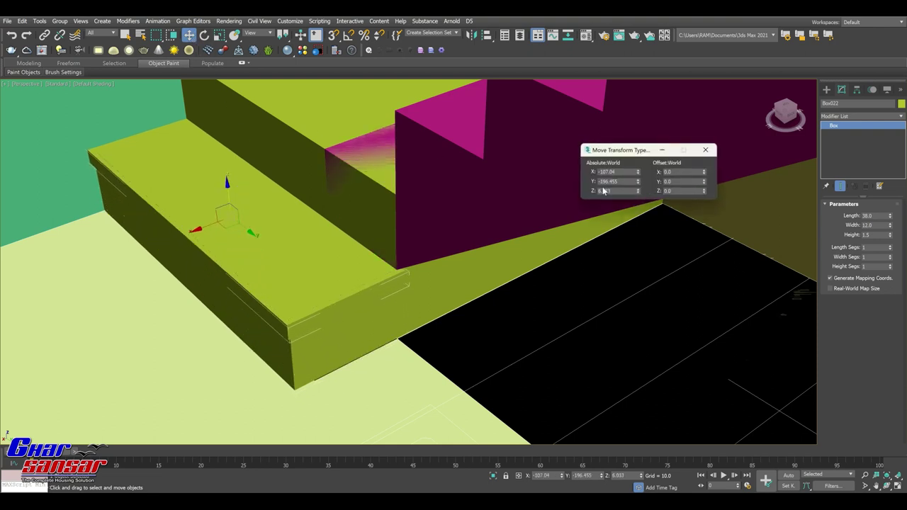
{"action": "double_click", "coordinate": [616, 191]}
{"action": "type", "text": "6"}
{"action": "key", "text": "Return"}
Step: Check the lower step's Z and 7.5 height, then colour the thin slab magenta
{"action": "left_click", "coordinate": [310, 353]}
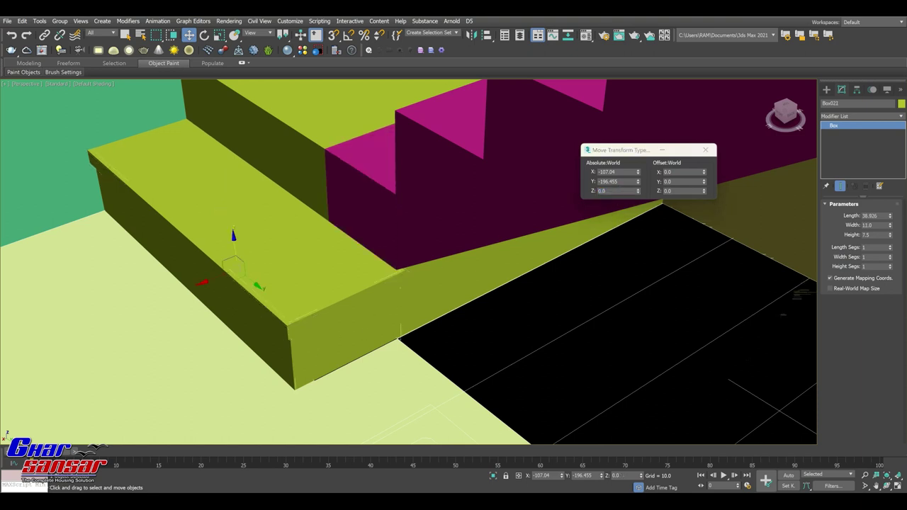
{"action": "double_click", "coordinate": [611, 191]}
{"action": "double_click", "coordinate": [871, 235]}
{"action": "left_click", "coordinate": [312, 306]}
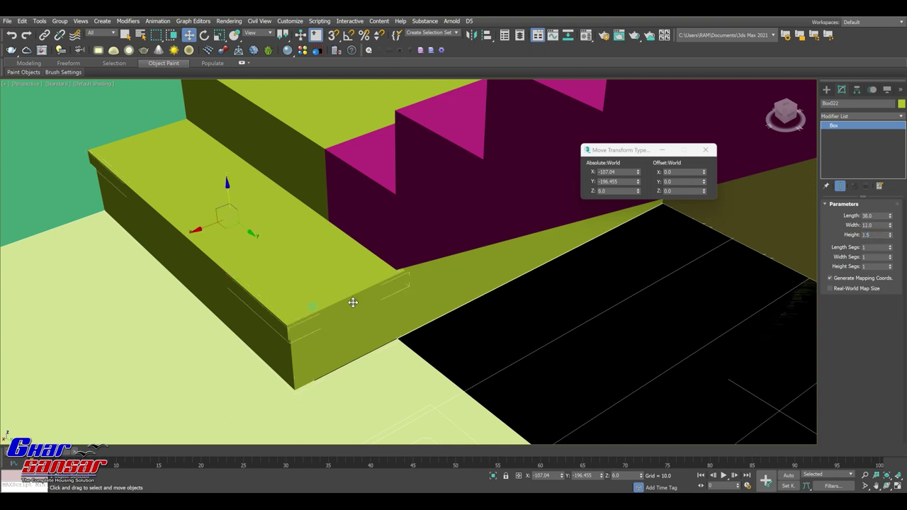
{"action": "left_click", "coordinate": [902, 104]}
{"action": "left_click", "coordinate": [520, 245]}
{"action": "left_click", "coordinate": [496, 297]}
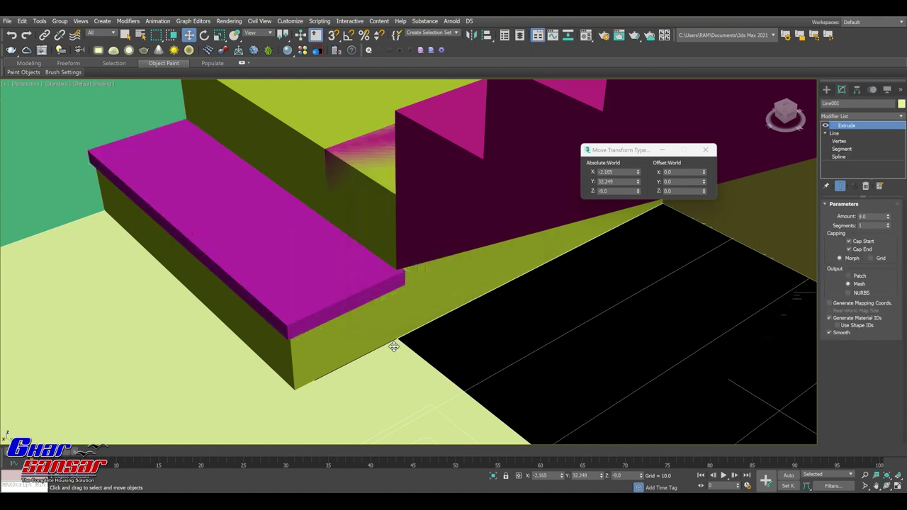
Step: Re-angle the view and Shift-drag the magenta slab to start a copy
{"action": "middle_click_drag", "start_coordinate": [394, 348], "coordinate": [397, 348], "text": "alt"}
{"action": "middle_click_drag", "start_coordinate": [272, 319], "coordinate": [237, 283], "text": "alt"}
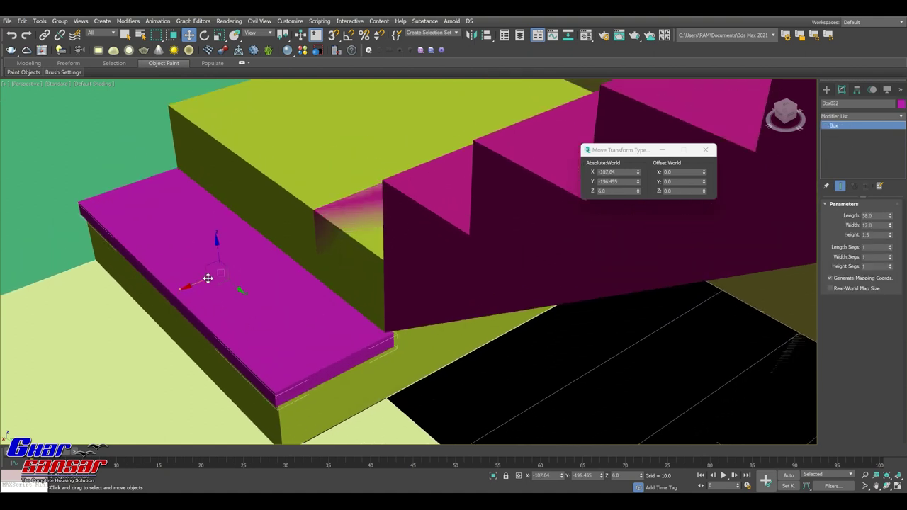
{"action": "left_click_drag", "start_coordinate": [217, 248], "coordinate": [217, 228], "text": "shift"}
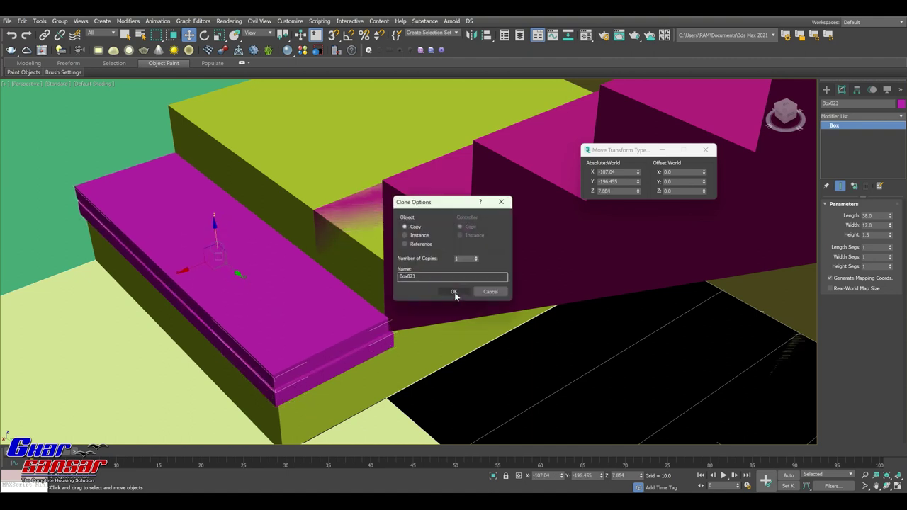
Step: Make a copy of the base box shifted toward the stair and give it height 1.5
{"action": "left_click", "coordinate": [494, 294]}
{"action": "left_click_drag", "start_coordinate": [317, 247], "coordinate": [330, 248], "text": "shift"}
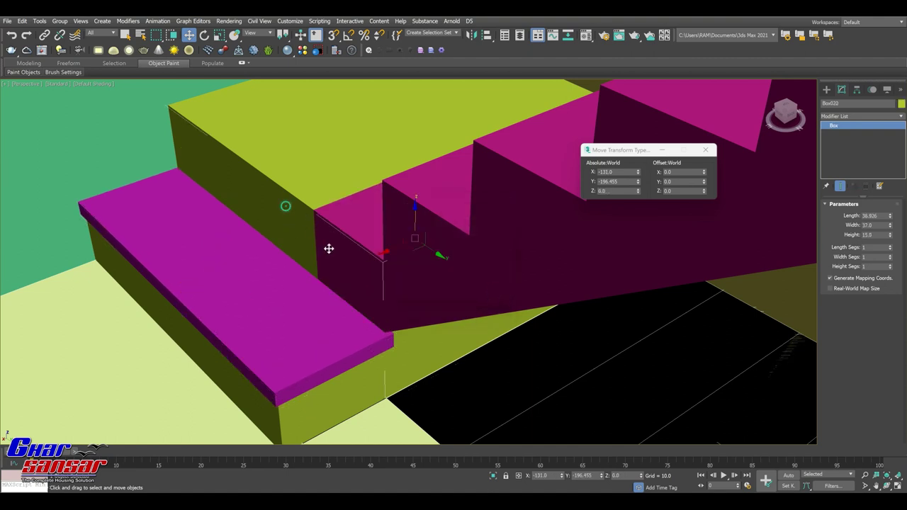
{"action": "left_click", "coordinate": [428, 289]}
{"action": "double_click", "coordinate": [876, 235]}
{"action": "type", "text": "1.5"}
{"action": "key", "text": "Return"}
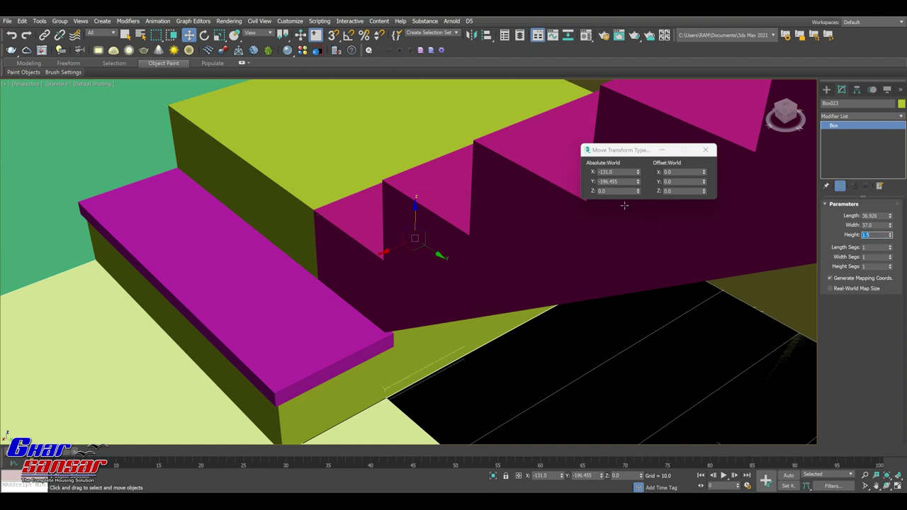
Step: Raise the slab to Z 14 and size it 39 by 39
{"action": "left_click", "coordinate": [614, 191]}
{"action": "type", "text": "13"}
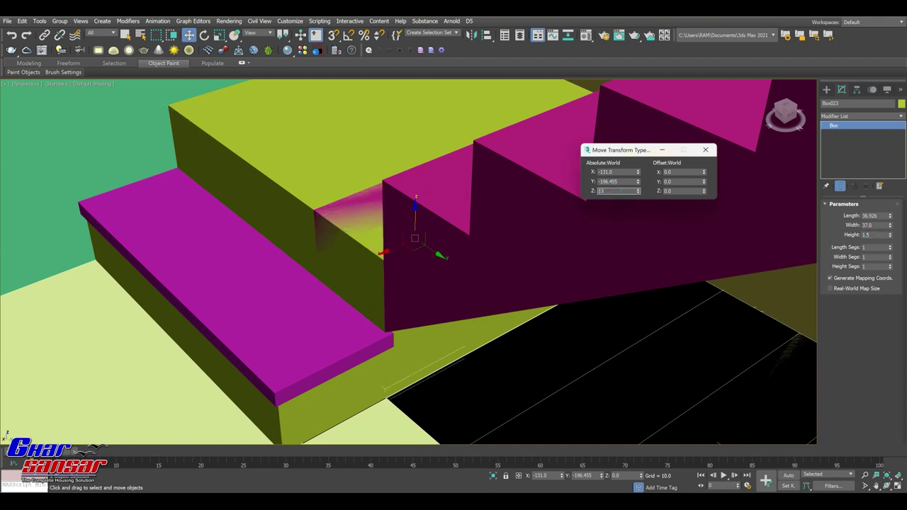
{"action": "type", "text": "1"}
{"action": "key", "text": "Return"}
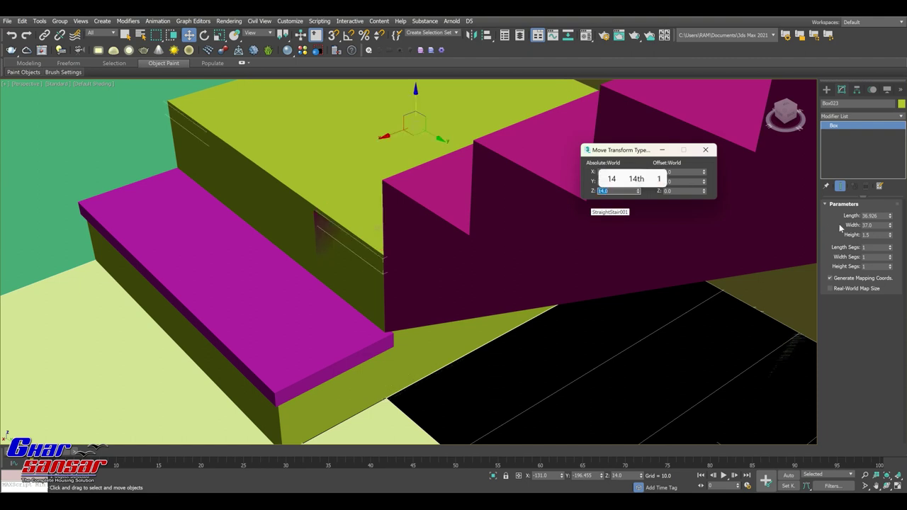
{"action": "double_click", "coordinate": [876, 225]}
{"action": "type", "text": "39"}
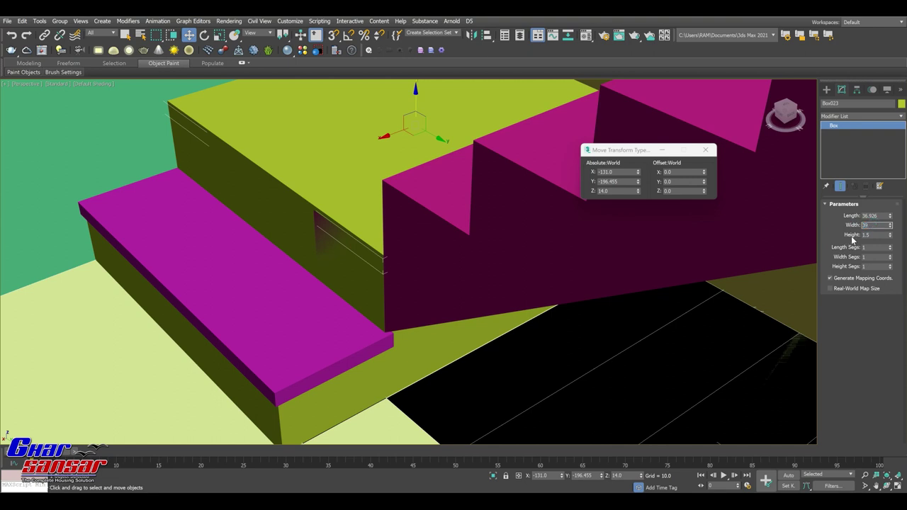
{"action": "key", "text": "Return"}
{"action": "double_click", "coordinate": [875, 235]}
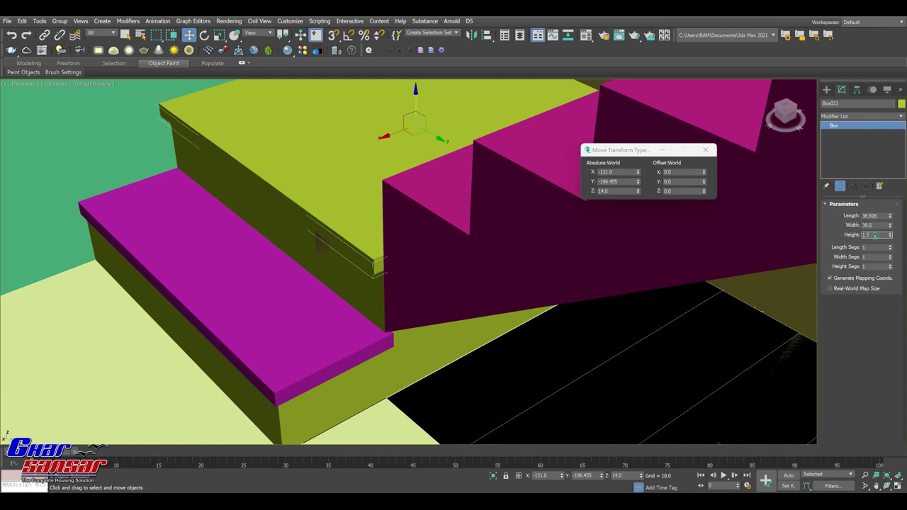
{"action": "double_click", "coordinate": [879, 214]}
{"action": "key", "text": "Return"}
Step: Resize the lower magenta step to length 39 and width 12
{"action": "middle_click_drag", "start_coordinate": [367, 300], "coordinate": [364, 314]}
{"action": "left_click", "coordinate": [355, 371]}
{"action": "type", "text": "39"}
{"action": "key", "text": "Tab"}
{"action": "type", "text": "12"}
{"action": "key", "text": "Return"}
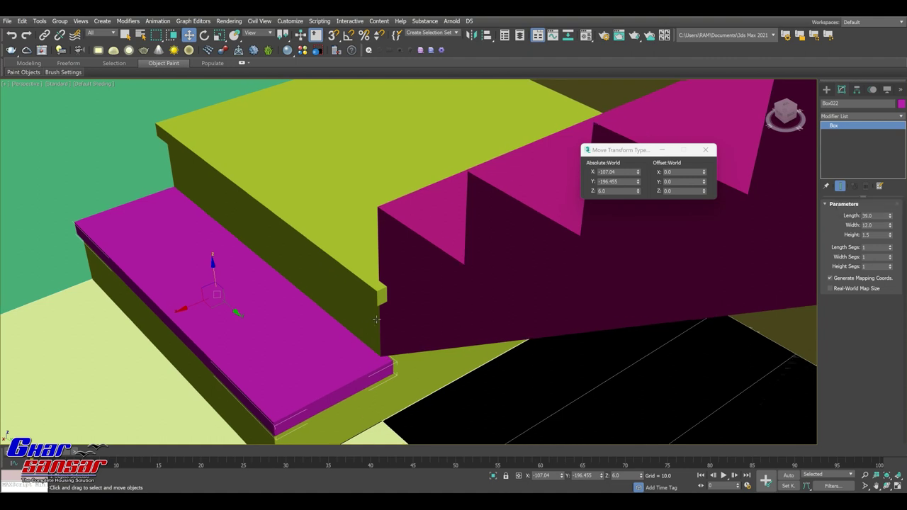
Step: Check the height of the block beneath the landing, then reselect the yellow landing slab
{"action": "middle_click_drag", "start_coordinate": [376, 319], "coordinate": [365, 284], "text": "alt"}
{"action": "left_click", "coordinate": [364, 277]}
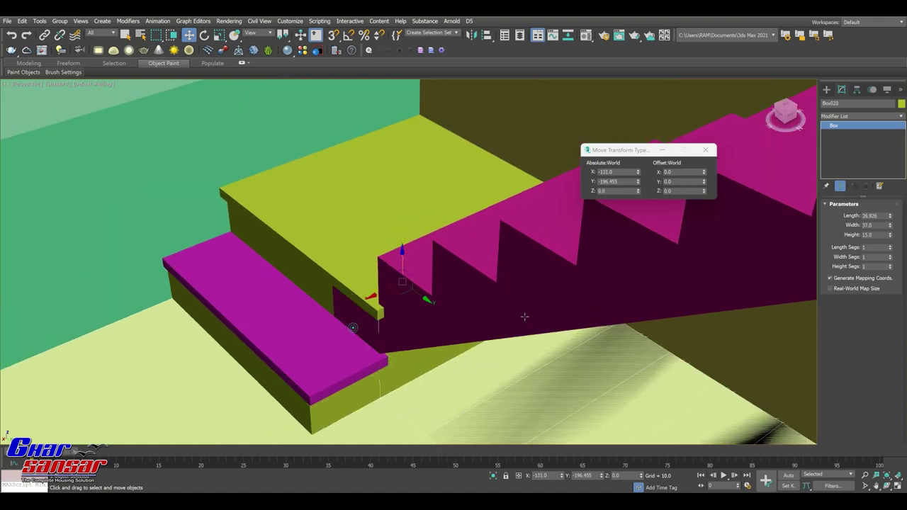
{"action": "double_click", "coordinate": [869, 234]}
{"action": "left_click", "coordinate": [378, 251]}
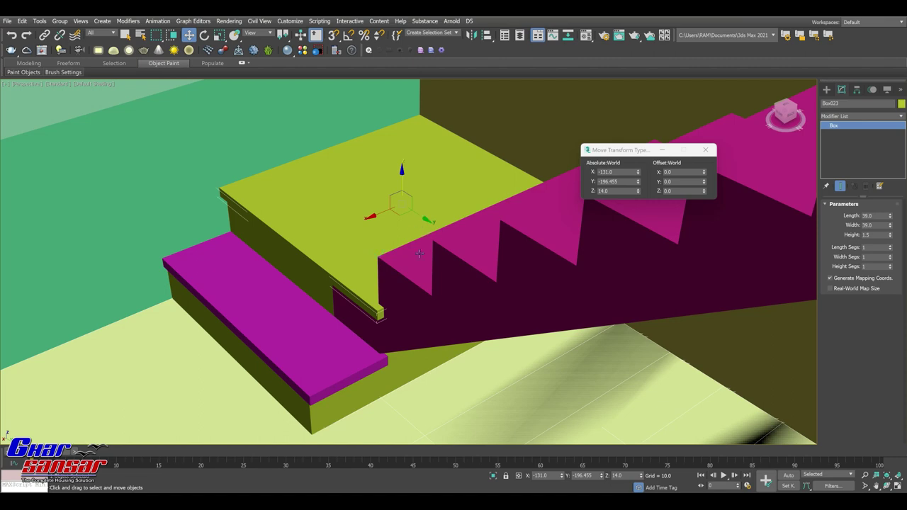
Step: Move the second slab box along the stair and lift it onto a step
{"action": "left_click", "coordinate": [786, 117]}
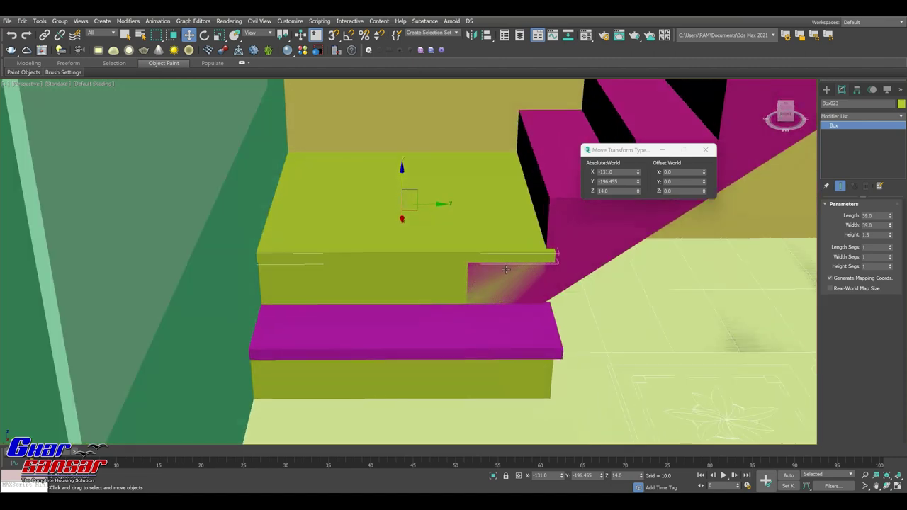
{"action": "left_click", "coordinate": [501, 248]}
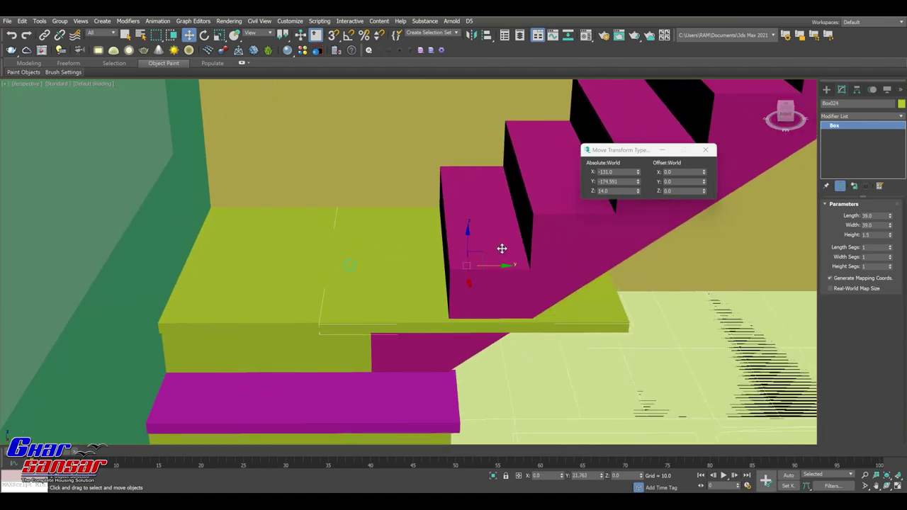
{"action": "left_click_drag", "start_coordinate": [453, 298], "coordinate": [479, 293]}
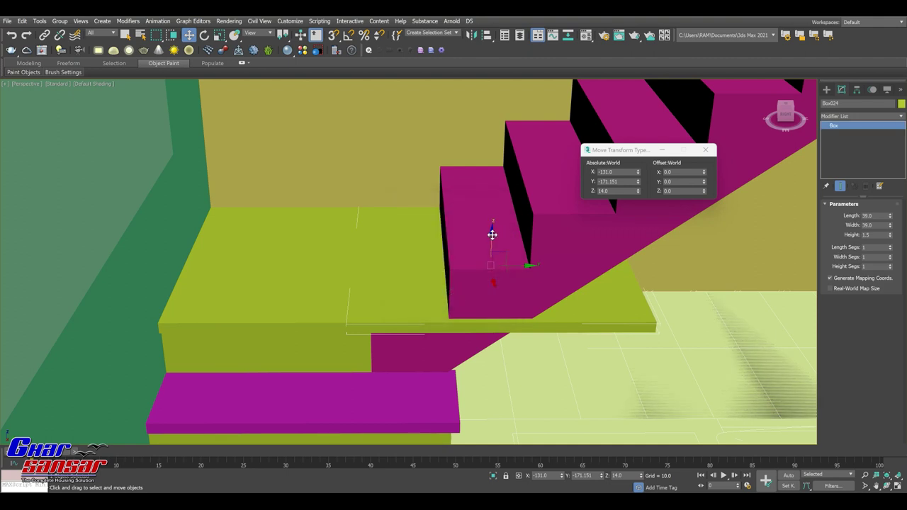
{"action": "left_click_drag", "start_coordinate": [492, 234], "coordinate": [498, 188]}
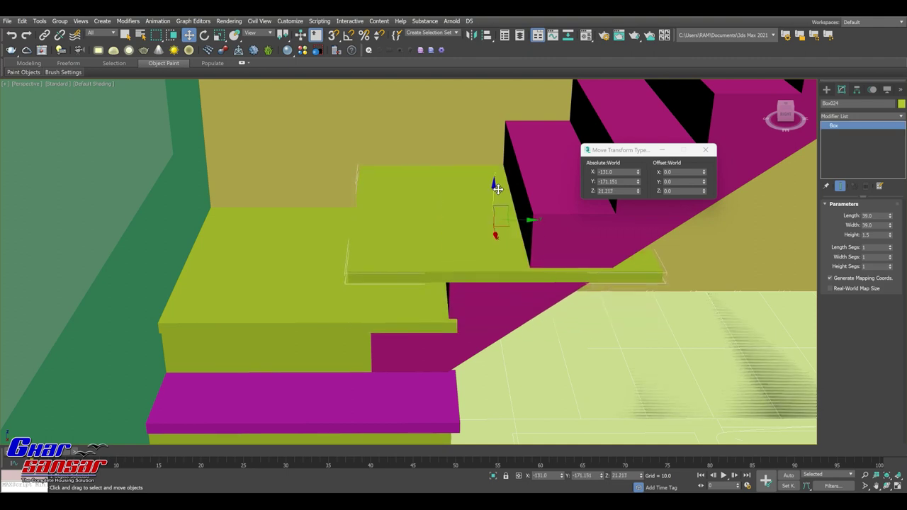
{"action": "left_click_drag", "start_coordinate": [804, 258], "coordinate": [803, 258]}
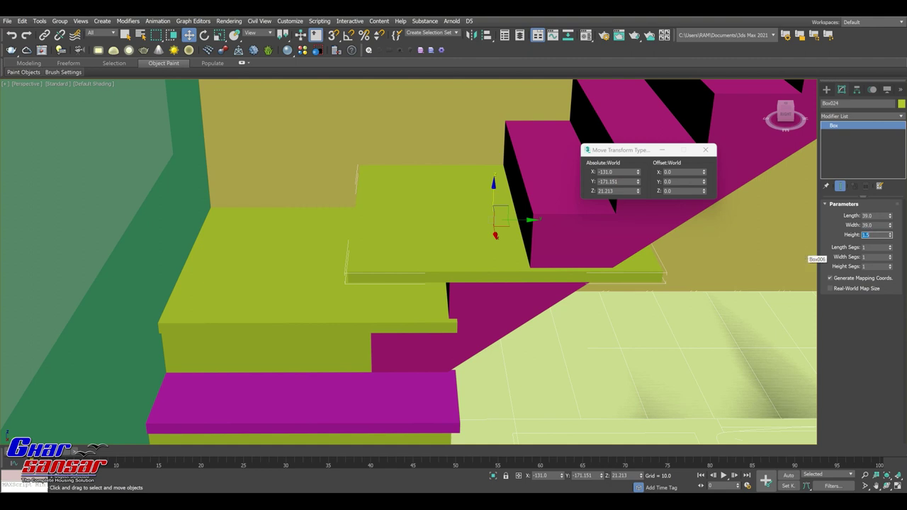
Step: Make the slab a tread 39 wide and 11 long, aligned on the step
{"action": "left_click", "coordinate": [876, 225]}
{"action": "left_click_drag", "start_coordinate": [892, 225], "coordinate": [892, 231]}
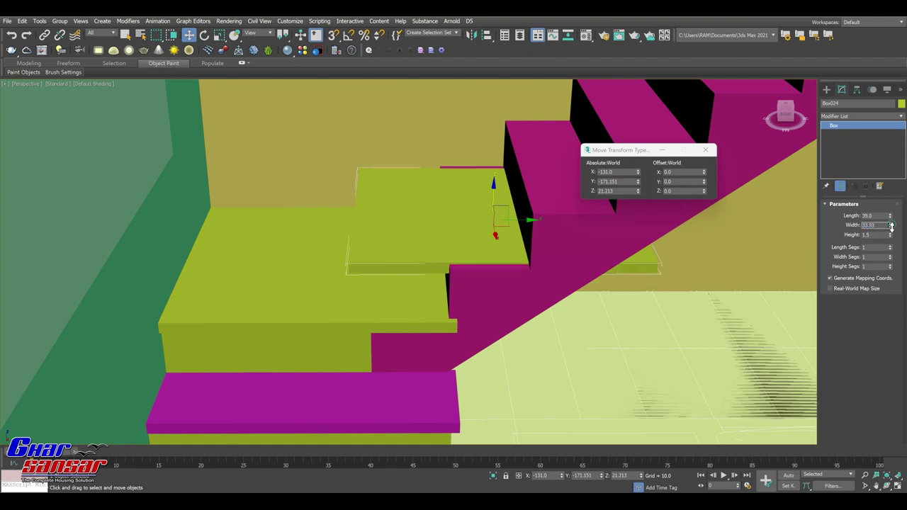
{"action": "type", "text": "39"}
{"action": "key", "text": "Return"}
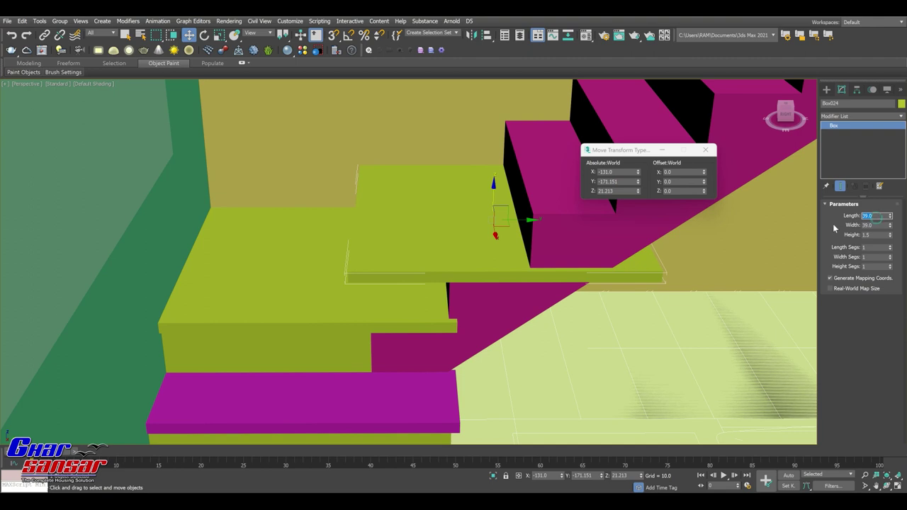
{"action": "type", "text": "12"}
{"action": "middle_click_drag", "start_coordinate": [496, 213], "coordinate": [492, 184], "text": "alt"}
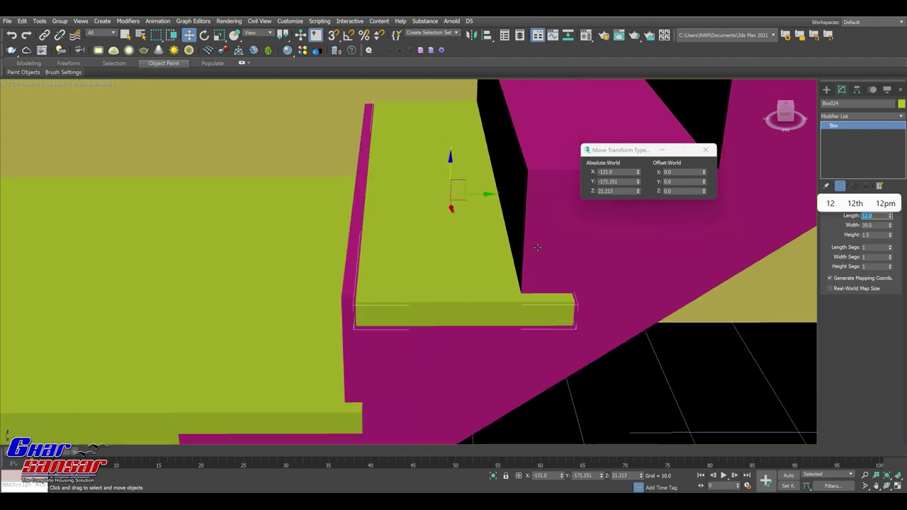
{"action": "left_click_drag", "start_coordinate": [492, 184], "coordinate": [474, 187]}
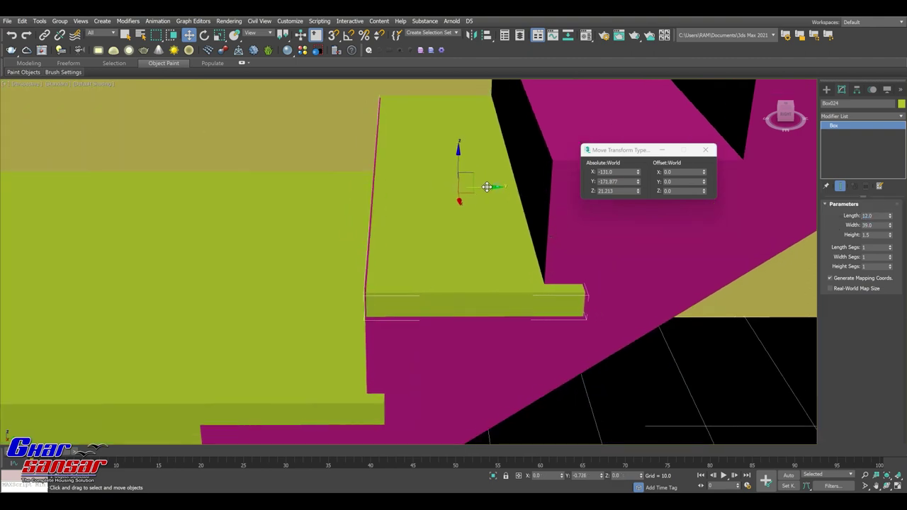
{"action": "double_click", "coordinate": [869, 215]}
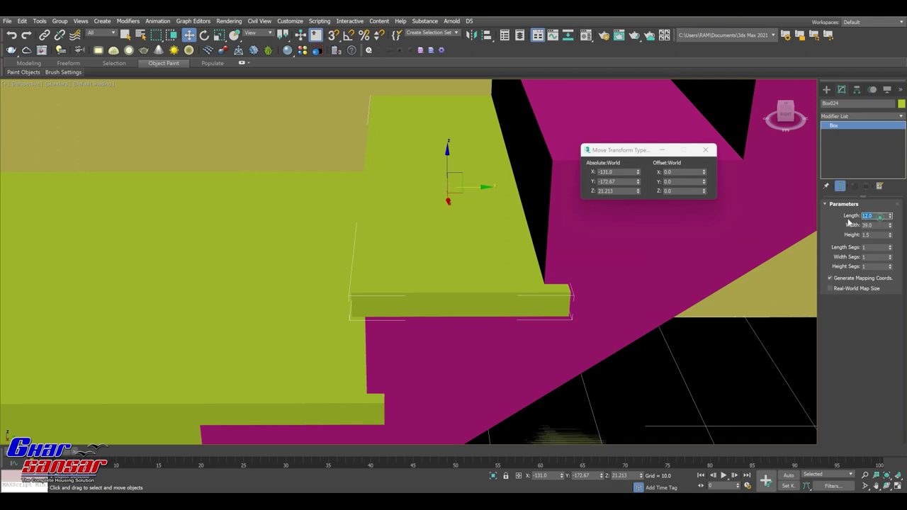
{"action": "type", "text": "1"}
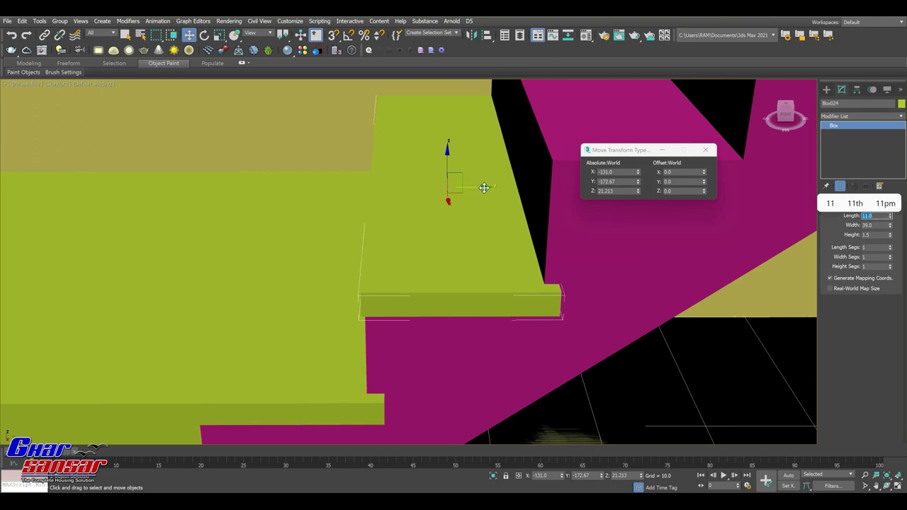
{"action": "key", "text": "Return"}
{"action": "left_click_drag", "start_coordinate": [480, 188], "coordinate": [476, 188]}
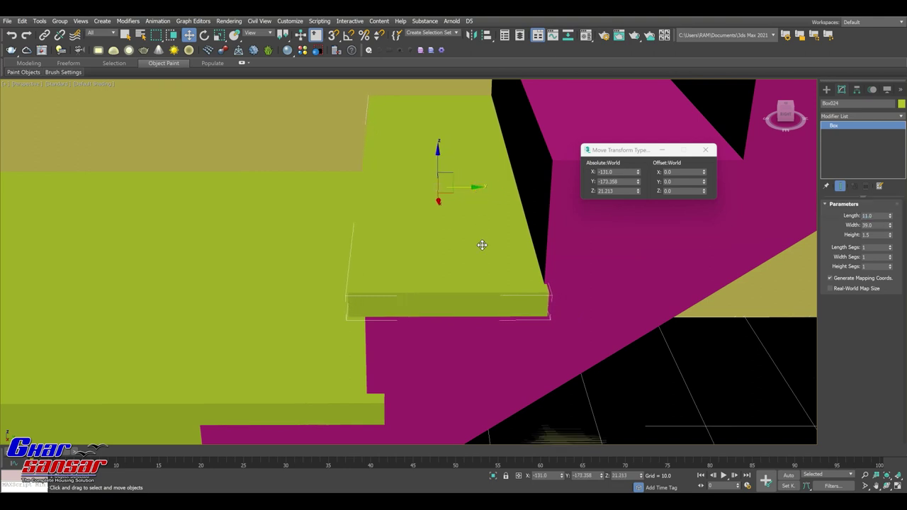
Step: Switch to four viewports, hide all but the stair and tread, and zoom-fit front and left views
{"action": "scroll", "coordinate": [480, 243], "scroll_direction": "down", "scroll_amount": 2}
{"action": "left_click", "coordinate": [898, 486]}
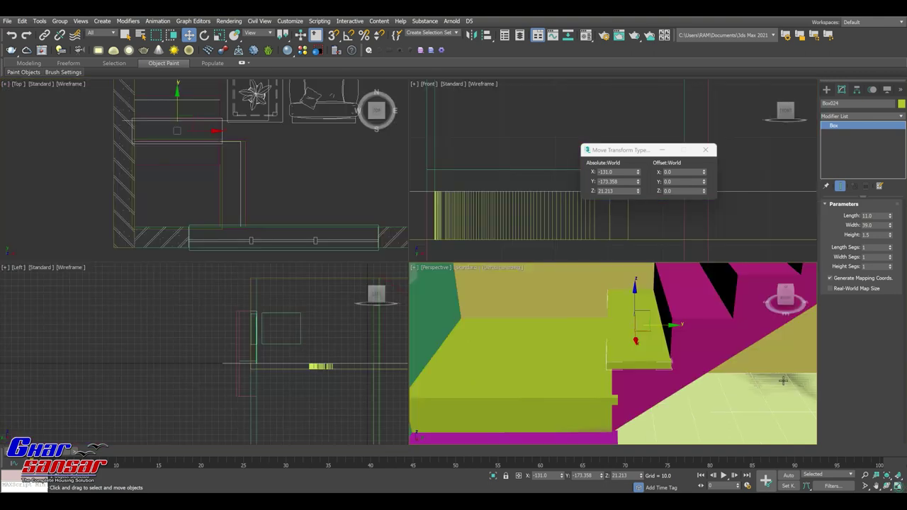
{"action": "right_click", "coordinate": [642, 379]}
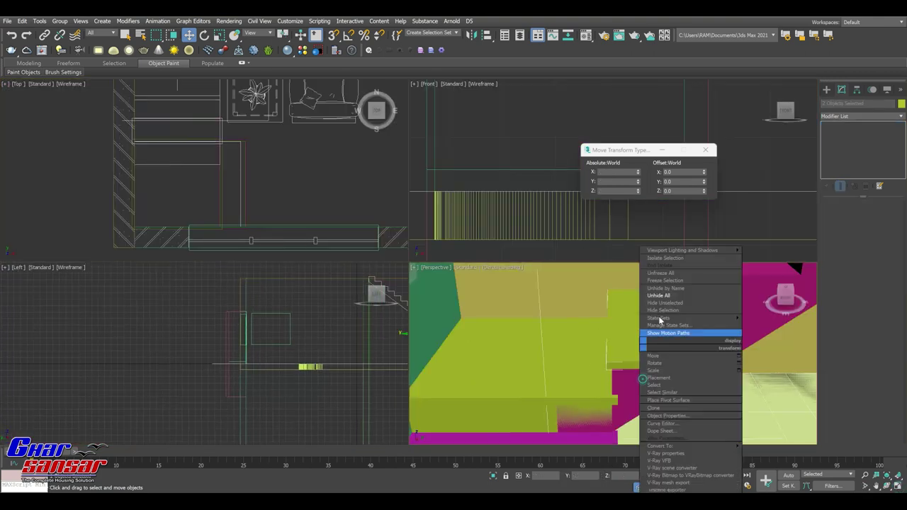
{"action": "left_click", "coordinate": [666, 293]}
{"action": "right_click", "coordinate": [447, 205]}
{"action": "key", "text": "z"}
{"action": "right_click", "coordinate": [378, 305]}
{"action": "key", "text": "z"}
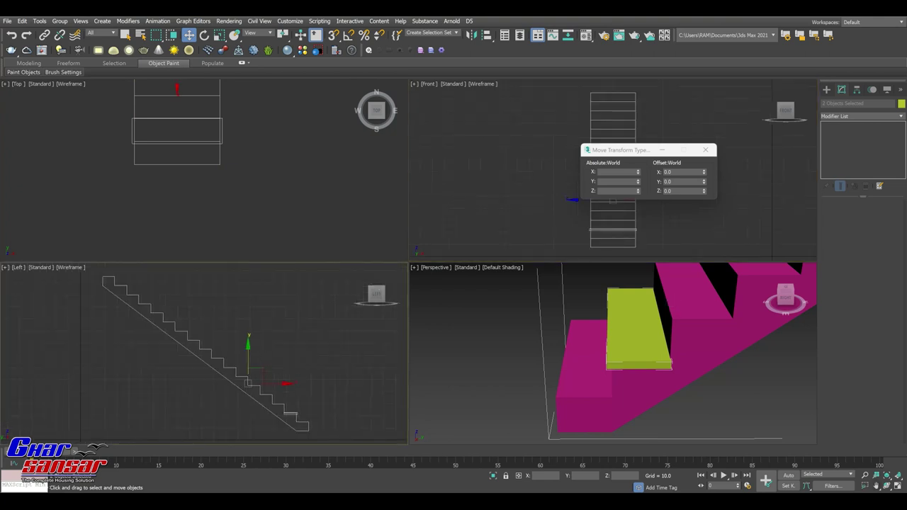
Step: In the maximized Left view, enable Snaps and snap the tread onto its stair step
{"action": "left_click", "coordinate": [898, 486]}
{"action": "scroll", "coordinate": [565, 366], "scroll_direction": "up", "scroll_amount": 5}
{"action": "scroll", "coordinate": [561, 357], "scroll_direction": "up", "scroll_amount": 3}
{"action": "scroll", "coordinate": [544, 325], "scroll_direction": "up", "scroll_amount": 1}
{"action": "left_click", "coordinate": [544, 324]}
{"action": "scroll", "coordinate": [380, 310], "scroll_direction": "up", "scroll_amount": 2}
{"action": "scroll", "coordinate": [380, 310], "scroll_direction": "up", "scroll_amount": 2}
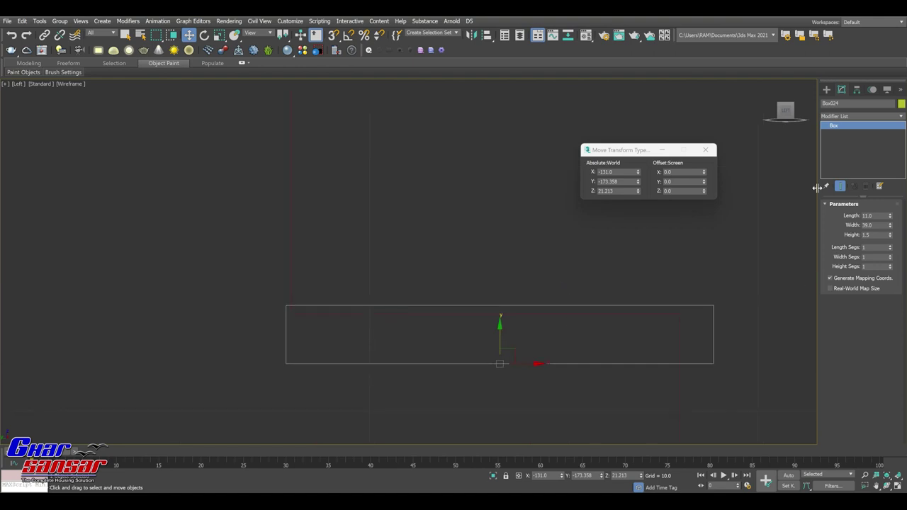
{"action": "left_click", "coordinate": [334, 35]}
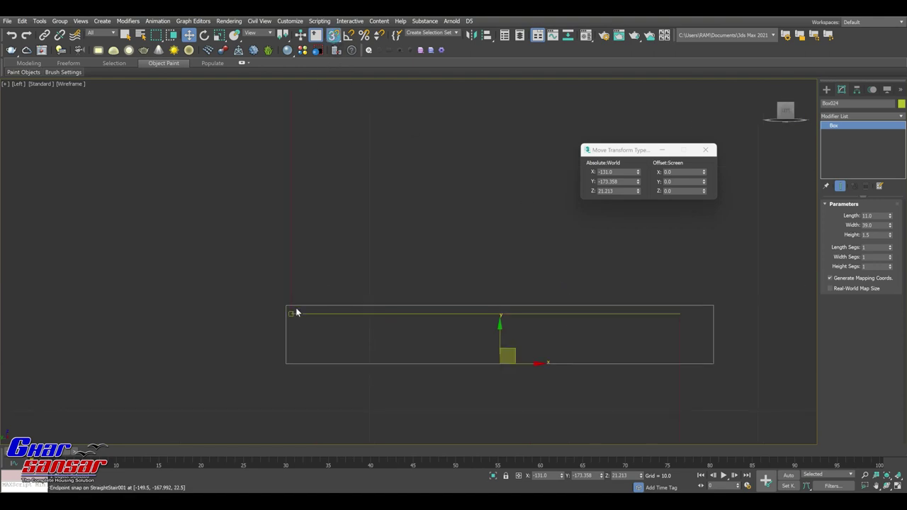
{"action": "left_click_drag", "start_coordinate": [287, 364], "coordinate": [293, 324]}
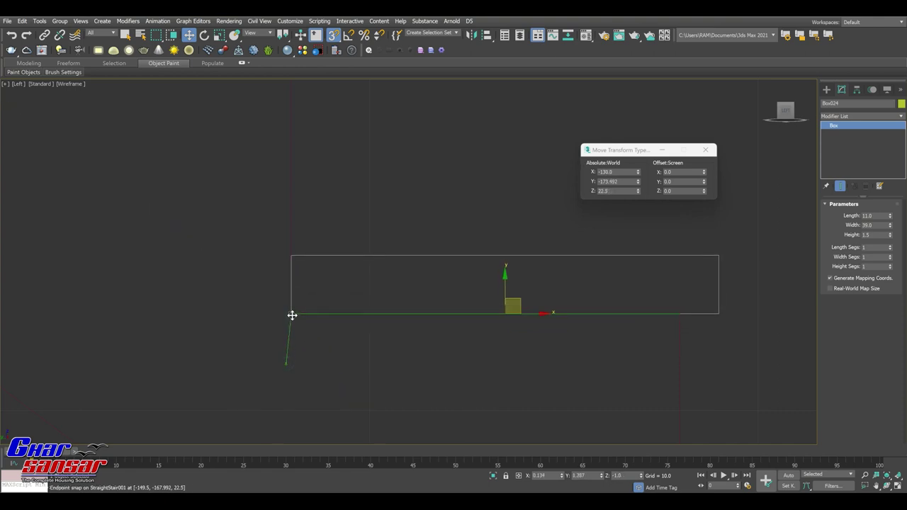
Step: Shift-clone the tread up to the next step as 20 copies, then restore four viewports
{"action": "scroll", "coordinate": [278, 306], "scroll_direction": "down", "scroll_amount": 3}
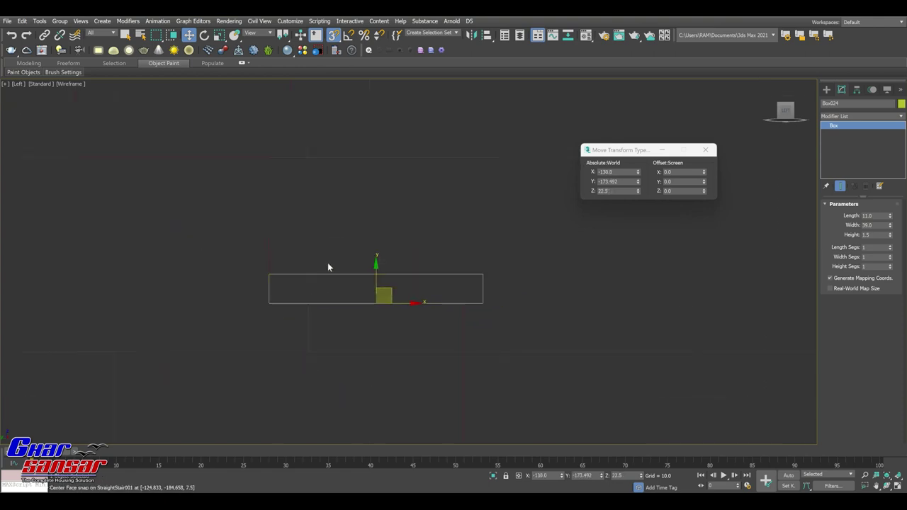
{"action": "scroll", "coordinate": [319, 287], "scroll_direction": "down", "scroll_amount": 3}
{"action": "middle_click_drag", "start_coordinate": [402, 299], "coordinate": [384, 276]}
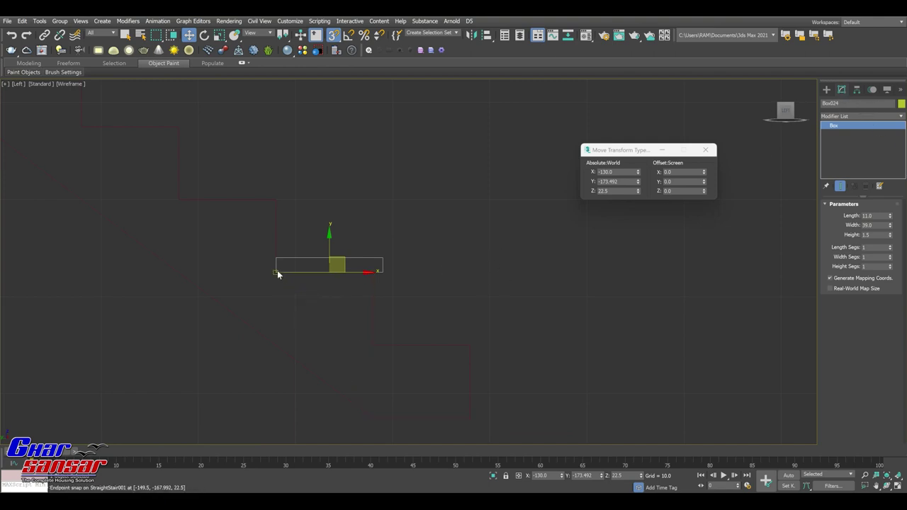
{"action": "left_click_drag", "start_coordinate": [277, 272], "coordinate": [179, 199], "text": "shift"}
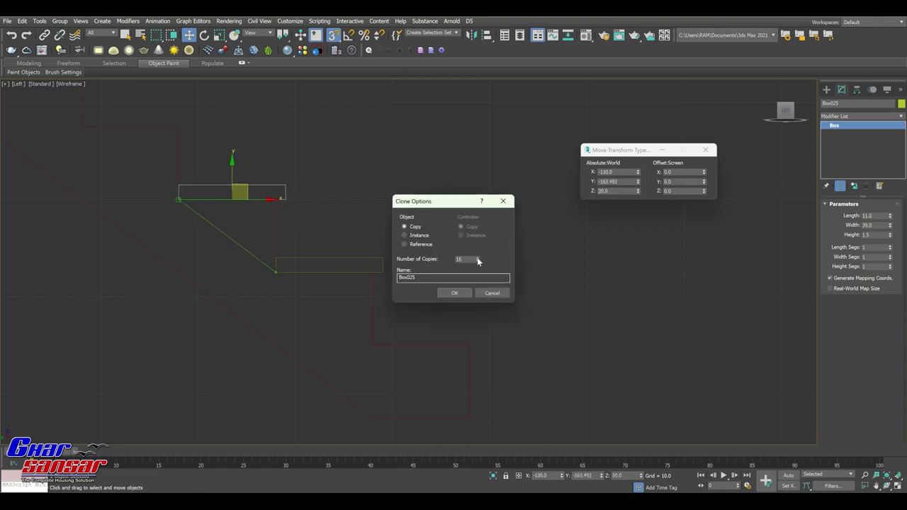
{"action": "left_click", "coordinate": [477, 258]}
{"action": "left_click", "coordinate": [453, 293]}
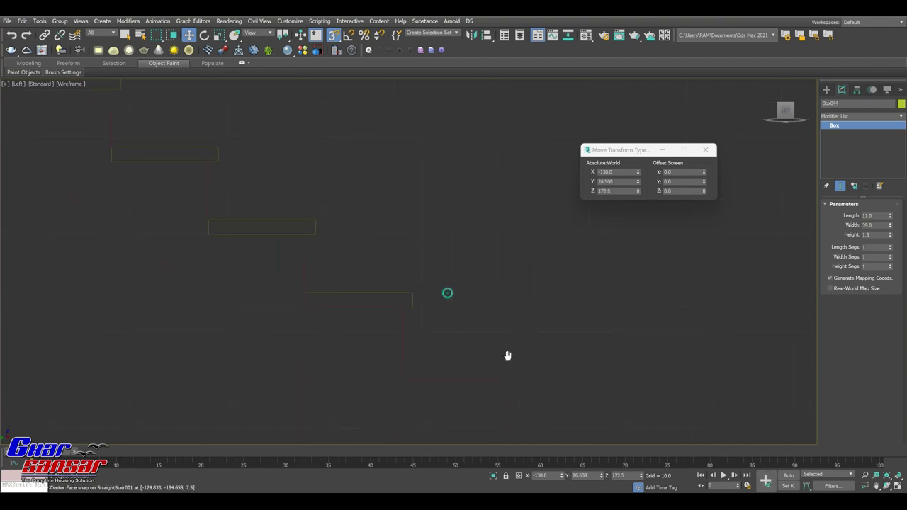
{"action": "middle_click_drag", "start_coordinate": [319, 273], "coordinate": [374, 337]}
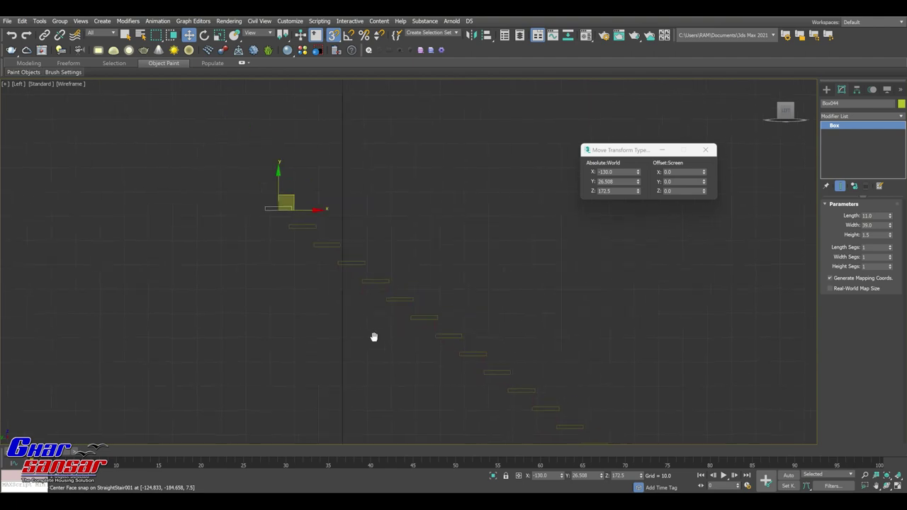
{"action": "left_click", "coordinate": [253, 281]}
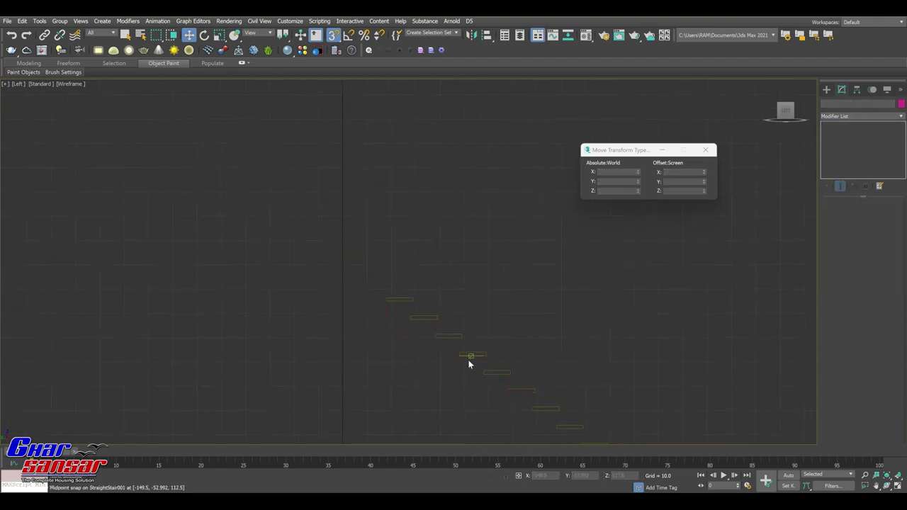
{"action": "left_click", "coordinate": [898, 486]}
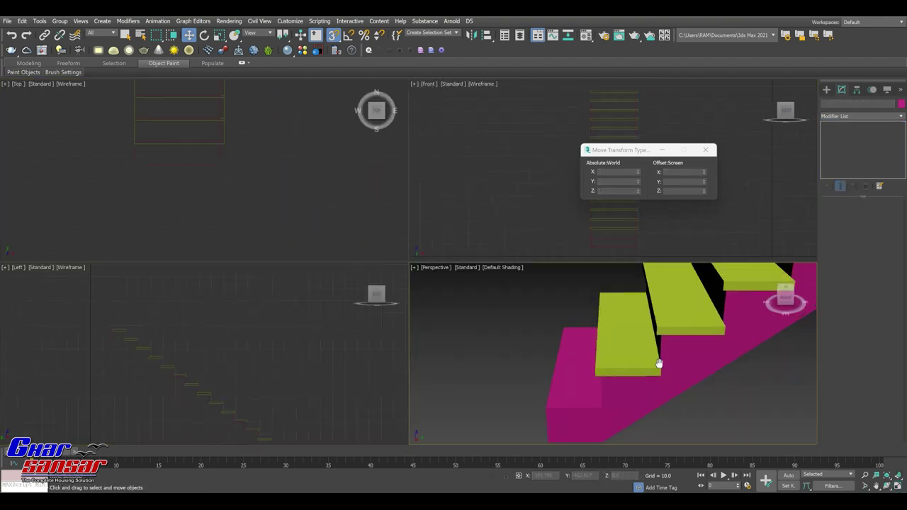
Step: Unhide objects in the maximized perspective view and select the magenta bottom step
{"action": "left_click", "coordinate": [899, 486]}
{"action": "right_click", "coordinate": [628, 340], "text": "shift"}
{"action": "left_click", "coordinate": [642, 317]}
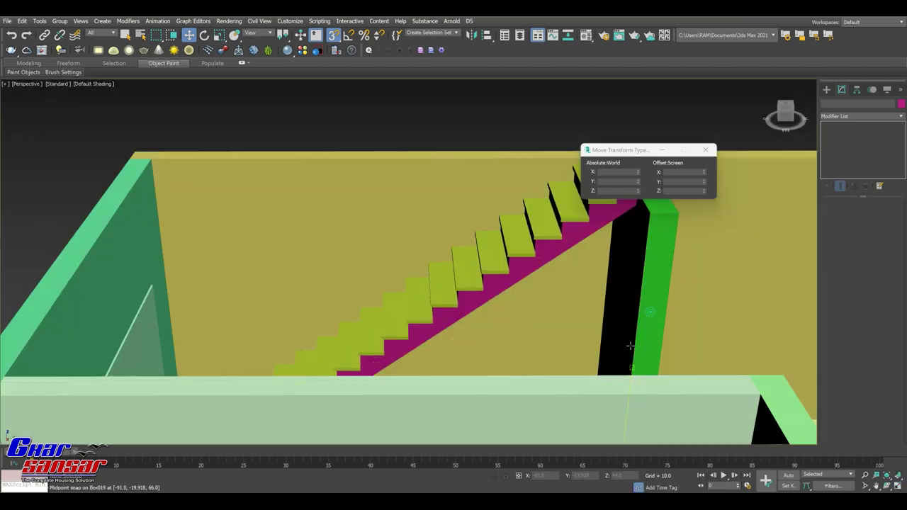
{"action": "mouse_move", "coordinate": [695, 253]}
{"action": "middle_mouse_down", "text": "alt"}
{"action": "mouse_move", "coordinate": [408, 263]}
{"action": "mouse_move", "coordinate": [309, 356]}
{"action": "middle_mouse_up", "text": "alt"}
{"action": "left_click", "coordinate": [310, 356]}
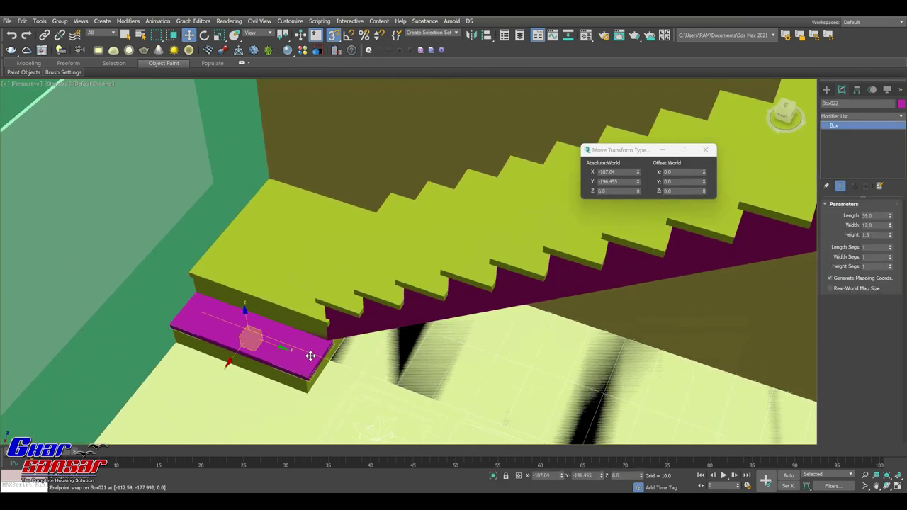
{"action": "left_click", "coordinate": [307, 269], "text": "ctrl"}
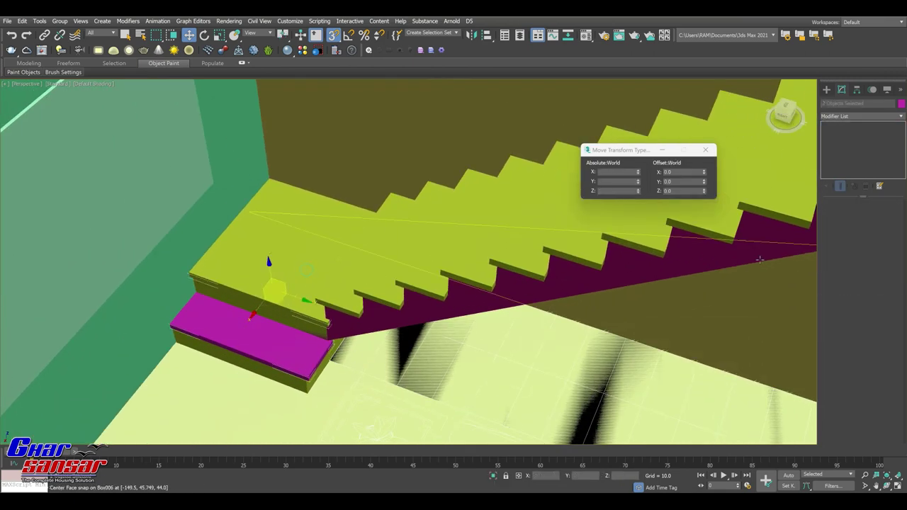
{"action": "left_click", "coordinate": [281, 351]}
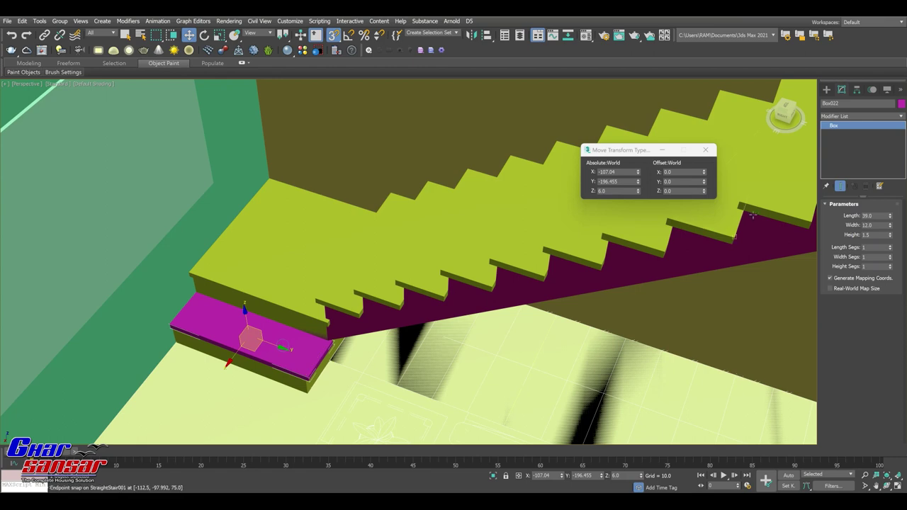
{"action": "left_click", "coordinate": [705, 150]}
Step: View the whole stair run from above and isolate the stairs with Alt+Q
{"action": "scroll", "coordinate": [708, 177], "scroll_direction": "down", "scroll_amount": 3}
{"action": "scroll", "coordinate": [710, 180], "scroll_direction": "up", "scroll_amount": 2}
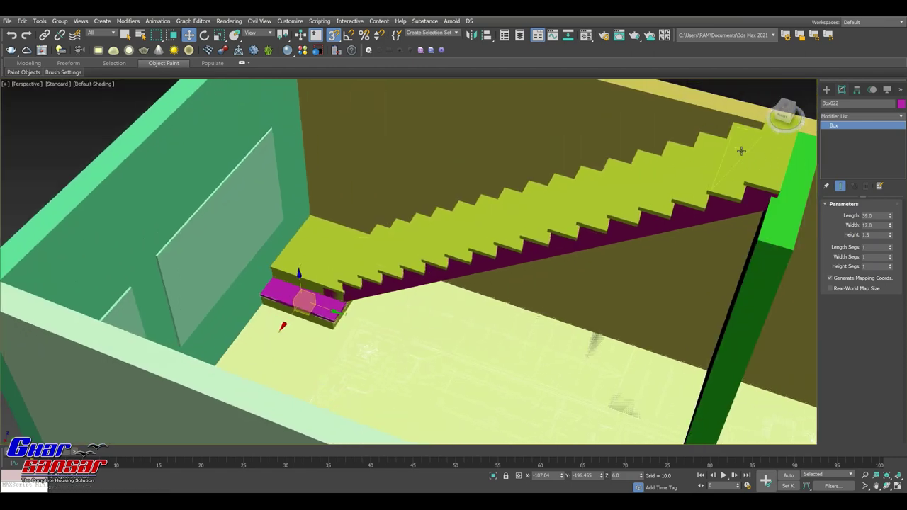
{"action": "left_click_drag", "start_coordinate": [785, 113], "coordinate": [786, 117]}
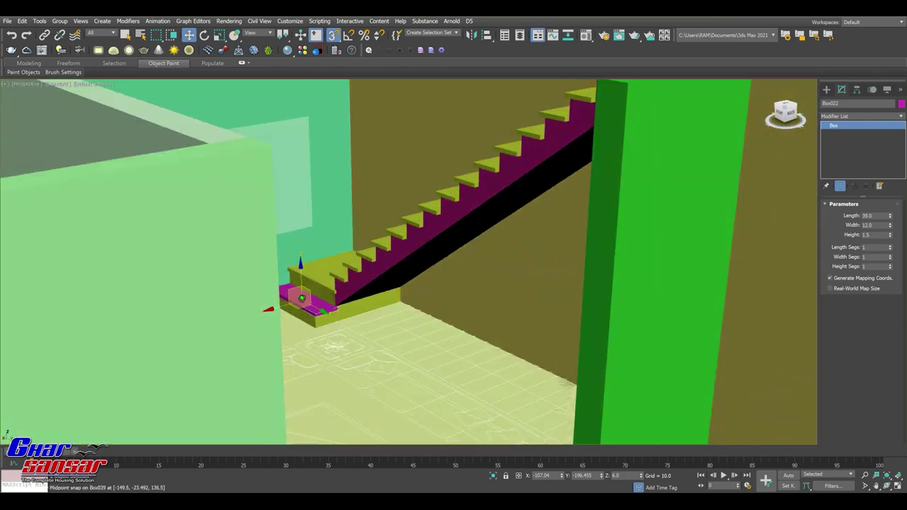
{"action": "scroll", "coordinate": [528, 212], "scroll_direction": "up", "scroll_amount": 5}
{"action": "middle_click_drag", "start_coordinate": [524, 219], "coordinate": [528, 212]}
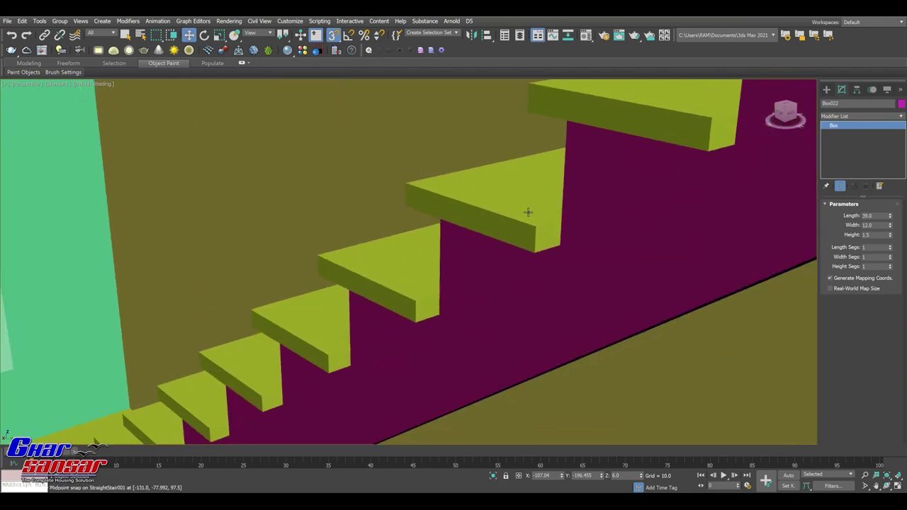
{"action": "scroll", "coordinate": [531, 212], "scroll_direction": "down", "scroll_amount": 4}
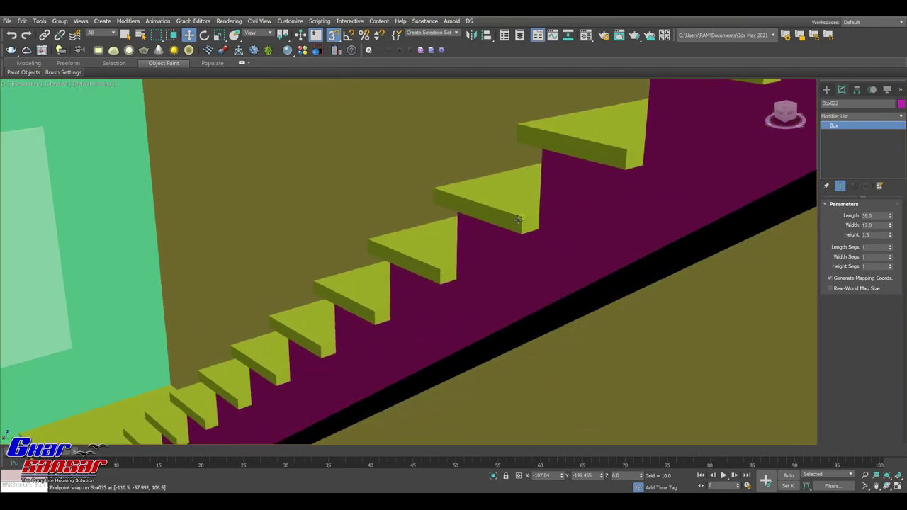
{"action": "middle_click_drag", "start_coordinate": [539, 234], "coordinate": [709, 177], "text": "alt"}
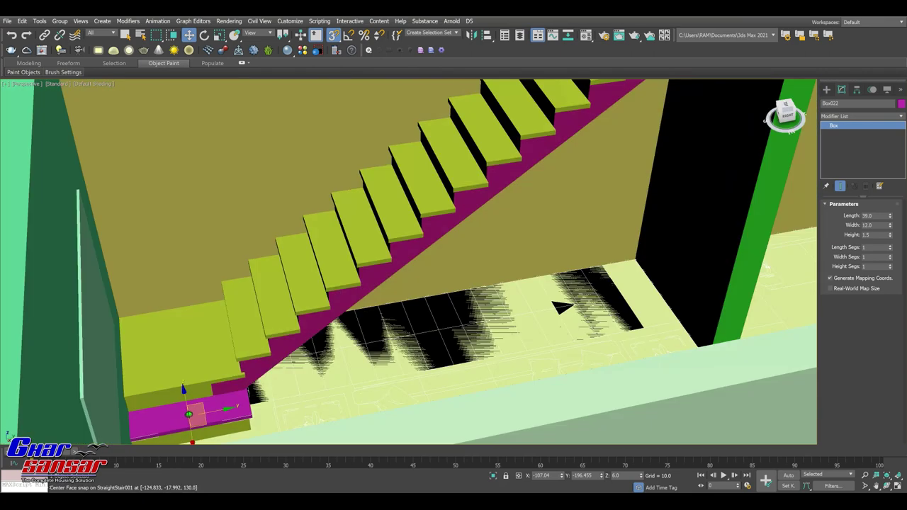
{"action": "middle_click_drag", "start_coordinate": [496, 255], "coordinate": [495, 258], "text": "alt"}
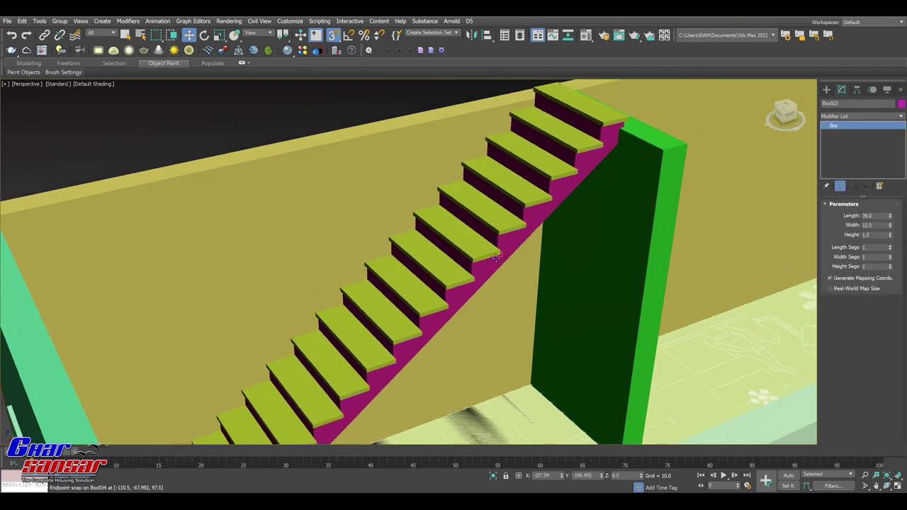
{"action": "key", "text": "alt+q"}
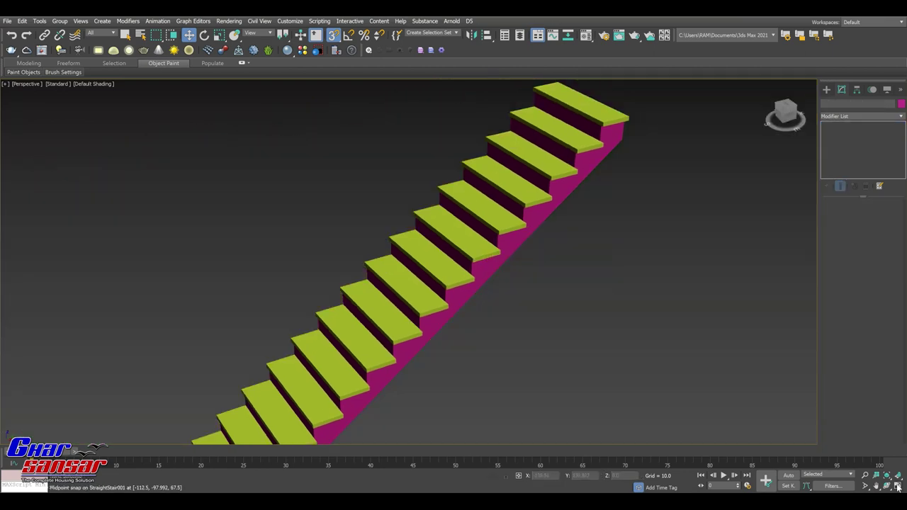
Step: In the maximized Front view, window-select all tread boxes and shift them slightly left along X
{"action": "left_click", "coordinate": [898, 487]}
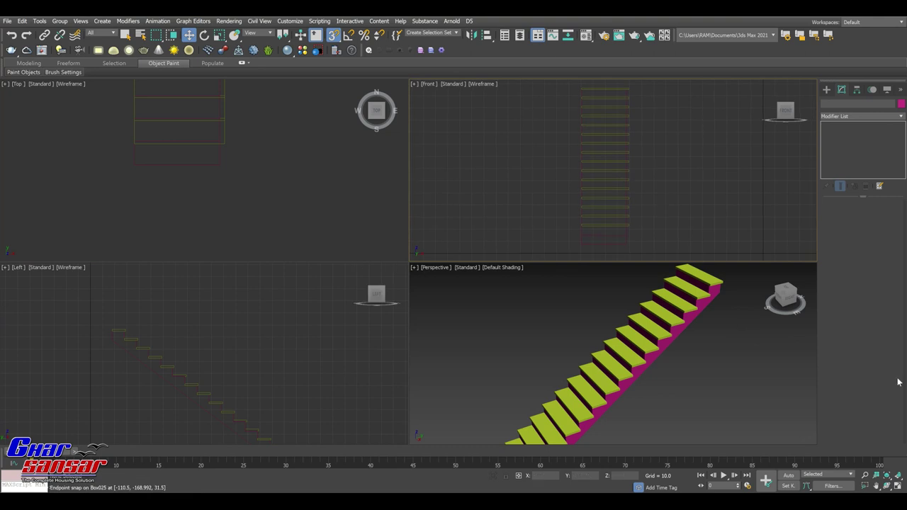
{"action": "left_click", "coordinate": [897, 487]}
{"action": "scroll", "coordinate": [340, 375], "scroll_direction": "up", "scroll_amount": 5}
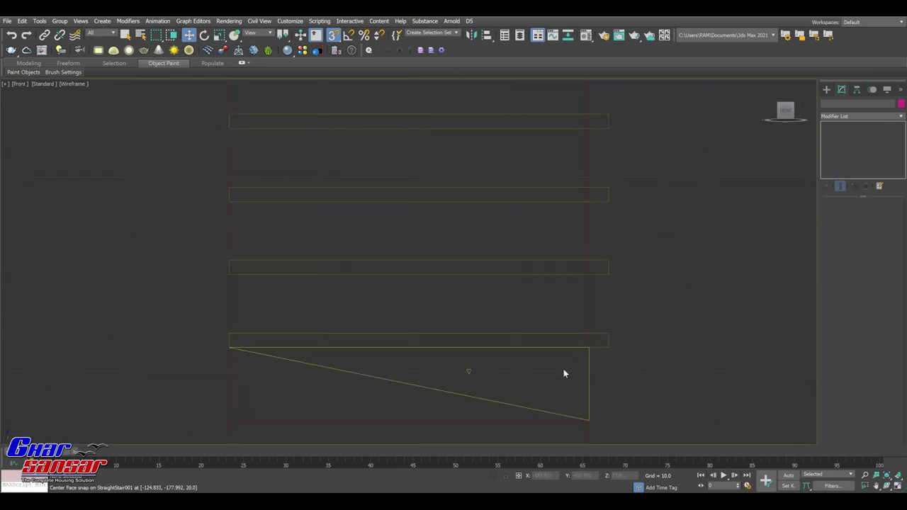
{"action": "scroll", "coordinate": [486, 286], "scroll_direction": "down", "scroll_amount": 3}
{"action": "scroll", "coordinate": [513, 296], "scroll_direction": "down", "scroll_amount": 2}
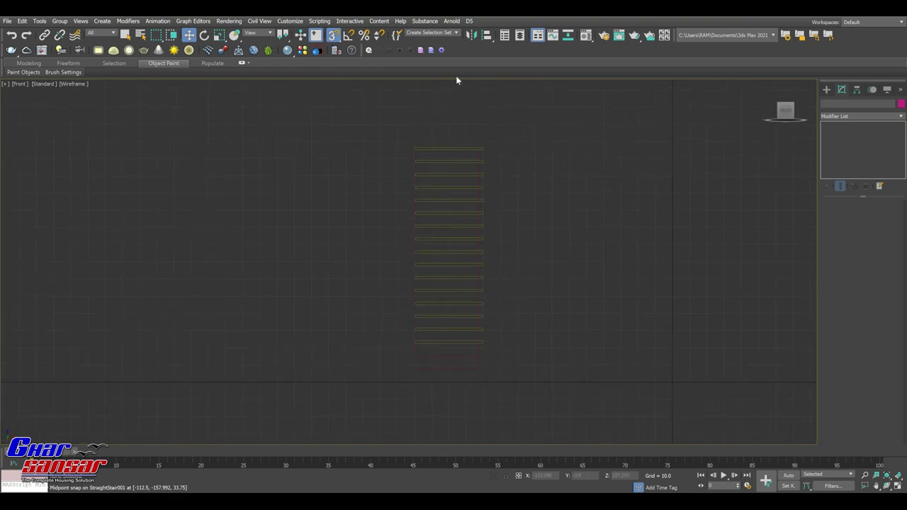
{"action": "left_click_drag", "start_coordinate": [484, 410], "coordinate": [482, 412]}
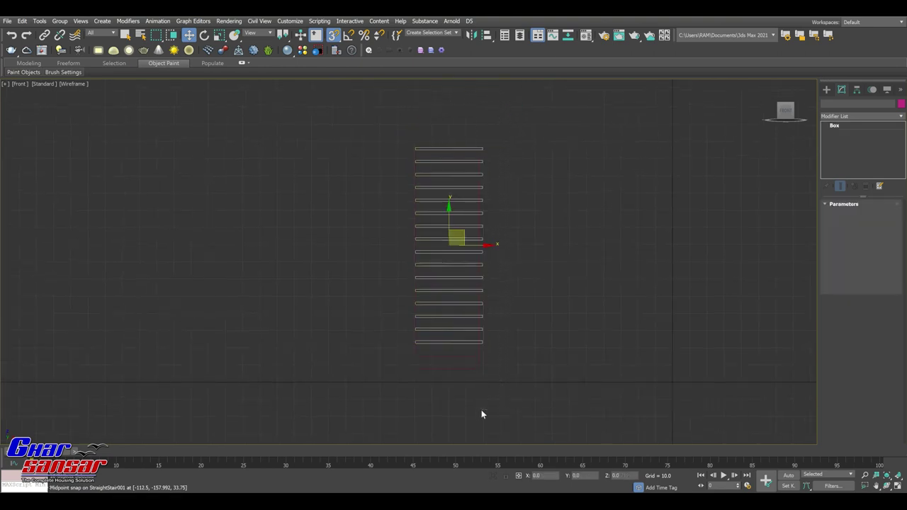
{"action": "scroll", "coordinate": [472, 251], "scroll_direction": "up", "scroll_amount": 4}
{"action": "scroll", "coordinate": [511, 231], "scroll_direction": "up", "scroll_amount": 3}
{"action": "left_click_drag", "start_coordinate": [483, 246], "coordinate": [475, 246]}
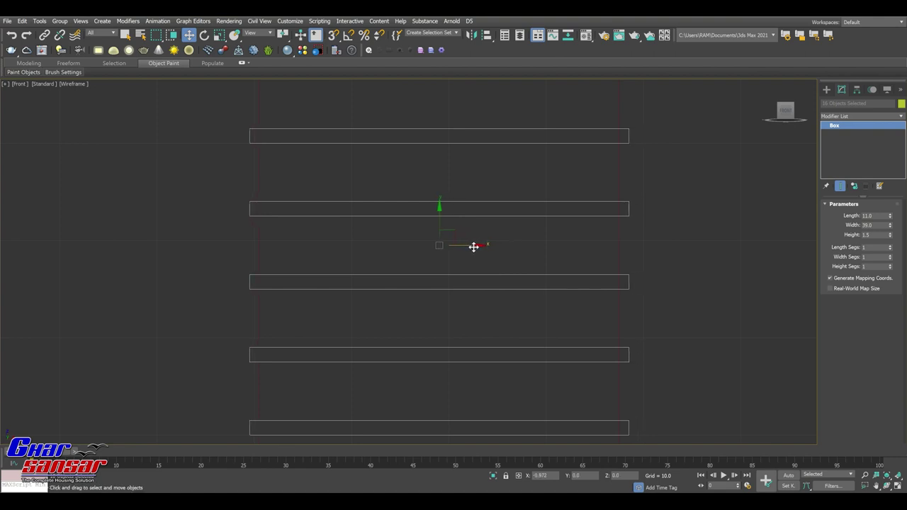
Step: Unhide the whole house and view the room from a steeper angle in maximized perspective
{"action": "left_click", "coordinate": [896, 488]}
{"action": "right_click", "coordinate": [660, 354]}
{"action": "left_click", "coordinate": [699, 341]}
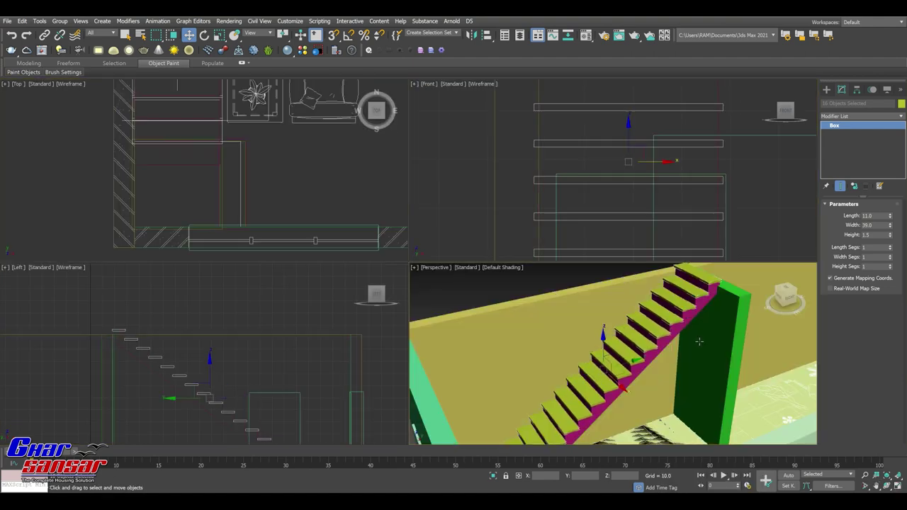
{"action": "middle_click_drag", "start_coordinate": [699, 342], "coordinate": [691, 339]}
{"action": "left_click", "coordinate": [898, 487]}
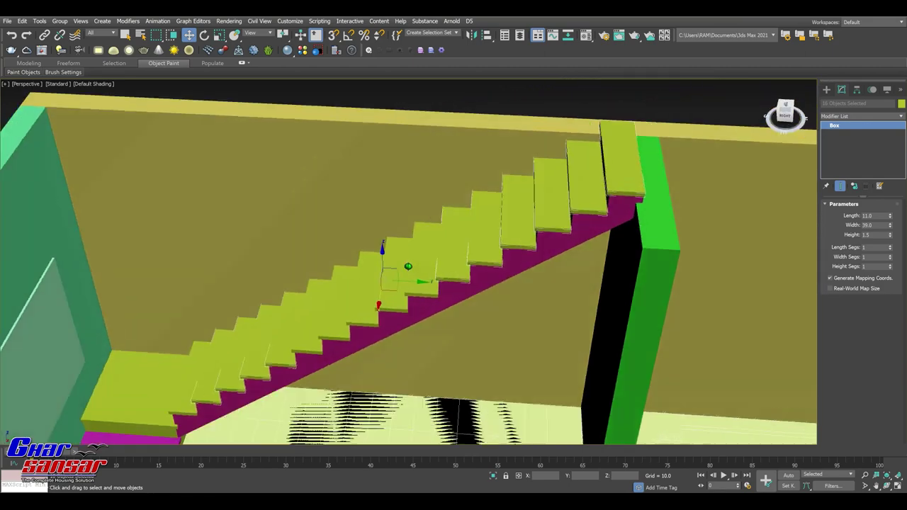
{"action": "left_click_drag", "start_coordinate": [786, 112], "coordinate": [773, 124]}
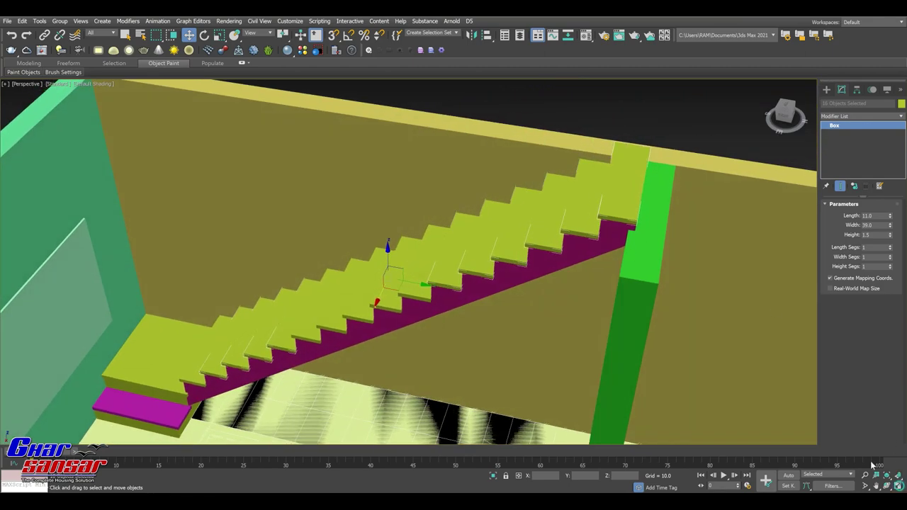
{"action": "scroll", "coordinate": [666, 198], "scroll_direction": "down", "scroll_amount": 5}
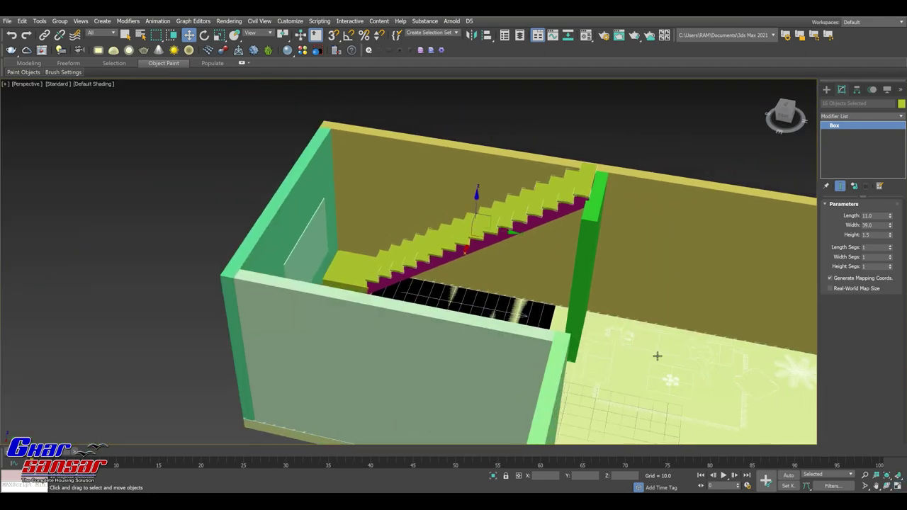
{"action": "middle_click_drag", "start_coordinate": [616, 319], "coordinate": [562, 287]}
Step: Hide everything except the floor-plan group Group002 and maximize the Top view
{"action": "left_click", "coordinate": [485, 280]}
{"action": "right_click", "coordinate": [485, 281]}
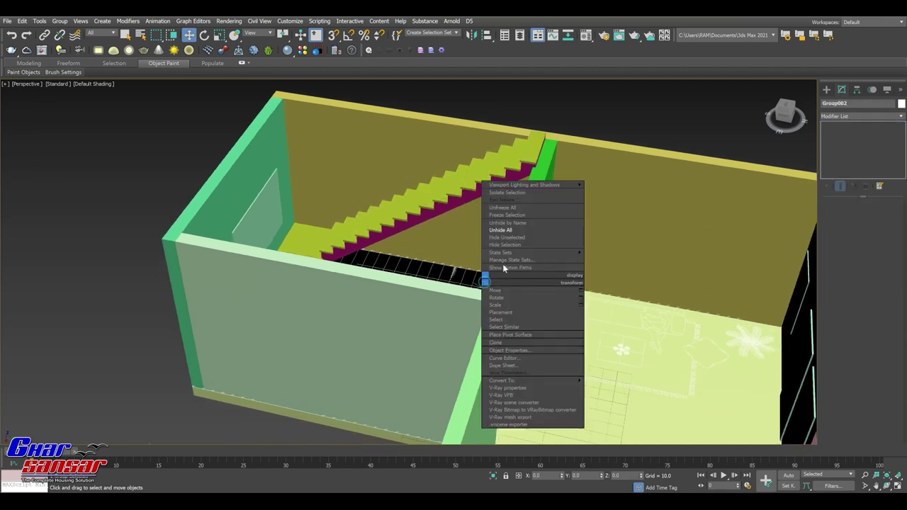
{"action": "left_click", "coordinate": [521, 239]}
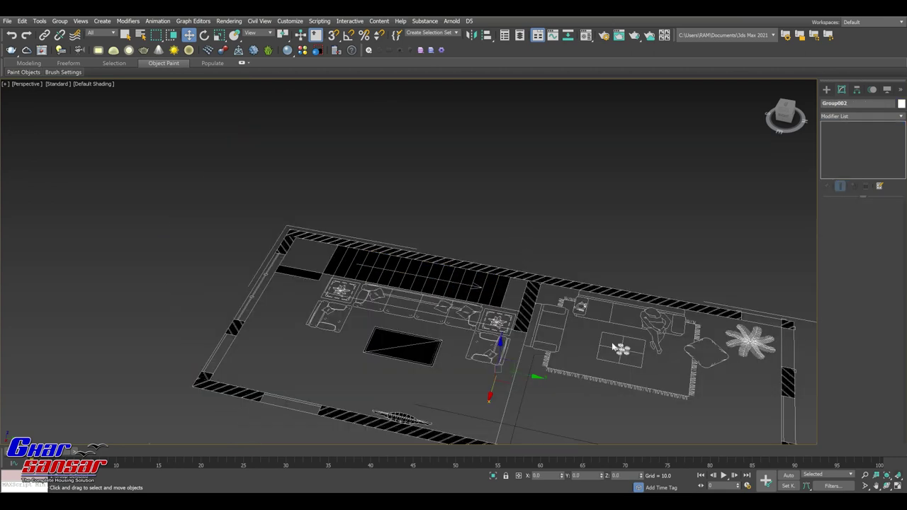
{"action": "left_click", "coordinate": [899, 485]}
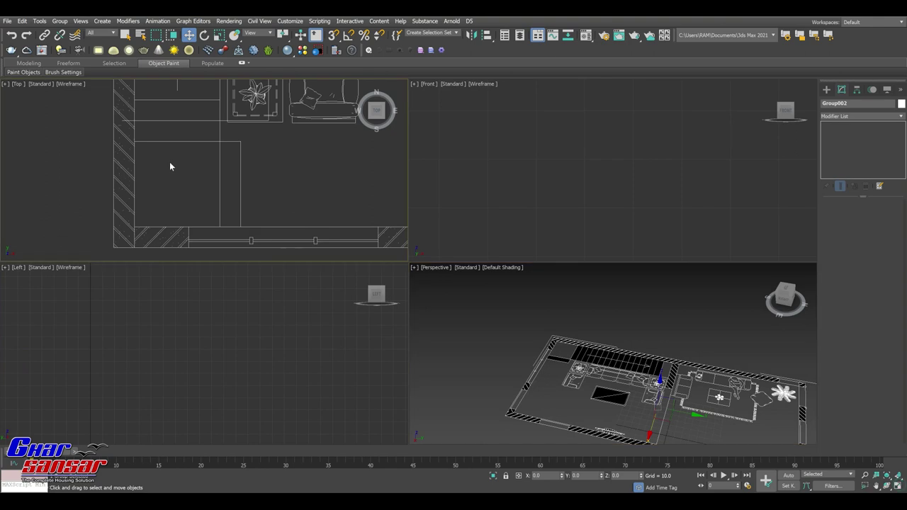
{"action": "scroll", "coordinate": [170, 164], "scroll_direction": "down", "scroll_amount": 3}
{"action": "scroll", "coordinate": [216, 183], "scroll_direction": "down", "scroll_amount": 3}
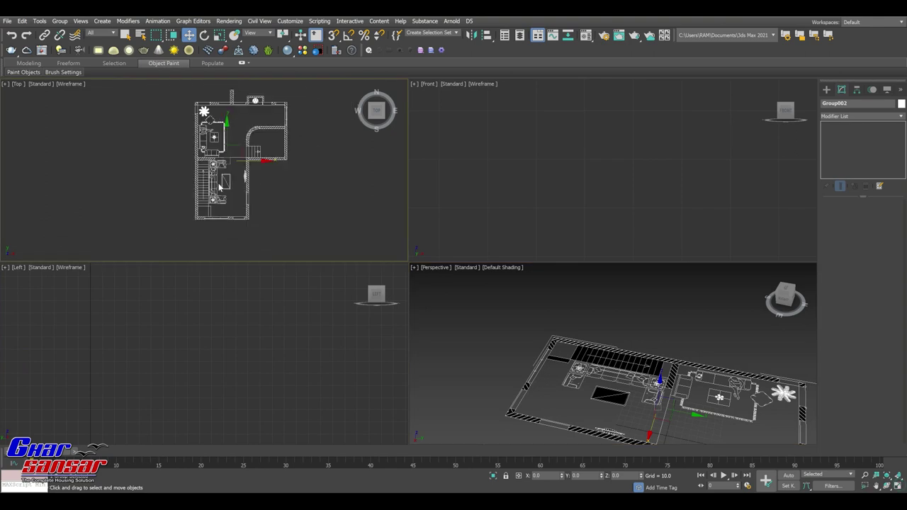
{"action": "left_click", "coordinate": [898, 486]}
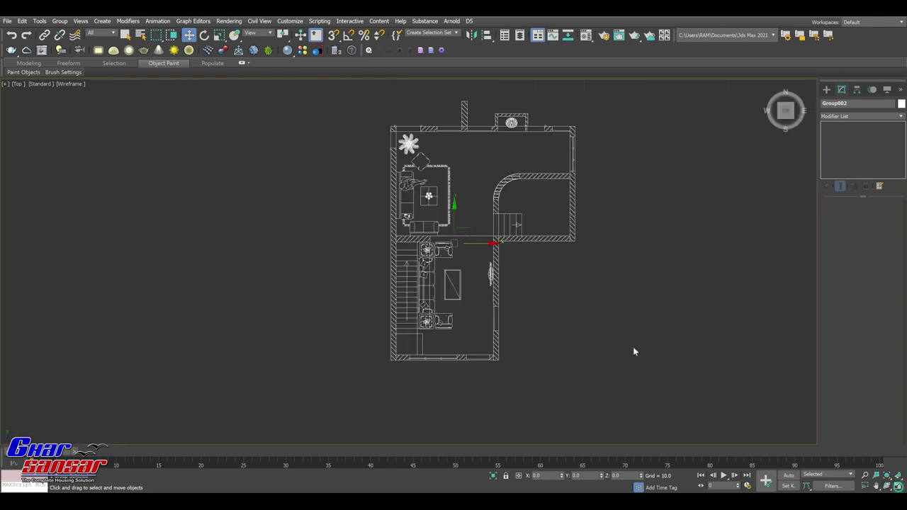
Step: Start a Line spline in the Top view with corner snapping on, cancelling a false first attempt
{"action": "left_click", "coordinate": [828, 89]}
{"action": "left_click", "coordinate": [836, 102]}
{"action": "left_click", "coordinate": [843, 152]}
{"action": "middle_click_drag", "start_coordinate": [357, 189], "coordinate": [174, 194]}
{"action": "scroll", "coordinate": [229, 186], "scroll_direction": "up", "scroll_amount": 5}
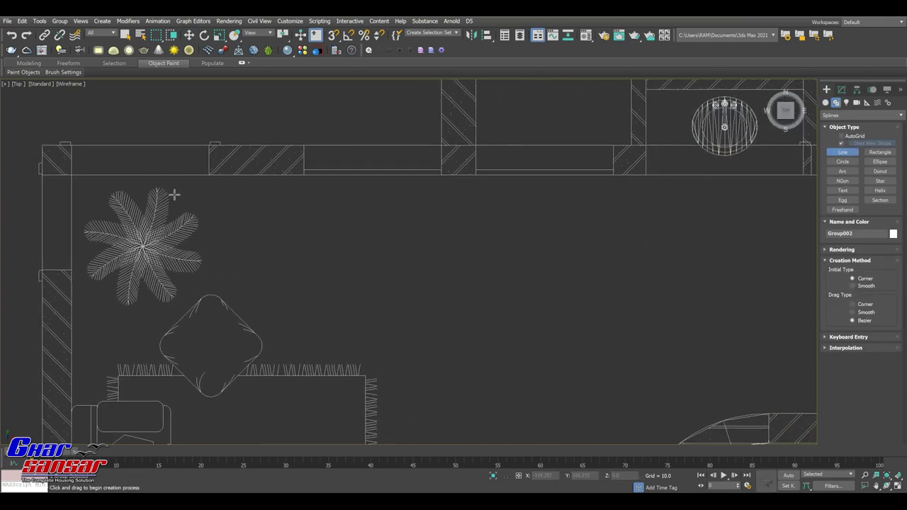
{"action": "scroll", "coordinate": [175, 194], "scroll_direction": "down", "scroll_amount": 2}
{"action": "left_click", "coordinate": [333, 35]}
{"action": "left_click", "coordinate": [101, 180]}
{"action": "scroll", "coordinate": [219, 203], "scroll_direction": "down", "scroll_amount": 3}
{"action": "scroll", "coordinate": [364, 199], "scroll_direction": "up", "scroll_amount": 3}
{"action": "scroll", "coordinate": [365, 198], "scroll_direction": "down", "scroll_amount": 2}
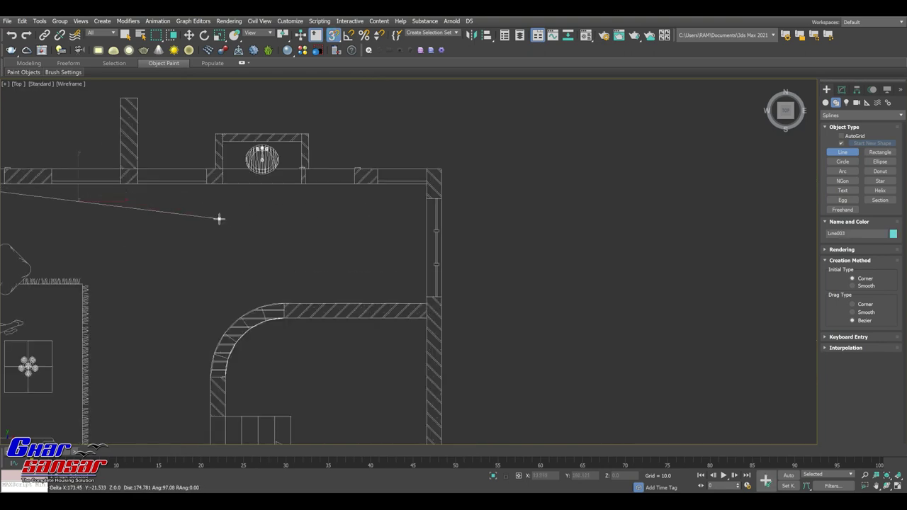
{"action": "scroll", "coordinate": [219, 218], "scroll_direction": "down", "scroll_amount": 3}
{"action": "right_click", "coordinate": [344, 229]}
{"action": "scroll", "coordinate": [64, 191], "scroll_direction": "up", "scroll_amount": 1}
{"action": "scroll", "coordinate": [62, 176], "scroll_direction": "up", "scroll_amount": 4}
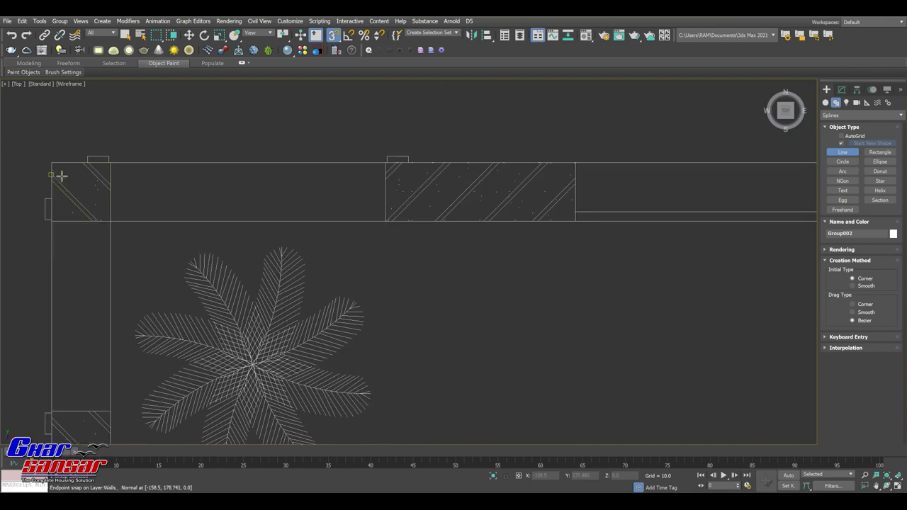
{"action": "scroll", "coordinate": [54, 232], "scroll_direction": "down", "scroll_amount": 4}
{"action": "key", "text": "i"}
Step: Place line points at the top-right, left and lower wall corners of the room
{"action": "key", "text": "i"}
{"action": "scroll", "coordinate": [489, 227], "scroll_direction": "up", "scroll_amount": 4}
{"action": "scroll", "coordinate": [464, 202], "scroll_direction": "up", "scroll_amount": 2}
{"action": "left_click", "coordinate": [461, 196]}
{"action": "scroll", "coordinate": [476, 200], "scroll_direction": "down", "scroll_amount": 4}
{"action": "scroll", "coordinate": [482, 234], "scroll_direction": "down", "scroll_amount": 4}
{"action": "mouse_move", "coordinate": [490, 275]}
{"action": "middle_mouse_down"}
{"action": "mouse_move", "coordinate": [470, 158]}
{"action": "mouse_move", "coordinate": [466, 208]}
{"action": "middle_mouse_up"}
{"action": "scroll", "coordinate": [461, 227], "scroll_direction": "up", "scroll_amount": 4}
{"action": "left_click", "coordinate": [463, 226]}
{"action": "key", "text": "i"}
{"action": "key", "text": "i"}
{"action": "scroll", "coordinate": [137, 178], "scroll_direction": "up", "scroll_amount": 3}
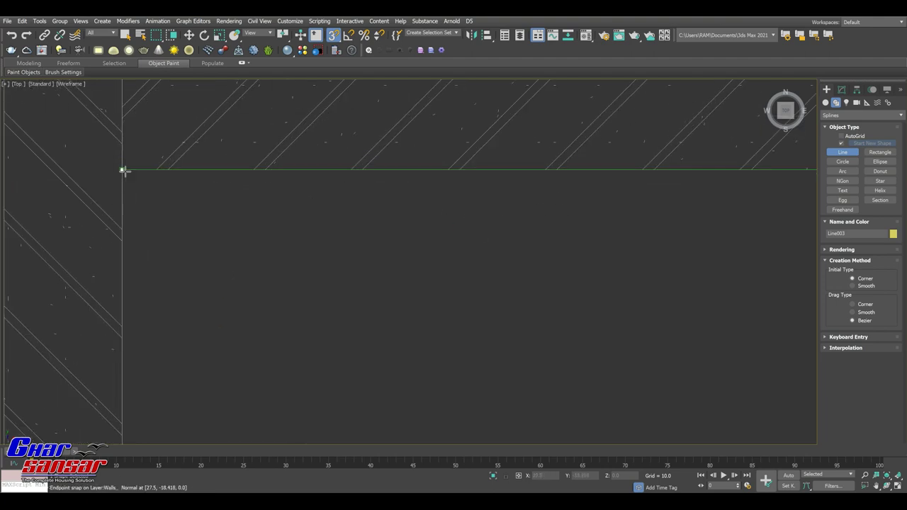
{"action": "left_click", "coordinate": [141, 174]}
{"action": "scroll", "coordinate": [160, 216], "scroll_direction": "down", "scroll_amount": 3}
{"action": "scroll", "coordinate": [281, 138], "scroll_direction": "down", "scroll_amount": 2}
{"action": "scroll", "coordinate": [274, 299], "scroll_direction": "up", "scroll_amount": 2}
{"action": "scroll", "coordinate": [250, 252], "scroll_direction": "up", "scroll_amount": 2}
{"action": "scroll", "coordinate": [249, 251], "scroll_direction": "up", "scroll_amount": 3}
{"action": "left_click", "coordinate": [226, 227]}
{"action": "scroll", "coordinate": [156, 246], "scroll_direction": "down", "scroll_amount": 3}
{"action": "scroll", "coordinate": [270, 265], "scroll_direction": "up", "scroll_amount": 1}
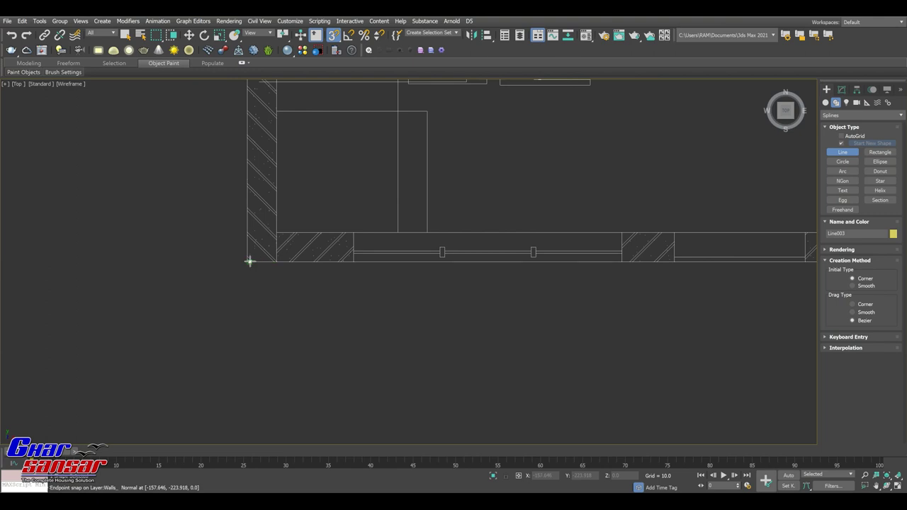
{"action": "scroll", "coordinate": [249, 262], "scroll_direction": "up", "scroll_amount": 3}
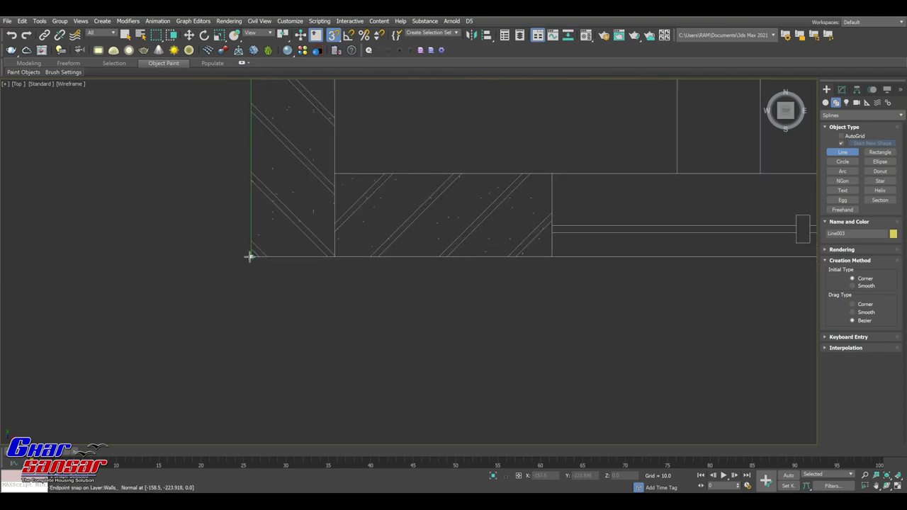
{"action": "scroll", "coordinate": [277, 310], "scroll_direction": "down", "scroll_amount": 3}
{"action": "mouse_move", "coordinate": [290, 239]}
{"action": "middle_mouse_down"}
{"action": "mouse_move", "coordinate": [283, 253]}
{"action": "mouse_move", "coordinate": [274, 212]}
{"action": "mouse_move", "coordinate": [264, 213]}
{"action": "middle_mouse_up"}
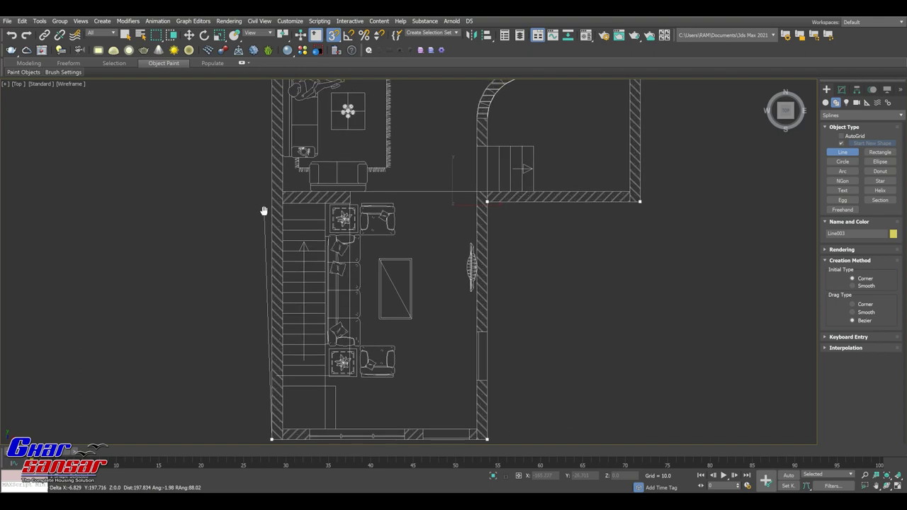
{"action": "middle_click_drag", "start_coordinate": [303, 307], "coordinate": [281, 253]}
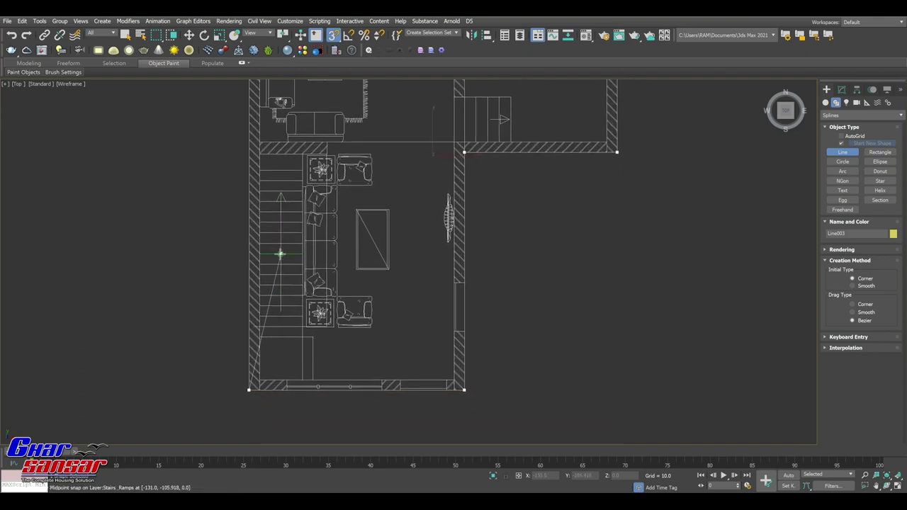
{"action": "scroll", "coordinate": [284, 363], "scroll_direction": "up", "scroll_amount": 3}
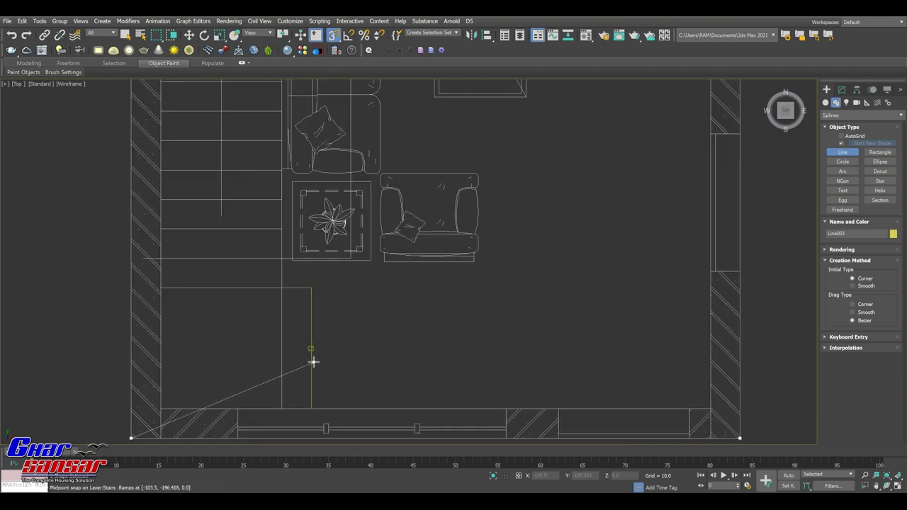
{"action": "middle_click_drag", "start_coordinate": [296, 290], "coordinate": [296, 319]}
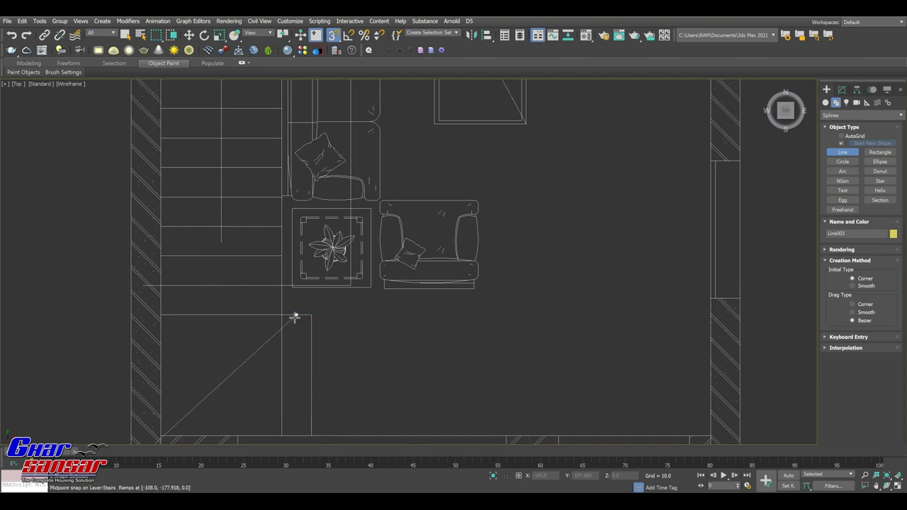
{"action": "scroll", "coordinate": [166, 301], "scroll_direction": "up", "scroll_amount": 3}
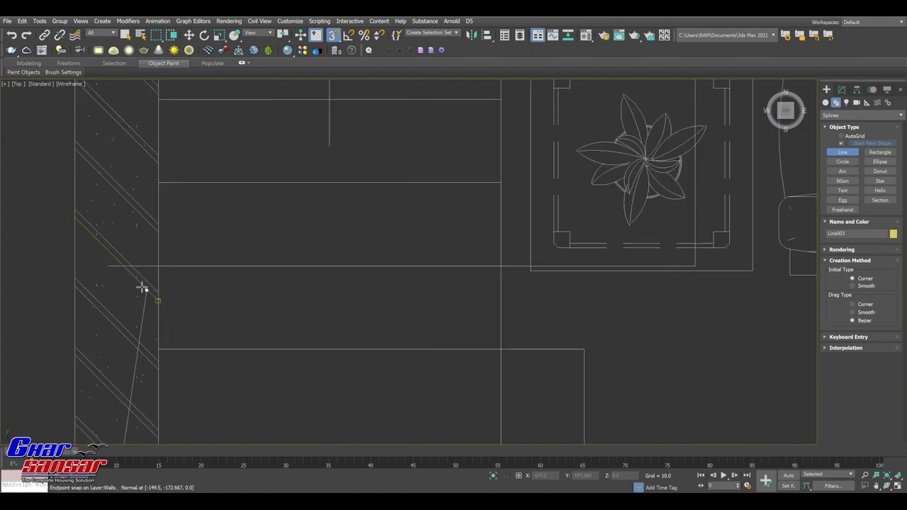
Step: Add the remaining wall-corner points and close Line003 at its first vertex
{"action": "left_click", "coordinate": [109, 266]}
{"action": "scroll", "coordinate": [146, 276], "scroll_direction": "down", "scroll_amount": 1}
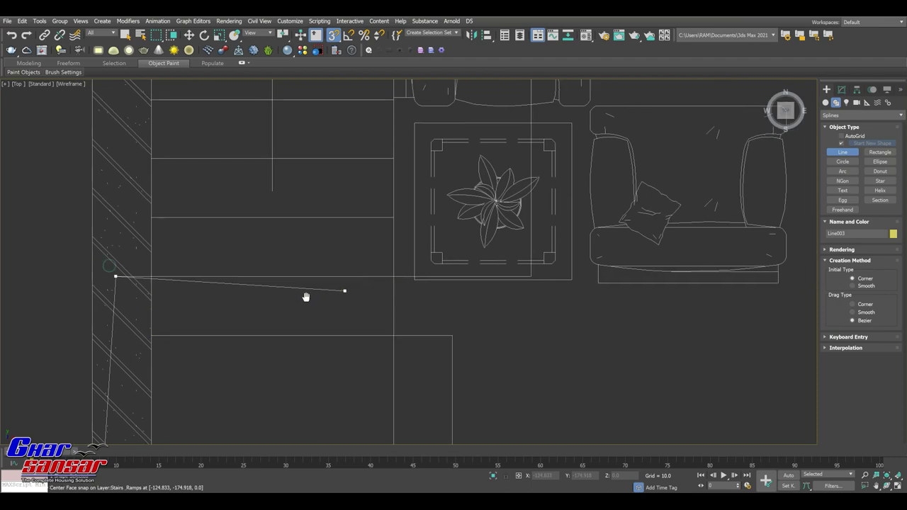
{"action": "scroll", "coordinate": [435, 307], "scroll_direction": "up", "scroll_amount": 2}
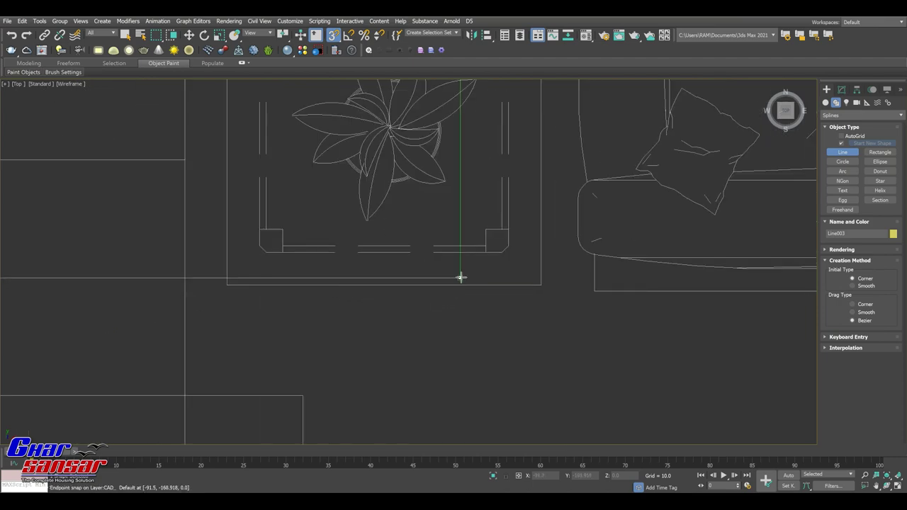
{"action": "scroll", "coordinate": [447, 330], "scroll_direction": "down", "scroll_amount": 3}
{"action": "scroll", "coordinate": [449, 294], "scroll_direction": "up", "scroll_amount": 1}
{"action": "scroll", "coordinate": [441, 263], "scroll_direction": "up", "scroll_amount": 1}
{"action": "scroll", "coordinate": [448, 310], "scroll_direction": "up", "scroll_amount": 2}
{"action": "scroll", "coordinate": [439, 287], "scroll_direction": "up", "scroll_amount": 4}
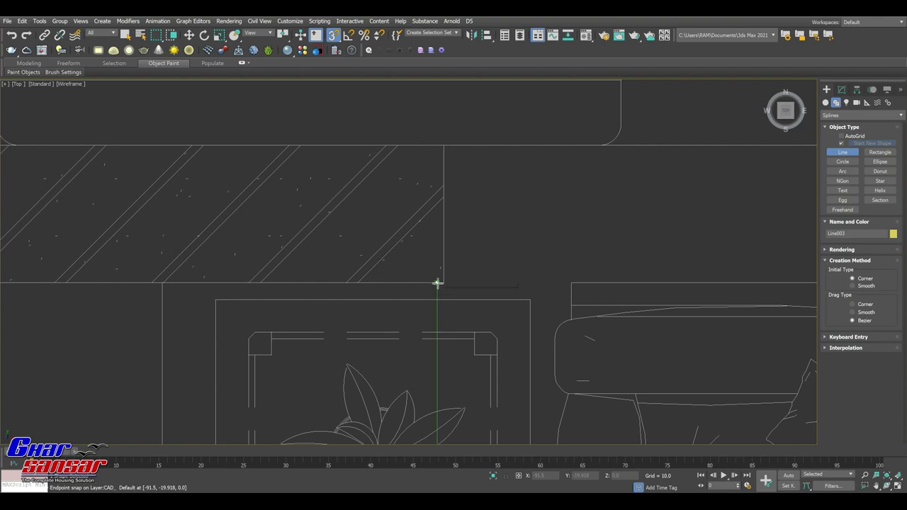
{"action": "left_click", "coordinate": [438, 283]}
{"action": "scroll", "coordinate": [435, 283], "scroll_direction": "down", "scroll_amount": 2}
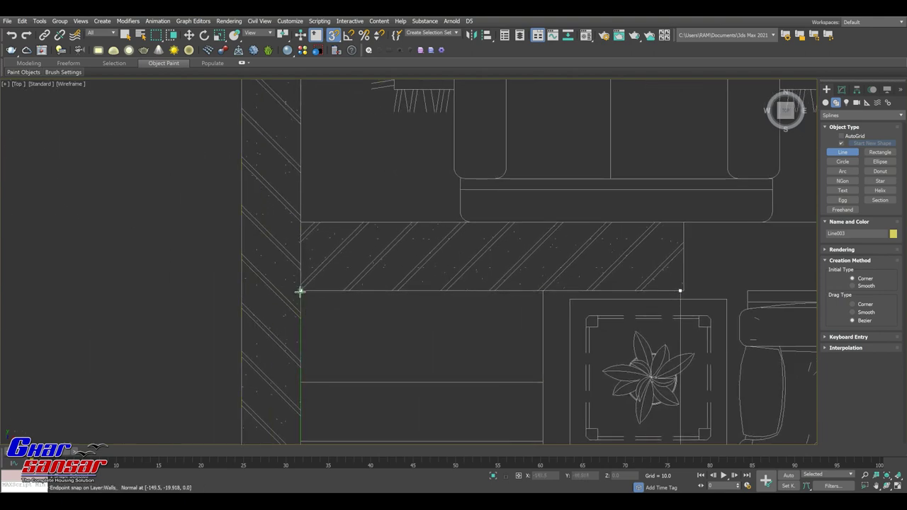
{"action": "left_click", "coordinate": [301, 291]}
{"action": "scroll", "coordinate": [303, 375], "scroll_direction": "down", "scroll_amount": 3}
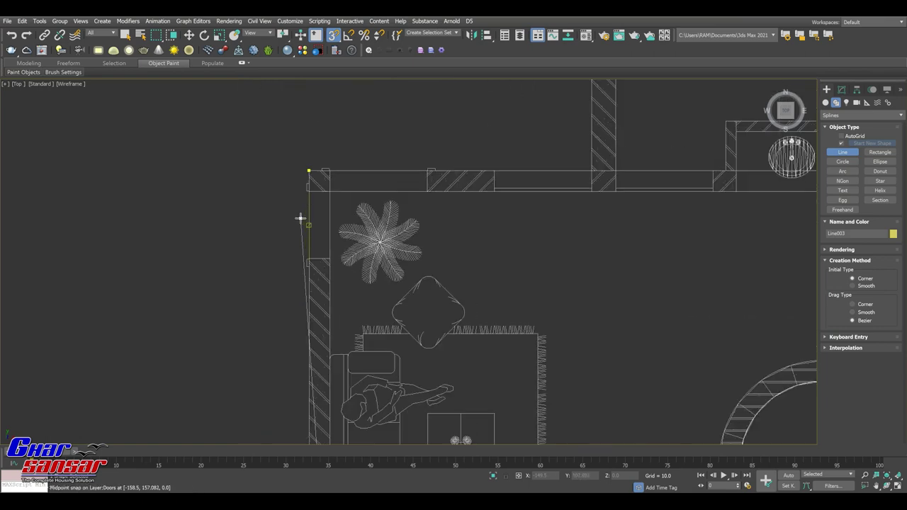
{"action": "scroll", "coordinate": [304, 189], "scroll_direction": "up", "scroll_amount": 4}
{"action": "left_click", "coordinate": [282, 168]}
{"action": "left_click", "coordinate": [465, 263]}
{"action": "scroll", "coordinate": [370, 207], "scroll_direction": "down", "scroll_amount": 3}
{"action": "scroll", "coordinate": [314, 166], "scroll_direction": "down", "scroll_amount": 2}
{"action": "right_click", "coordinate": [350, 217]}
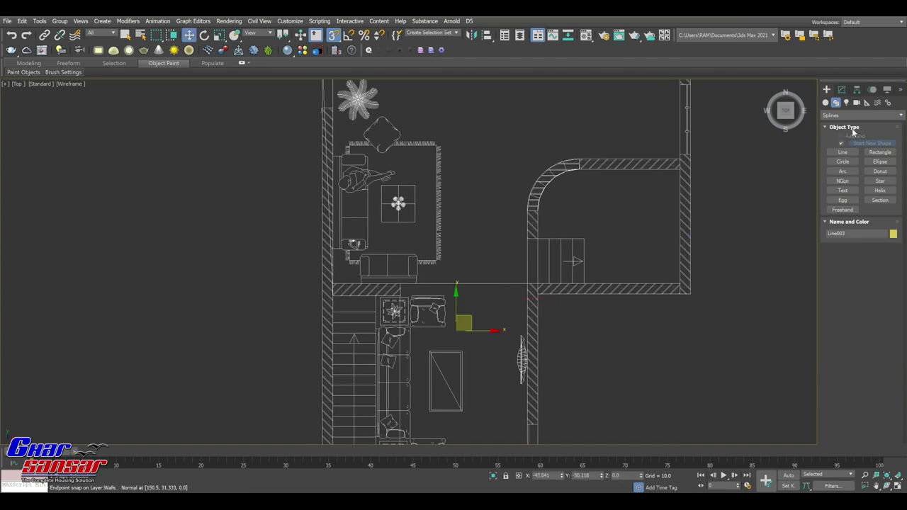
Step: At Vertex level, move Line003's corner vertex left onto the wall edge
{"action": "left_click", "coordinate": [843, 91]}
{"action": "left_click", "coordinate": [839, 133]}
{"action": "scroll", "coordinate": [345, 264], "scroll_direction": "up", "scroll_amount": 2}
{"action": "scroll", "coordinate": [328, 254], "scroll_direction": "up", "scroll_amount": 3}
{"action": "left_click", "coordinate": [382, 275]}
{"action": "scroll", "coordinate": [392, 277], "scroll_direction": "up", "scroll_amount": 3}
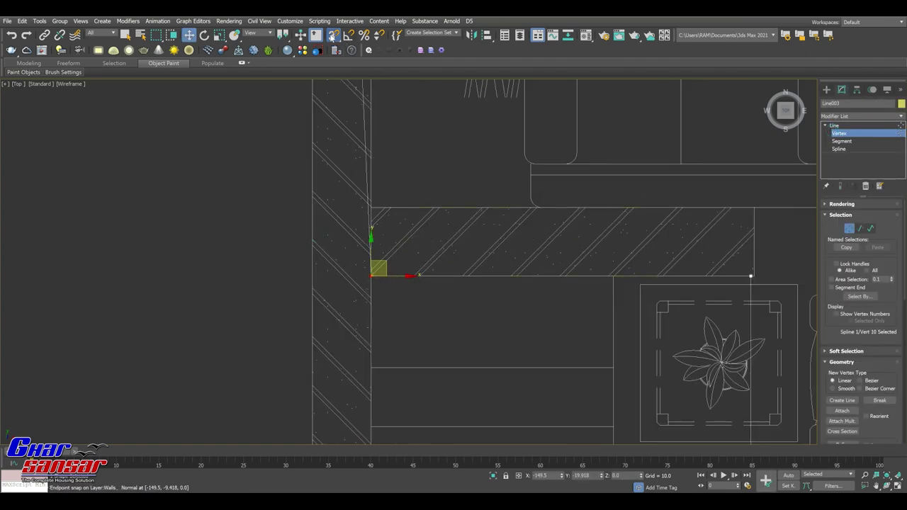
{"action": "scroll", "coordinate": [335, 275], "scroll_direction": "up", "scroll_amount": 4}
{"action": "left_click_drag", "start_coordinate": [465, 294], "coordinate": [301, 297]}
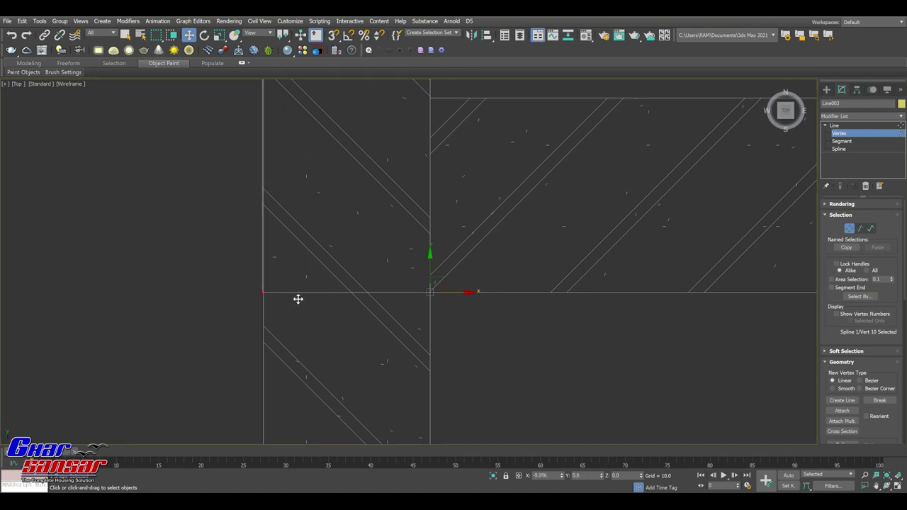
Step: Nudge the vertex on the left wall left to align with the wall edge
{"action": "scroll", "coordinate": [297, 298], "scroll_direction": "down", "scroll_amount": 2}
{"action": "scroll", "coordinate": [296, 297], "scroll_direction": "down", "scroll_amount": 2}
{"action": "scroll", "coordinate": [295, 294], "scroll_direction": "down", "scroll_amount": 2}
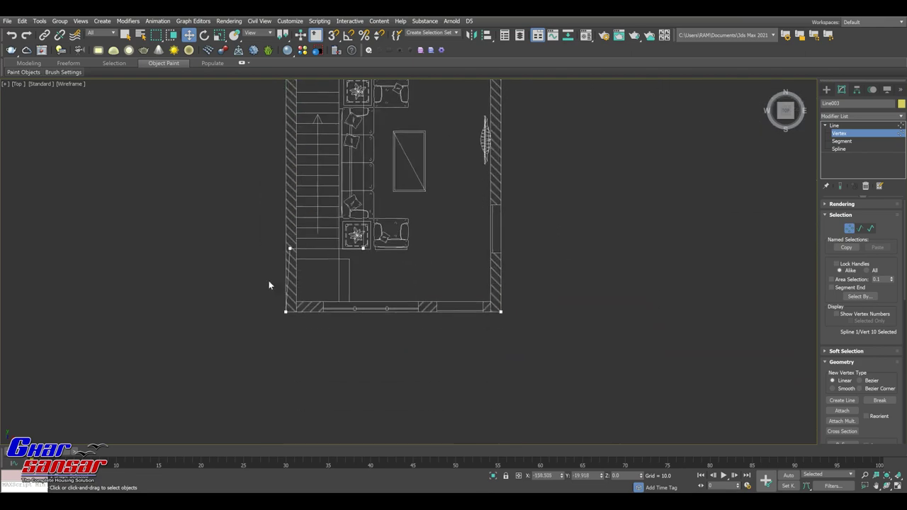
{"action": "scroll", "coordinate": [280, 234], "scroll_direction": "up", "scroll_amount": 2}
{"action": "scroll", "coordinate": [297, 191], "scroll_direction": "up", "scroll_amount": 1}
{"action": "left_click", "coordinate": [314, 192]}
{"action": "scroll", "coordinate": [314, 213], "scroll_direction": "up", "scroll_amount": 2}
{"action": "left_click_drag", "start_coordinate": [344, 225], "coordinate": [332, 231]}
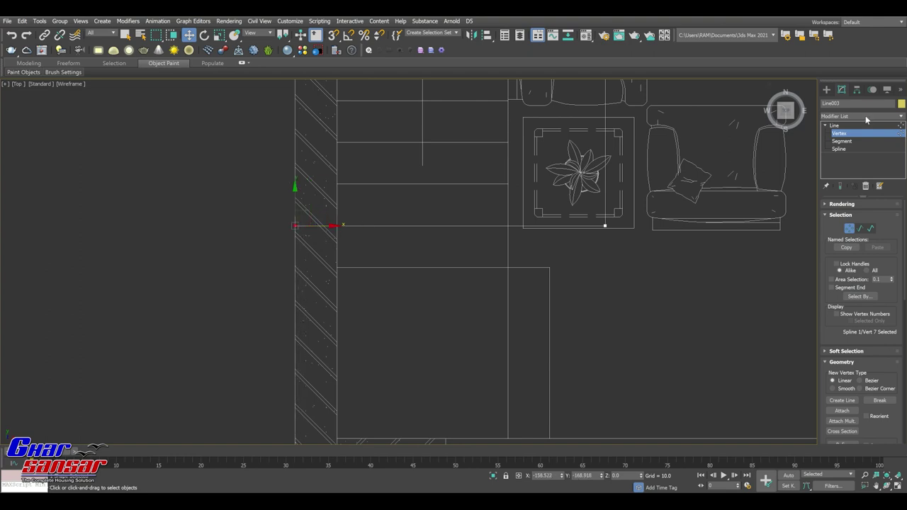
Step: Extrude Line003 by 9 units into a slab and check it in the viewports
{"action": "left_click", "coordinate": [841, 116]}
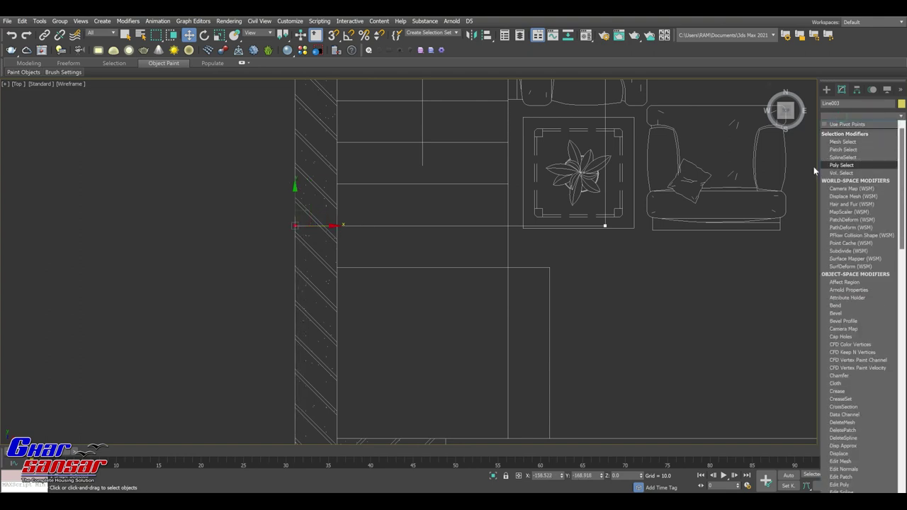
{"action": "scroll", "coordinate": [861, 185], "scroll_direction": "down", "scroll_amount": 5}
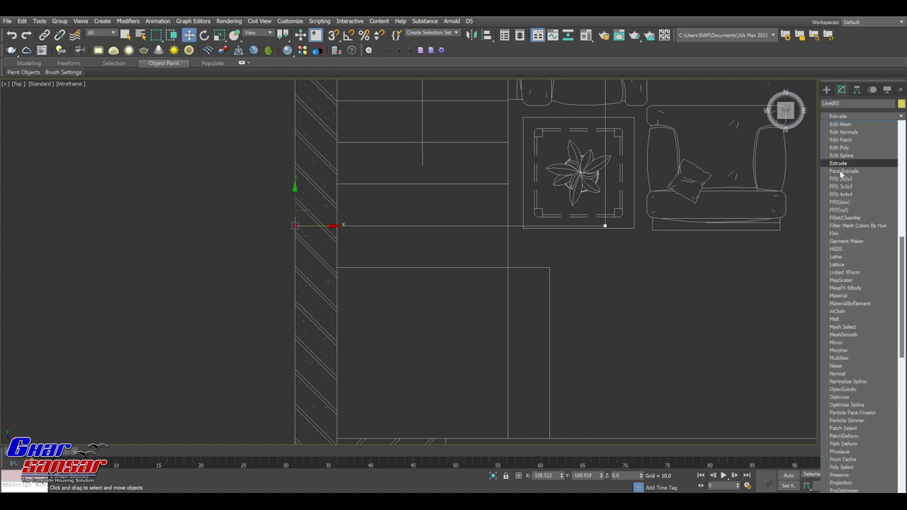
{"action": "left_click", "coordinate": [866, 198]}
{"action": "scroll", "coordinate": [461, 276], "scroll_direction": "down", "scroll_amount": 4}
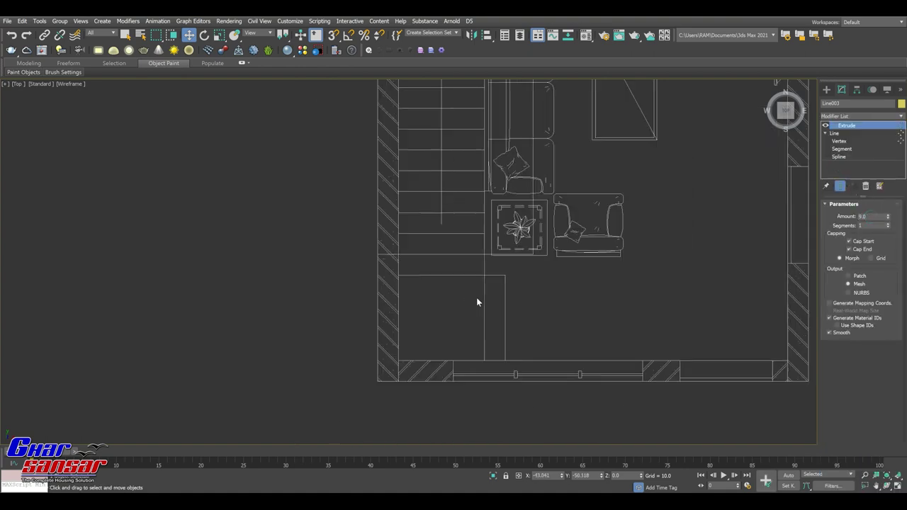
{"action": "left_click", "coordinate": [896, 487]}
{"action": "scroll", "coordinate": [654, 364], "scroll_direction": "up", "scroll_amount": 1}
{"action": "scroll", "coordinate": [654, 364], "scroll_direction": "up", "scroll_amount": 3}
{"action": "middle_click_drag", "start_coordinate": [799, 344], "coordinate": [654, 338], "text": "alt"}
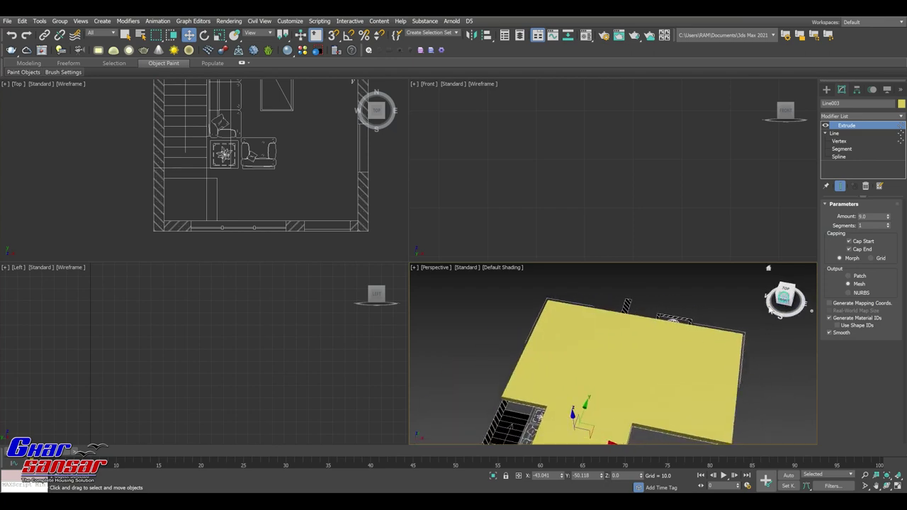
{"action": "right_click", "coordinate": [654, 336]}
{"action": "left_click", "coordinate": [685, 301]}
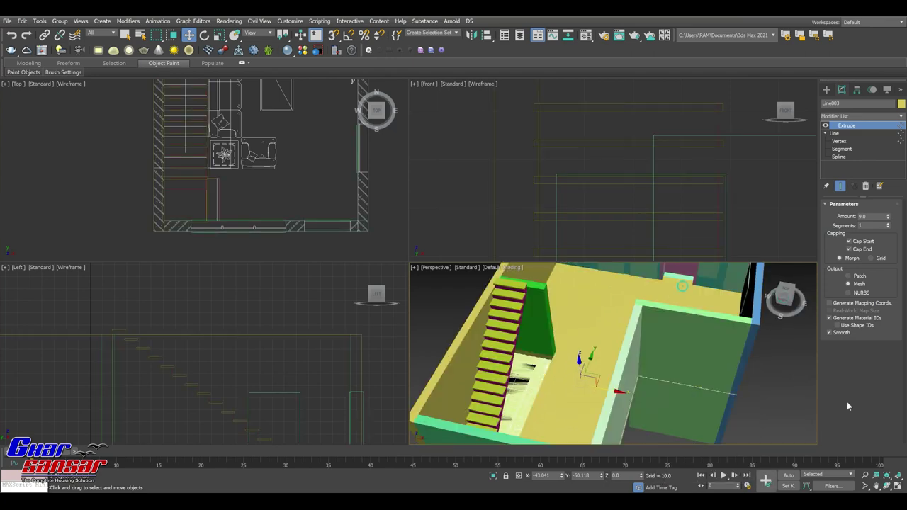
{"action": "left_click", "coordinate": [896, 486]}
{"action": "scroll", "coordinate": [490, 281], "scroll_direction": "down", "scroll_amount": 3}
{"action": "scroll", "coordinate": [489, 282], "scroll_direction": "down", "scroll_amount": 1}
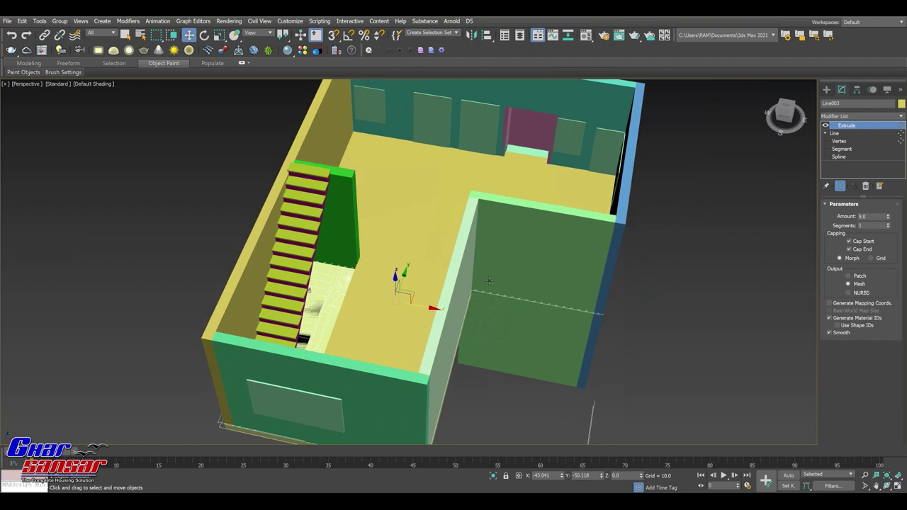
Step: Raise the slab to Z 132 using the Move Transform Type-In
{"action": "right_click", "coordinate": [189, 35]}
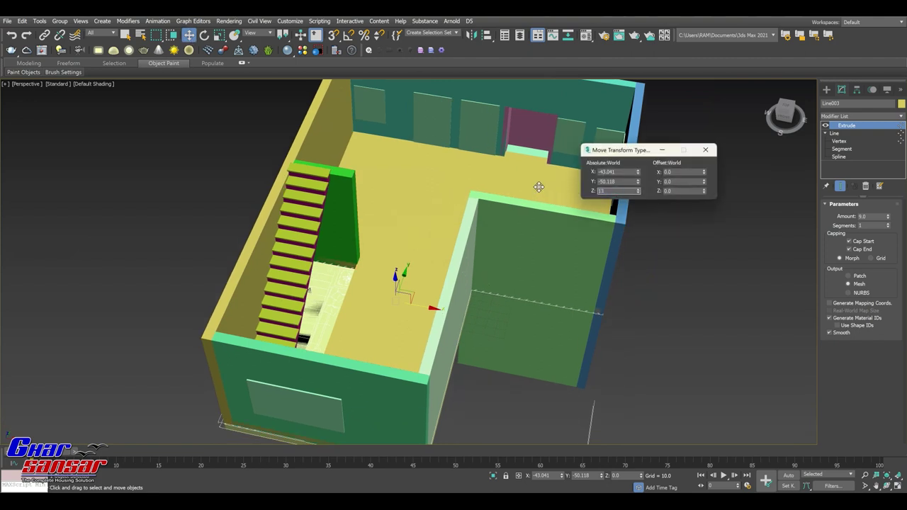
{"action": "type", "text": "2"}
{"action": "key", "text": "Return"}
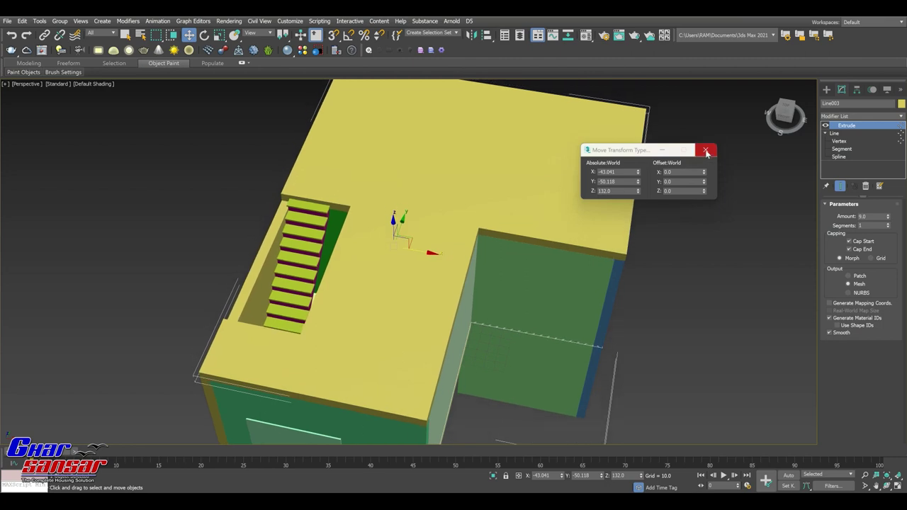
{"action": "left_click", "coordinate": [706, 154]}
{"action": "mouse_move", "coordinate": [456, 208]}
{"action": "middle_mouse_down", "text": "alt"}
{"action": "mouse_move", "coordinate": [443, 293]}
{"action": "mouse_move", "coordinate": [496, 212]}
{"action": "middle_mouse_up", "text": "alt"}
{"action": "scroll", "coordinate": [552, 174], "scroll_direction": "up", "scroll_amount": 5}
{"action": "scroll", "coordinate": [552, 175], "scroll_direction": "up", "scroll_amount": 1}
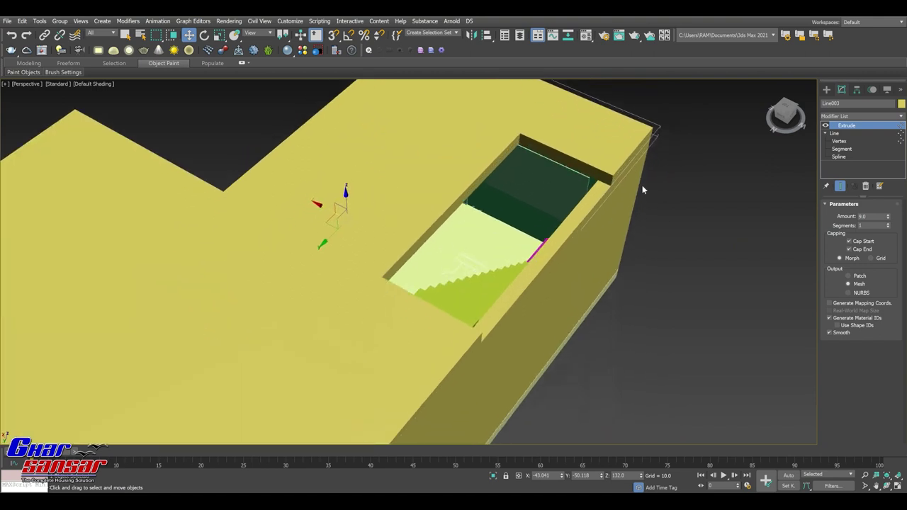
{"action": "middle_click_drag", "start_coordinate": [642, 189], "coordinate": [308, 164]}
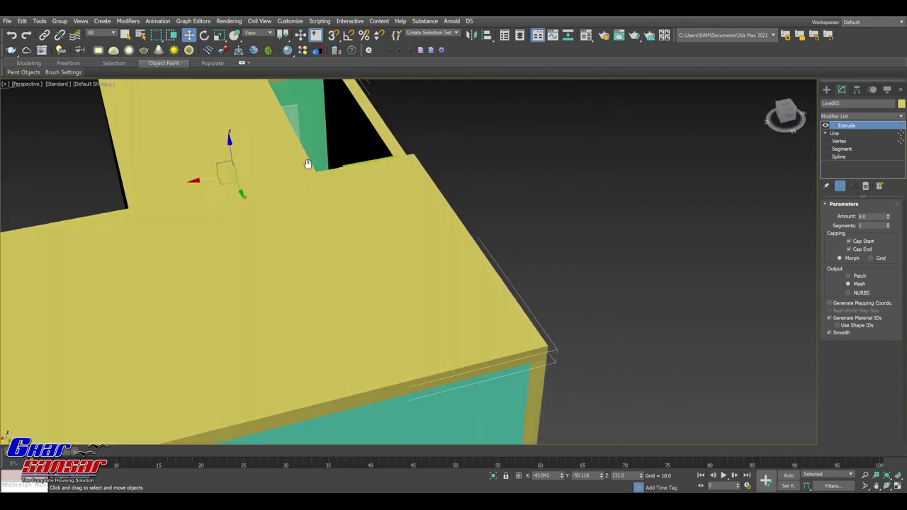
{"action": "scroll", "coordinate": [307, 164], "scroll_direction": "down", "scroll_amount": 2}
{"action": "key", "text": "ctrl+v"}
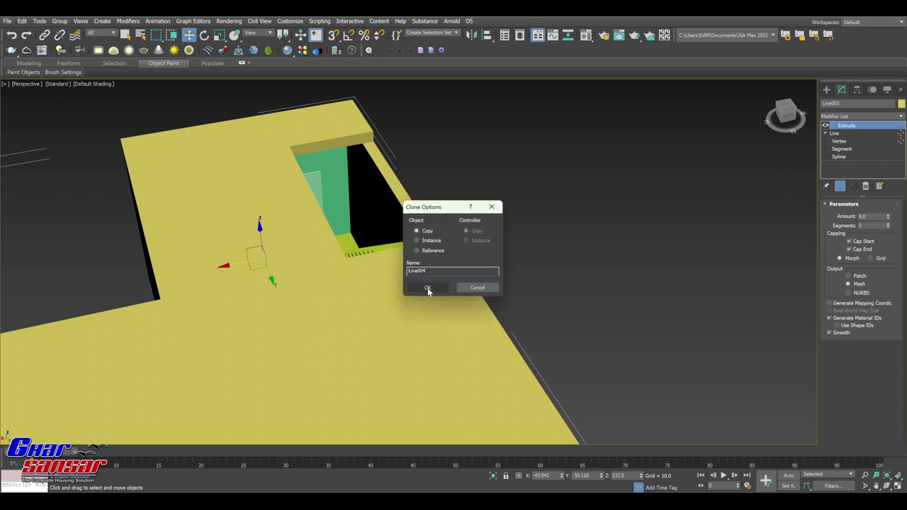
Step: Clone the slab as Line004, remove its Extrude, and keep only the stair-opening segments
{"action": "left_click", "coordinate": [427, 288]}
{"action": "left_click_drag", "start_coordinate": [261, 227], "coordinate": [260, 204]}
{"action": "key", "text": "Escape"}
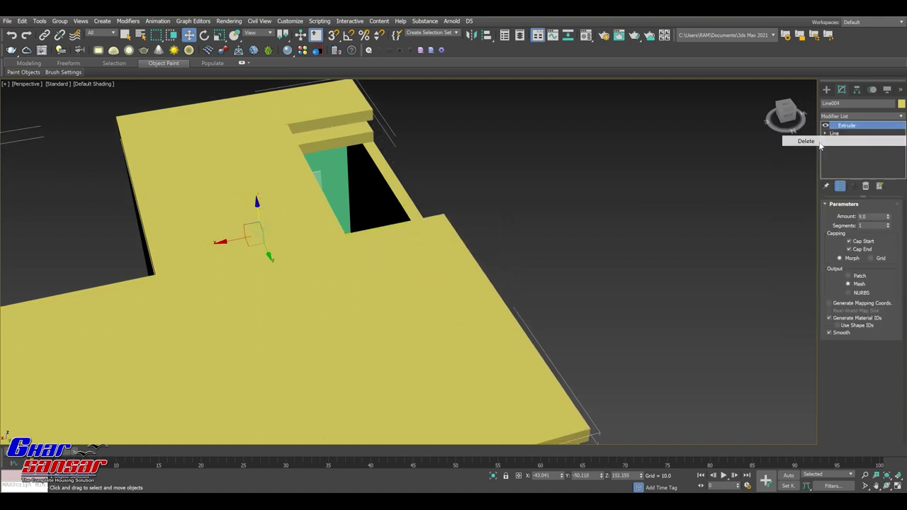
{"action": "left_click", "coordinate": [824, 128]}
{"action": "left_click", "coordinate": [841, 141]}
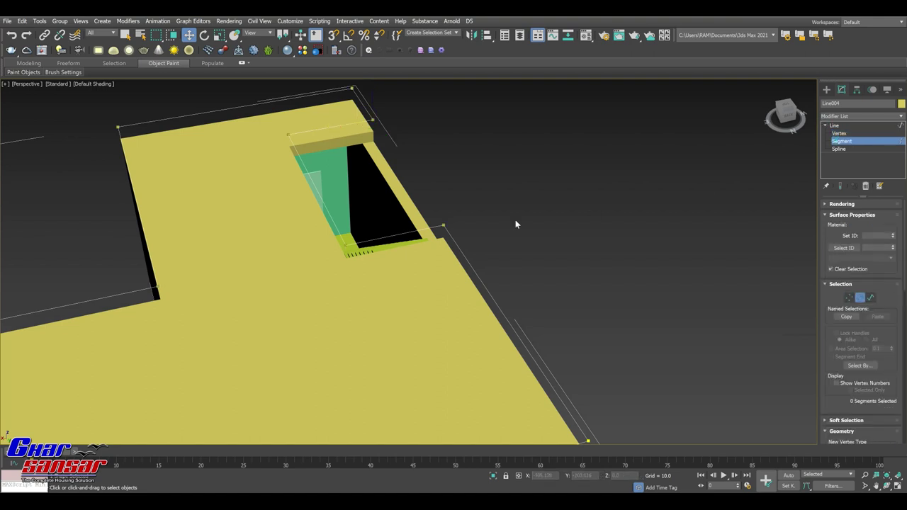
{"action": "middle_click_drag", "start_coordinate": [515, 220], "coordinate": [438, 223], "text": "alt"}
{"action": "key", "text": "Delete"}
{"action": "left_click_drag", "start_coordinate": [555, 252], "coordinate": [461, 309]}
{"action": "key", "text": "Delete"}
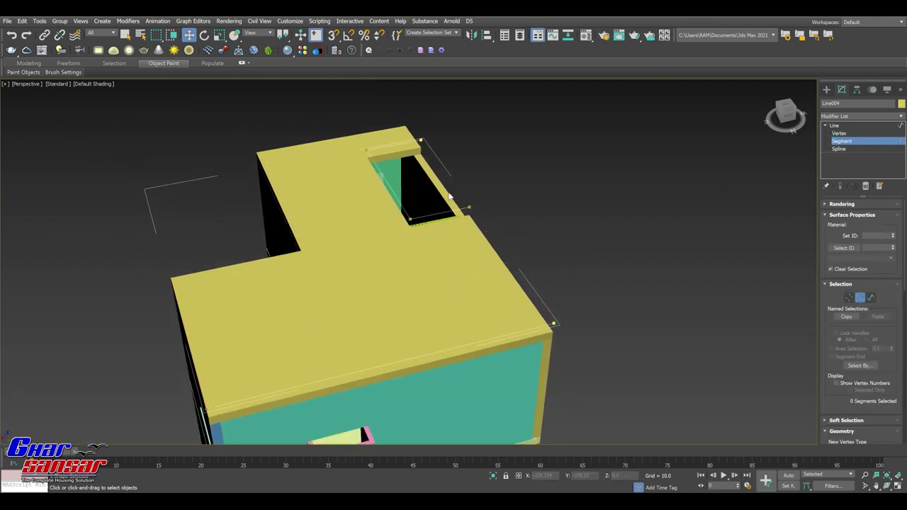
{"action": "scroll", "coordinate": [508, 240], "scroll_direction": "down", "scroll_amount": 5}
{"action": "middle_click_drag", "start_coordinate": [446, 291], "coordinate": [441, 253], "text": "alt"}
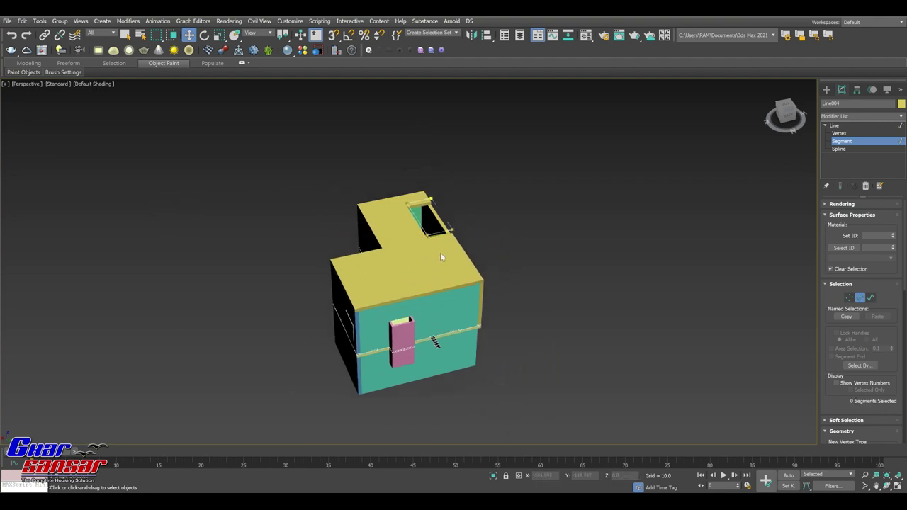
{"action": "scroll", "coordinate": [440, 253], "scroll_direction": "up", "scroll_amount": 5}
{"action": "scroll", "coordinate": [293, 265], "scroll_direction": "down", "scroll_amount": 2}
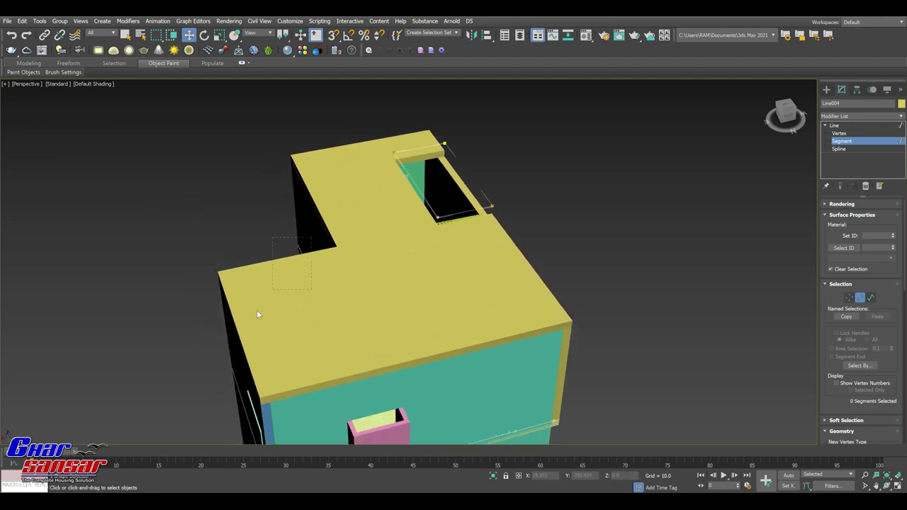
{"action": "scroll", "coordinate": [416, 331], "scroll_direction": "up", "scroll_amount": 2}
Step: Add a Sweep modifier to Line004, forming 120-tall walls around the opening
{"action": "left_click", "coordinate": [861, 116]}
{"action": "scroll", "coordinate": [868, 283], "scroll_direction": "down", "scroll_amount": 10}
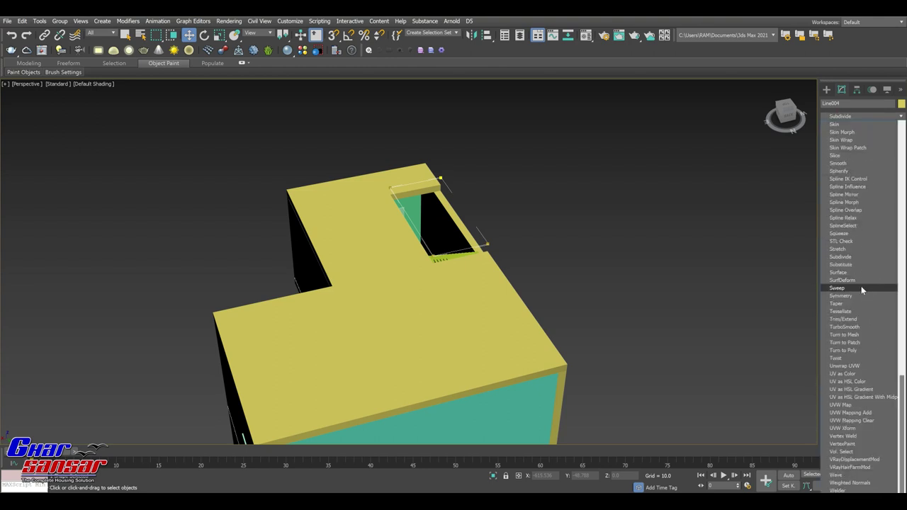
{"action": "left_click", "coordinate": [863, 288]}
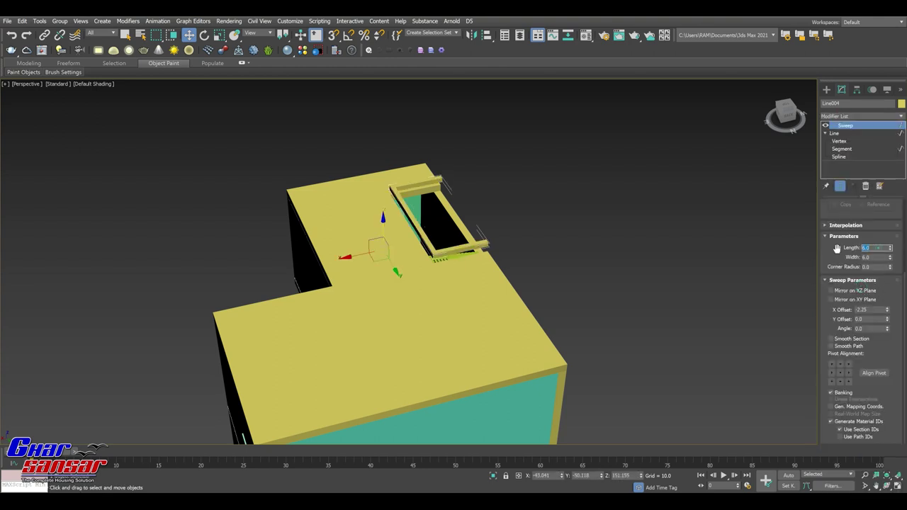
{"action": "type", "text": "0"}
{"action": "key", "text": "Return"}
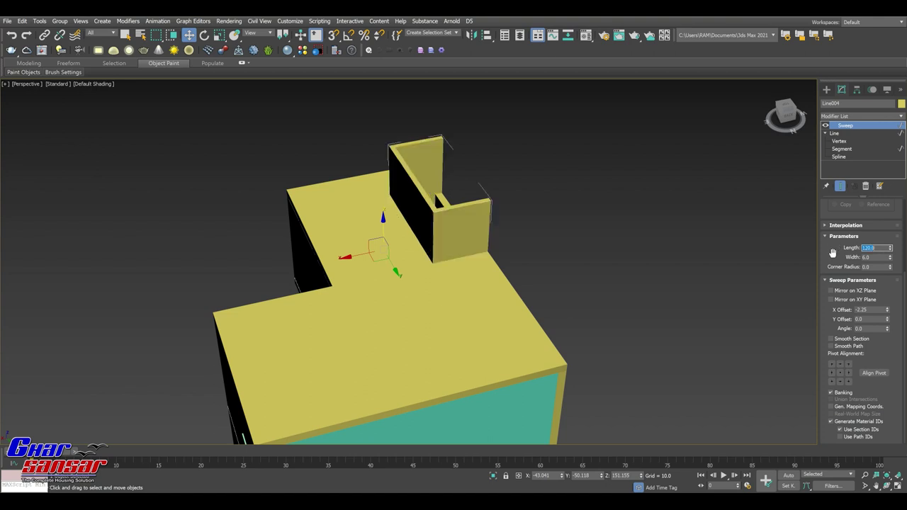
{"action": "middle_click_drag", "start_coordinate": [354, 291], "coordinate": [426, 302], "text": "alt"}
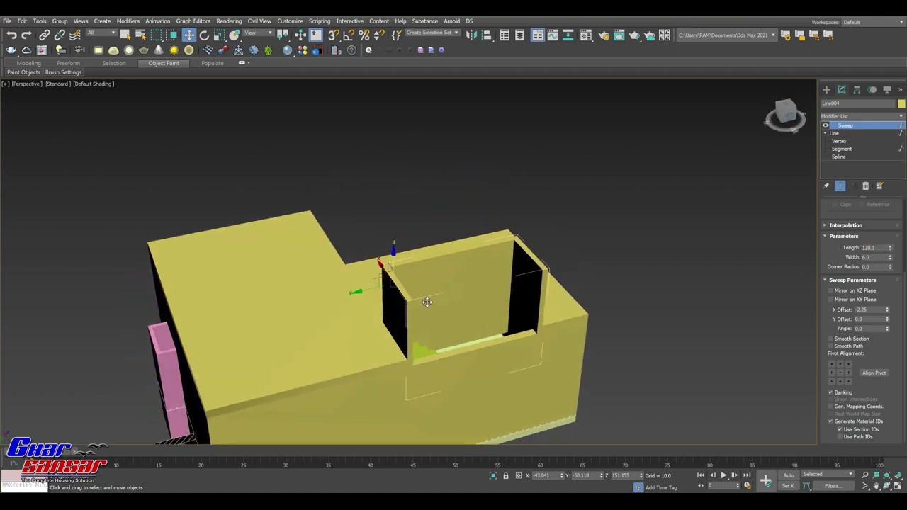
{"action": "scroll", "coordinate": [427, 302], "scroll_direction": "up", "scroll_amount": 2}
{"action": "scroll", "coordinate": [335, 200], "scroll_direction": "up", "scroll_amount": 1}
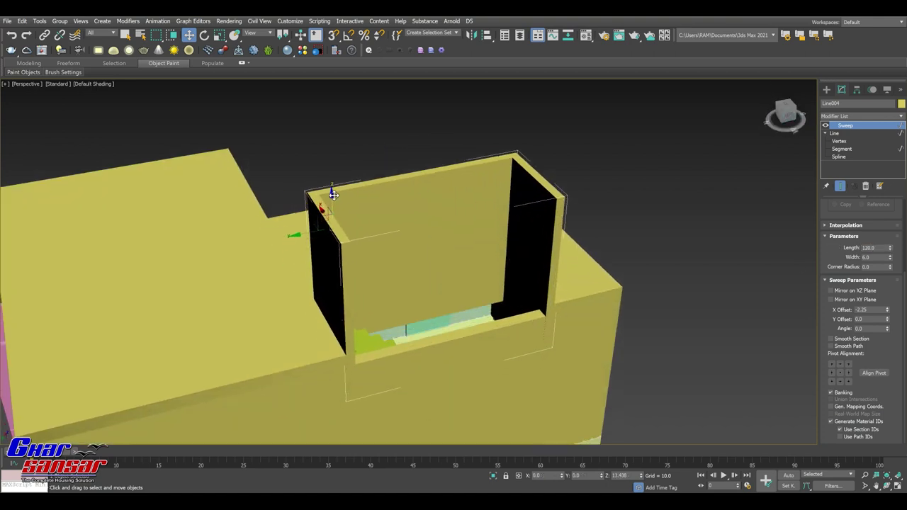
Step: Shorten the sweep length from 120 to 96 and lower the wall box back onto the slab
{"action": "left_click_drag", "start_coordinate": [332, 214], "coordinate": [330, 150]}
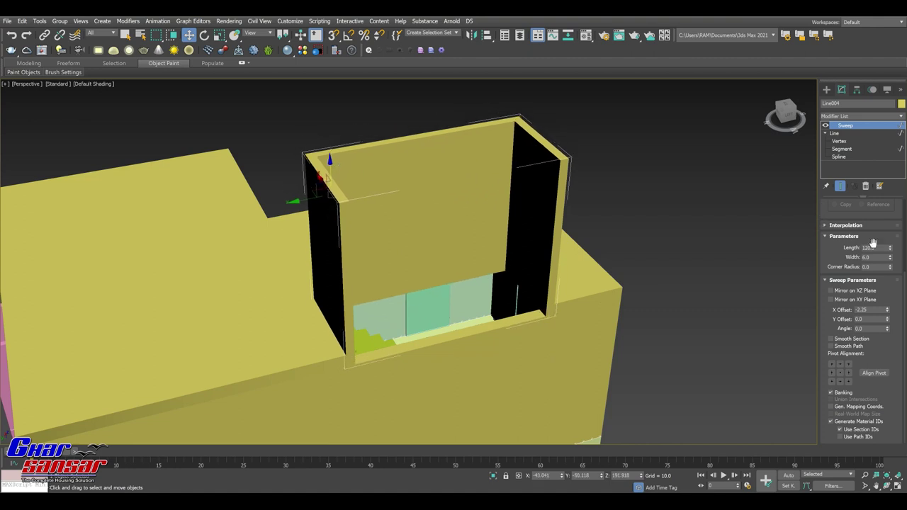
{"action": "type", "text": "8"}
{"action": "type", "text": "96"}
{"action": "key", "text": "Return"}
{"action": "scroll", "coordinate": [470, 237], "scroll_direction": "up", "scroll_amount": 2}
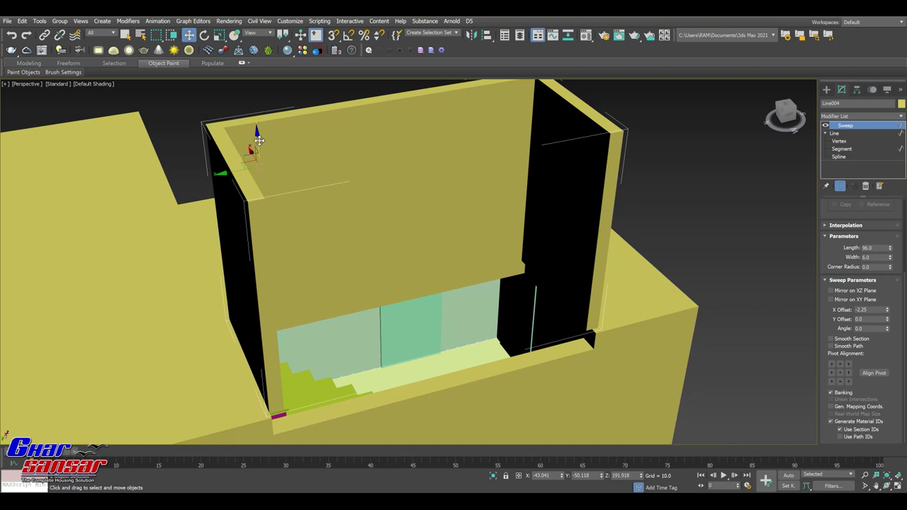
{"action": "left_click_drag", "start_coordinate": [257, 133], "coordinate": [262, 156]}
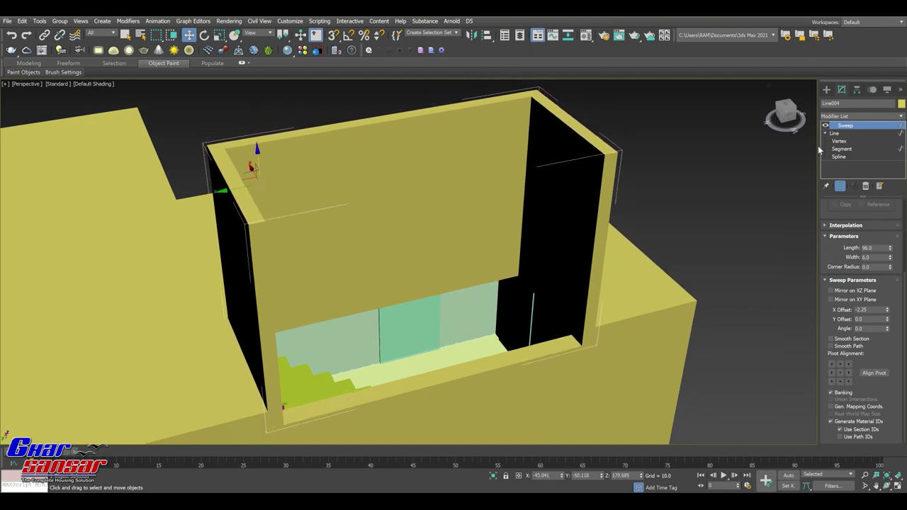
{"action": "left_click", "coordinate": [839, 141]}
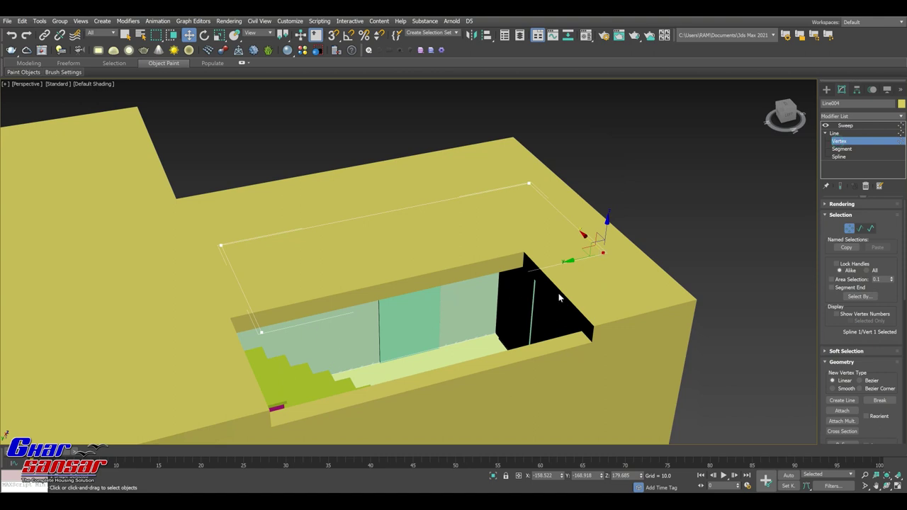
{"action": "left_click_drag", "start_coordinate": [843, 338], "coordinate": [823, 211]}
{"action": "left_click_drag", "start_coordinate": [851, 366], "coordinate": [851, 258]}
{"action": "left_click", "coordinate": [843, 306]}
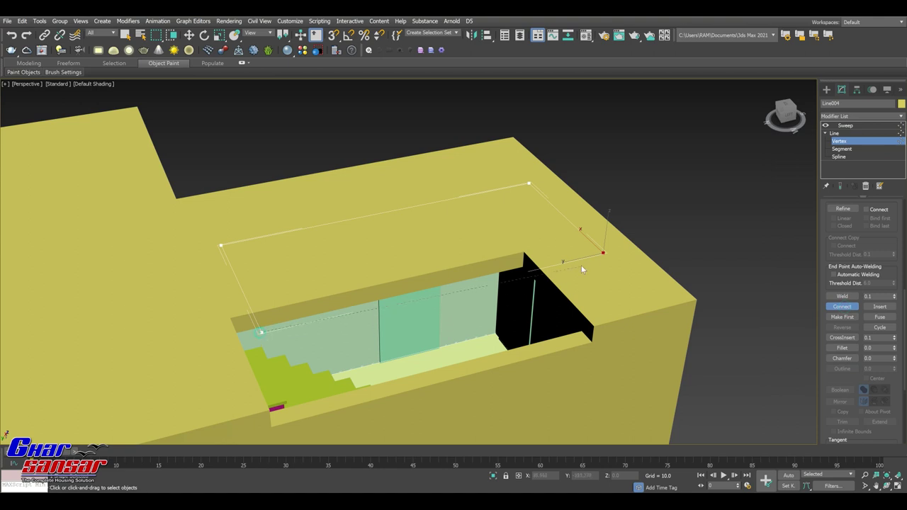
{"action": "key", "text": "w"}
{"action": "left_click", "coordinate": [852, 127]}
{"action": "mouse_move", "coordinate": [592, 239]}
{"action": "middle_mouse_down", "text": "alt"}
{"action": "mouse_move", "coordinate": [472, 246]}
{"action": "mouse_move", "coordinate": [421, 314]}
{"action": "mouse_move", "coordinate": [755, 146]}
{"action": "middle_mouse_up", "text": "alt"}
{"action": "left_click_drag", "start_coordinate": [771, 116], "coordinate": [764, 128]}
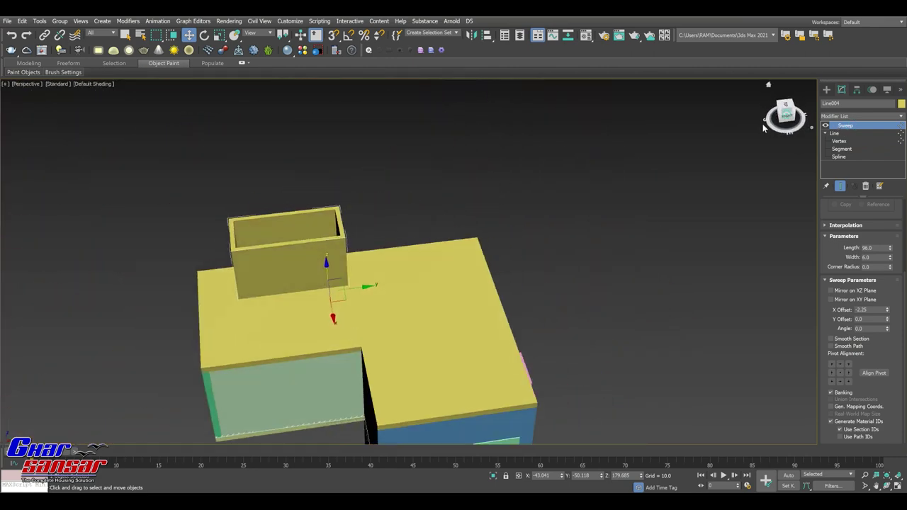
{"action": "scroll", "coordinate": [374, 251], "scroll_direction": "up", "scroll_amount": 2}
{"action": "scroll", "coordinate": [360, 246], "scroll_direction": "up", "scroll_amount": 2}
{"action": "left_click_drag", "start_coordinate": [360, 246], "coordinate": [363, 250], "text": "shift"}
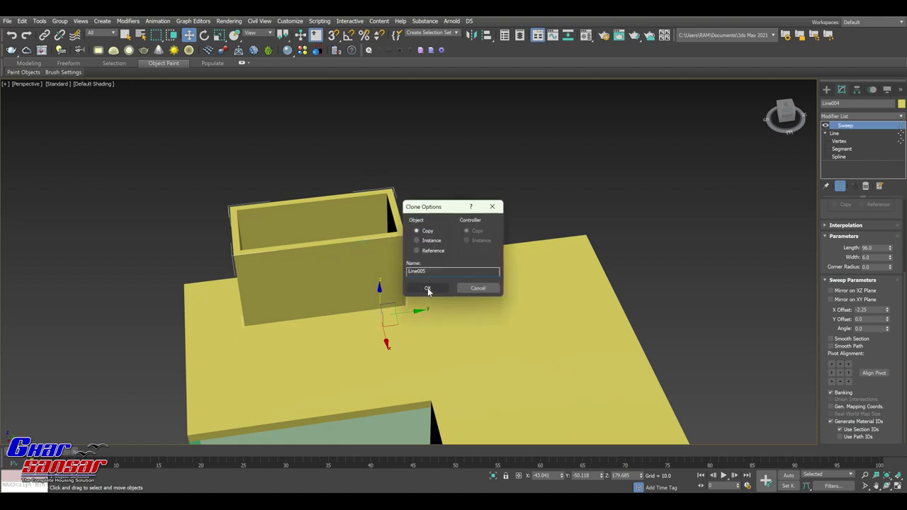
Step: Make the copy an independent object, delete its Sweep modifier, and return to the base line
{"action": "left_click", "coordinate": [425, 288]}
{"action": "right_click", "coordinate": [832, 129]}
{"action": "left_click", "coordinate": [847, 140]}
{"action": "left_click", "coordinate": [825, 125]}
{"action": "left_click", "coordinate": [838, 133]}
{"action": "left_click", "coordinate": [839, 136]}
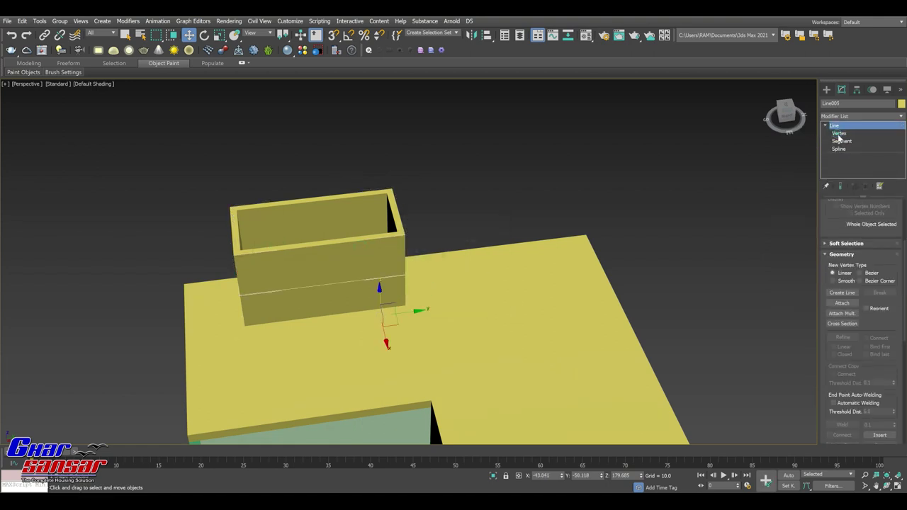
{"action": "left_click", "coordinate": [530, 231]}
Step: Shift-drag the original wall box upward to create a raised copy
{"action": "left_click", "coordinate": [343, 249]}
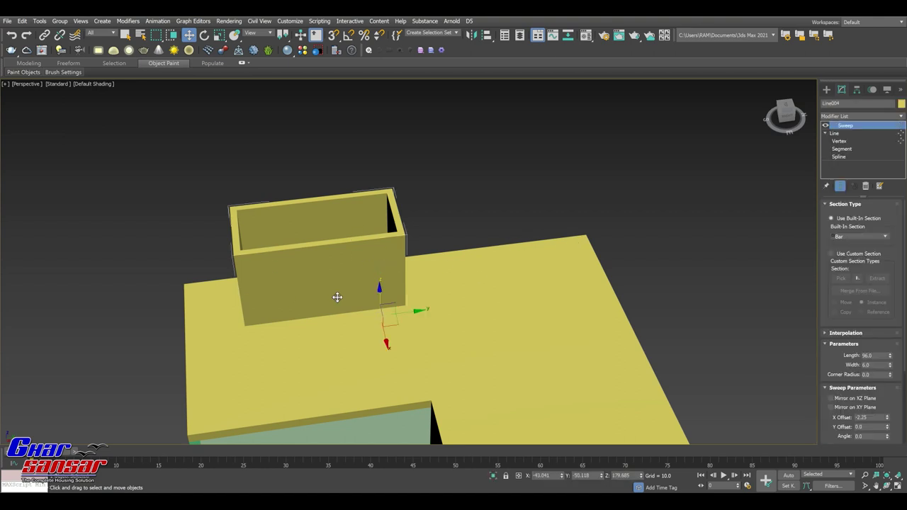
{"action": "middle_click_drag", "start_coordinate": [337, 297], "coordinate": [340, 302]}
{"action": "left_click_drag", "start_coordinate": [382, 295], "coordinate": [382, 217], "text": "shift"}
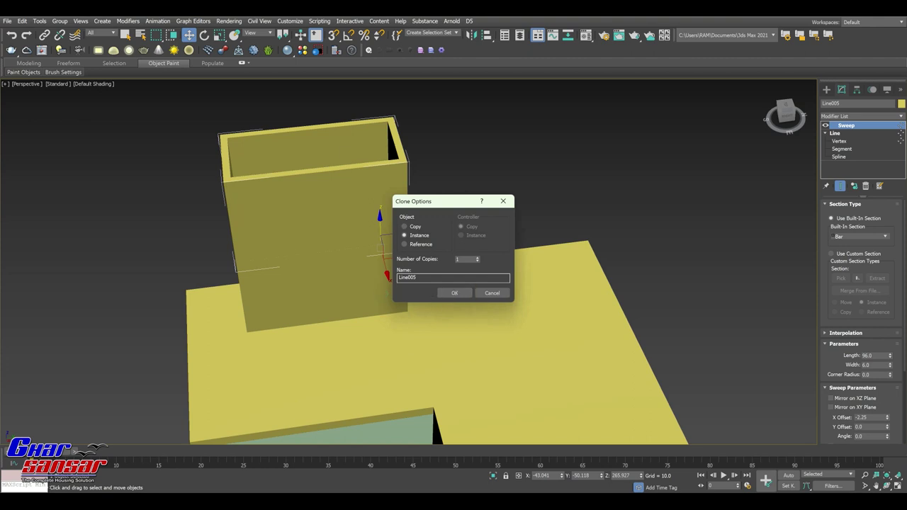
{"action": "left_click", "coordinate": [454, 293]}
{"action": "left_click_drag", "start_coordinate": [825, 369], "coordinate": [826, 261]}
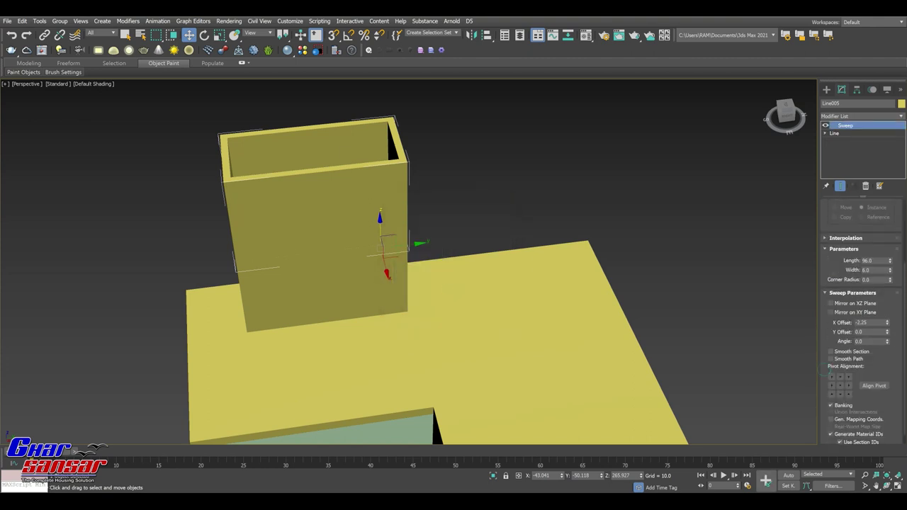
Step: Remove the Sweep from the raised copy and select its outline at Spline level
{"action": "right_click", "coordinate": [841, 129]}
{"action": "left_click", "coordinate": [815, 142]}
{"action": "left_click", "coordinate": [845, 117]}
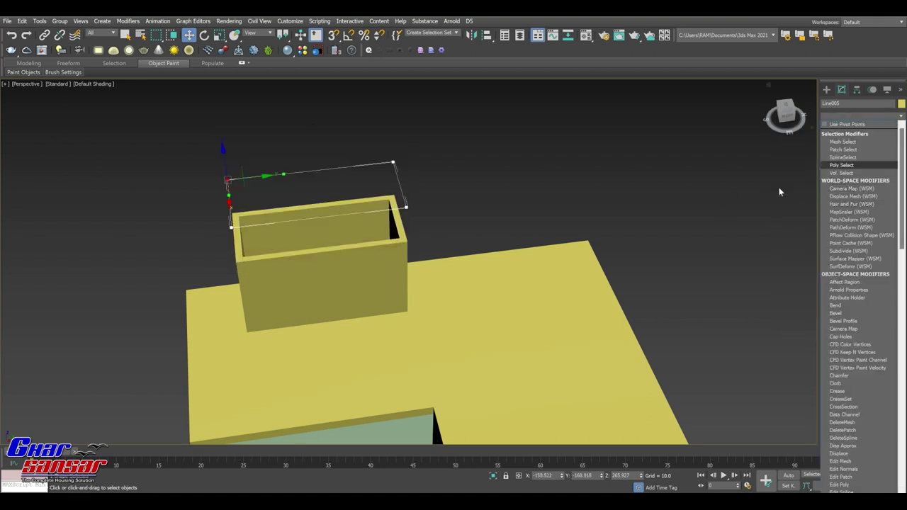
{"action": "left_click", "coordinate": [615, 239]}
{"action": "left_click", "coordinate": [825, 125]}
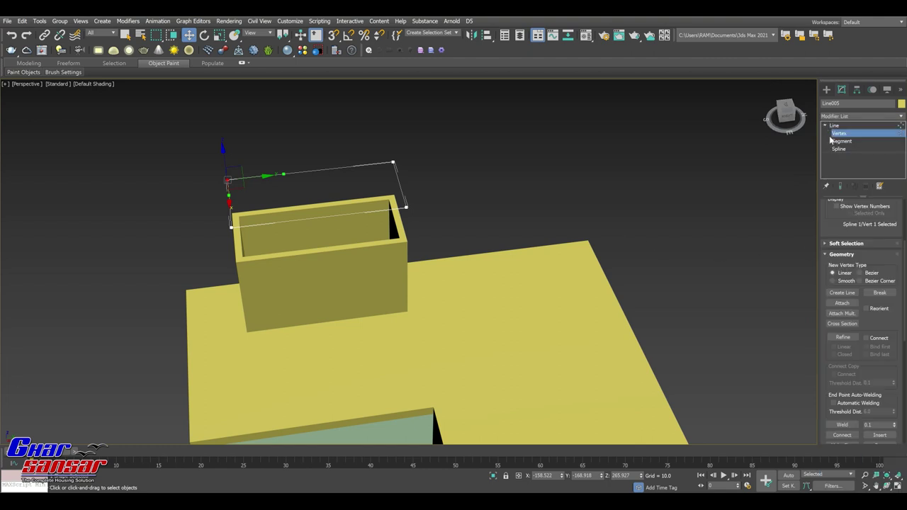
{"action": "left_click", "coordinate": [839, 149]}
{"action": "left_click", "coordinate": [344, 215]}
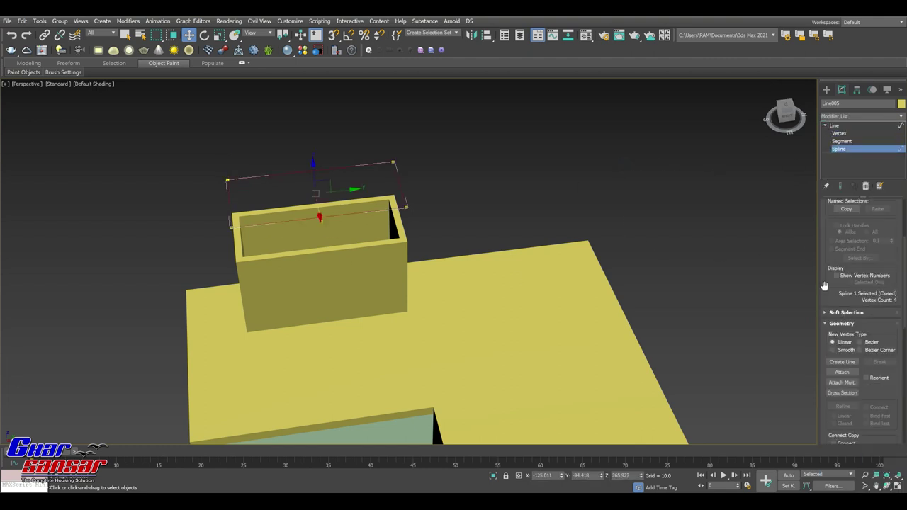
Step: Outline the spline by -12 so it extends past the walls
{"action": "scroll", "coordinate": [824, 286], "scroll_direction": "down", "scroll_amount": 3}
{"action": "scroll", "coordinate": [858, 347], "scroll_direction": "down", "scroll_amount": 3}
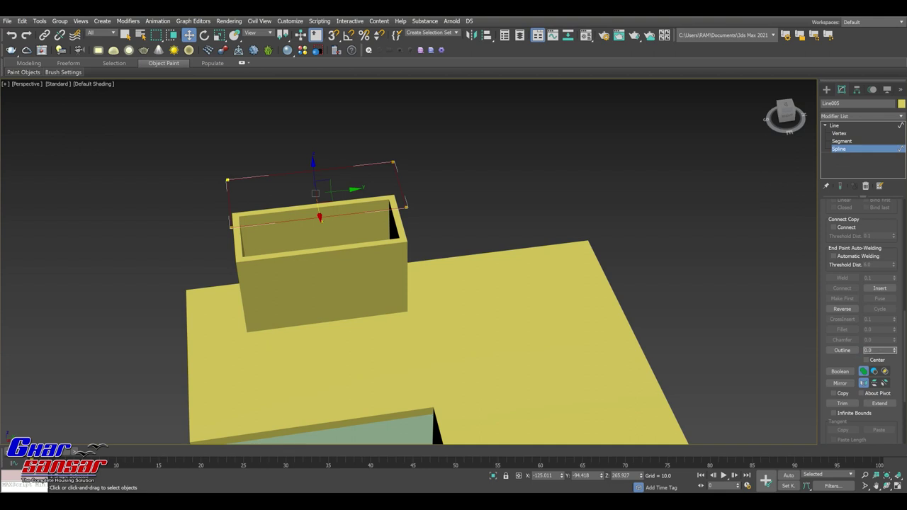
{"action": "type", "text": "-12"}
{"action": "key", "text": "Return"}
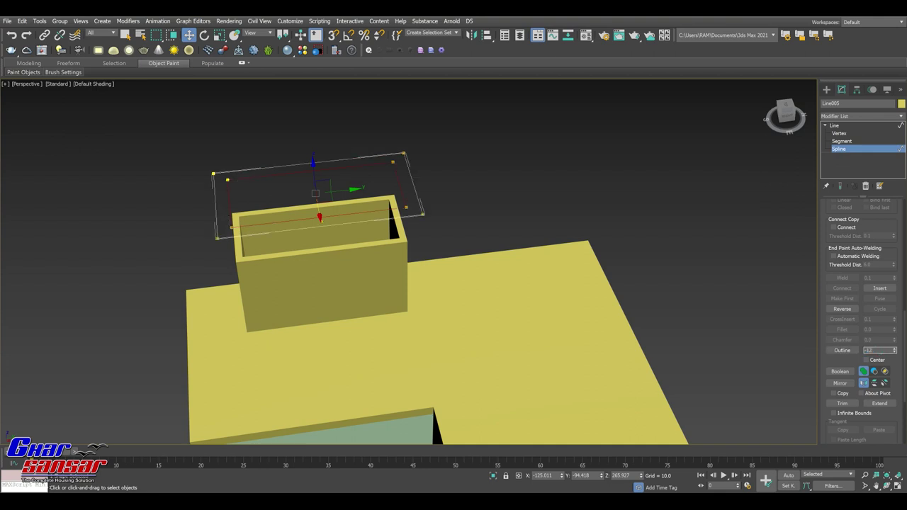
{"action": "left_click", "coordinate": [460, 341]}
{"action": "left_click", "coordinate": [835, 125]}
Step: Extrude the outline into a 9-thick slab and lower it onto the box top
{"action": "left_click", "coordinate": [839, 115]}
{"action": "scroll", "coordinate": [841, 123], "scroll_direction": "down", "scroll_amount": 2}
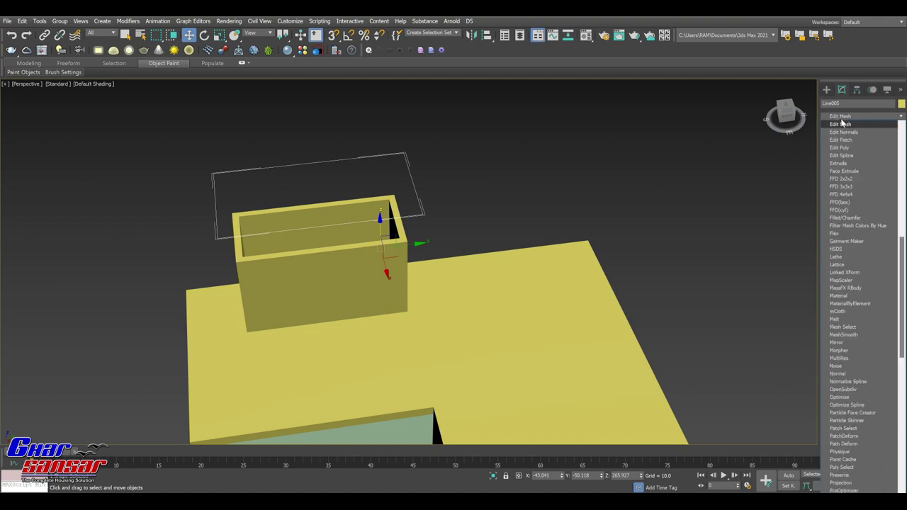
{"action": "left_click", "coordinate": [838, 163]}
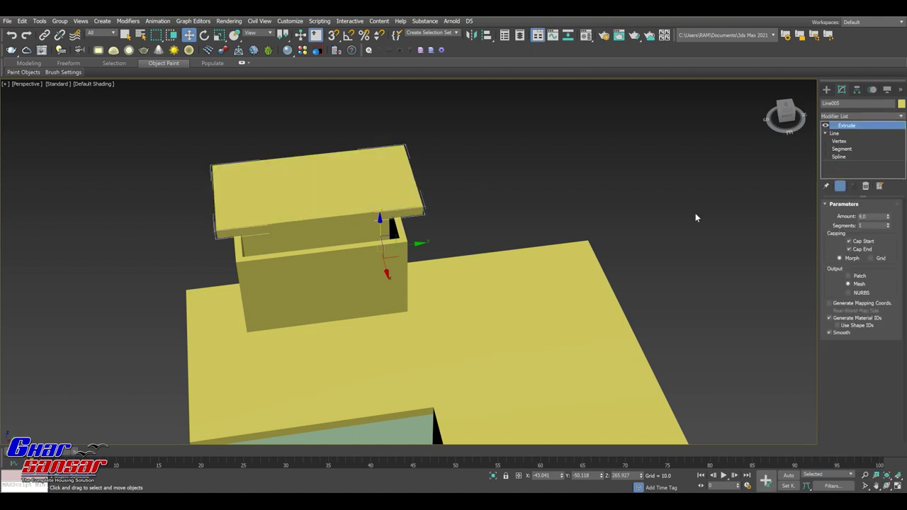
{"action": "left_click_drag", "start_coordinate": [786, 115], "coordinate": [774, 120]}
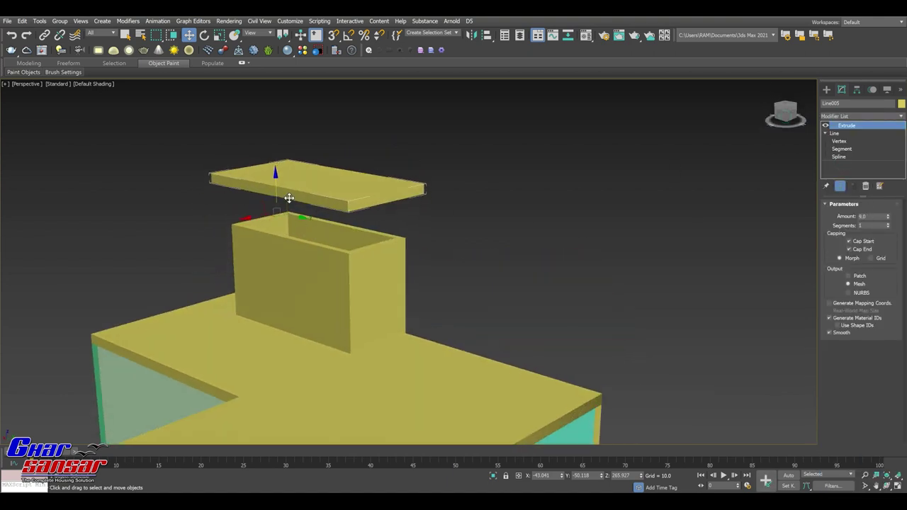
{"action": "left_click_drag", "start_coordinate": [275, 180], "coordinate": [278, 228]}
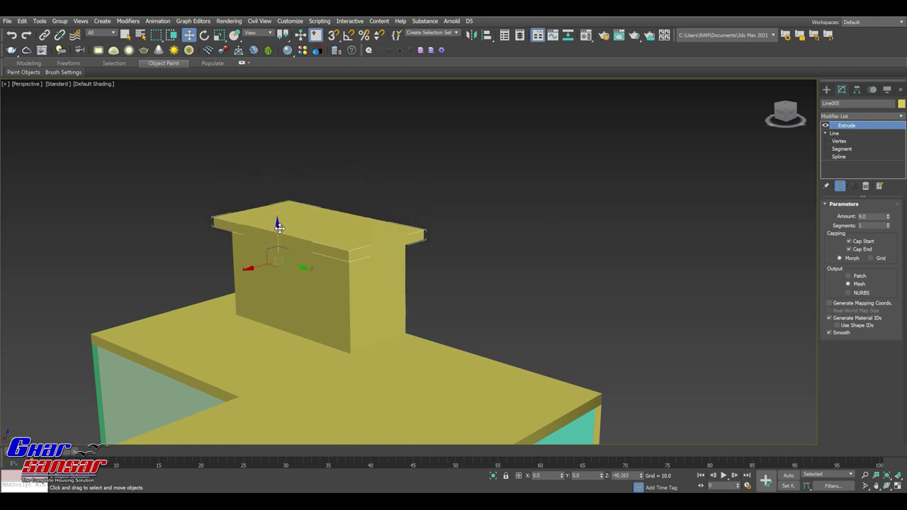
{"action": "left_click", "coordinate": [515, 267]}
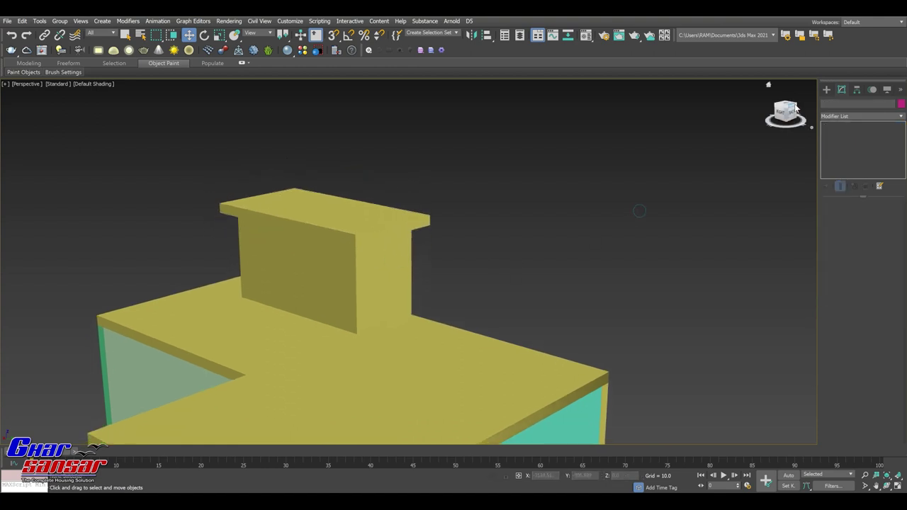
Step: Orbit to a high three-quarter view and select the building's roof slab
{"action": "left_click", "coordinate": [785, 106]}
{"action": "left_click_drag", "start_coordinate": [785, 110], "coordinate": [786, 117]}
{"action": "middle_click_drag", "start_coordinate": [320, 169], "coordinate": [216, 234], "text": "alt"}
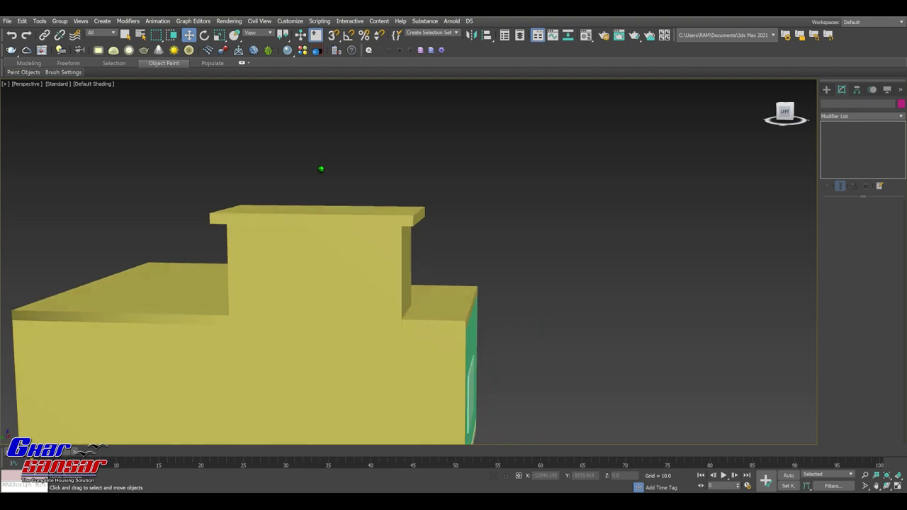
{"action": "scroll", "coordinate": [234, 258], "scroll_direction": "up", "scroll_amount": 3}
{"action": "scroll", "coordinate": [234, 258], "scroll_direction": "up", "scroll_amount": 5}
{"action": "left_click", "coordinate": [234, 258]}
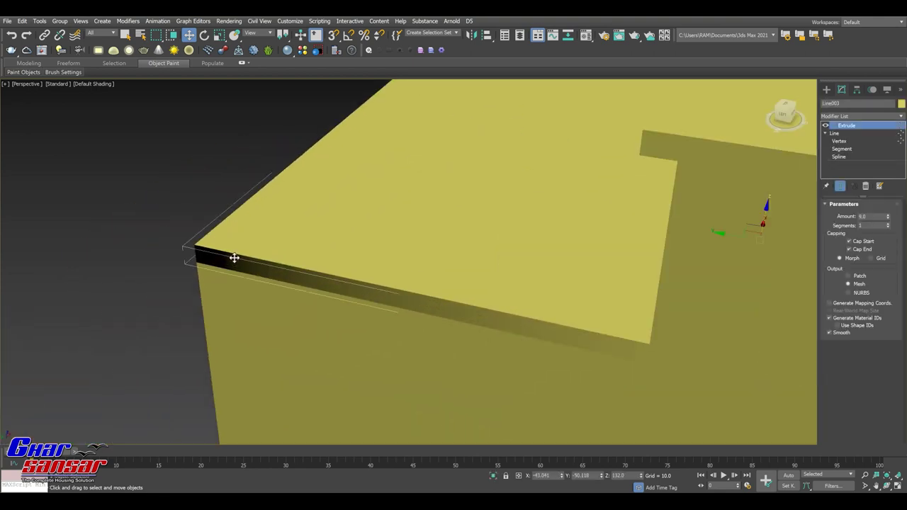
{"action": "scroll", "coordinate": [236, 256], "scroll_direction": "down", "scroll_amount": 2}
{"action": "scroll", "coordinate": [258, 267], "scroll_direction": "down", "scroll_amount": 2}
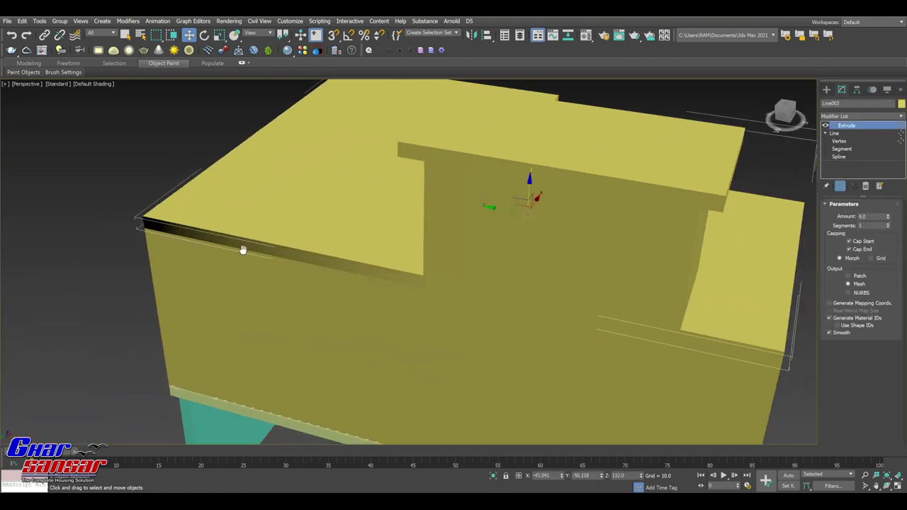
{"action": "scroll", "coordinate": [244, 249], "scroll_direction": "down", "scroll_amount": 2}
{"action": "scroll", "coordinate": [284, 265], "scroll_direction": "down", "scroll_amount": 2}
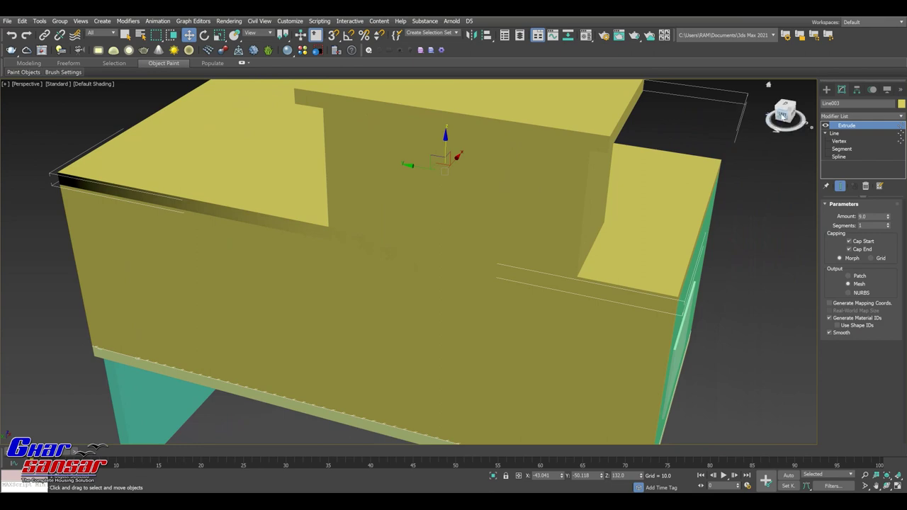
Step: In Front view, select the green interior wall and switch to Compound Objects
{"action": "left_click", "coordinate": [784, 113]}
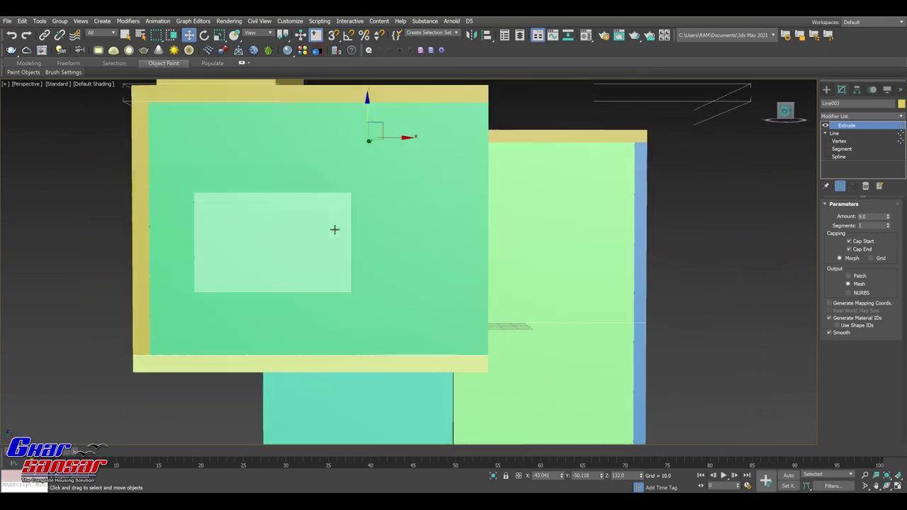
{"action": "left_click", "coordinate": [405, 195]}
{"action": "left_click", "coordinate": [827, 90]}
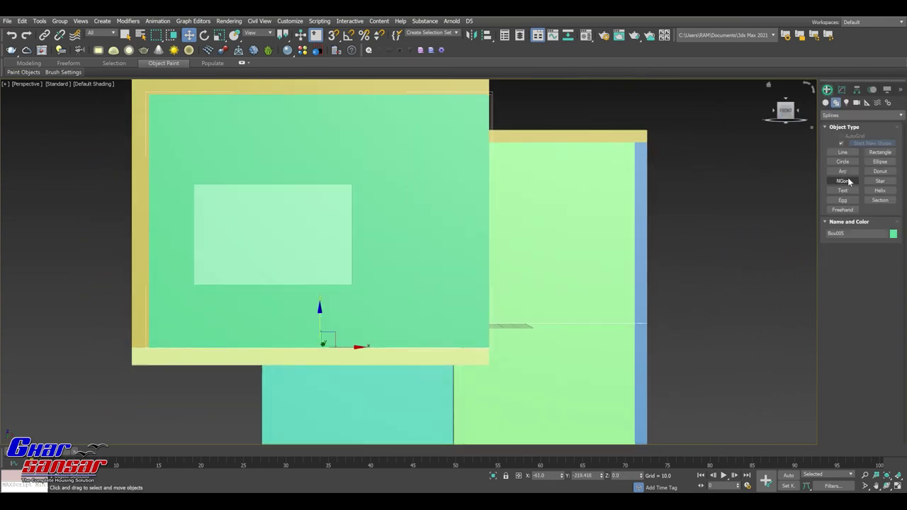
{"action": "left_click", "coordinate": [841, 116]}
{"action": "left_click", "coordinate": [826, 102]}
{"action": "left_click", "coordinate": [850, 115]}
{"action": "left_click", "coordinate": [847, 144]}
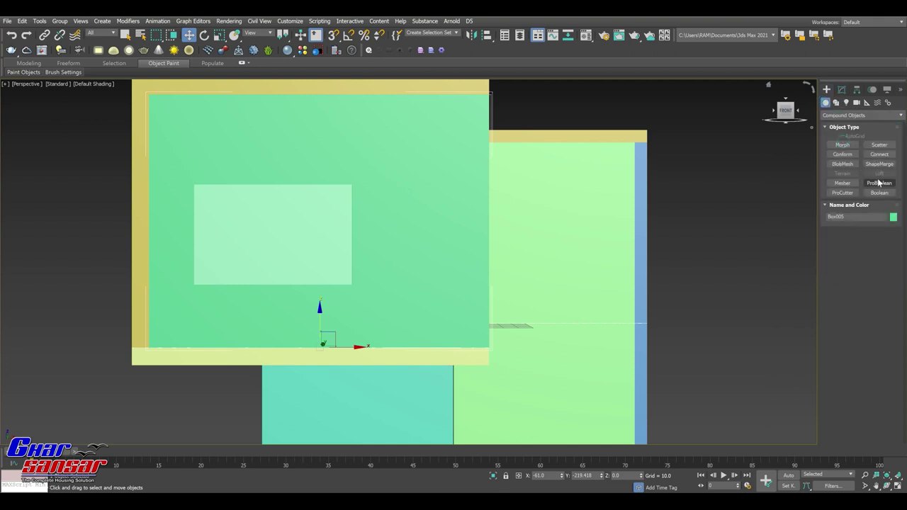
Step: Apply ProBoolean and pick the inner box to cut the window opening
{"action": "left_click", "coordinate": [879, 183]}
{"action": "left_click", "coordinate": [859, 242]}
{"action": "left_click", "coordinate": [346, 240]}
{"action": "middle_click_drag", "start_coordinate": [346, 239], "coordinate": [401, 232]}
{"action": "scroll", "coordinate": [361, 222], "scroll_direction": "up", "scroll_amount": 5}
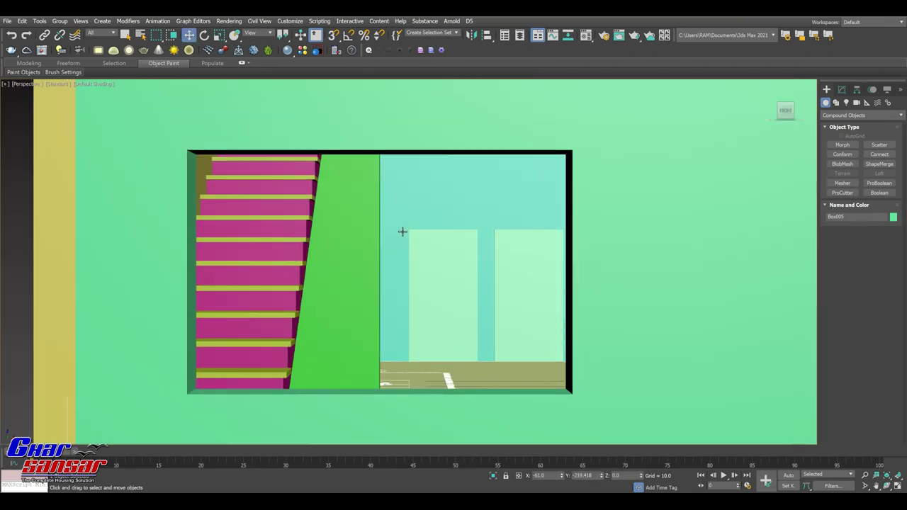
Step: Save the scene and overwrite the existing 1.max
{"action": "key", "text": "ctrl+s"}
{"action": "key", "text": "Return"}
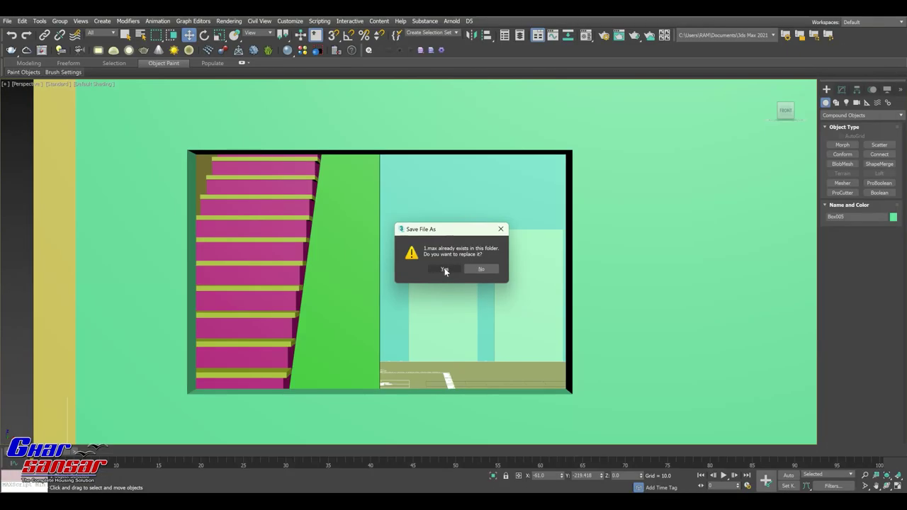
{"action": "left_click", "coordinate": [445, 270]}
{"action": "scroll", "coordinate": [436, 245], "scroll_direction": "up", "scroll_amount": 1}
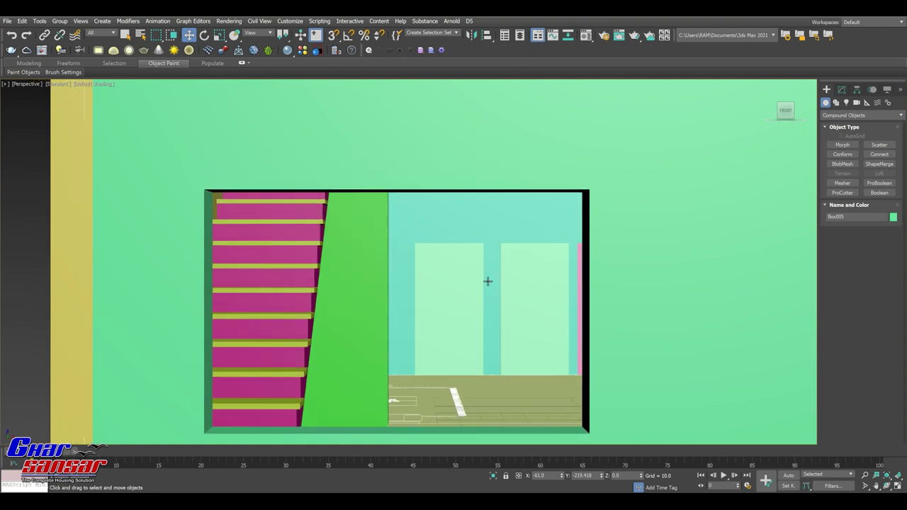
{"action": "scroll", "coordinate": [460, 259], "scroll_direction": "up", "scroll_amount": 2}
{"action": "scroll", "coordinate": [468, 265], "scroll_direction": "up", "scroll_amount": 2}
{"action": "scroll", "coordinate": [468, 265], "scroll_direction": "up", "scroll_amount": 2}
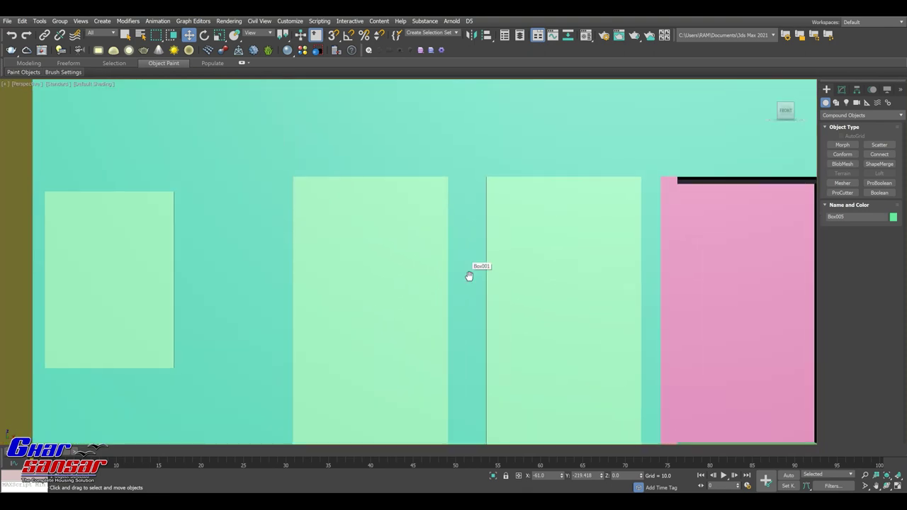
{"action": "mouse_move", "coordinate": [468, 272]}
{"action": "middle_mouse_down", "text": "alt"}
{"action": "mouse_move", "coordinate": [408, 261]}
{"action": "mouse_move", "coordinate": [601, 215]}
{"action": "middle_mouse_up", "text": "alt"}
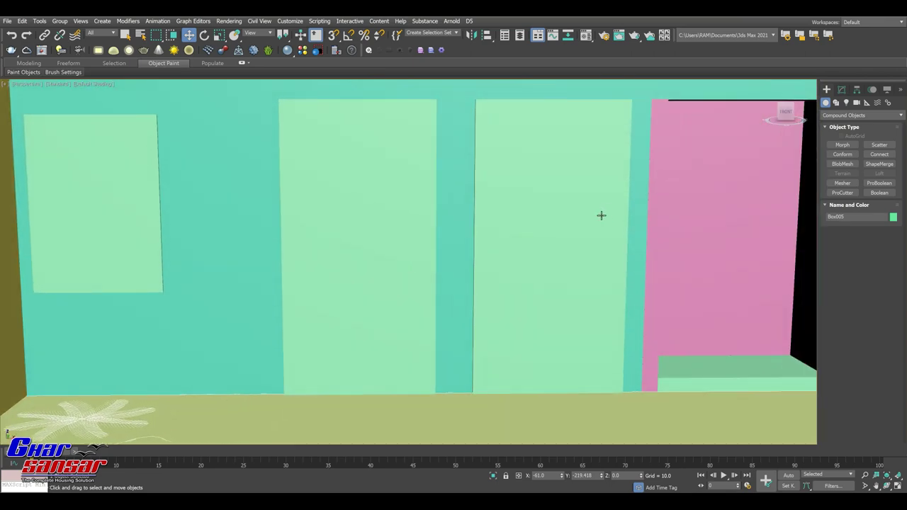
{"action": "left_click", "coordinate": [865, 487]}
{"action": "left_click_drag", "start_coordinate": [630, 361], "coordinate": [461, 263]}
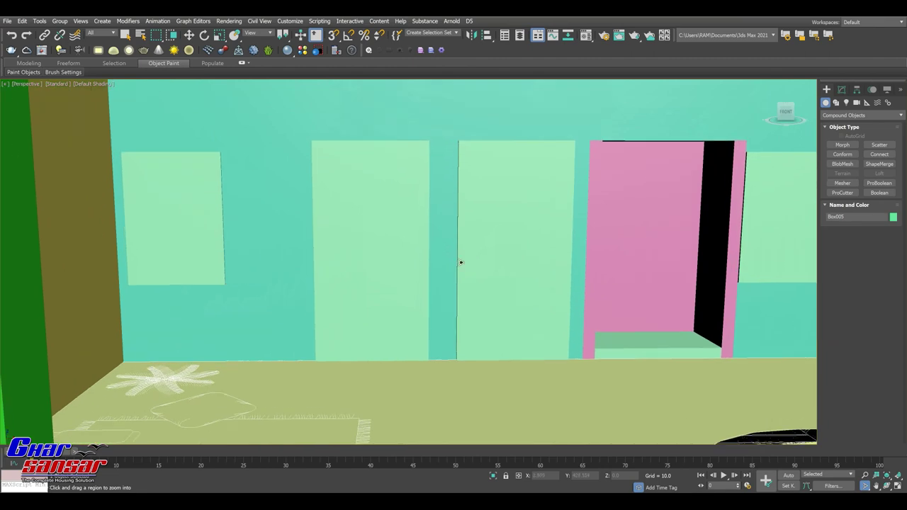
{"action": "scroll", "coordinate": [470, 277], "scroll_direction": "down", "scroll_amount": 5}
{"action": "scroll", "coordinate": [502, 270], "scroll_direction": "up", "scroll_amount": 5}
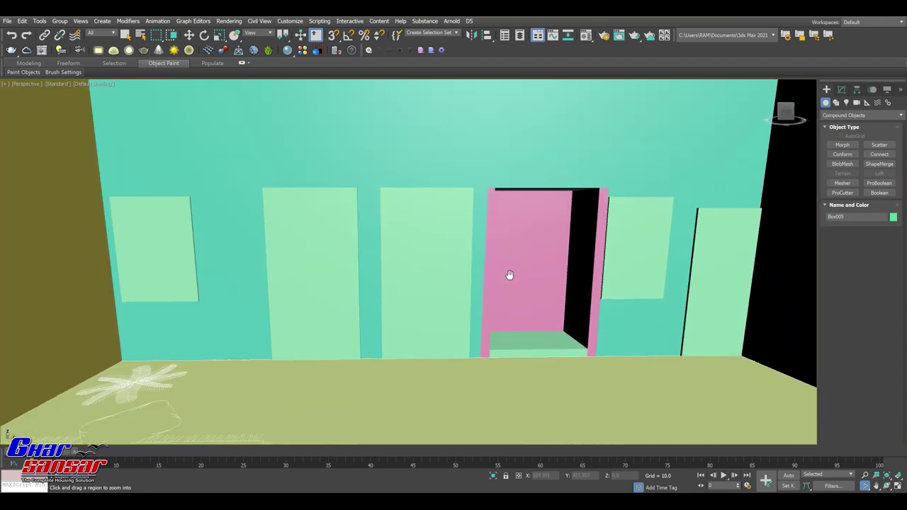
{"action": "scroll", "coordinate": [509, 280], "scroll_direction": "up", "scroll_amount": 3}
{"action": "scroll", "coordinate": [537, 269], "scroll_direction": "down", "scroll_amount": 1}
{"action": "scroll", "coordinate": [536, 268], "scroll_direction": "down", "scroll_amount": 3}
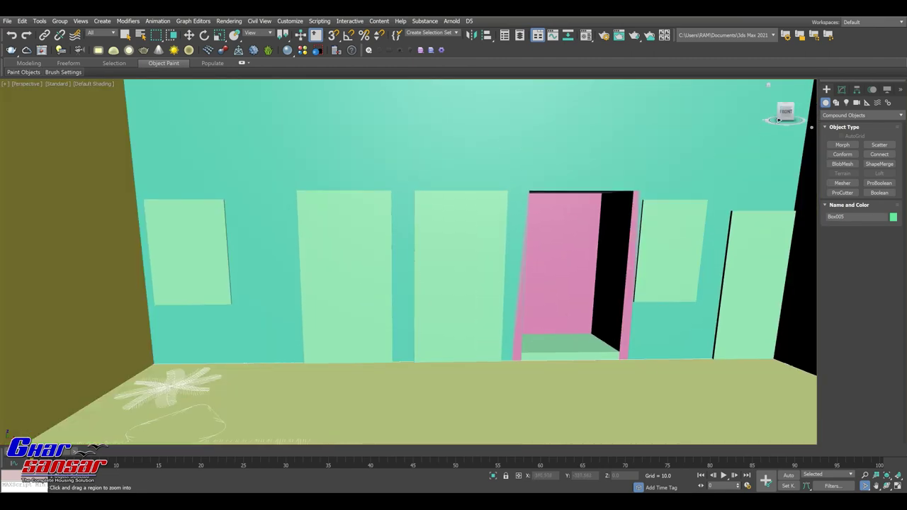
{"action": "left_click_drag", "start_coordinate": [779, 120], "coordinate": [744, 124]}
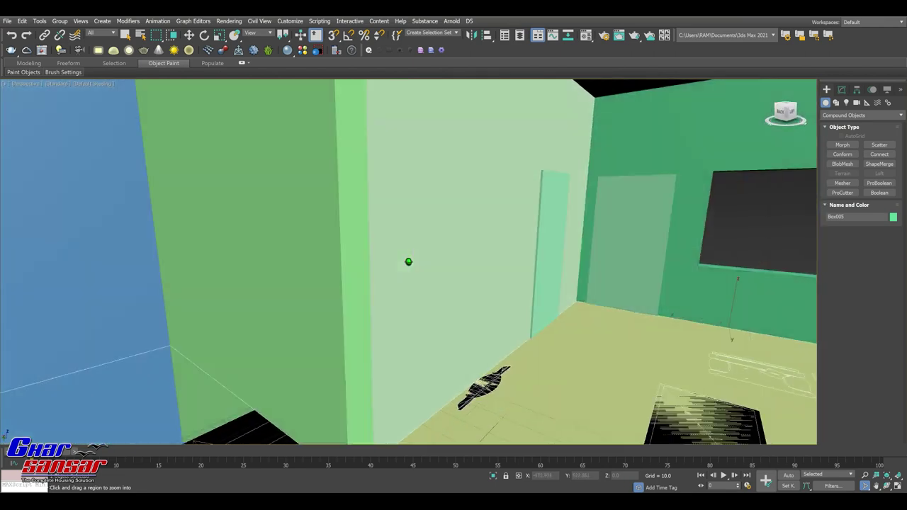
{"action": "left_click_drag", "start_coordinate": [744, 124], "coordinate": [841, 129]}
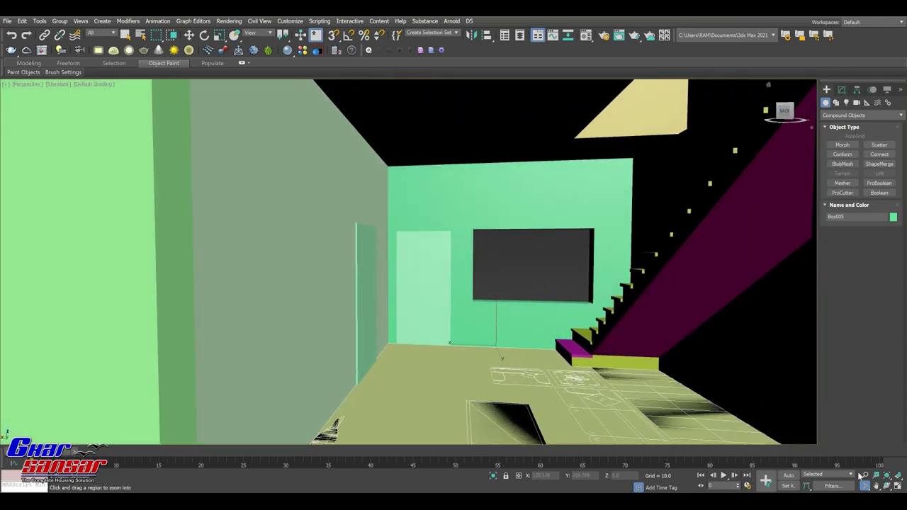
{"action": "left_click", "coordinate": [190, 37]}
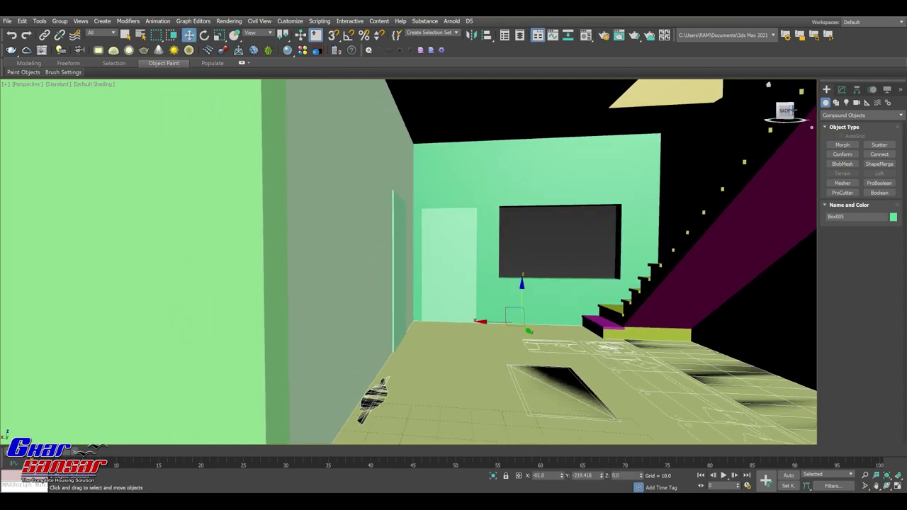
{"action": "left_click_drag", "start_coordinate": [784, 112], "coordinate": [786, 117]}
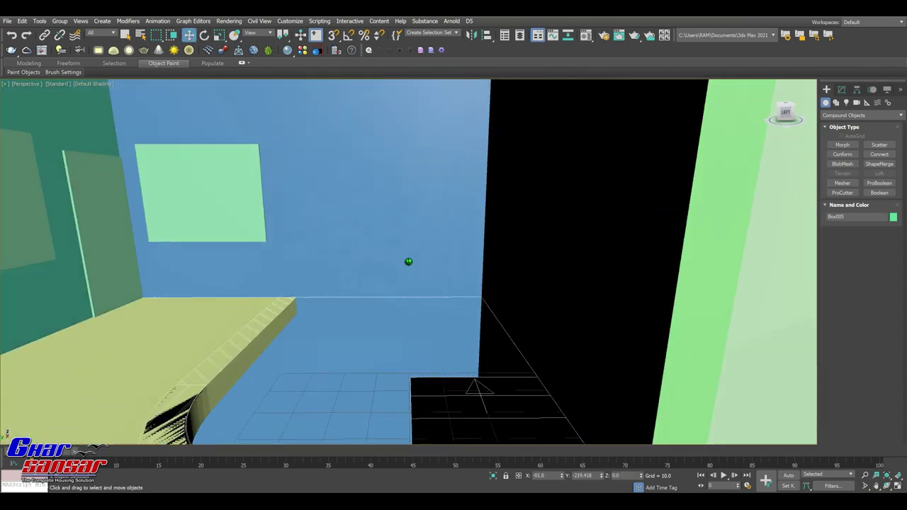
{"action": "middle_click_drag", "start_coordinate": [408, 261], "coordinate": [514, 203], "text": "alt"}
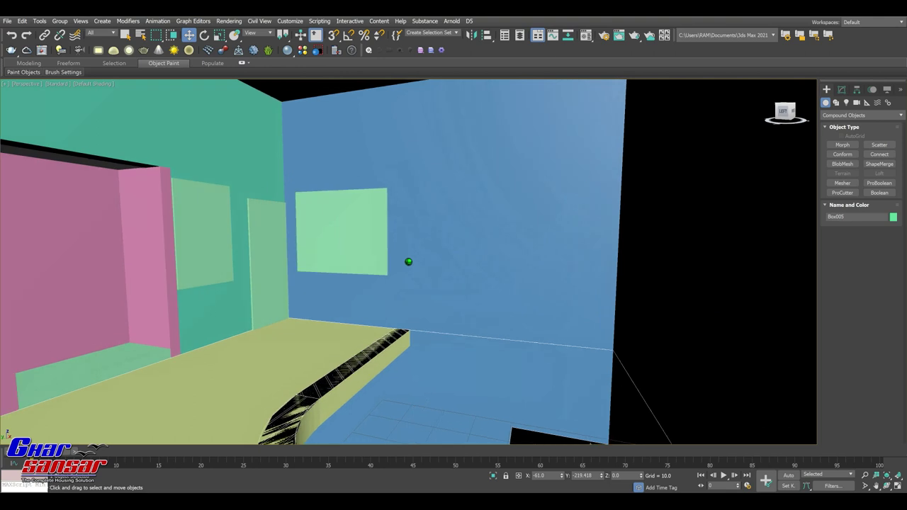
{"action": "left_click", "coordinate": [515, 203]}
Step: ProBoolean the blue wall, subtracting the green box to cut its window hole
{"action": "left_click", "coordinate": [842, 90]}
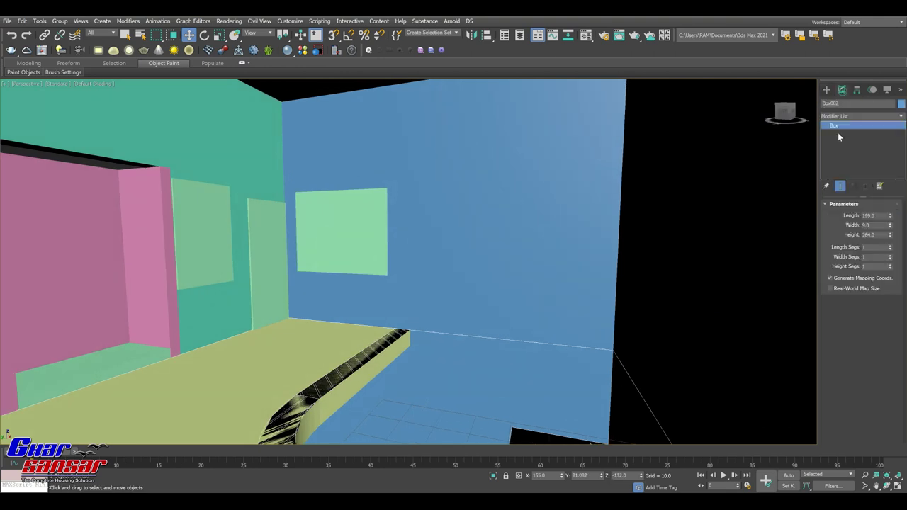
{"action": "left_click", "coordinate": [826, 90]}
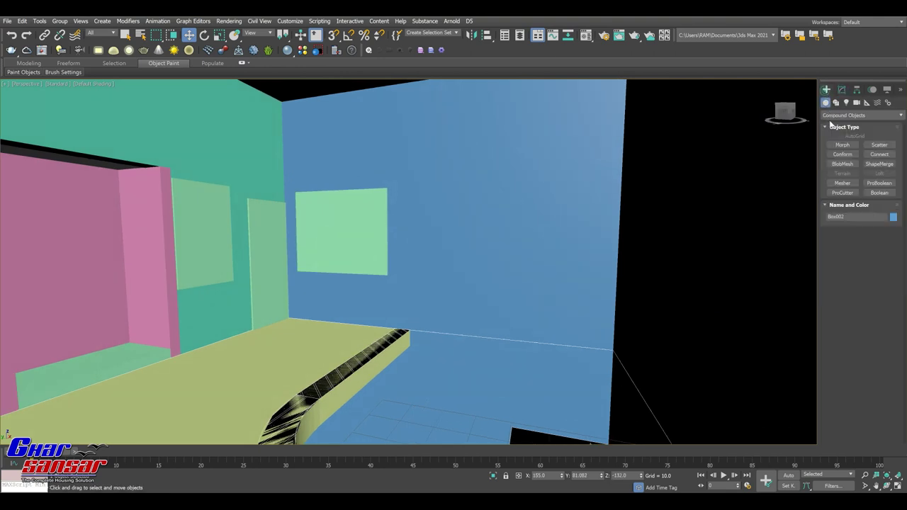
{"action": "left_click", "coordinate": [879, 183]}
{"action": "left_click", "coordinate": [860, 243]}
{"action": "left_click", "coordinate": [366, 210]}
{"action": "mouse_move", "coordinate": [367, 210]}
{"action": "middle_mouse_down", "text": "alt"}
{"action": "mouse_move", "coordinate": [464, 233]}
{"action": "mouse_move", "coordinate": [496, 227]}
{"action": "middle_mouse_up", "text": "alt"}
{"action": "key", "text": "w"}
{"action": "scroll", "coordinate": [477, 321], "scroll_direction": "down", "scroll_amount": 3}
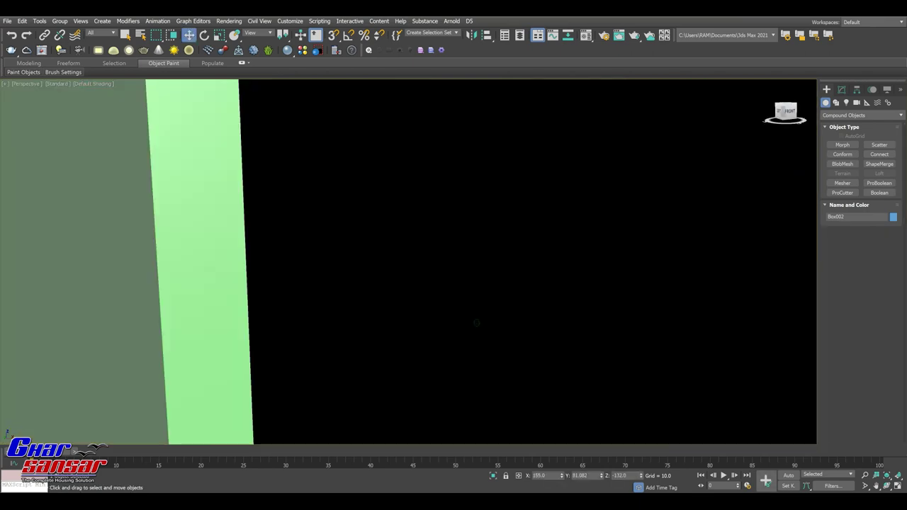
{"action": "scroll", "coordinate": [476, 321], "scroll_direction": "down", "scroll_amount": 3}
{"action": "scroll", "coordinate": [103, 258], "scroll_direction": "up", "scroll_amount": 3}
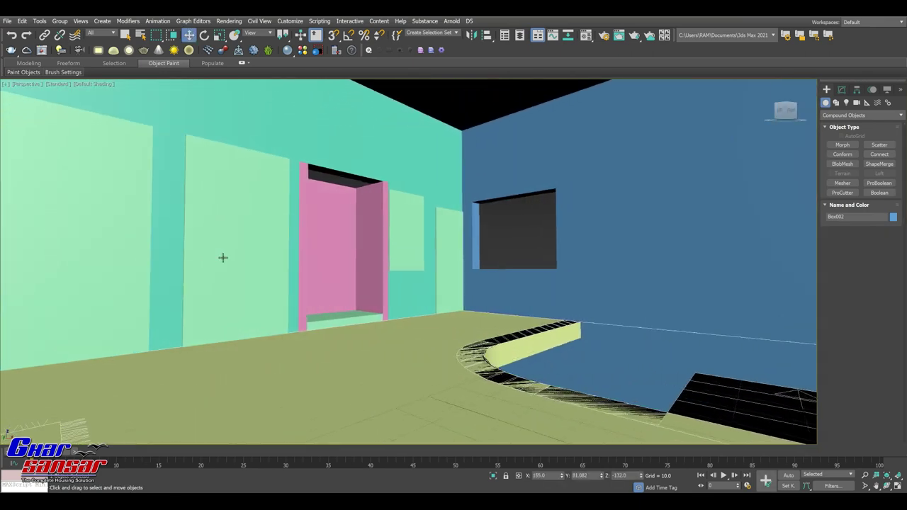
Step: ProBoolean the teal door wall, subtracting the right and left green boxes
{"action": "left_click_drag", "start_coordinate": [783, 112], "coordinate": [600, 322]}
{"action": "scroll", "coordinate": [203, 237], "scroll_direction": "down", "scroll_amount": 3}
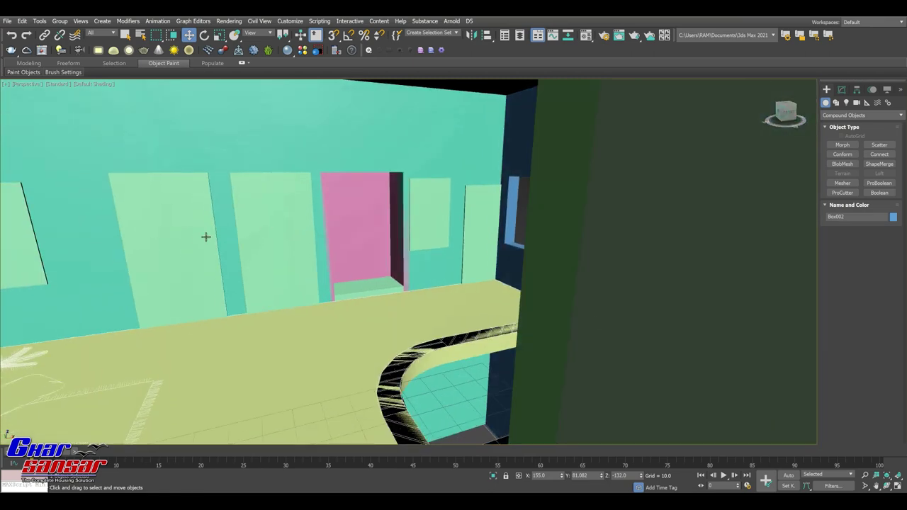
{"action": "scroll", "coordinate": [322, 222], "scroll_direction": "down", "scroll_amount": 5}
{"action": "scroll", "coordinate": [621, 209], "scroll_direction": "down", "scroll_amount": 3}
{"action": "scroll", "coordinate": [462, 253], "scroll_direction": "up", "scroll_amount": 3}
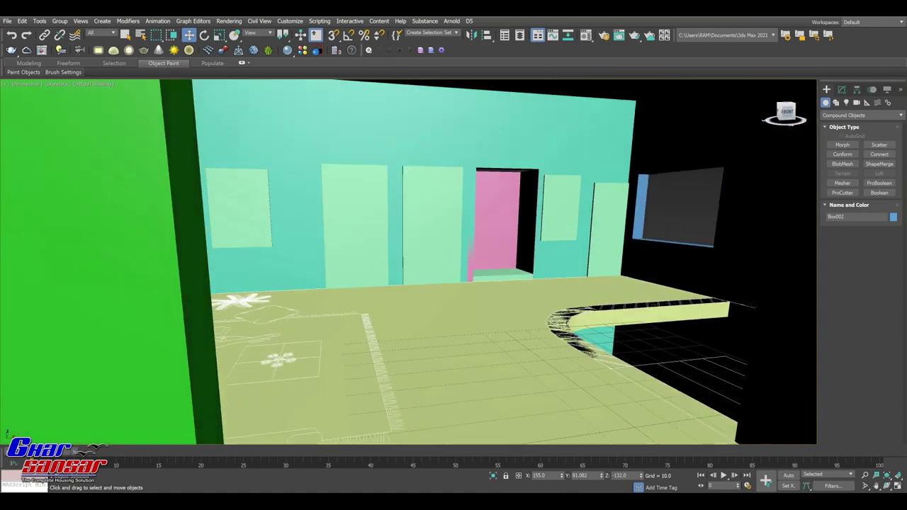
{"action": "scroll", "coordinate": [461, 253], "scroll_direction": "up", "scroll_amount": 3}
{"action": "left_click", "coordinate": [438, 145]}
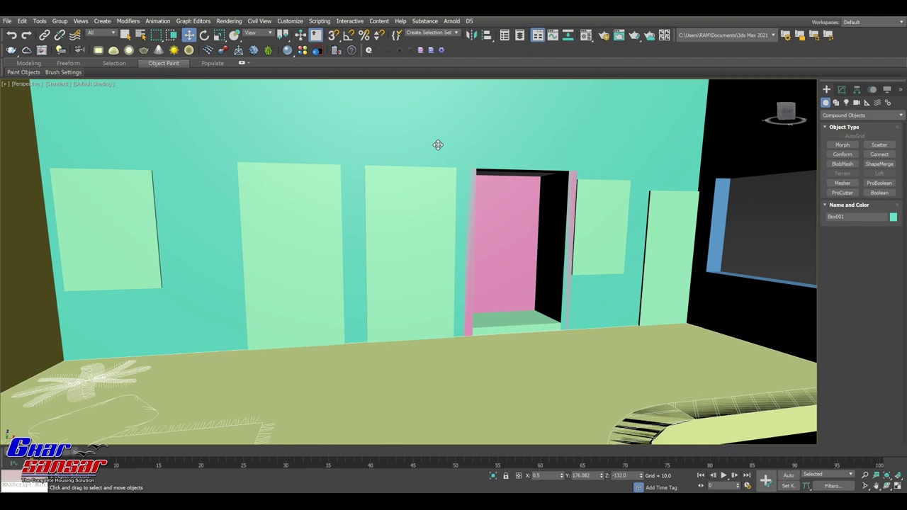
{"action": "left_click", "coordinate": [873, 187]}
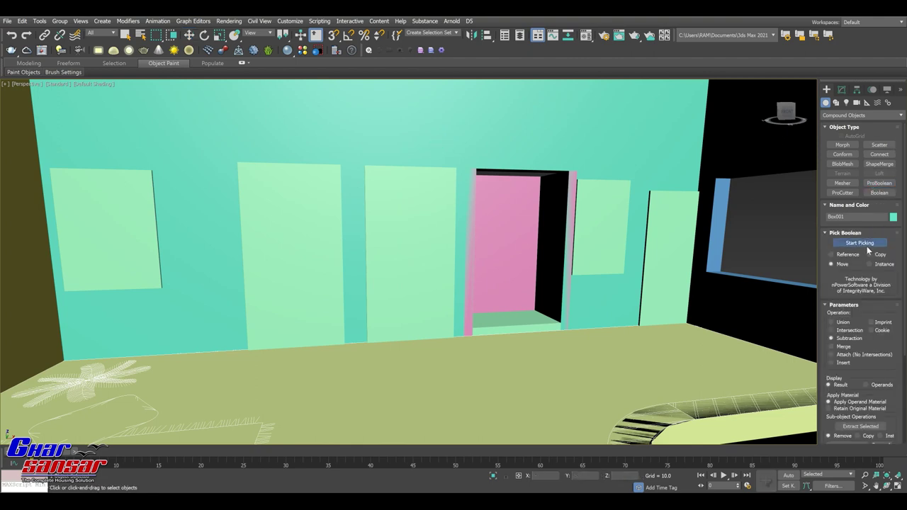
{"action": "left_click", "coordinate": [608, 207]}
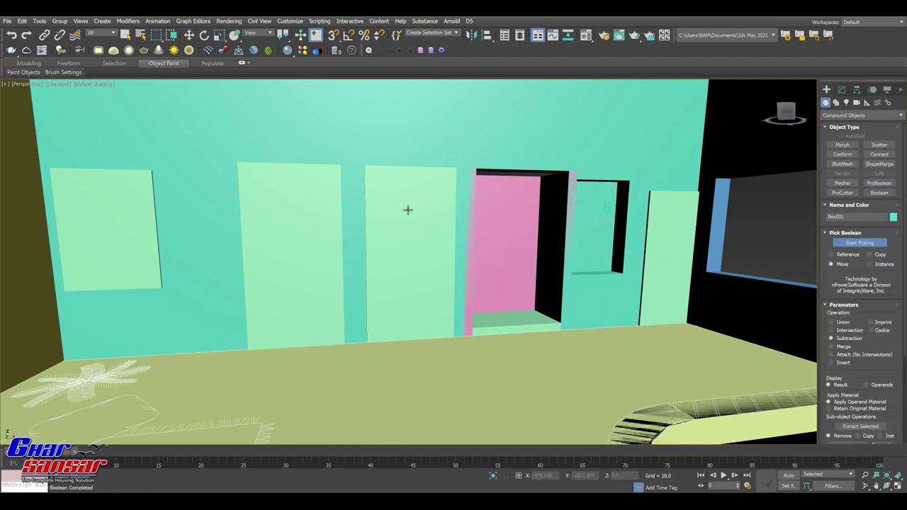
{"action": "left_click", "coordinate": [133, 216]}
Step: Frame the new openings and select the small sill box at the pink door
{"action": "middle_click_drag", "start_coordinate": [324, 243], "coordinate": [190, 244]}
{"action": "key", "text": "w"}
{"action": "middle_click_drag", "start_coordinate": [640, 237], "coordinate": [608, 260]}
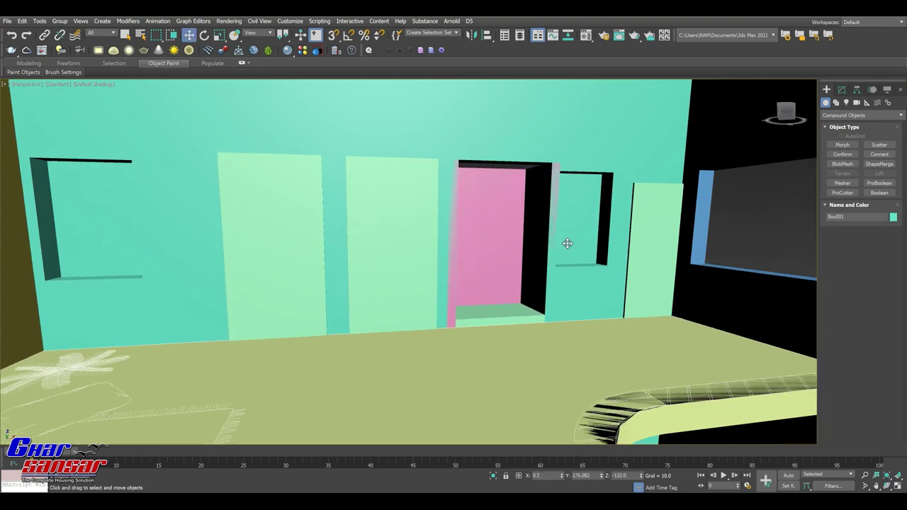
{"action": "left_click", "coordinate": [491, 319]}
Step: Clone the sill box upward and place the copy at Z 81 via Transform Type-In
{"action": "left_click_drag", "start_coordinate": [489, 287], "coordinate": [492, 185], "text": "shift"}
{"action": "left_click", "coordinate": [454, 292]}
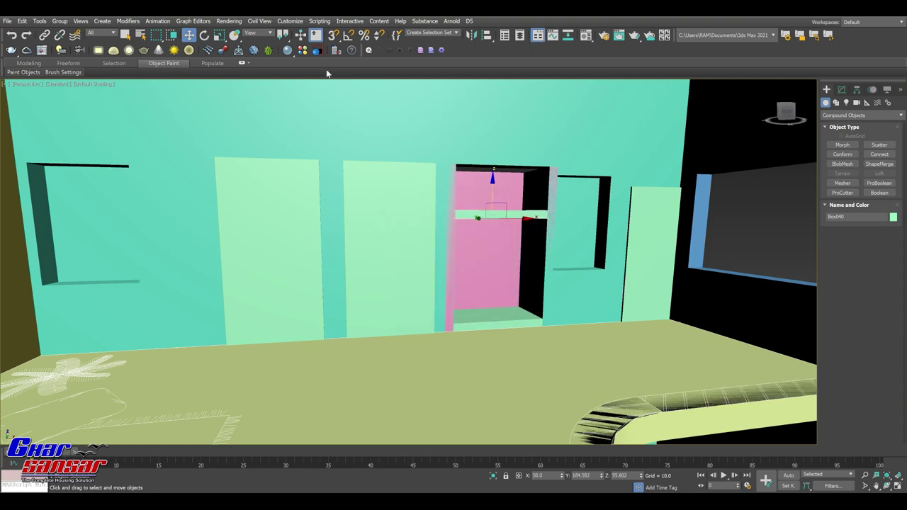
{"action": "right_click", "coordinate": [189, 37]}
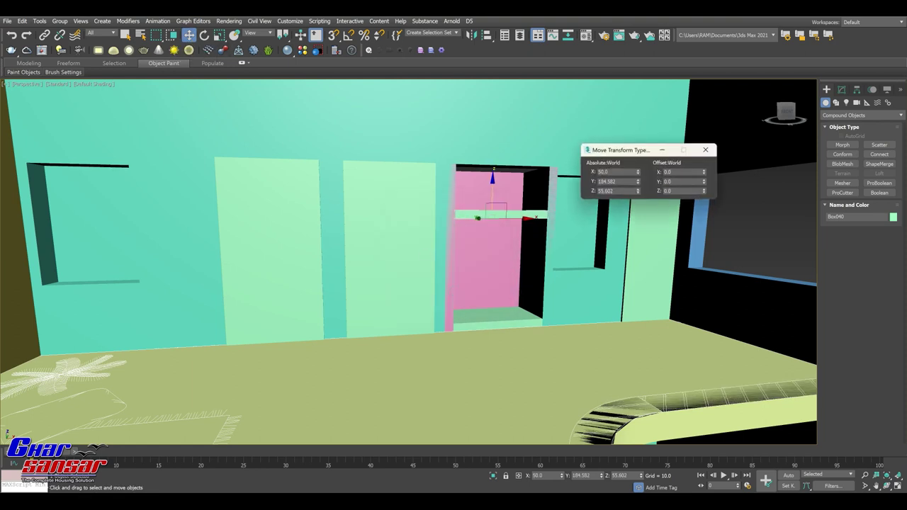
{"action": "type", "text": "81"}
{"action": "key", "text": "Return"}
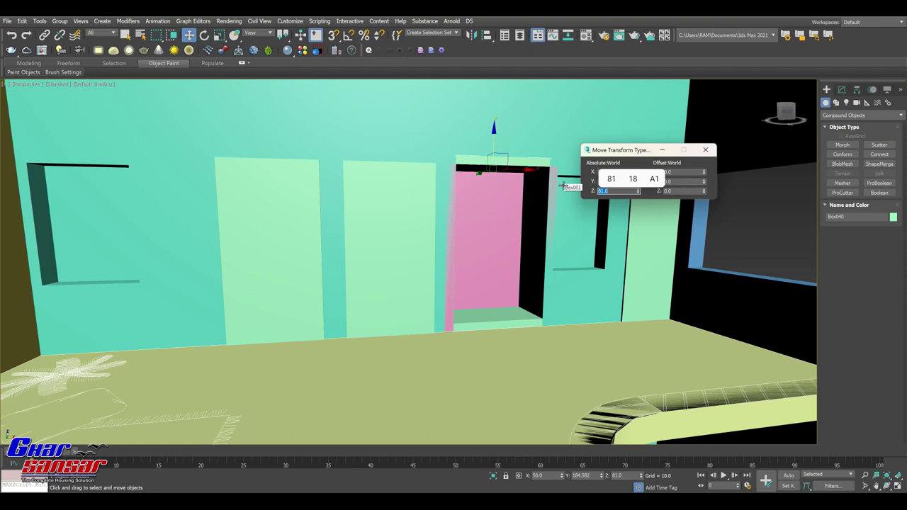
{"action": "left_click", "coordinate": [705, 152]}
{"action": "scroll", "coordinate": [511, 144], "scroll_direction": "up", "scroll_amount": 3}
{"action": "scroll", "coordinate": [511, 144], "scroll_direction": "up", "scroll_amount": 2}
Step: Check the lintel box's size, select the pink door frame, and open the save window
{"action": "left_click", "coordinate": [841, 89]}
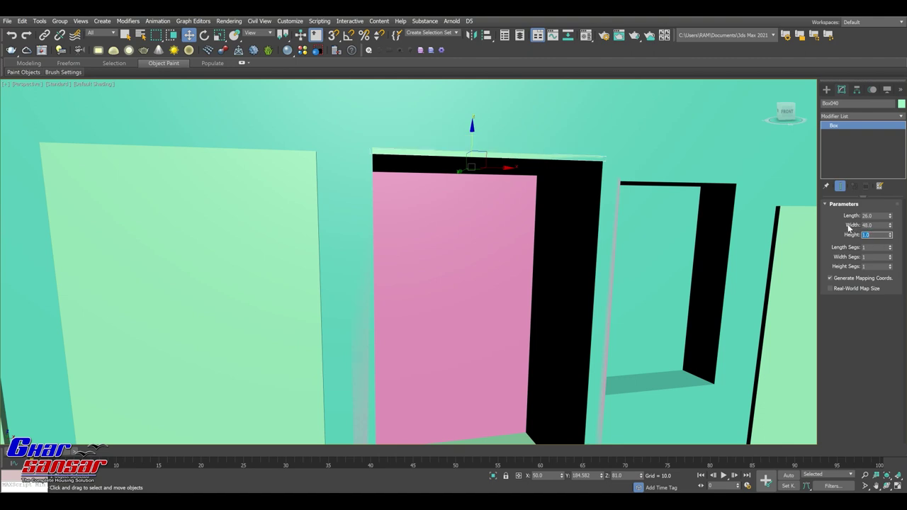
{"action": "middle_click_drag", "start_coordinate": [517, 205], "coordinate": [501, 175]}
{"action": "left_click", "coordinate": [501, 175]}
{"action": "scroll", "coordinate": [501, 175], "scroll_direction": "down", "scroll_amount": 1}
{"action": "scroll", "coordinate": [482, 135], "scroll_direction": "down", "scroll_amount": 2}
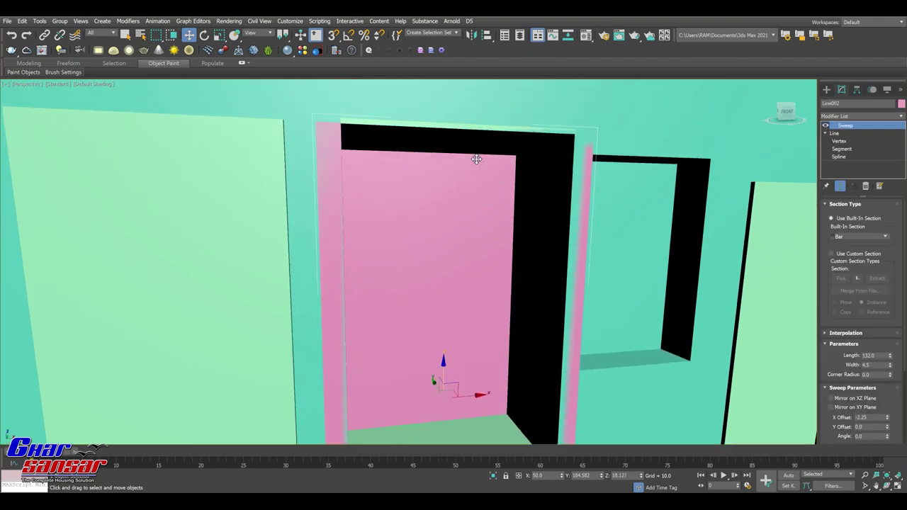
{"action": "scroll", "coordinate": [476, 156], "scroll_direction": "down", "scroll_amount": 2}
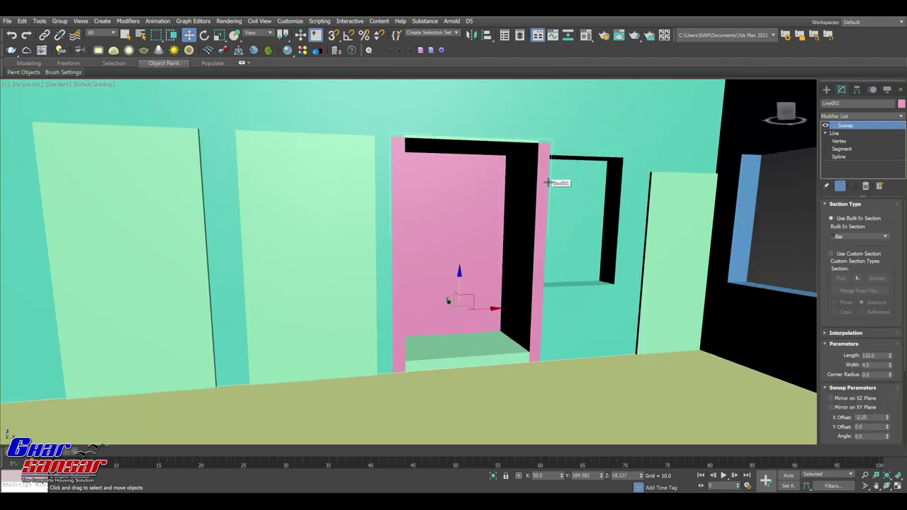
{"action": "key", "text": "ctrl+s"}
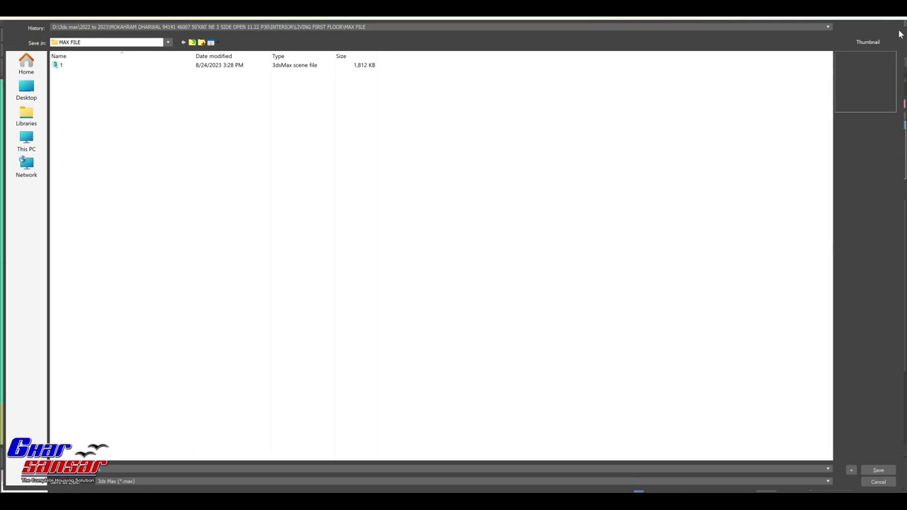
Step: Use File > Save As to overwrite file 1 in the MAX FILE folder
{"action": "left_click", "coordinate": [897, 22]}
{"action": "left_click", "coordinate": [6, 21]}
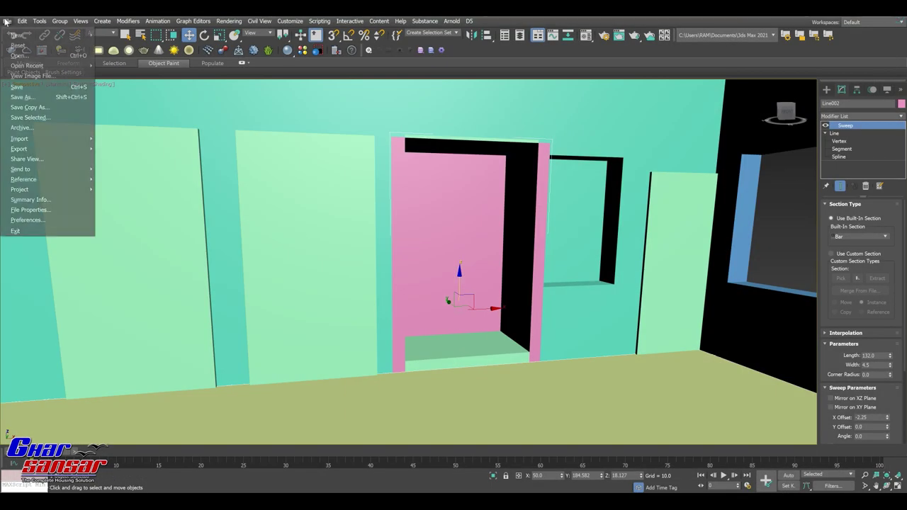
{"action": "left_click", "coordinate": [47, 88]}
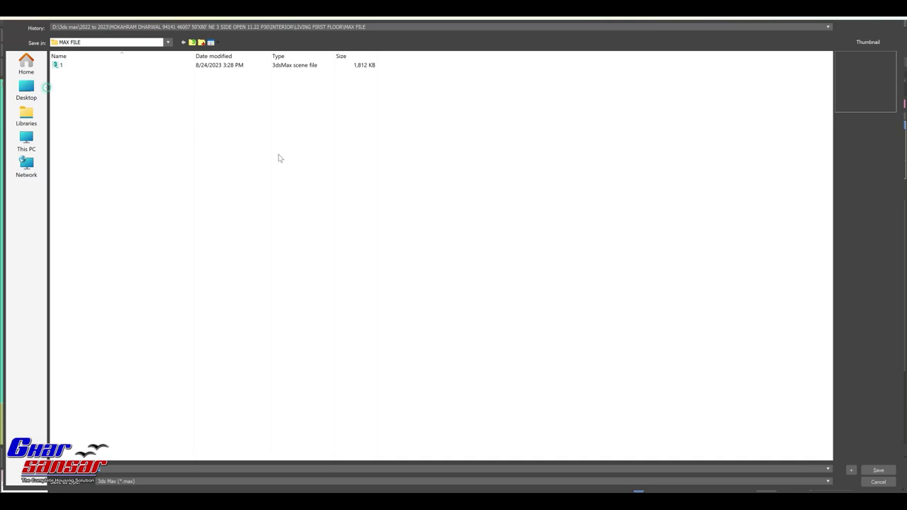
{"action": "left_click", "coordinate": [879, 470]}
{"action": "left_click", "coordinate": [435, 271]}
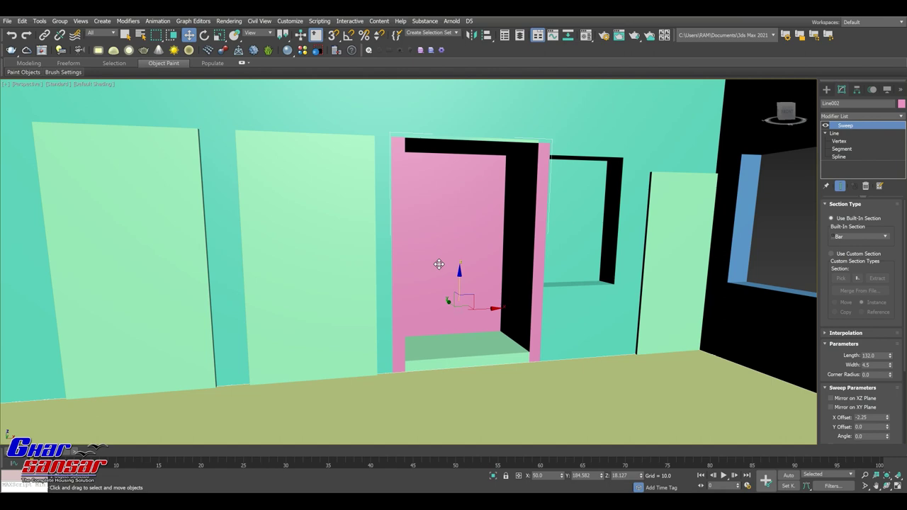
Step: Open the Material Editor and dismiss the Missing DLLs warning
{"action": "middle_click_drag", "start_coordinate": [482, 239], "coordinate": [765, 163], "text": "alt"}
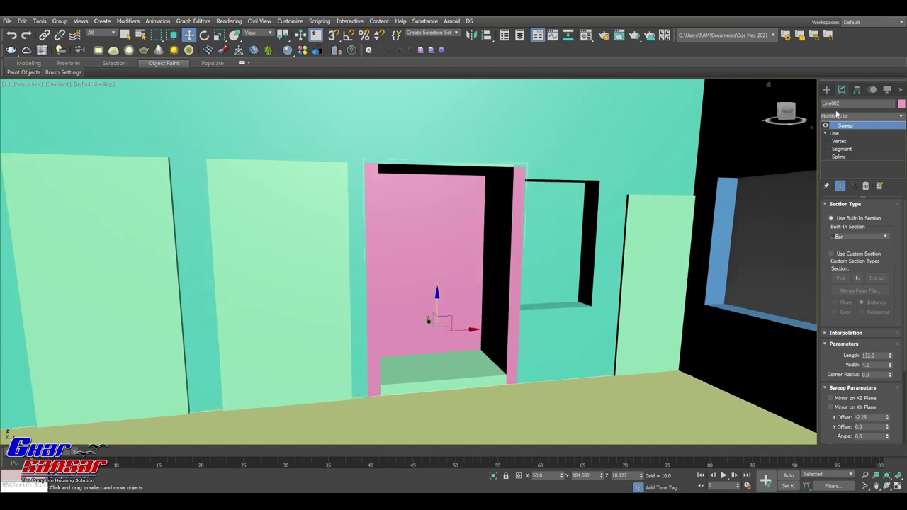
{"action": "mouse_move", "coordinate": [768, 85]}
{"action": "middle_mouse_down", "text": "alt"}
{"action": "mouse_move", "coordinate": [670, 221]}
{"action": "mouse_move", "coordinate": [496, 216]}
{"action": "middle_mouse_up", "text": "alt"}
{"action": "scroll", "coordinate": [768, 84], "scroll_direction": "down", "scroll_amount": 5}
{"action": "middle_click_drag", "start_coordinate": [768, 85], "coordinate": [577, 194], "text": "alt"}
{"action": "scroll", "coordinate": [584, 222], "scroll_direction": "up", "scroll_amount": 2}
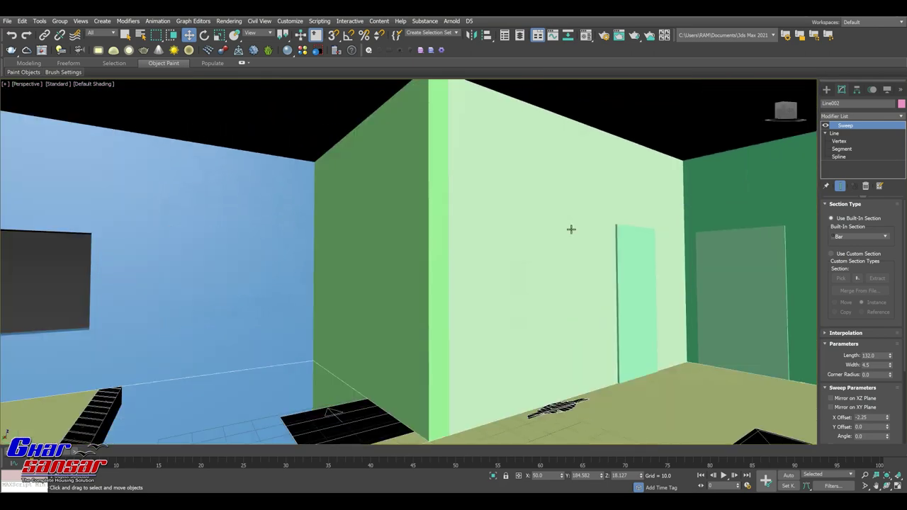
{"action": "middle_click_drag", "start_coordinate": [408, 261], "coordinate": [408, 262], "text": "alt"}
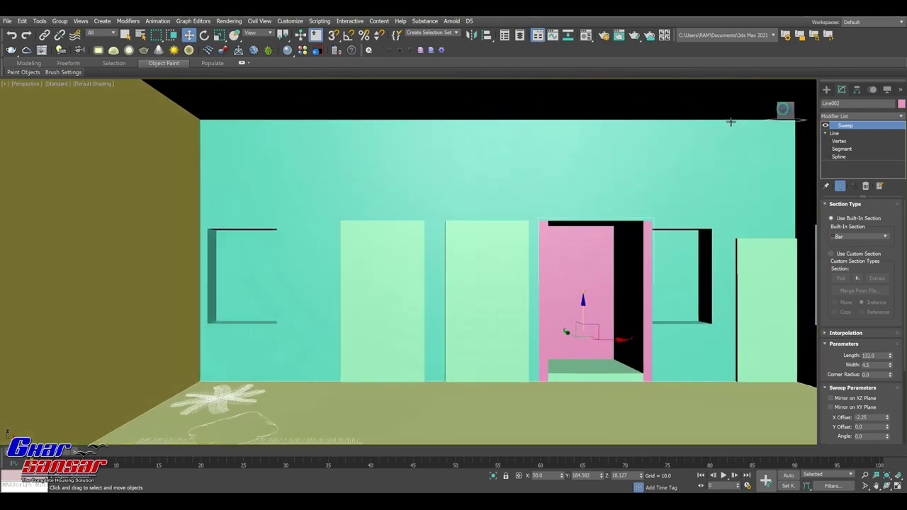
{"action": "left_click", "coordinate": [588, 36]}
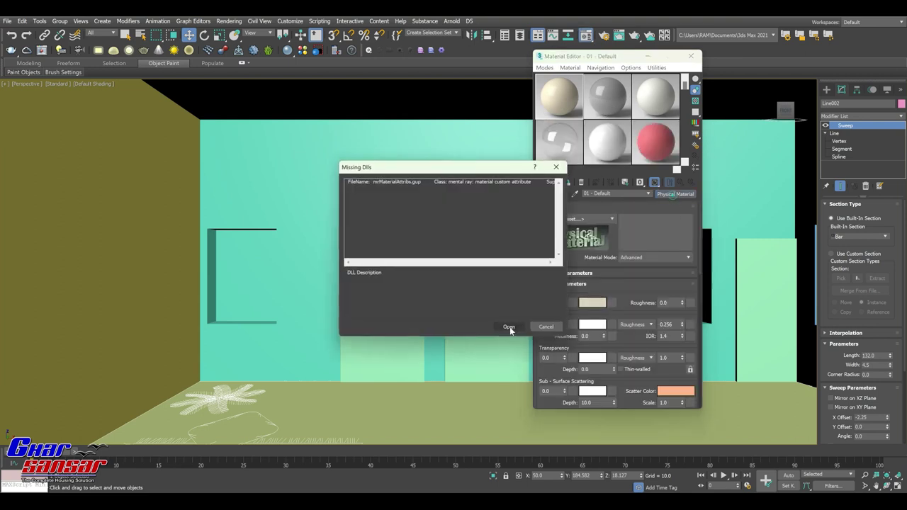
{"action": "left_click", "coordinate": [508, 327]}
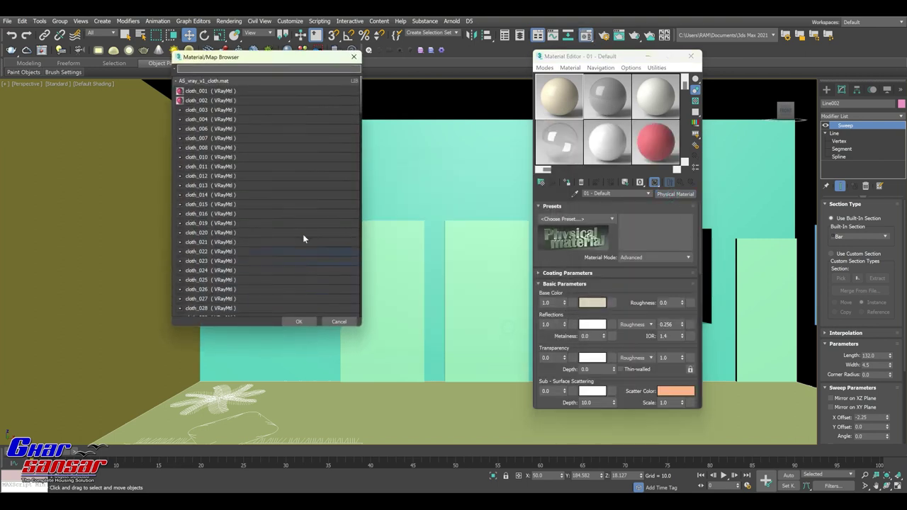
Step: Replace the first slot's Physical Material with a VRayMtl from the V-Ray group
{"action": "left_click", "coordinate": [179, 81]}
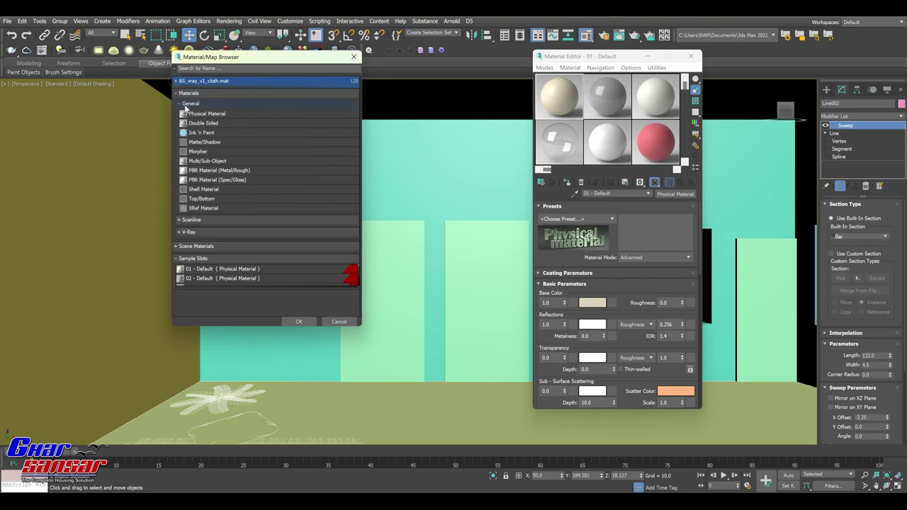
{"action": "left_click", "coordinate": [180, 104]}
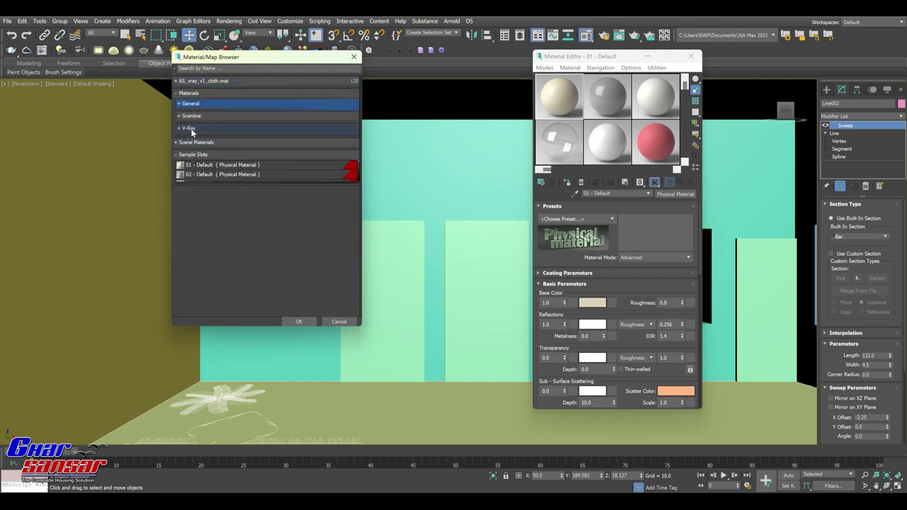
{"action": "left_click", "coordinate": [191, 129]}
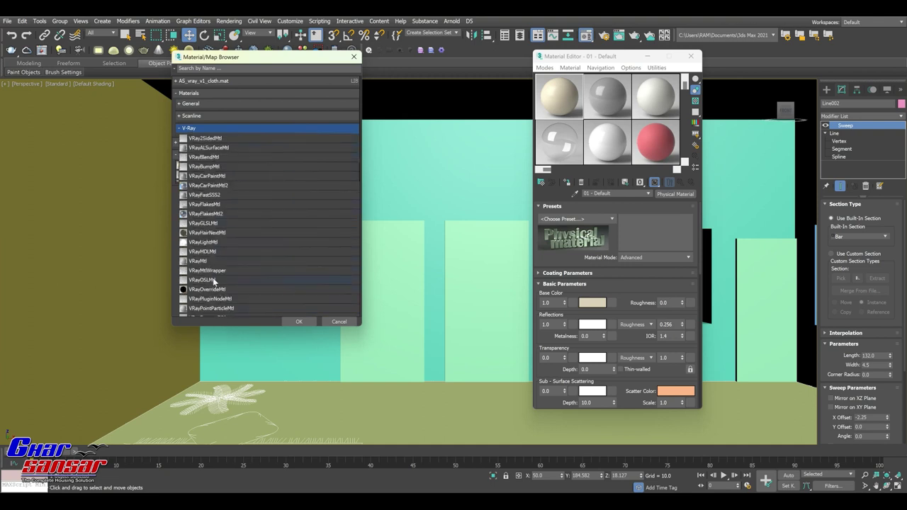
{"action": "left_click", "coordinate": [204, 262]}
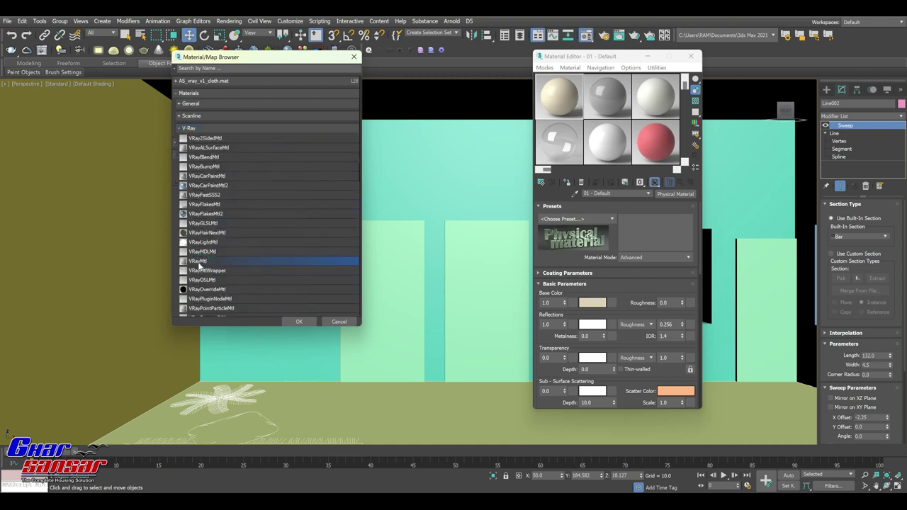
{"action": "double_click", "coordinate": [200, 262]}
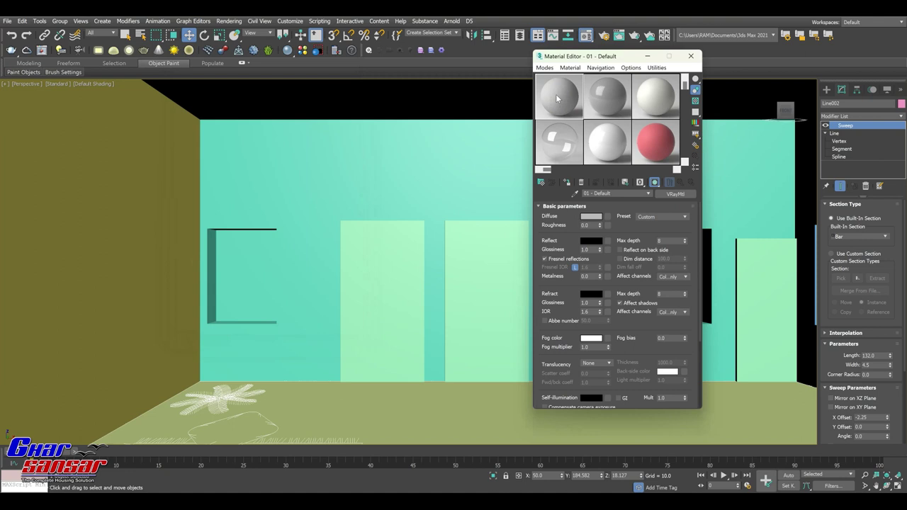
Step: Set the first VRayMtl's Diffuse colour to near white
{"action": "left_click", "coordinate": [591, 216]}
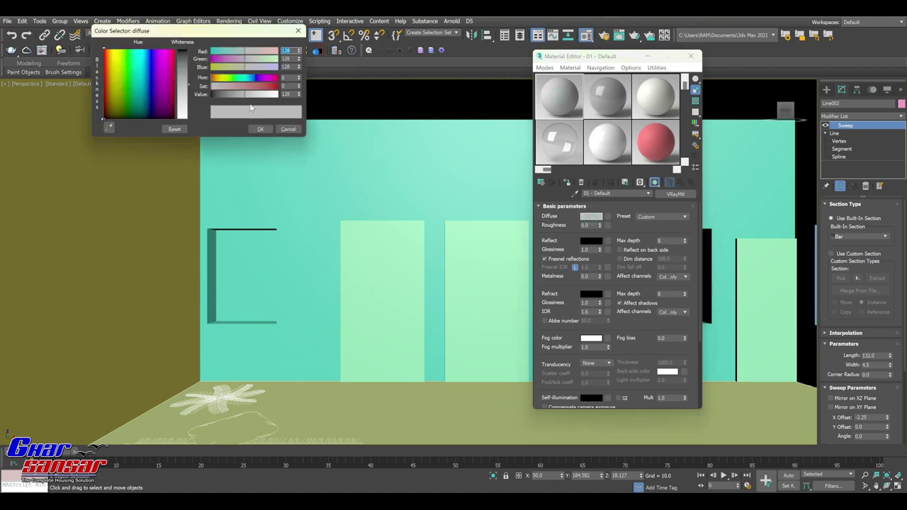
{"action": "left_click_drag", "start_coordinate": [258, 98], "coordinate": [273, 98]}
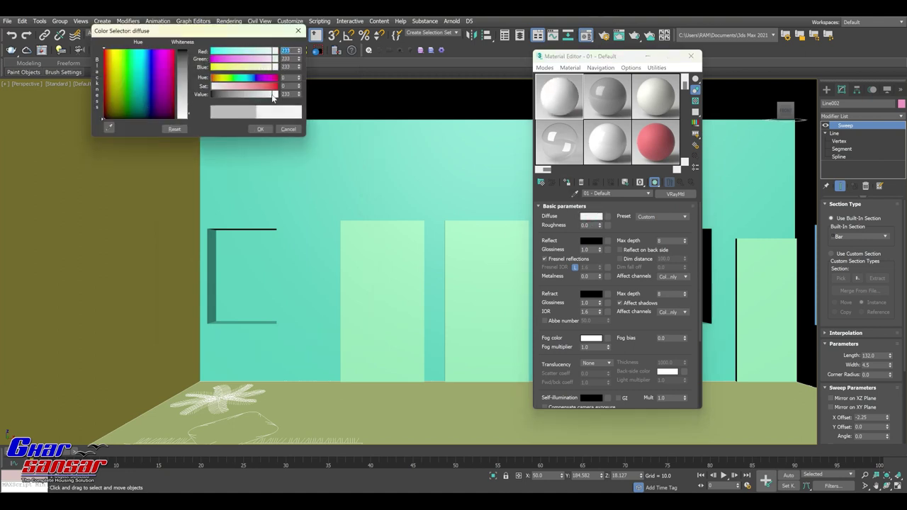
{"action": "left_click", "coordinate": [262, 129]}
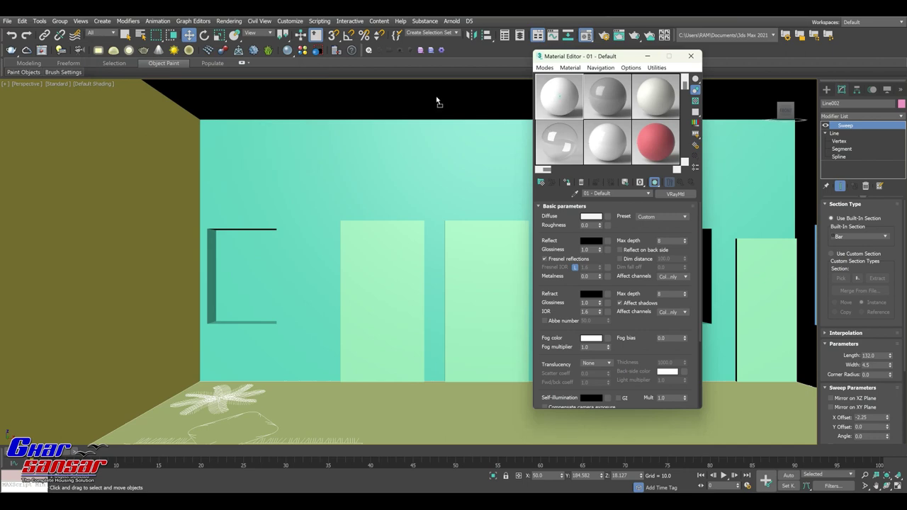
{"action": "mouse_move", "coordinate": [415, 373]}
{"action": "middle_mouse_down", "text": "alt"}
{"action": "mouse_move", "coordinate": [90, 87]}
{"action": "mouse_move", "coordinate": [28, 94]}
{"action": "middle_mouse_up", "text": "alt"}
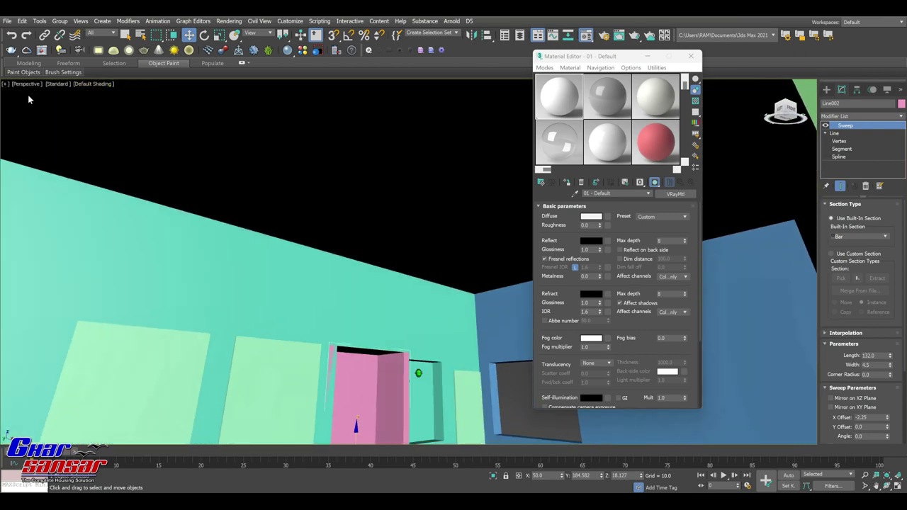
{"action": "middle_click_drag", "start_coordinate": [27, 95], "coordinate": [496, 106], "text": "alt"}
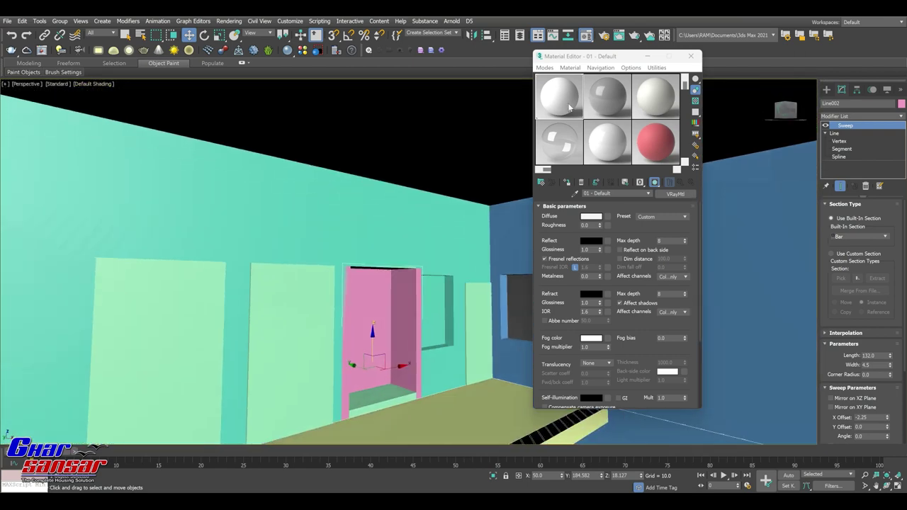
Step: Copy it to slot 2, give it a cream 224/219/194 Diffuse, and drop it on the teal wall
{"action": "left_click_drag", "start_coordinate": [569, 107], "coordinate": [613, 101]}
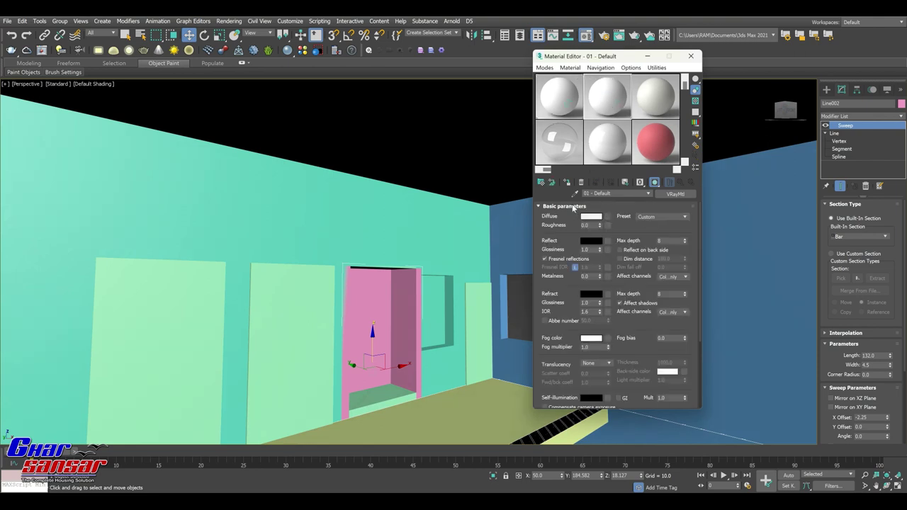
{"action": "left_click", "coordinate": [592, 218]}
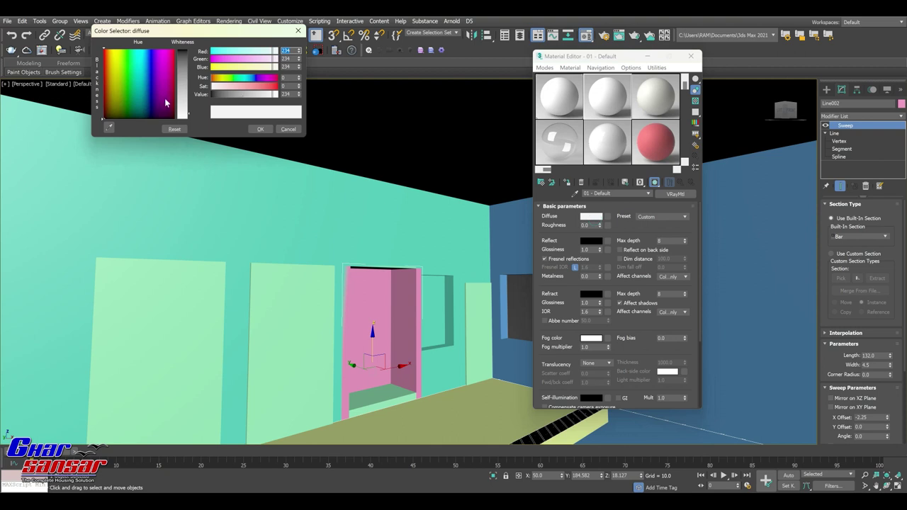
{"action": "left_click", "coordinate": [114, 107]}
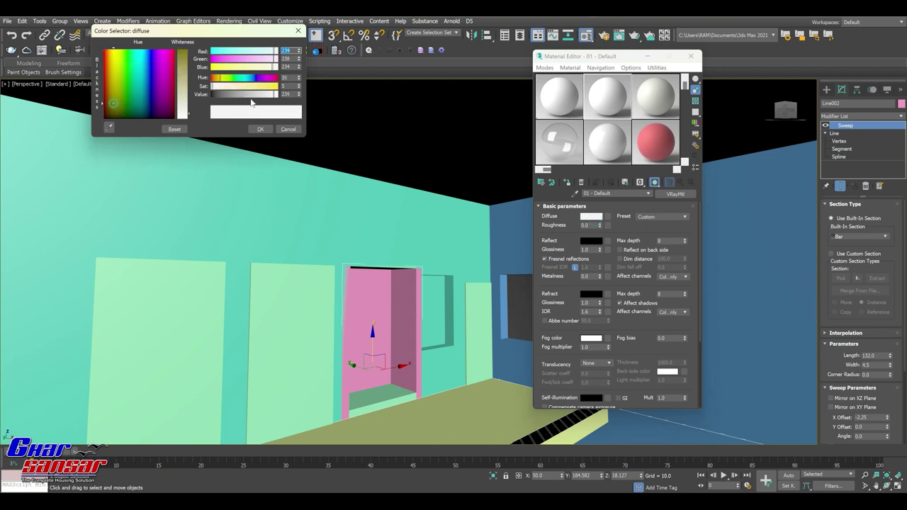
{"action": "left_click_drag", "start_coordinate": [216, 87], "coordinate": [220, 88]}
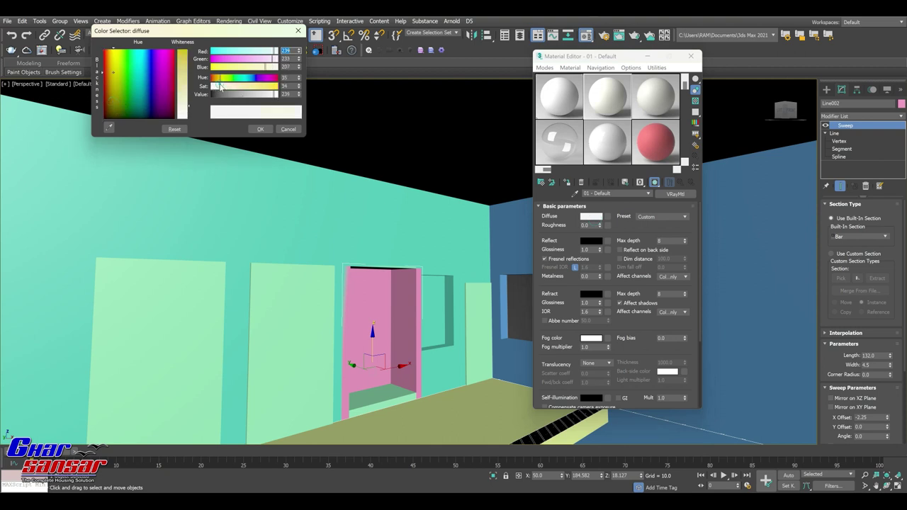
{"action": "left_click_drag", "start_coordinate": [273, 92], "coordinate": [269, 94]}
{"action": "left_click", "coordinate": [262, 129]}
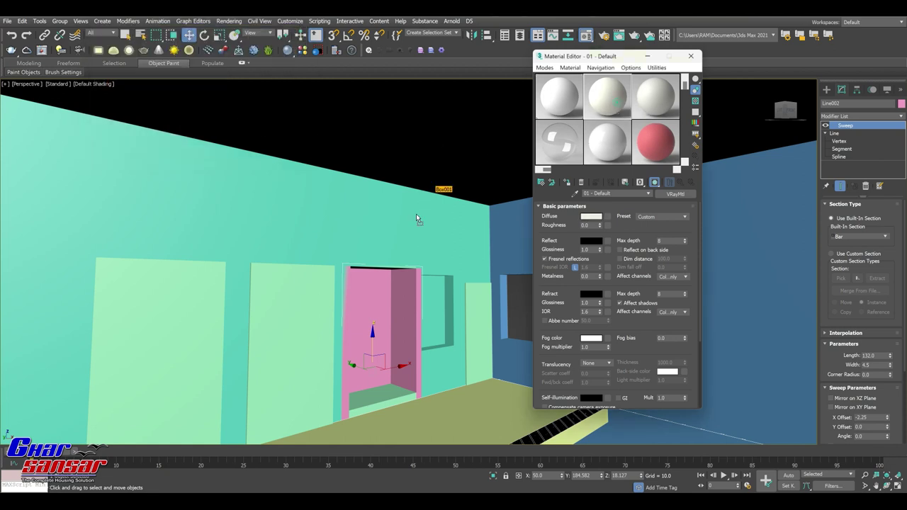
{"action": "left_click_drag", "start_coordinate": [417, 218], "coordinate": [417, 219]}
{"action": "left_click", "coordinate": [425, 250]}
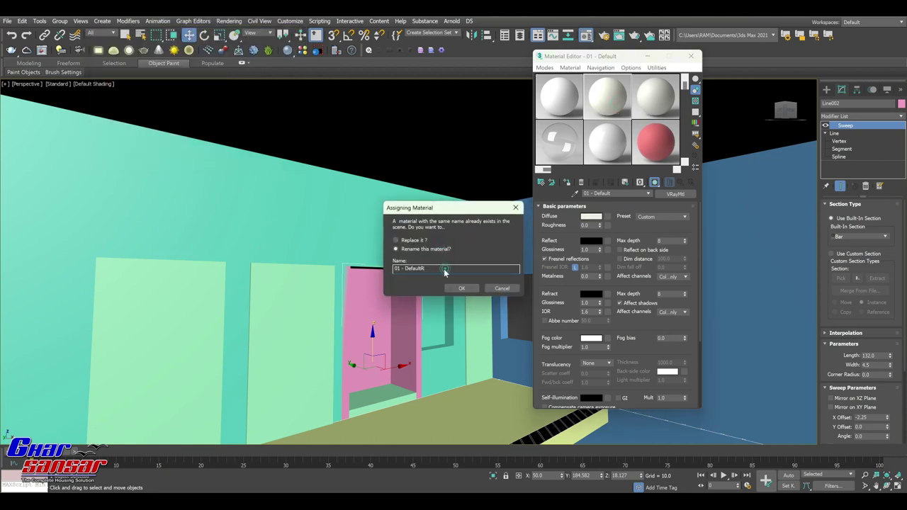
Step: Assign the renamed cream material 01 - DefaultR to the teal, blue and green walls
{"action": "left_click", "coordinate": [454, 289]}
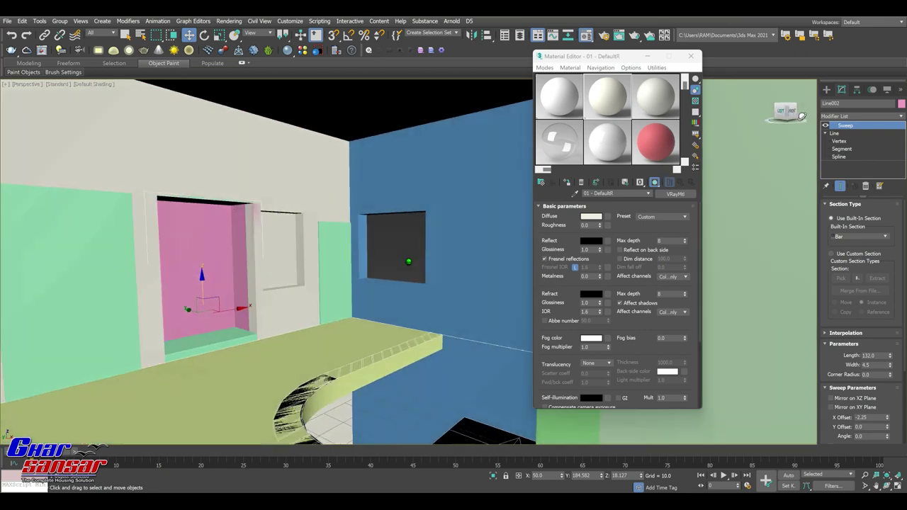
{"action": "left_click_drag", "start_coordinate": [404, 260], "coordinate": [314, 243]}
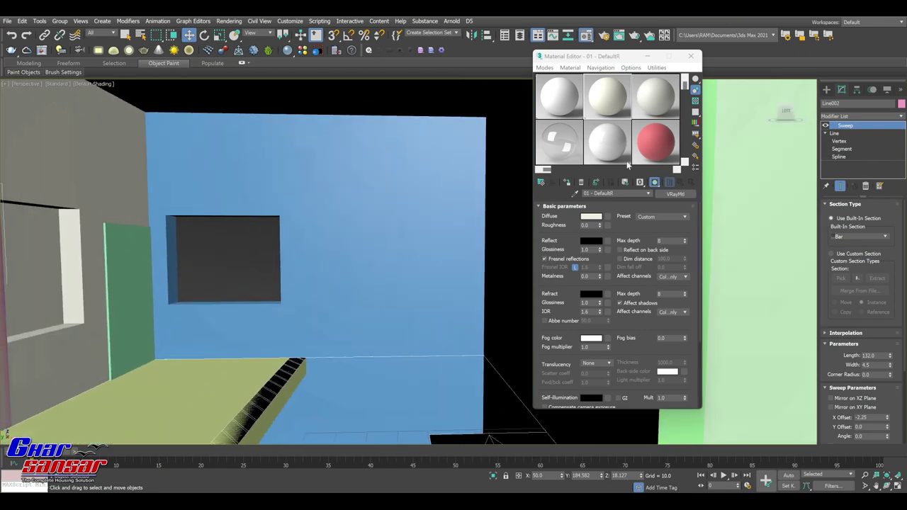
{"action": "left_click_drag", "start_coordinate": [611, 145], "coordinate": [411, 211]}
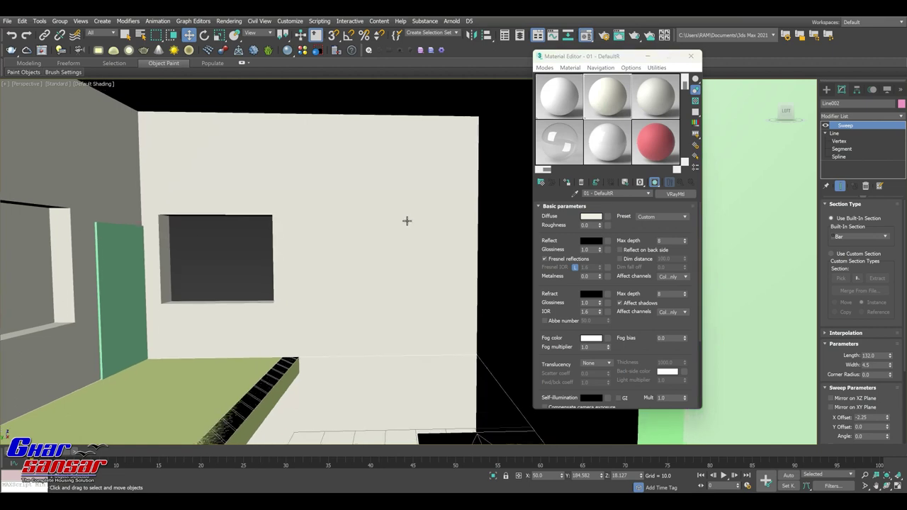
{"action": "mouse_move", "coordinate": [789, 110]}
{"action": "left_mouse_down"}
{"action": "mouse_move", "coordinate": [346, 232]}
{"action": "mouse_move", "coordinate": [430, 246]}
{"action": "mouse_move", "coordinate": [524, 196]}
{"action": "left_mouse_up"}
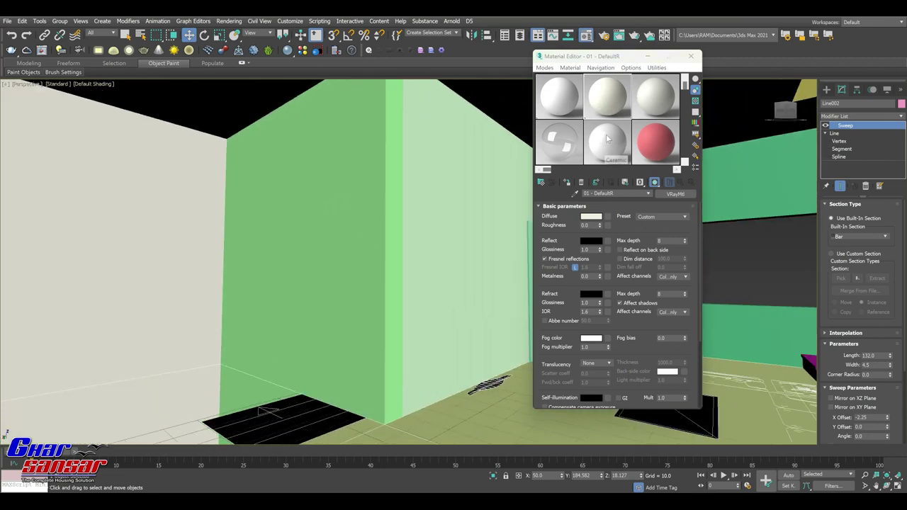
{"action": "mouse_move", "coordinate": [431, 212]}
{"action": "middle_mouse_down", "text": "alt"}
{"action": "mouse_move", "coordinate": [309, 243]}
{"action": "mouse_move", "coordinate": [314, 279]}
{"action": "mouse_move", "coordinate": [333, 272]}
{"action": "mouse_move", "coordinate": [287, 270]}
{"action": "middle_mouse_up", "text": "alt"}
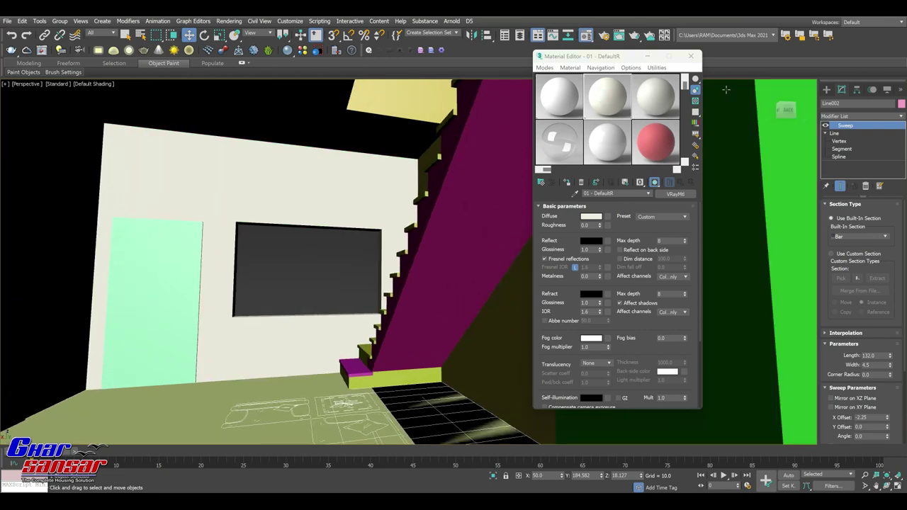
Step: Bring the staircase into view and make the white 01 - Default material current
{"action": "middle_click_drag", "start_coordinate": [407, 259], "coordinate": [416, 255], "text": "alt"}
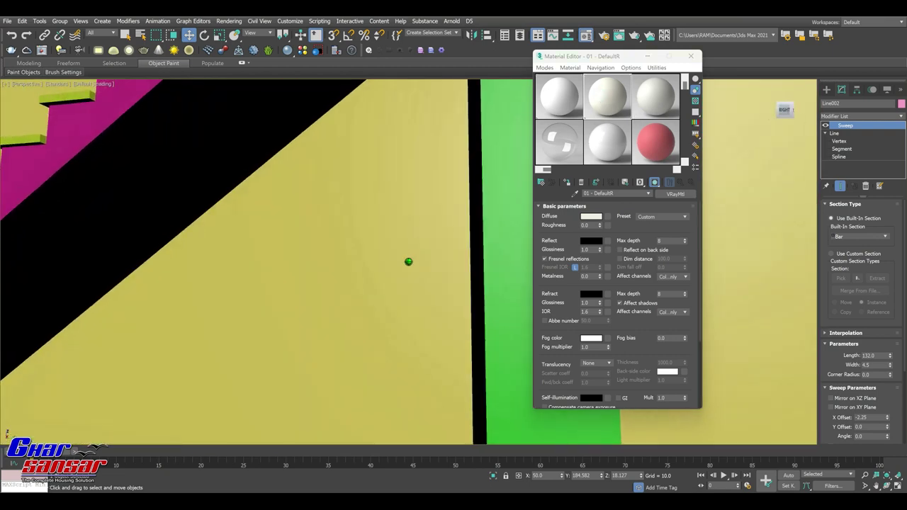
{"action": "scroll", "coordinate": [416, 255], "scroll_direction": "up", "scroll_amount": 3}
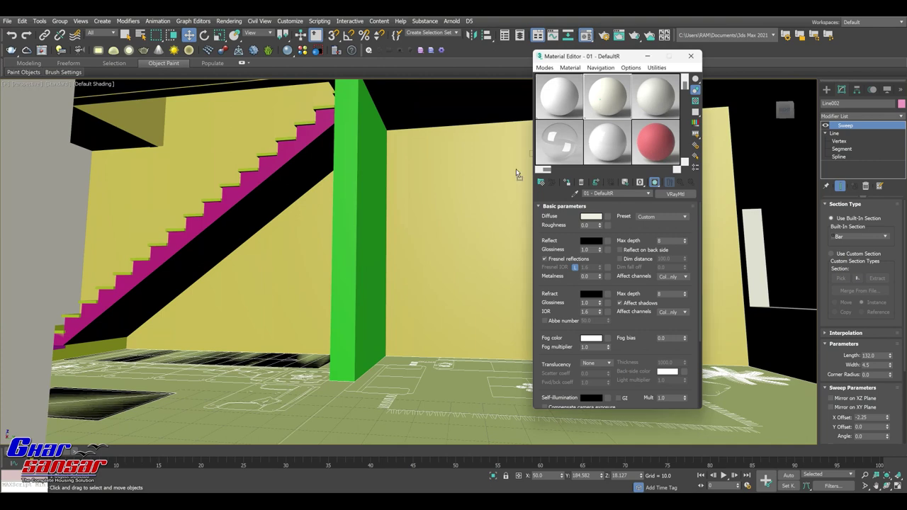
{"action": "middle_click_drag", "start_coordinate": [347, 207], "coordinate": [195, 151], "text": "alt"}
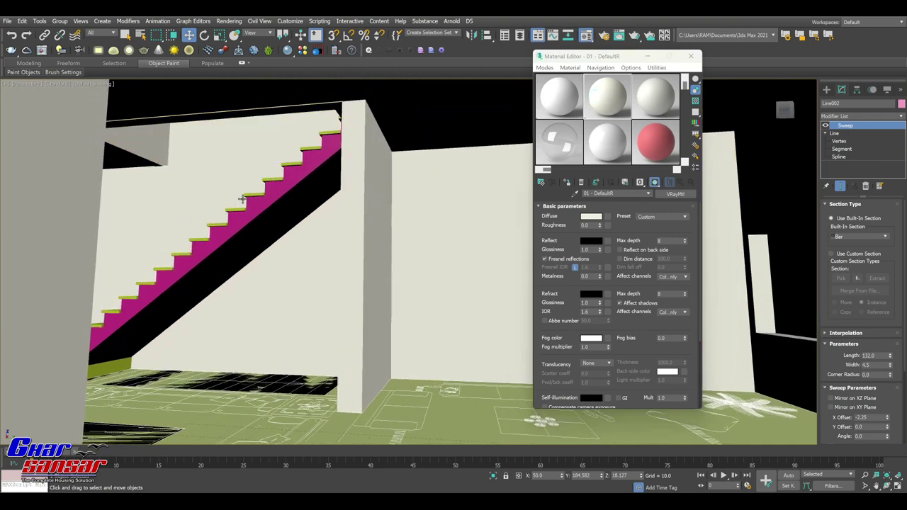
{"action": "middle_click_drag", "start_coordinate": [195, 151], "coordinate": [319, 289], "text": "alt"}
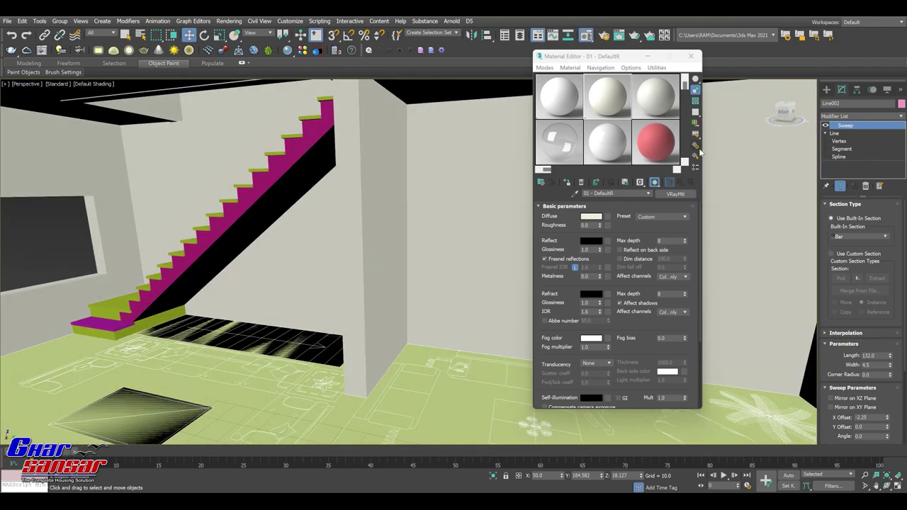
{"action": "left_click", "coordinate": [567, 105]}
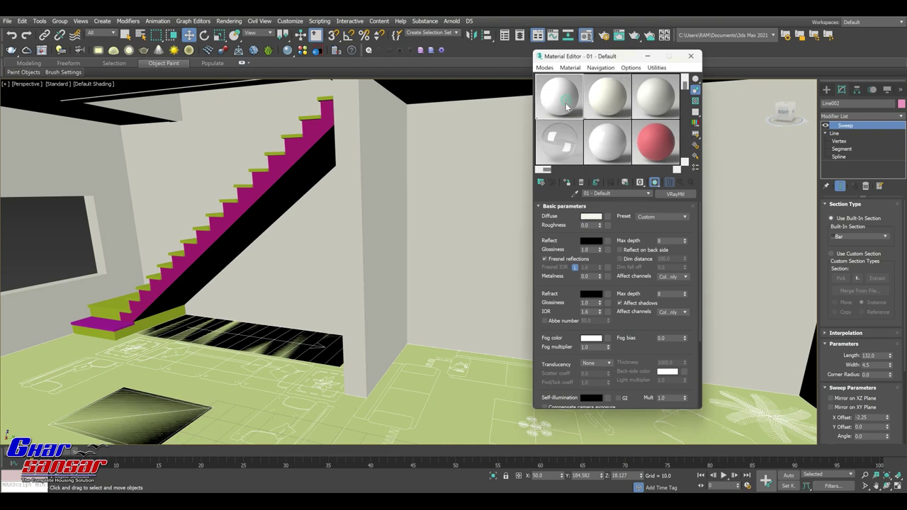
Step: Apply the white 01 - Default material to the two stair side boxes
{"action": "left_click_drag", "start_coordinate": [298, 184], "coordinate": [298, 183]}
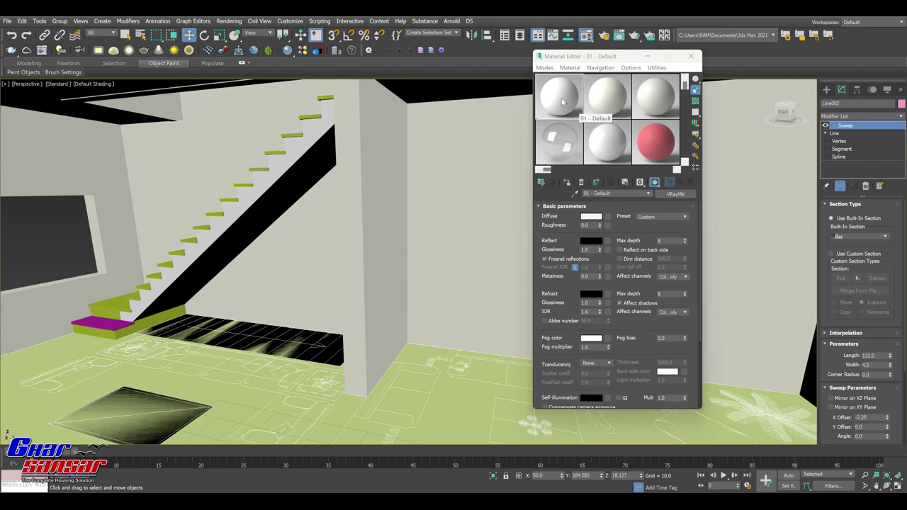
{"action": "left_click_drag", "start_coordinate": [564, 103], "coordinate": [163, 270]}
{"action": "scroll", "coordinate": [116, 312], "scroll_direction": "up", "scroll_amount": 2}
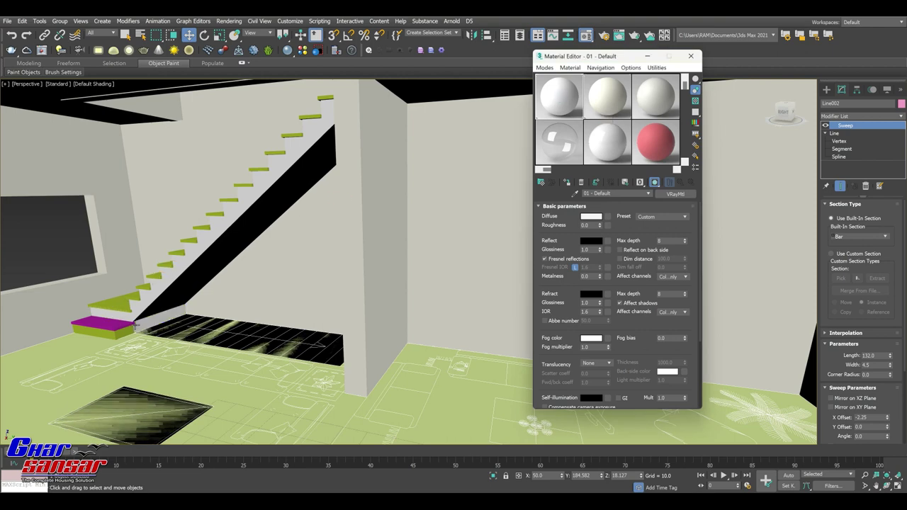
{"action": "scroll", "coordinate": [115, 311], "scroll_direction": "up", "scroll_amount": 5}
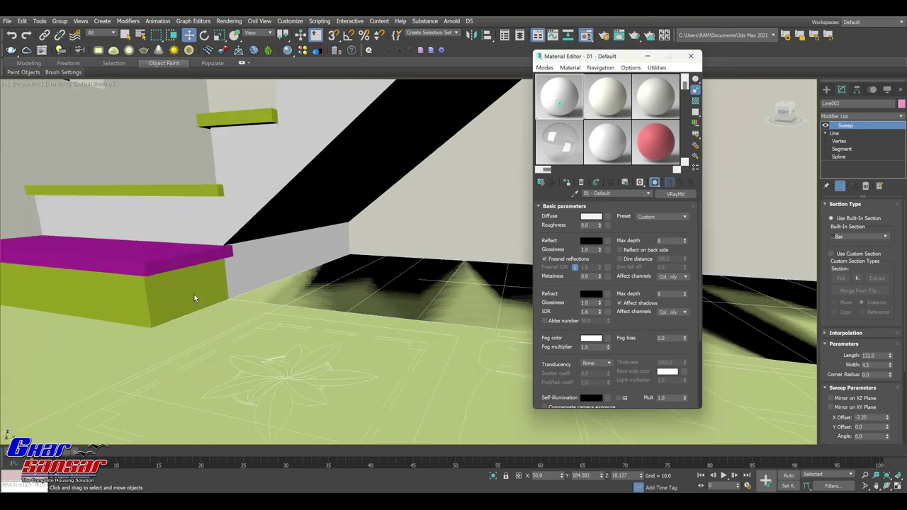
{"action": "scroll", "coordinate": [172, 300], "scroll_direction": "down", "scroll_amount": 1}
{"action": "scroll", "coordinate": [247, 258], "scroll_direction": "down", "scroll_amount": 3}
{"action": "scroll", "coordinate": [208, 309], "scroll_direction": "down", "scroll_amount": 3}
{"action": "scroll", "coordinate": [219, 306], "scroll_direction": "down", "scroll_amount": 3}
{"action": "scroll", "coordinate": [231, 298], "scroll_direction": "down", "scroll_amount": 3}
{"action": "scroll", "coordinate": [337, 340], "scroll_direction": "down", "scroll_amount": 1}
Step: Hide the floor-tile group and frame the staircase
{"action": "left_click", "coordinate": [328, 365]}
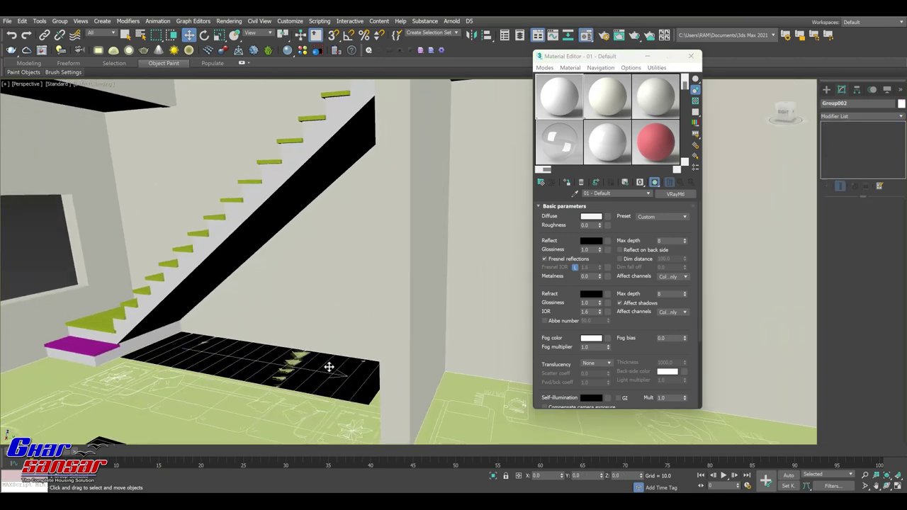
{"action": "right_click", "coordinate": [328, 346]}
{"action": "left_click", "coordinate": [349, 311]}
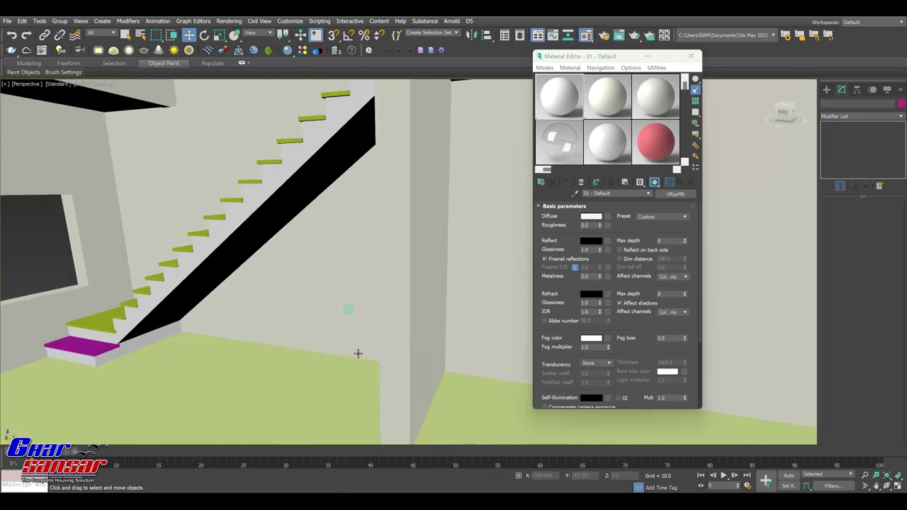
{"action": "middle_click_drag", "start_coordinate": [358, 354], "coordinate": [307, 365], "text": "alt"}
{"action": "scroll", "coordinate": [318, 365], "scroll_direction": "up", "scroll_amount": 5}
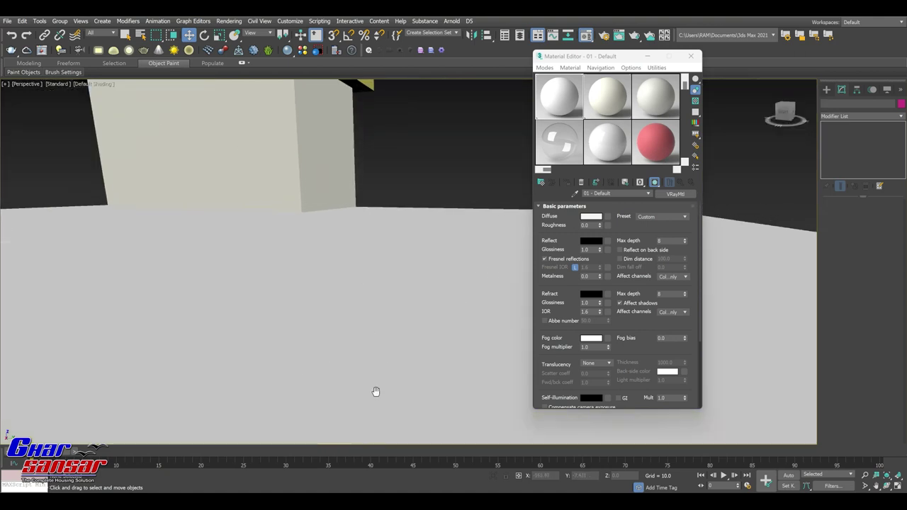
{"action": "scroll", "coordinate": [372, 355], "scroll_direction": "down", "scroll_amount": 4}
{"action": "scroll", "coordinate": [386, 212], "scroll_direction": "up", "scroll_amount": 3}
{"action": "scroll", "coordinate": [383, 163], "scroll_direction": "up", "scroll_amount": 3}
{"action": "scroll", "coordinate": [368, 259], "scroll_direction": "up", "scroll_amount": 2}
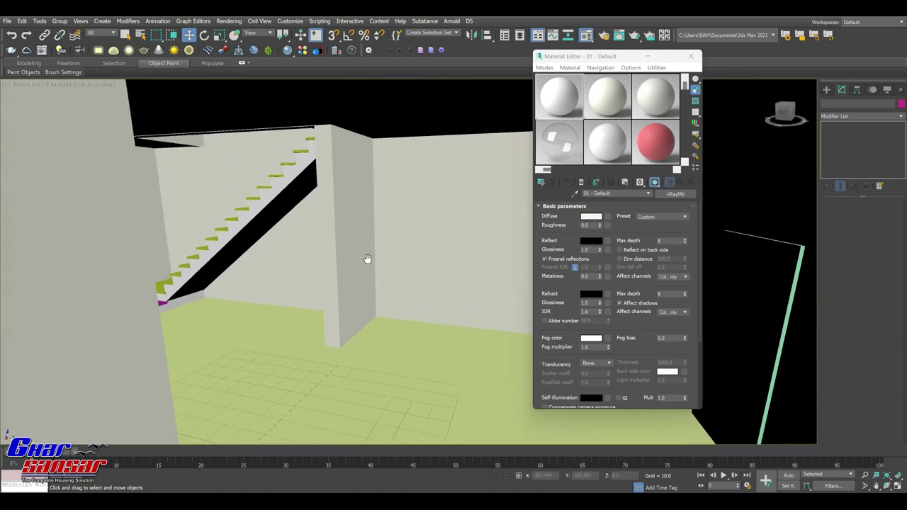
{"action": "scroll", "coordinate": [293, 274], "scroll_direction": "up", "scroll_amount": 2}
{"action": "scroll", "coordinate": [304, 310], "scroll_direction": "up", "scroll_amount": 2}
{"action": "scroll", "coordinate": [283, 333], "scroll_direction": "up", "scroll_amount": 2}
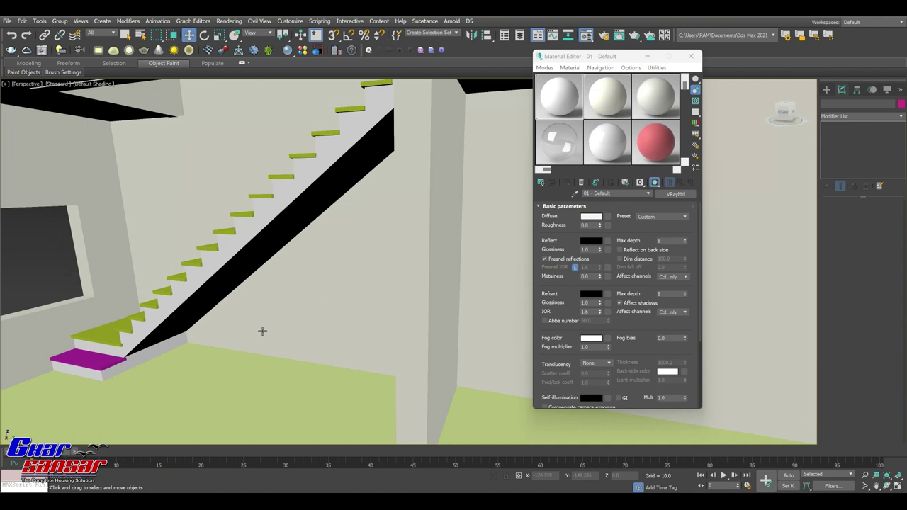
{"action": "middle_click_drag", "start_coordinate": [268, 329], "coordinate": [508, 265], "text": "alt"}
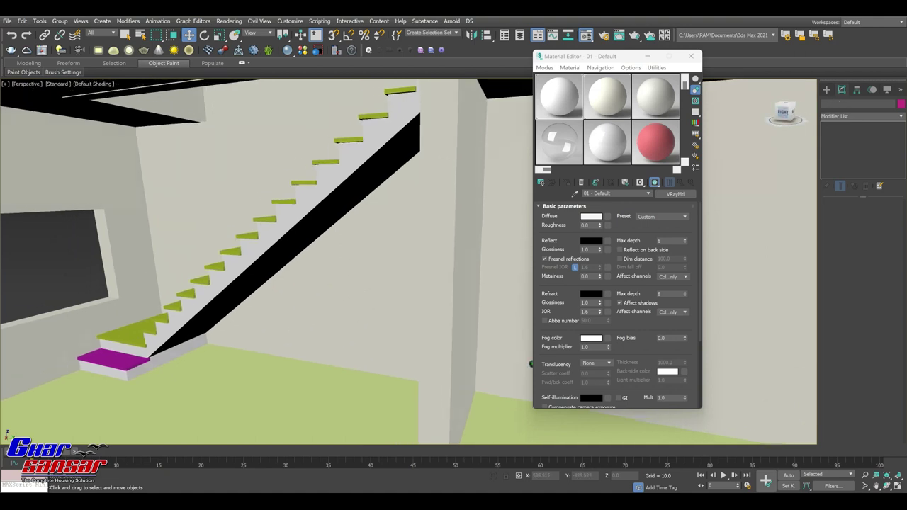
{"action": "scroll", "coordinate": [446, 269], "scroll_direction": "down", "scroll_amount": 3}
{"action": "middle_click_drag", "start_coordinate": [446, 269], "coordinate": [599, 165], "text": "alt"}
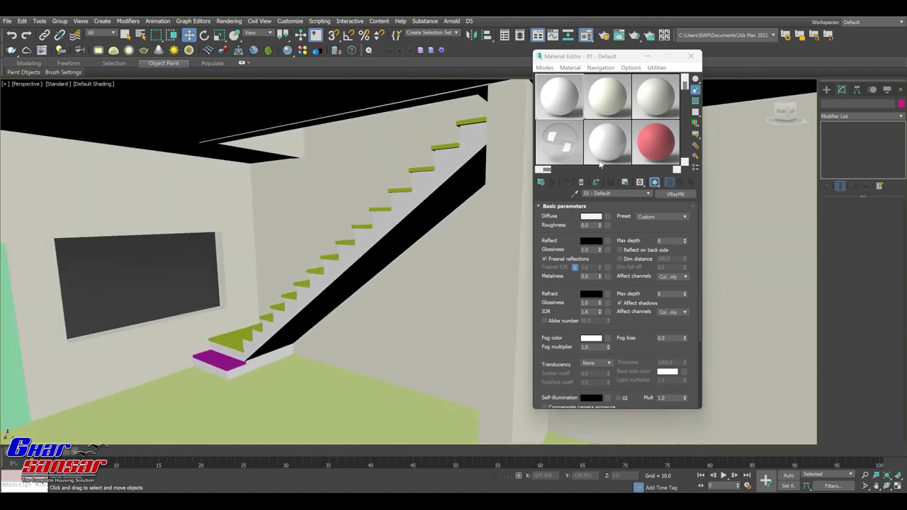
Step: Give the cream 01 - DefaultR material's Diffuse a Bitmap map
{"action": "left_click", "coordinate": [594, 114]}
{"action": "left_click_drag", "start_coordinate": [624, 104], "coordinate": [651, 100]}
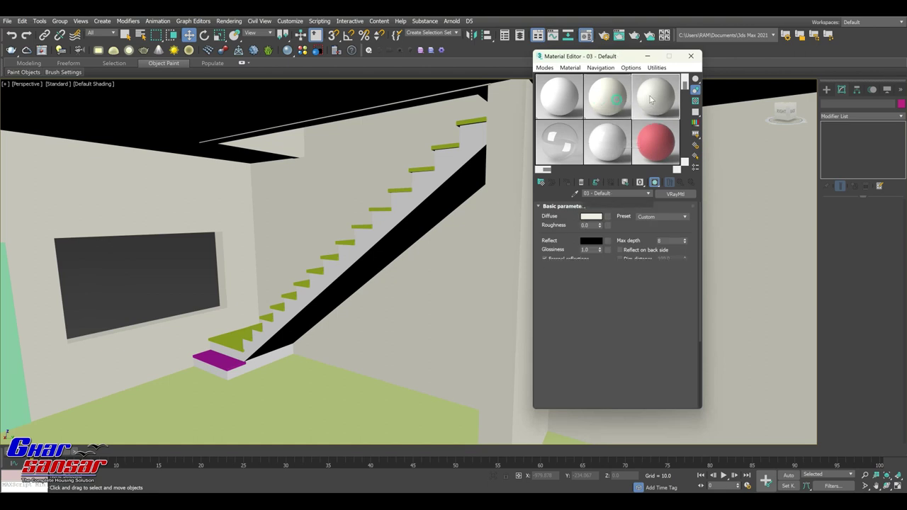
{"action": "left_click", "coordinate": [608, 217]}
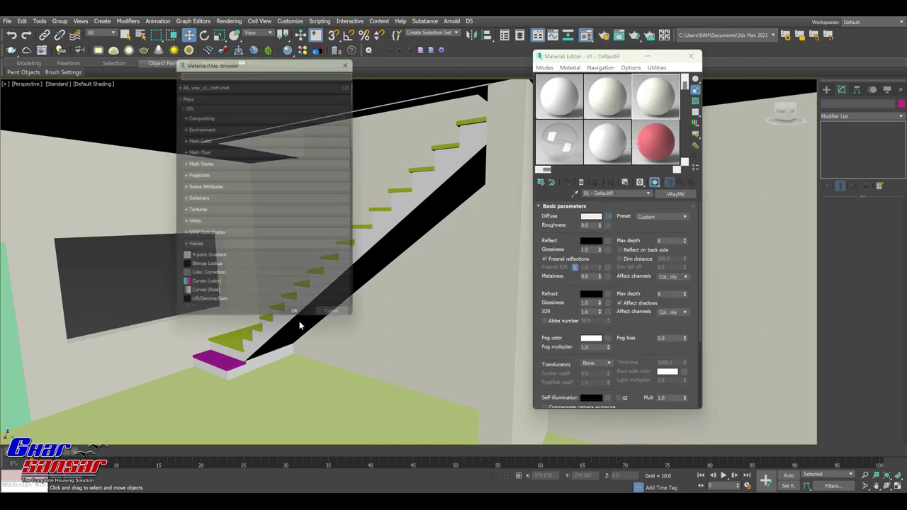
{"action": "scroll", "coordinate": [239, 242], "scroll_direction": "down", "scroll_amount": 2}
{"action": "scroll", "coordinate": [238, 252], "scroll_direction": "down", "scroll_amount": 2}
{"action": "scroll", "coordinate": [234, 248], "scroll_direction": "down", "scroll_amount": 1}
{"action": "scroll", "coordinate": [239, 235], "scroll_direction": "down", "scroll_amount": 2}
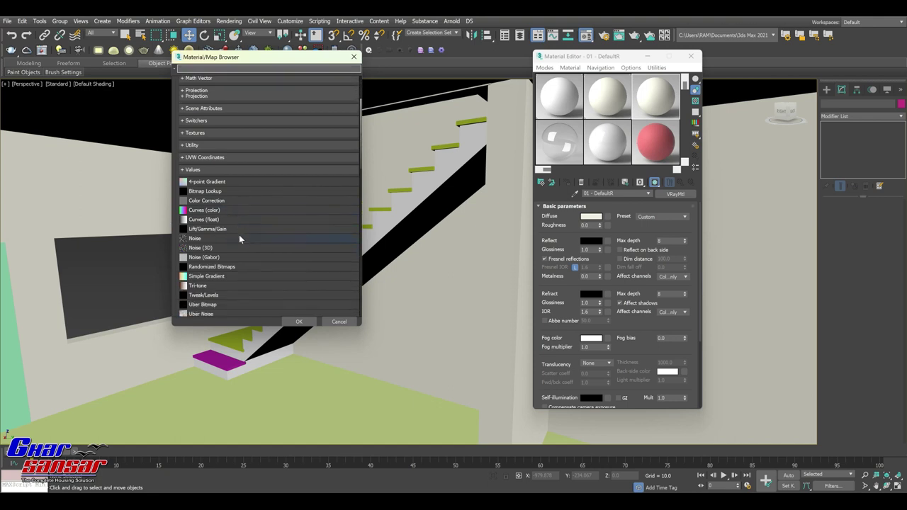
{"action": "scroll", "coordinate": [239, 237], "scroll_direction": "down", "scroll_amount": 3}
{"action": "scroll", "coordinate": [238, 248], "scroll_direction": "down", "scroll_amount": 3}
{"action": "scroll", "coordinate": [237, 258], "scroll_direction": "down", "scroll_amount": 1}
{"action": "left_click", "coordinate": [199, 242]}
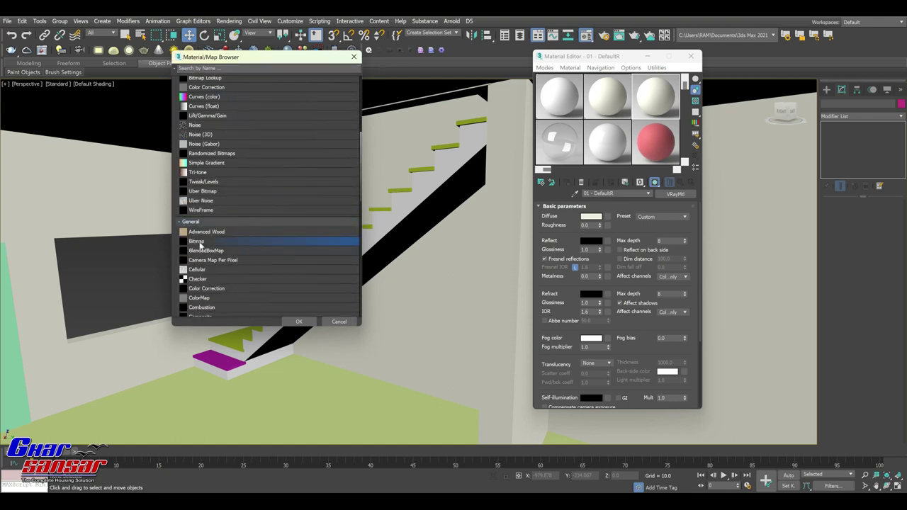
{"action": "double_click", "coordinate": [199, 242]}
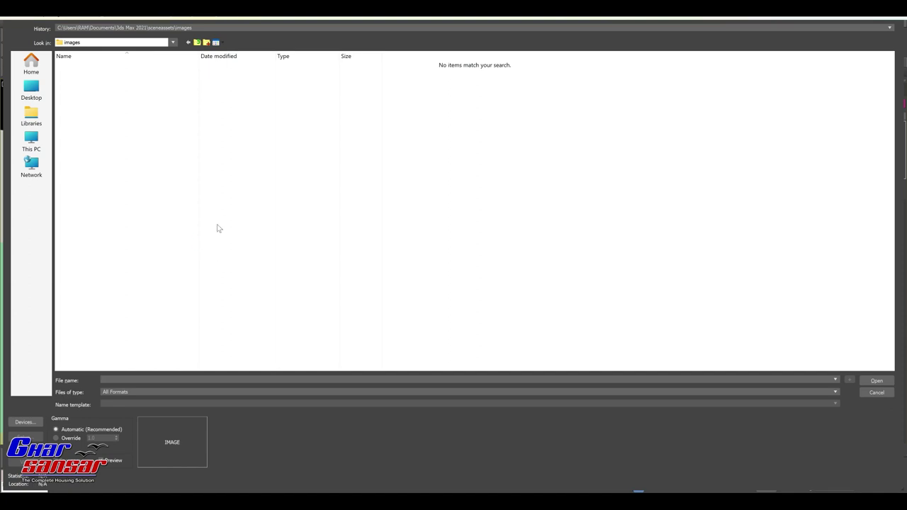
Step: Browse to the client project's INTERIOR folder under 3ds max > 2022 to 2023
{"action": "left_click", "coordinate": [117, 43]}
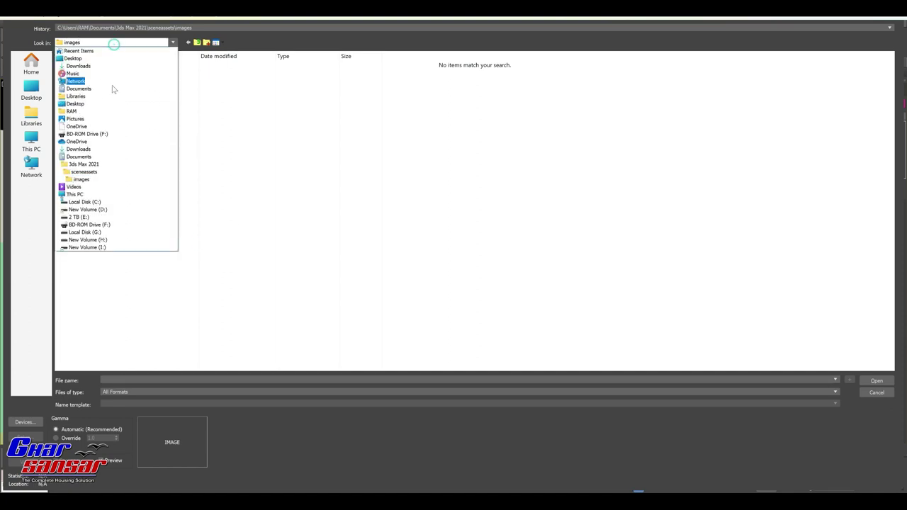
{"action": "left_click", "coordinate": [93, 209]}
{"action": "double_click", "coordinate": [99, 78]}
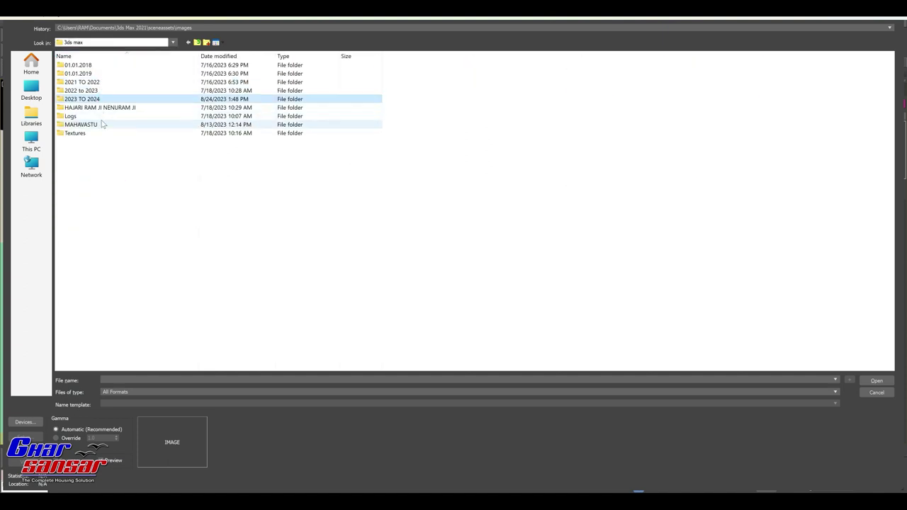
{"action": "double_click", "coordinate": [89, 90]}
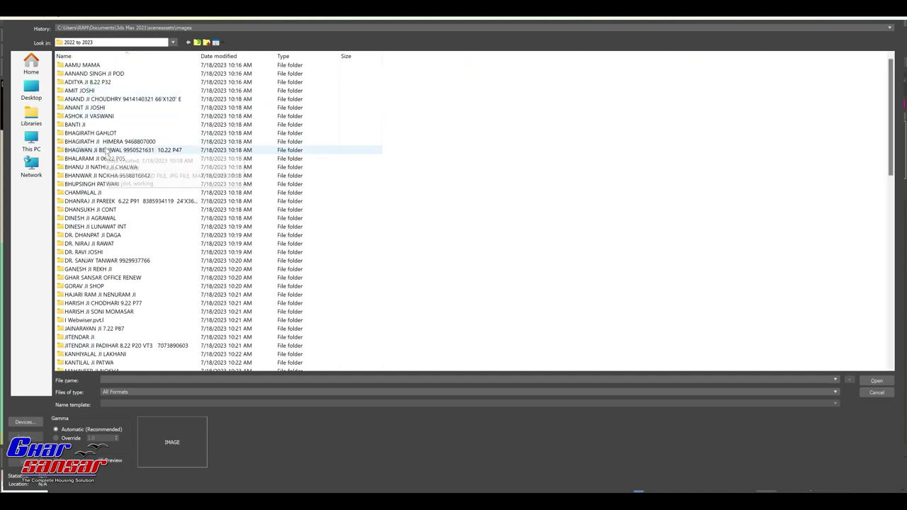
{"action": "left_click", "coordinate": [104, 100]}
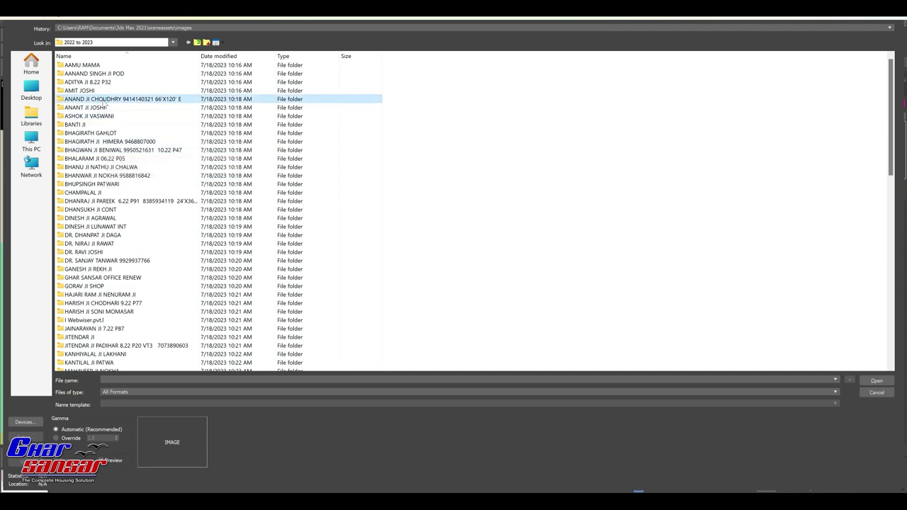
{"action": "type", "text": "mo"}
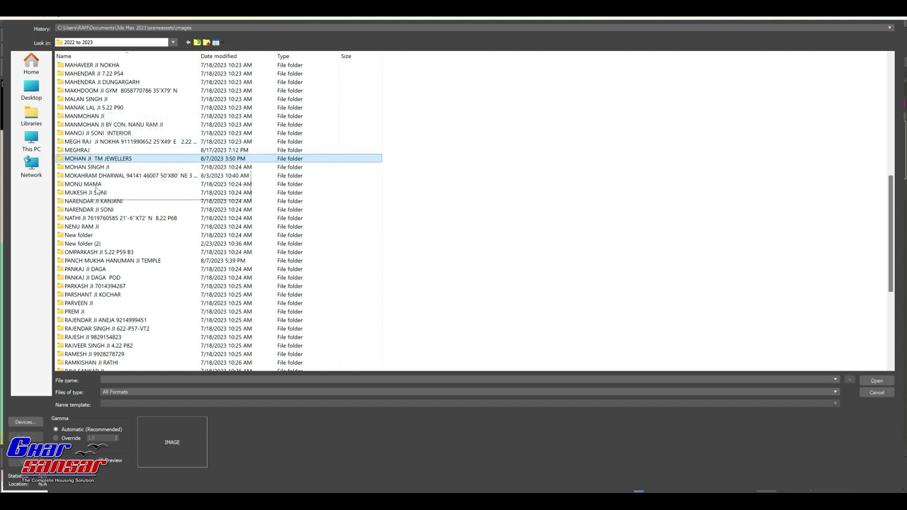
{"action": "left_click", "coordinate": [98, 177]}
{"action": "double_click", "coordinate": [100, 177]}
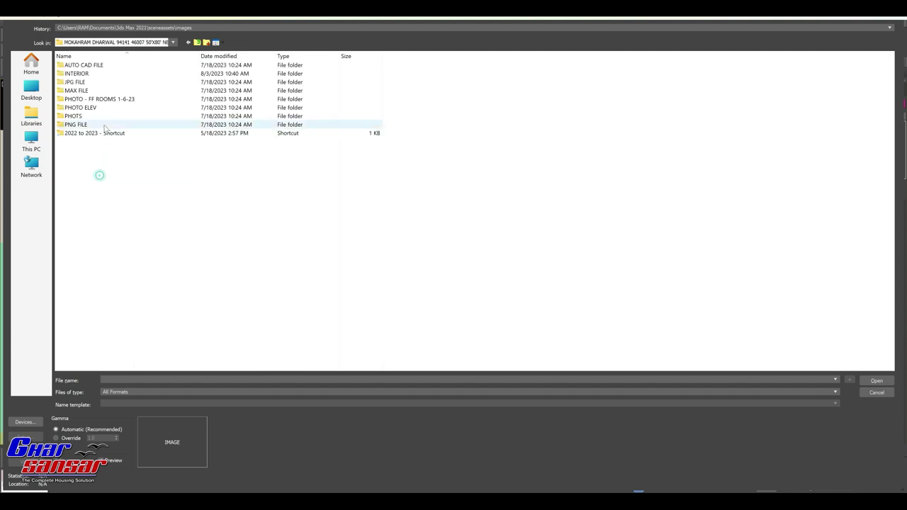
{"action": "left_click", "coordinate": [84, 74]}
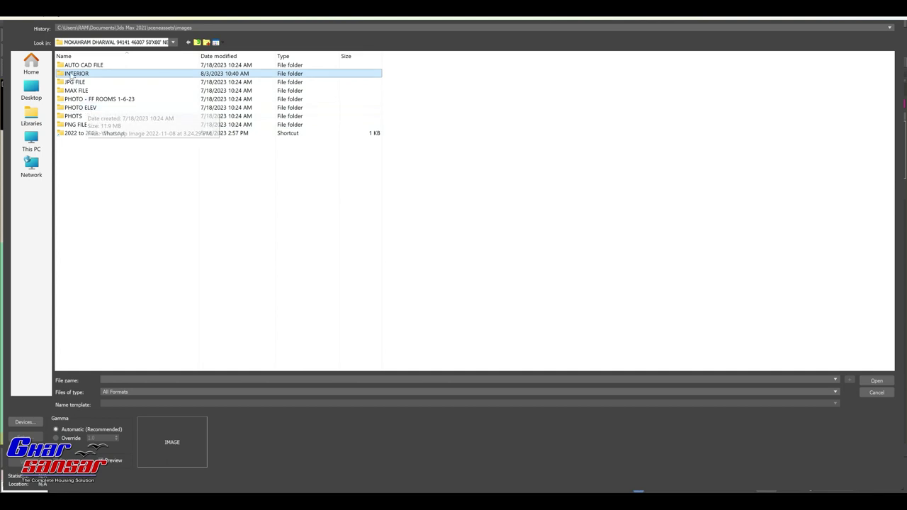
{"action": "double_click", "coordinate": [71, 75]}
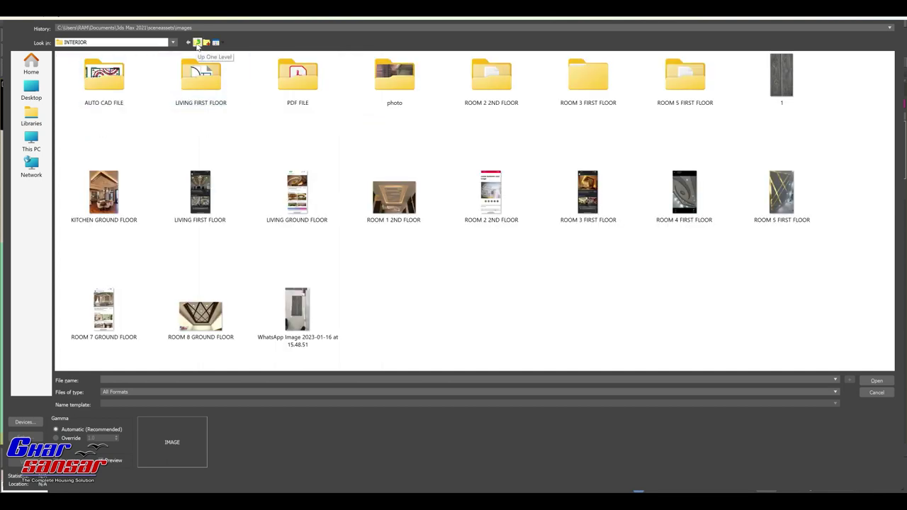
Step: Go back up to the 3ds max folder and open the Textures folder
{"action": "left_click", "coordinate": [198, 44]}
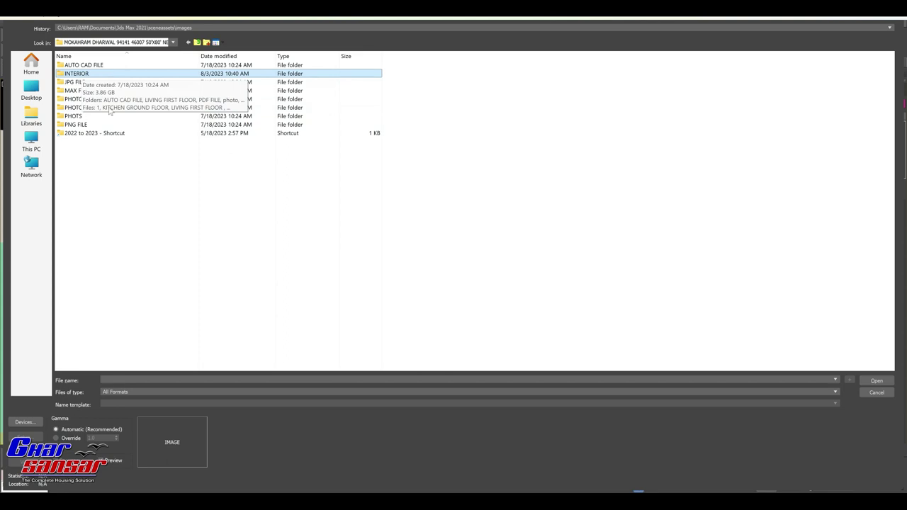
{"action": "left_click", "coordinate": [198, 42]}
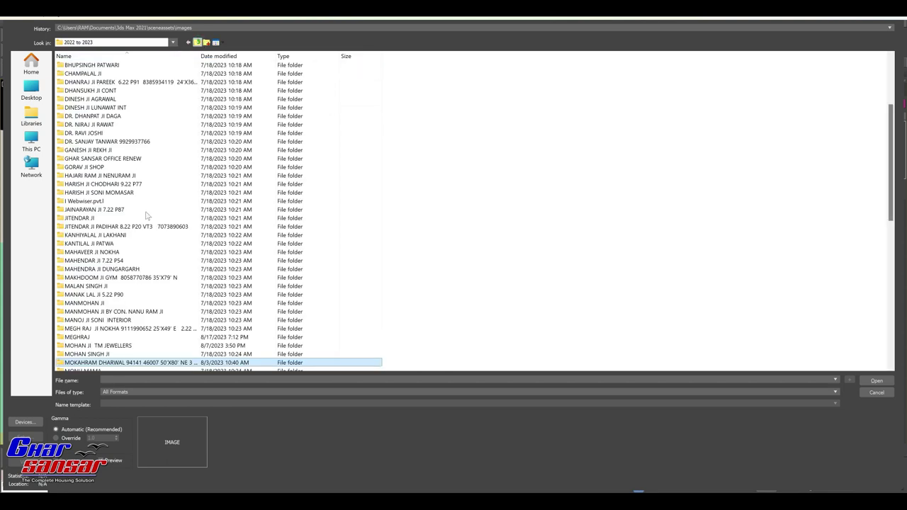
{"action": "scroll", "coordinate": [121, 298], "scroll_direction": "down", "scroll_amount": 1}
{"action": "scroll", "coordinate": [110, 319], "scroll_direction": "down", "scroll_amount": 1}
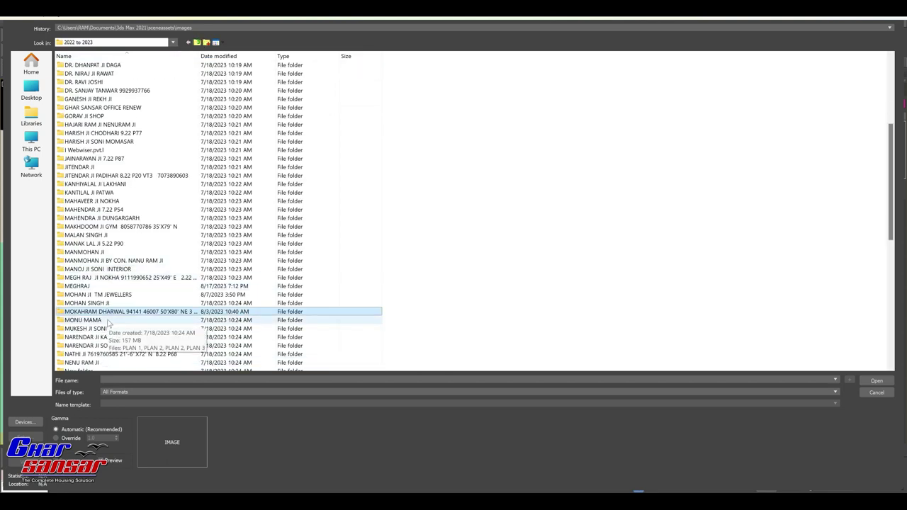
{"action": "left_click", "coordinate": [108, 321]}
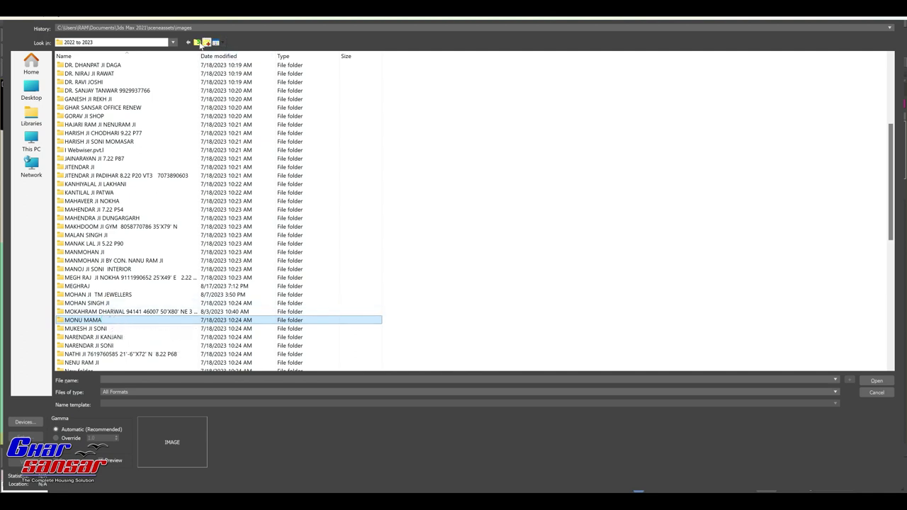
{"action": "left_click", "coordinate": [198, 44]}
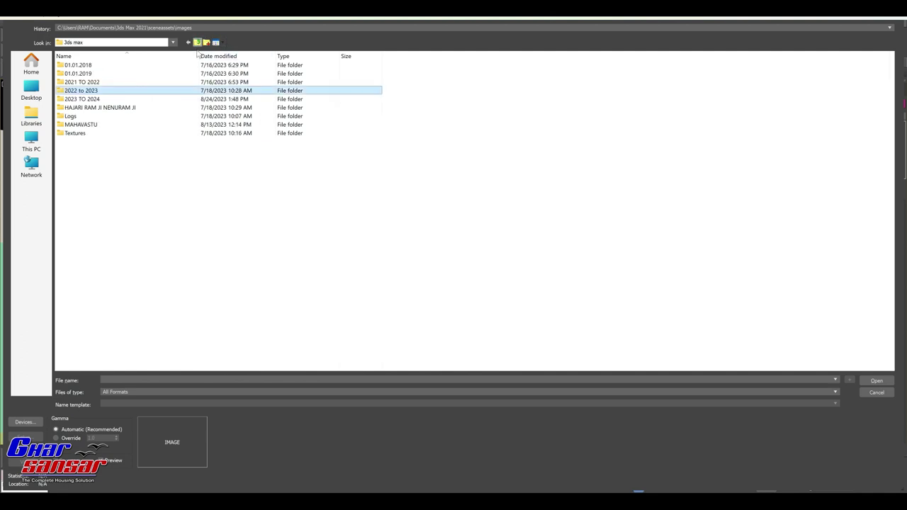
{"action": "left_click", "coordinate": [104, 99]}
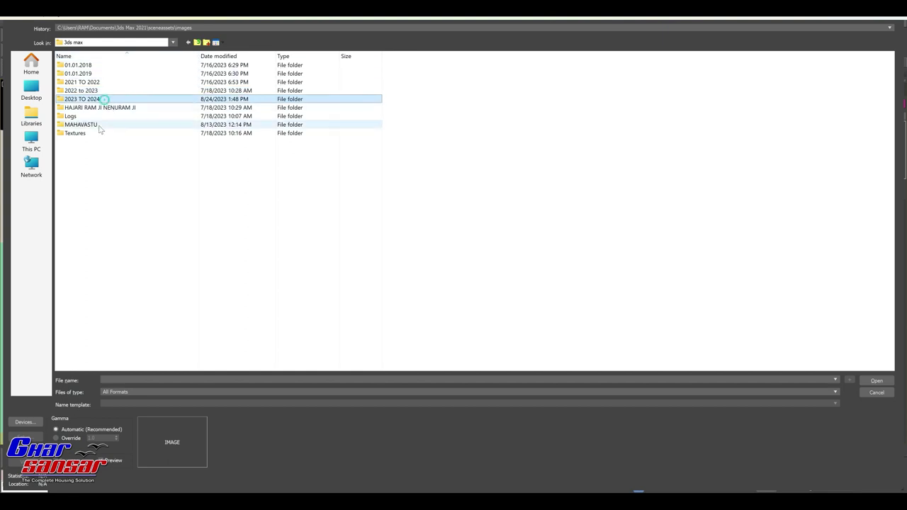
{"action": "double_click", "coordinate": [92, 132]}
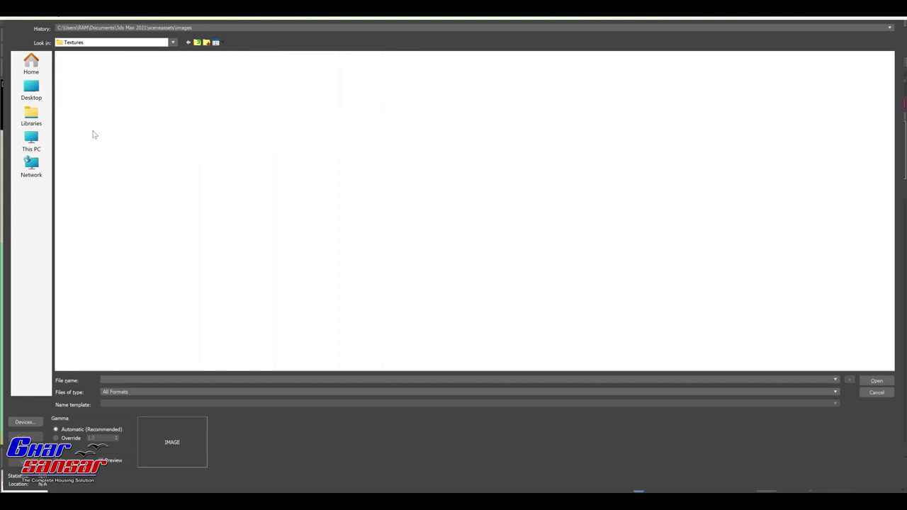
Step: Load a granite image from ston techer > grainait as the diffuse bitmap
{"action": "left_click", "coordinate": [259, 234]}
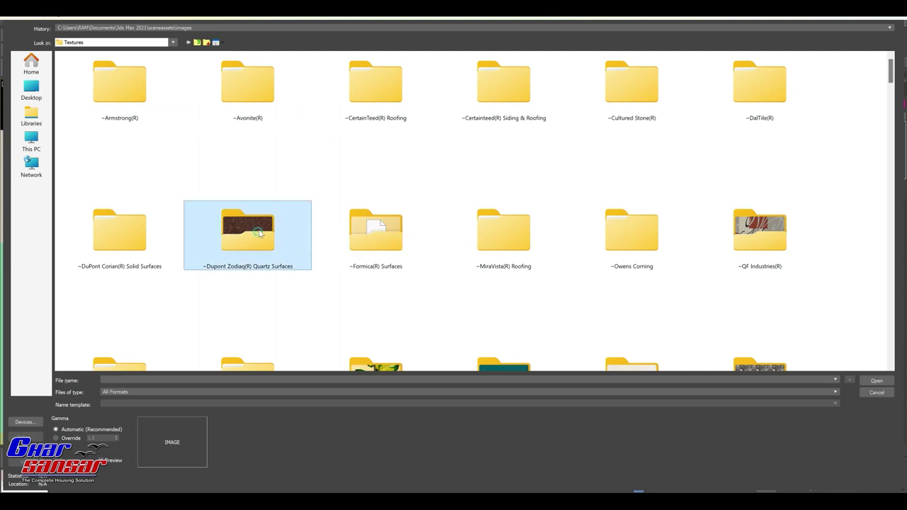
{"action": "key", "text": "s"}
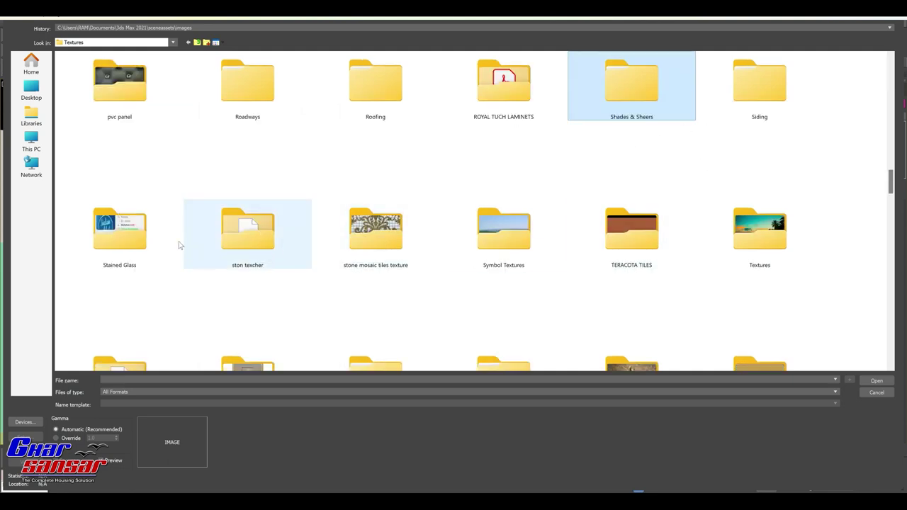
{"action": "left_click", "coordinate": [153, 235]}
{"action": "double_click", "coordinate": [226, 237]}
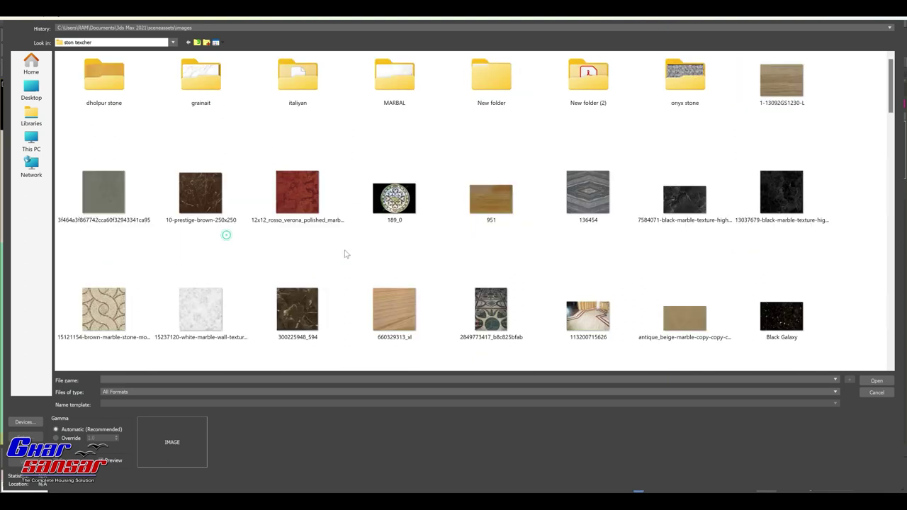
{"action": "left_click", "coordinate": [204, 88]}
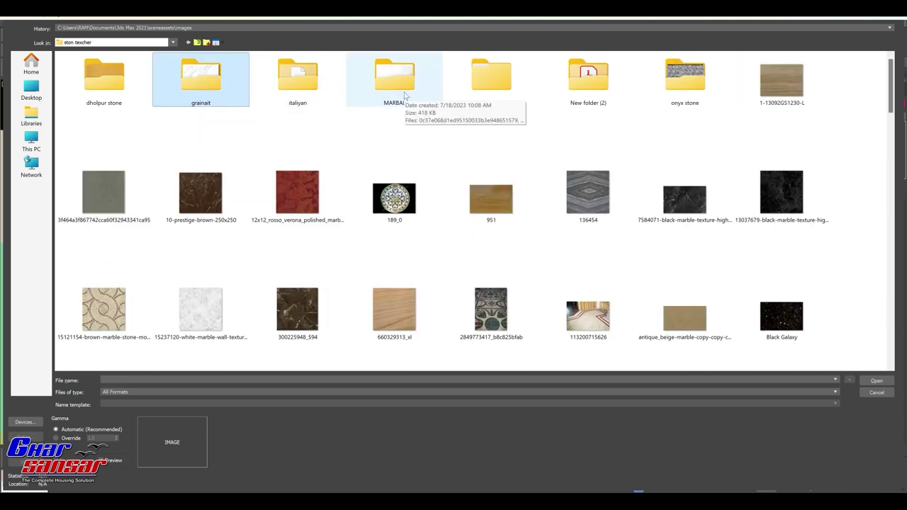
{"action": "double_click", "coordinate": [205, 76]}
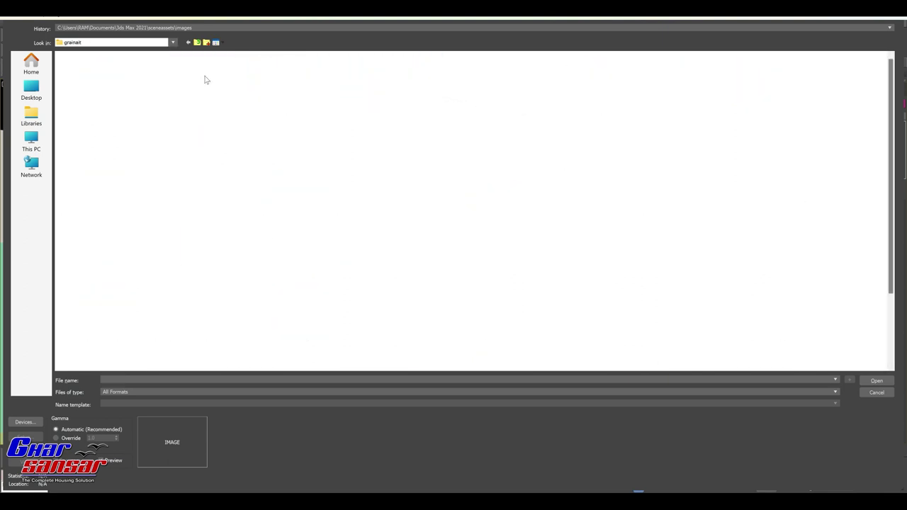
{"action": "left_click", "coordinate": [215, 207]}
{"action": "double_click", "coordinate": [216, 207]}
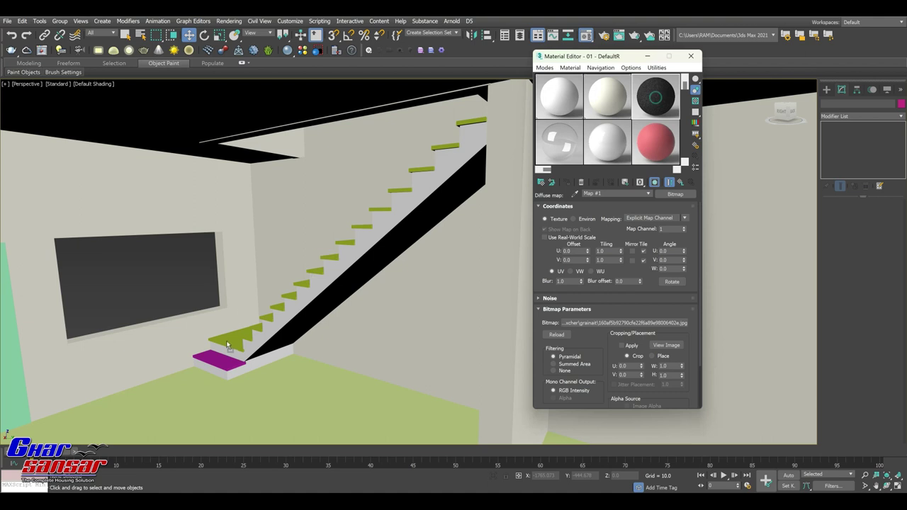
Step: Assign the granite material to a stair tread, renaming it 01 - DefaultRR, undoing a riser
{"action": "left_click_drag", "start_coordinate": [226, 346], "coordinate": [226, 345]}
{"action": "left_click", "coordinate": [425, 249]}
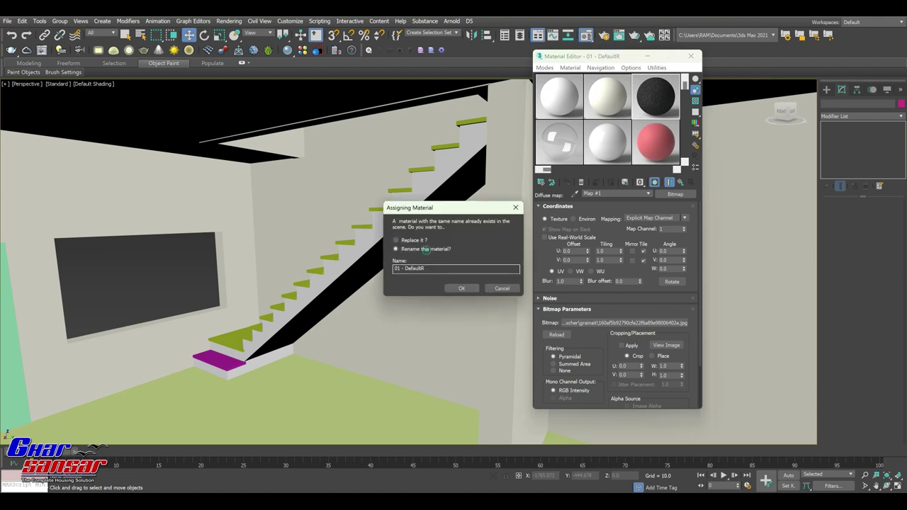
{"action": "left_click", "coordinate": [459, 287]}
{"action": "scroll", "coordinate": [263, 345], "scroll_direction": "up", "scroll_amount": 5}
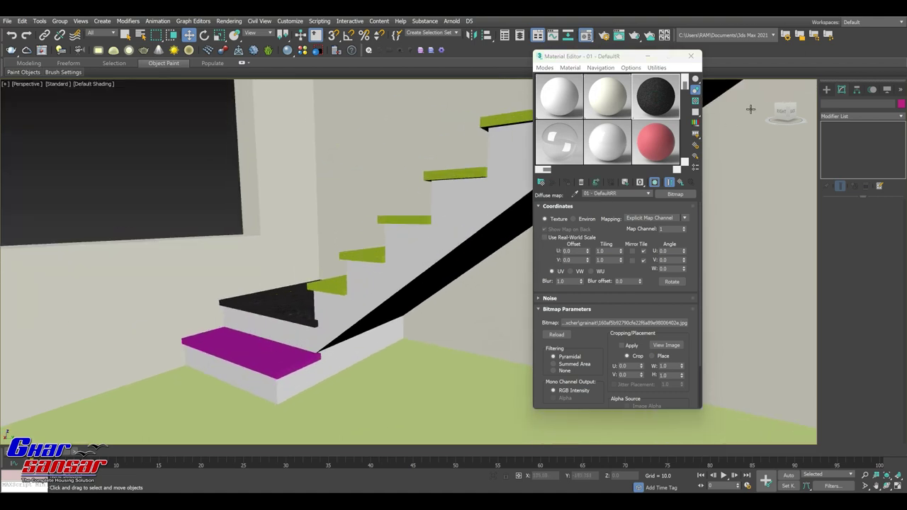
{"action": "middle_click_drag", "start_coordinate": [751, 109], "coordinate": [316, 324], "text": "alt"}
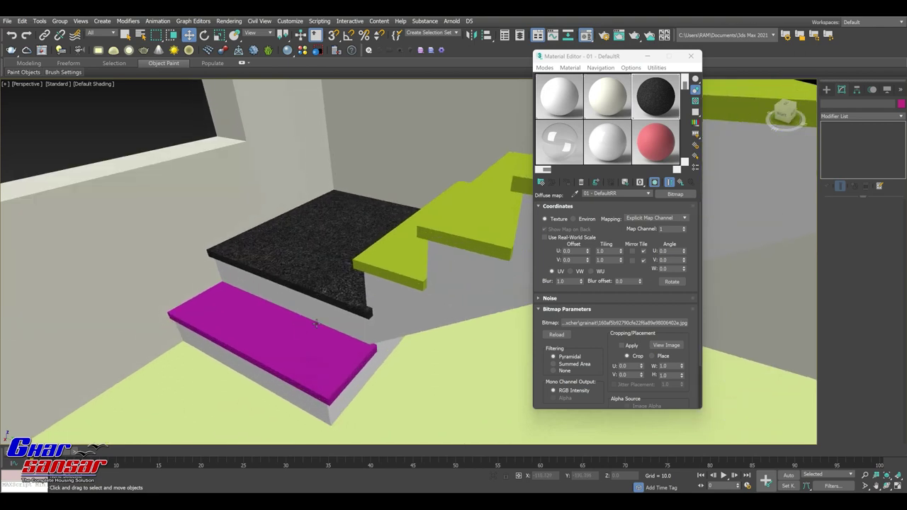
{"action": "left_click_drag", "start_coordinate": [655, 106], "coordinate": [353, 318]}
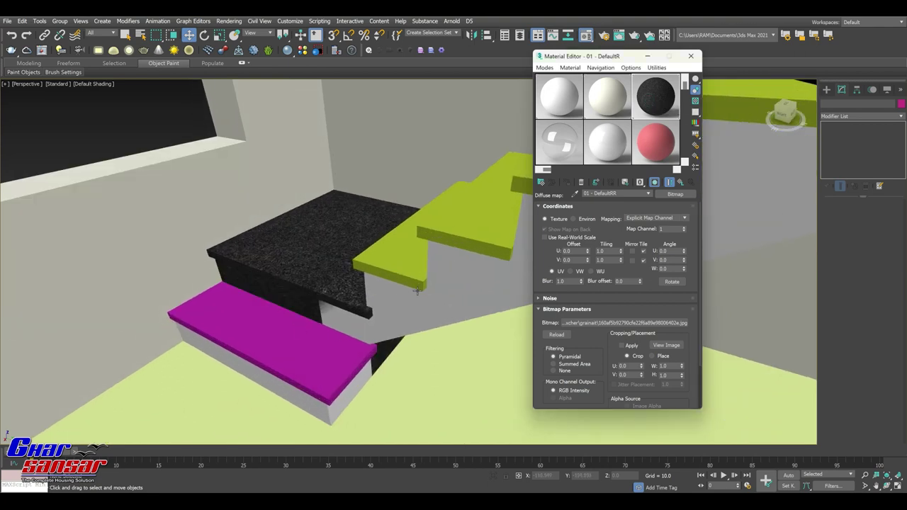
{"action": "key", "text": "ctrl+z"}
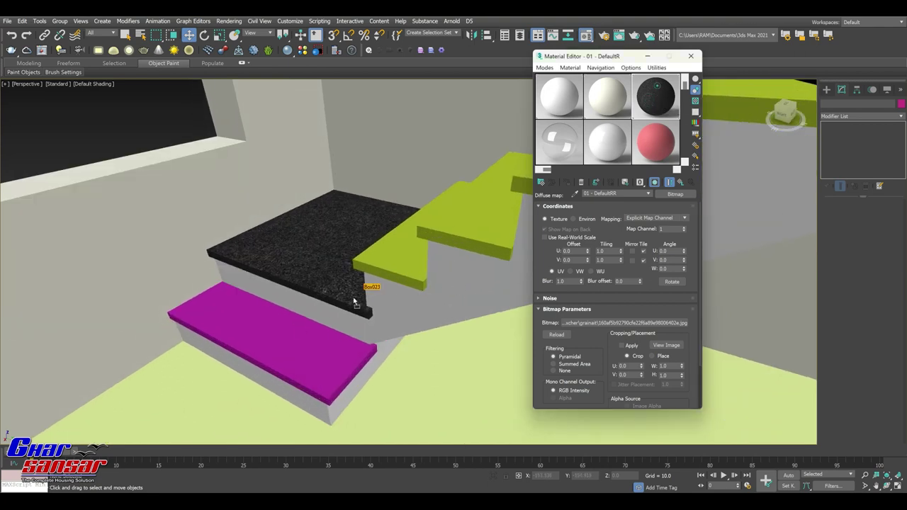
Step: Apply the granite to the magenta tread and the lower green treads
{"action": "left_click_drag", "start_coordinate": [655, 100], "coordinate": [368, 287]}
{"action": "middle_click_drag", "start_coordinate": [383, 301], "coordinate": [499, 260], "text": "alt"}
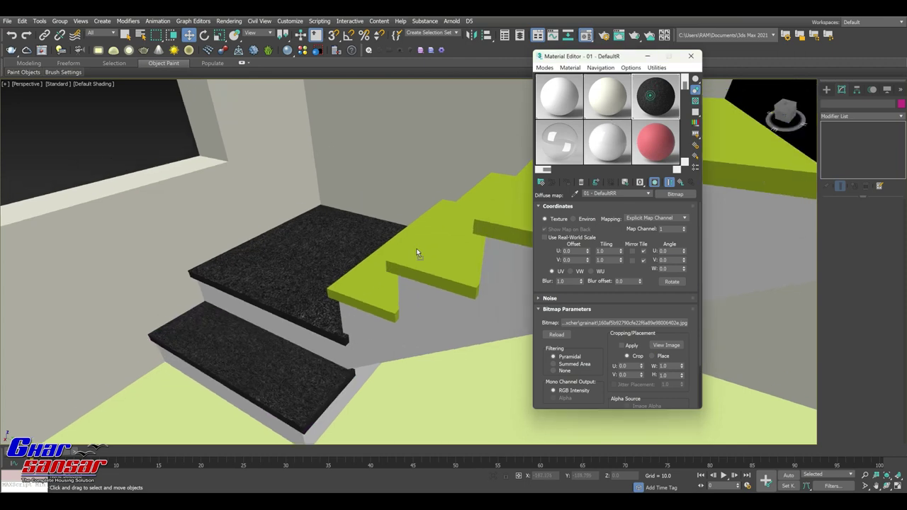
{"action": "left_click_drag", "start_coordinate": [649, 100], "coordinate": [418, 253]}
{"action": "left_click_drag", "start_coordinate": [477, 229], "coordinate": [498, 227]}
{"action": "middle_click_drag", "start_coordinate": [497, 227], "coordinate": [370, 255], "text": "alt"}
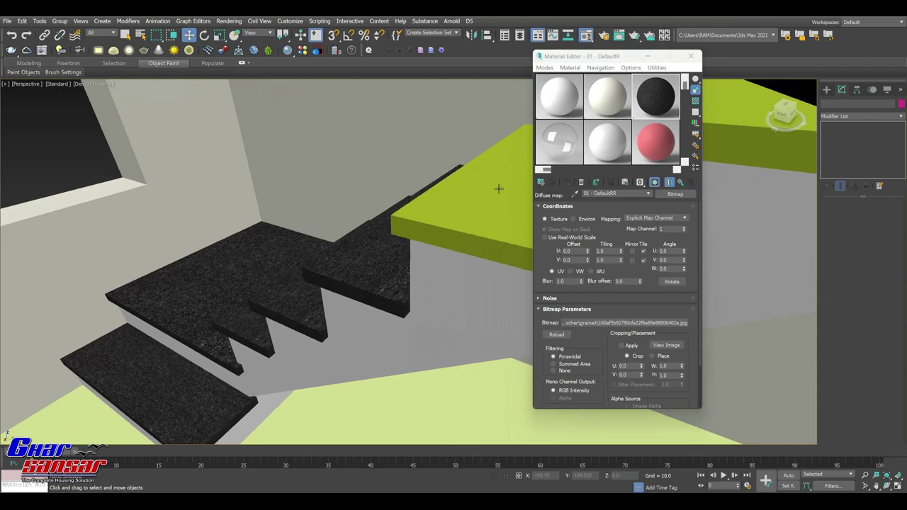
{"action": "left_click_drag", "start_coordinate": [665, 99], "coordinate": [500, 188]}
{"action": "mouse_move", "coordinate": [499, 188]}
{"action": "middle_mouse_down", "text": "alt"}
{"action": "mouse_move", "coordinate": [378, 227]}
{"action": "mouse_move", "coordinate": [354, 216]}
{"action": "mouse_move", "coordinate": [460, 168]}
{"action": "mouse_move", "coordinate": [450, 213]}
{"action": "mouse_move", "coordinate": [434, 197]}
{"action": "middle_mouse_up", "text": "alt"}
{"action": "mouse_move", "coordinate": [378, 149]}
{"action": "middle_mouse_down", "text": "alt"}
{"action": "mouse_move", "coordinate": [377, 263]}
{"action": "mouse_move", "coordinate": [416, 219]}
{"action": "mouse_move", "coordinate": [430, 237]}
{"action": "mouse_move", "coordinate": [443, 227]}
{"action": "middle_mouse_up", "text": "alt"}
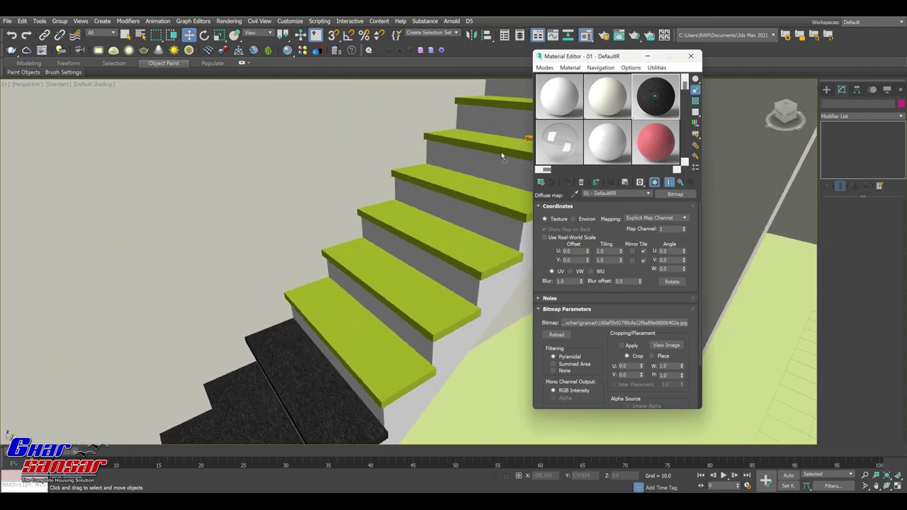
Step: Drop the granite on the second through fifth stair treads and the next green tread
{"action": "left_click_drag", "start_coordinate": [656, 96], "coordinate": [499, 152]}
{"action": "left_click_drag", "start_coordinate": [656, 96], "coordinate": [480, 197]}
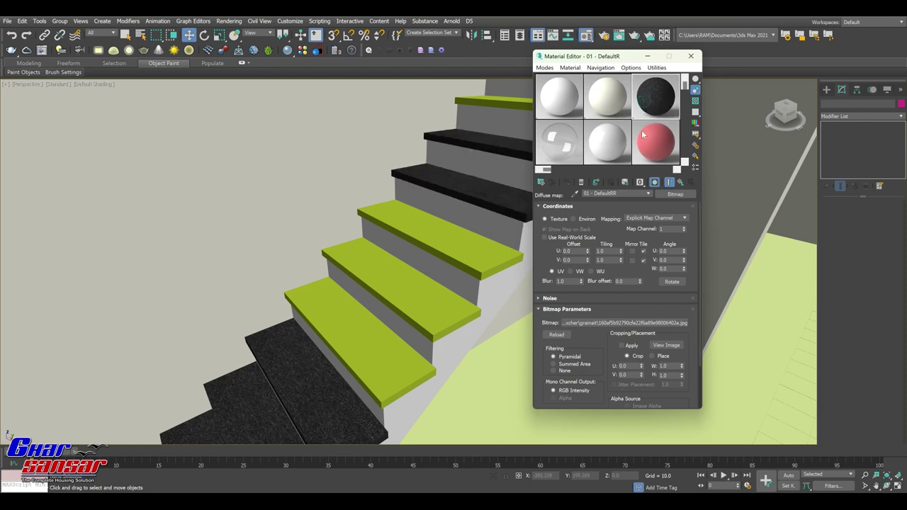
{"action": "left_click_drag", "start_coordinate": [543, 190], "coordinate": [468, 224]}
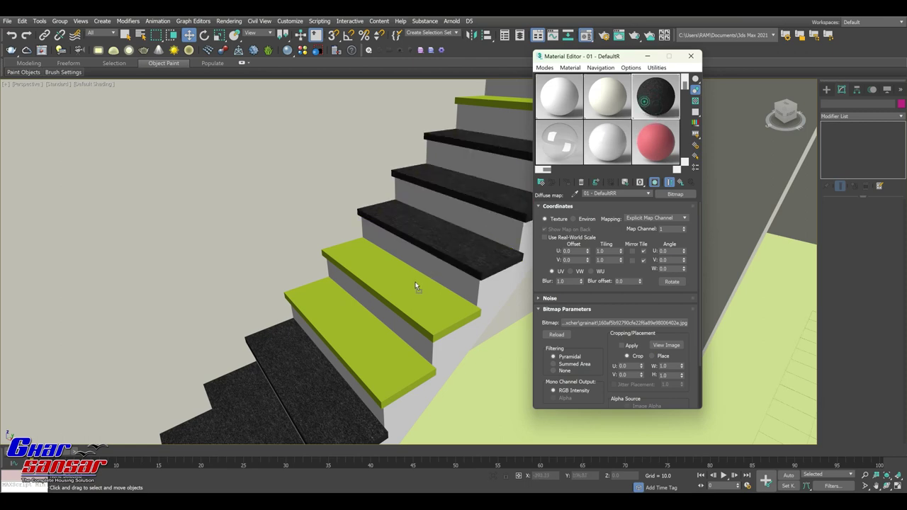
{"action": "left_click_drag", "start_coordinate": [656, 96], "coordinate": [416, 287]}
{"action": "left_click_drag", "start_coordinate": [656, 96], "coordinate": [369, 321]}
{"action": "middle_click_drag", "start_coordinate": [482, 172], "coordinate": [445, 266]}
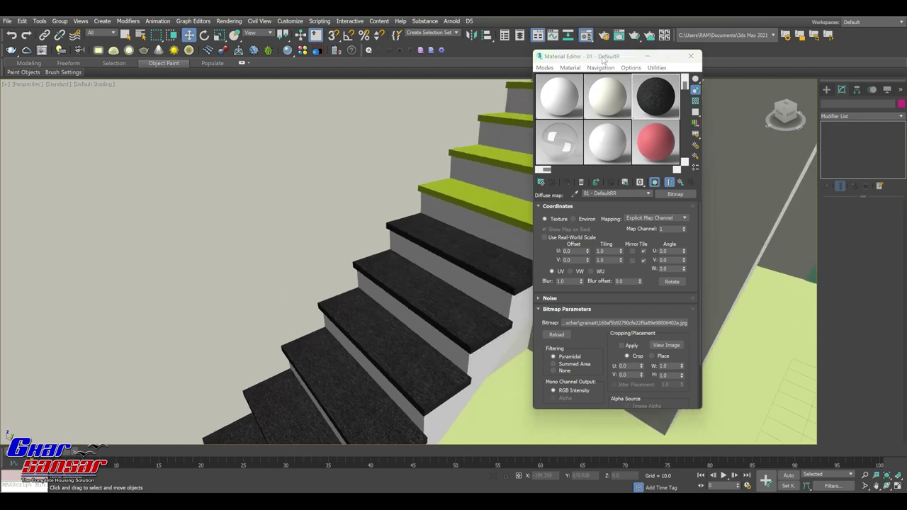
{"action": "left_click_drag", "start_coordinate": [602, 60], "coordinate": [111, 96]}
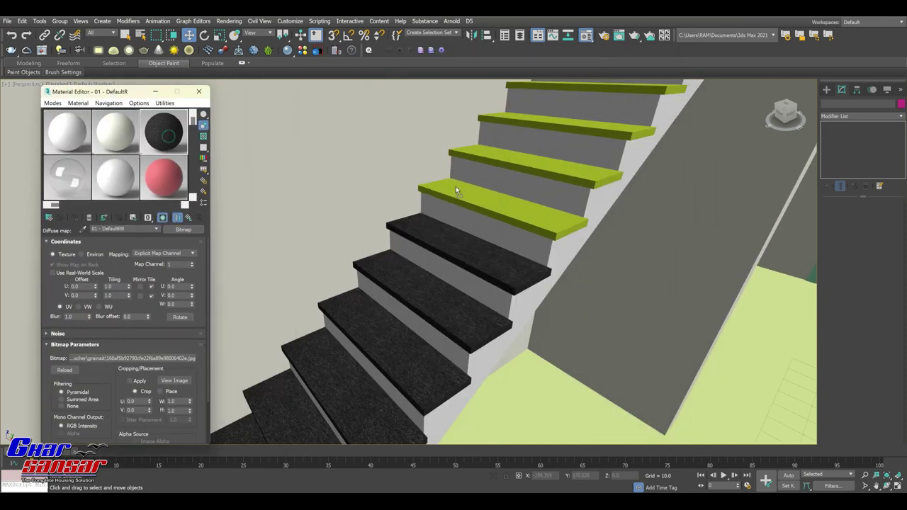
Step: With the Material Editor moved aside, apply granite to the upper green treads up to the top
{"action": "left_click_drag", "start_coordinate": [163, 131], "coordinate": [456, 190]}
{"action": "left_click_drag", "start_coordinate": [484, 152], "coordinate": [484, 153]}
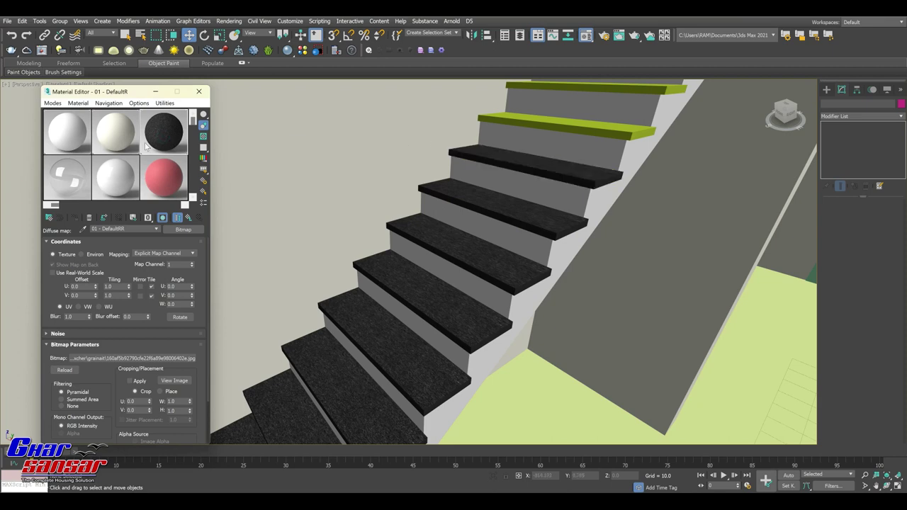
{"action": "left_click_drag", "start_coordinate": [520, 127], "coordinate": [520, 128]}
{"action": "scroll", "coordinate": [551, 219], "scroll_direction": "up", "scroll_amount": 3}
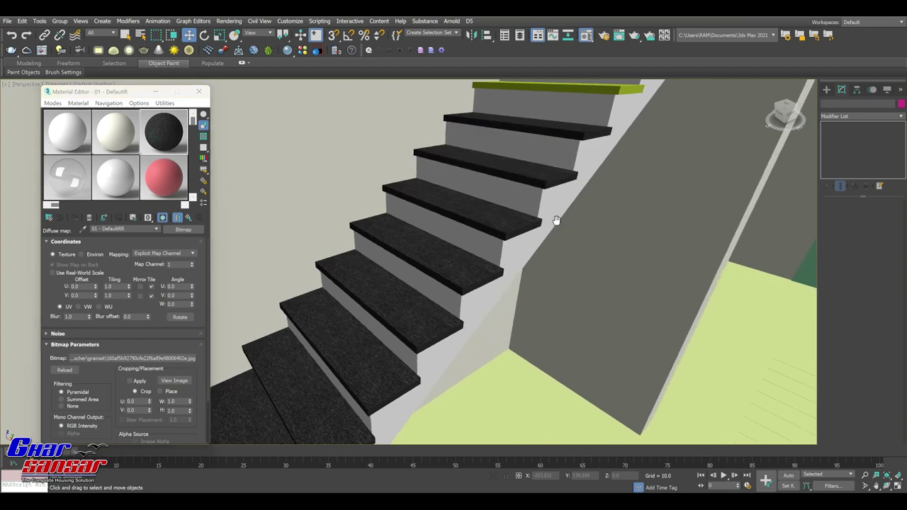
{"action": "scroll", "coordinate": [546, 245], "scroll_direction": "up", "scroll_amount": 5}
{"action": "scroll", "coordinate": [603, 241], "scroll_direction": "up", "scroll_amount": 2}
{"action": "scroll", "coordinate": [409, 260], "scroll_direction": "down", "scroll_amount": 3}
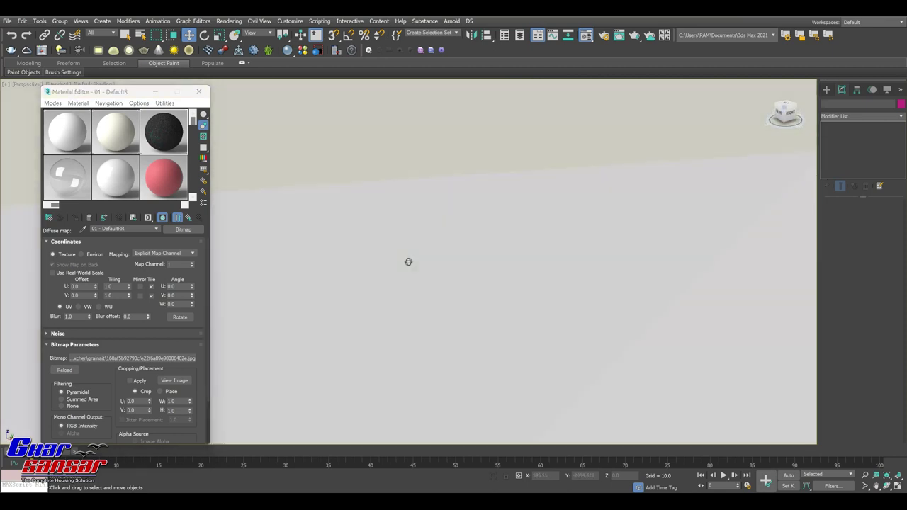
{"action": "scroll", "coordinate": [409, 259], "scroll_direction": "down", "scroll_amount": 4}
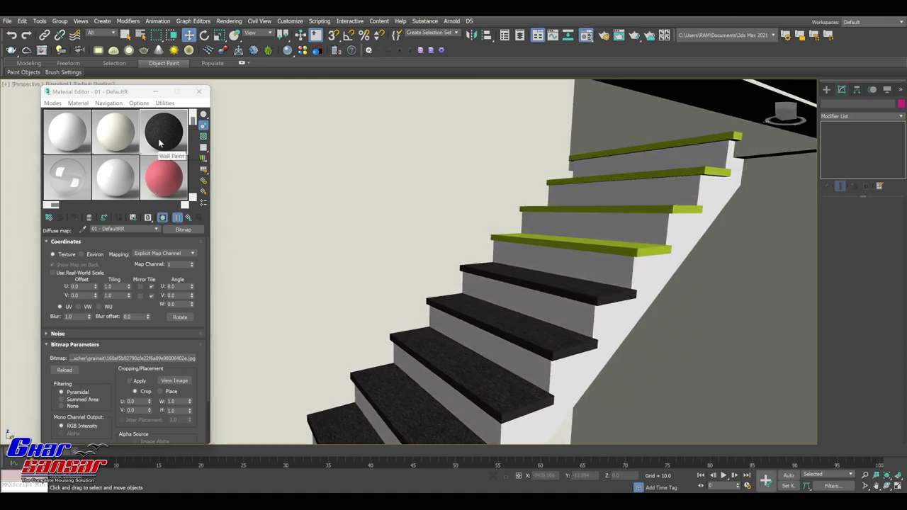
Step: Cover the last remaining green treads with granite and zoom back out to the room
{"action": "left_click_drag", "start_coordinate": [163, 135], "coordinate": [575, 239]}
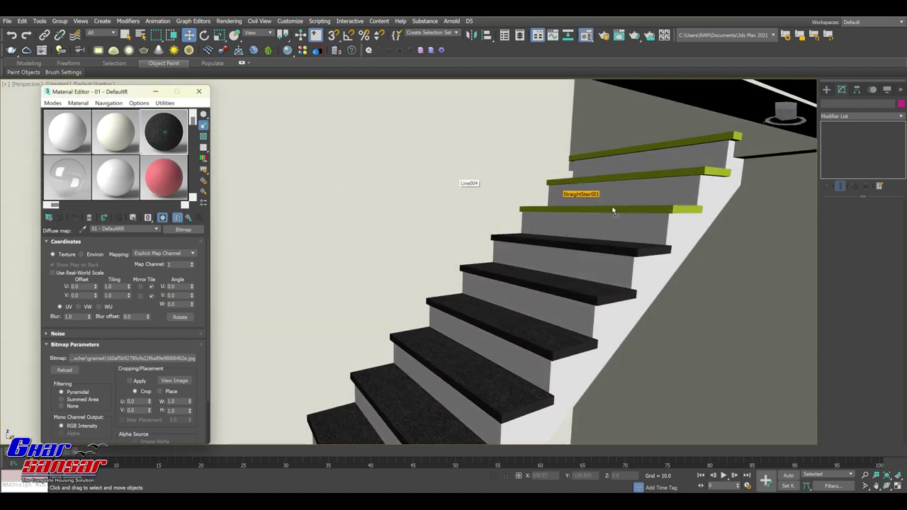
{"action": "left_click_drag", "start_coordinate": [163, 135], "coordinate": [581, 207]}
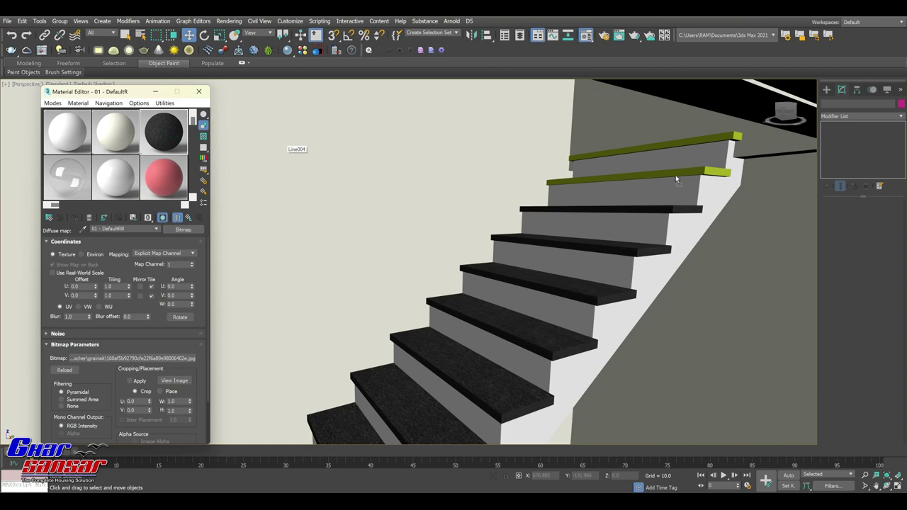
{"action": "left_click_drag", "start_coordinate": [675, 178], "coordinate": [675, 175]}
{"action": "left_click_drag", "start_coordinate": [179, 142], "coordinate": [691, 135]}
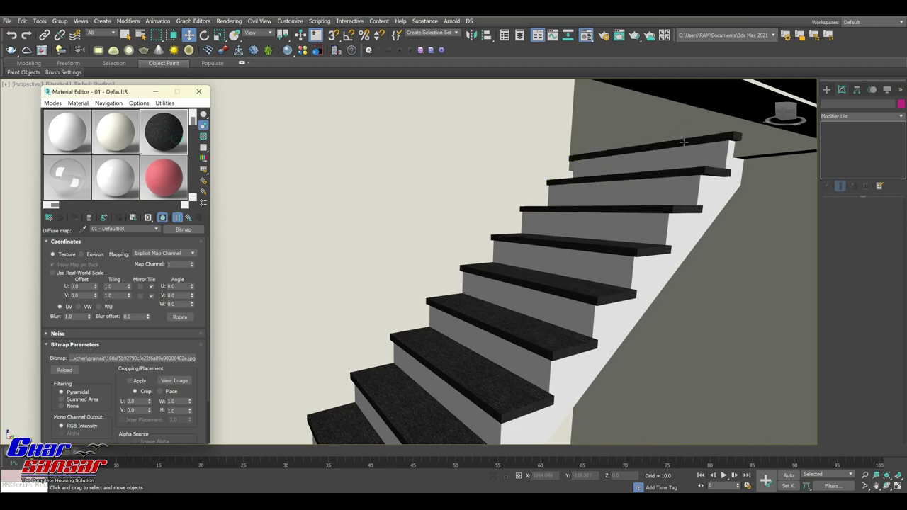
{"action": "mouse_move", "coordinate": [684, 237]}
{"action": "middle_mouse_down", "text": "alt"}
{"action": "mouse_move", "coordinate": [567, 175]}
{"action": "mouse_move", "coordinate": [630, 257]}
{"action": "mouse_move", "coordinate": [793, 143]}
{"action": "mouse_move", "coordinate": [36, 177]}
{"action": "middle_mouse_up", "text": "alt"}
{"action": "scroll", "coordinate": [567, 174], "scroll_direction": "down", "scroll_amount": 3}
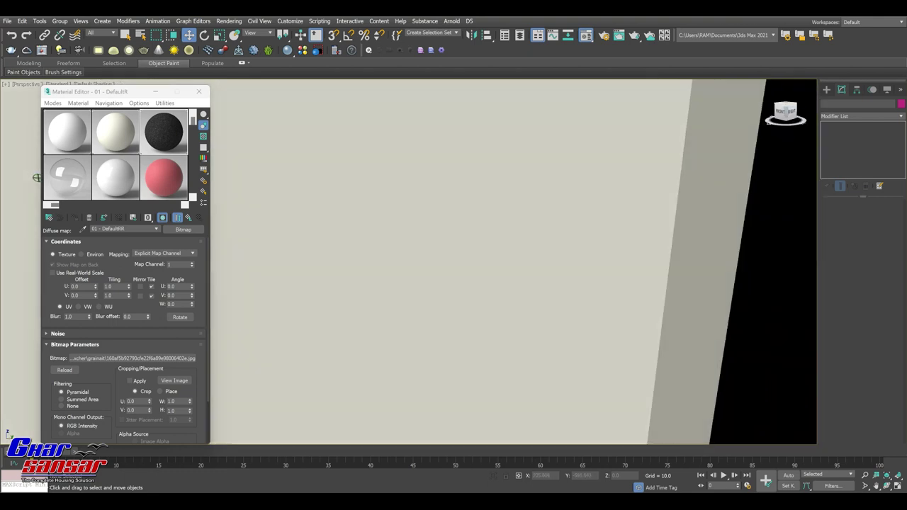
{"action": "scroll", "coordinate": [37, 177], "scroll_direction": "up", "scroll_amount": 3}
{"action": "scroll", "coordinate": [37, 178], "scroll_direction": "down", "scroll_amount": 3}
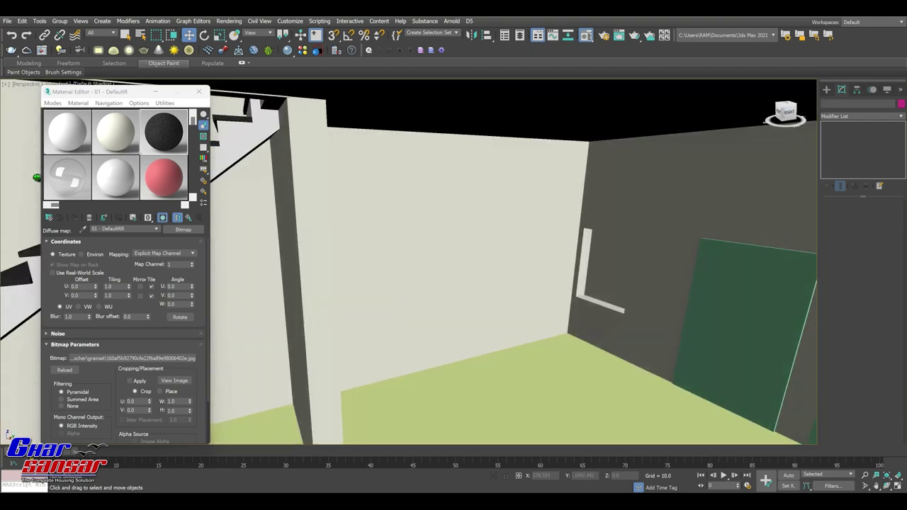
Step: Frame a straight front view of the back wall's green door panels and pink doorway
{"action": "middle_click_drag", "start_coordinate": [36, 178], "coordinate": [658, 254]}
{"action": "scroll", "coordinate": [658, 254], "scroll_direction": "down", "scroll_amount": 3}
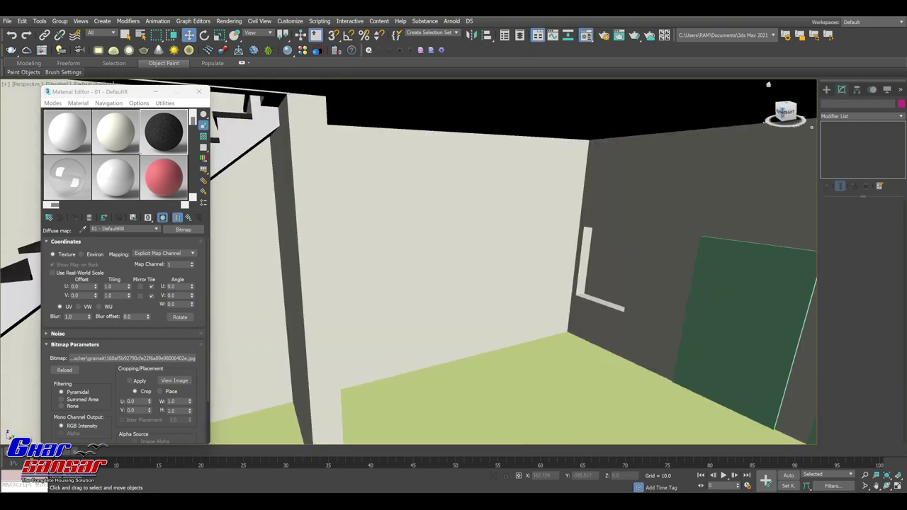
{"action": "left_click", "coordinate": [782, 112]}
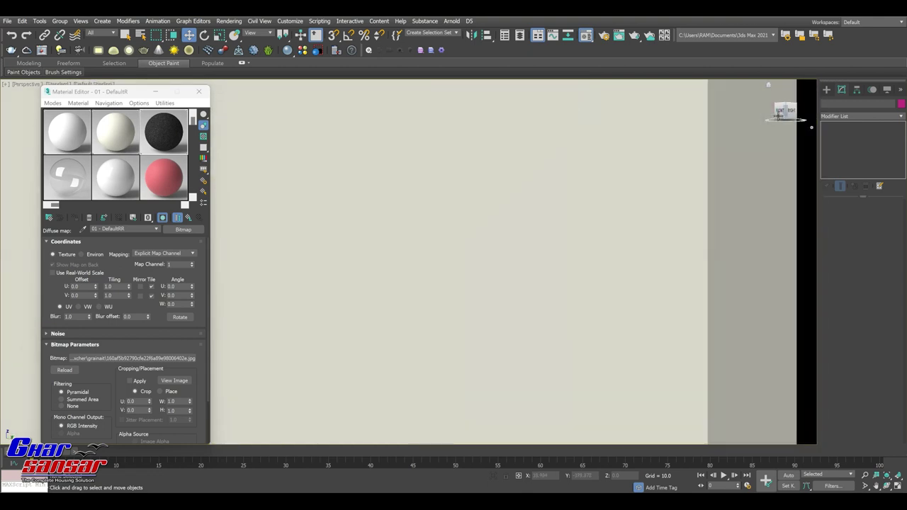
{"action": "key", "text": "shift+z"}
{"action": "scroll", "coordinate": [486, 300], "scroll_direction": "up", "scroll_amount": 2}
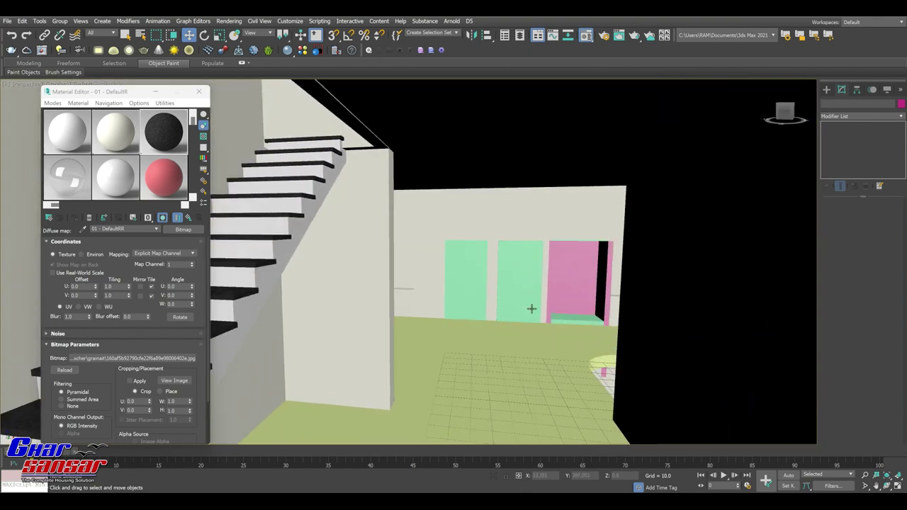
{"action": "scroll", "coordinate": [531, 308], "scroll_direction": "up", "scroll_amount": 3}
{"action": "mouse_move", "coordinate": [533, 324]}
{"action": "middle_mouse_down"}
{"action": "mouse_move", "coordinate": [534, 304]}
{"action": "mouse_move", "coordinate": [552, 303]}
{"action": "middle_mouse_up"}
{"action": "left_click", "coordinate": [784, 112]}
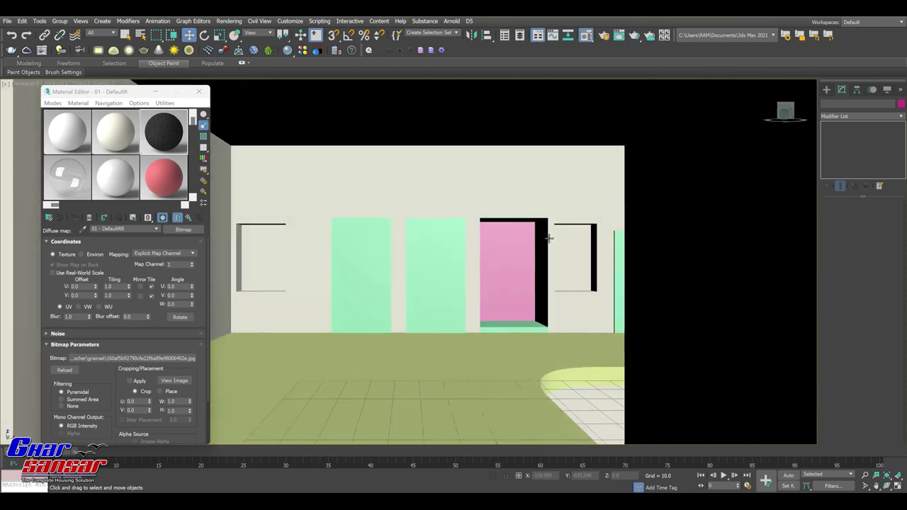
{"action": "scroll", "coordinate": [541, 270], "scroll_direction": "up", "scroll_amount": 1}
{"action": "middle_click_drag", "start_coordinate": [542, 270], "coordinate": [519, 253]}
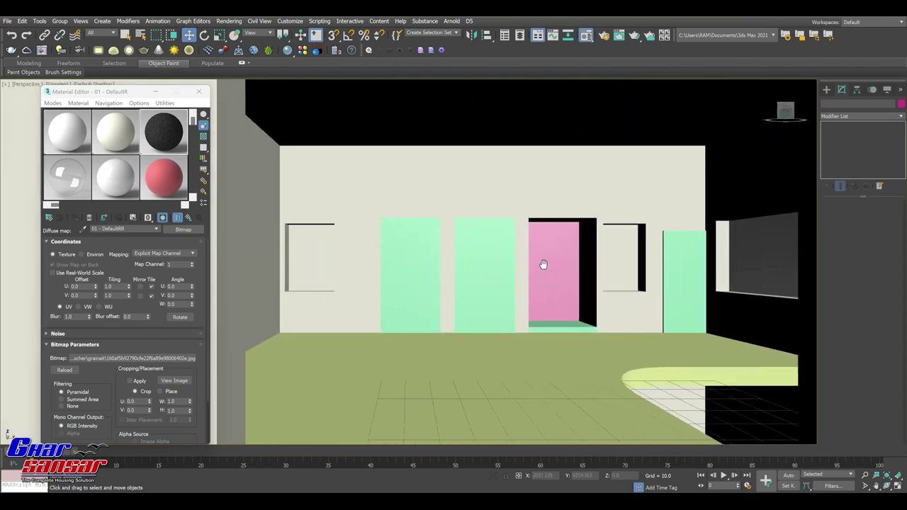
Step: Close the Material Editor and reopen it
{"action": "left_click", "coordinate": [199, 92]}
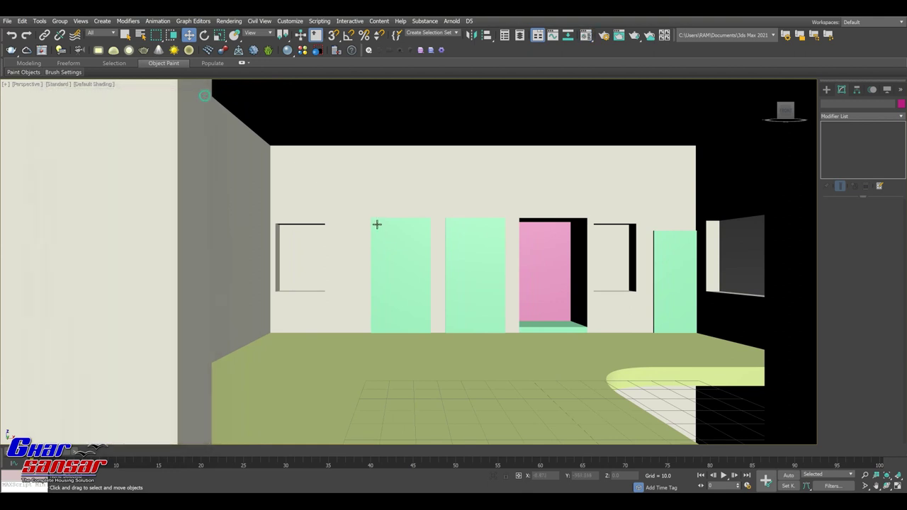
{"action": "middle_click_drag", "start_coordinate": [375, 225], "coordinate": [368, 220]}
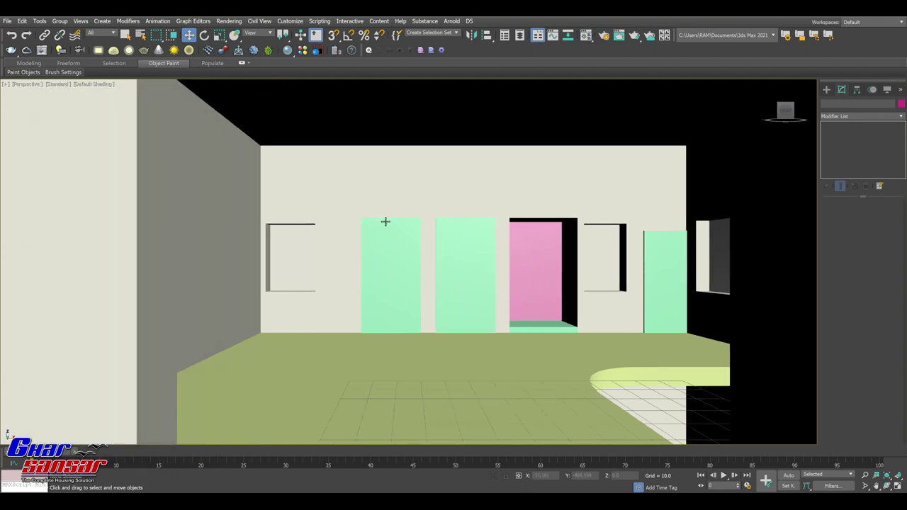
{"action": "left_click", "coordinate": [586, 39]}
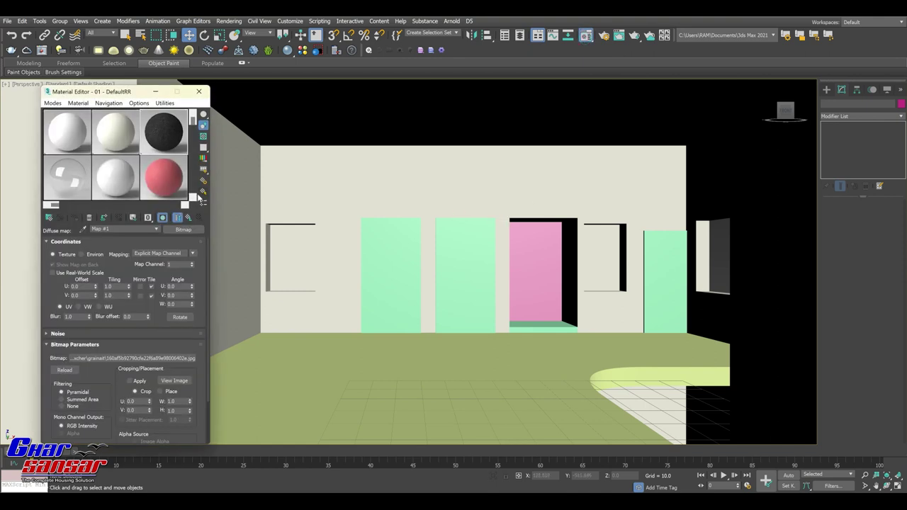
Step: Pick the bottom-left sample slot and start choosing a new image for its Diffuse bitmap
{"action": "left_click", "coordinate": [193, 192]}
{"action": "left_click", "coordinate": [186, 205]}
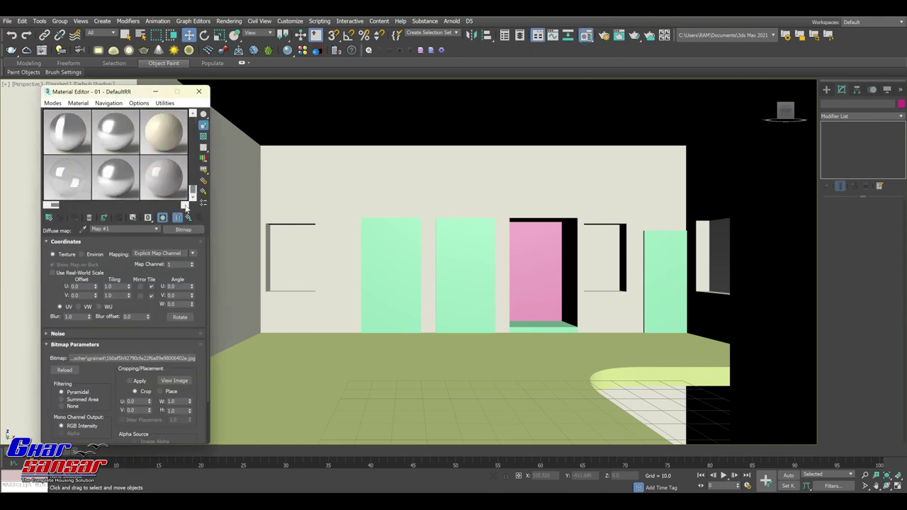
{"action": "left_click_drag", "start_coordinate": [193, 196], "coordinate": [192, 115]}
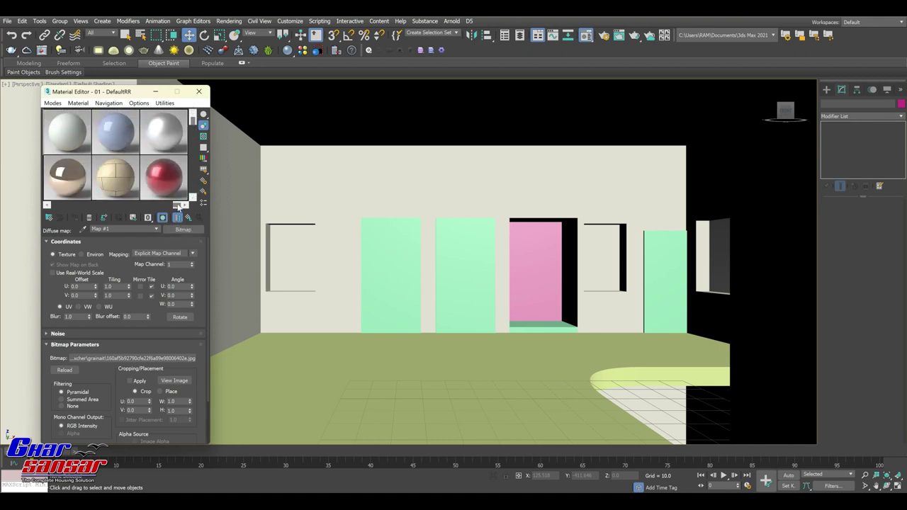
{"action": "left_click_drag", "start_coordinate": [180, 205], "coordinate": [55, 205]}
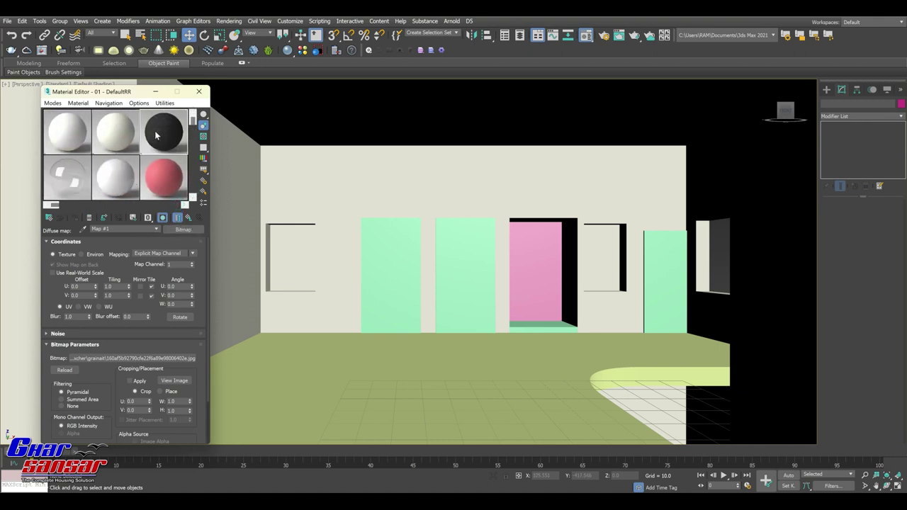
{"action": "left_click", "coordinate": [60, 183]}
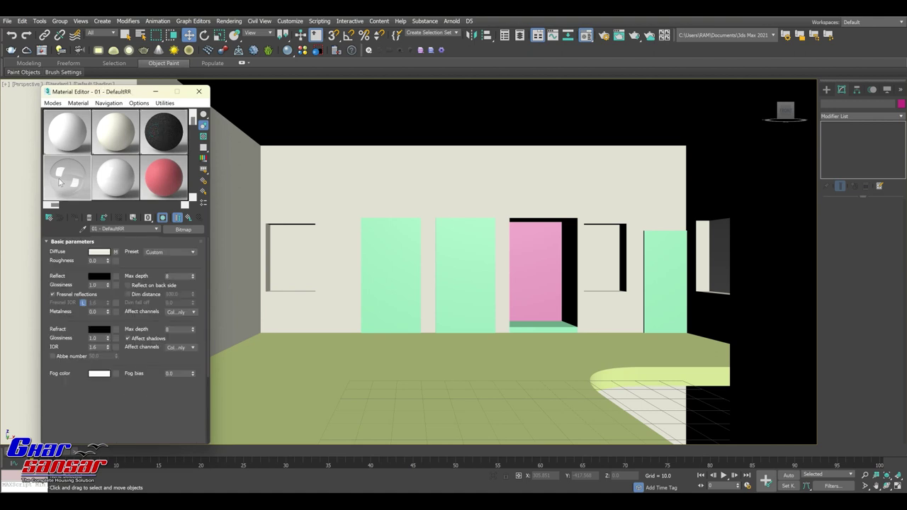
{"action": "left_click", "coordinate": [114, 253]}
{"action": "left_click", "coordinate": [167, 345]}
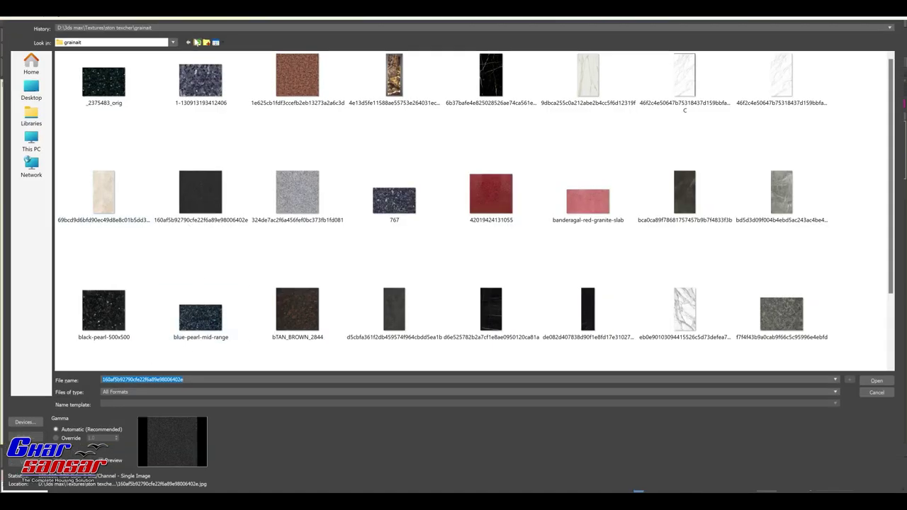
Step: Load GET\new door window\42X84 1.jpg as the diffuse bitmap and drag it onto the left panel
{"action": "left_click", "coordinate": [197, 42]}
{"action": "left_click", "coordinate": [197, 43]}
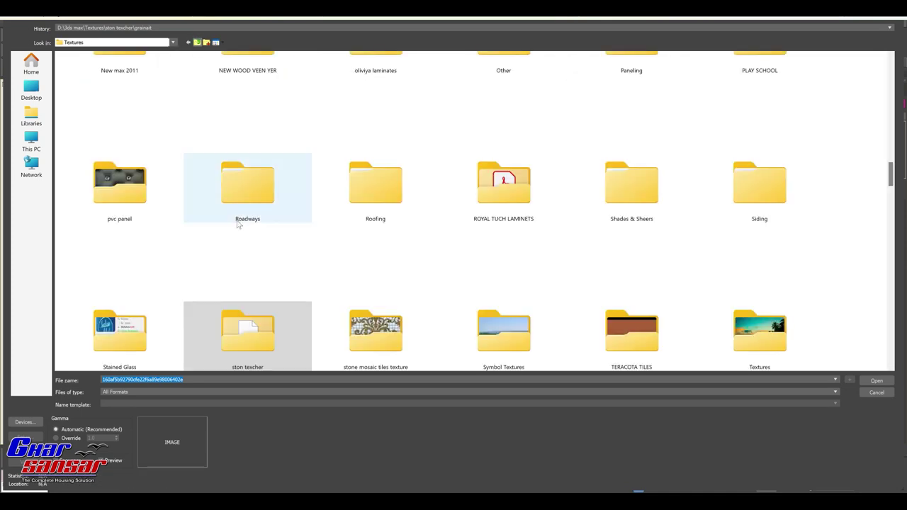
{"action": "left_click", "coordinate": [256, 202]}
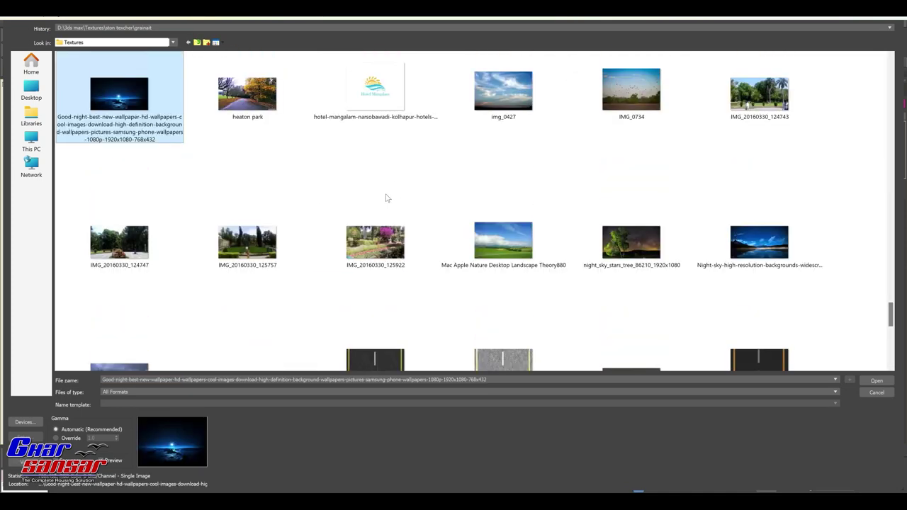
{"action": "double_click", "coordinate": [606, 107]}
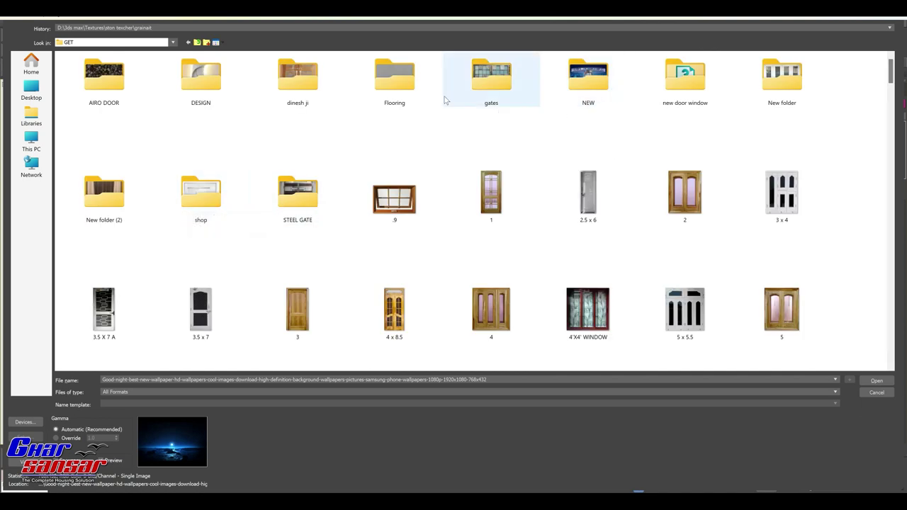
{"action": "left_click", "coordinate": [414, 89]}
{"action": "left_click", "coordinate": [486, 89]}
{"action": "left_click", "coordinate": [330, 87]}
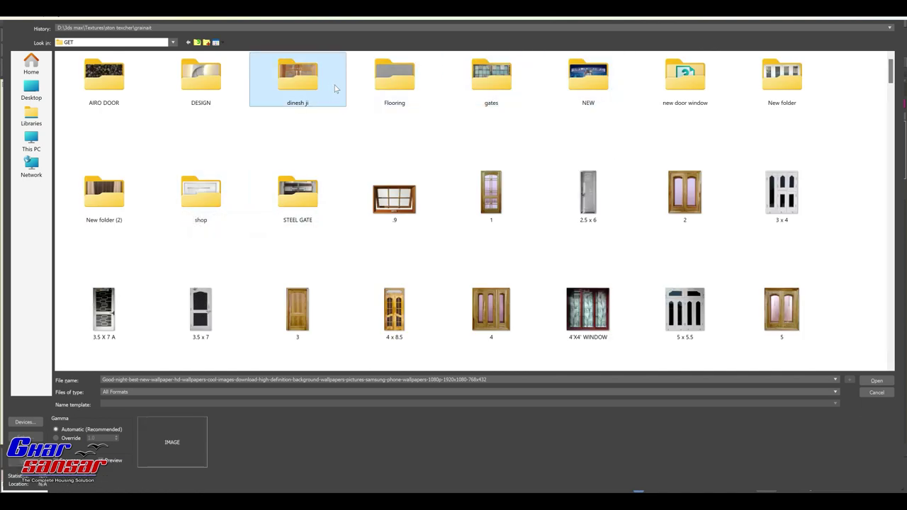
{"action": "double_click", "coordinate": [693, 88]}
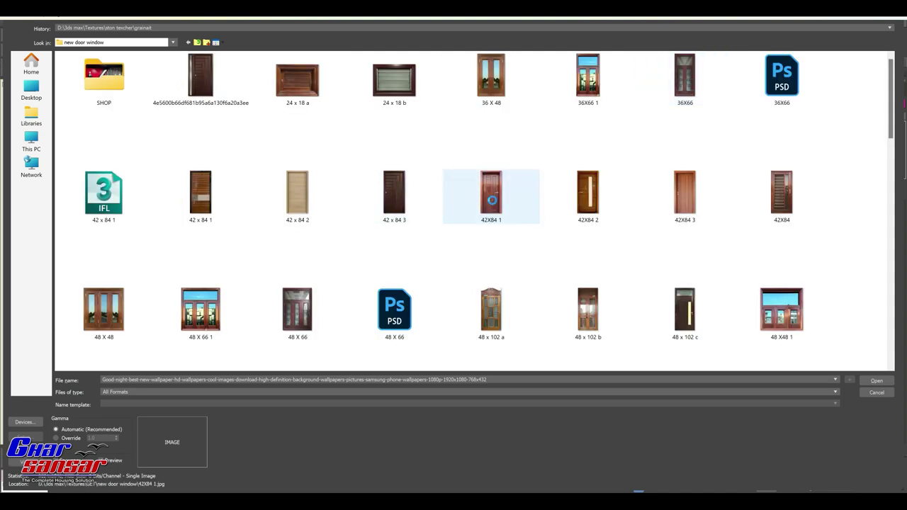
{"action": "left_click", "coordinate": [493, 202]}
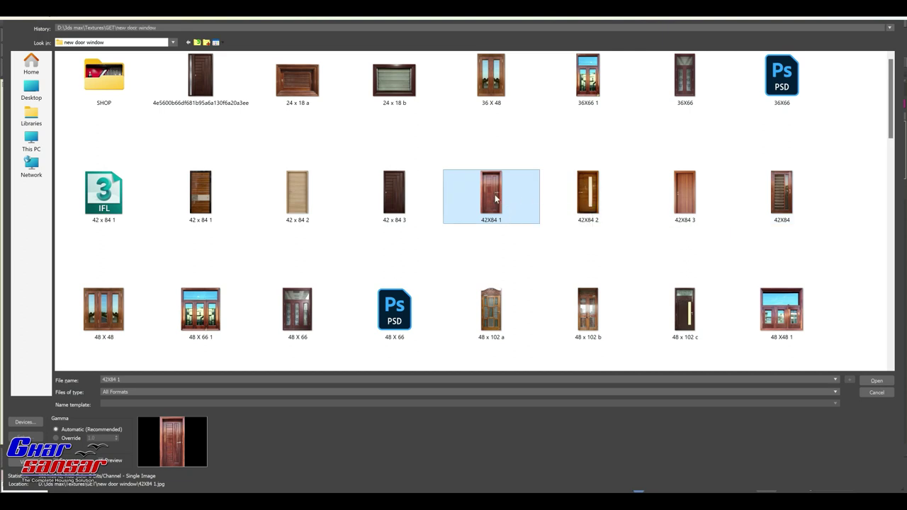
{"action": "double_click", "coordinate": [495, 199]}
{"action": "left_click_drag", "start_coordinate": [108, 193], "coordinate": [372, 256]}
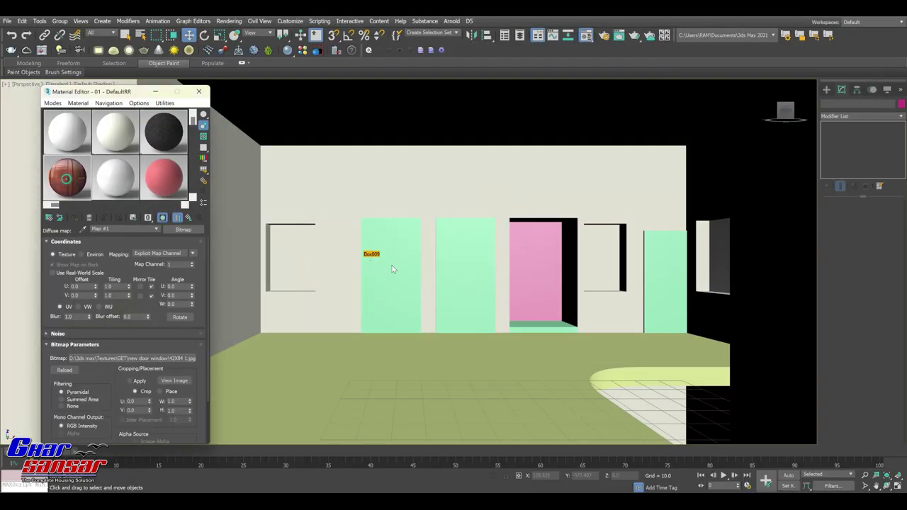
Step: Rename the assigned material to DOOR and apply it to the left door panel
{"action": "left_click", "coordinate": [439, 250]}
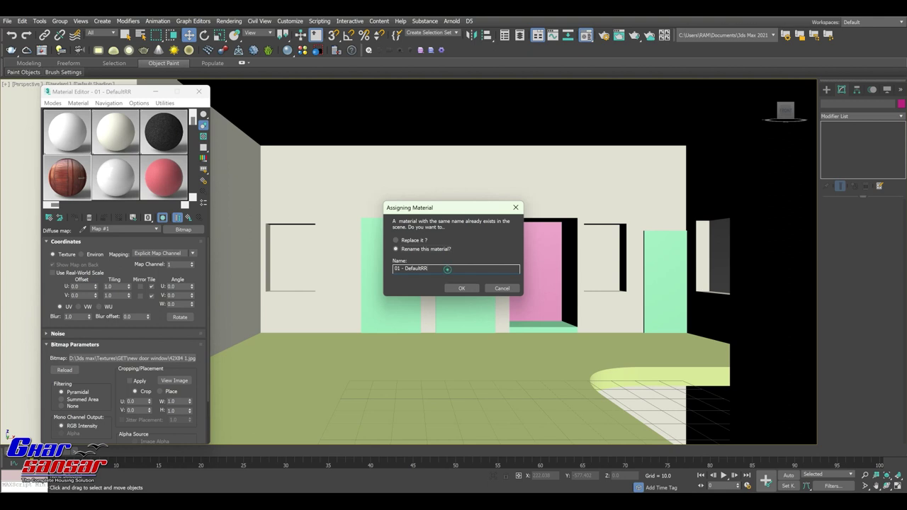
{"action": "type", "text": "R"}
{"action": "left_click", "coordinate": [454, 290]}
{"action": "type", "text": "ATE"}
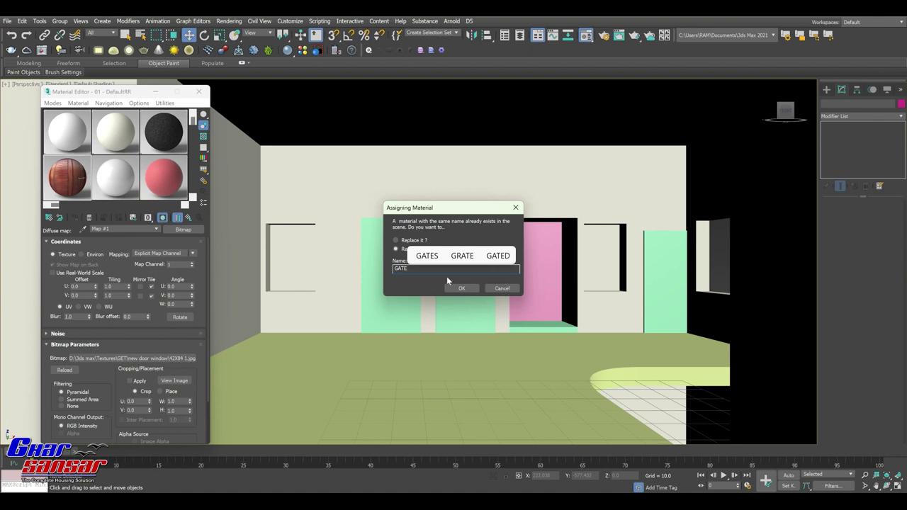
{"action": "left_click", "coordinate": [409, 269]}
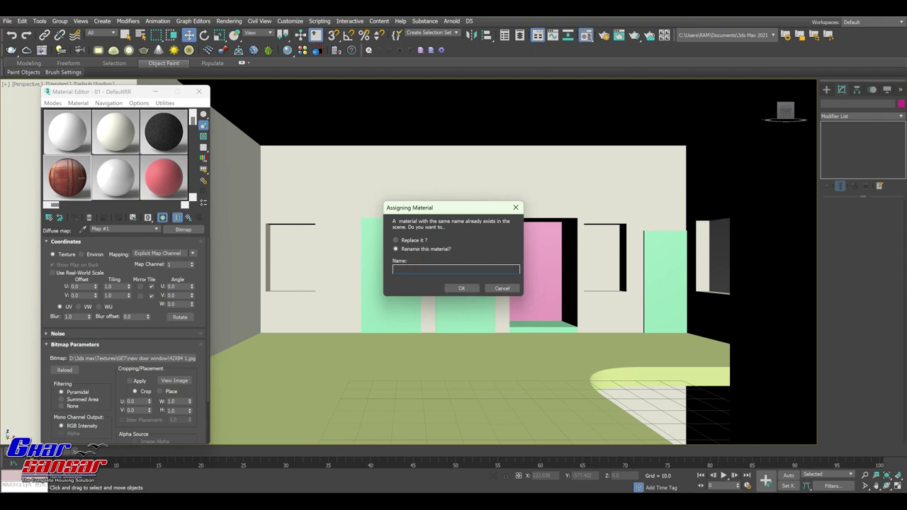
{"action": "type", "text": "DOOR"}
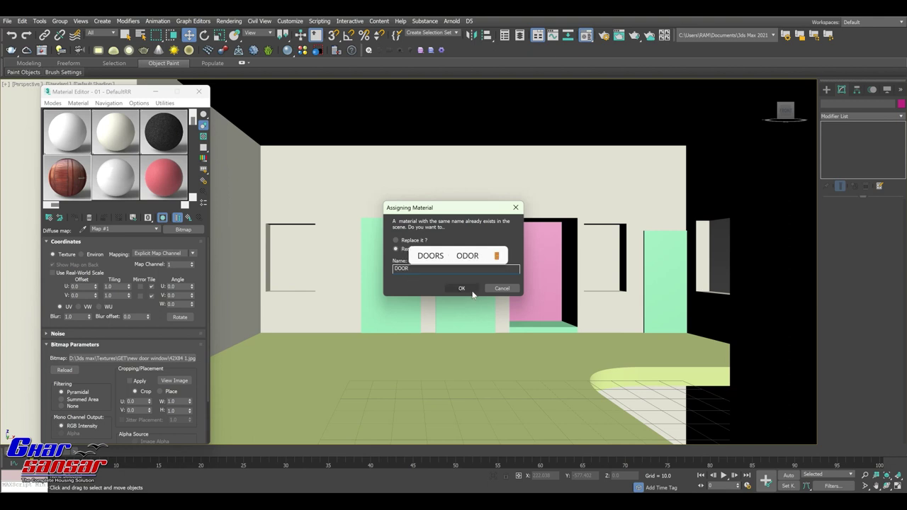
{"action": "left_click", "coordinate": [461, 288]}
{"action": "scroll", "coordinate": [404, 287], "scroll_direction": "up", "scroll_amount": 3}
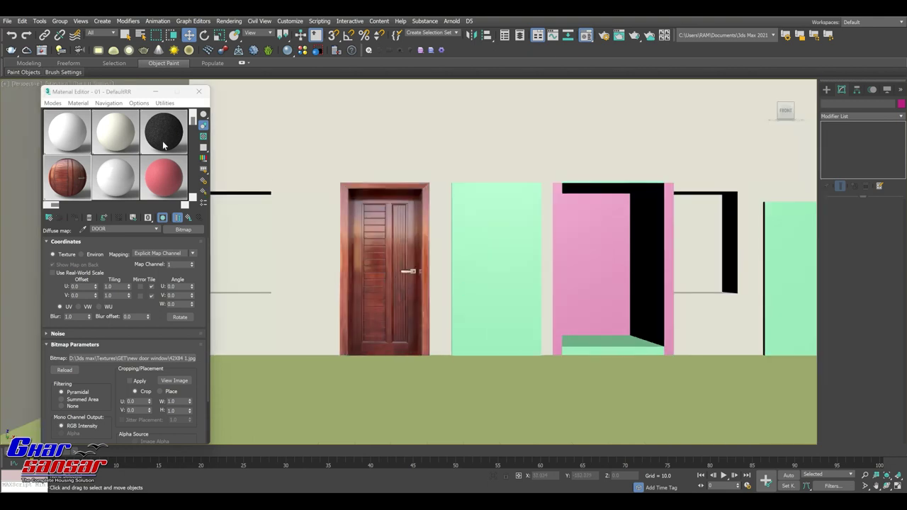
Step: Apply DOOR to the second green panel and mirror the panel on X with No Clone
{"action": "left_click_drag", "start_coordinate": [50, 188], "coordinate": [528, 253]}
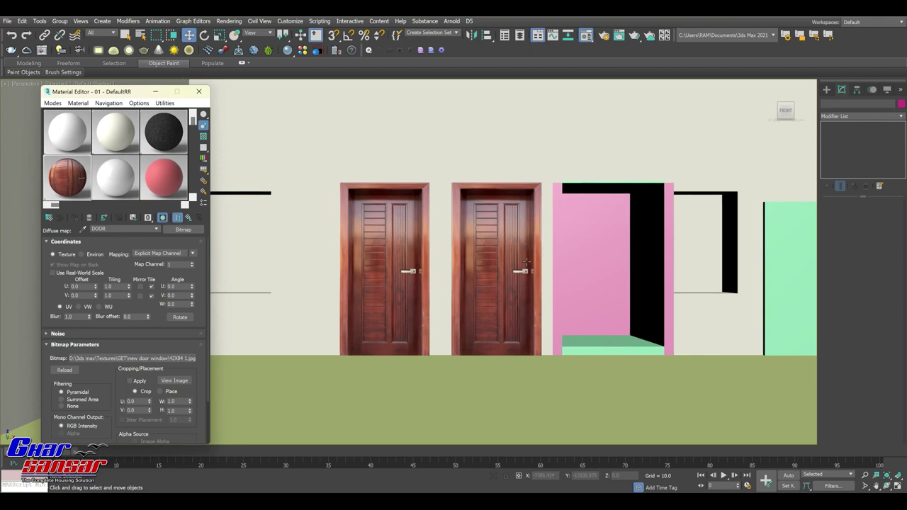
{"action": "left_click", "coordinate": [503, 253]}
{"action": "left_click", "coordinate": [382, 223]}
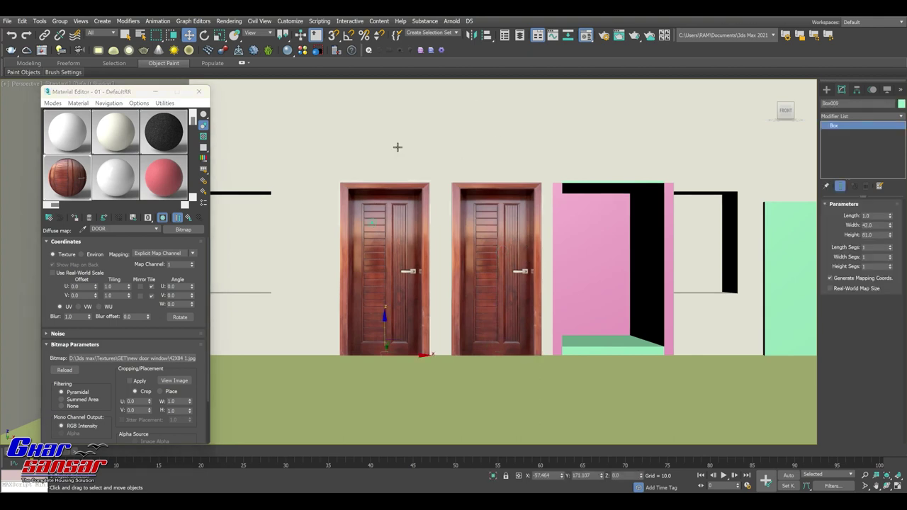
{"action": "left_click", "coordinate": [472, 35]}
{"action": "left_click", "coordinate": [430, 323]}
Step: Apply the DOOR material to the smaller right-wall door and mirror it too
{"action": "middle_click_drag", "start_coordinate": [572, 369], "coordinate": [432, 360]}
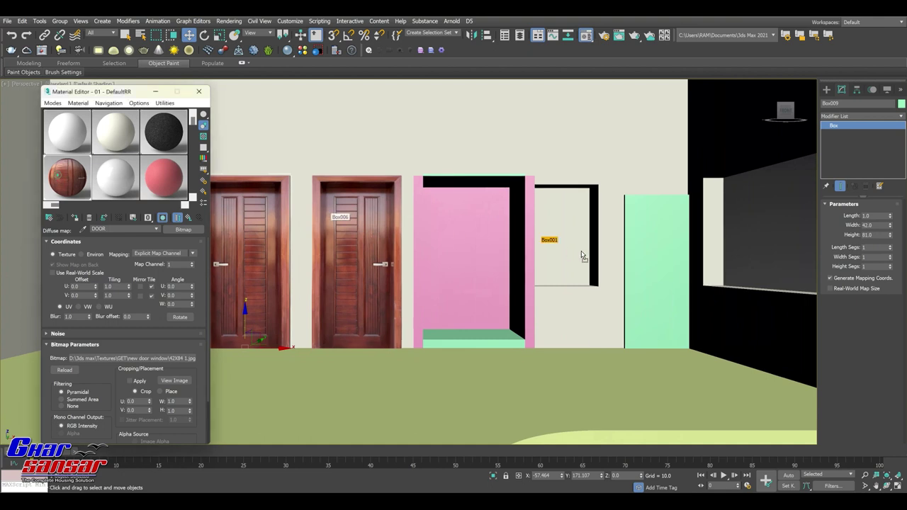
{"action": "left_click", "coordinate": [651, 274]}
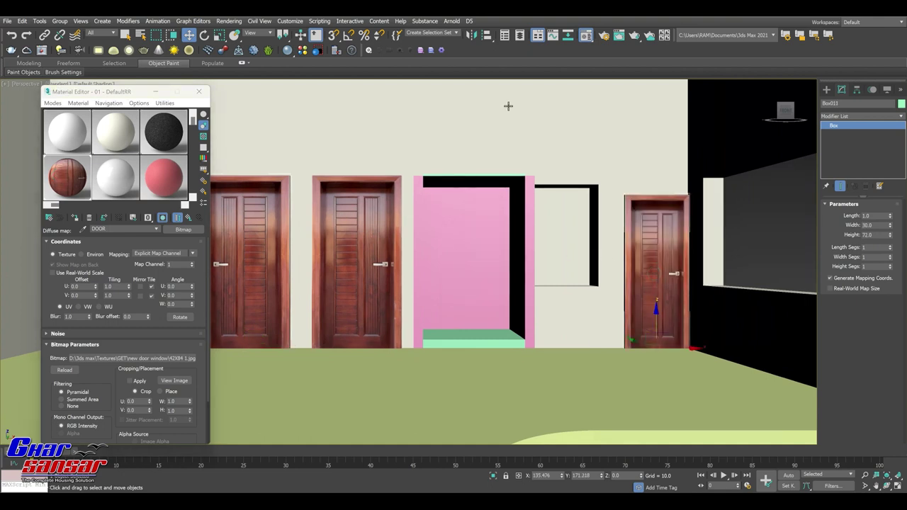
{"action": "left_click", "coordinate": [470, 34]}
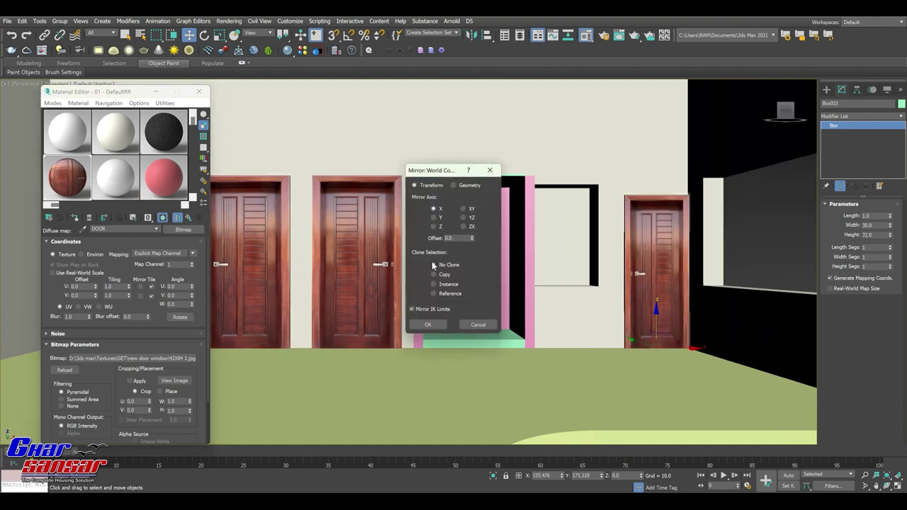
{"action": "left_click", "coordinate": [428, 325]}
Step: Raise the right-hand door to Z 6.0 through Transform Type-In
{"action": "right_click", "coordinate": [188, 35]}
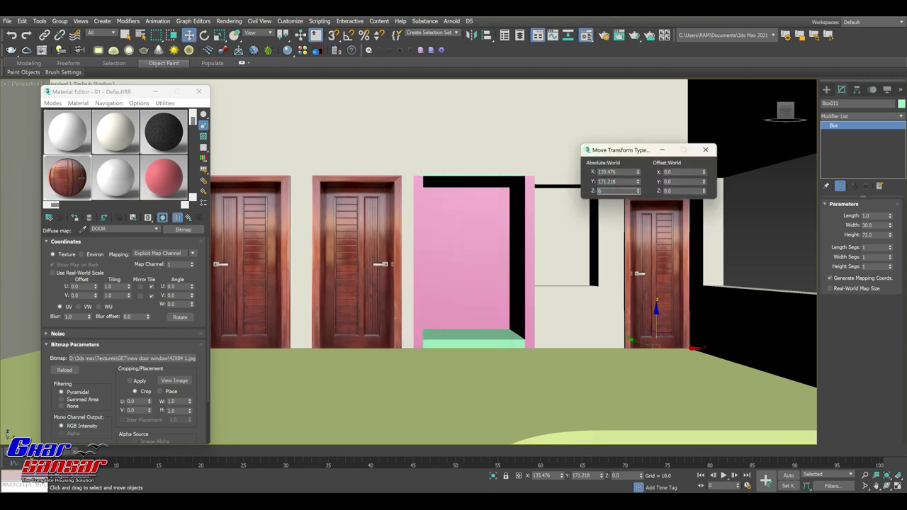
{"action": "key", "text": "Return"}
{"action": "left_click", "coordinate": [705, 150]}
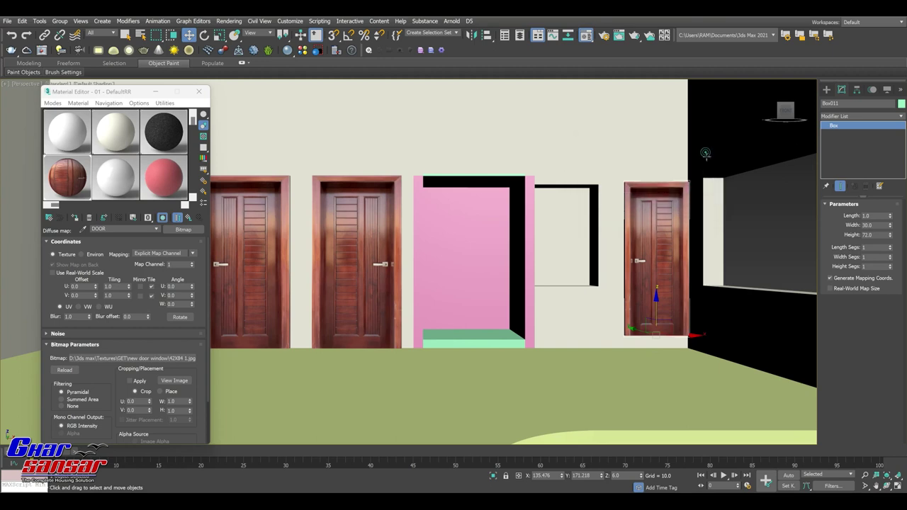
{"action": "mouse_move", "coordinate": [565, 269]}
{"action": "middle_mouse_down"}
{"action": "mouse_move", "coordinate": [590, 272]}
{"action": "mouse_move", "coordinate": [564, 277]}
{"action": "middle_mouse_up"}
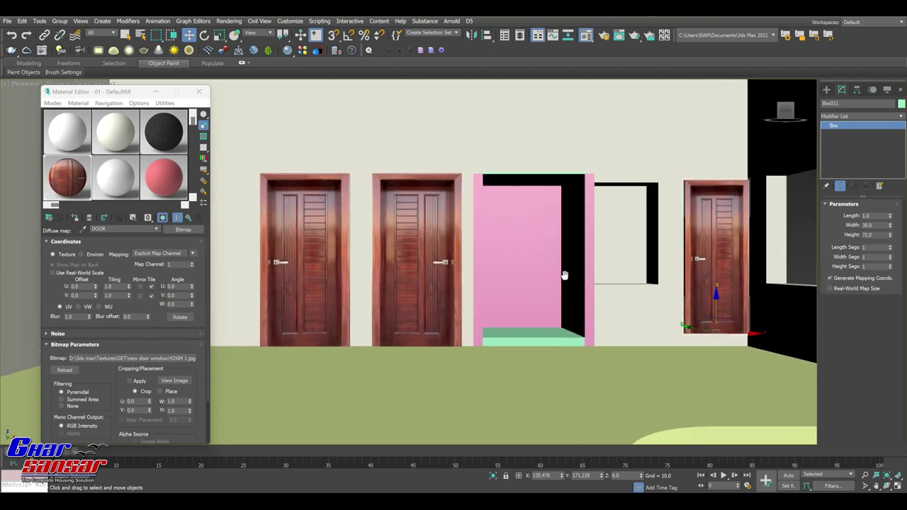
Step: Give the pink doorway box the cream wall material and return to a straight front view
{"action": "left_click_drag", "start_coordinate": [128, 142], "coordinate": [477, 192]}
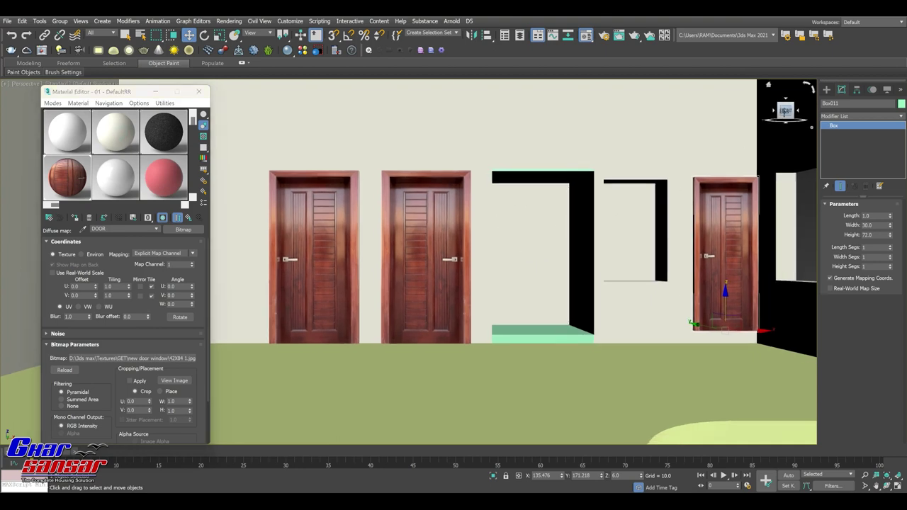
{"action": "left_click_drag", "start_coordinate": [771, 99], "coordinate": [786, 109]}
{"action": "scroll", "coordinate": [556, 192], "scroll_direction": "up", "scroll_amount": 5}
{"action": "scroll", "coordinate": [547, 194], "scroll_direction": "up", "scroll_amount": 5}
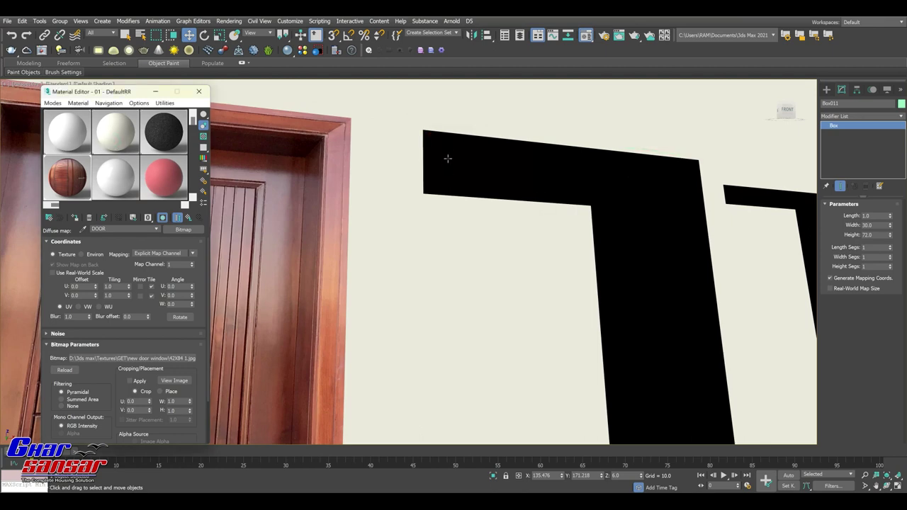
{"action": "scroll", "coordinate": [451, 159], "scroll_direction": "down", "scroll_amount": 3}
{"action": "scroll", "coordinate": [518, 182], "scroll_direction": "down", "scroll_amount": 5}
{"action": "left_click", "coordinate": [786, 108]}
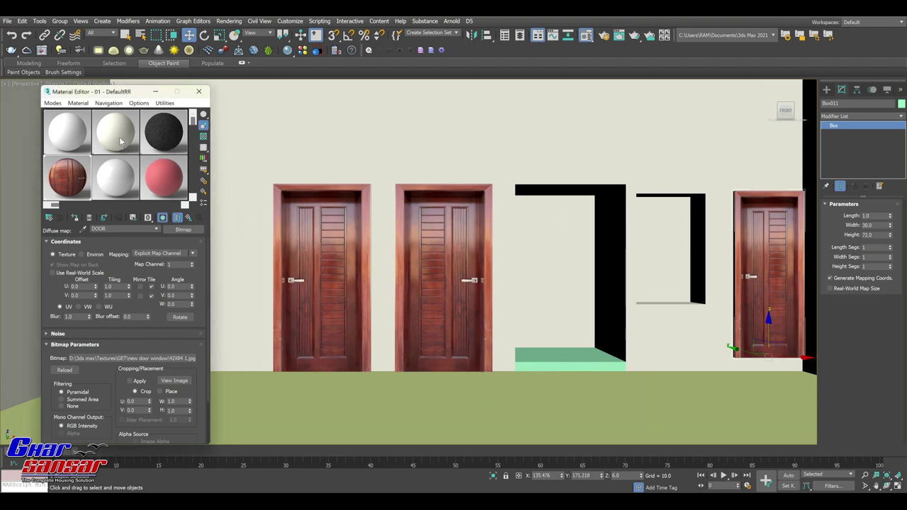
{"action": "left_click", "coordinate": [121, 140]}
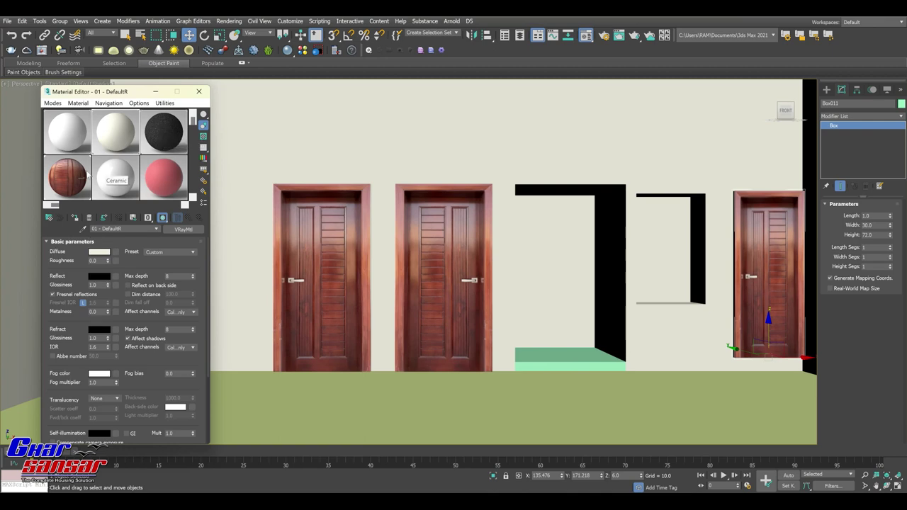
Step: Copy DOOR to a new slot and load Tile\kajaria\GP00198_b as its diffuse bitmap
{"action": "left_click_drag", "start_coordinate": [66, 179], "coordinate": [110, 183]}
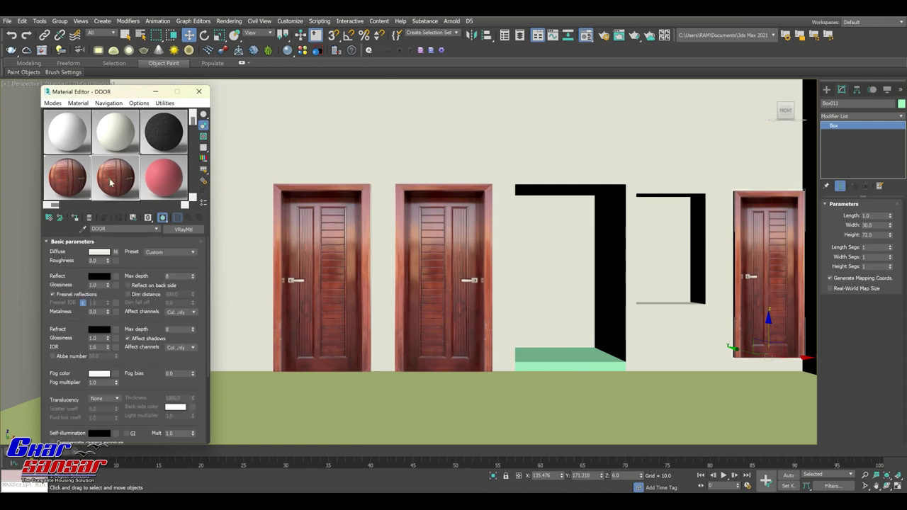
{"action": "left_click", "coordinate": [107, 253]}
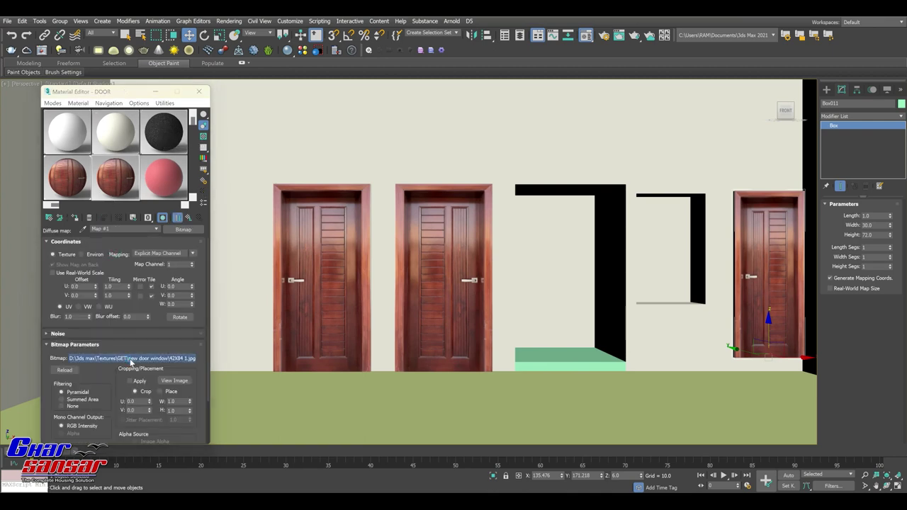
{"action": "left_click", "coordinate": [132, 358]}
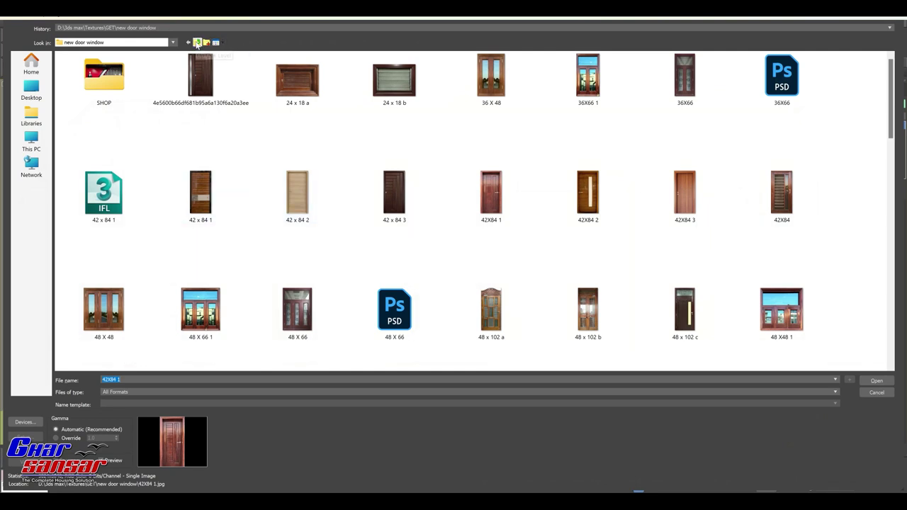
{"action": "left_click", "coordinate": [197, 43]}
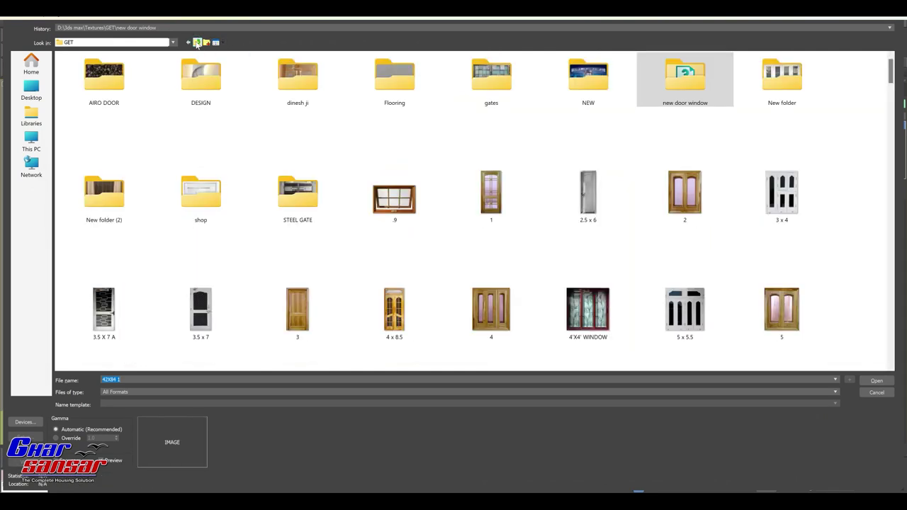
{"action": "left_click", "coordinate": [198, 42]}
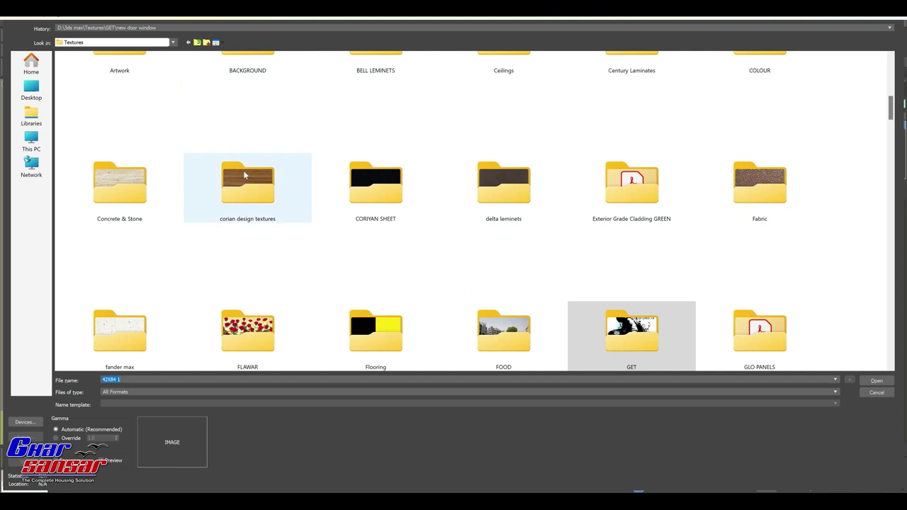
{"action": "key", "text": "t"}
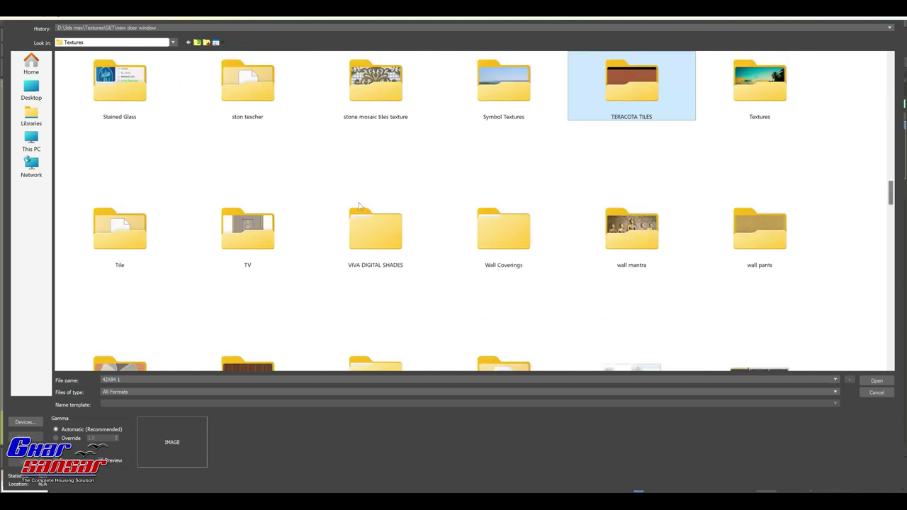
{"action": "double_click", "coordinate": [113, 232]}
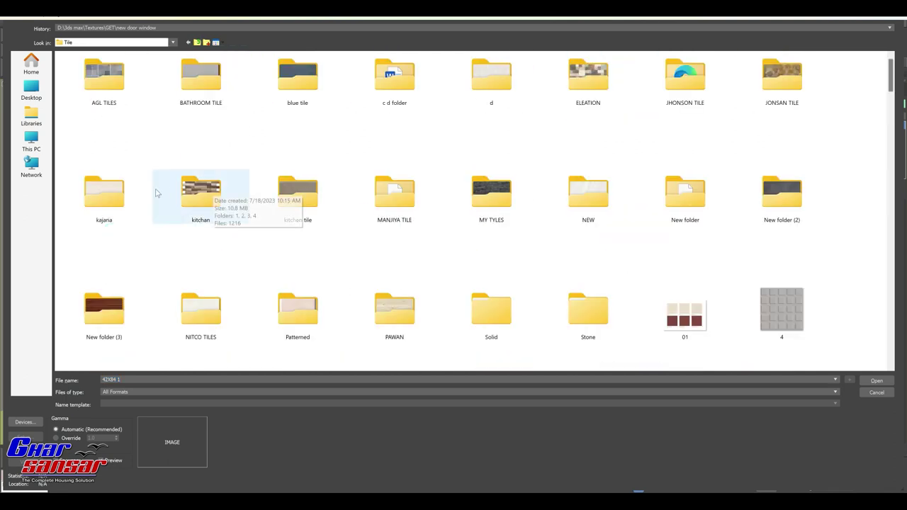
{"action": "double_click", "coordinate": [117, 193]}
{"action": "double_click", "coordinate": [111, 81]}
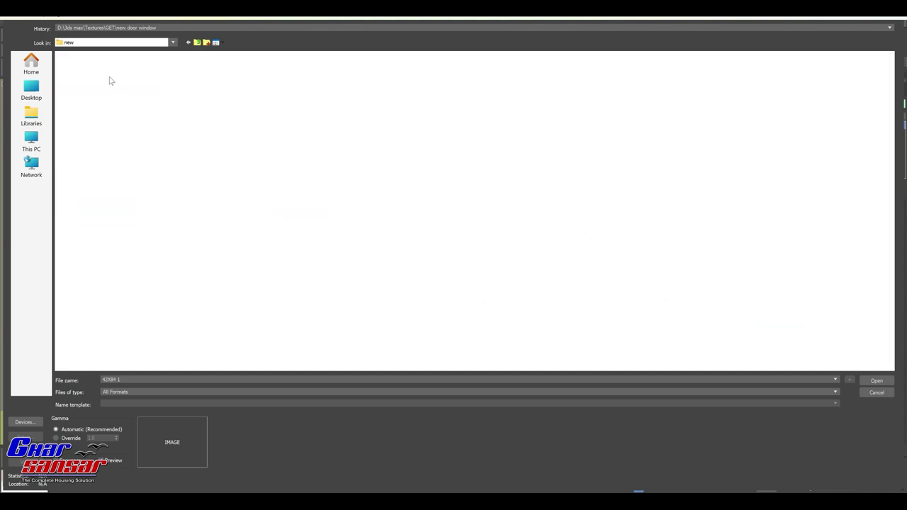
{"action": "left_click", "coordinate": [305, 323]}
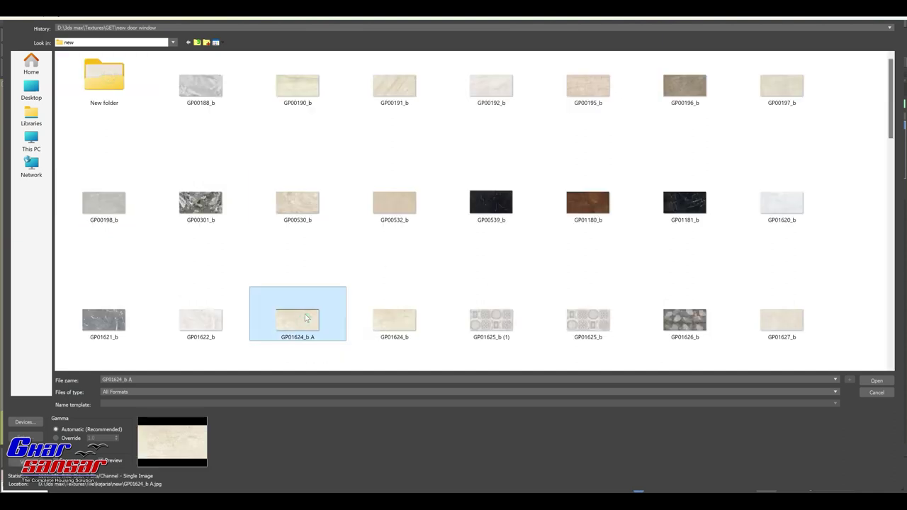
{"action": "left_click", "coordinate": [782, 324]}
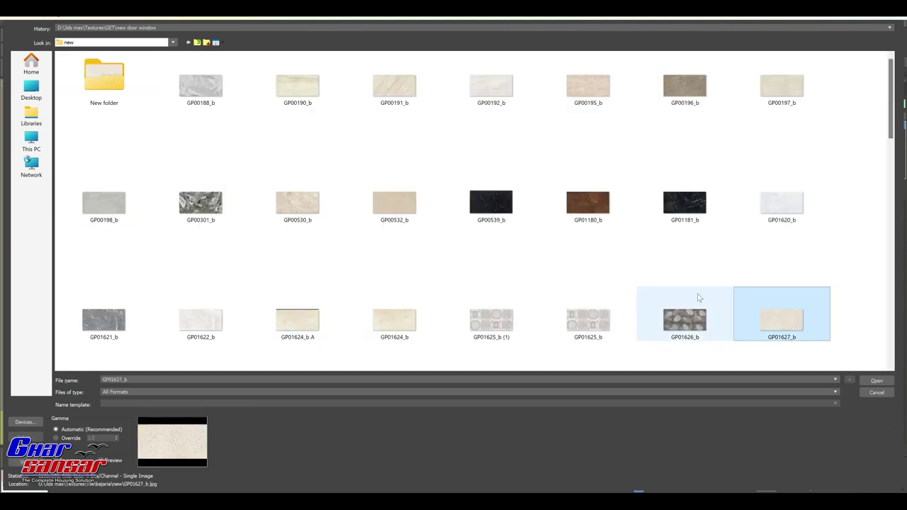
{"action": "double_click", "coordinate": [120, 210]}
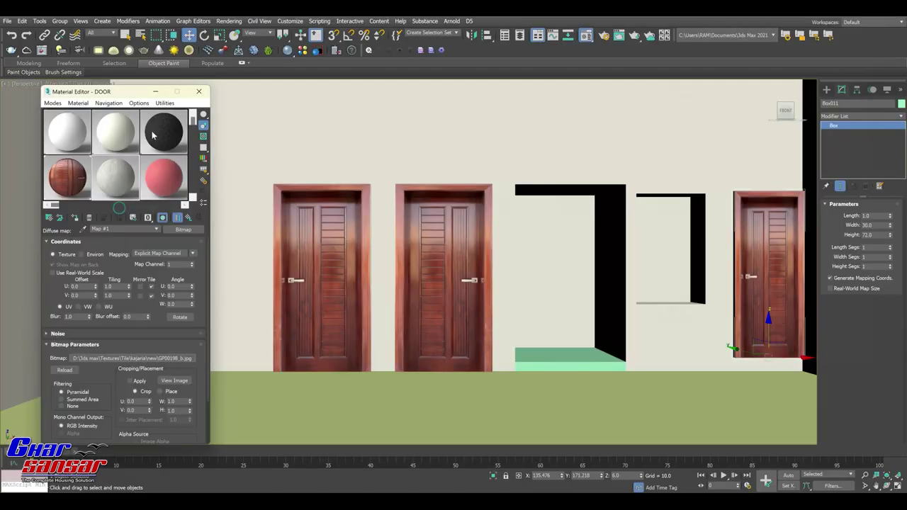
Step: Apply the new marble material to the floor, renaming it DOORER
{"action": "left_click_drag", "start_coordinate": [118, 186], "coordinate": [461, 287]}
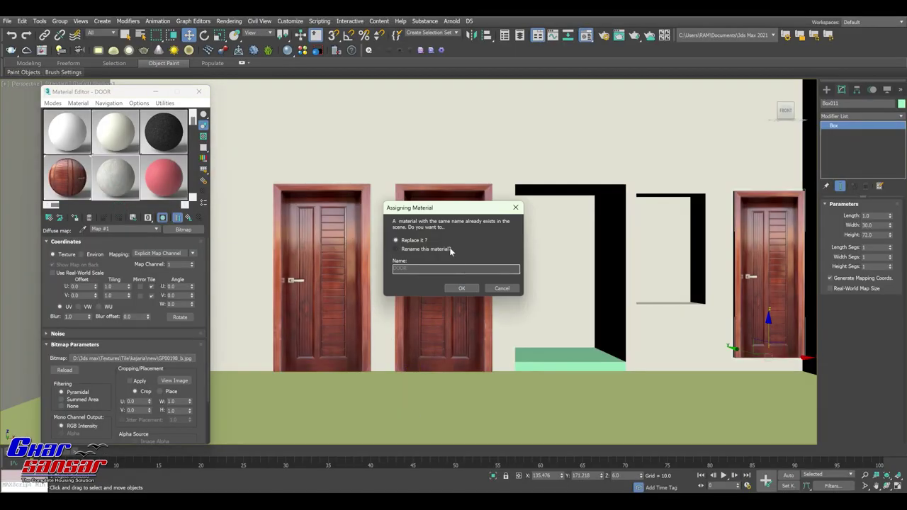
{"action": "left_click", "coordinate": [450, 268]}
{"action": "type", "text": "ER"}
{"action": "left_click", "coordinate": [462, 287]}
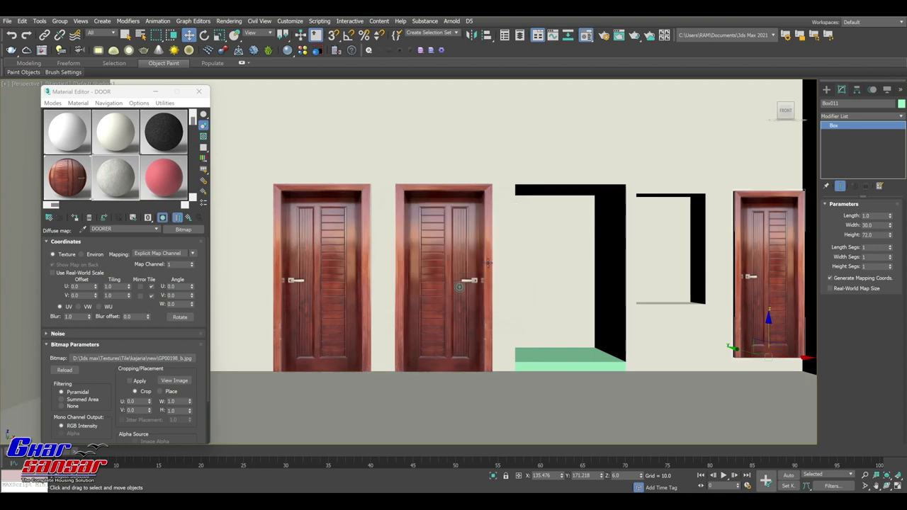
{"action": "mouse_move", "coordinate": [716, 156]}
{"action": "middle_mouse_down", "text": "alt"}
{"action": "mouse_move", "coordinate": [440, 167]}
{"action": "mouse_move", "coordinate": [494, 227]}
{"action": "middle_mouse_up", "text": "alt"}
Step: Select the curved floor slab and toggle its texture display in the viewport
{"action": "left_click", "coordinate": [495, 227]}
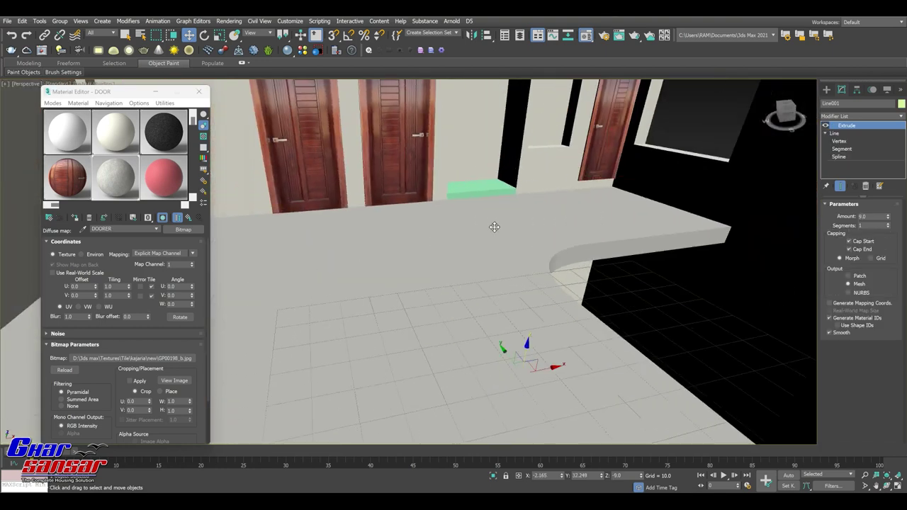
{"action": "left_click", "coordinate": [851, 116]}
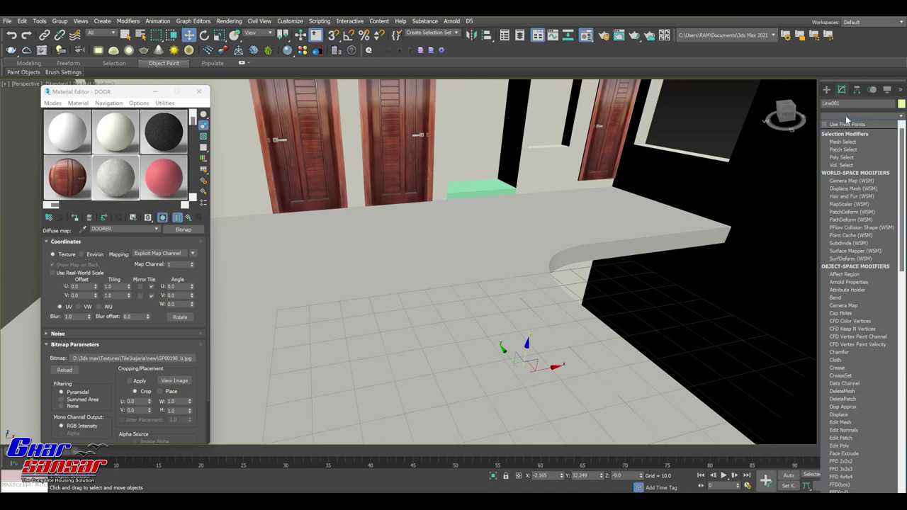
{"action": "scroll", "coordinate": [870, 255], "scroll_direction": "down", "scroll_amount": 10}
{"action": "left_click", "coordinate": [463, 219]}
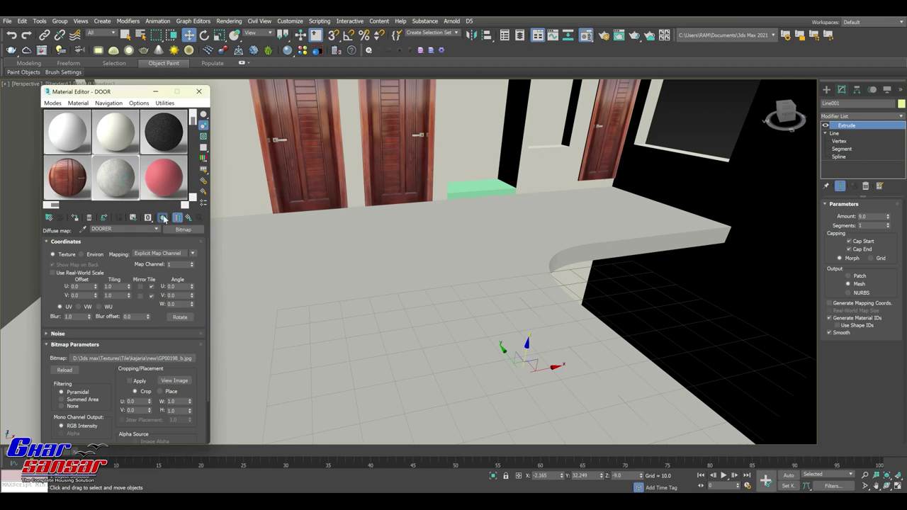
{"action": "left_click", "coordinate": [163, 219]}
{"action": "left_click", "coordinate": [163, 218]}
Step: Add a Box UVW Map modifier to the floor sized 46 × 46 × 24
{"action": "left_click", "coordinate": [837, 117]}
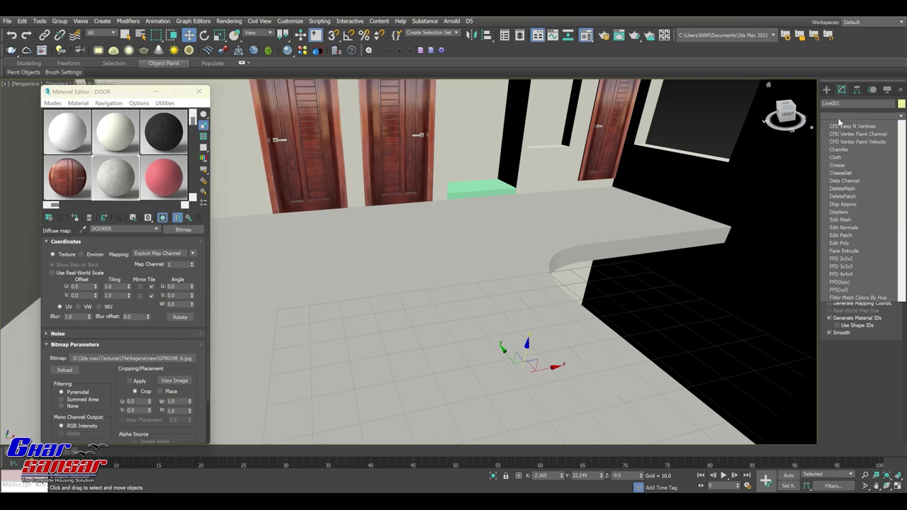
{"action": "key", "text": "u"}
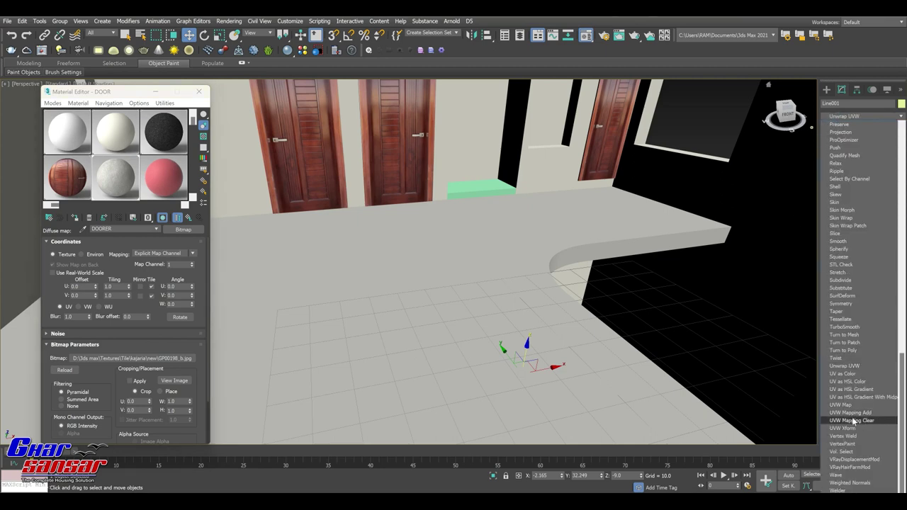
{"action": "left_click", "coordinate": [850, 405]}
{"action": "left_click", "coordinate": [847, 258]}
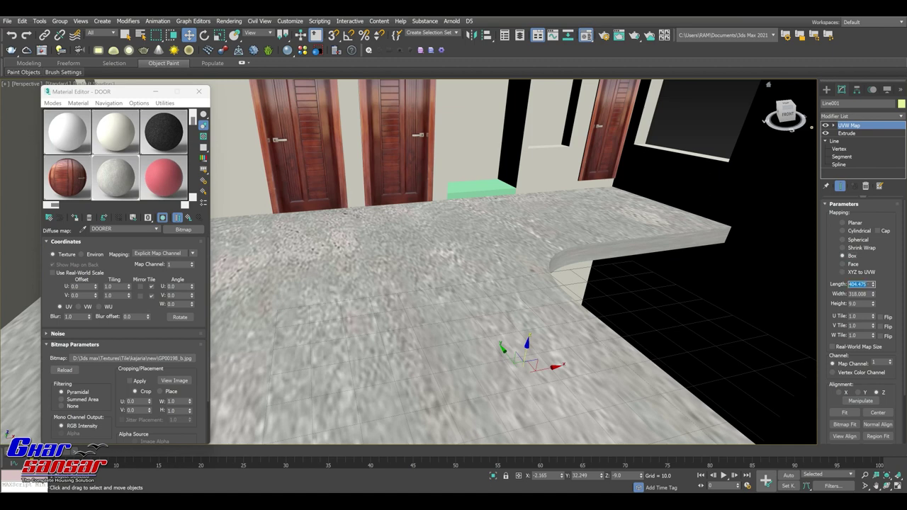
{"action": "type", "text": "46"}
{"action": "key", "text": "Tab"}
{"action": "type", "text": "4"}
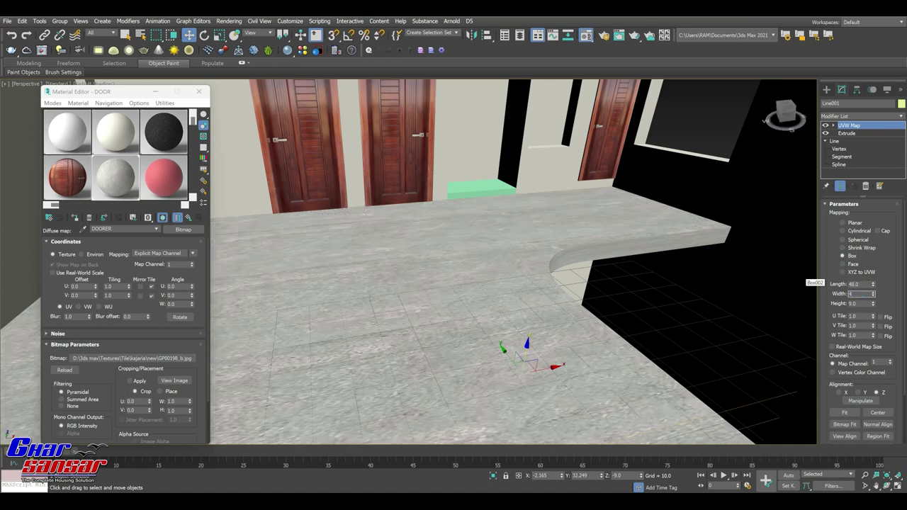
{"action": "key", "text": "Tab"}
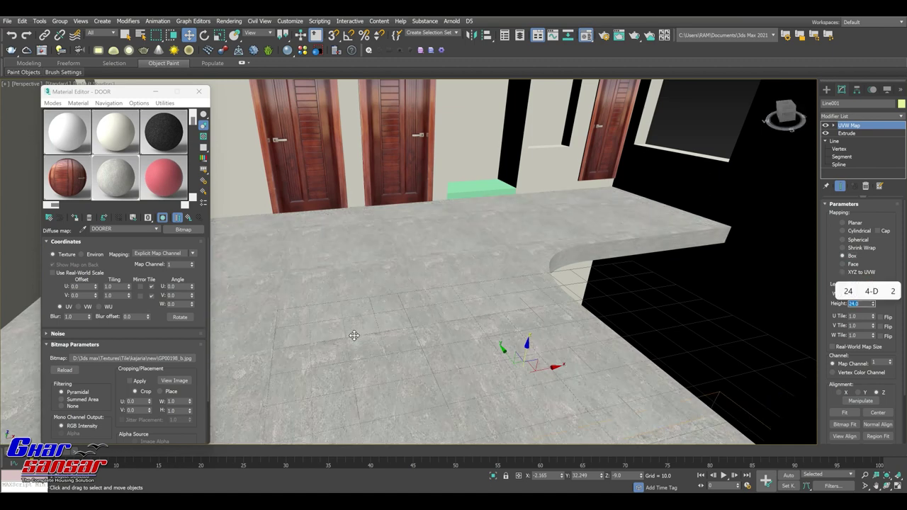
{"action": "scroll", "coordinate": [418, 315], "scroll_direction": "up", "scroll_amount": 3}
{"action": "scroll", "coordinate": [418, 315], "scroll_direction": "up", "scroll_amount": 2}
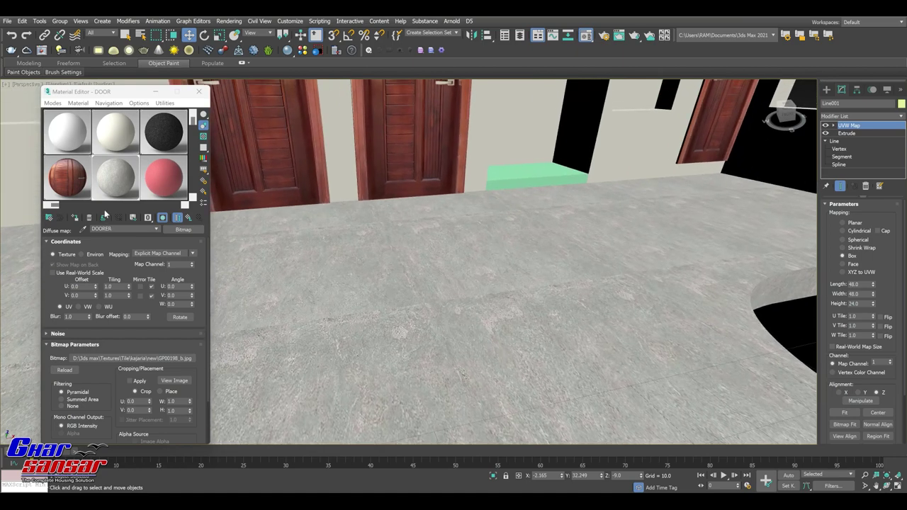
Step: Swap the floor tile bitmap to the GP01778_b grey marble image
{"action": "left_click", "coordinate": [132, 358]}
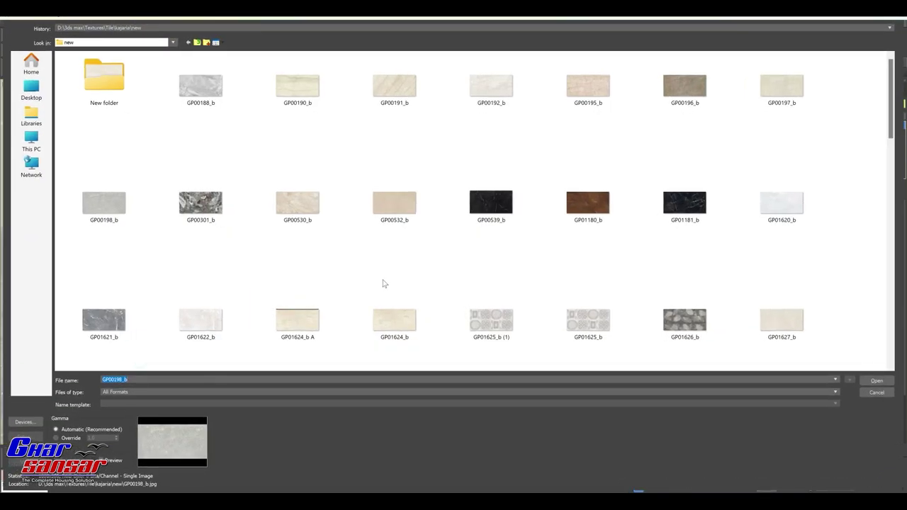
{"action": "scroll", "coordinate": [383, 283], "scroll_direction": "down", "scroll_amount": 3}
{"action": "scroll", "coordinate": [385, 287], "scroll_direction": "down", "scroll_amount": 10}
{"action": "scroll", "coordinate": [386, 286], "scroll_direction": "down", "scroll_amount": 10}
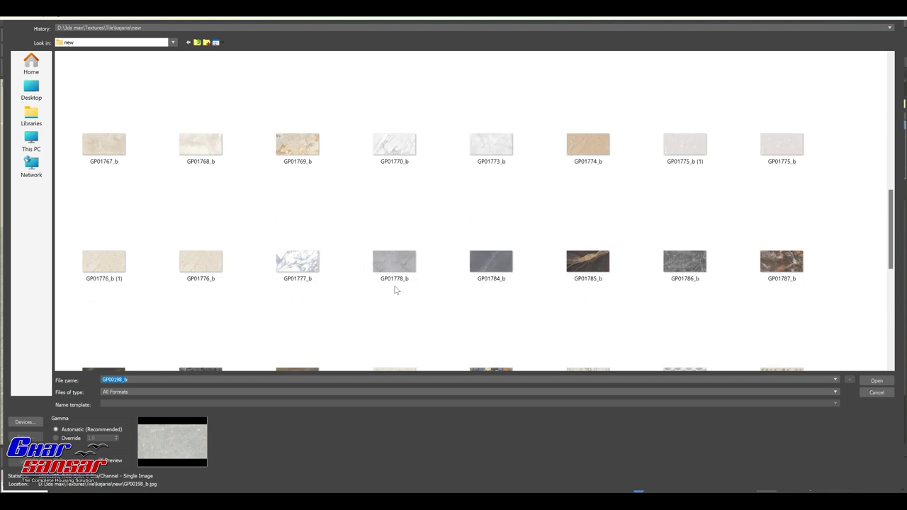
{"action": "left_click", "coordinate": [677, 148]}
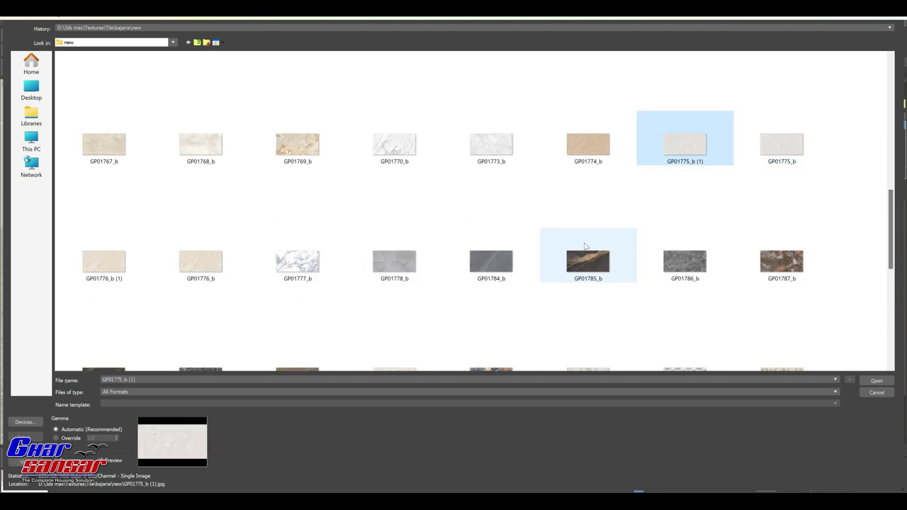
{"action": "scroll", "coordinate": [567, 223], "scroll_direction": "down", "scroll_amount": 3}
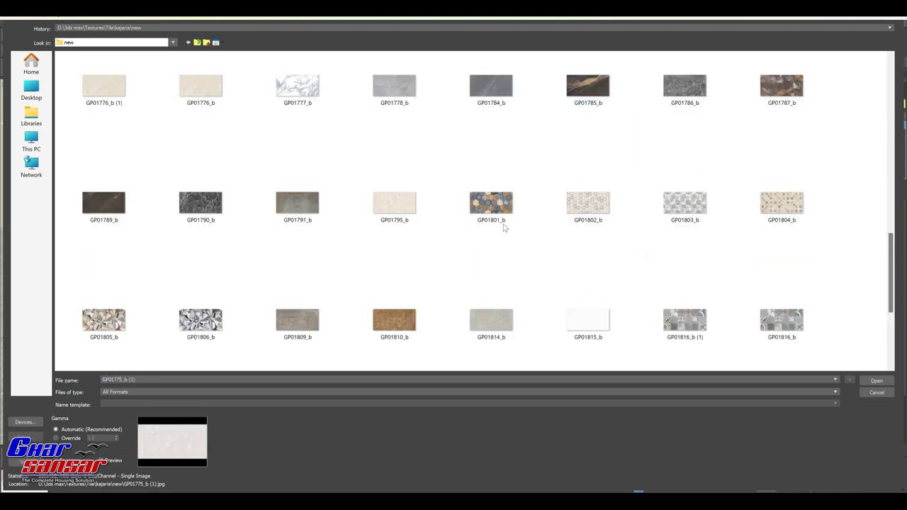
{"action": "left_click", "coordinate": [389, 83]}
{"action": "double_click", "coordinate": [390, 83]}
Step: Select the step block by the wall, close the Material Editor and select a door
{"action": "mouse_move", "coordinate": [502, 293]}
{"action": "middle_mouse_down"}
{"action": "mouse_move", "coordinate": [519, 251]}
{"action": "mouse_move", "coordinate": [502, 279]}
{"action": "middle_mouse_up"}
{"action": "scroll", "coordinate": [502, 279], "scroll_direction": "up", "scroll_amount": 2}
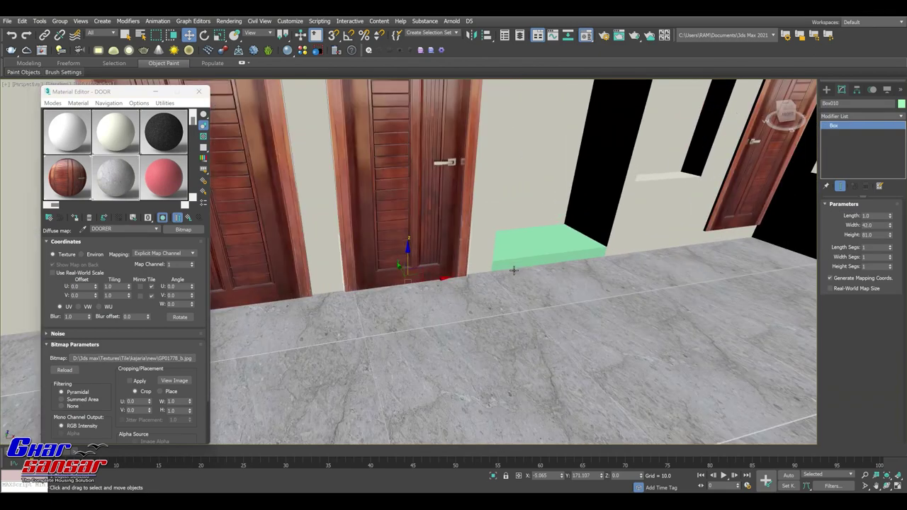
{"action": "left_click", "coordinate": [528, 255]}
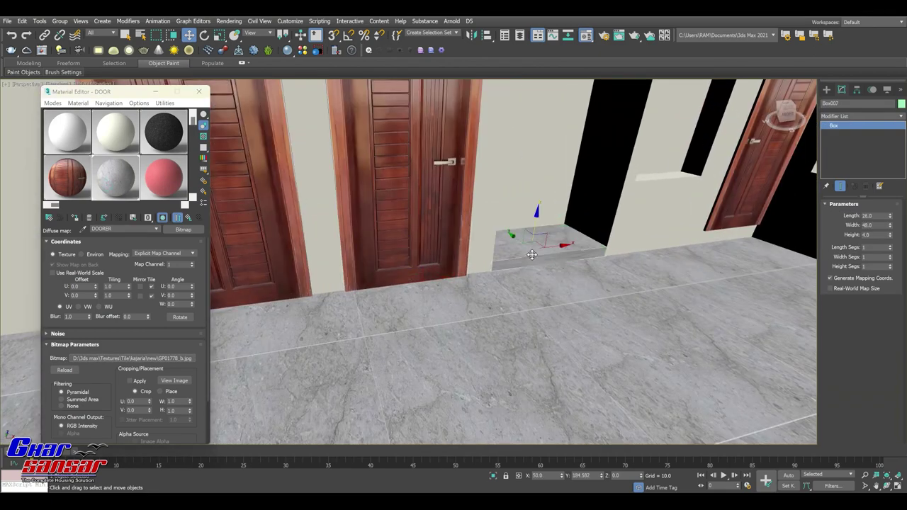
{"action": "middle_click_drag", "start_coordinate": [536, 268], "coordinate": [277, 151], "text": "alt"}
{"action": "left_click", "coordinate": [199, 91]}
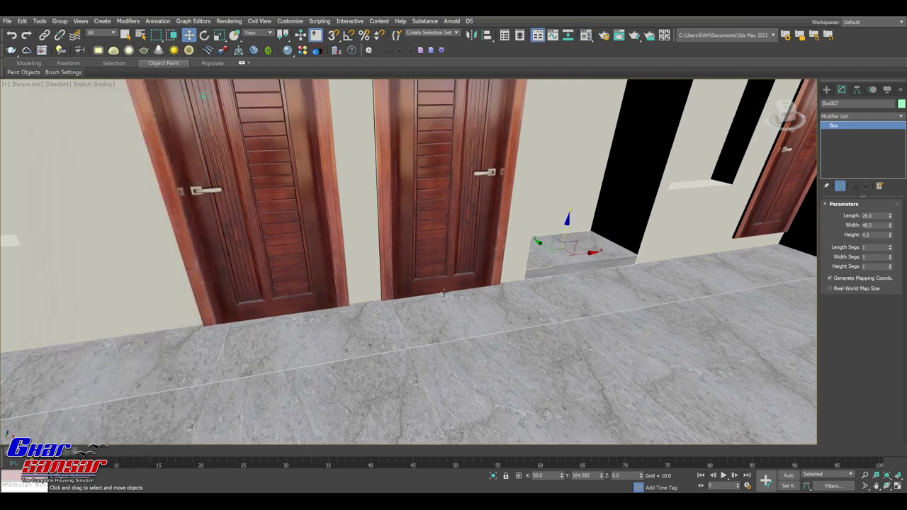
{"action": "middle_click_drag", "start_coordinate": [445, 283], "coordinate": [474, 256], "text": "alt"}
{"action": "scroll", "coordinate": [472, 258], "scroll_direction": "down", "scroll_amount": 4}
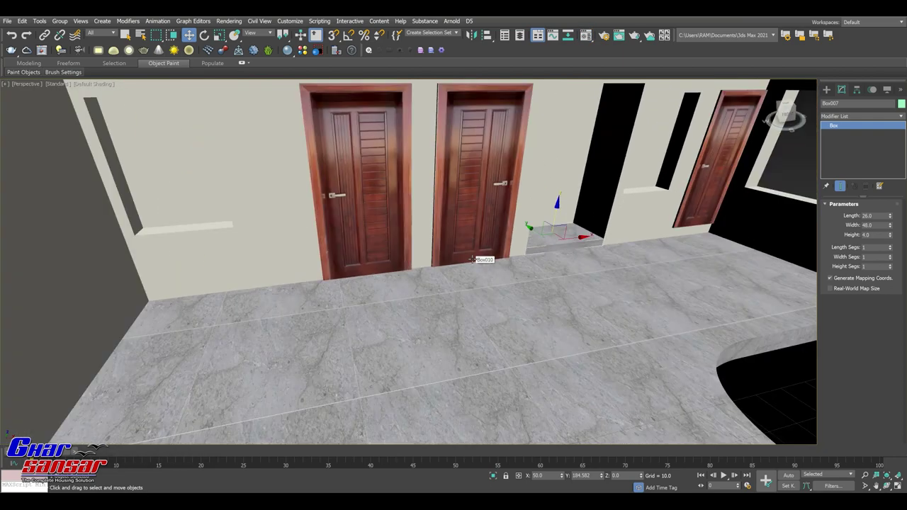
{"action": "left_click", "coordinate": [348, 256]}
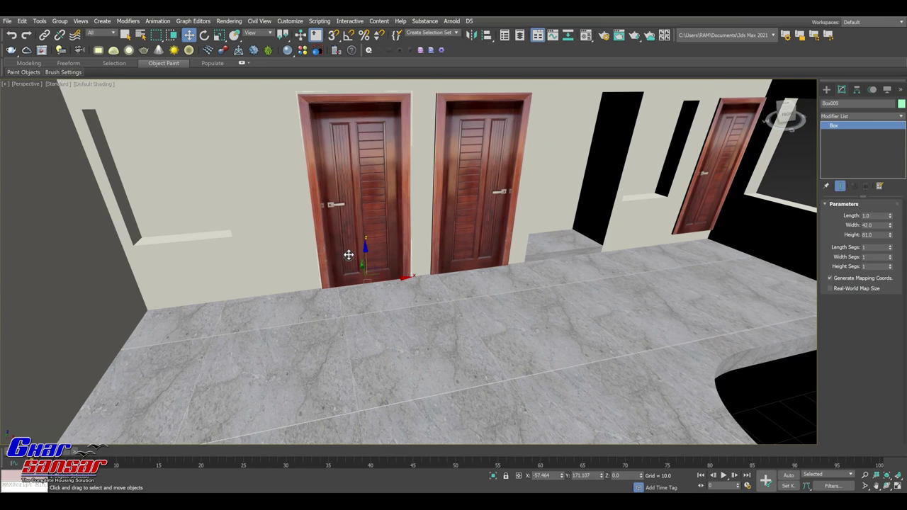
Step: Clone the door into a skirting strip with Height 4, Length 0.5, stretched along the wall
{"action": "key", "text": "ctrl+v"}
{"action": "left_click", "coordinate": [427, 287]}
{"action": "type", "text": "4"}
{"action": "key", "text": "Return"}
{"action": "key", "text": "shift+Tab"}
{"action": "key", "text": "shift+Tab"}
{"action": "type", "text": "0.5"}
{"action": "key", "text": "Return"}
{"action": "left_click_drag", "start_coordinate": [890, 225], "coordinate": [898, 155]}
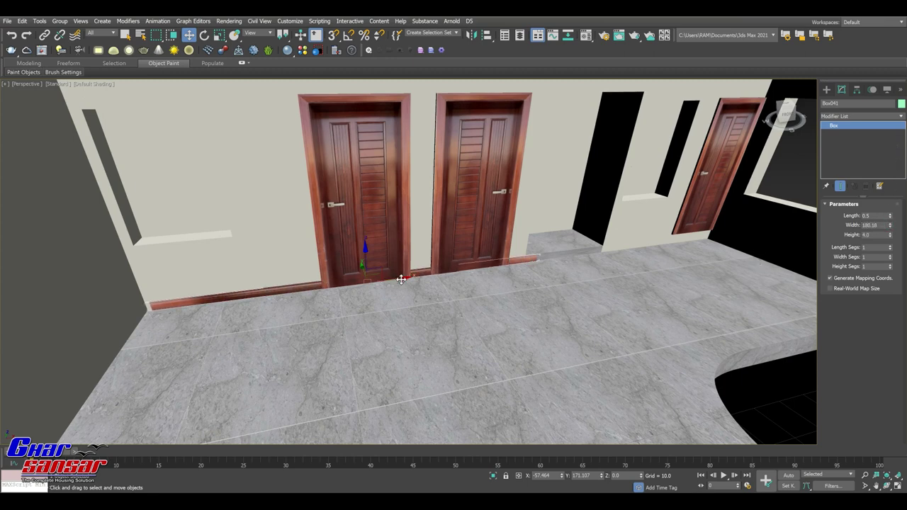
Step: Slide the skirting strip left along the wall base beneath the doors
{"action": "middle_click_drag", "start_coordinate": [395, 277], "coordinate": [526, 270], "text": "alt"}
{"action": "scroll", "coordinate": [496, 261], "scroll_direction": "up", "scroll_amount": 5}
{"action": "scroll", "coordinate": [496, 262], "scroll_direction": "up", "scroll_amount": 3}
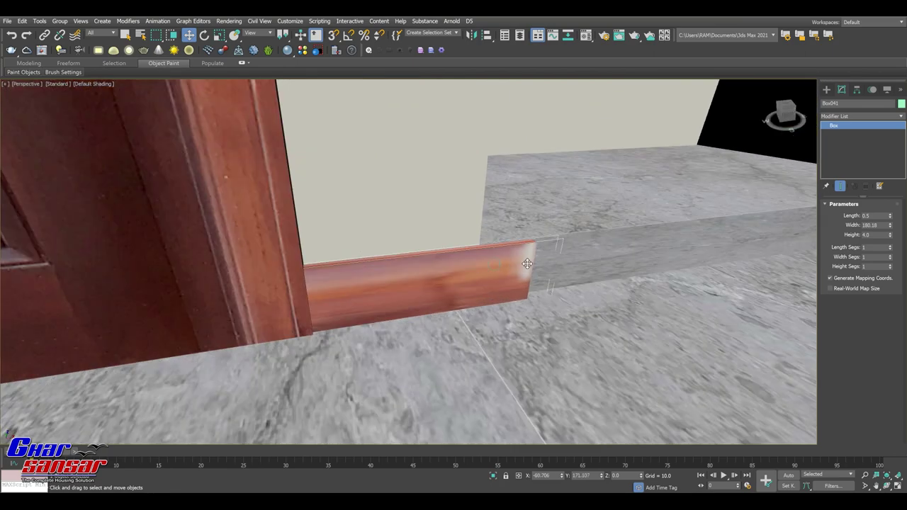
{"action": "scroll", "coordinate": [528, 263], "scroll_direction": "down", "scroll_amount": 5}
{"action": "scroll", "coordinate": [496, 284], "scroll_direction": "down", "scroll_amount": 4}
{"action": "scroll", "coordinate": [430, 310], "scroll_direction": "up", "scroll_amount": 4}
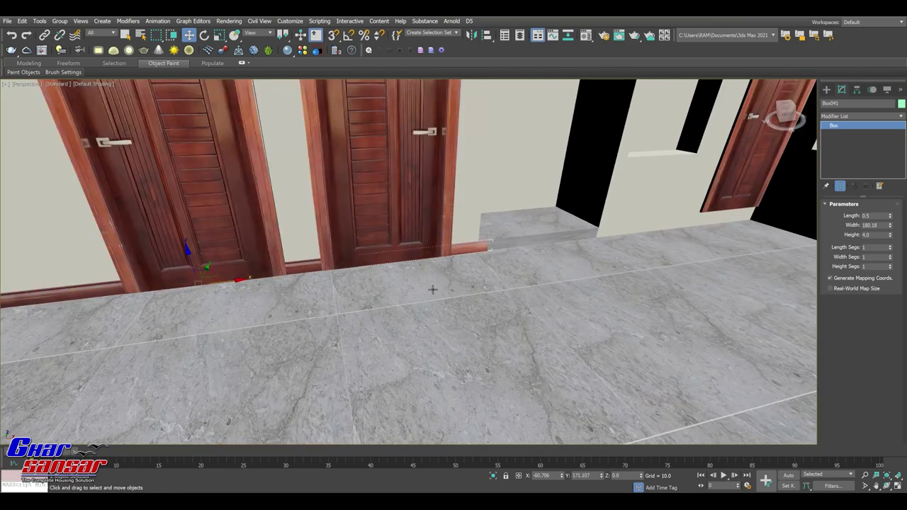
{"action": "middle_click_drag", "start_coordinate": [486, 289], "coordinate": [363, 304], "text": "alt"}
{"action": "left_click_drag", "start_coordinate": [354, 295], "coordinate": [345, 296]}
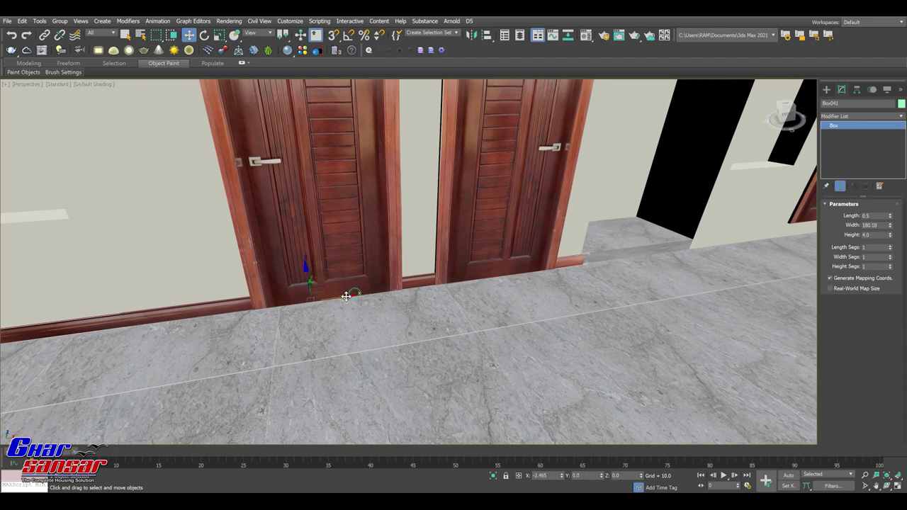
{"action": "left_click", "coordinate": [585, 37]}
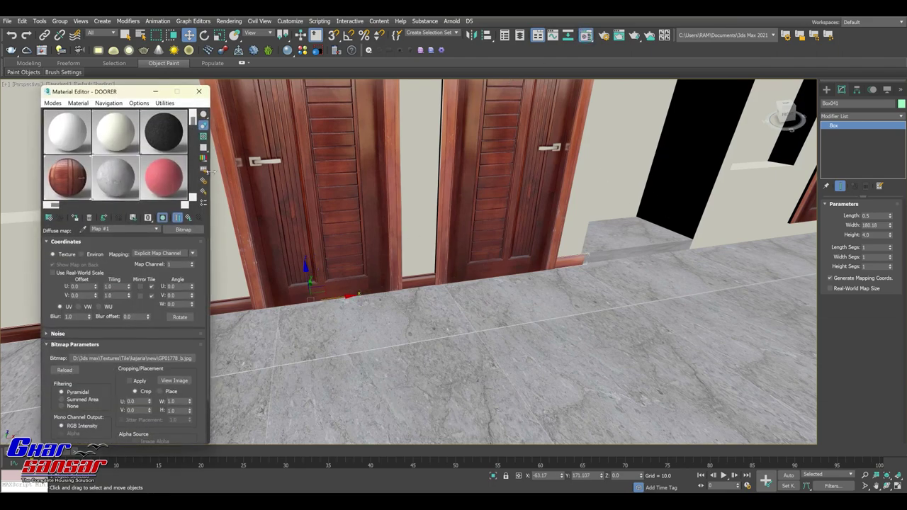
Step: Assign the grey marble material to the skirting strip and close the Material Editor
{"action": "left_click", "coordinate": [79, 219]}
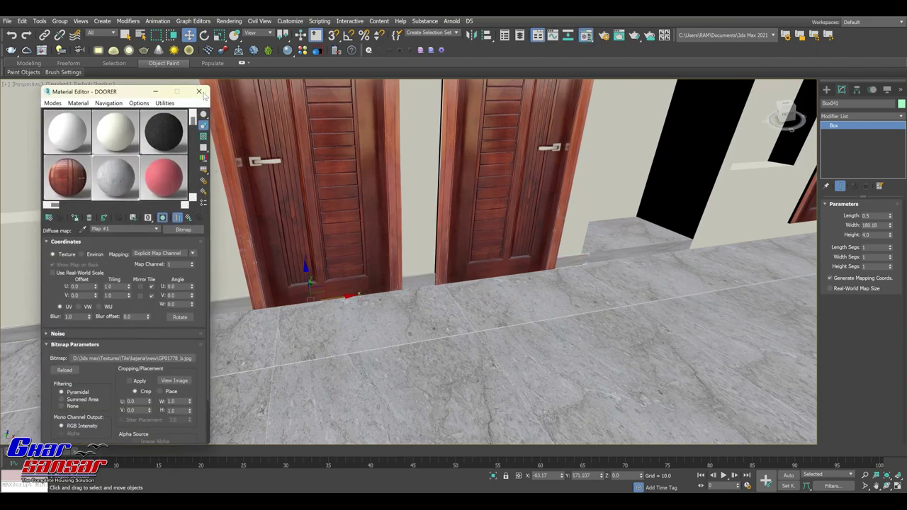
{"action": "left_click", "coordinate": [200, 92]}
{"action": "middle_click_drag", "start_coordinate": [319, 283], "coordinate": [368, 319], "text": "alt"}
{"action": "scroll", "coordinate": [414, 275], "scroll_direction": "up", "scroll_amount": 5}
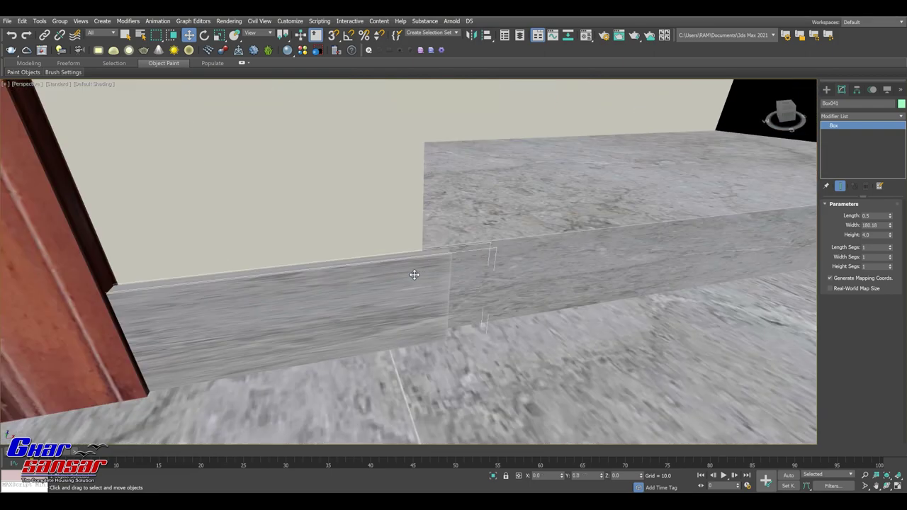
{"action": "scroll", "coordinate": [390, 269], "scroll_direction": "down", "scroll_amount": 4}
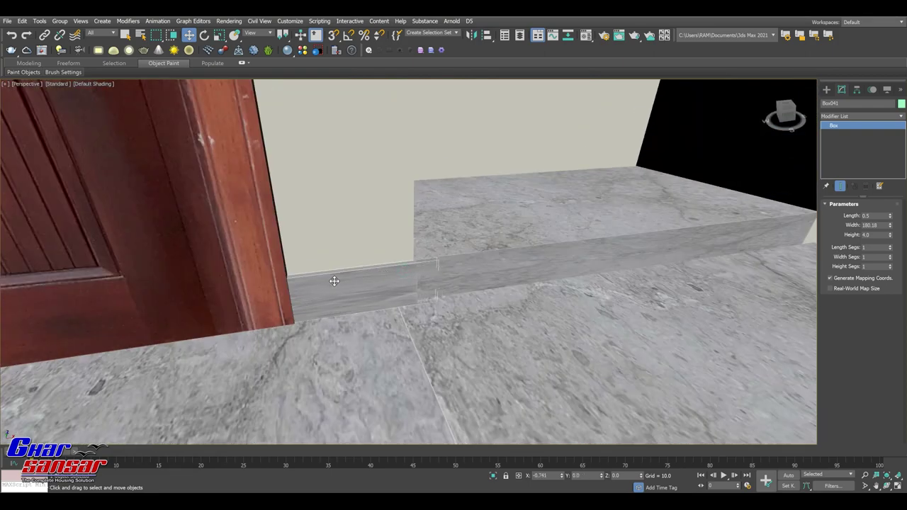
Step: Reposition the skirting, widen it to 311.711 and clone a Box042 copy forward
{"action": "left_click", "coordinate": [470, 266]}
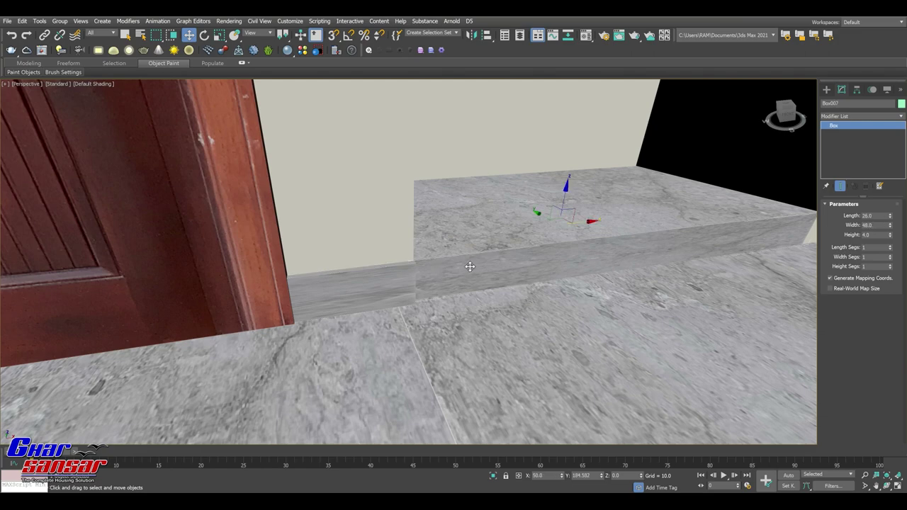
{"action": "middle_click_drag", "start_coordinate": [470, 265], "coordinate": [522, 274], "text": "alt"}
{"action": "left_click", "coordinate": [425, 280]}
{"action": "middle_click_drag", "start_coordinate": [436, 286], "coordinate": [376, 291], "text": "alt"}
{"action": "left_click_drag", "start_coordinate": [289, 306], "coordinate": [451, 294]}
{"action": "left_click_drag", "start_coordinate": [891, 226], "coordinate": [889, 205]}
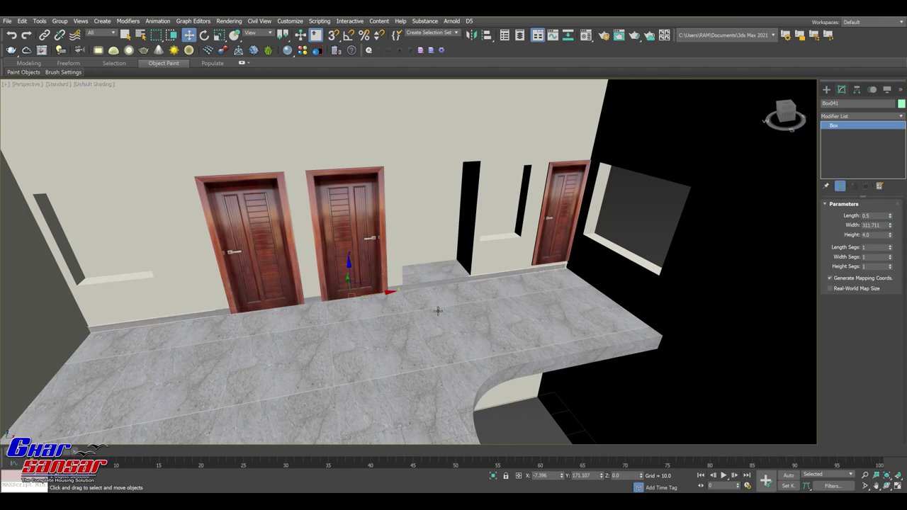
{"action": "left_click_drag", "start_coordinate": [389, 292], "coordinate": [409, 293]}
{"action": "scroll", "coordinate": [470, 285], "scroll_direction": "up", "scroll_amount": 2}
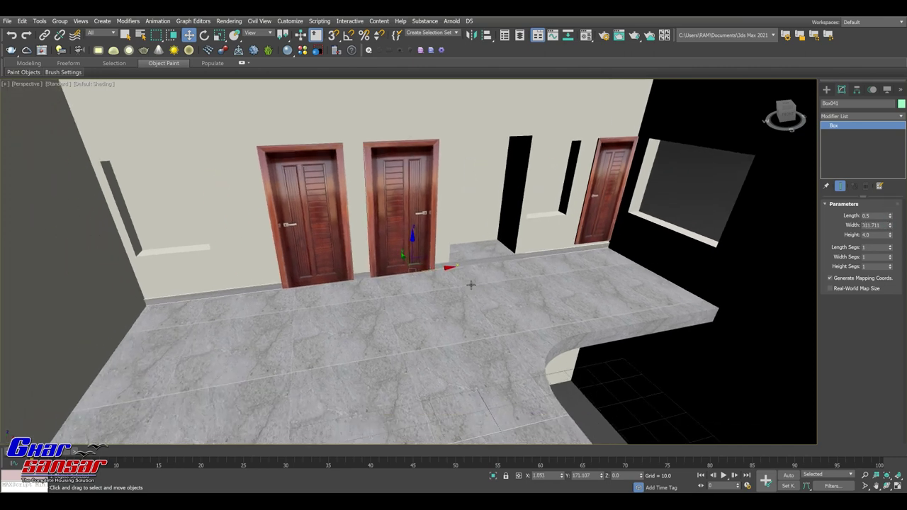
{"action": "left_click_drag", "start_coordinate": [403, 257], "coordinate": [425, 285], "text": "shift"}
Step: Create the skirting copy, rotate it 90 degrees and move it against the left wall
{"action": "left_click", "coordinate": [463, 296]}
{"action": "left_click", "coordinate": [207, 34]}
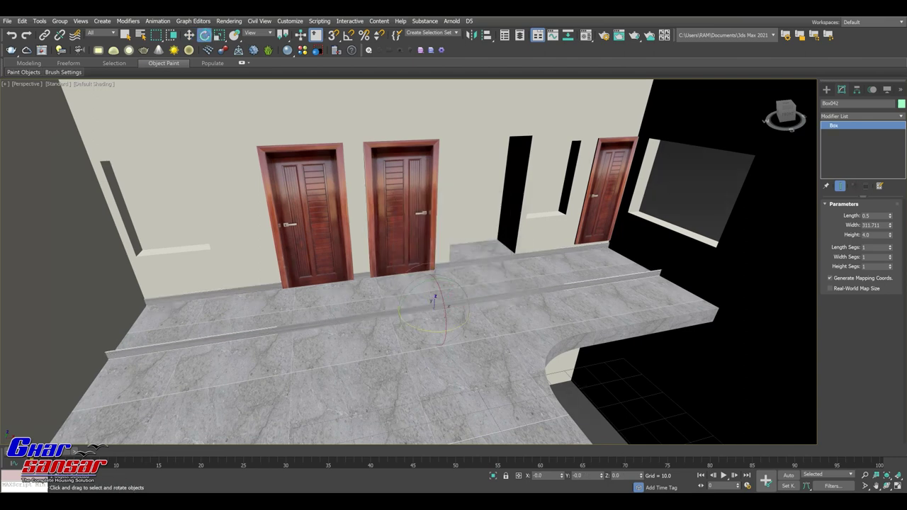
{"action": "type", "text": "90"}
{"action": "key", "text": "Return"}
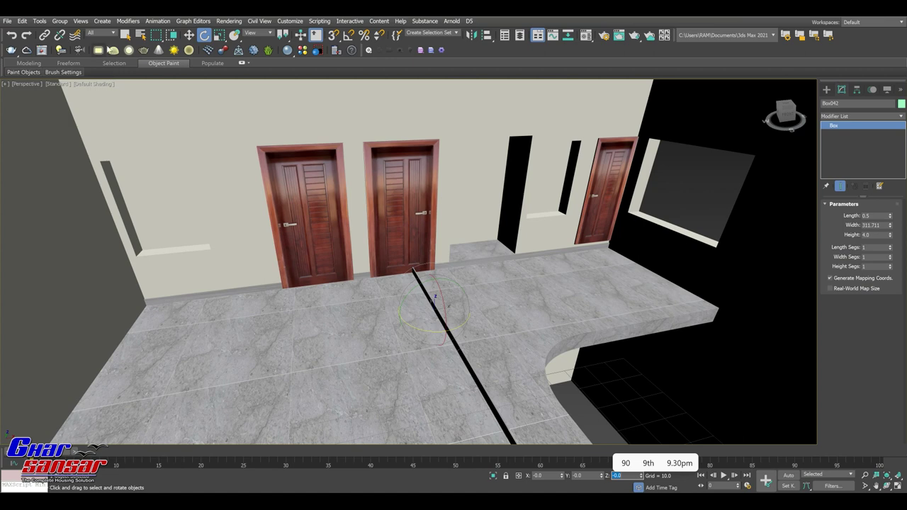
{"action": "left_click", "coordinate": [189, 34]}
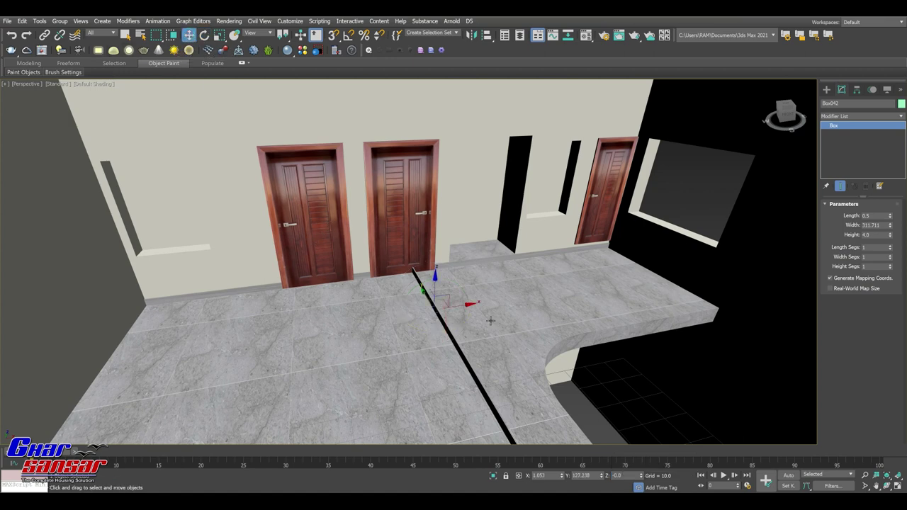
{"action": "left_click_drag", "start_coordinate": [464, 304], "coordinate": [124, 326]}
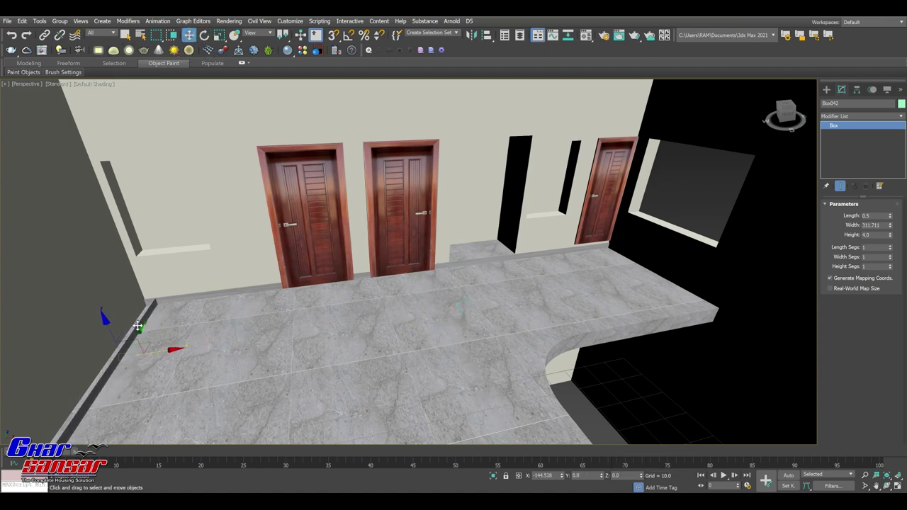
Step: Copy the floor's UVW Map modifier and paste it onto the skirting box Box042
{"action": "scroll", "coordinate": [124, 326], "scroll_direction": "up", "scroll_amount": 2}
{"action": "scroll", "coordinate": [190, 304], "scroll_direction": "up", "scroll_amount": 2}
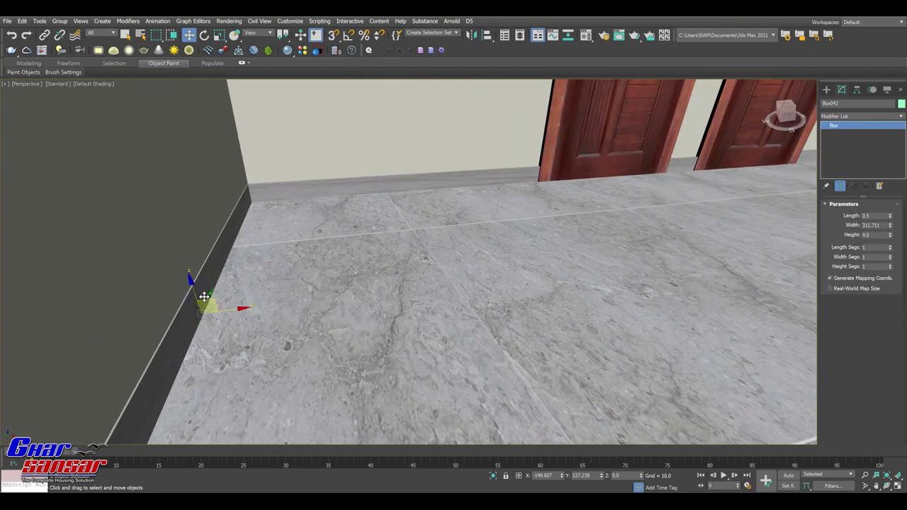
{"action": "scroll", "coordinate": [227, 304], "scroll_direction": "up", "scroll_amount": 2}
{"action": "scroll", "coordinate": [257, 314], "scroll_direction": "up", "scroll_amount": 1}
{"action": "scroll", "coordinate": [257, 314], "scroll_direction": "up", "scroll_amount": 2}
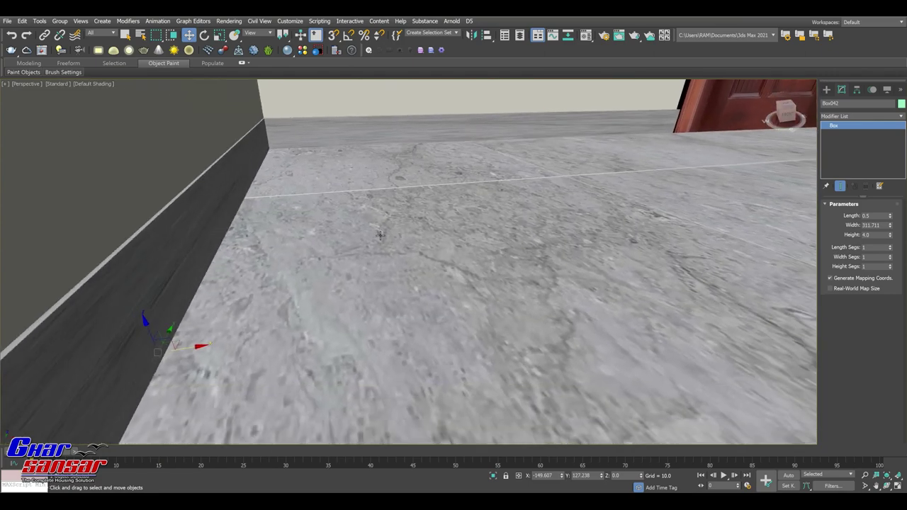
{"action": "left_click", "coordinate": [381, 236]}
{"action": "right_click", "coordinate": [848, 126]}
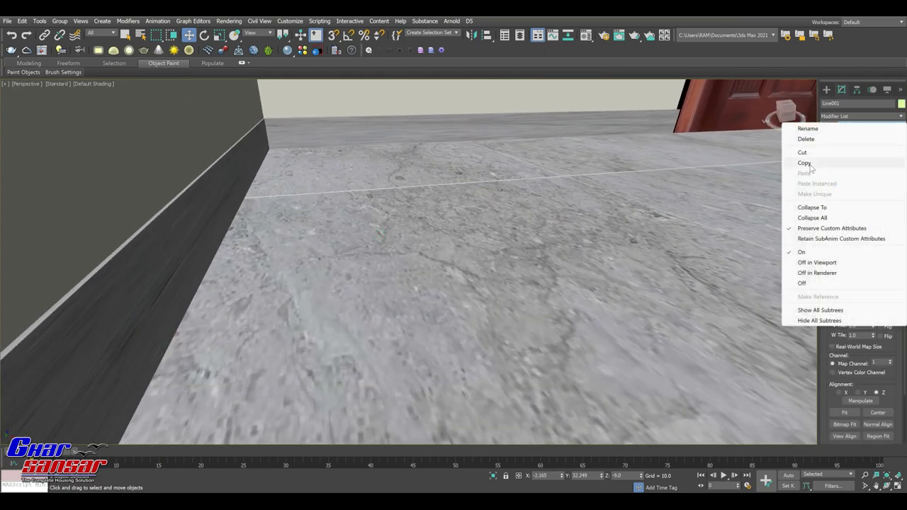
{"action": "left_click", "coordinate": [827, 165]}
{"action": "left_click", "coordinate": [209, 191]}
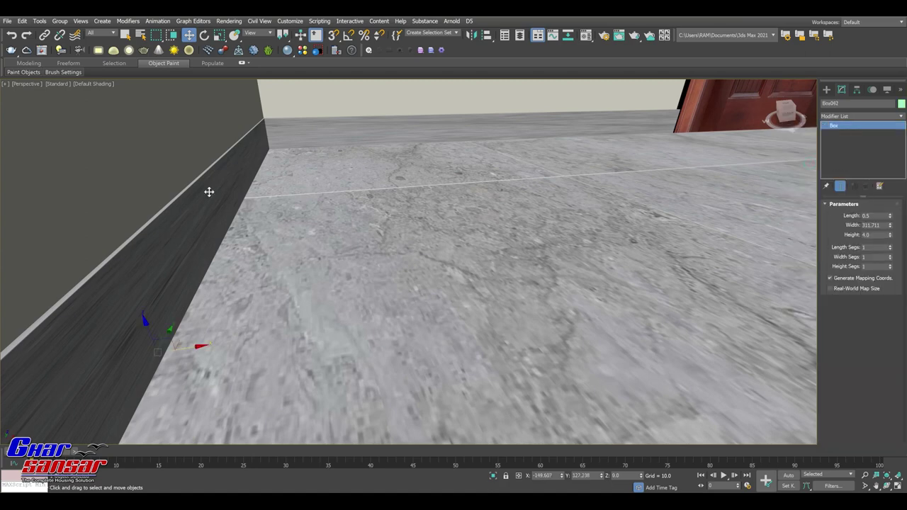
{"action": "right_click", "coordinate": [851, 129]}
{"action": "left_click", "coordinate": [847, 135]}
Step: Slide Box042 along the wall and widen it to 356.134 to reach the corner
{"action": "scroll", "coordinate": [435, 243], "scroll_direction": "down", "scroll_amount": 3}
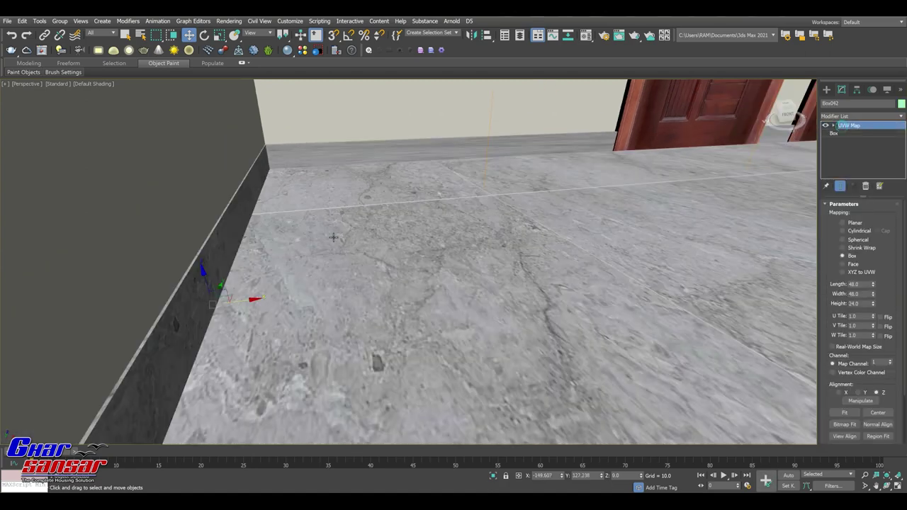
{"action": "mouse_move", "coordinate": [504, 214]}
{"action": "middle_mouse_down", "text": "alt"}
{"action": "mouse_move", "coordinate": [587, 182]}
{"action": "mouse_move", "coordinate": [496, 212]}
{"action": "mouse_move", "coordinate": [407, 260]}
{"action": "mouse_move", "coordinate": [618, 329]}
{"action": "mouse_move", "coordinate": [625, 283]}
{"action": "mouse_move", "coordinate": [426, 262]}
{"action": "mouse_move", "coordinate": [549, 282]}
{"action": "mouse_move", "coordinate": [494, 272]}
{"action": "middle_mouse_up", "text": "alt"}
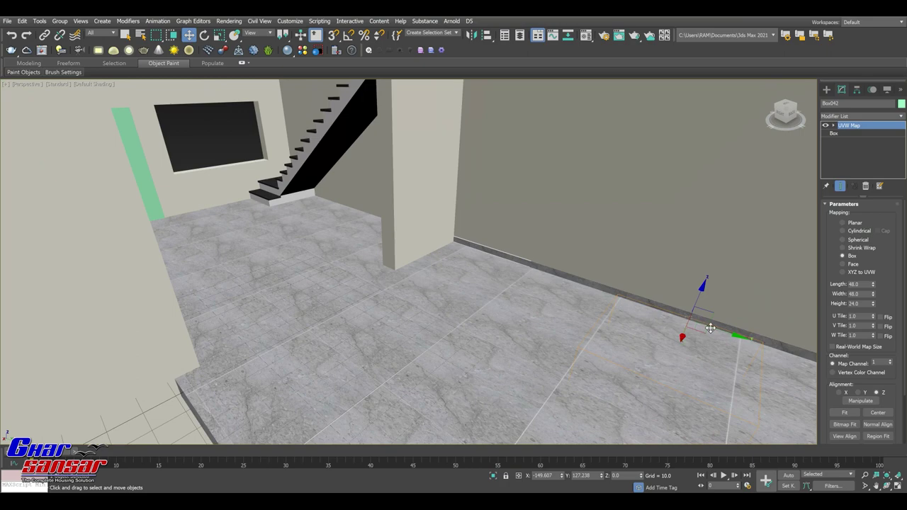
{"action": "mouse_move", "coordinate": [716, 328]}
{"action": "middle_mouse_down"}
{"action": "mouse_move", "coordinate": [454, 262]}
{"action": "mouse_move", "coordinate": [545, 311]}
{"action": "middle_mouse_up"}
{"action": "left_click_drag", "start_coordinate": [526, 282], "coordinate": [462, 260]}
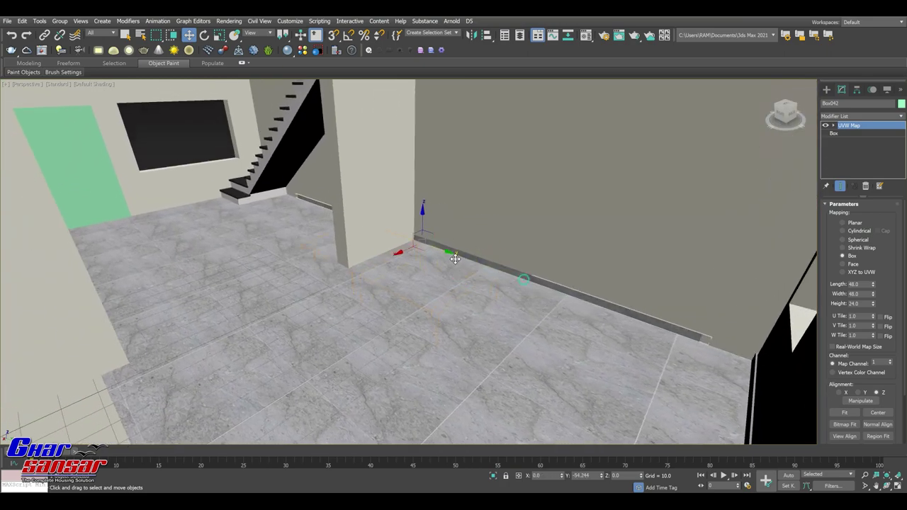
{"action": "left_click", "coordinate": [833, 133]}
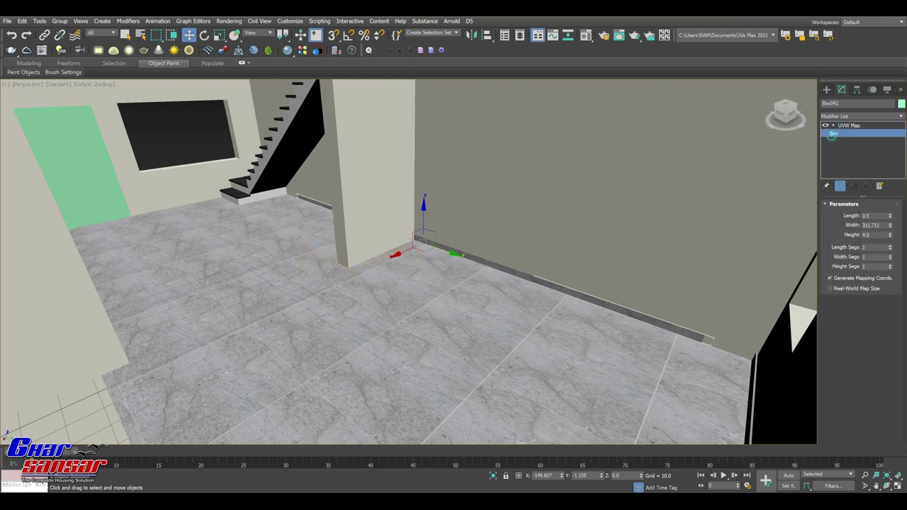
{"action": "left_click_drag", "start_coordinate": [890, 227], "coordinate": [889, 224]}
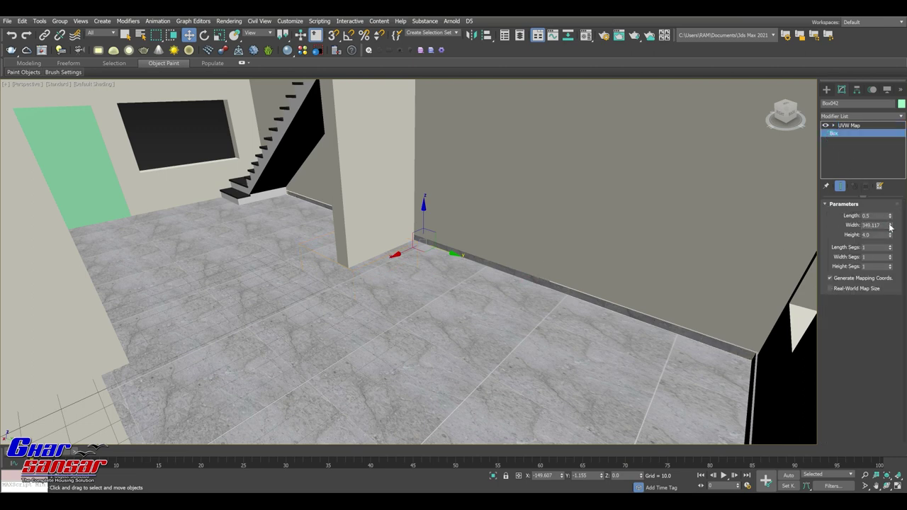
{"action": "scroll", "coordinate": [601, 263], "scroll_direction": "down", "scroll_amount": 3}
{"action": "scroll", "coordinate": [492, 300], "scroll_direction": "up", "scroll_amount": 3}
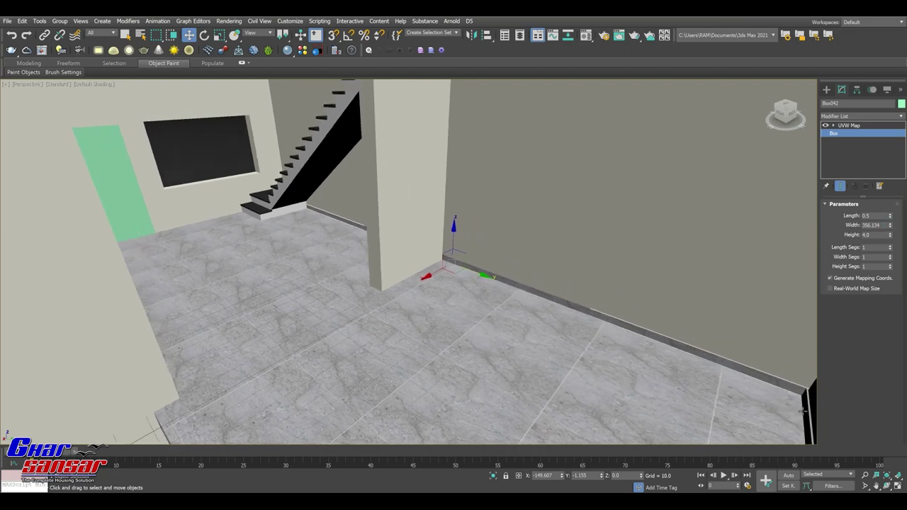
Step: Shift-clone the counter's rail box Box041 as Box043 and move the clone toward the far wall
{"action": "left_click", "coordinate": [801, 411]}
{"action": "middle_click_drag", "start_coordinate": [778, 411], "coordinate": [753, 328], "text": "alt"}
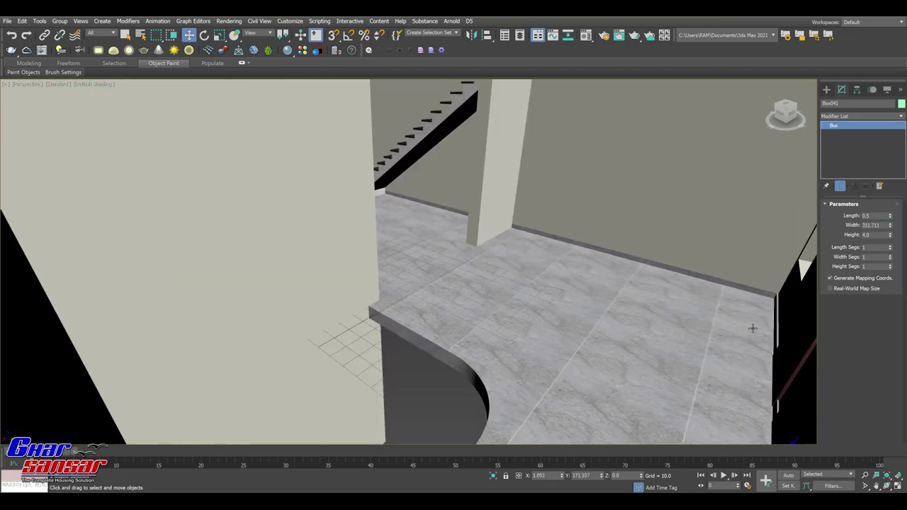
{"action": "middle_click_drag", "start_coordinate": [757, 389], "coordinate": [762, 393], "text": "alt"}
{"action": "left_click_drag", "start_coordinate": [771, 400], "coordinate": [538, 308], "text": "shift"}
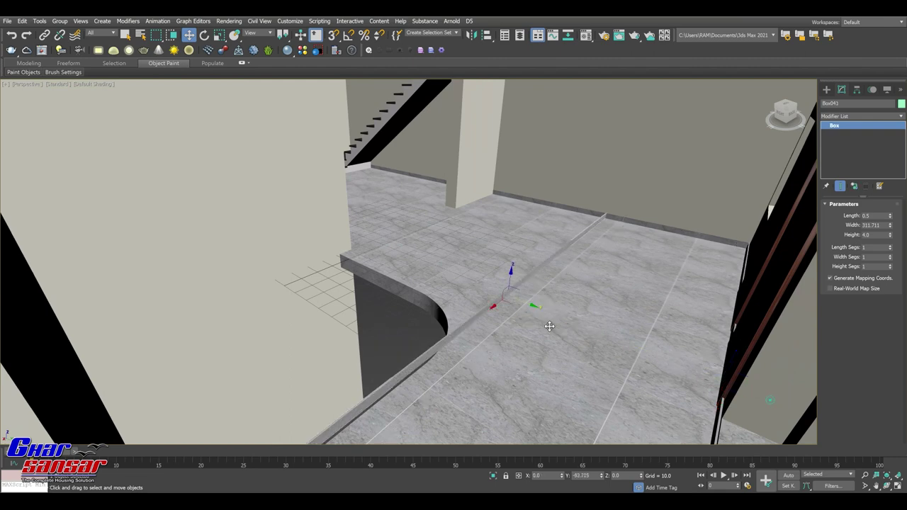
{"action": "left_click", "coordinate": [456, 292]}
{"action": "mouse_move", "coordinate": [456, 292]}
{"action": "middle_mouse_down", "text": "alt"}
{"action": "mouse_move", "coordinate": [490, 331]}
{"action": "mouse_move", "coordinate": [427, 352]}
{"action": "middle_mouse_up", "text": "alt"}
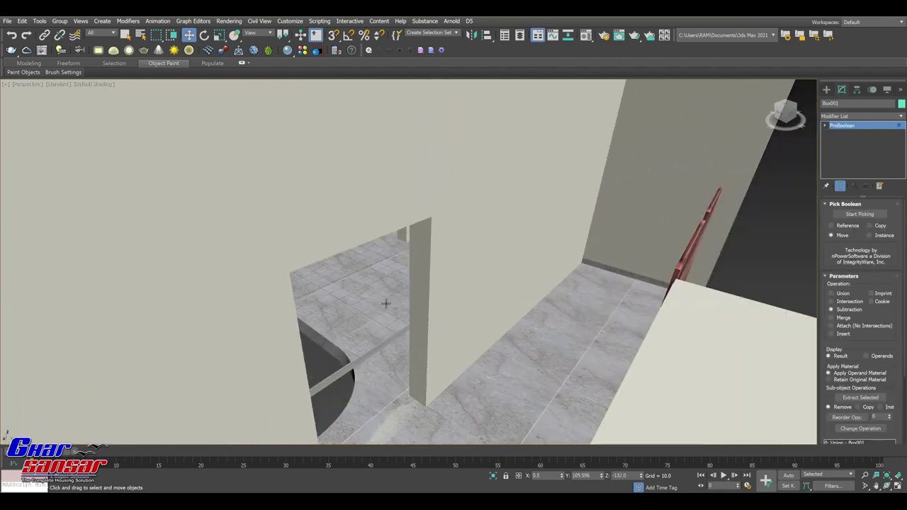
{"action": "middle_click_drag", "start_coordinate": [395, 302], "coordinate": [425, 383], "text": "alt"}
{"action": "left_click", "coordinate": [406, 334]}
{"action": "left_click_drag", "start_coordinate": [425, 385], "coordinate": [218, 246]}
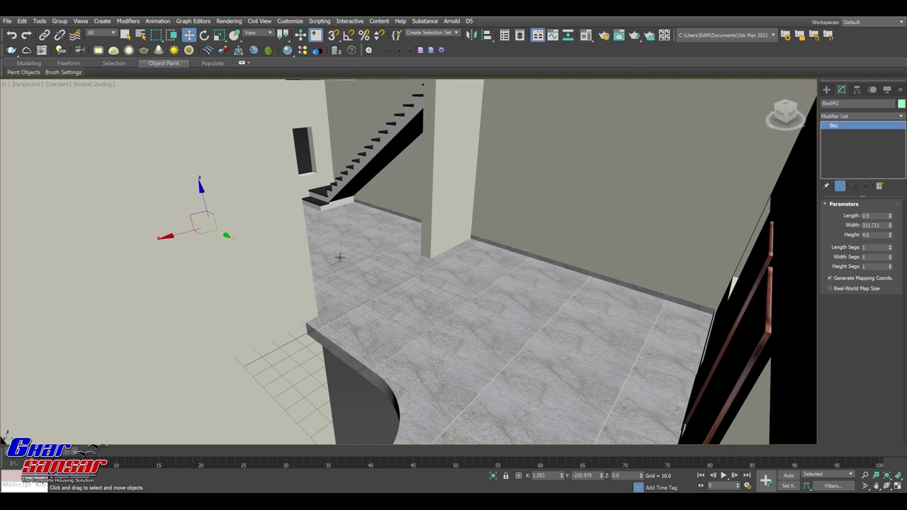
Step: Frame Box043 and nudge it into place at the wall base
{"action": "key", "text": "z"}
{"action": "mouse_move", "coordinate": [337, 173]}
{"action": "middle_mouse_down", "text": "alt"}
{"action": "mouse_move", "coordinate": [345, 236]}
{"action": "mouse_move", "coordinate": [390, 271]}
{"action": "middle_mouse_up", "text": "alt"}
{"action": "middle_click_drag", "start_coordinate": [392, 401], "coordinate": [392, 401], "text": "alt"}
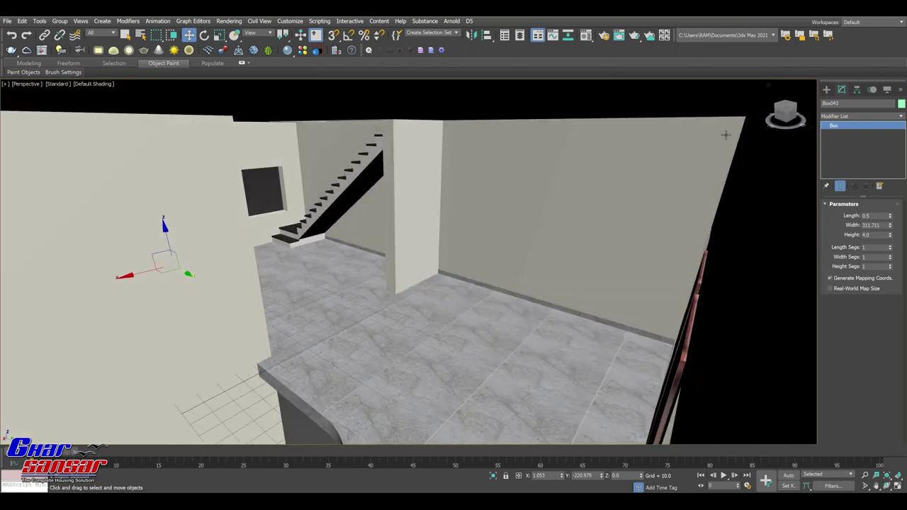
{"action": "scroll", "coordinate": [371, 246], "scroll_direction": "up", "scroll_amount": 3}
{"action": "scroll", "coordinate": [371, 246], "scroll_direction": "up", "scroll_amount": 2}
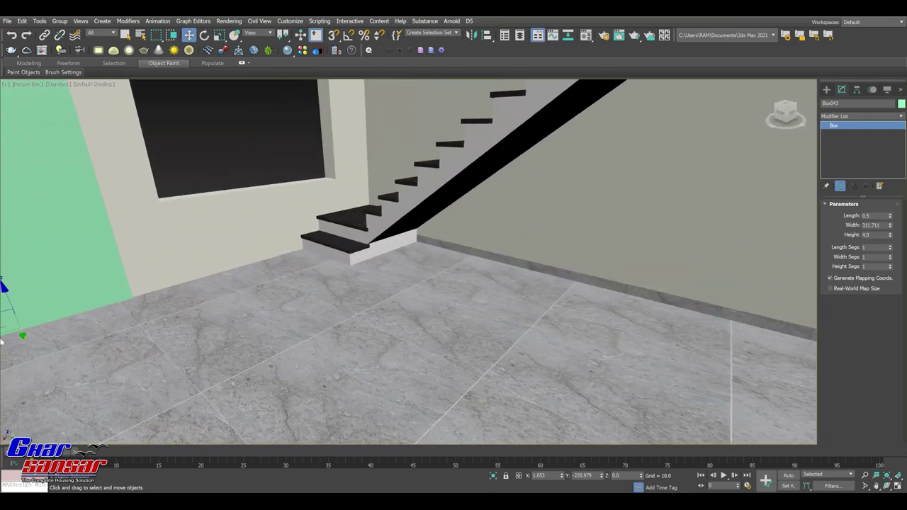
{"action": "left_click_drag", "start_coordinate": [21, 334], "coordinate": [27, 340]}
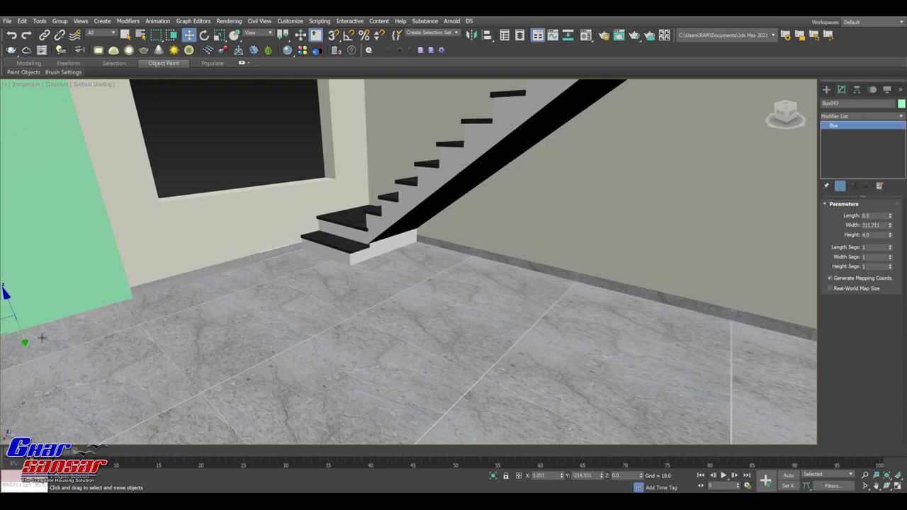
Step: Add a UVW Map modifier to the new skirting piece from the Modifier List
{"action": "scroll", "coordinate": [151, 300], "scroll_direction": "up", "scroll_amount": 1}
{"action": "scroll", "coordinate": [162, 293], "scroll_direction": "up", "scroll_amount": 3}
{"action": "scroll", "coordinate": [192, 331], "scroll_direction": "up", "scroll_amount": 1}
{"action": "scroll", "coordinate": [187, 333], "scroll_direction": "up", "scroll_amount": 3}
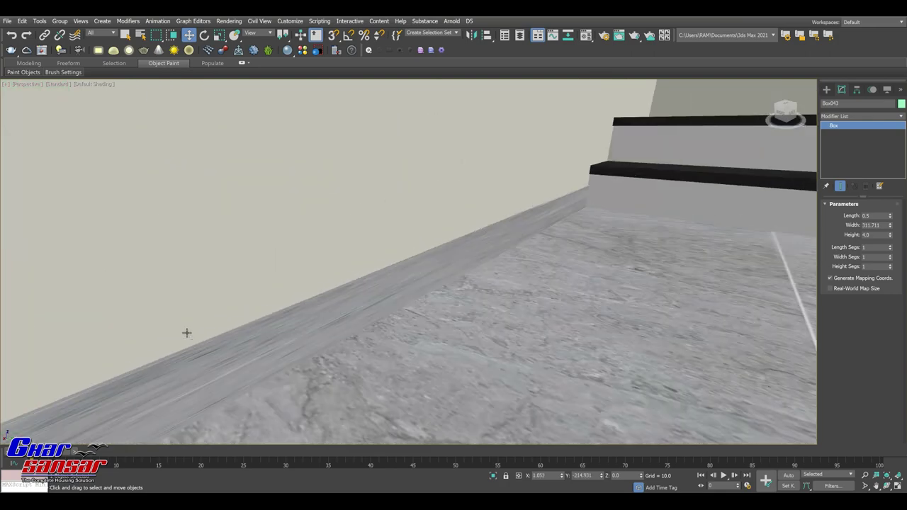
{"action": "left_click", "coordinate": [861, 116]}
{"action": "left_click", "coordinate": [834, 125]}
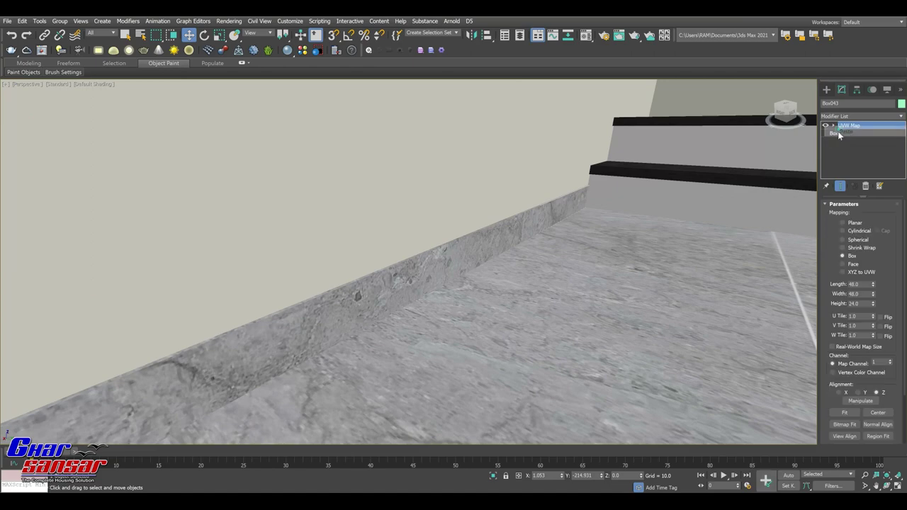
{"action": "scroll", "coordinate": [558, 269], "scroll_direction": "down", "scroll_amount": 1}
{"action": "scroll", "coordinate": [616, 284], "scroll_direction": "down", "scroll_amount": 3}
{"action": "scroll", "coordinate": [569, 260], "scroll_direction": "down", "scroll_amount": 2}
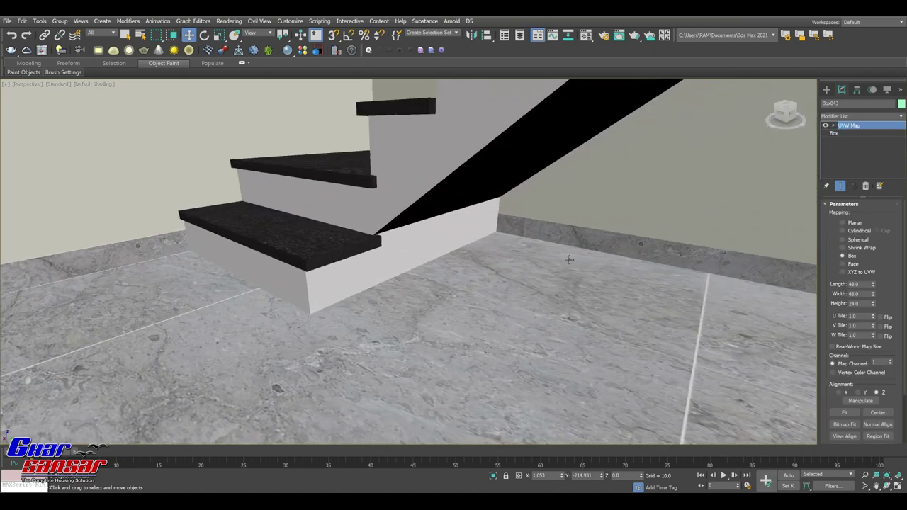
{"action": "scroll", "coordinate": [627, 294], "scroll_direction": "up", "scroll_amount": 2}
Step: Reselect the new skirting piece by the stairs and slide it left along the wall
{"action": "mouse_move", "coordinate": [405, 260]}
{"action": "middle_mouse_down", "text": "alt"}
{"action": "mouse_move", "coordinate": [287, 248]}
{"action": "mouse_move", "coordinate": [389, 246]}
{"action": "middle_mouse_up", "text": "alt"}
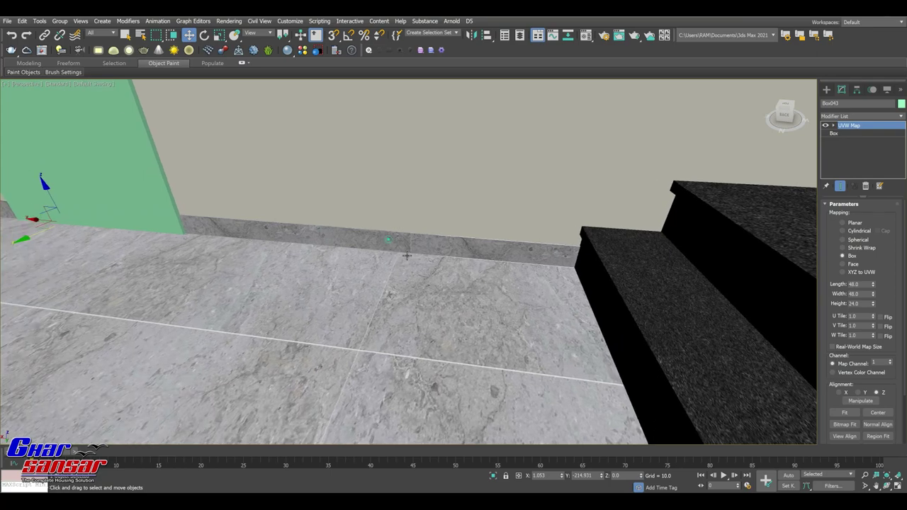
{"action": "scroll", "coordinate": [403, 256], "scroll_direction": "up", "scroll_amount": 3}
{"action": "left_click", "coordinate": [403, 235]}
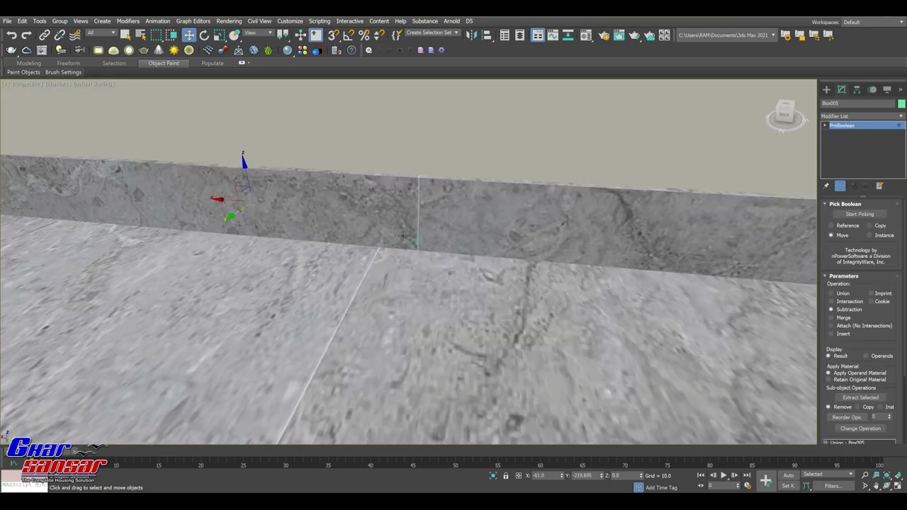
{"action": "left_click", "coordinate": [404, 241]}
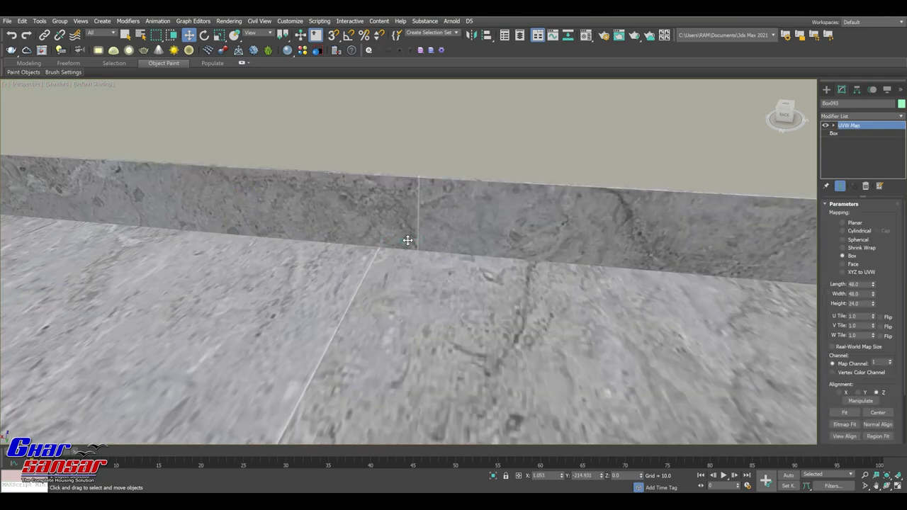
{"action": "scroll", "coordinate": [407, 240], "scroll_direction": "down", "scroll_amount": 3}
{"action": "middle_click_drag", "start_coordinate": [408, 241], "coordinate": [523, 243]}
{"action": "left_click", "coordinate": [482, 247]}
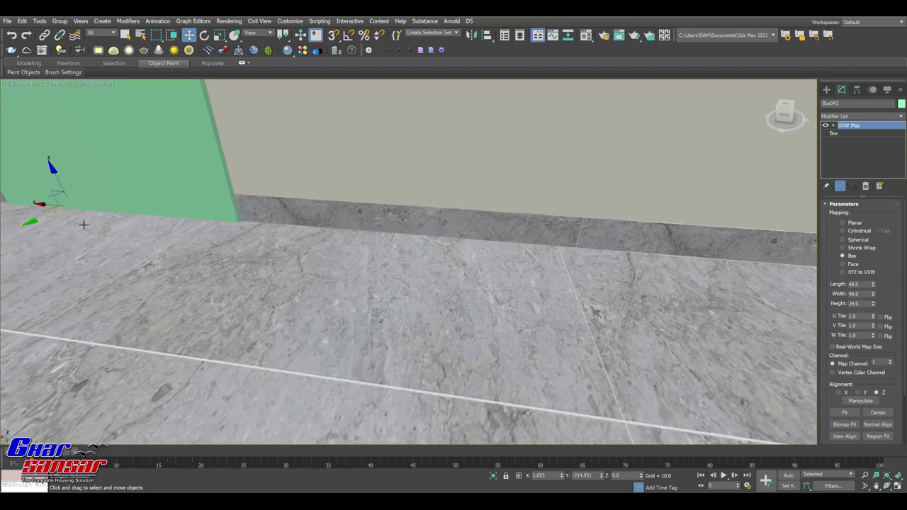
{"action": "left_click_drag", "start_coordinate": [43, 206], "coordinate": [31, 204]}
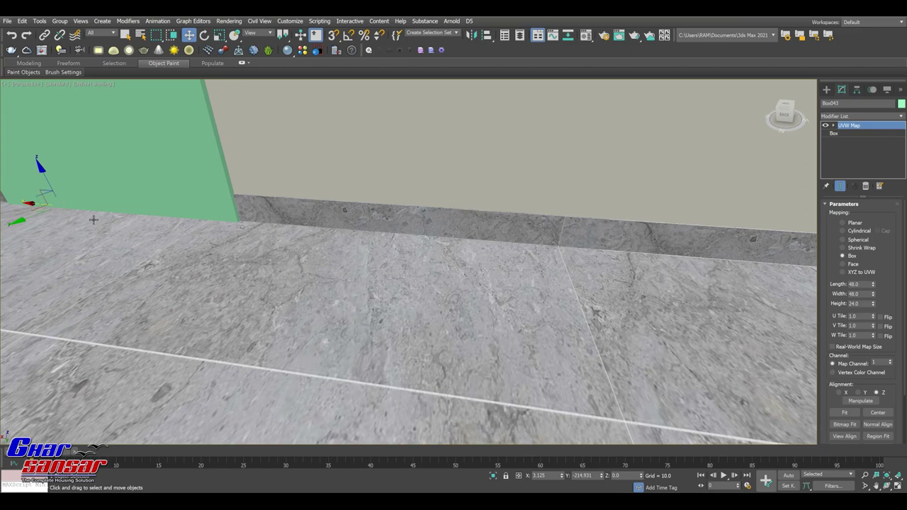
Step: Shift-clone the skirting as Box044 along the back wall
{"action": "middle_click_drag", "start_coordinate": [30, 204], "coordinate": [302, 232], "text": "alt"}
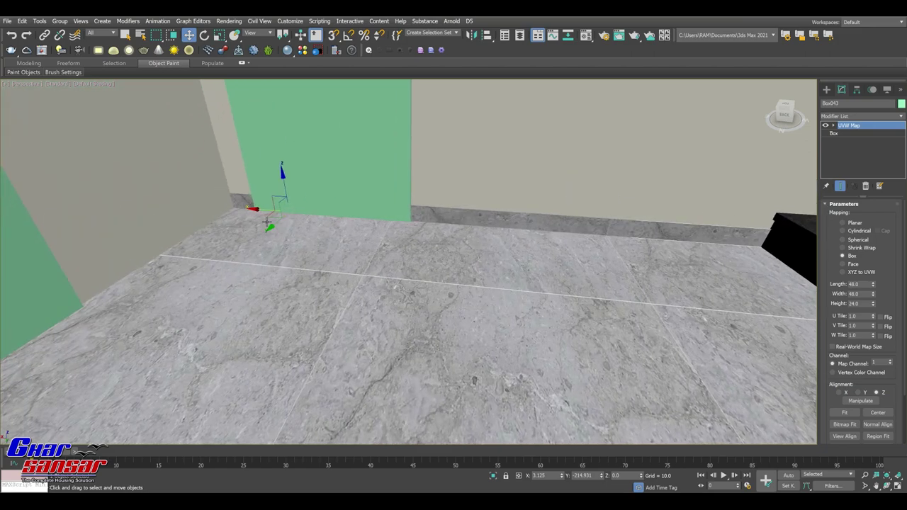
{"action": "left_click_drag", "start_coordinate": [271, 225], "coordinate": [264, 234], "text": "shift"}
{"action": "left_click", "coordinate": [442, 289]}
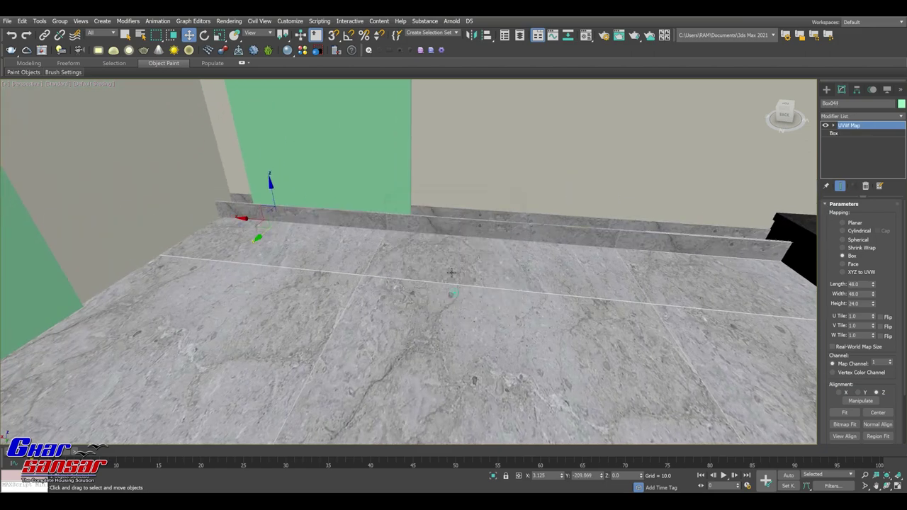
Step: Rotate the copied skirting 90 degrees and align it along the left wall's base
{"action": "left_click", "coordinate": [204, 35]}
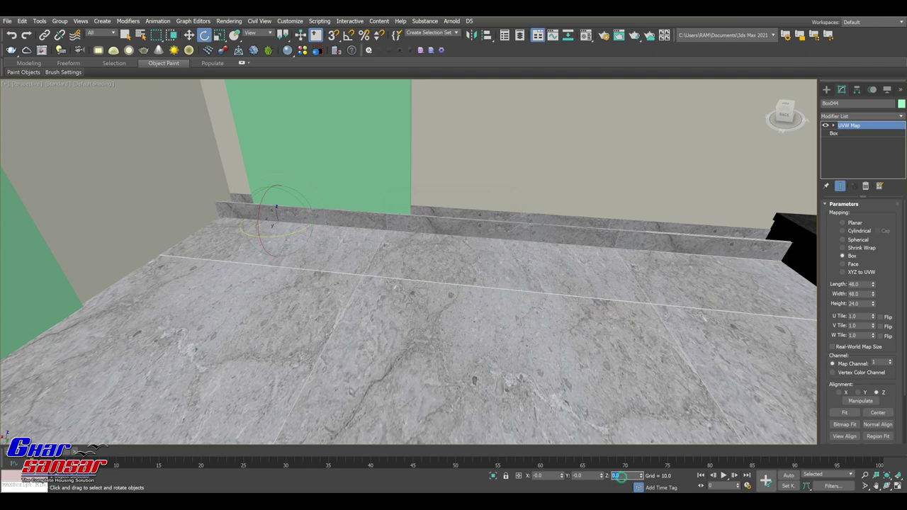
{"action": "type", "text": "90"}
{"action": "key", "text": "Return"}
{"action": "left_click", "coordinate": [190, 35]}
{"action": "middle_click_drag", "start_coordinate": [295, 253], "coordinate": [324, 253], "text": "alt"}
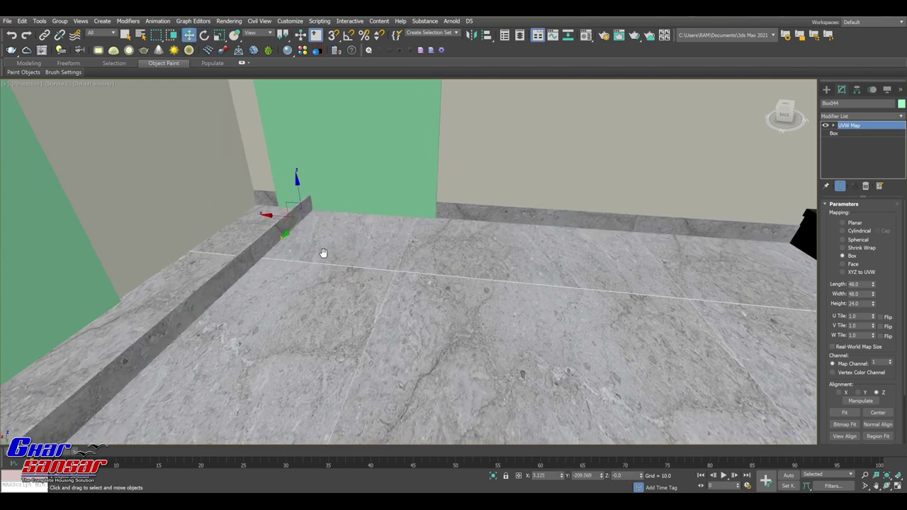
{"action": "left_click_drag", "start_coordinate": [269, 213], "coordinate": [208, 207]}
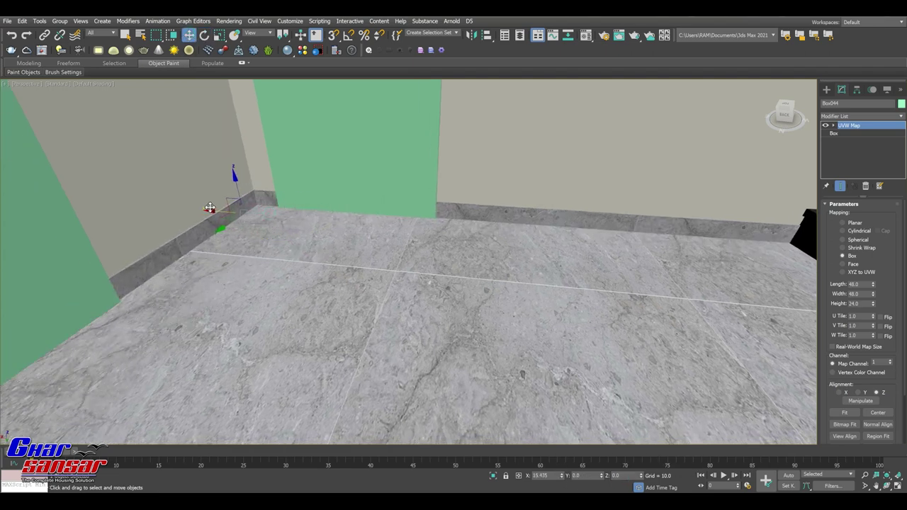
{"action": "left_click_drag", "start_coordinate": [209, 208], "coordinate": [210, 210]}
{"action": "left_click_drag", "start_coordinate": [221, 226], "coordinate": [226, 222]}
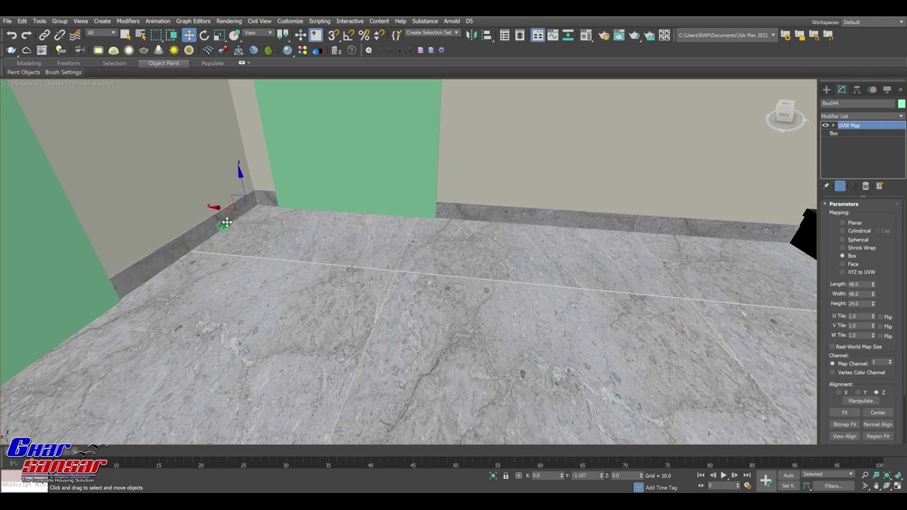
{"action": "mouse_move", "coordinate": [345, 207]}
{"action": "middle_mouse_down", "text": "alt"}
{"action": "mouse_move", "coordinate": [359, 213]}
{"action": "mouse_move", "coordinate": [399, 156]}
{"action": "mouse_move", "coordinate": [399, 166]}
{"action": "middle_mouse_up", "text": "alt"}
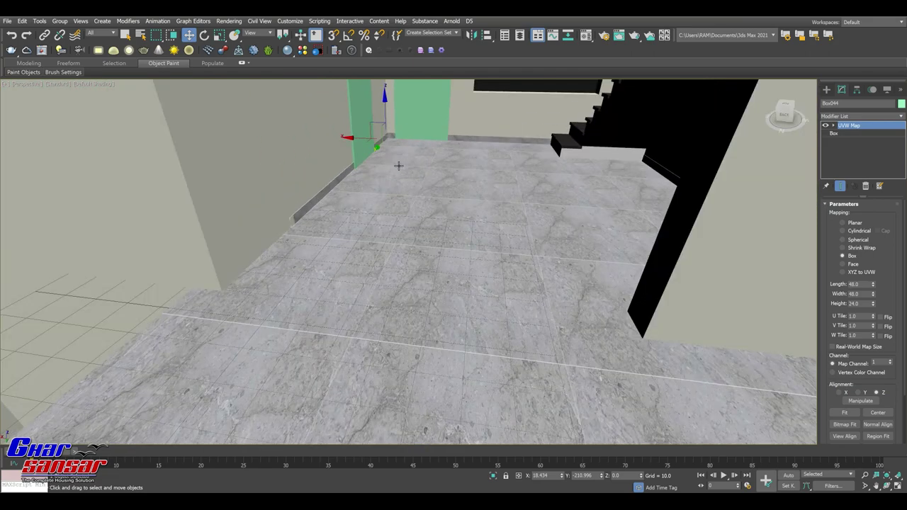
{"action": "mouse_move", "coordinate": [753, 108]}
{"action": "middle_mouse_down", "text": "alt"}
{"action": "mouse_move", "coordinate": [729, 130]}
{"action": "mouse_move", "coordinate": [432, 229]}
{"action": "mouse_move", "coordinate": [447, 229]}
{"action": "middle_mouse_up", "text": "alt"}
{"action": "left_click_drag", "start_coordinate": [483, 153], "coordinate": [458, 170]}
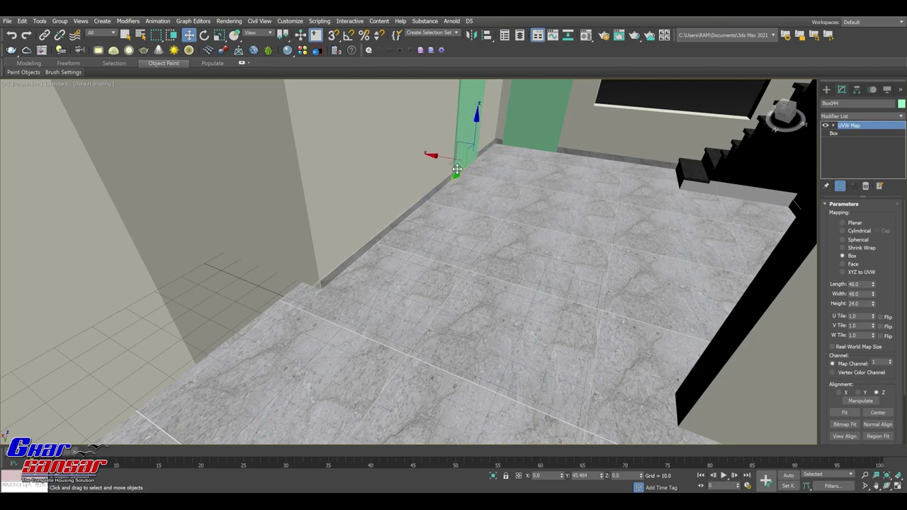
{"action": "middle_click_drag", "start_coordinate": [458, 170], "coordinate": [469, 220], "text": "alt"}
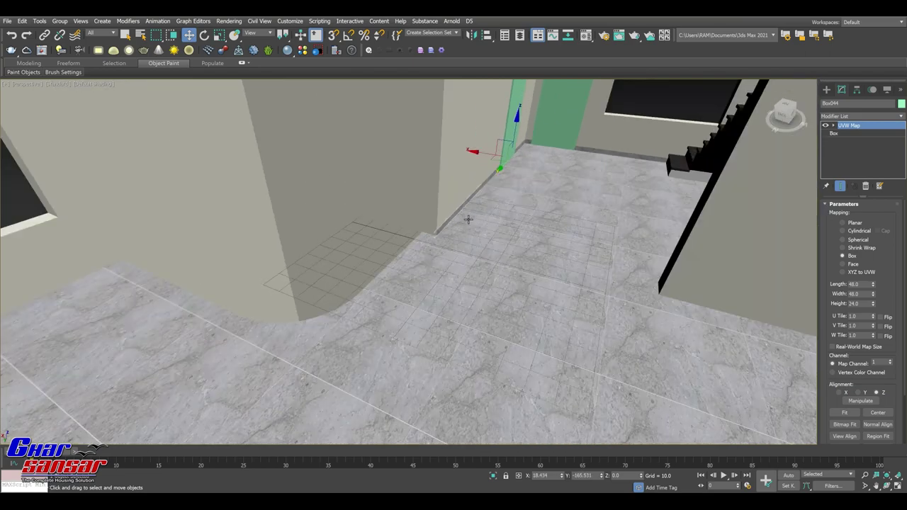
Step: Shift-clone the skirting strip as Box045 and move it onto the left wall
{"action": "left_click_drag", "start_coordinate": [501, 172], "coordinate": [390, 298], "text": "shift"}
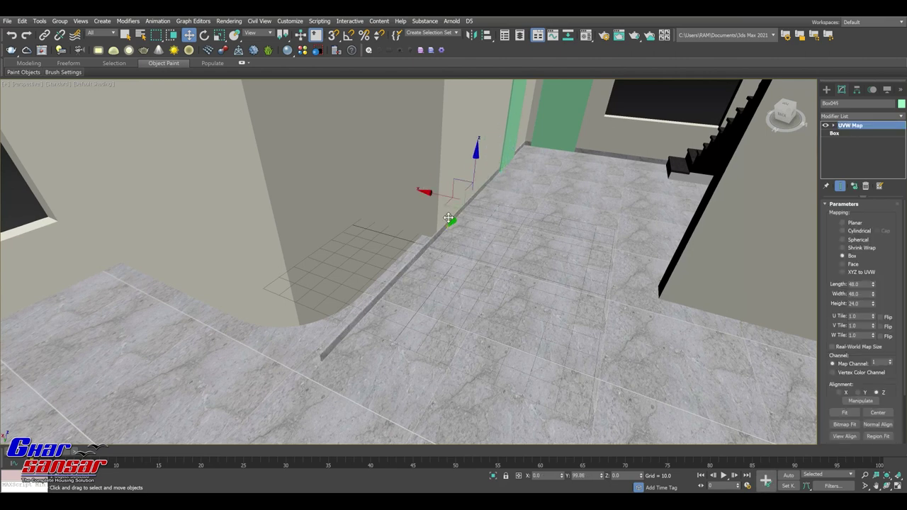
{"action": "left_click", "coordinate": [455, 292]}
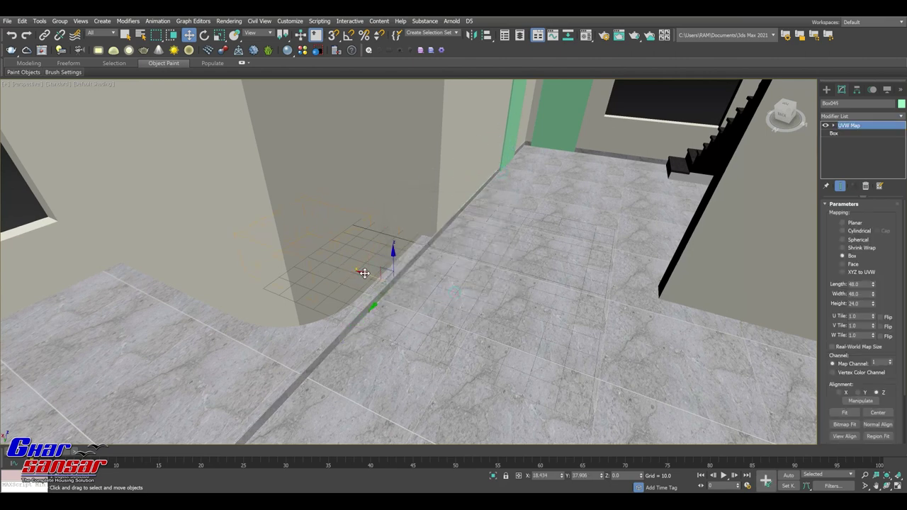
{"action": "left_click_drag", "start_coordinate": [364, 273], "coordinate": [179, 209]}
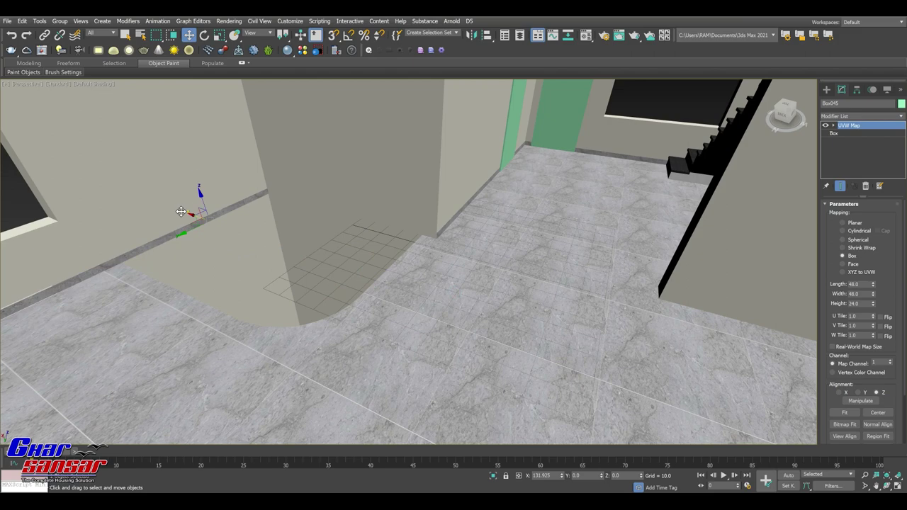
{"action": "middle_click_drag", "start_coordinate": [179, 212], "coordinate": [247, 220]}
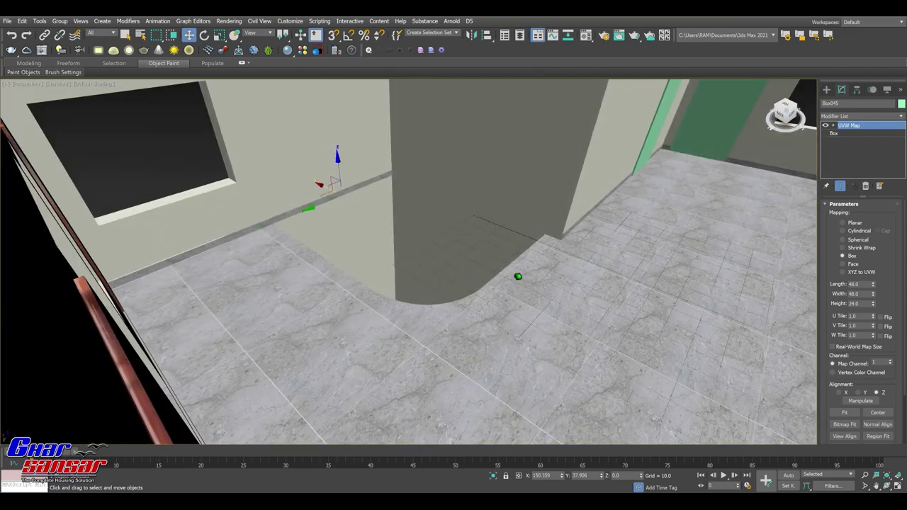
{"action": "scroll", "coordinate": [348, 218], "scroll_direction": "down", "scroll_amount": 5}
{"action": "middle_click_drag", "start_coordinate": [340, 213], "coordinate": [348, 219], "text": "alt"}
{"action": "scroll", "coordinate": [348, 218], "scroll_direction": "up", "scroll_amount": 3}
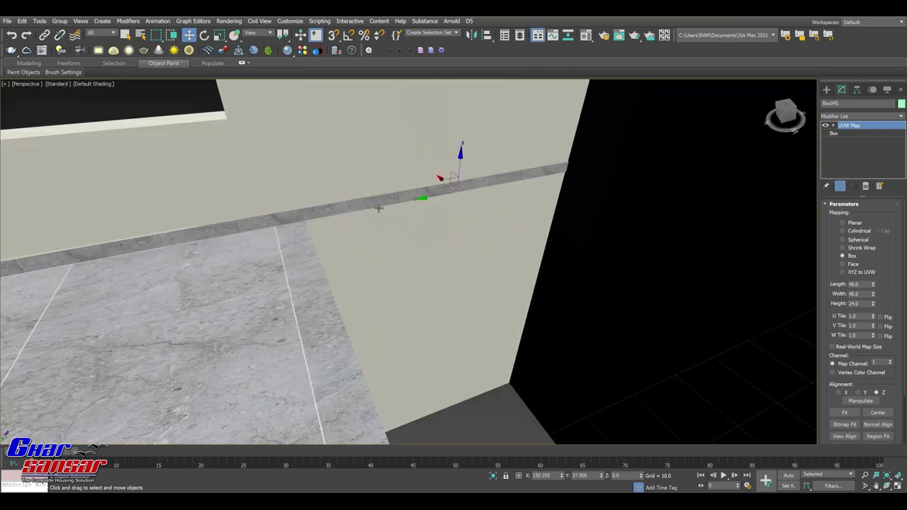
{"action": "middle_click_drag", "start_coordinate": [424, 198], "coordinate": [263, 241]}
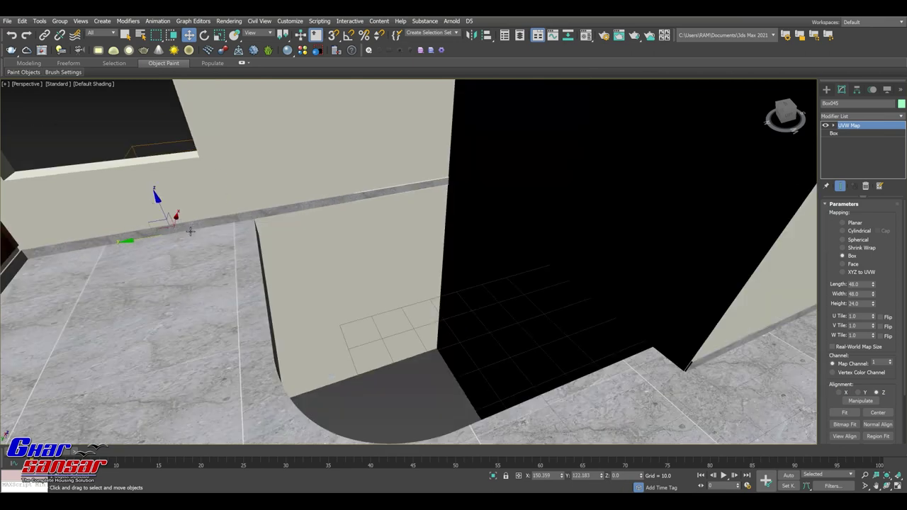
Step: Shorten Box045 to width 50.396 and slide it toward the door
{"action": "left_click", "coordinate": [834, 133]}
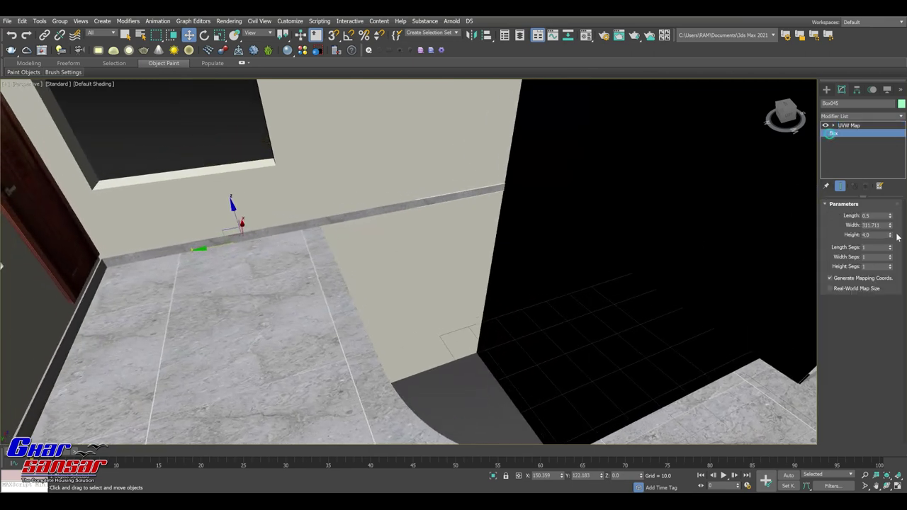
{"action": "left_click_drag", "start_coordinate": [891, 230], "coordinate": [889, 243]}
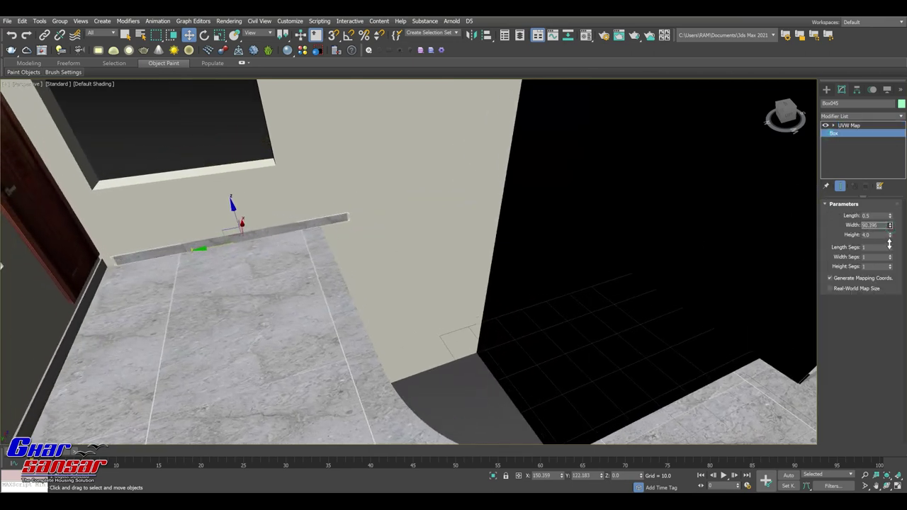
{"action": "left_click_drag", "start_coordinate": [208, 248], "coordinate": [172, 254]}
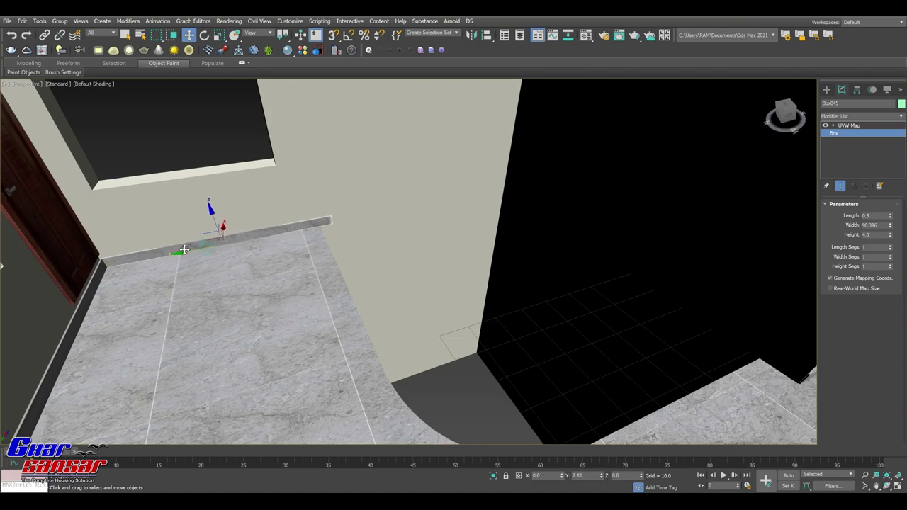
{"action": "scroll", "coordinate": [385, 328], "scroll_direction": "up", "scroll_amount": 4}
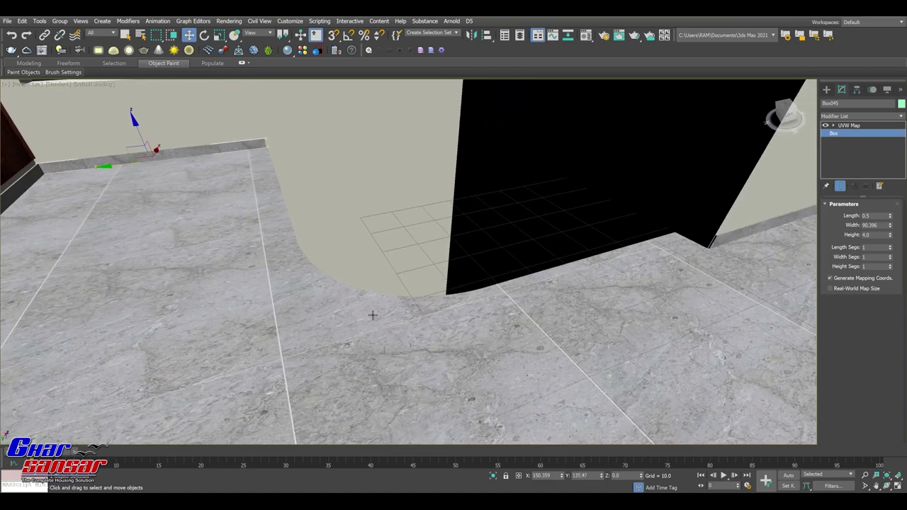
{"action": "left_click_drag", "start_coordinate": [783, 114], "coordinate": [750, 129]}
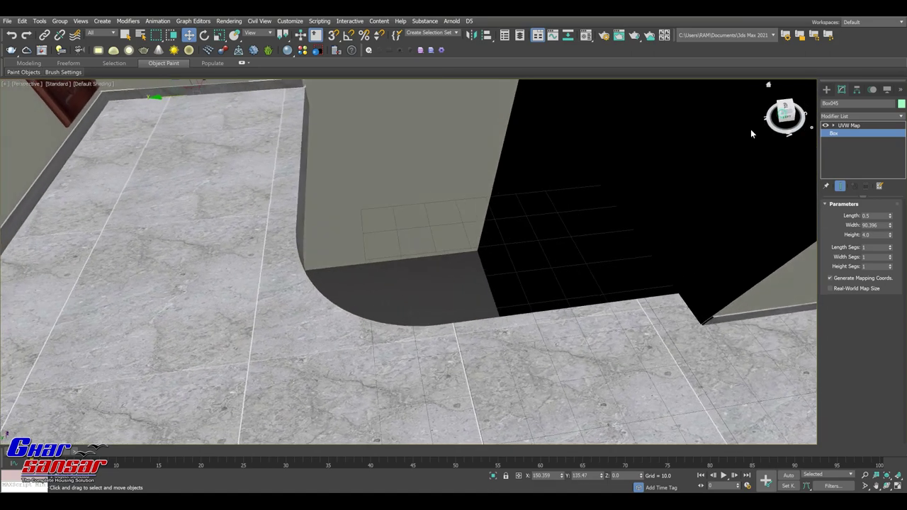
{"action": "left_click", "coordinate": [295, 291]}
Step: Clone the floor in place with Ctrl+V as a copy named Line006
{"action": "key", "text": "ctrl+v"}
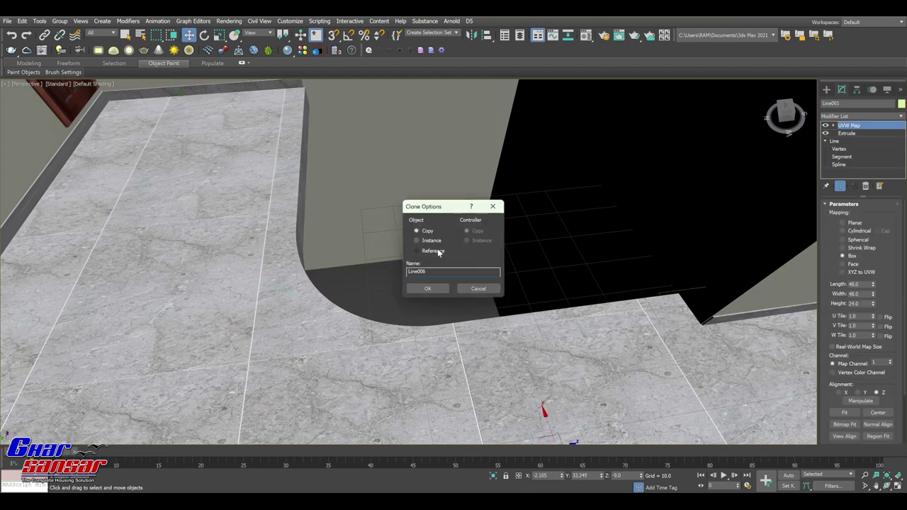
{"action": "left_click", "coordinate": [481, 290]}
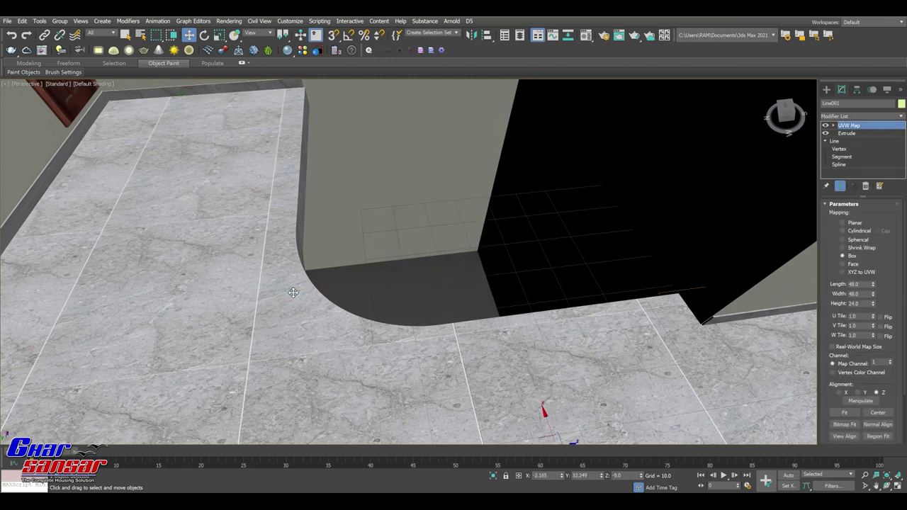
{"action": "middle_click_drag", "start_coordinate": [436, 342], "coordinate": [447, 311]}
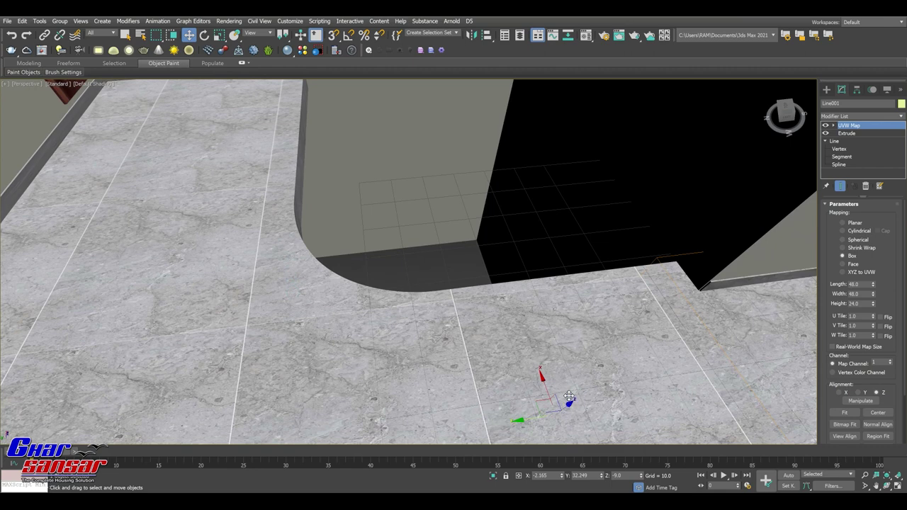
{"action": "key", "text": "ctrl+v"}
{"action": "left_click", "coordinate": [429, 290]}
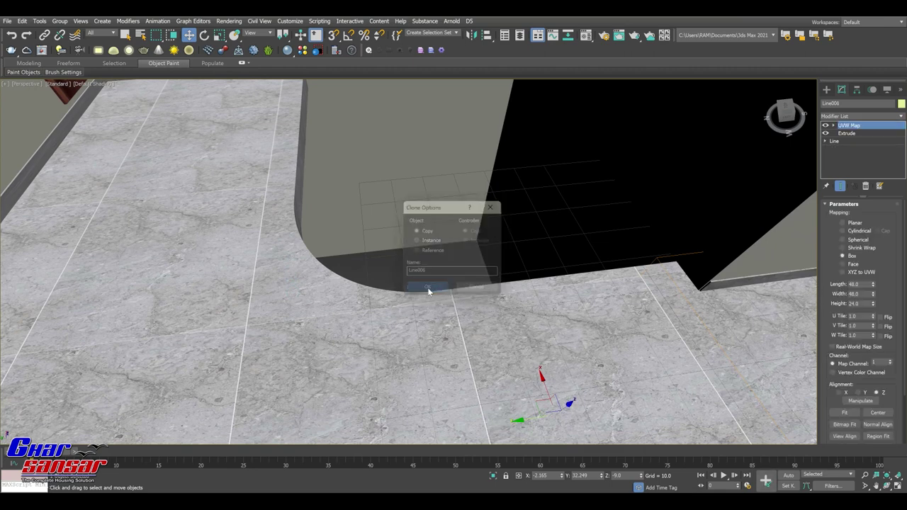
{"action": "mouse_move", "coordinate": [325, 228]}
{"action": "middle_mouse_down", "text": "alt"}
{"action": "mouse_move", "coordinate": [391, 259]}
{"action": "mouse_move", "coordinate": [361, 245]}
{"action": "middle_mouse_up", "text": "alt"}
{"action": "key", "text": "shift+z"}
Step: Delete Line006's UVW Map and Extrude modifiers, enter Segment level, and show four viewports
{"action": "right_click", "coordinate": [843, 126]}
{"action": "left_click", "coordinate": [808, 138]}
{"action": "right_click", "coordinate": [845, 127]}
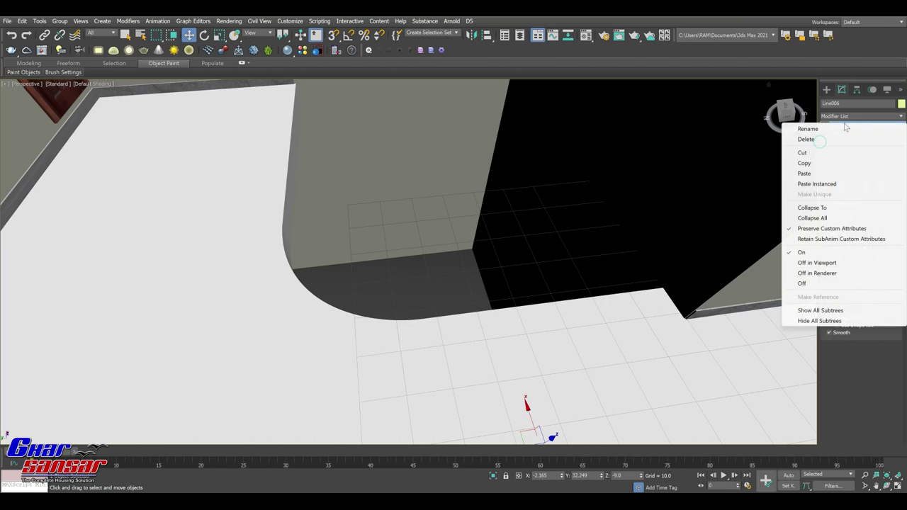
{"action": "left_click", "coordinate": [829, 140]}
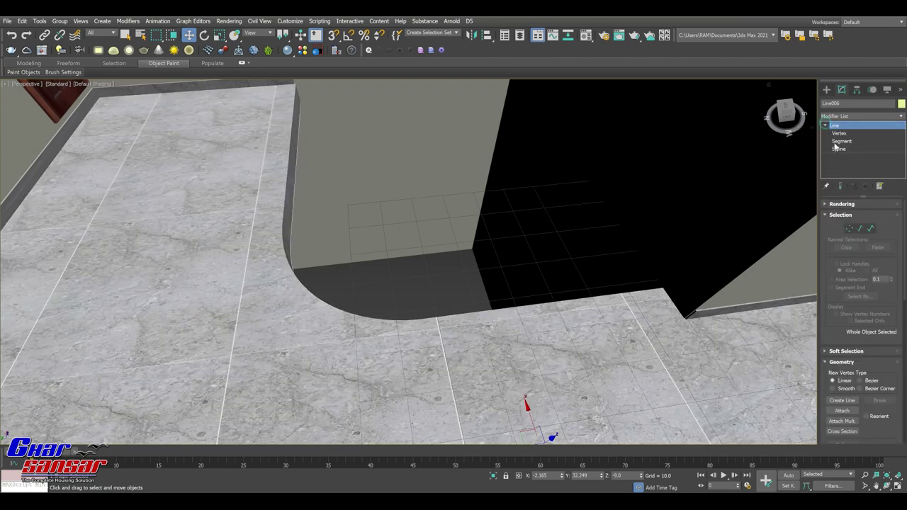
{"action": "left_click", "coordinate": [838, 141]}
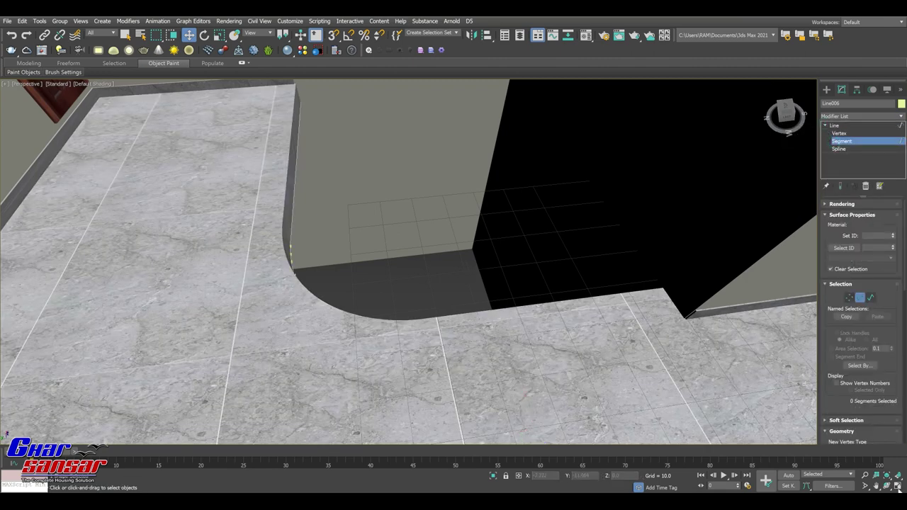
{"action": "left_click", "coordinate": [898, 488]}
{"action": "scroll", "coordinate": [232, 224], "scroll_direction": "down", "scroll_amount": 2}
{"action": "scroll", "coordinate": [232, 224], "scroll_direction": "down", "scroll_amount": 3}
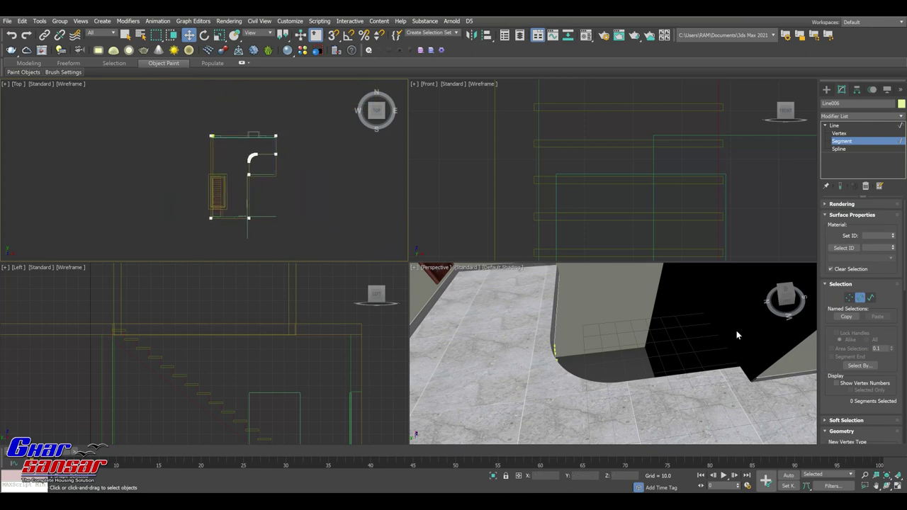
Step: Maximize the Top view and select Line006's top, right, middle and lower segments
{"action": "left_click", "coordinate": [897, 487]}
{"action": "left_click_drag", "start_coordinate": [558, 186], "coordinate": [492, 213]}
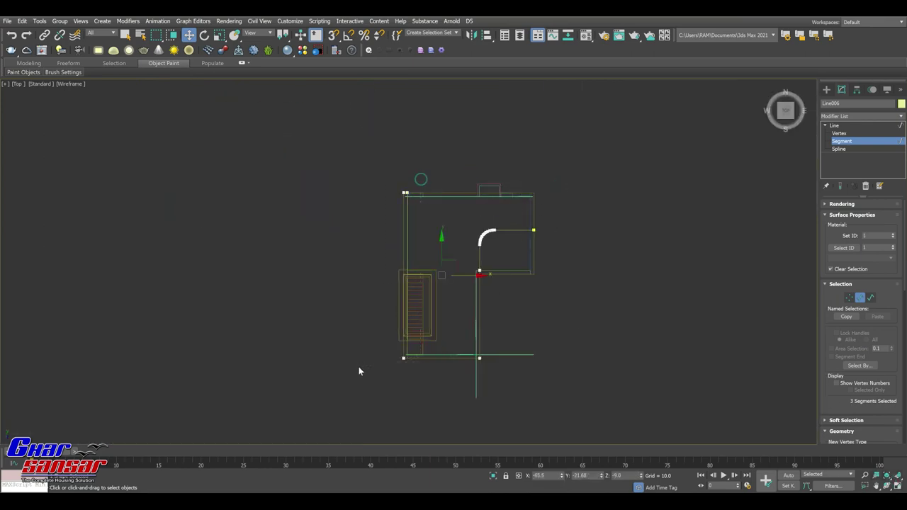
{"action": "left_click", "coordinate": [477, 340]}
{"action": "left_click", "coordinate": [484, 277]}
{"action": "scroll", "coordinate": [484, 277], "scroll_direction": "up", "scroll_amount": 3}
{"action": "scroll", "coordinate": [474, 306], "scroll_direction": "up", "scroll_amount": 2}
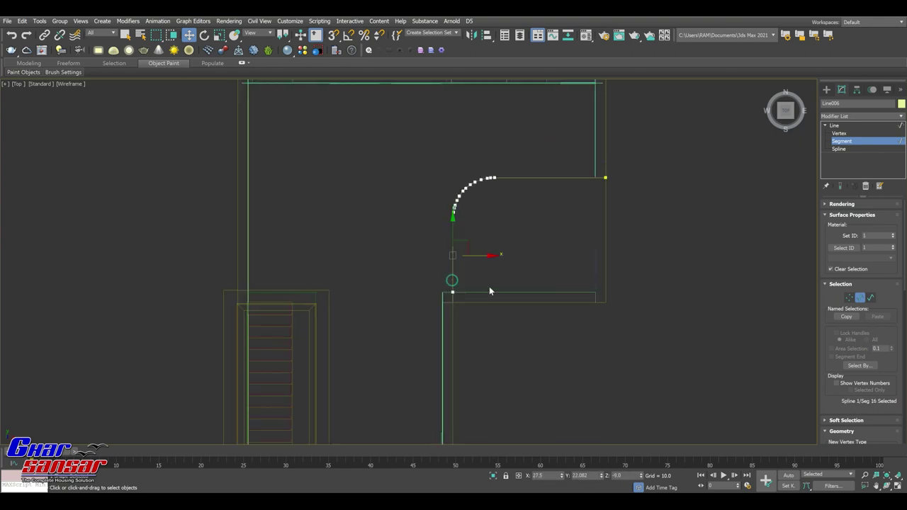
Step: At Vertex level, move the vertex below the curved corner slightly upward
{"action": "left_click", "coordinate": [839, 133]}
{"action": "scroll", "coordinate": [431, 282], "scroll_direction": "up", "scroll_amount": 3}
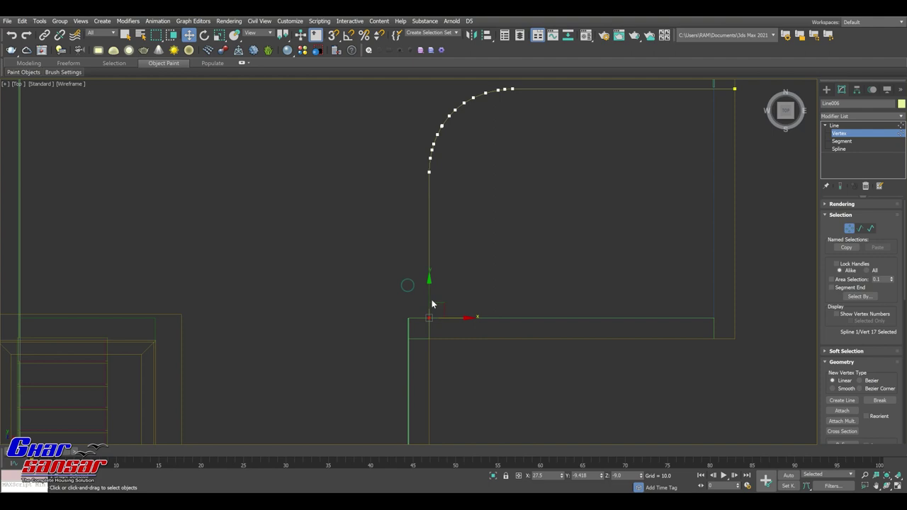
{"action": "left_click_drag", "start_coordinate": [443, 214], "coordinate": [447, 204]}
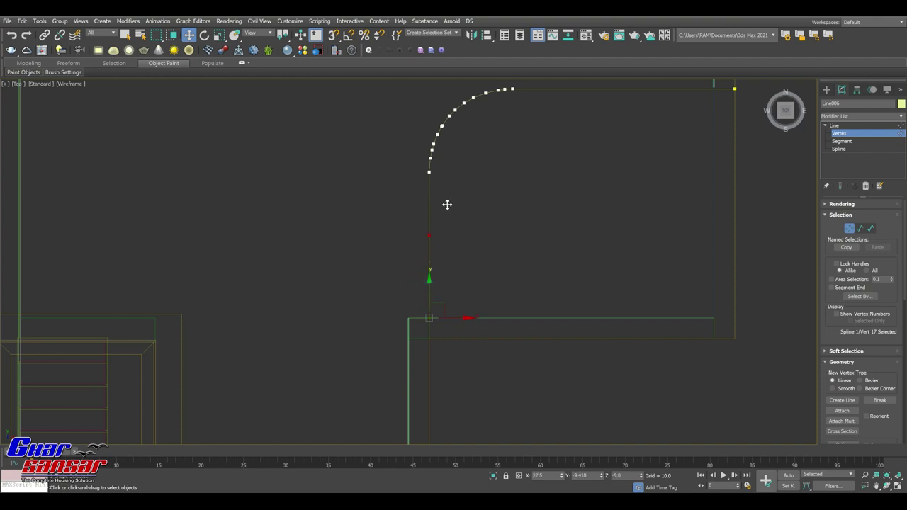
{"action": "left_click", "coordinate": [418, 173]}
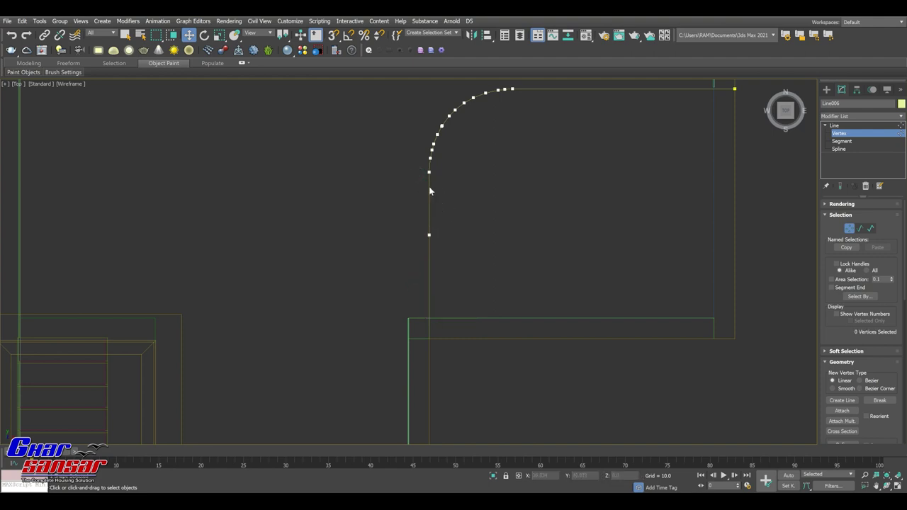
{"action": "left_click", "coordinate": [430, 172]}
{"action": "left_click", "coordinate": [843, 126]}
{"action": "left_click", "coordinate": [840, 117]}
{"action": "scroll", "coordinate": [838, 141], "scroll_direction": "down", "scroll_amount": 5}
{"action": "scroll", "coordinate": [842, 171], "scroll_direction": "down", "scroll_amount": 10}
{"action": "scroll", "coordinate": [841, 163], "scroll_direction": "down", "scroll_amount": 1}
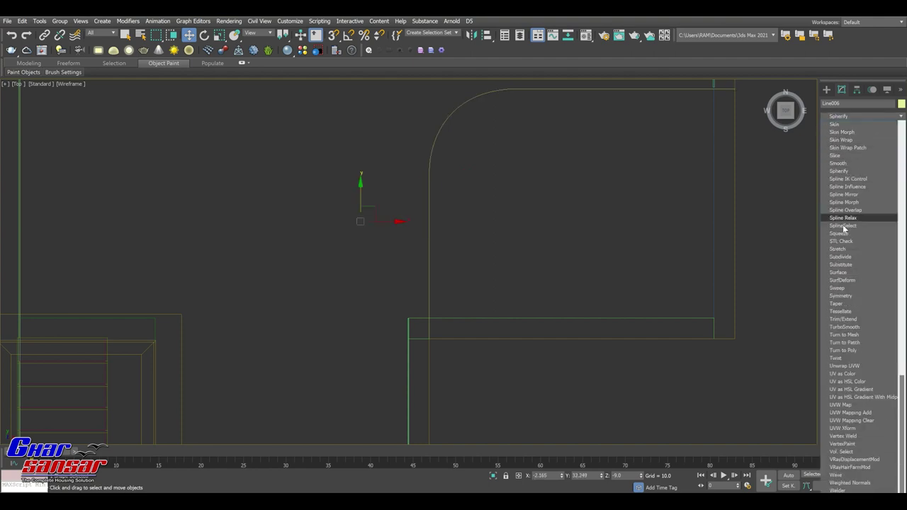
Step: Add a Sweep modifier to Line006 with a 9-unit Bar section
{"action": "left_click", "coordinate": [843, 288]}
{"action": "left_click", "coordinate": [855, 238]}
{"action": "left_click", "coordinate": [855, 238]}
{"action": "left_click", "coordinate": [855, 238]}
{"action": "left_click", "coordinate": [855, 238]}
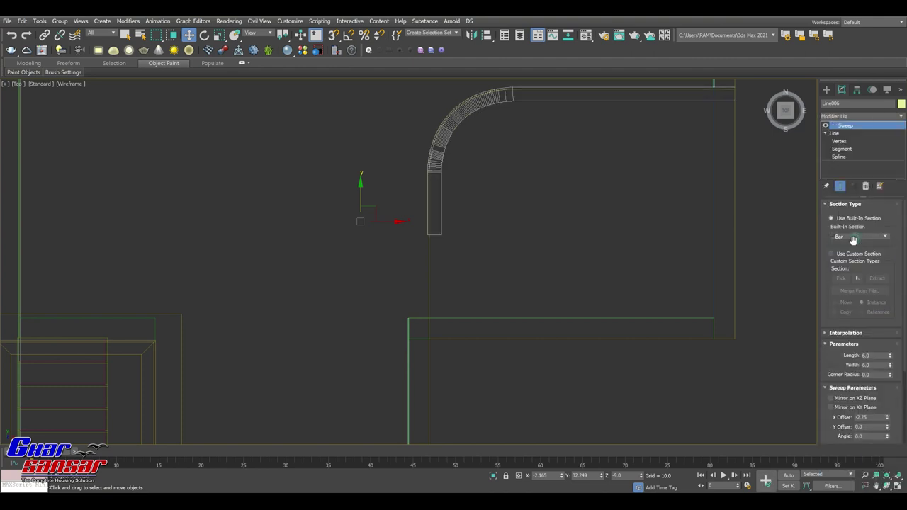
{"action": "type", "text": "9"}
{"action": "key", "text": "Return"}
{"action": "type", "text": "9"}
{"action": "left_click", "coordinate": [868, 355]}
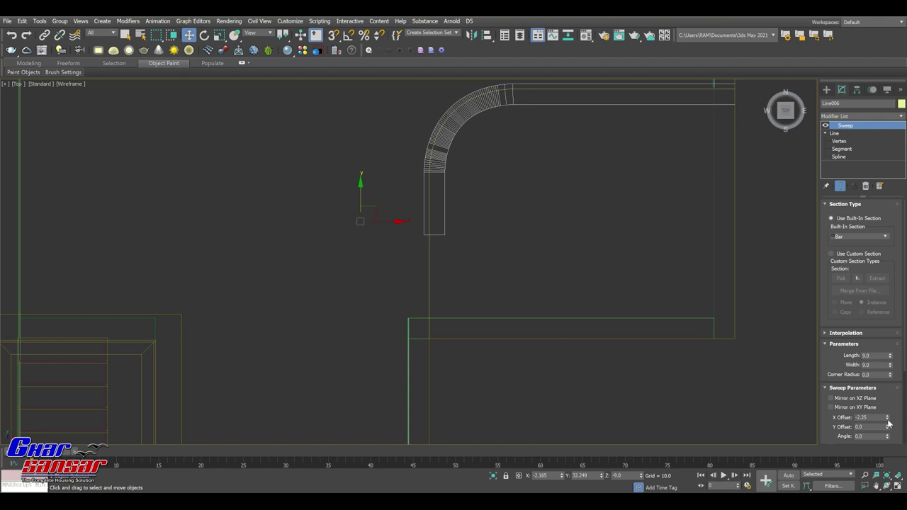
Step: Set the sweep's X Offset to 4.567 and restore the four-viewport layout
{"action": "left_click_drag", "start_coordinate": [888, 421], "coordinate": [891, 441]}
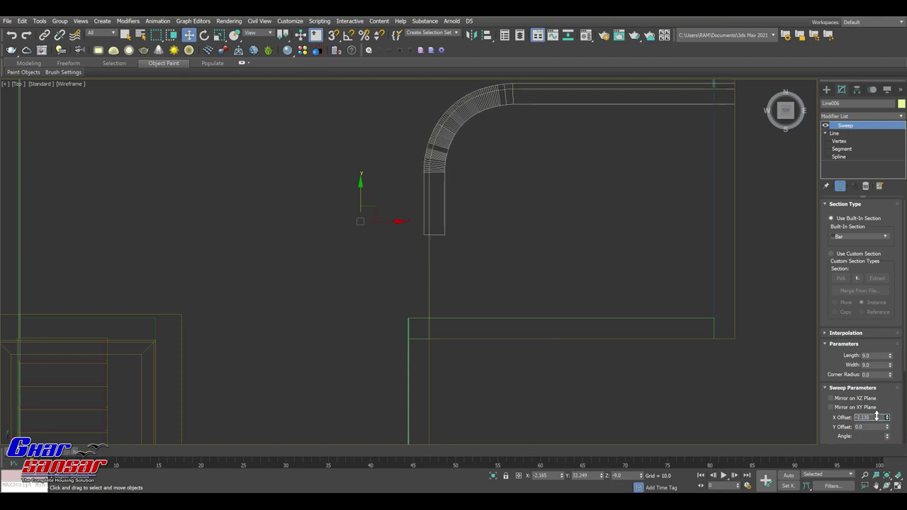
{"action": "left_click_drag", "start_coordinate": [891, 441], "coordinate": [892, 496]}
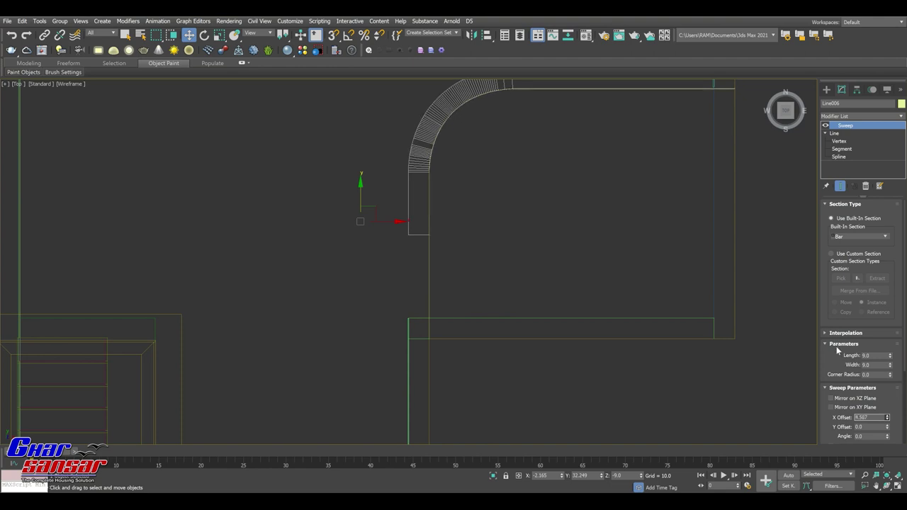
{"action": "scroll", "coordinate": [488, 292], "scroll_direction": "down", "scroll_amount": 2}
{"action": "scroll", "coordinate": [489, 291], "scroll_direction": "down", "scroll_amount": 2}
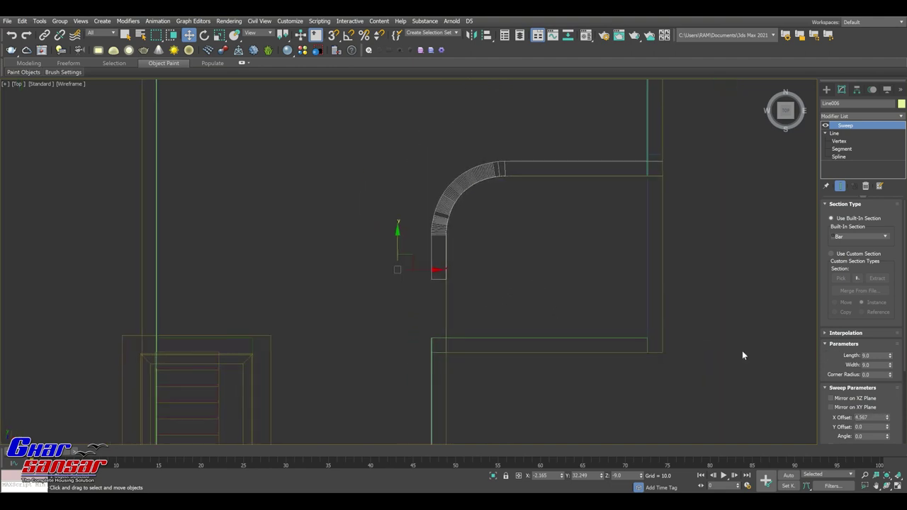
{"action": "left_click", "coordinate": [898, 486]}
{"action": "mouse_move", "coordinate": [723, 393]}
{"action": "middle_mouse_down", "text": "alt"}
{"action": "mouse_move", "coordinate": [600, 371]}
{"action": "mouse_move", "coordinate": [634, 371]}
{"action": "middle_mouse_up", "text": "alt"}
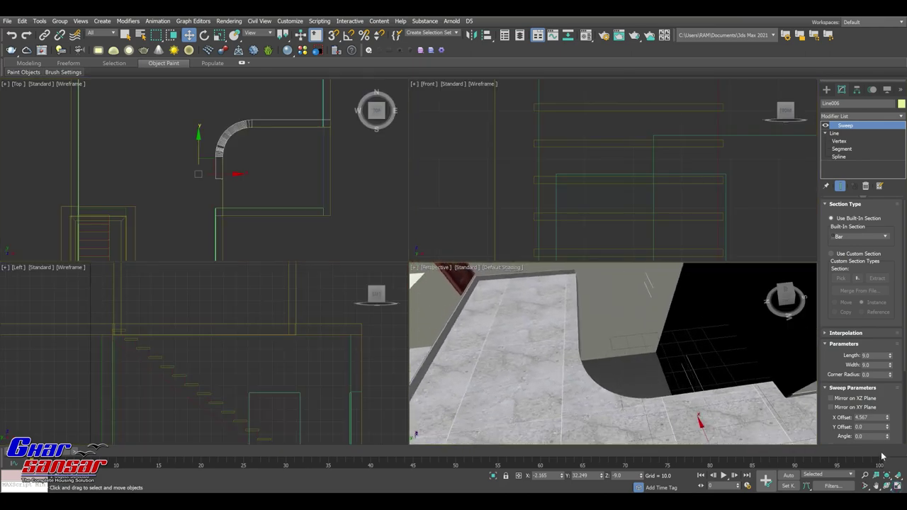
Step: In the maximized Perspective view, move the curved parapet wall to Z 3.495 on the marble floor
{"action": "left_click", "coordinate": [897, 486]}
{"action": "mouse_move", "coordinate": [465, 330]}
{"action": "middle_mouse_down", "text": "alt"}
{"action": "mouse_move", "coordinate": [469, 347]}
{"action": "mouse_move", "coordinate": [628, 300]}
{"action": "middle_mouse_up", "text": "alt"}
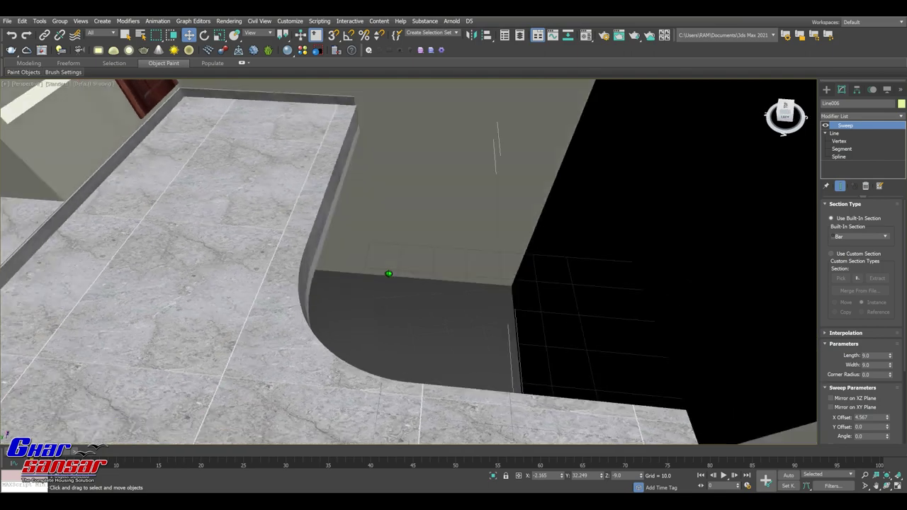
{"action": "mouse_move", "coordinate": [389, 273]}
{"action": "middle_mouse_down", "text": "alt"}
{"action": "mouse_move", "coordinate": [368, 263]}
{"action": "mouse_move", "coordinate": [364, 277]}
{"action": "middle_mouse_up", "text": "alt"}
{"action": "scroll", "coordinate": [369, 263], "scroll_direction": "up", "scroll_amount": 5}
{"action": "scroll", "coordinate": [364, 277], "scroll_direction": "down", "scroll_amount": 8}
{"action": "mouse_move", "coordinate": [429, 285]}
{"action": "middle_mouse_down", "text": "alt"}
{"action": "mouse_move", "coordinate": [314, 281]}
{"action": "mouse_move", "coordinate": [431, 288]}
{"action": "mouse_move", "coordinate": [403, 330]}
{"action": "middle_mouse_up", "text": "alt"}
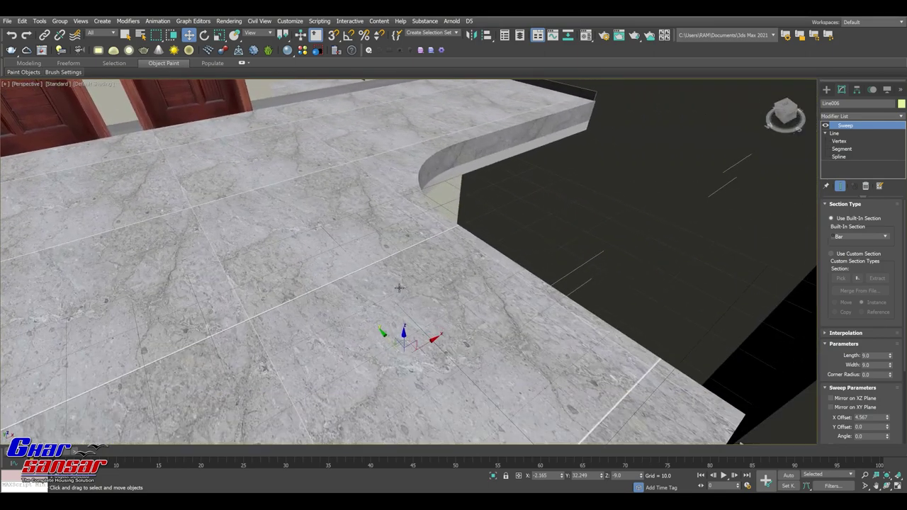
{"action": "mouse_move", "coordinate": [403, 329]}
{"action": "left_mouse_down"}
{"action": "mouse_move", "coordinate": [429, 273]}
{"action": "mouse_move", "coordinate": [432, 293]}
{"action": "left_mouse_up"}
{"action": "mouse_move", "coordinate": [432, 293]}
{"action": "middle_mouse_down", "text": "alt"}
{"action": "mouse_move", "coordinate": [480, 344]}
{"action": "mouse_move", "coordinate": [497, 339]}
{"action": "mouse_move", "coordinate": [543, 243]}
{"action": "middle_mouse_up", "text": "alt"}
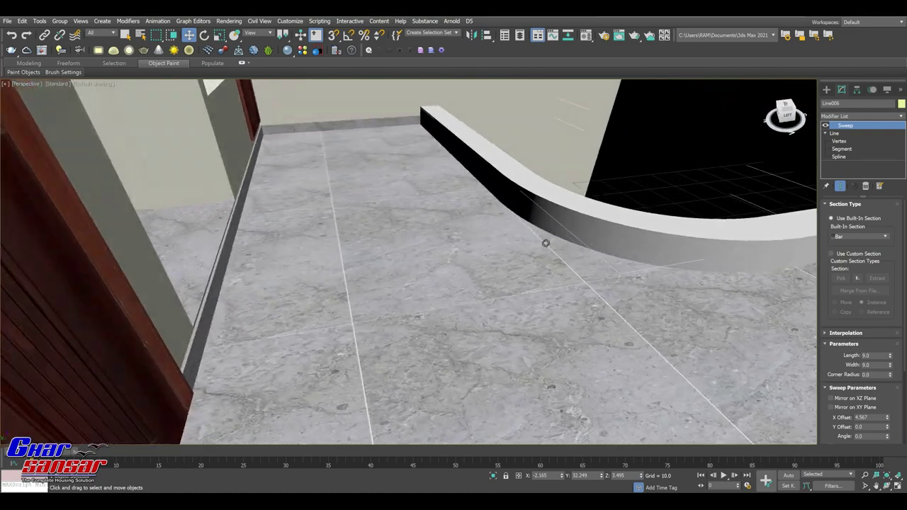
{"action": "mouse_move", "coordinate": [600, 210]}
{"action": "middle_mouse_down", "text": "alt"}
{"action": "mouse_move", "coordinate": [471, 244]}
{"action": "mouse_move", "coordinate": [444, 290]}
{"action": "middle_mouse_up", "text": "alt"}
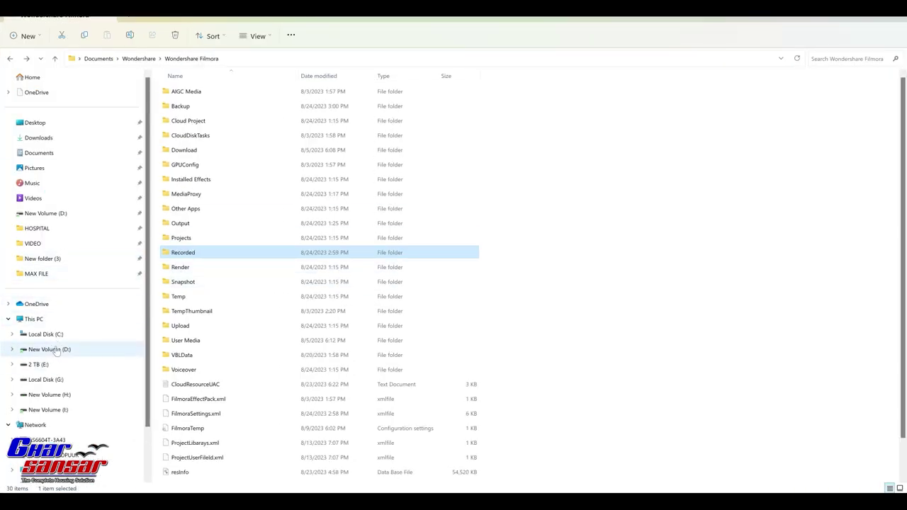
Step: Browse D: > 3ds max > 2022 to 2023 into the client project's INTERIOR folder
{"action": "left_click", "coordinate": [49, 349]}
{"action": "double_click", "coordinate": [197, 108]}
{"action": "double_click", "coordinate": [197, 135]}
{"action": "type", "text": "mohan"}
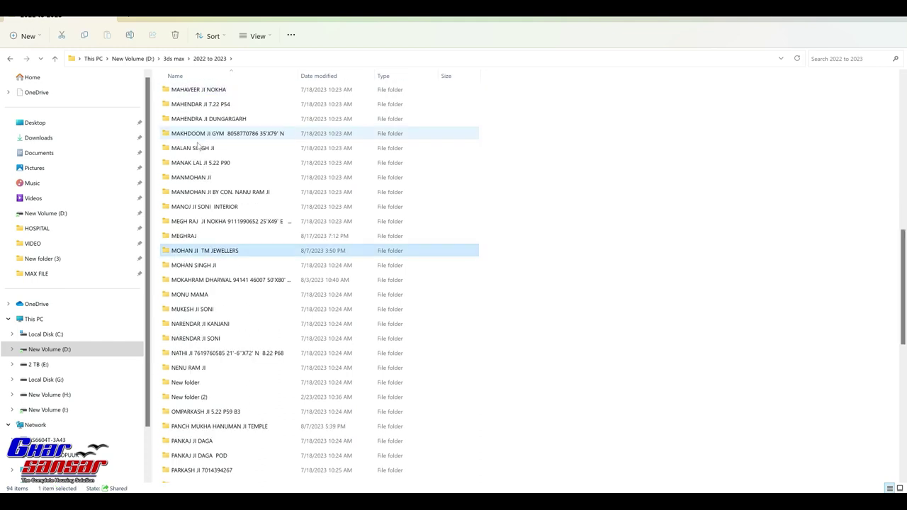
{"action": "double_click", "coordinate": [210, 279]}
{"action": "double_click", "coordinate": [187, 116]}
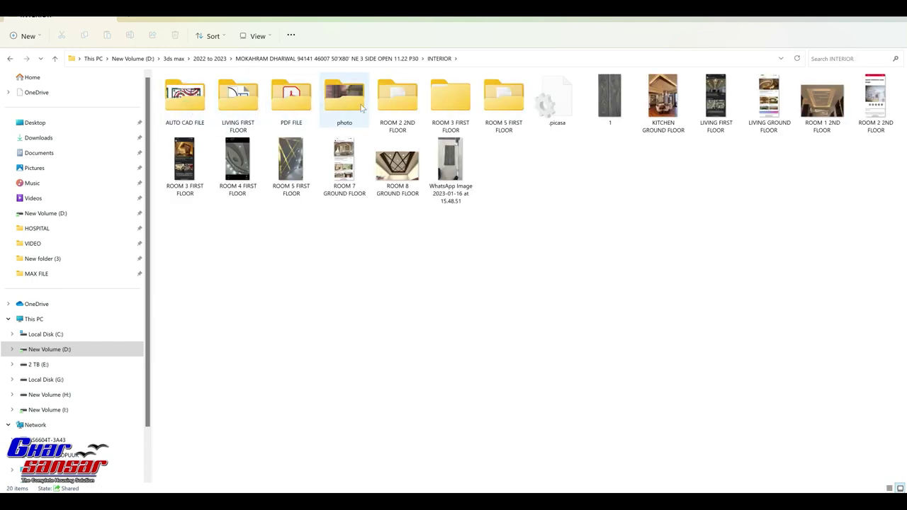
Step: View the photo and LIVING FIRST FLOOR folders inside INTERIOR, then return to the project folder
{"action": "left_click", "coordinate": [352, 105]}
{"action": "double_click", "coordinate": [344, 107]}
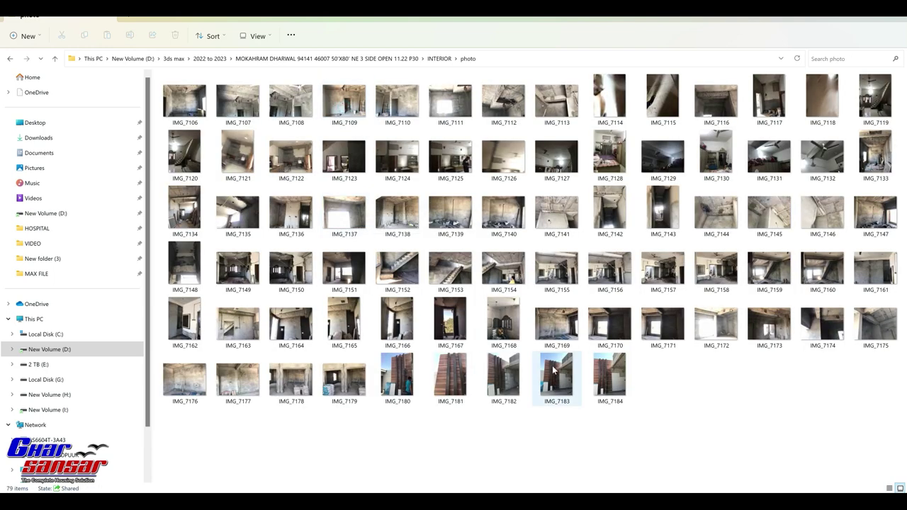
{"action": "left_click", "coordinate": [10, 59]}
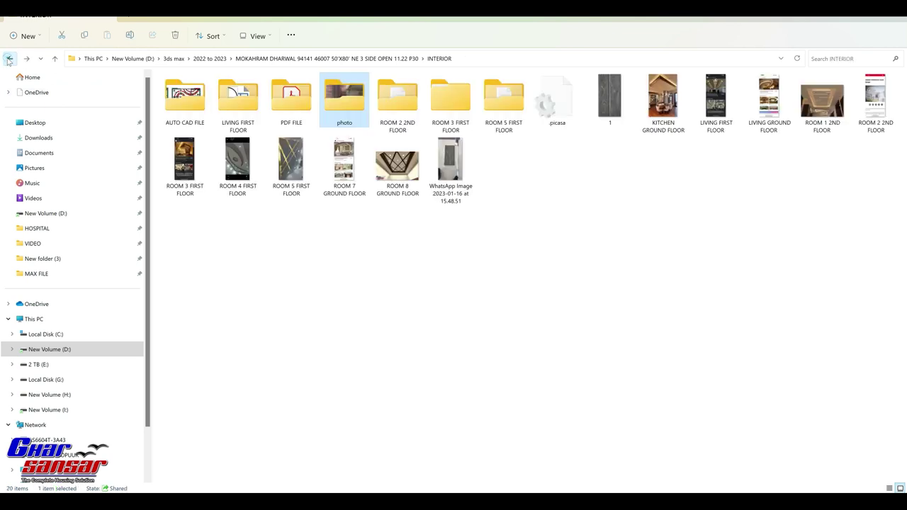
{"action": "double_click", "coordinate": [238, 100]}
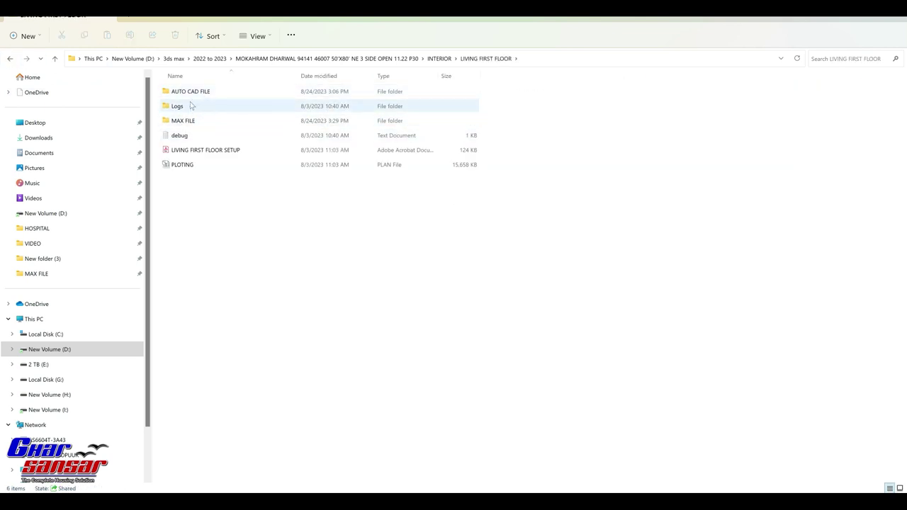
{"action": "left_click", "coordinate": [10, 59]}
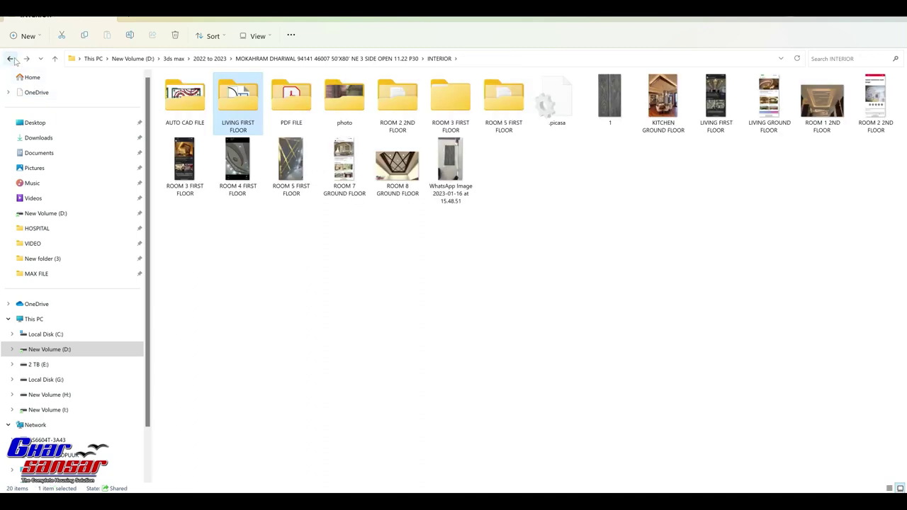
{"action": "left_click", "coordinate": [11, 60]}
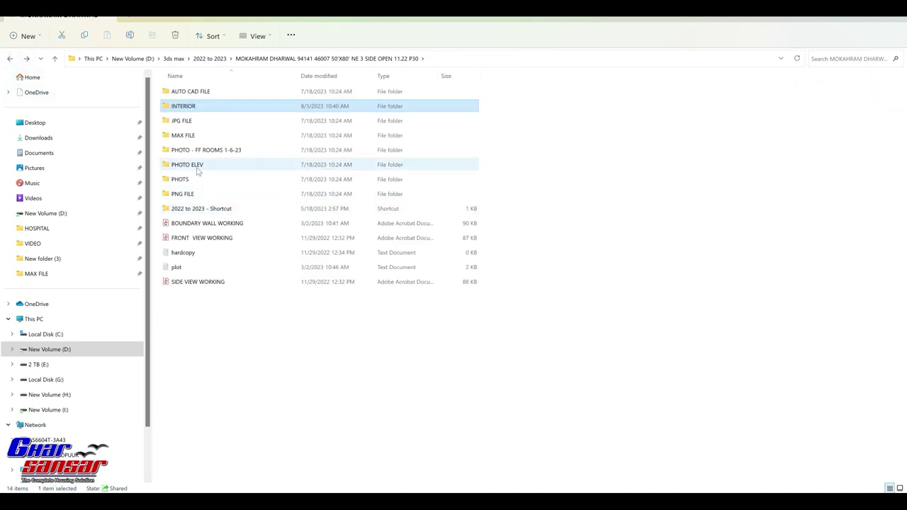
Step: Look through the PHOTO - FF ROOMS 1-6-23 and PHOTS reference folders, selecting PHOTO ELEV
{"action": "left_click", "coordinate": [208, 151]}
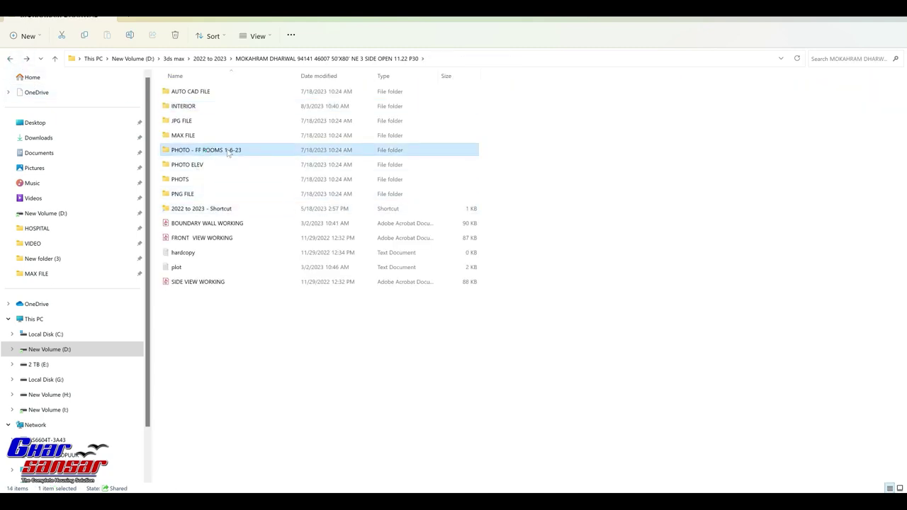
{"action": "double_click", "coordinate": [228, 152]}
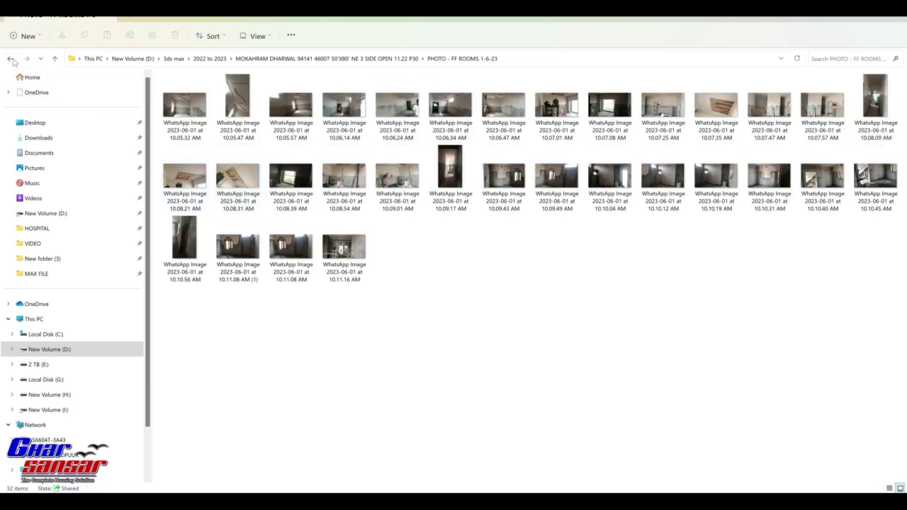
{"action": "left_click", "coordinate": [11, 60]}
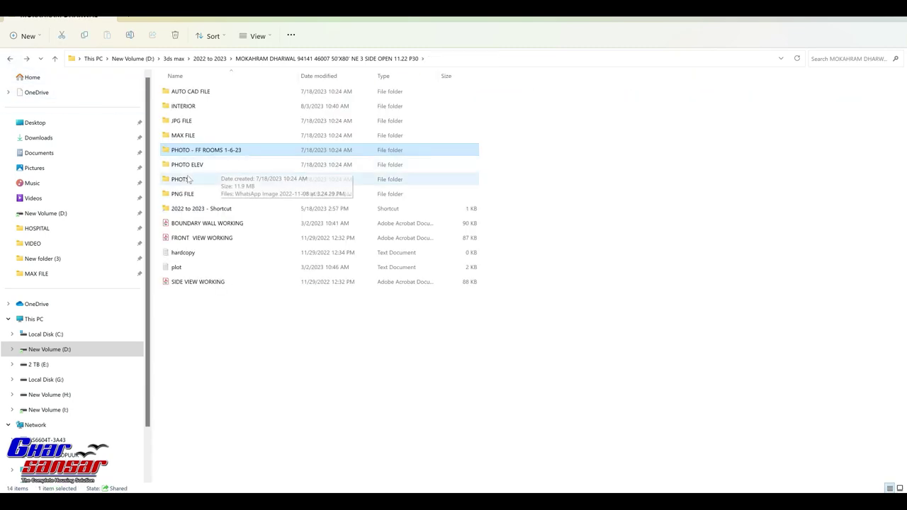
{"action": "double_click", "coordinate": [212, 180]}
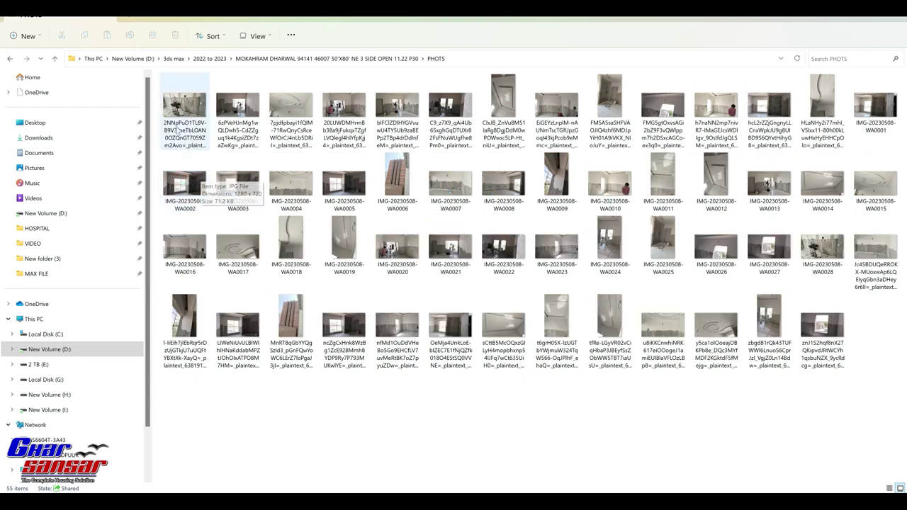
{"action": "left_click", "coordinate": [11, 59]}
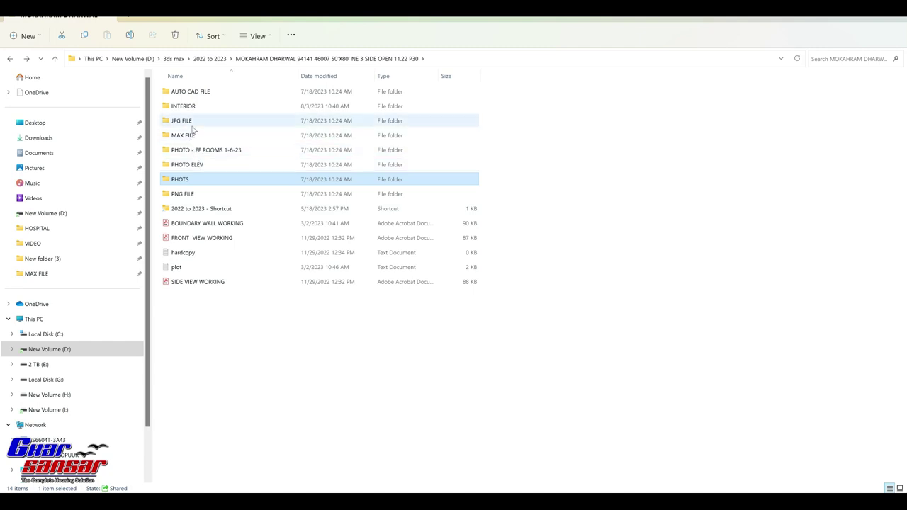
{"action": "left_click", "coordinate": [201, 166]}
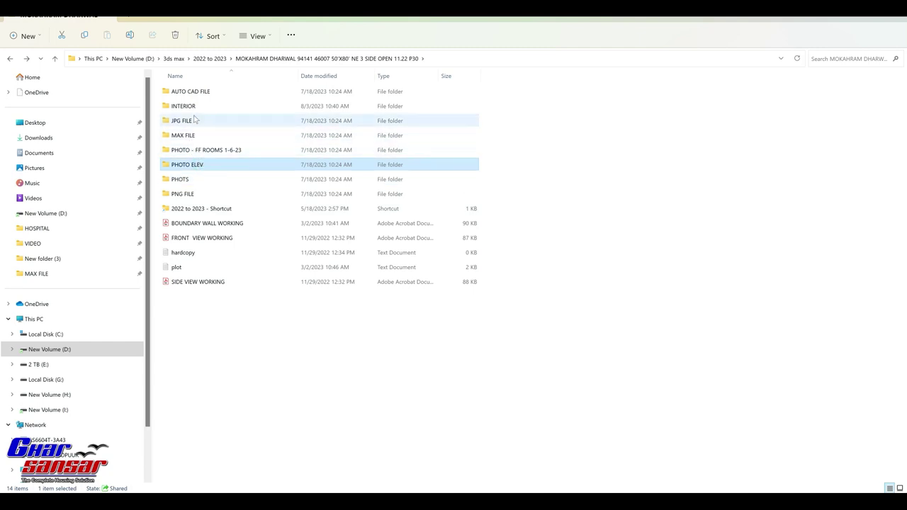
Step: Revisit INTERIOR's photo and LIVING FIRST FLOOR folders, then minimize File Explorer
{"action": "double_click", "coordinate": [193, 106]}
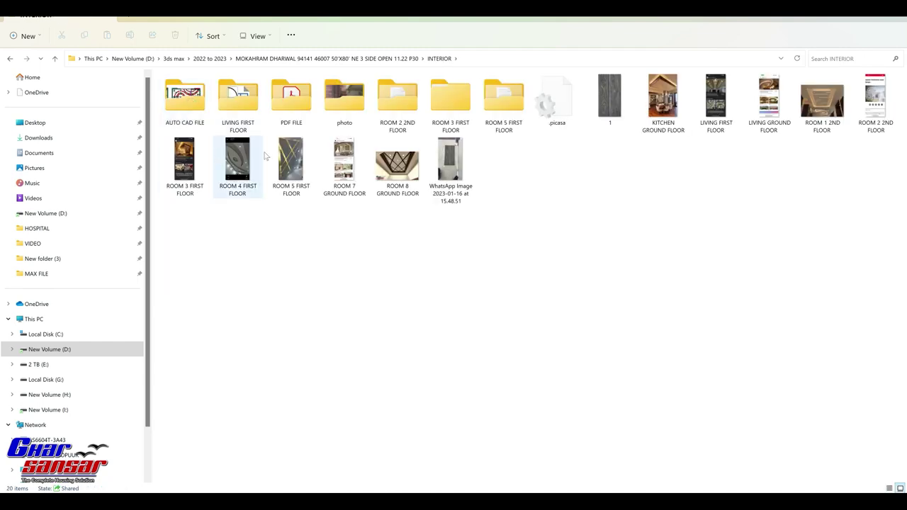
{"action": "double_click", "coordinate": [338, 108]}
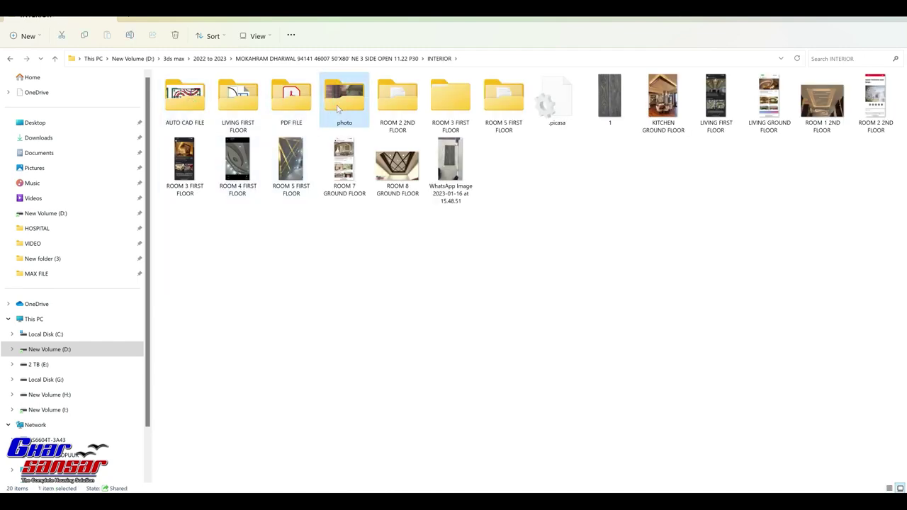
{"action": "double_click", "coordinate": [238, 113]}
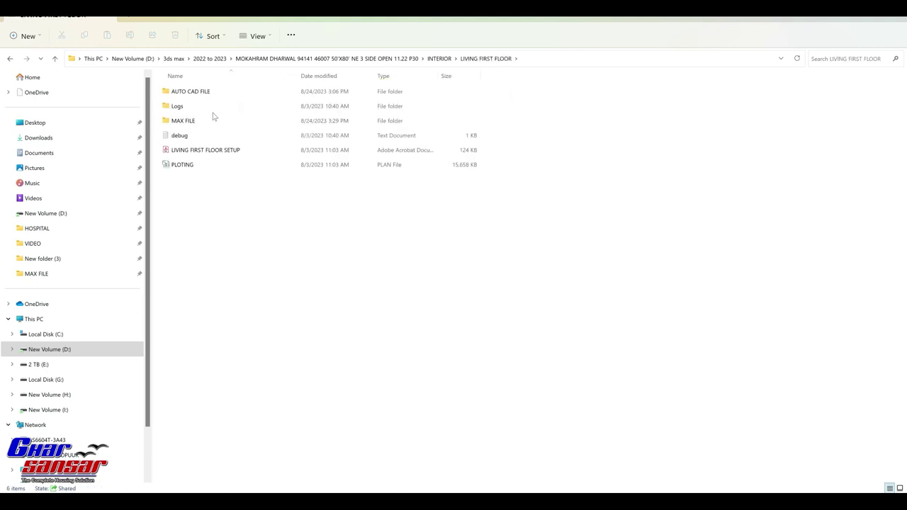
{"action": "left_click", "coordinate": [10, 58]}
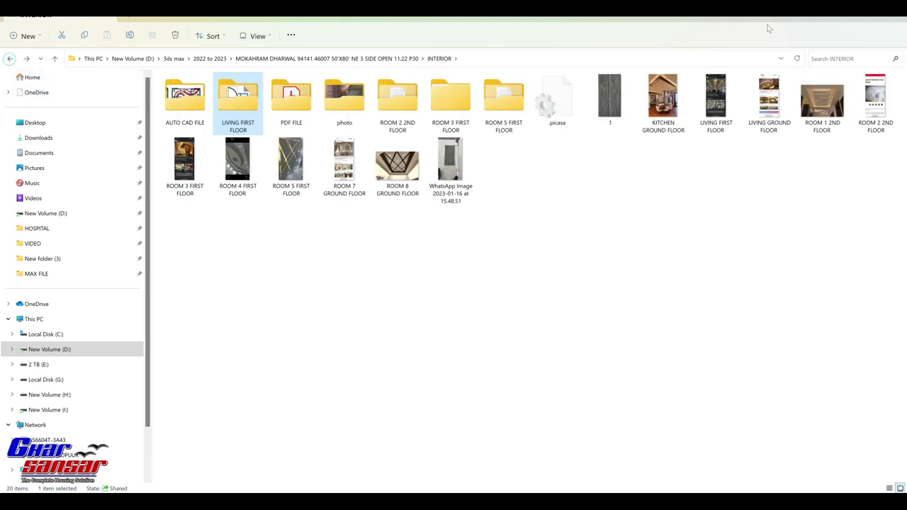
{"action": "left_click", "coordinate": [850, 20]}
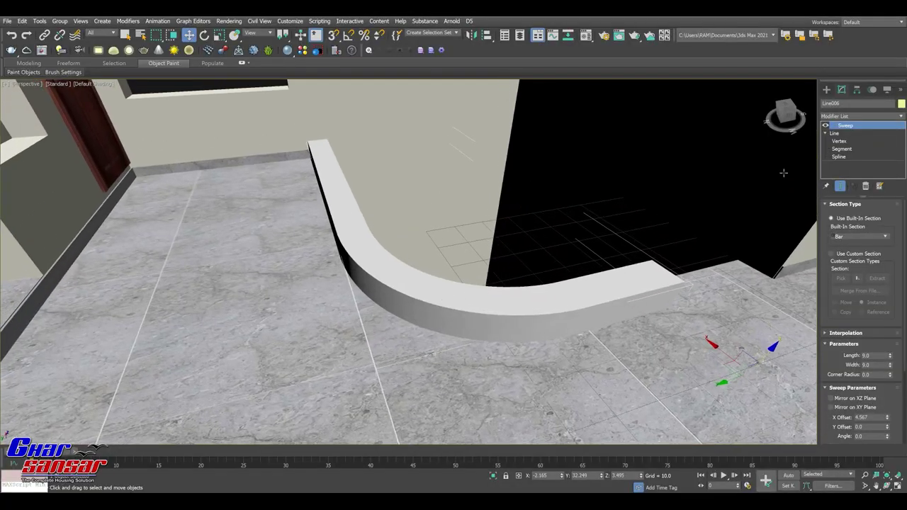
Step: Clone the curved parapet wall Line006 as an independent copy named Line007
{"action": "mouse_move", "coordinate": [408, 252]}
{"action": "middle_mouse_down", "text": "alt"}
{"action": "mouse_move", "coordinate": [423, 282]}
{"action": "mouse_move", "coordinate": [507, 308]}
{"action": "mouse_move", "coordinate": [481, 282]}
{"action": "mouse_move", "coordinate": [466, 288]}
{"action": "middle_mouse_up", "text": "alt"}
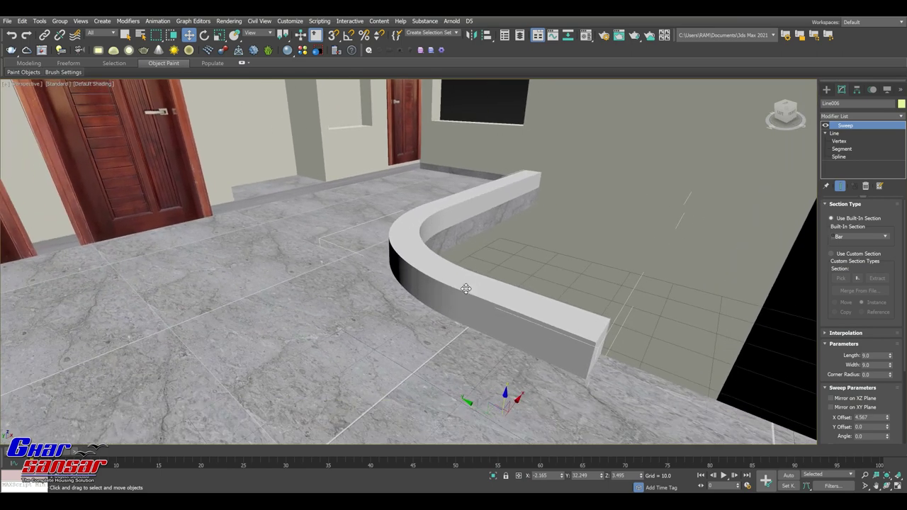
{"action": "key", "text": "ctrl+v"}
{"action": "key", "text": "Return"}
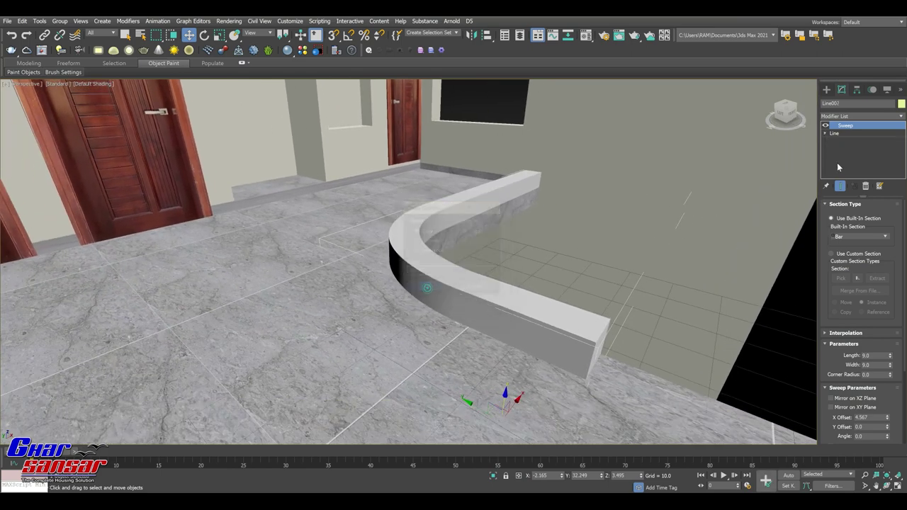
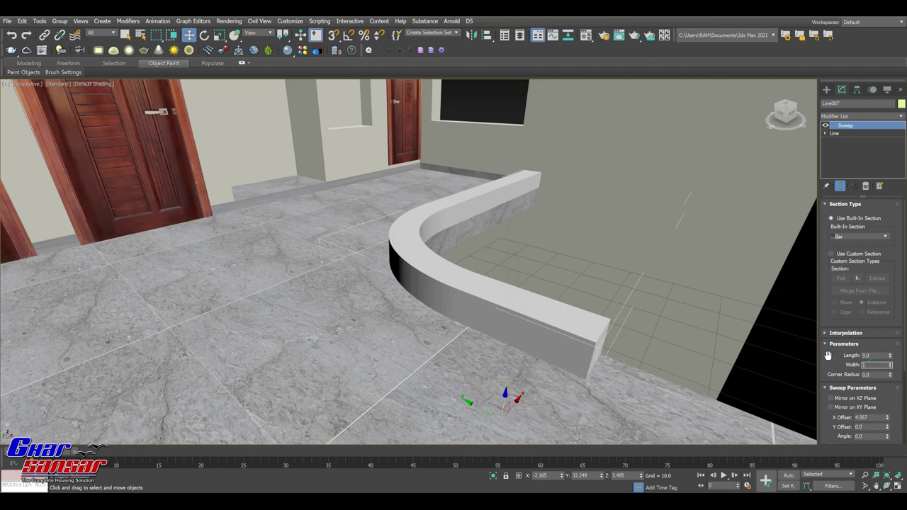
Step: Give the counter-top sweep width 10.5 and length 1.0 and raise it onto the curved counter
{"action": "key", "text": "Return"}
{"action": "key", "text": "Tab"}
{"action": "type", "text": "1"}
{"action": "key", "text": "Return"}
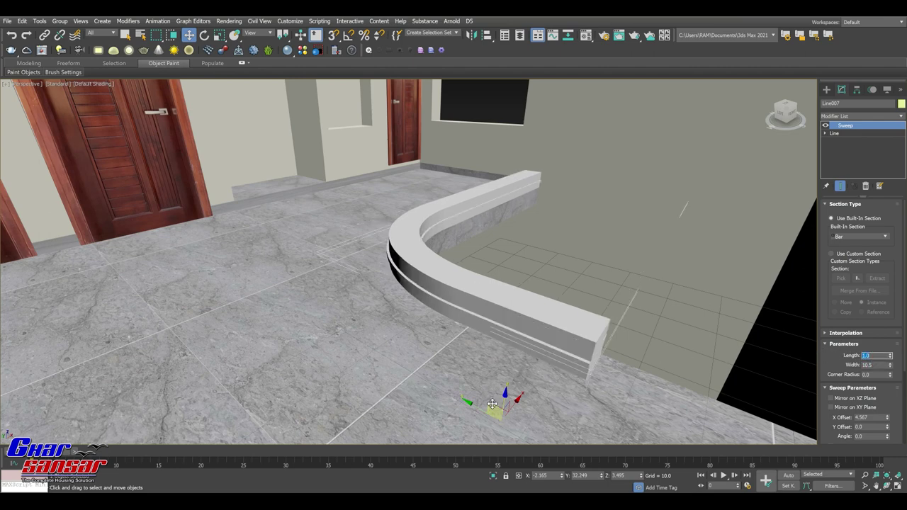
{"action": "left_click_drag", "start_coordinate": [505, 396], "coordinate": [510, 370]}
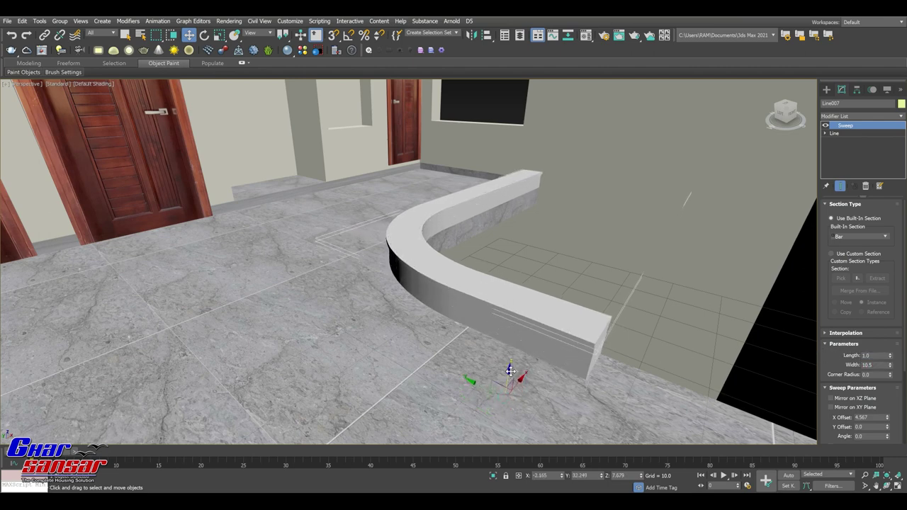
{"action": "left_click", "coordinate": [586, 36]}
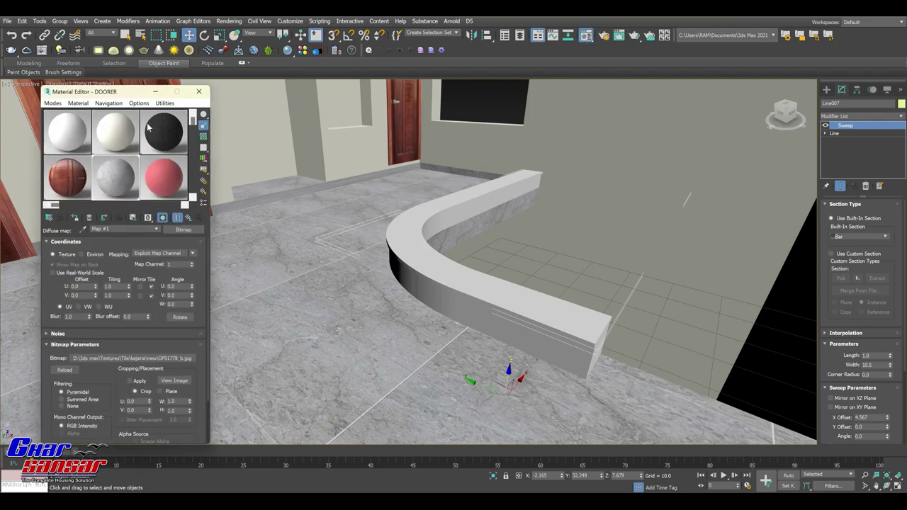
Step: Drag the black material onto the counter-top sweep, then select the counter's base objects
{"action": "left_click_drag", "start_coordinate": [420, 259], "coordinate": [408, 242]}
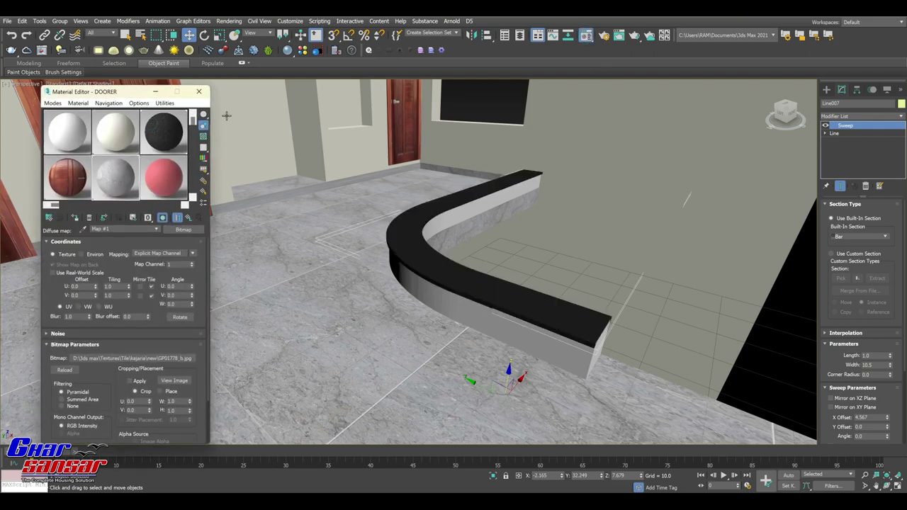
{"action": "left_click", "coordinate": [199, 91]}
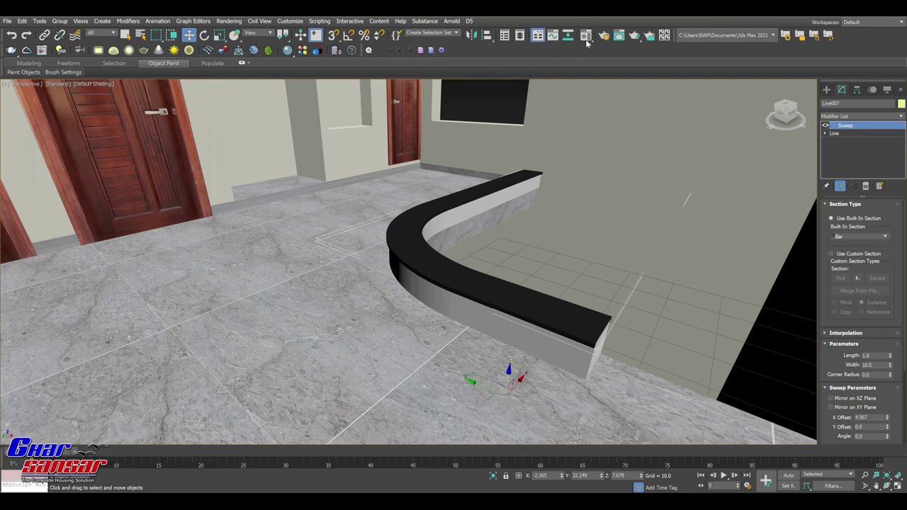
{"action": "left_click", "coordinate": [586, 37]}
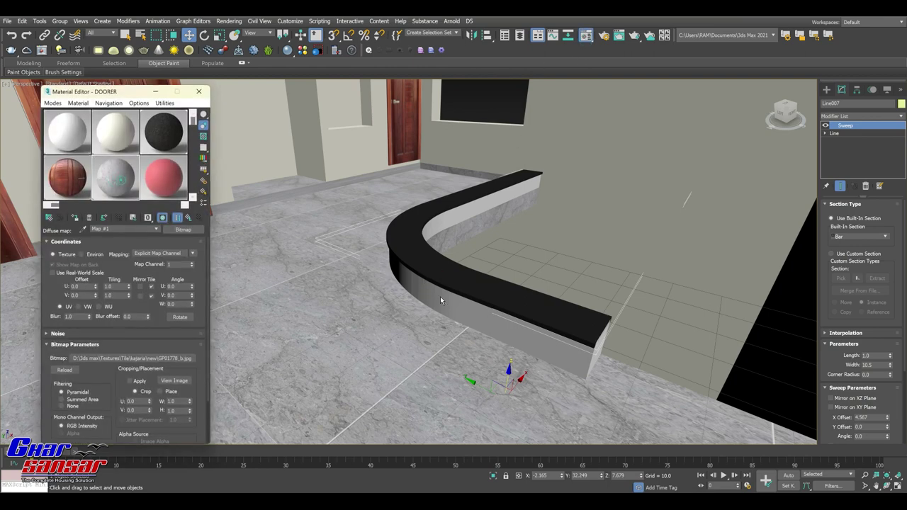
{"action": "left_click", "coordinate": [414, 283]}
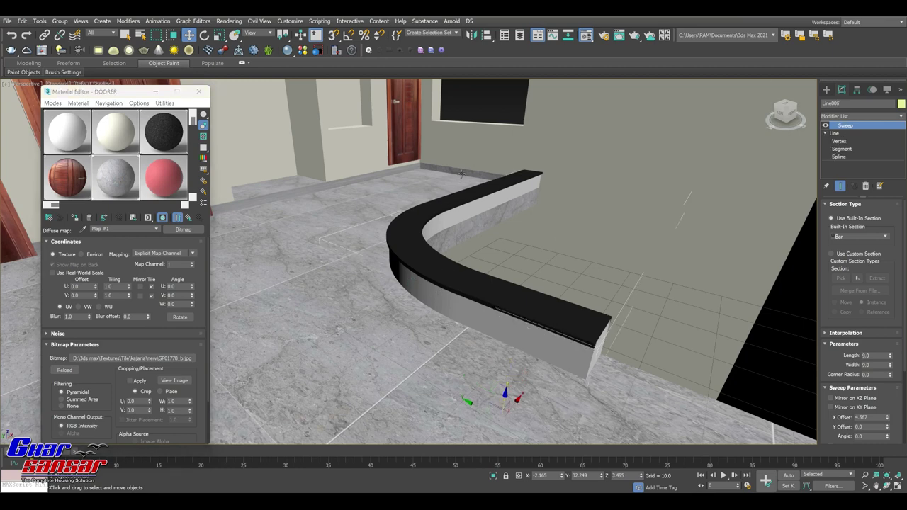
{"action": "left_click", "coordinate": [457, 184]}
Step: Copy the UVW Map modifier from Line001 and paste it above Sweep on the counter base Line006
{"action": "right_click", "coordinate": [848, 124]}
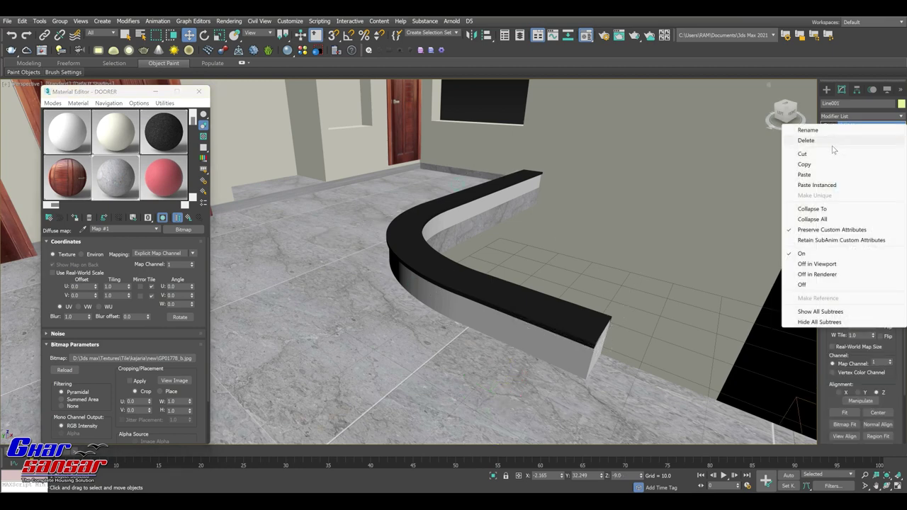
{"action": "left_click", "coordinate": [815, 162]}
{"action": "left_click", "coordinate": [512, 320]}
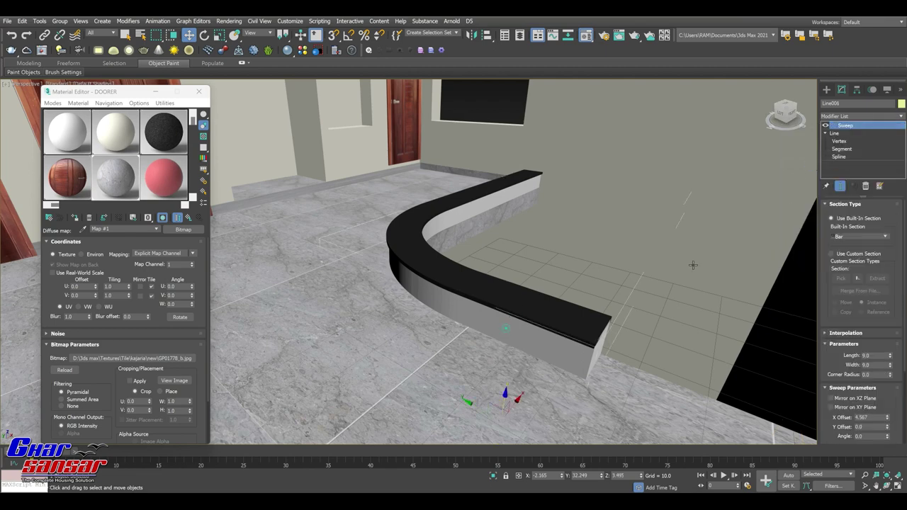
{"action": "right_click", "coordinate": [838, 125]}
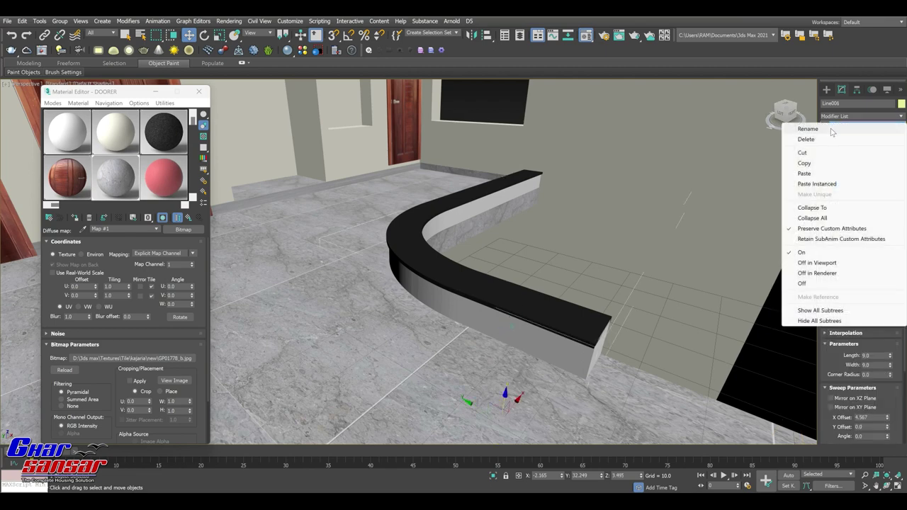
{"action": "left_click", "coordinate": [808, 175]}
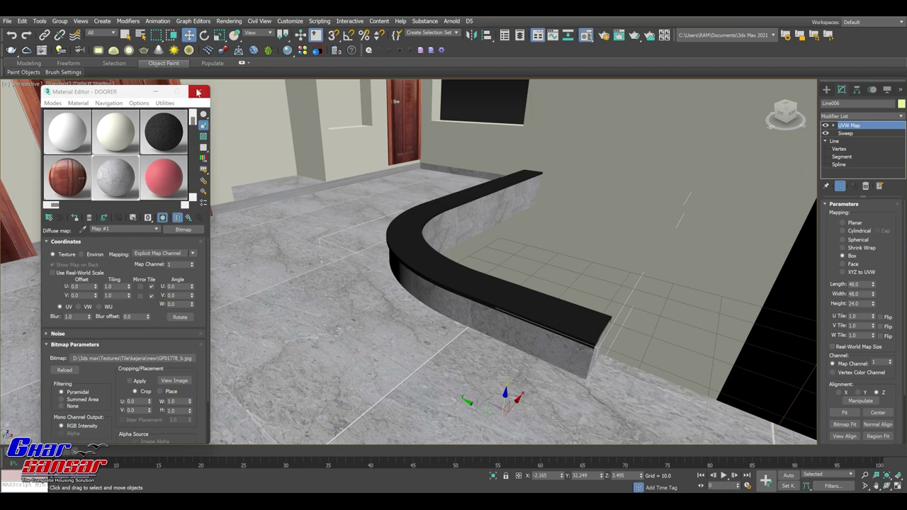
Step: Paste the same box UVW Map onto the counter-top sweep Line007 and orbit into the room
{"action": "left_click", "coordinate": [199, 92]}
{"action": "left_click", "coordinate": [290, 184]}
{"action": "middle_click_drag", "start_coordinate": [362, 207], "coordinate": [397, 212], "text": "alt"}
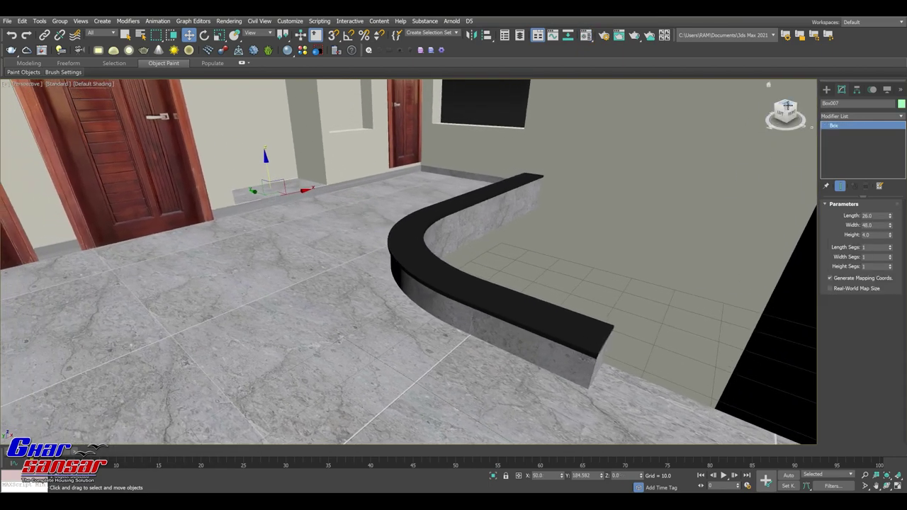
{"action": "left_click_drag", "start_coordinate": [786, 105], "coordinate": [752, 121]}
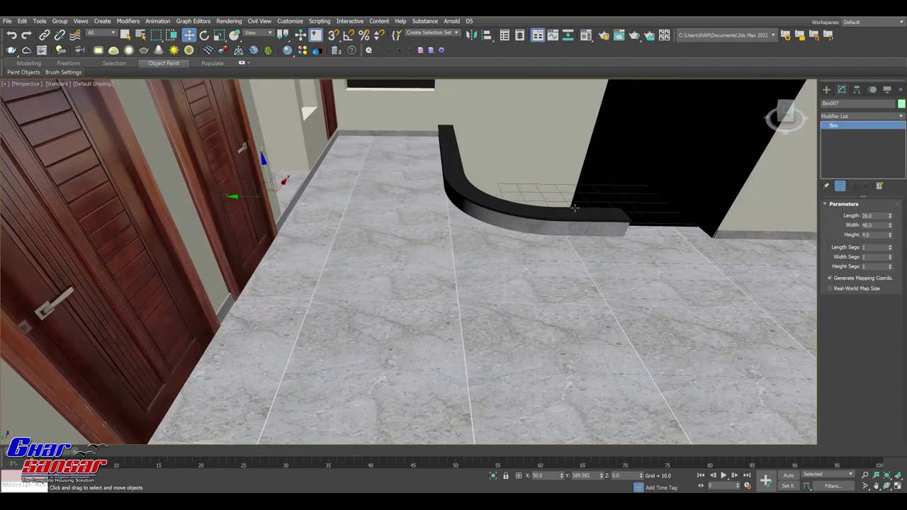
{"action": "scroll", "coordinate": [496, 234], "scroll_direction": "up", "scroll_amount": 3}
{"action": "left_click", "coordinate": [496, 233]}
{"action": "right_click", "coordinate": [844, 126]}
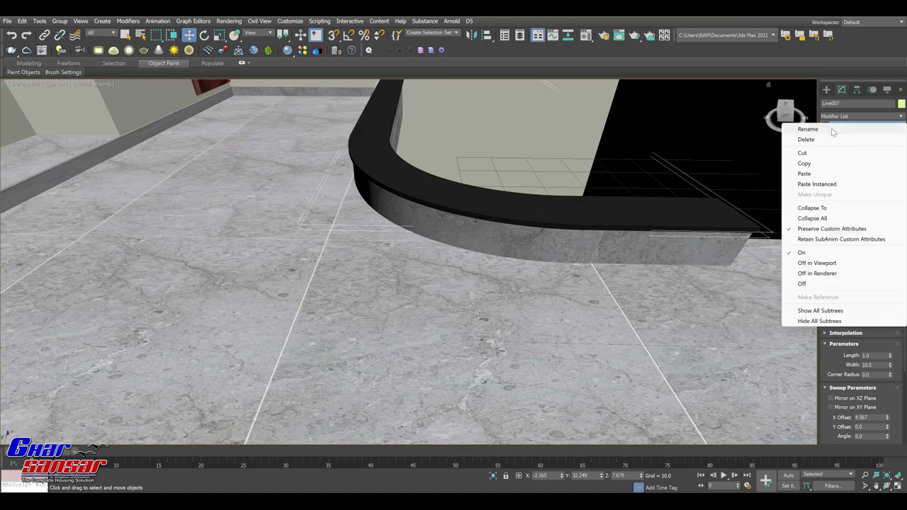
{"action": "left_click", "coordinate": [815, 175]}
{"action": "mouse_move", "coordinate": [638, 176]}
{"action": "middle_mouse_down", "text": "alt"}
{"action": "mouse_move", "coordinate": [785, 117]}
{"action": "mouse_move", "coordinate": [630, 168]}
{"action": "middle_mouse_up", "text": "alt"}
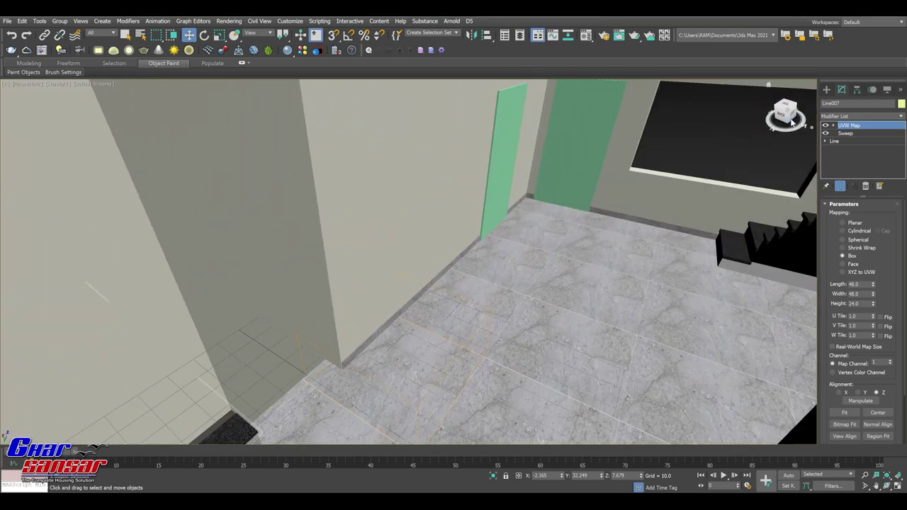
{"action": "mouse_move", "coordinate": [629, 168]}
{"action": "middle_mouse_down", "text": "alt"}
{"action": "mouse_move", "coordinate": [784, 113]}
{"action": "mouse_move", "coordinate": [755, 102]}
{"action": "middle_mouse_up", "text": "alt"}
{"action": "left_click", "coordinate": [585, 35]}
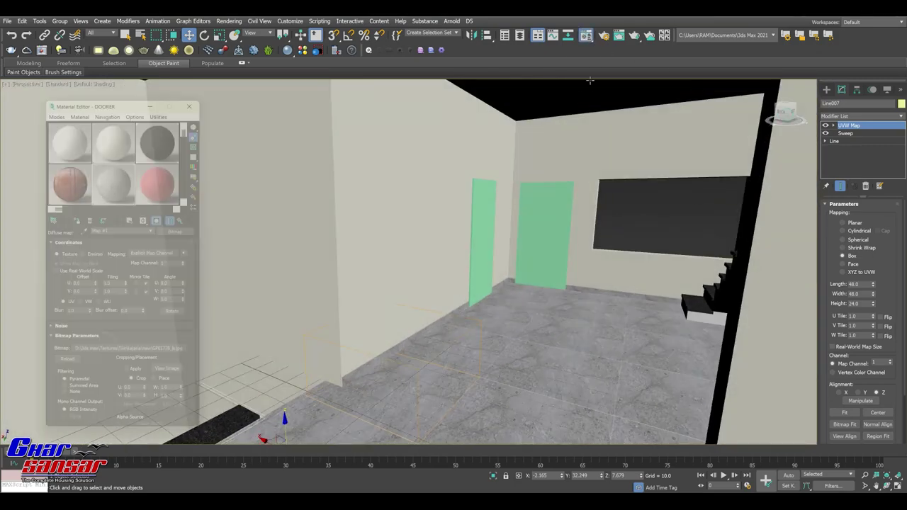
Step: Apply the wood material to the left green door and mirror it so its handle is on the left
{"action": "left_click_drag", "start_coordinate": [56, 174], "coordinate": [524, 227]}
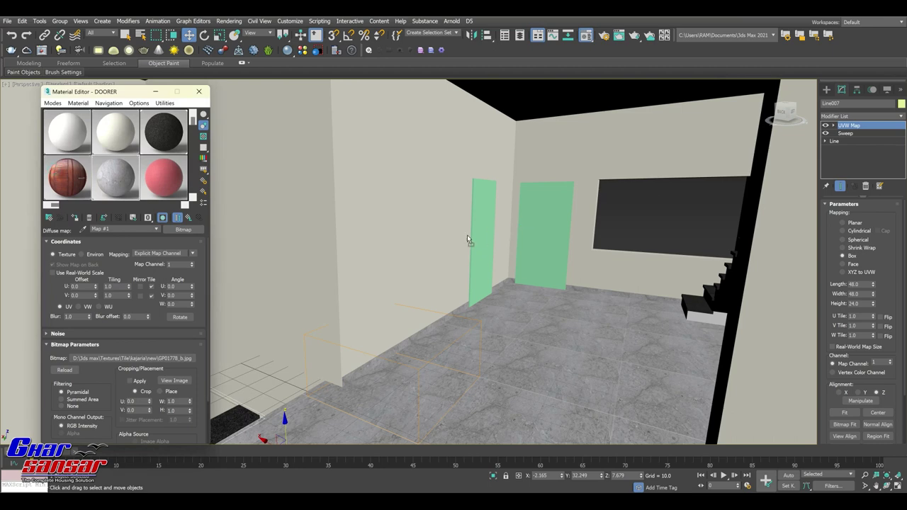
{"action": "scroll", "coordinate": [480, 245], "scroll_direction": "up", "scroll_amount": 3}
{"action": "scroll", "coordinate": [480, 244], "scroll_direction": "up", "scroll_amount": 2}
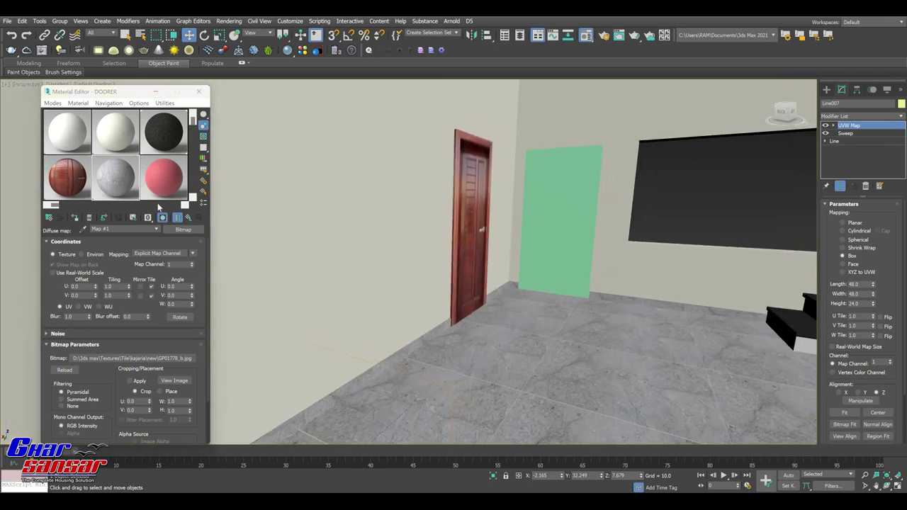
{"action": "left_click", "coordinate": [456, 189]}
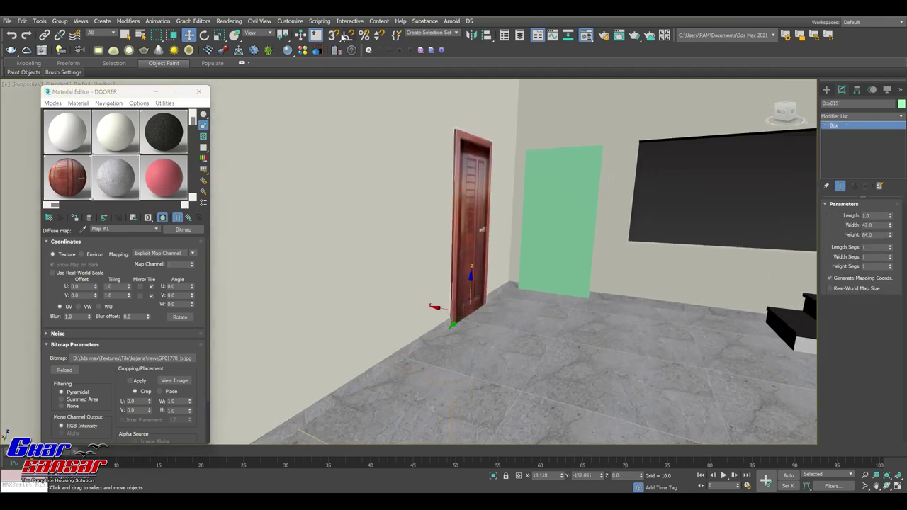
{"action": "left_click", "coordinate": [471, 35]}
{"action": "left_click", "coordinate": [425, 325]}
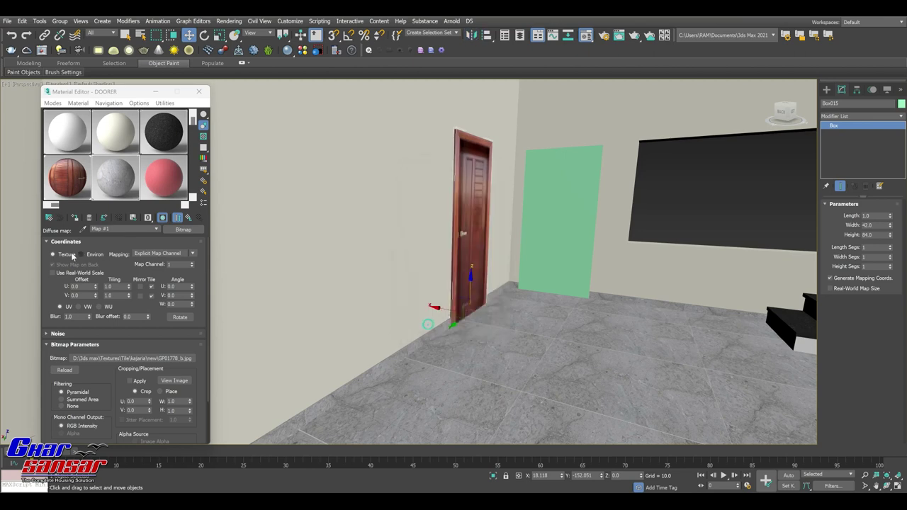
Step: Apply the wood material to the second green door panel and orbit out around the house
{"action": "left_click_drag", "start_coordinate": [68, 180], "coordinate": [576, 233]}
{"action": "left_click", "coordinate": [572, 231]}
{"action": "mouse_move", "coordinate": [572, 234]}
{"action": "middle_mouse_down", "text": "alt"}
{"action": "mouse_move", "coordinate": [546, 274]}
{"action": "mouse_move", "coordinate": [567, 285]}
{"action": "middle_mouse_up", "text": "alt"}
{"action": "scroll", "coordinate": [560, 255], "scroll_direction": "down", "scroll_amount": 3}
{"action": "left_click_drag", "start_coordinate": [785, 112], "coordinate": [786, 114]}
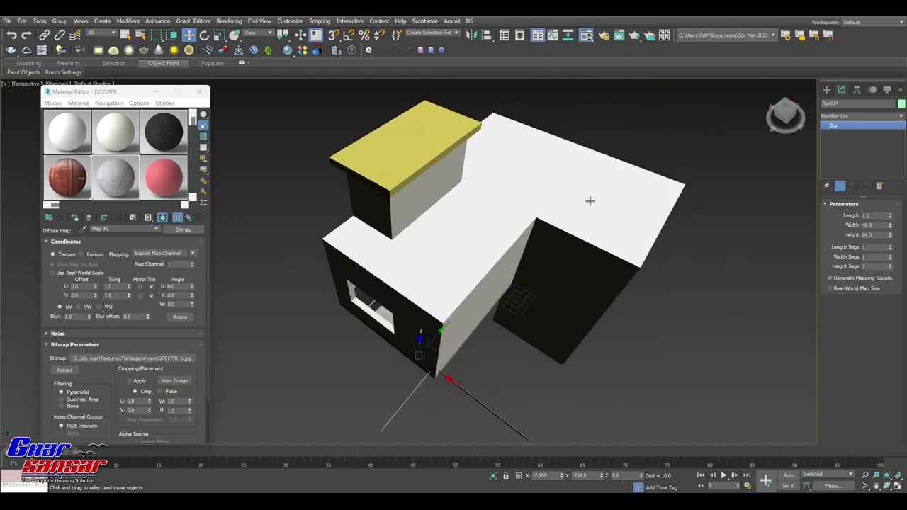
Step: Hide the roof slab and orbit around to inspect the interior, doors and counter
{"action": "left_click", "coordinate": [591, 202]}
{"action": "right_click", "coordinate": [590, 201]}
{"action": "left_click", "coordinate": [614, 164]}
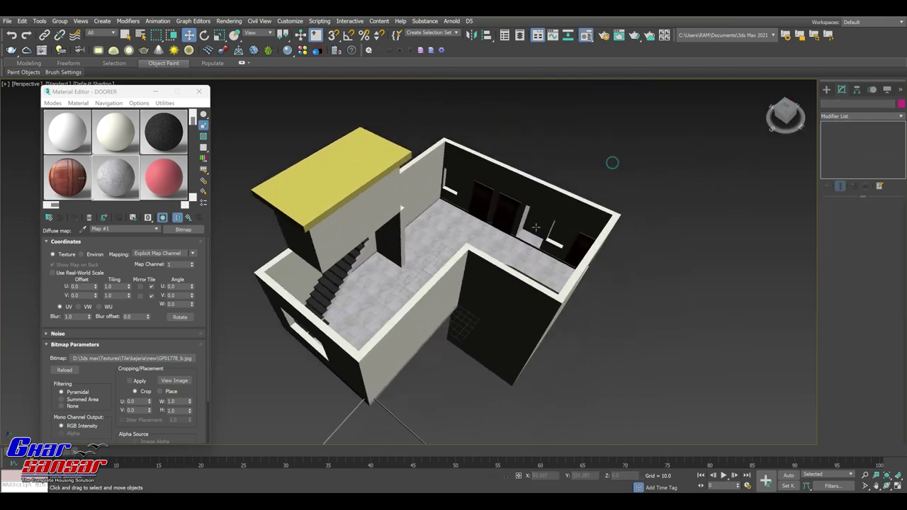
{"action": "scroll", "coordinate": [581, 211], "scroll_direction": "up", "scroll_amount": 3}
{"action": "scroll", "coordinate": [581, 211], "scroll_direction": "up", "scroll_amount": 2}
{"action": "left_click_drag", "start_coordinate": [787, 114], "coordinate": [786, 112]}
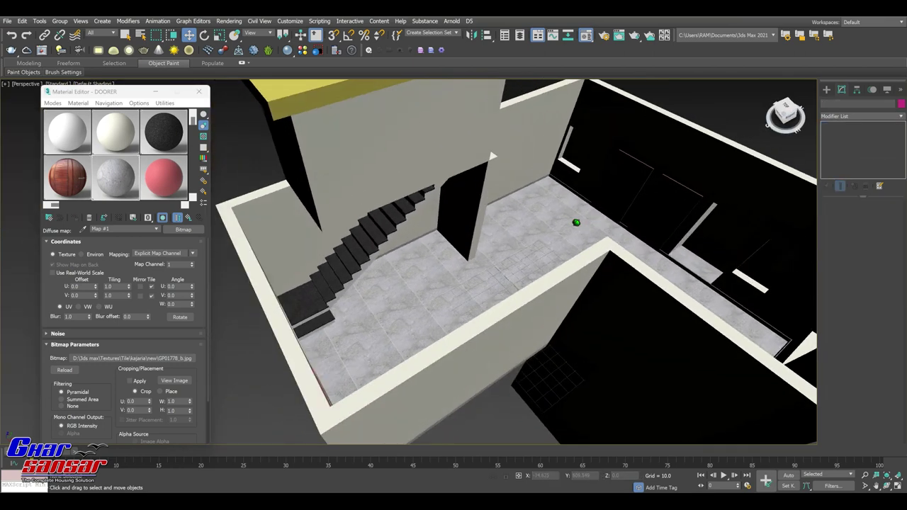
{"action": "mouse_move", "coordinate": [576, 222]}
{"action": "middle_mouse_down", "text": "alt"}
{"action": "mouse_move", "coordinate": [516, 245]}
{"action": "mouse_move", "coordinate": [628, 253]}
{"action": "middle_mouse_up", "text": "alt"}
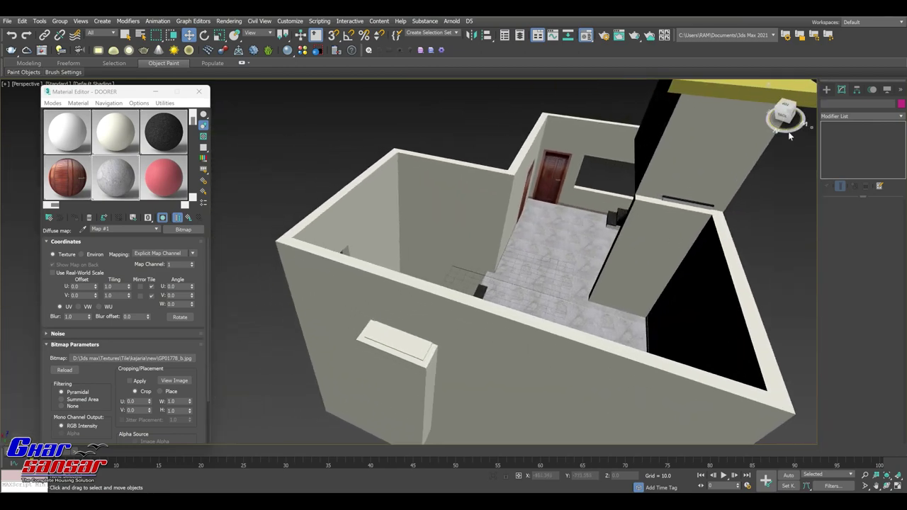
{"action": "left_click_drag", "start_coordinate": [775, 116], "coordinate": [833, 188]}
{"action": "scroll", "coordinate": [499, 279], "scroll_direction": "up", "scroll_amount": 5}
{"action": "mouse_move", "coordinate": [474, 231]}
{"action": "middle_mouse_down", "text": "alt"}
{"action": "mouse_move", "coordinate": [518, 288]}
{"action": "mouse_move", "coordinate": [507, 257]}
{"action": "middle_mouse_up", "text": "alt"}
Step: Save the scene as 1.max, confirming replacement of the existing file
{"action": "left_click", "coordinate": [199, 91]}
{"action": "mouse_move", "coordinate": [430, 221]}
{"action": "middle_mouse_down", "text": "alt"}
{"action": "mouse_move", "coordinate": [440, 240]}
{"action": "mouse_move", "coordinate": [450, 233]}
{"action": "mouse_move", "coordinate": [439, 221]}
{"action": "middle_mouse_up", "text": "alt"}
{"action": "scroll", "coordinate": [440, 240], "scroll_direction": "down", "scroll_amount": 3}
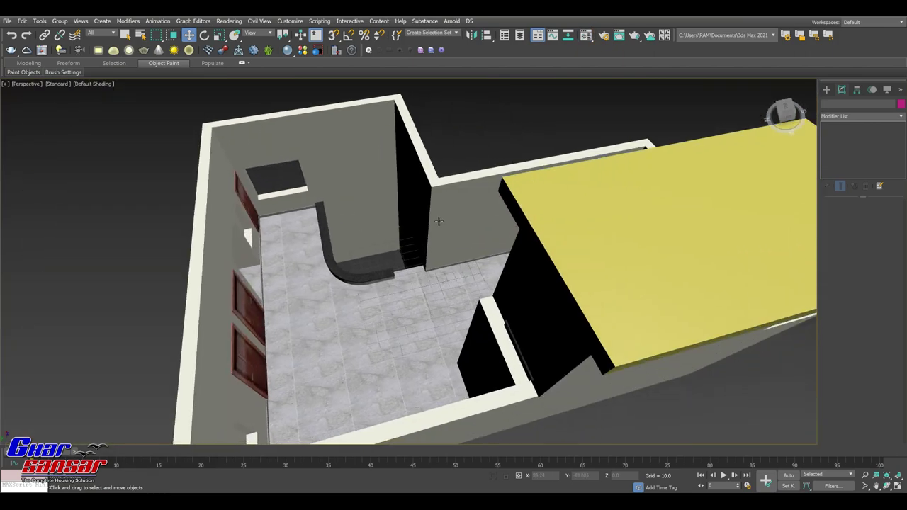
{"action": "left_click", "coordinate": [8, 22]}
{"action": "left_click", "coordinate": [27, 87]}
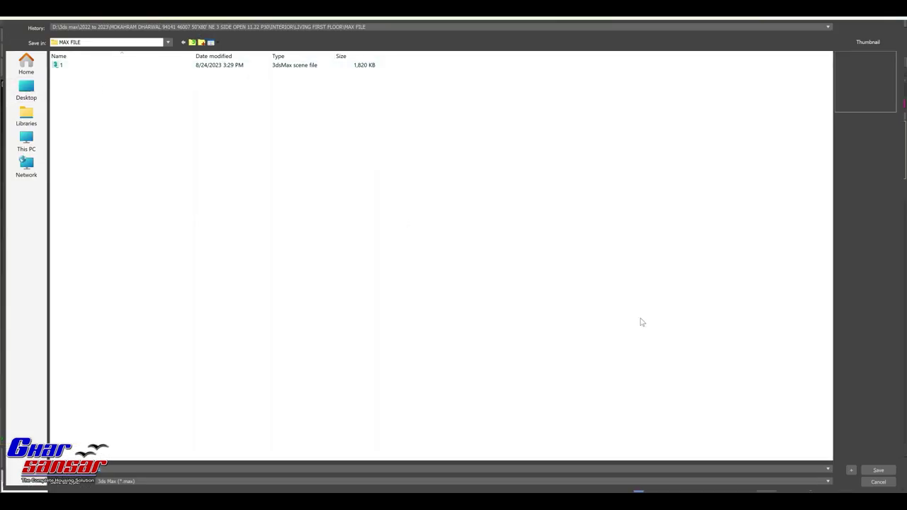
{"action": "left_click", "coordinate": [876, 469]}
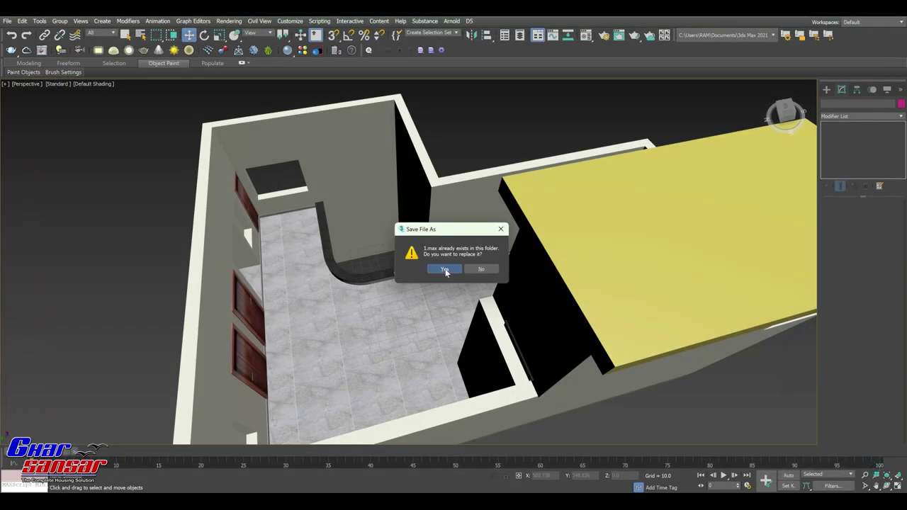
{"action": "left_click", "coordinate": [444, 270]}
{"action": "middle_click_drag", "start_coordinate": [364, 195], "coordinate": [425, 213], "text": "alt"}
{"action": "middle_click_drag", "start_coordinate": [365, 195], "coordinate": [515, 208], "text": "alt"}
{"action": "scroll", "coordinate": [435, 179], "scroll_direction": "up", "scroll_amount": 3}
{"action": "scroll", "coordinate": [434, 179], "scroll_direction": "up", "scroll_amount": 3}
{"action": "scroll", "coordinate": [435, 179], "scroll_direction": "down", "scroll_amount": 3}
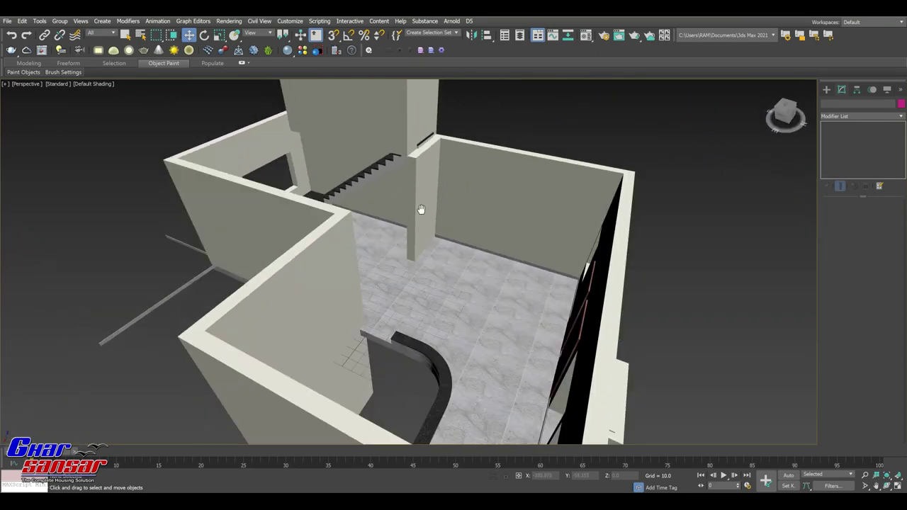
{"action": "scroll", "coordinate": [421, 209], "scroll_direction": "down", "scroll_amount": 1}
{"action": "mouse_move", "coordinate": [421, 208]}
{"action": "middle_mouse_down", "text": "alt"}
{"action": "mouse_move", "coordinate": [349, 209]}
{"action": "mouse_move", "coordinate": [561, 205]}
{"action": "middle_mouse_up", "text": "alt"}
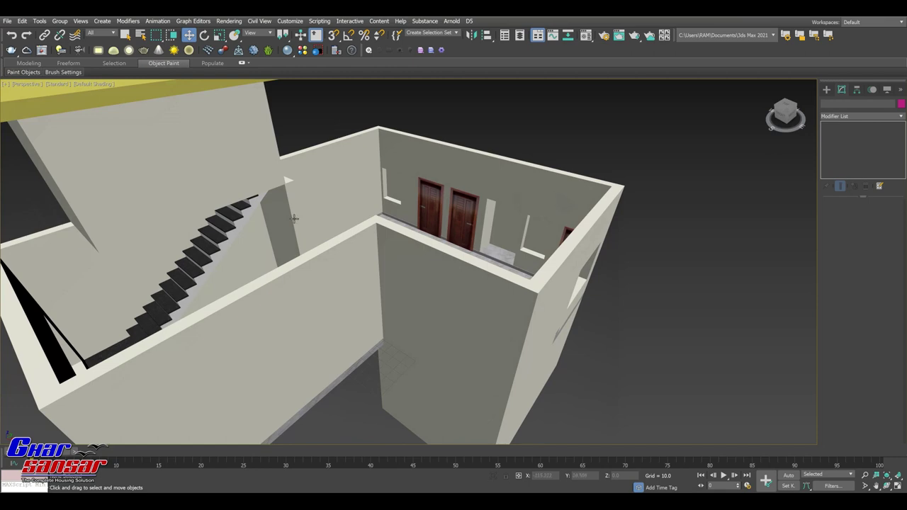
{"action": "middle_click_drag", "start_coordinate": [294, 218], "coordinate": [453, 213], "text": "alt"}
{"action": "scroll", "coordinate": [456, 215], "scroll_direction": "up", "scroll_amount": 5}
{"action": "scroll", "coordinate": [461, 209], "scroll_direction": "up", "scroll_amount": 3}
{"action": "scroll", "coordinate": [465, 203], "scroll_direction": "up", "scroll_amount": 1}
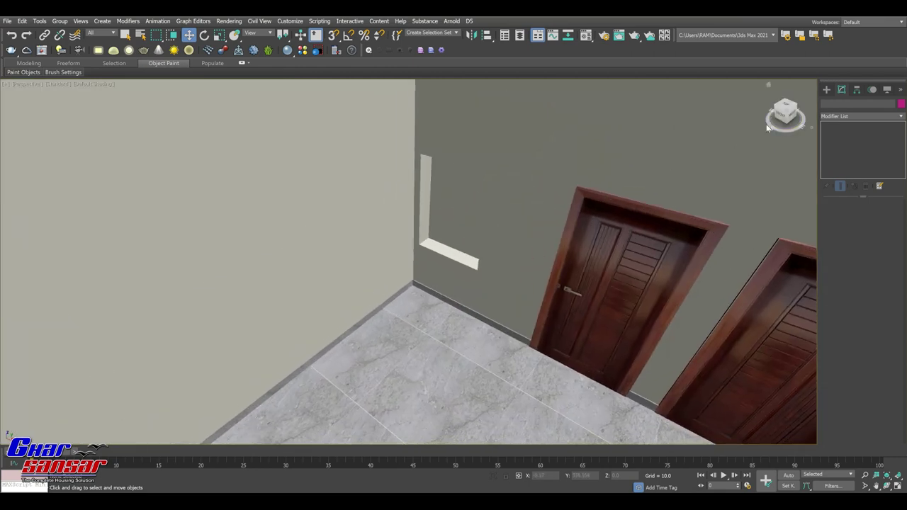
{"action": "middle_click_drag", "start_coordinate": [407, 262], "coordinate": [456, 244], "text": "alt"}
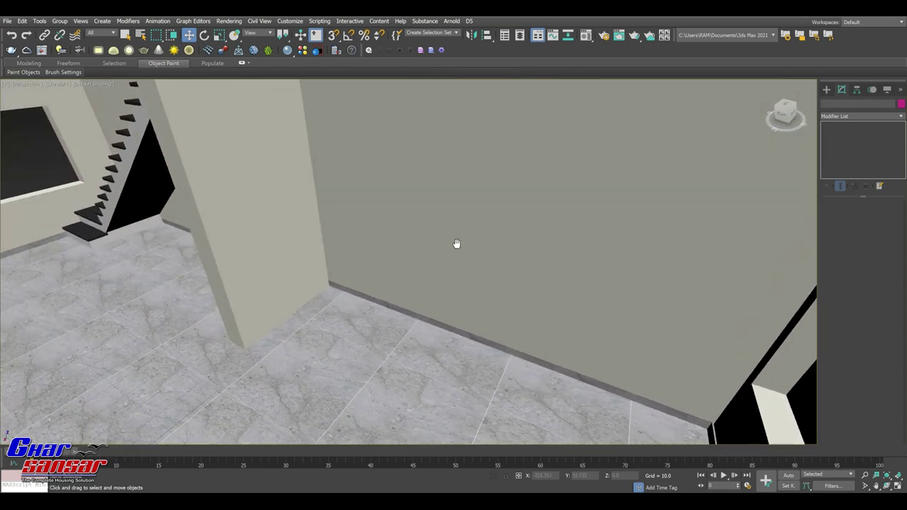
{"action": "scroll", "coordinate": [460, 242], "scroll_direction": "down", "scroll_amount": 3}
{"action": "left_click", "coordinate": [322, 284]}
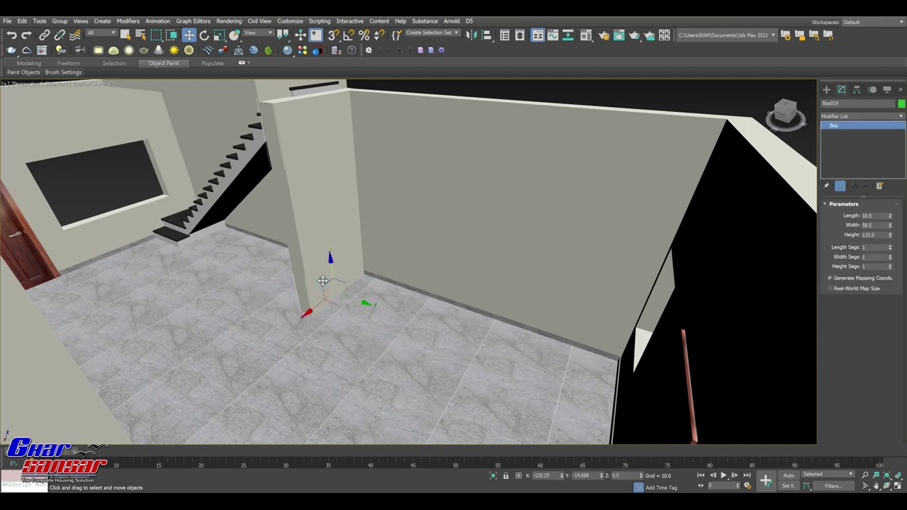
Step: Clone the pillar box as Box046 and size it 59.5 wide by 11.5 long by 4 high
{"action": "key", "text": "ctrl+v"}
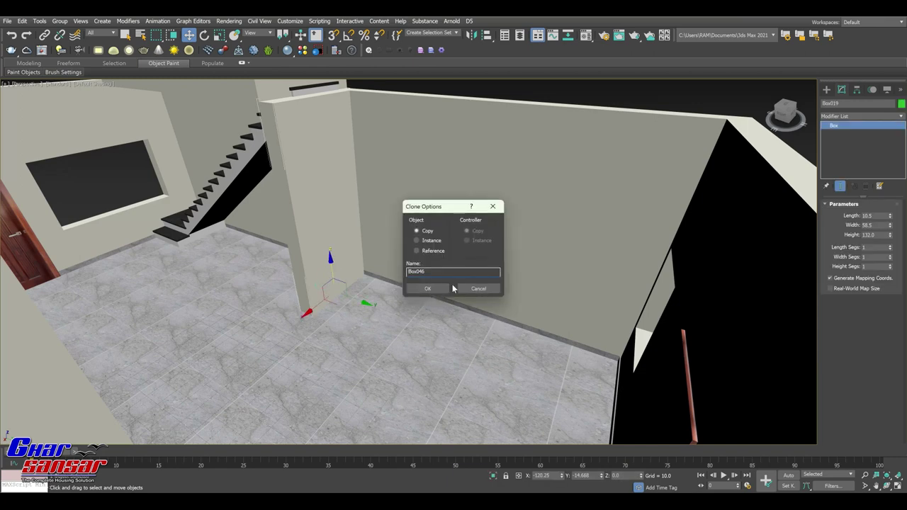
{"action": "left_click", "coordinate": [429, 289]}
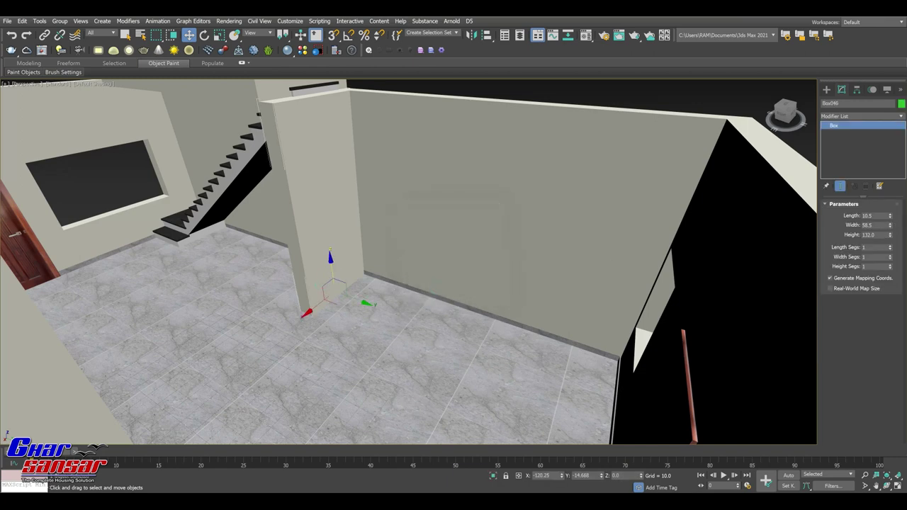
{"action": "scroll", "coordinate": [442, 301], "scroll_direction": "up", "scroll_amount": 2}
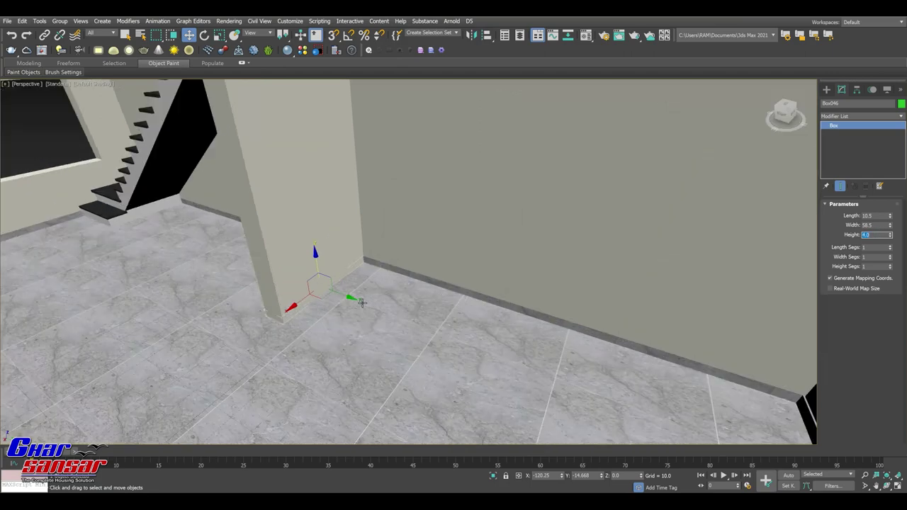
{"action": "scroll", "coordinate": [425, 301], "scroll_direction": "up", "scroll_amount": 2}
{"action": "scroll", "coordinate": [416, 301], "scroll_direction": "up", "scroll_amount": 2}
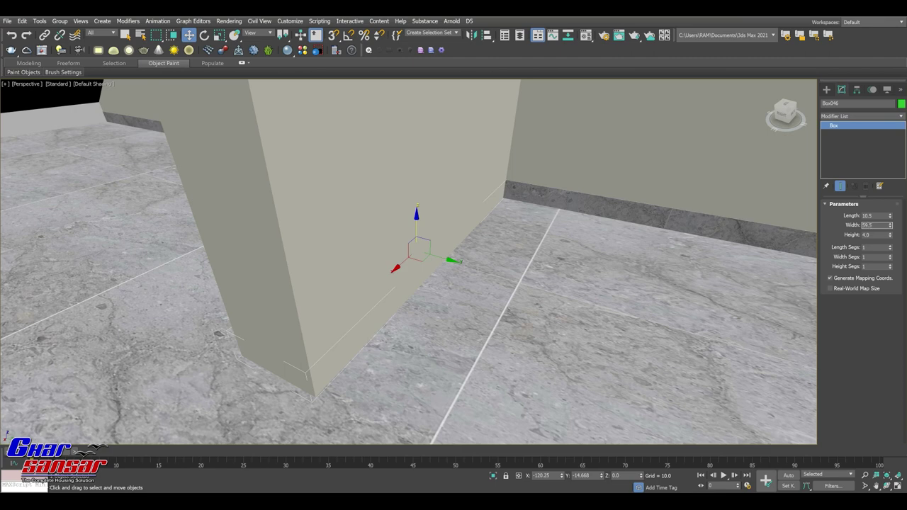
{"action": "key", "text": "Return"}
{"action": "key", "text": "shift+Tab"}
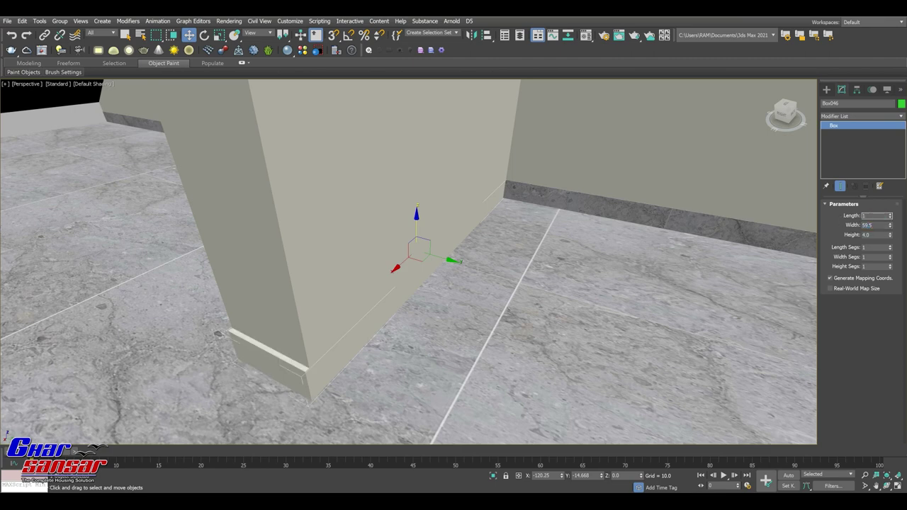
{"action": "type", "text": "1.5"}
{"action": "key", "text": "Return"}
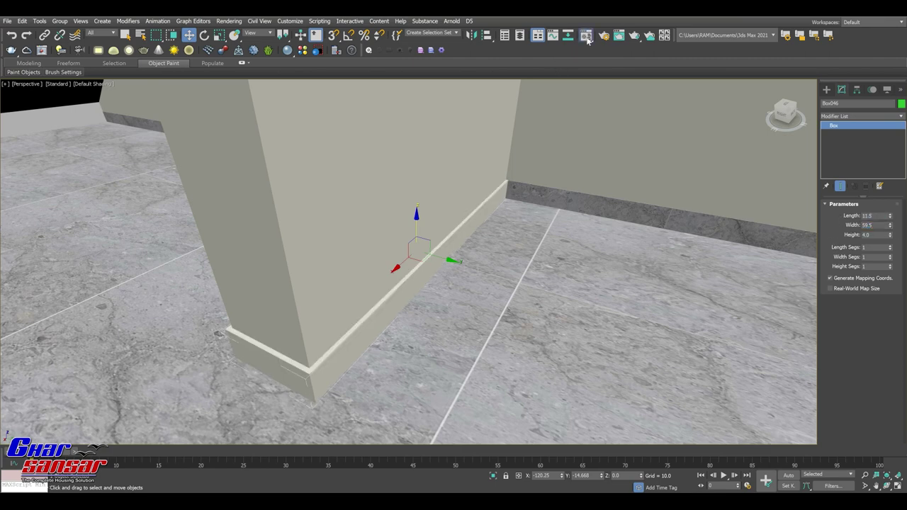
Step: Assign the black material to the skirting piece Box046 and orbit round to the window wall
{"action": "left_click", "coordinate": [585, 35]}
{"action": "left_click", "coordinate": [176, 145]}
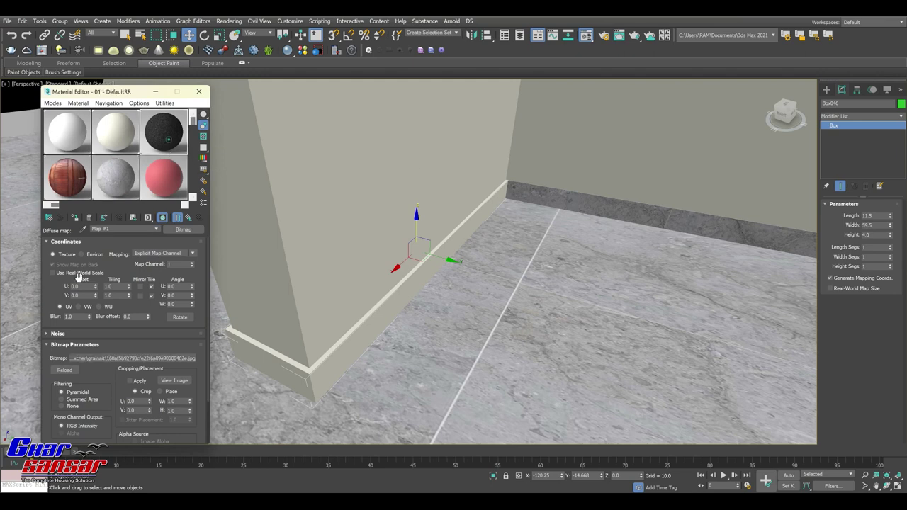
{"action": "left_click", "coordinate": [76, 218]}
{"action": "left_click", "coordinate": [198, 91]}
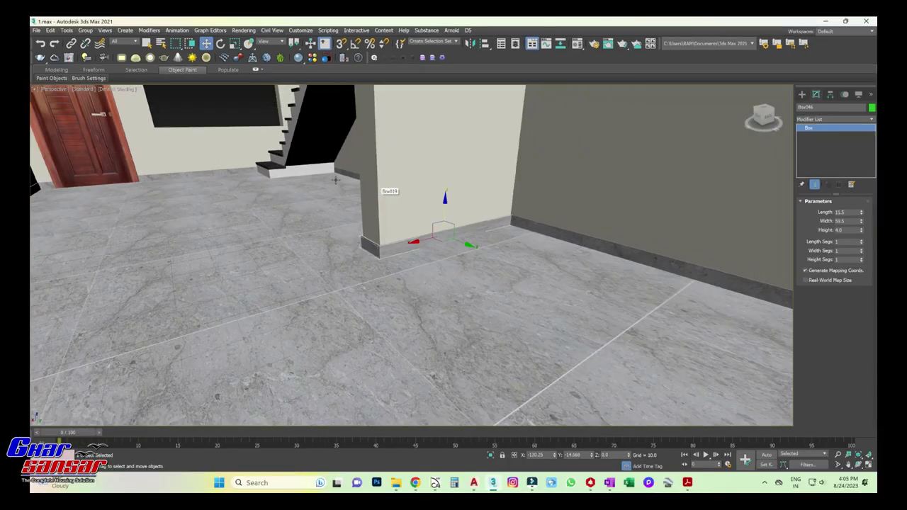
{"action": "mouse_move", "coordinate": [385, 192]}
{"action": "middle_mouse_down", "text": "alt"}
{"action": "mouse_move", "coordinate": [397, 237]}
{"action": "mouse_move", "coordinate": [301, 178]}
{"action": "middle_mouse_up", "text": "alt"}
{"action": "scroll", "coordinate": [302, 178], "scroll_direction": "up", "scroll_amount": 5}
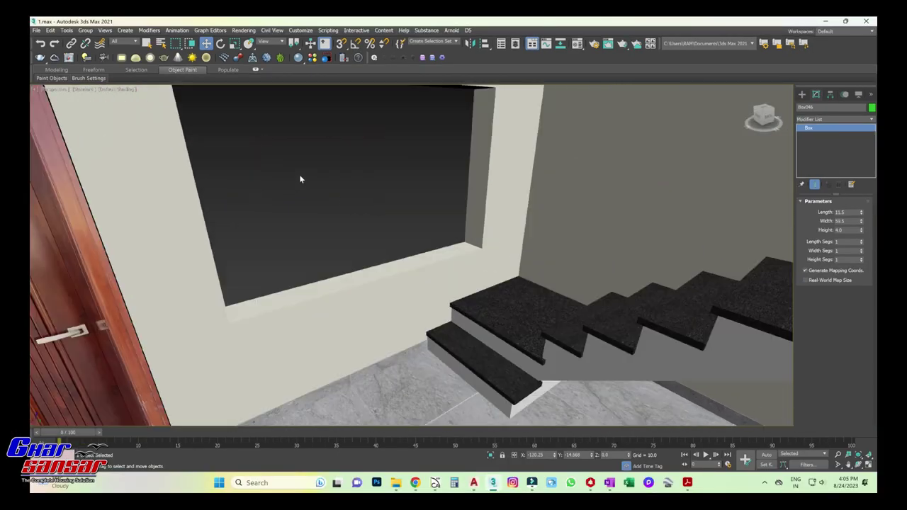
{"action": "left_click", "coordinate": [372, 280]}
{"action": "right_click", "coordinate": [370, 248]}
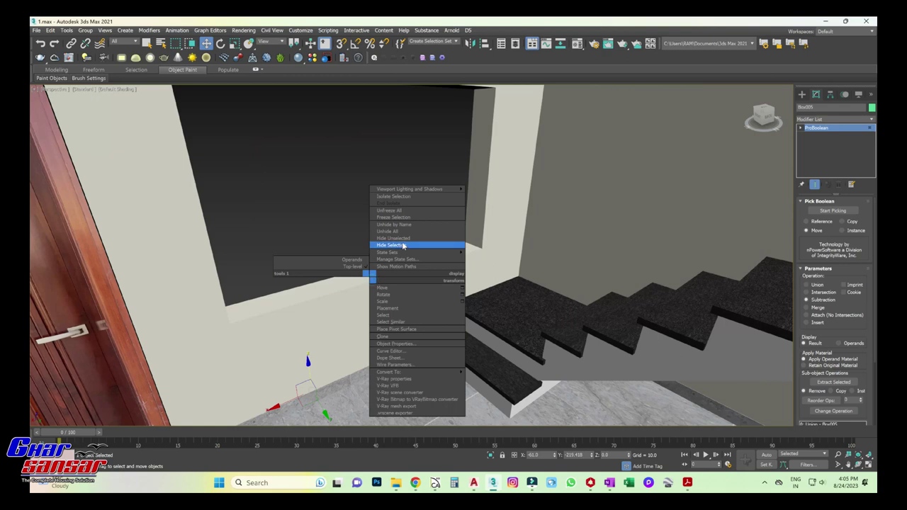
Step: Hide all but the window wall Box005 and show it framed in a maximized Top view
{"action": "left_click", "coordinate": [401, 242]}
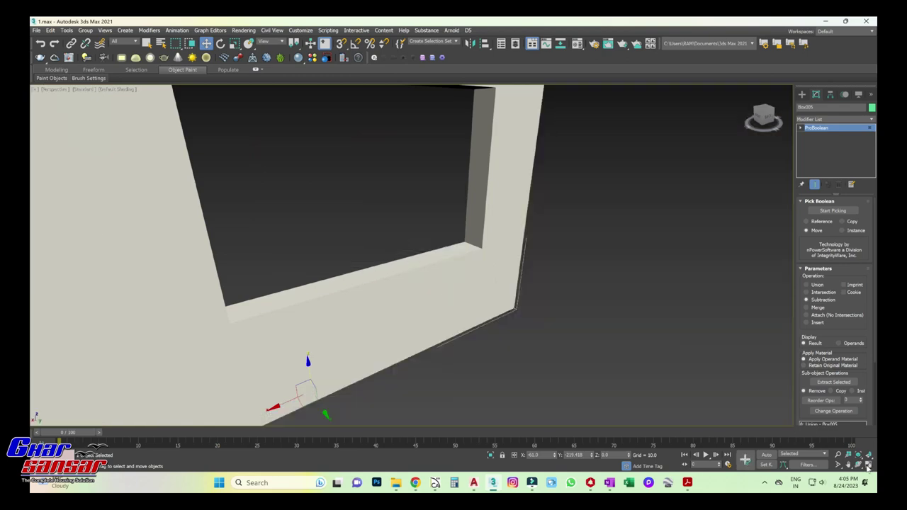
{"action": "left_click", "coordinate": [868, 465]}
{"action": "scroll", "coordinate": [225, 207], "scroll_direction": "up", "scroll_amount": 3}
{"action": "scroll", "coordinate": [237, 206], "scroll_direction": "up", "scroll_amount": 4}
{"action": "key", "text": "ctrl+shift+z"}
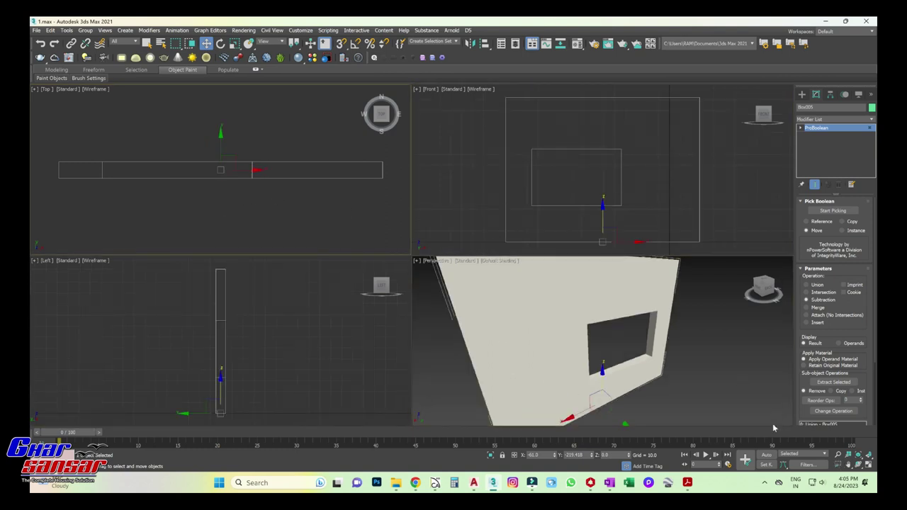
{"action": "left_click", "coordinate": [868, 466]}
{"action": "middle_click_drag", "start_coordinate": [493, 304], "coordinate": [494, 312]}
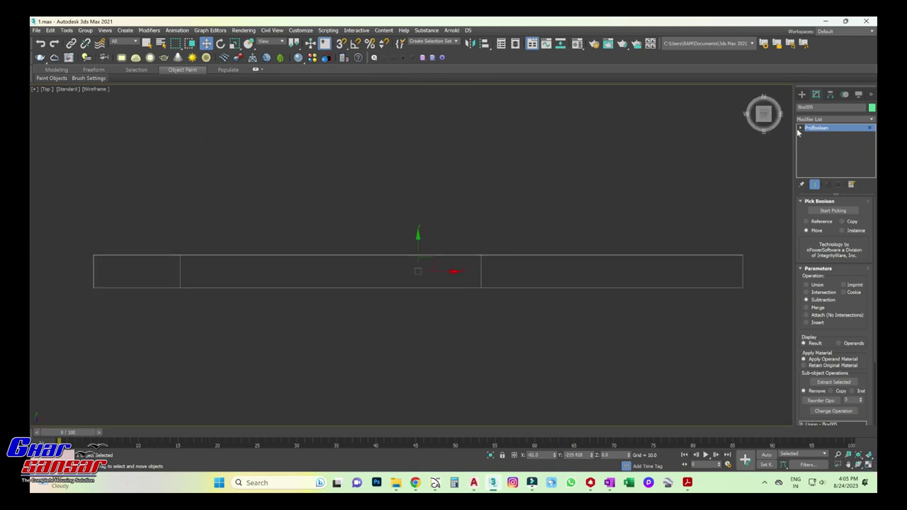
{"action": "left_click", "coordinate": [802, 94]}
{"action": "left_click", "coordinate": [825, 118]}
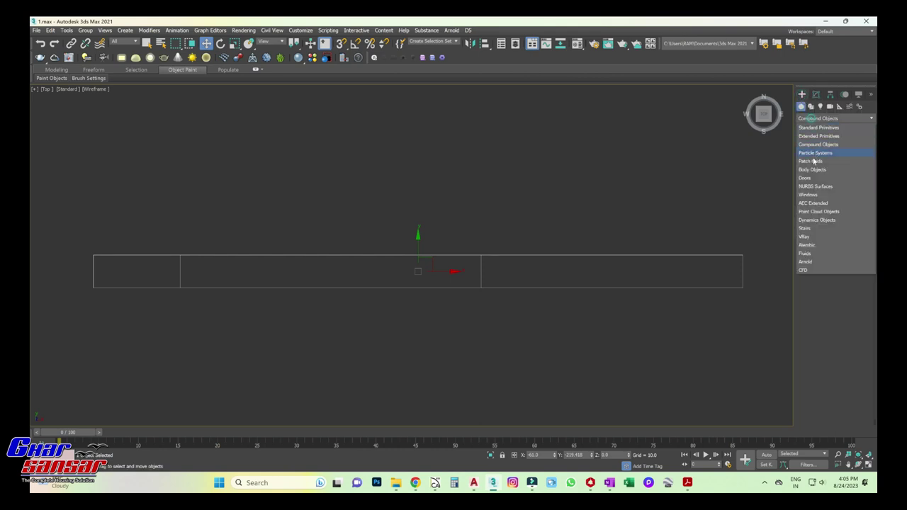
Step: Choose the Sliding window type and snap-draw it across the wall opening
{"action": "left_click", "coordinate": [814, 194]}
{"action": "left_click", "coordinate": [817, 155]}
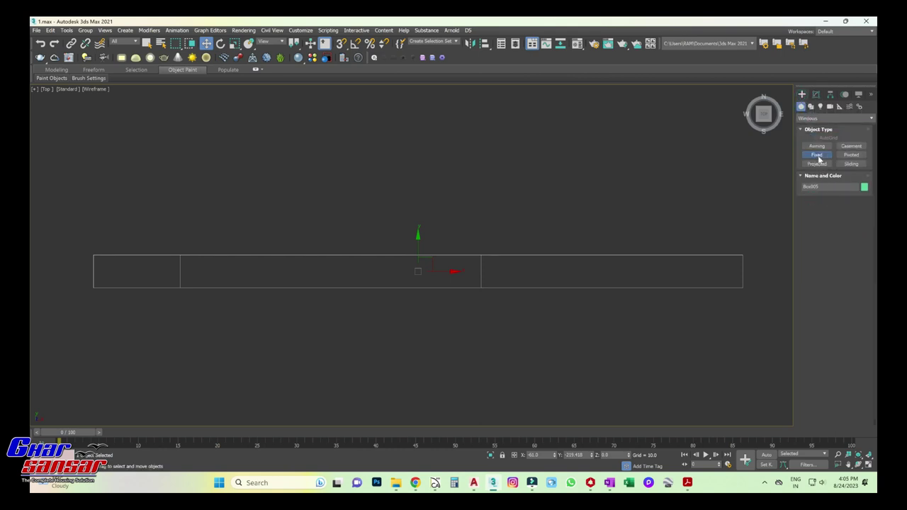
{"action": "left_click", "coordinate": [851, 163]}
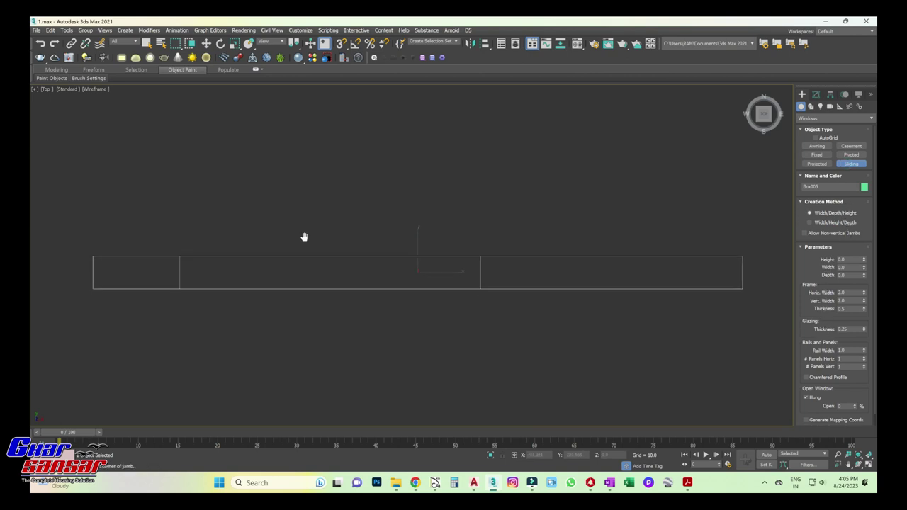
{"action": "left_click", "coordinate": [342, 44]}
{"action": "left_click_drag", "start_coordinate": [188, 289], "coordinate": [480, 289]}
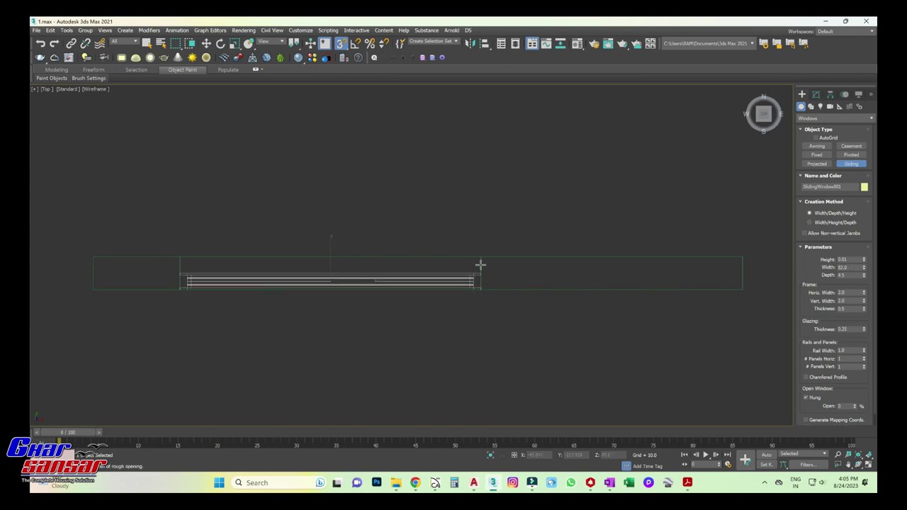
{"action": "left_click", "coordinate": [480, 258]}
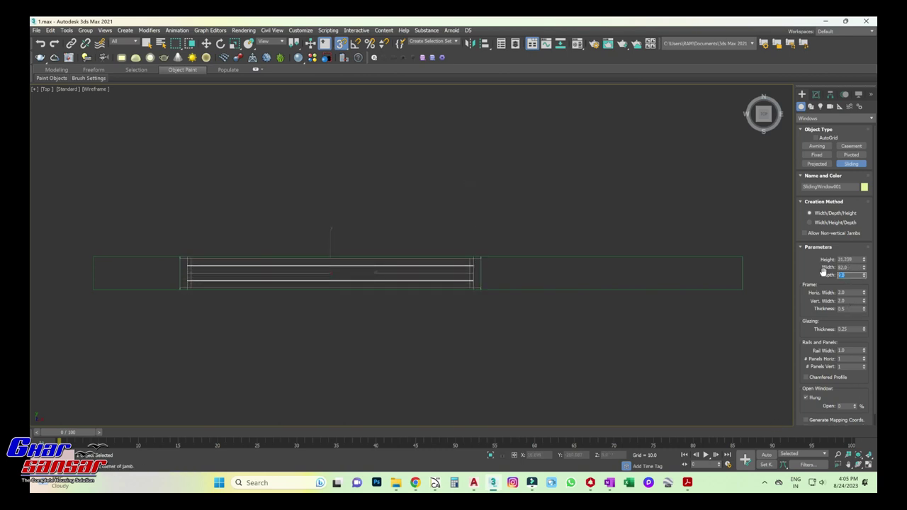
Step: Set the sliding window to width 82, depth 9 and height 48
{"action": "left_click", "coordinate": [845, 268]}
{"action": "key", "text": "shift+Tab"}
{"action": "key", "text": "Return"}
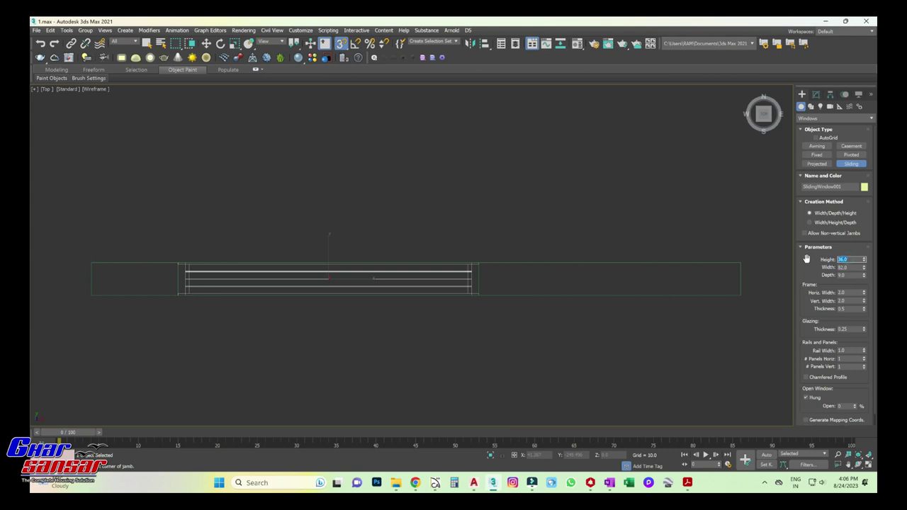
{"action": "type", "text": "33"}
{"action": "key", "text": "Return"}
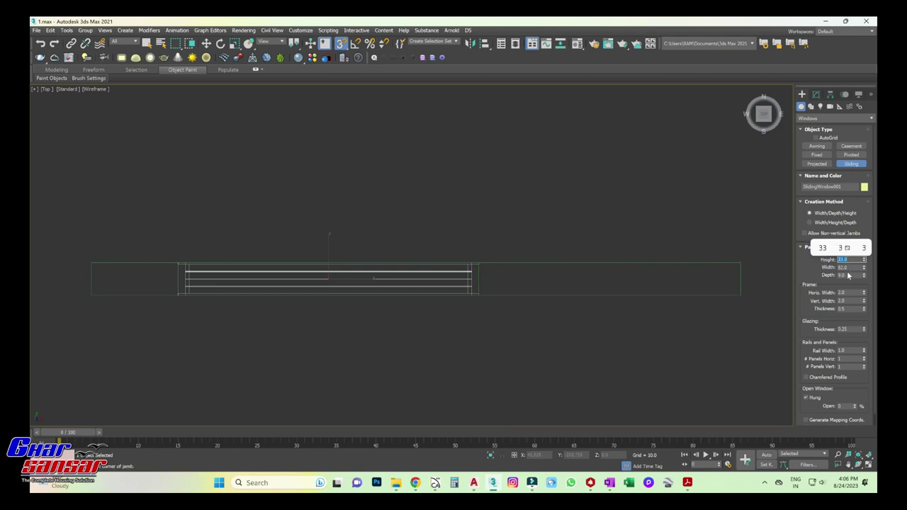
{"action": "middle_click_drag", "start_coordinate": [446, 280], "coordinate": [477, 287]}
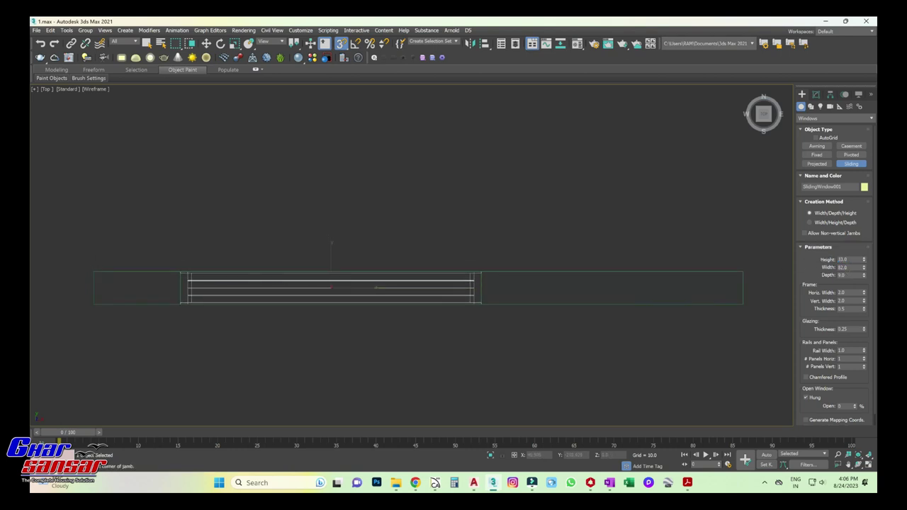
{"action": "double_click", "coordinate": [850, 259]}
{"action": "type", "text": "8"}
{"action": "key", "text": "Return"}
{"action": "right_click", "coordinate": [206, 43]}
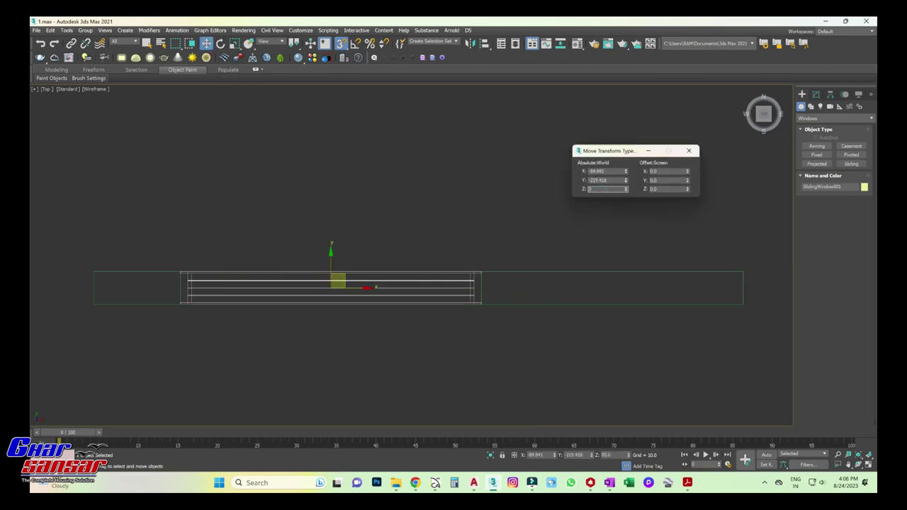
Step: Set the window's elevation to 33 and its depth to 10
{"action": "type", "text": "33"}
{"action": "key", "text": "Return"}
{"action": "left_click", "coordinate": [816, 95]}
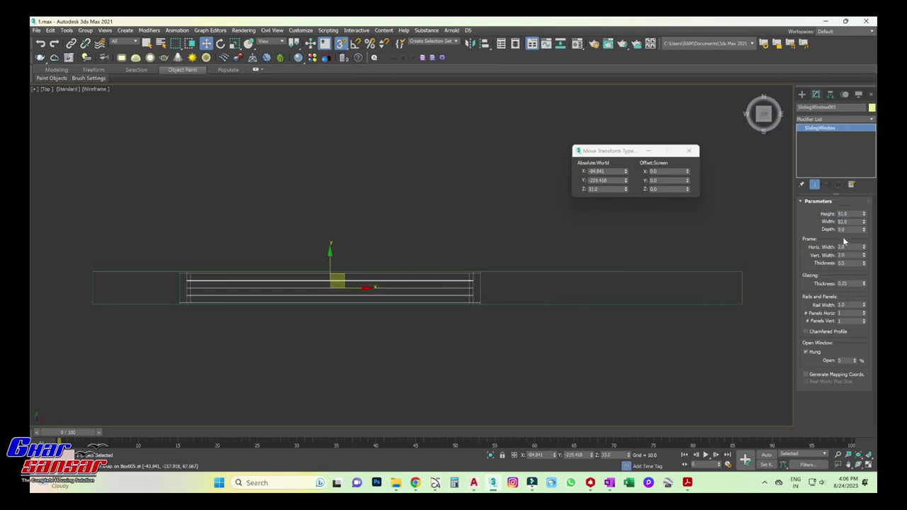
{"action": "type", "text": "0"}
{"action": "key", "text": "Return"}
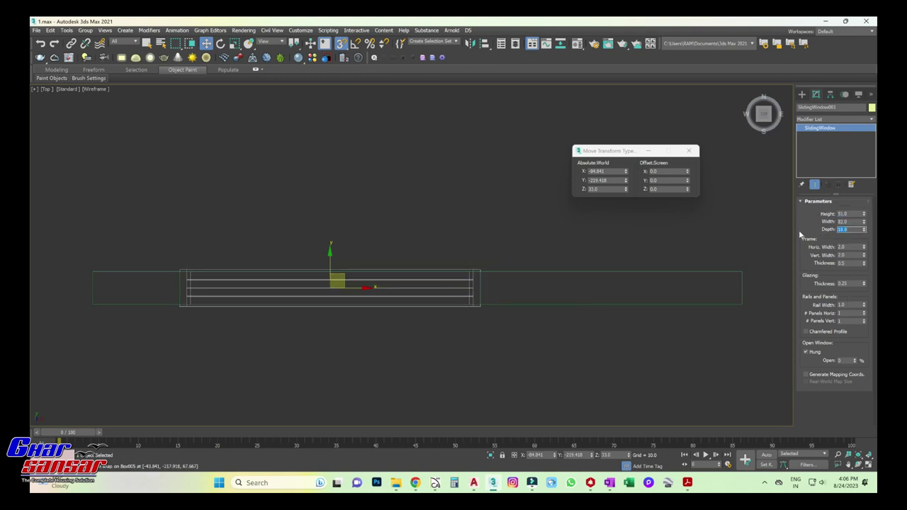
Step: Turn off the hung opening style and maximize a front view of the window
{"action": "left_click", "coordinate": [869, 466]}
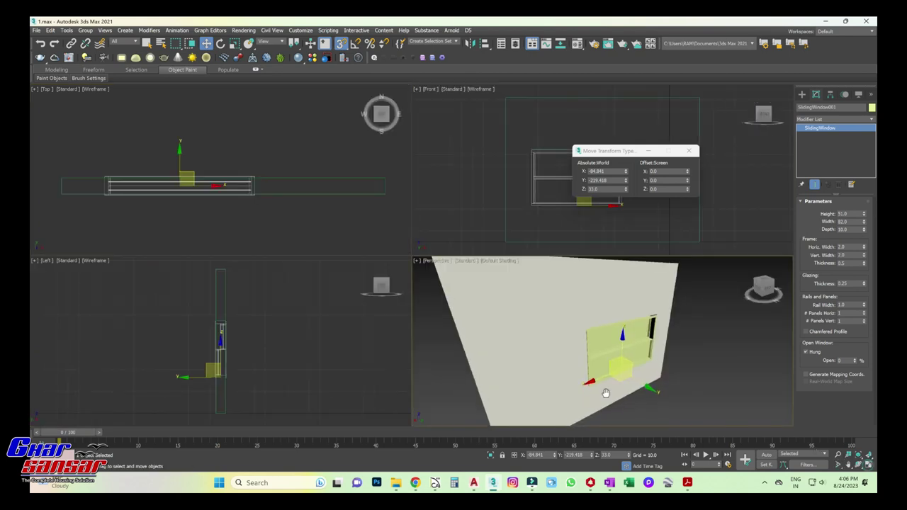
{"action": "middle_click_drag", "start_coordinate": [603, 393], "coordinate": [604, 377], "text": "alt"}
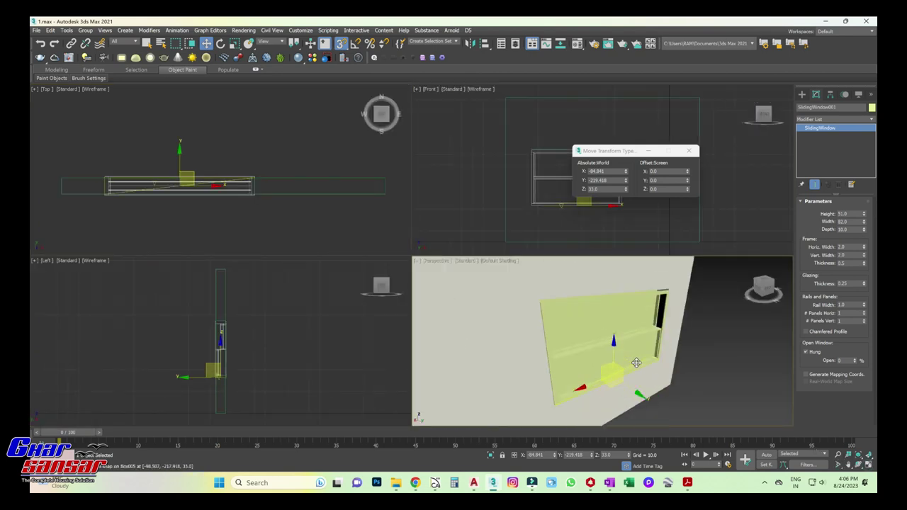
{"action": "left_click", "coordinate": [808, 353]}
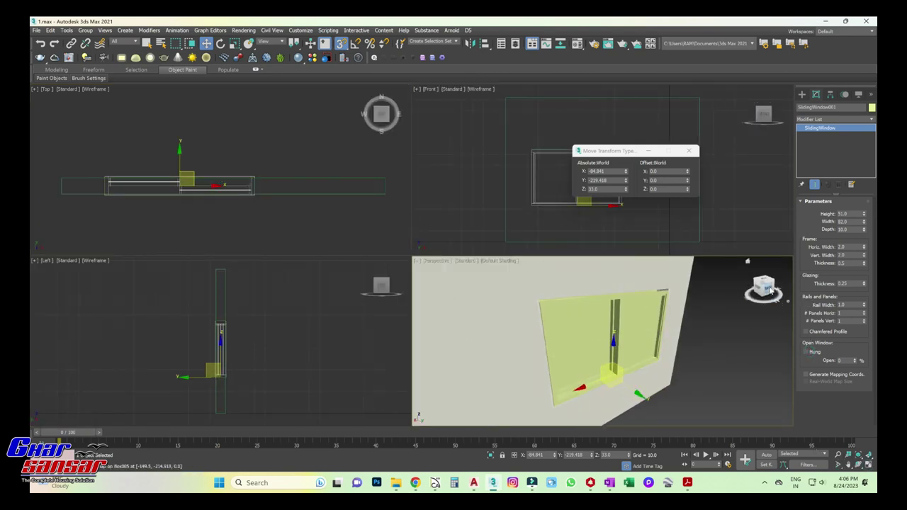
{"action": "left_click", "coordinate": [771, 290]}
{"action": "left_click", "coordinate": [870, 466]}
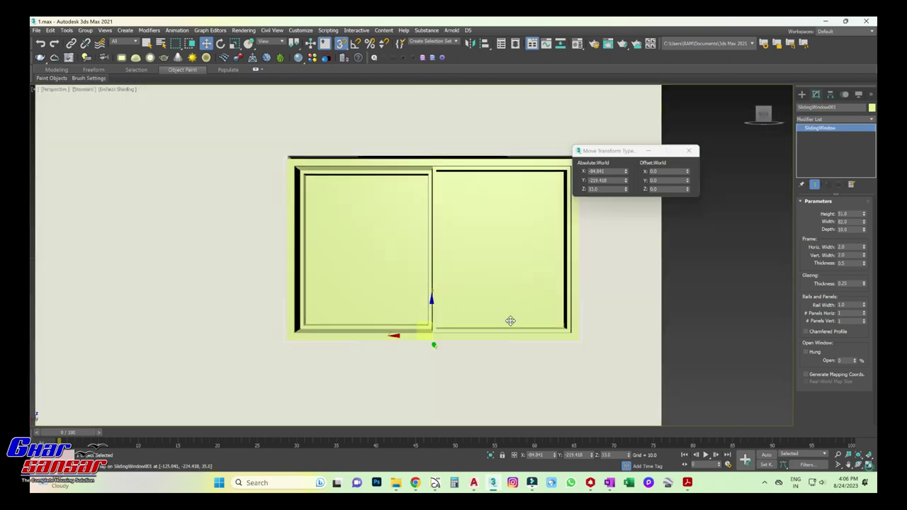
Step: Keep the elevation at 33 and change the window height to 52
{"action": "left_click", "coordinate": [688, 150]}
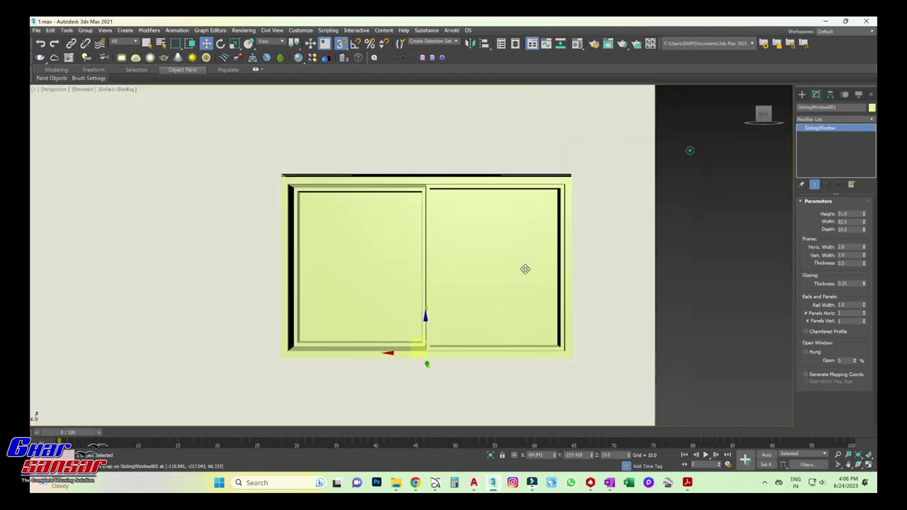
{"action": "right_click", "coordinate": [205, 43]}
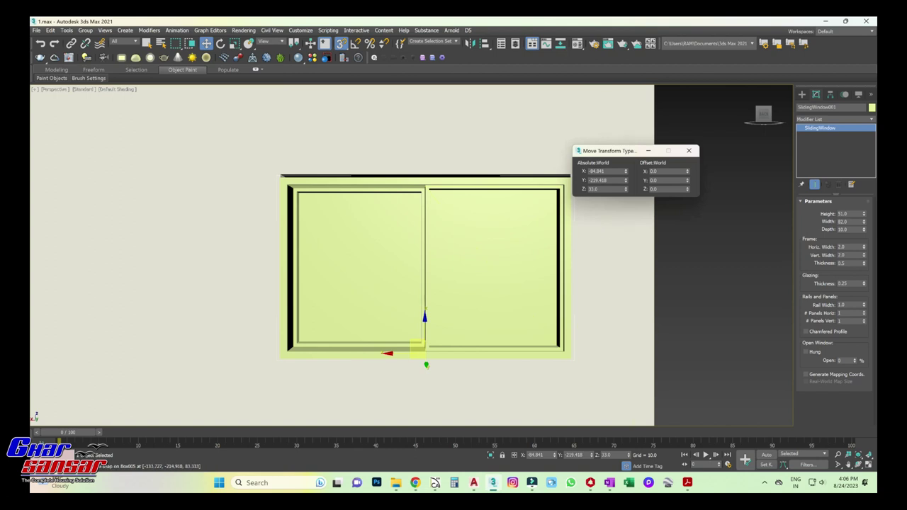
{"action": "double_click", "coordinate": [604, 188]}
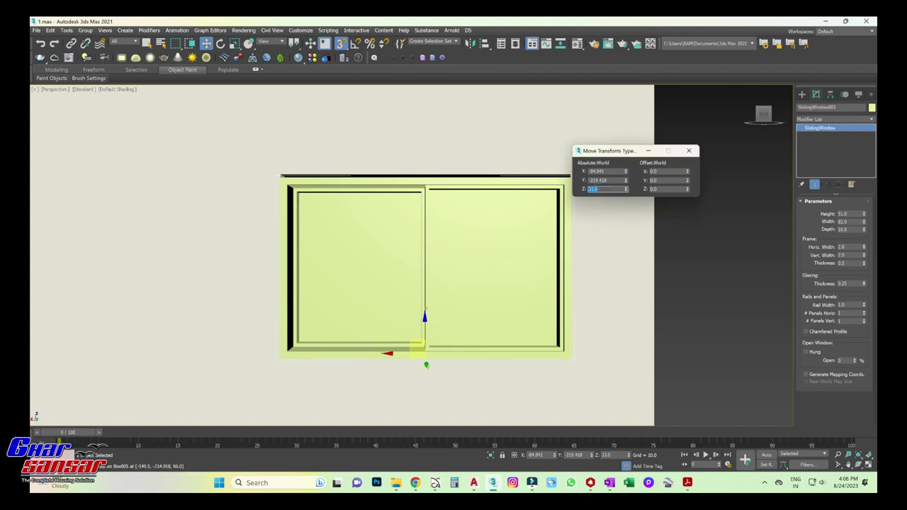
{"action": "left_click", "coordinate": [876, 216]}
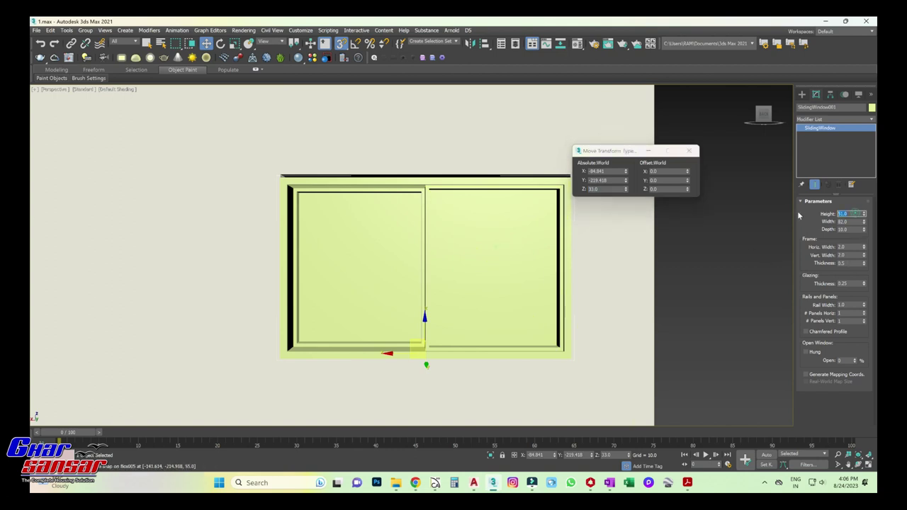
{"action": "type", "text": "52"}
{"action": "key", "text": "Return"}
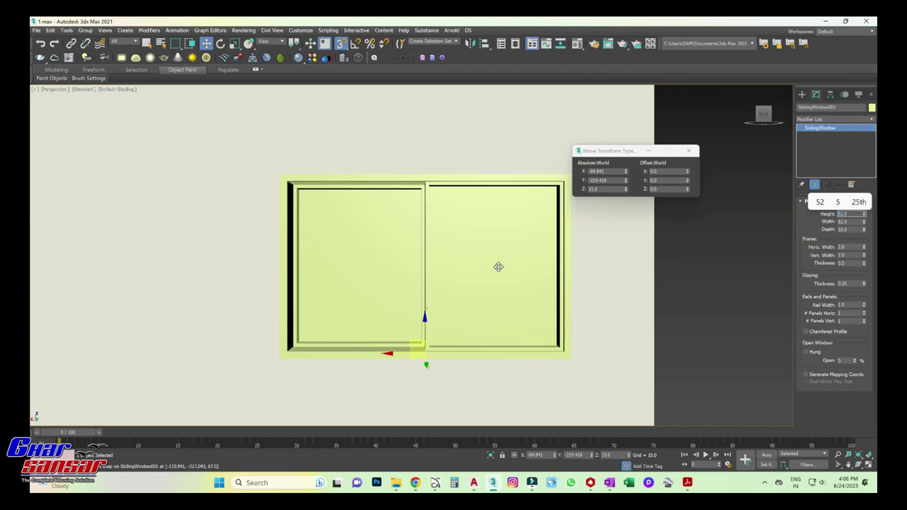
{"action": "left_click", "coordinate": [688, 151]}
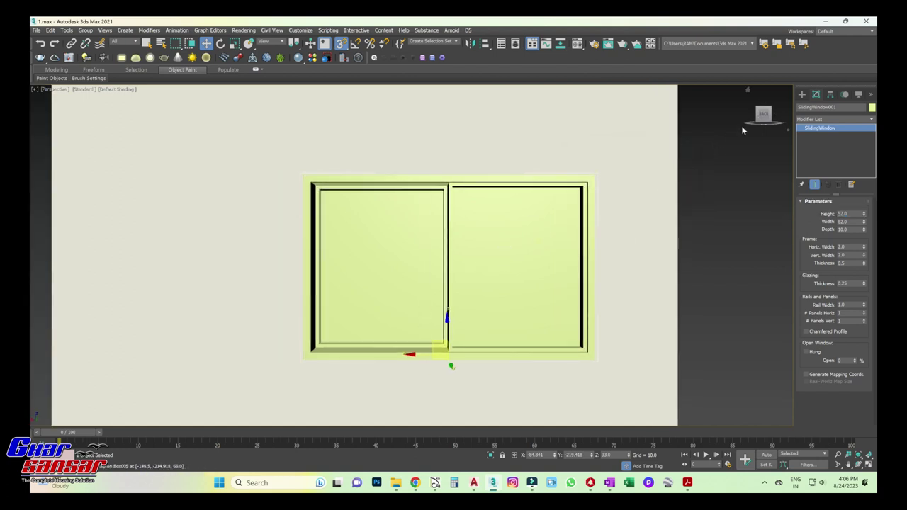
Step: End the isolation to bring back the door and stairs, and pan to show them beside the window
{"action": "right_click", "coordinate": [641, 188]}
{"action": "left_click", "coordinate": [679, 141]}
{"action": "middle_click_drag", "start_coordinate": [516, 281], "coordinate": [581, 232]}
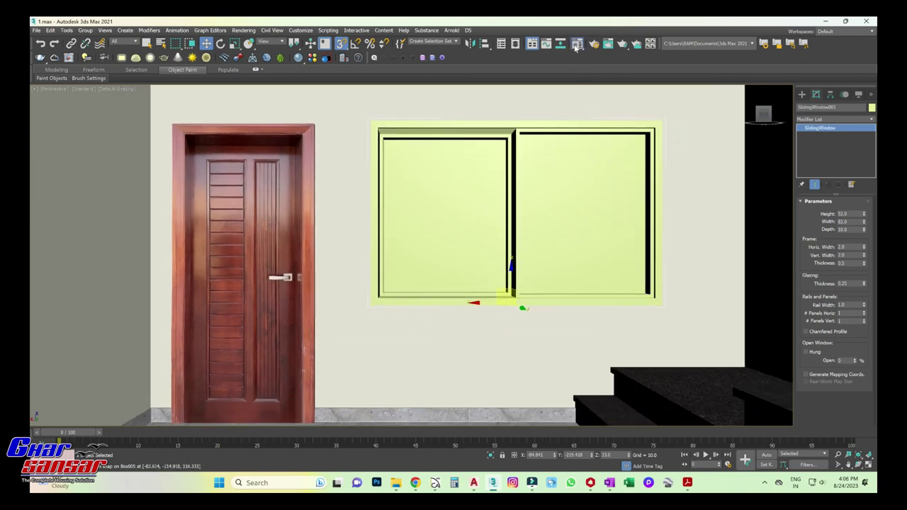
Step: Select the 13 - Brushed Metal #2 sample slot and open its material type list
{"action": "left_click", "coordinate": [576, 44]}
{"action": "left_click", "coordinate": [211, 194]}
{"action": "left_click_drag", "start_coordinate": [210, 191], "coordinate": [216, 164]}
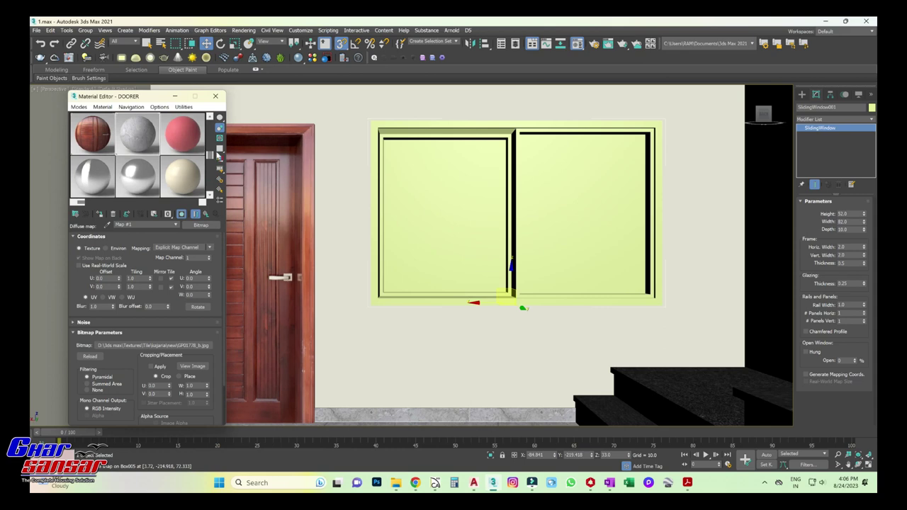
{"action": "left_click", "coordinate": [92, 159]}
{"action": "left_click", "coordinate": [200, 225]}
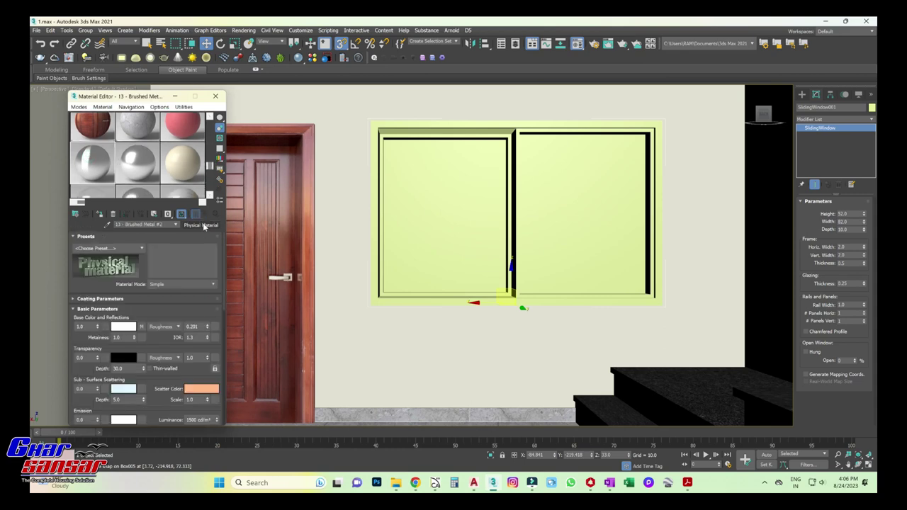
Step: Expand the scene materials group and scroll through the Material/Map Browser list
{"action": "left_click", "coordinate": [239, 269]}
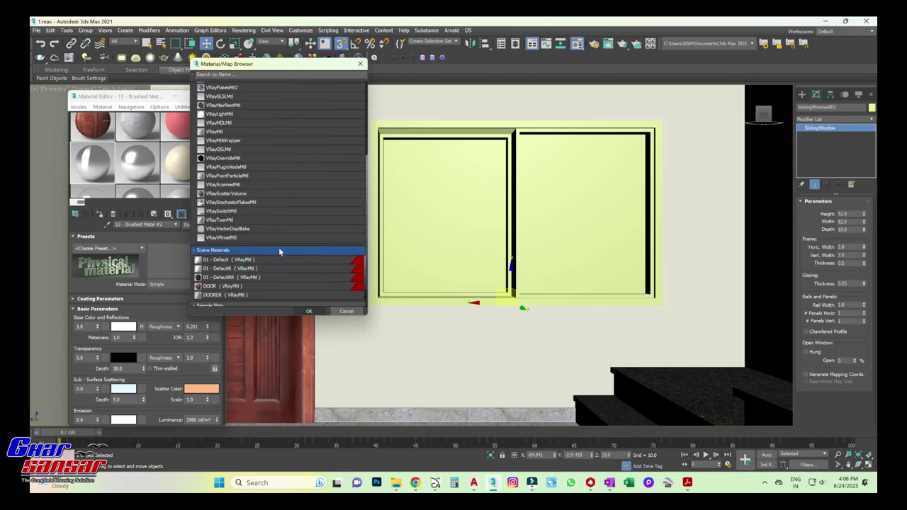
{"action": "scroll", "coordinate": [294, 212], "scroll_direction": "down", "scroll_amount": 1}
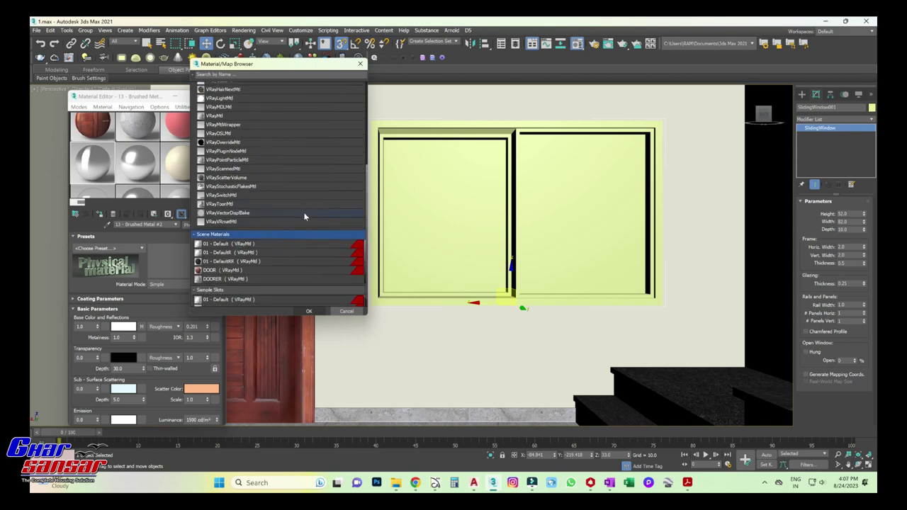
{"action": "scroll", "coordinate": [265, 208], "scroll_direction": "up", "scroll_amount": 3}
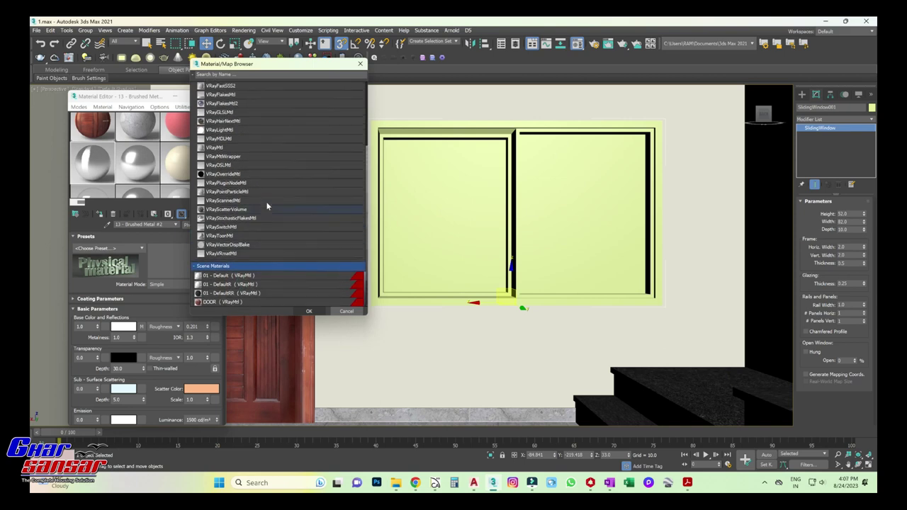
{"action": "scroll", "coordinate": [270, 212], "scroll_direction": "down", "scroll_amount": 2}
{"action": "scroll", "coordinate": [272, 214], "scroll_direction": "down", "scroll_amount": 1}
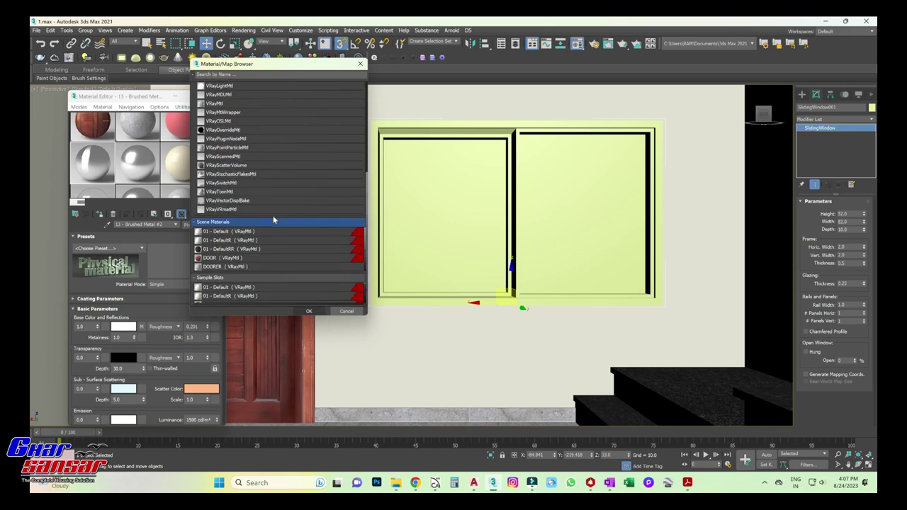
{"action": "scroll", "coordinate": [259, 172], "scroll_direction": "up", "scroll_amount": 1}
{"action": "scroll", "coordinate": [260, 174], "scroll_direction": "up", "scroll_amount": 2}
{"action": "scroll", "coordinate": [261, 178], "scroll_direction": "up", "scroll_amount": 1}
{"action": "scroll", "coordinate": [260, 177], "scroll_direction": "up", "scroll_amount": 1}
{"action": "scroll", "coordinate": [265, 175], "scroll_direction": "up", "scroll_amount": 1}
{"action": "scroll", "coordinate": [270, 176], "scroll_direction": "up", "scroll_amount": 1}
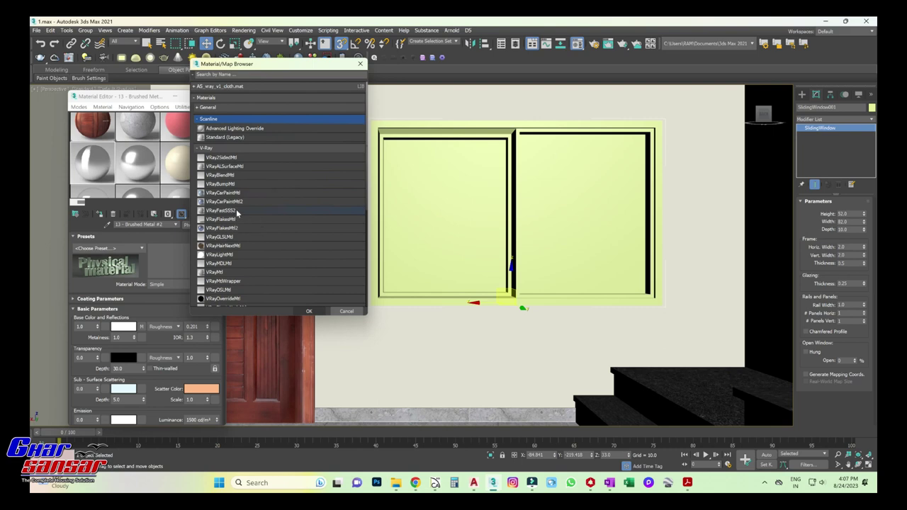
{"action": "scroll", "coordinate": [252, 210], "scroll_direction": "down", "scroll_amount": 1}
{"action": "scroll", "coordinate": [252, 210], "scroll_direction": "down", "scroll_amount": 1}
{"action": "scroll", "coordinate": [252, 211], "scroll_direction": "down", "scroll_amount": 1}
{"action": "scroll", "coordinate": [253, 211], "scroll_direction": "down", "scroll_amount": 1}
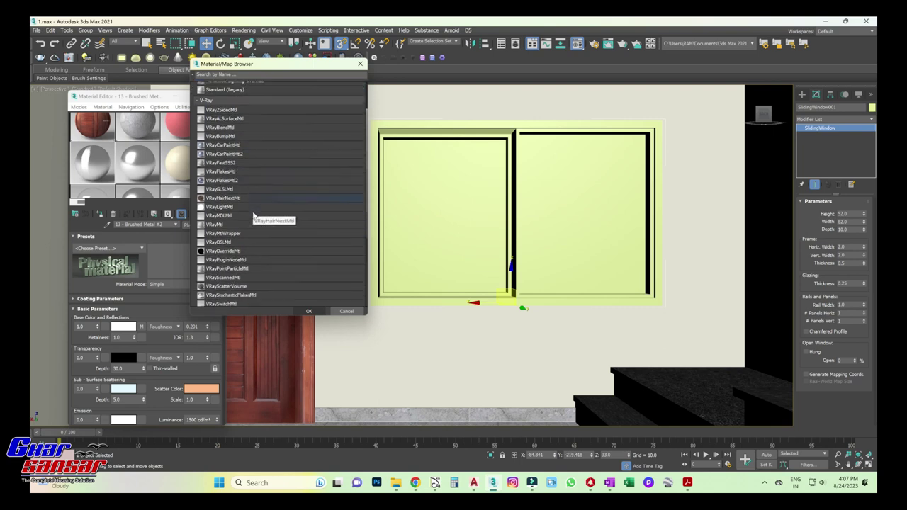
{"action": "scroll", "coordinate": [253, 215], "scroll_direction": "down", "scroll_amount": 1}
{"action": "scroll", "coordinate": [253, 215], "scroll_direction": "down", "scroll_amount": 1}
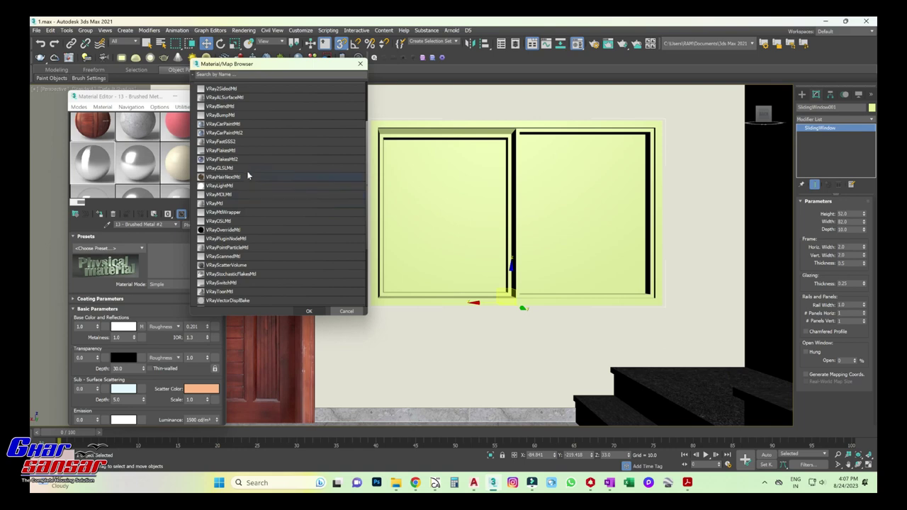
{"action": "scroll", "coordinate": [247, 163], "scroll_direction": "up", "scroll_amount": 1}
{"action": "scroll", "coordinate": [248, 158], "scroll_direction": "up", "scroll_amount": 1}
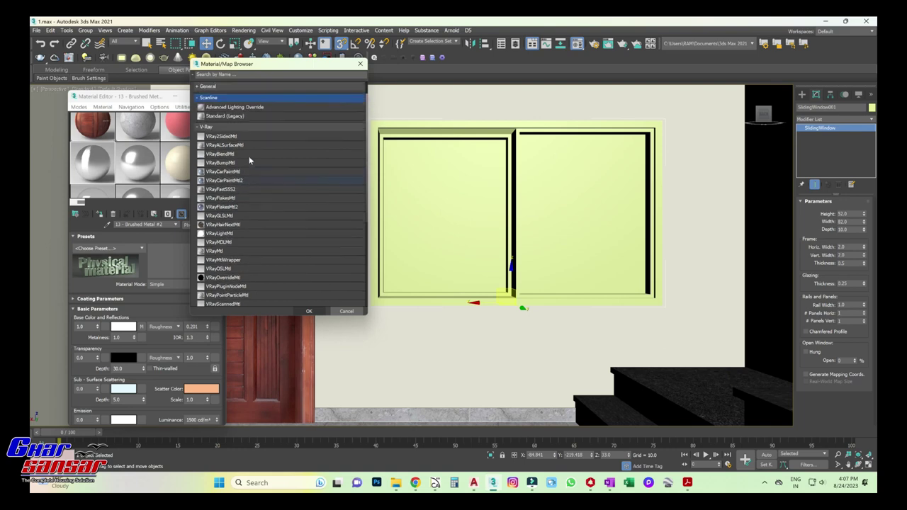
{"action": "scroll", "coordinate": [248, 156], "scroll_direction": "up", "scroll_amount": 1}
Step: Browse the material types, highlighting Standard (Legacy), VRayFlakesMtl and VRayCarPaintMtl
{"action": "left_click", "coordinate": [234, 138]}
{"action": "scroll", "coordinate": [237, 218], "scroll_direction": "down", "scroll_amount": 1}
{"action": "scroll", "coordinate": [236, 216], "scroll_direction": "down", "scroll_amount": 1}
{"action": "scroll", "coordinate": [238, 212], "scroll_direction": "down", "scroll_amount": 1}
{"action": "scroll", "coordinate": [240, 210], "scroll_direction": "down", "scroll_amount": 1}
{"action": "scroll", "coordinate": [242, 208], "scroll_direction": "down", "scroll_amount": 1}
{"action": "scroll", "coordinate": [244, 207], "scroll_direction": "down", "scroll_amount": 1}
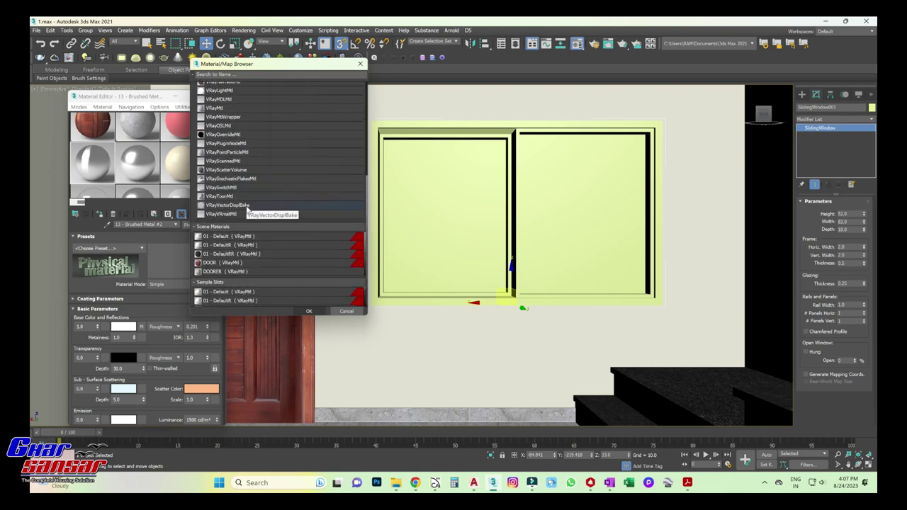
{"action": "scroll", "coordinate": [248, 208], "scroll_direction": "down", "scroll_amount": 1}
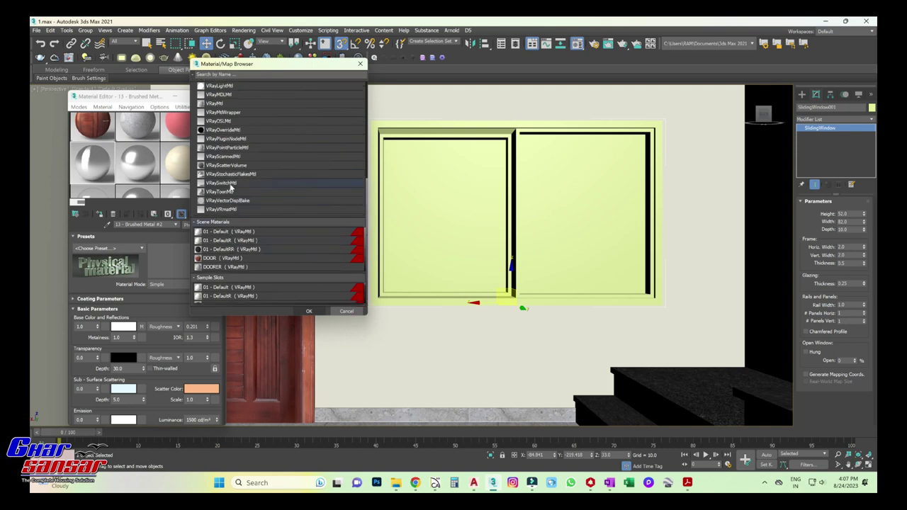
{"action": "scroll", "coordinate": [241, 170], "scroll_direction": "up", "scroll_amount": 1}
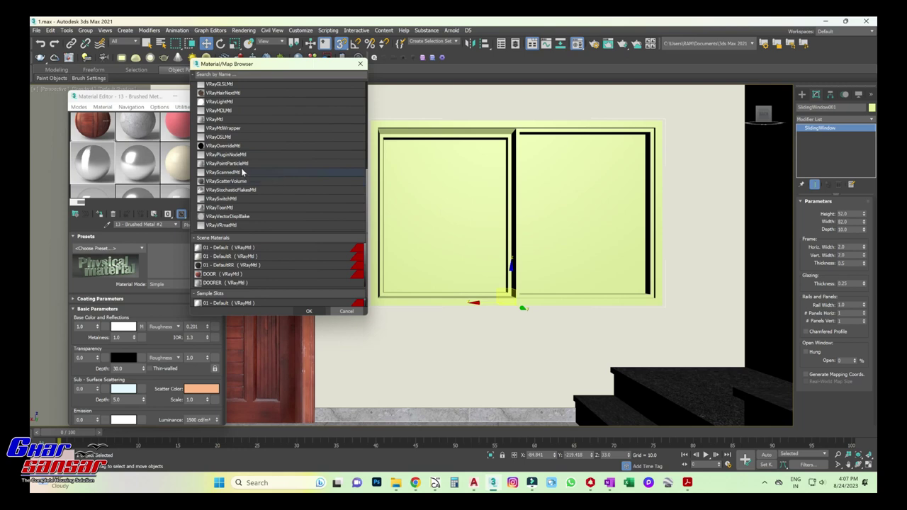
{"action": "scroll", "coordinate": [241, 166], "scroll_direction": "up", "scroll_amount": 1}
{"action": "scroll", "coordinate": [236, 171], "scroll_direction": "up", "scroll_amount": 1}
{"action": "scroll", "coordinate": [234, 169], "scroll_direction": "up", "scroll_amount": 1}
{"action": "scroll", "coordinate": [230, 165], "scroll_direction": "up", "scroll_amount": 1}
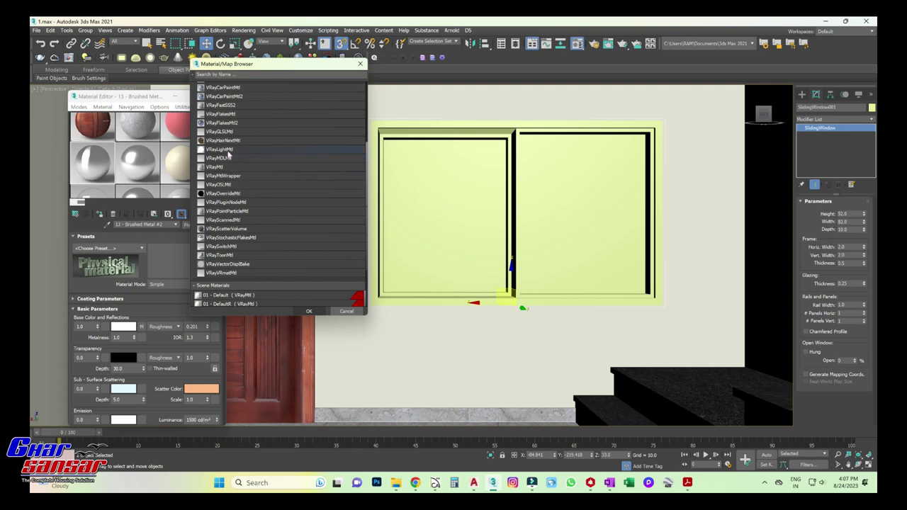
{"action": "left_click", "coordinate": [223, 115]}
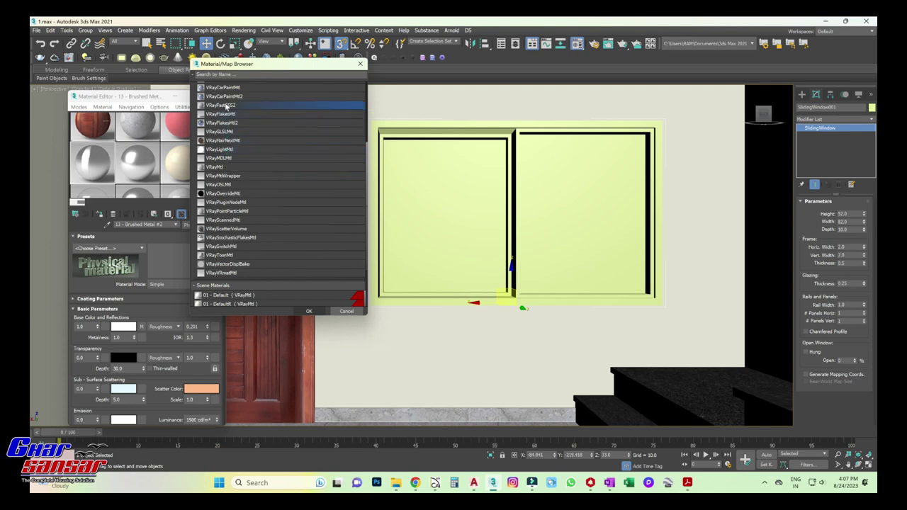
{"action": "left_click", "coordinate": [226, 89]}
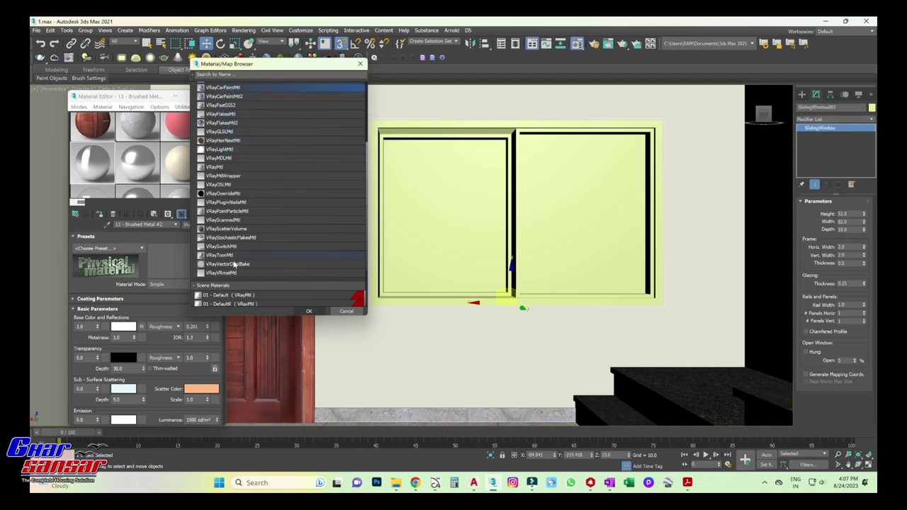
Step: Expand the General group and choose Multi/Sub-Object as the new material type
{"action": "scroll", "coordinate": [243, 238], "scroll_direction": "up", "scroll_amount": 2}
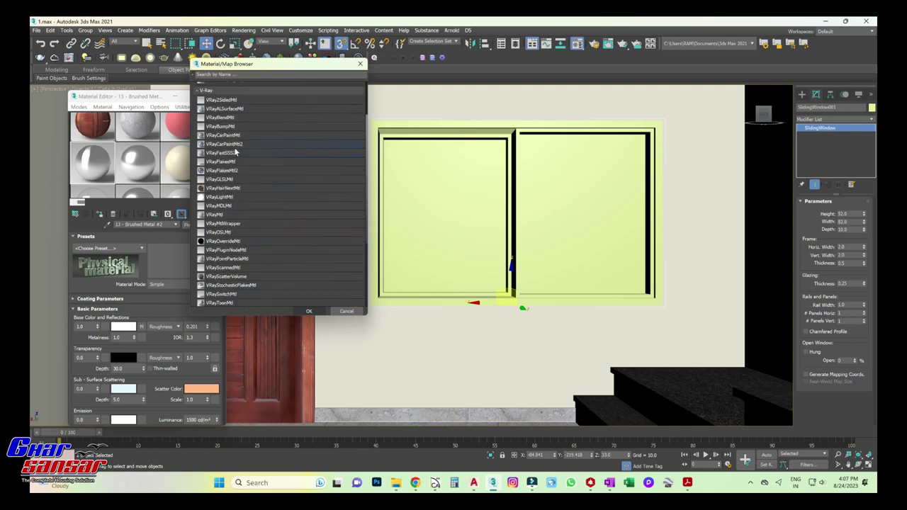
{"action": "scroll", "coordinate": [241, 163], "scroll_direction": "up", "scroll_amount": 1}
{"action": "scroll", "coordinate": [246, 170], "scroll_direction": "up", "scroll_amount": 1}
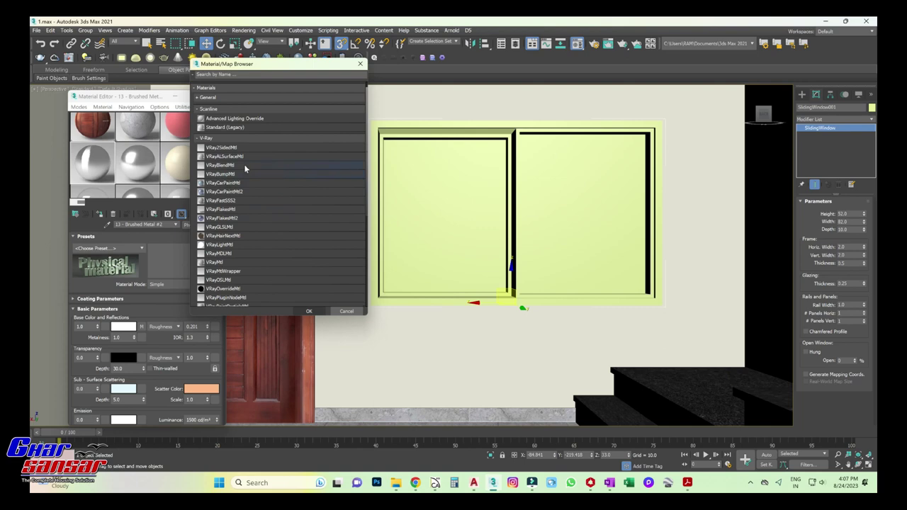
{"action": "scroll", "coordinate": [244, 164], "scroll_direction": "up", "scroll_amount": 1}
{"action": "left_click", "coordinate": [216, 109]}
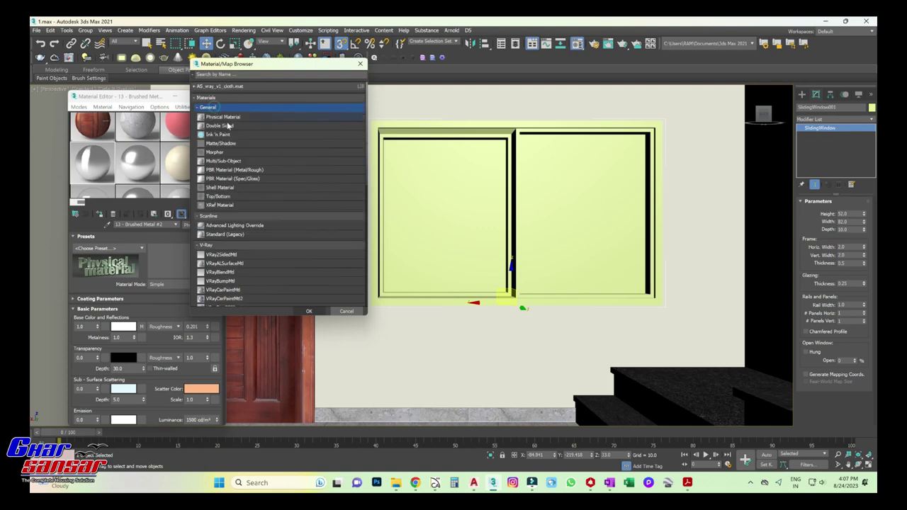
{"action": "left_click", "coordinate": [225, 163]}
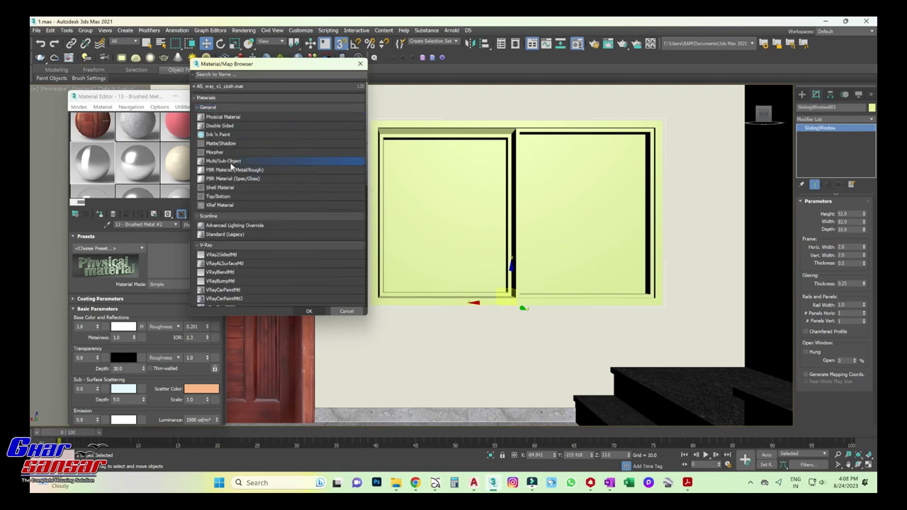
{"action": "double_click", "coordinate": [219, 162]}
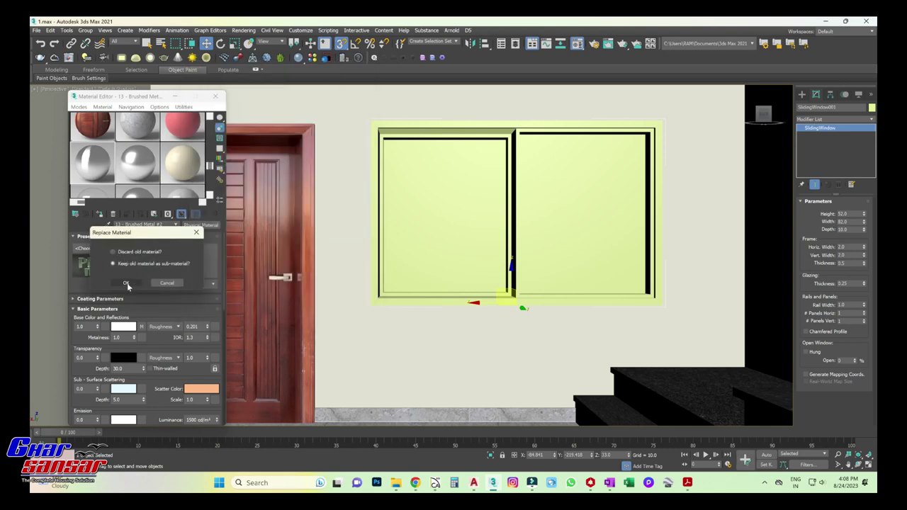
Step: Keep the old material as a sub-material and reduce the sub-materials from 10 to 3
{"action": "left_click", "coordinate": [126, 283]}
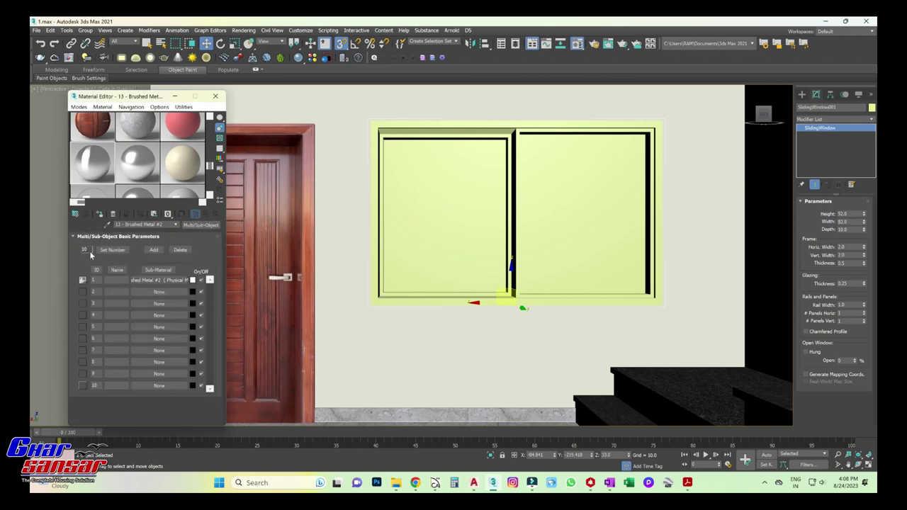
{"action": "left_click", "coordinate": [103, 251]}
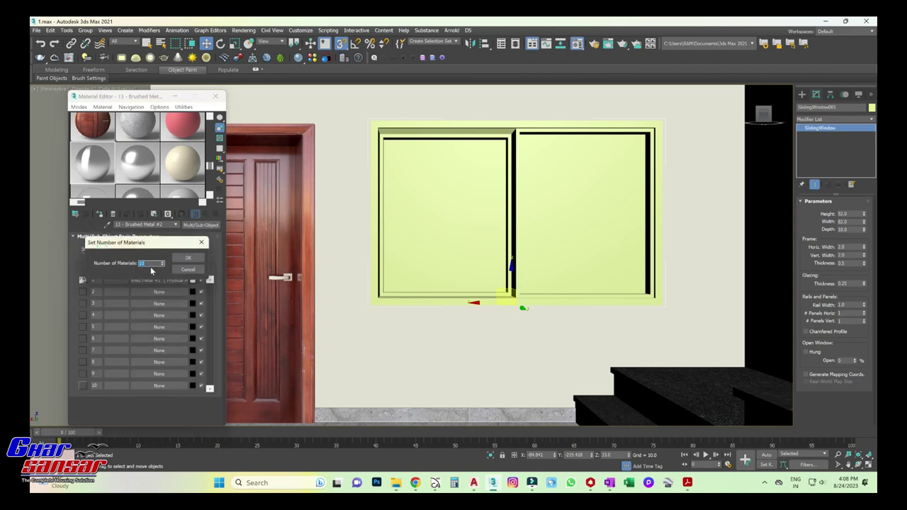
{"action": "type", "text": "3"}
{"action": "left_click", "coordinate": [188, 258]}
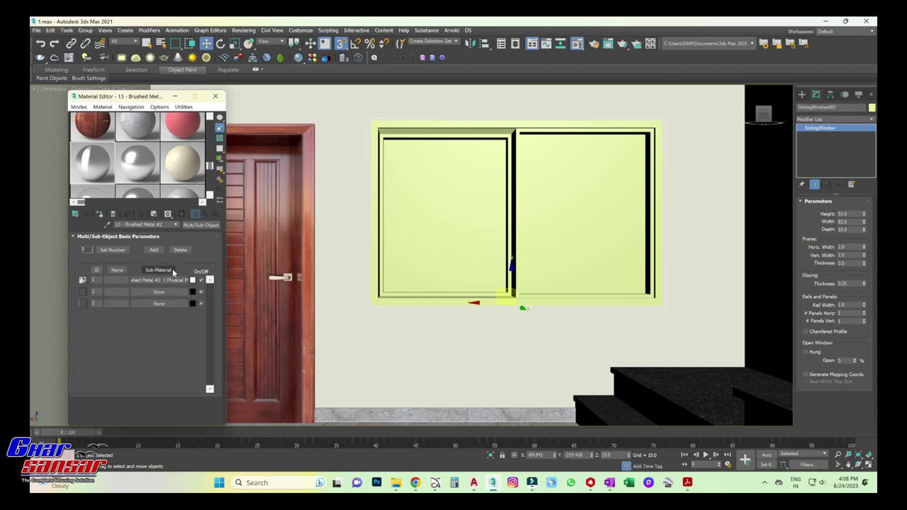
Step: Change sub-material 1 to a VRayMtl
{"action": "left_click", "coordinate": [168, 281]}
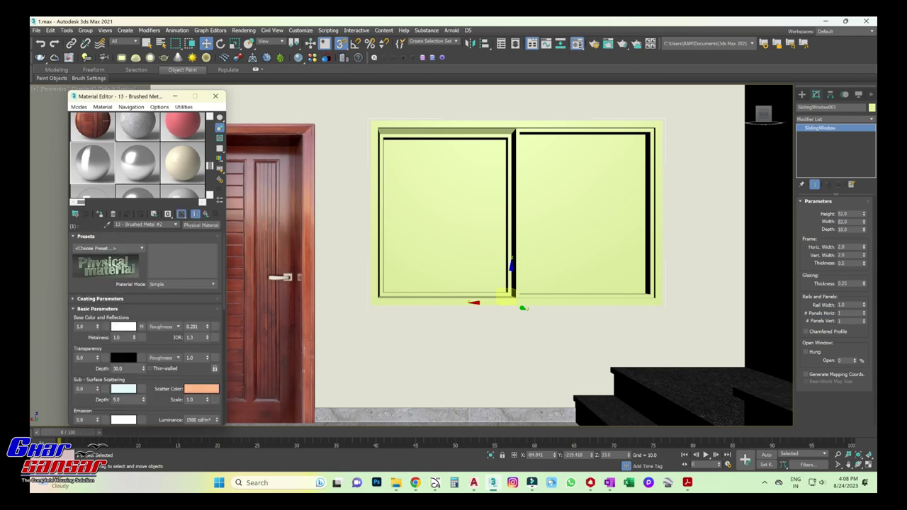
{"action": "left_click", "coordinate": [204, 227]}
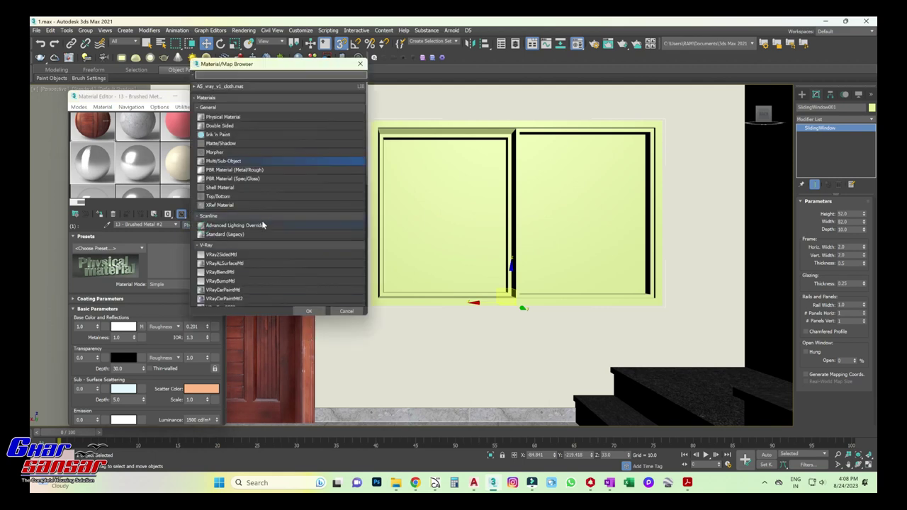
{"action": "left_click", "coordinate": [227, 235]}
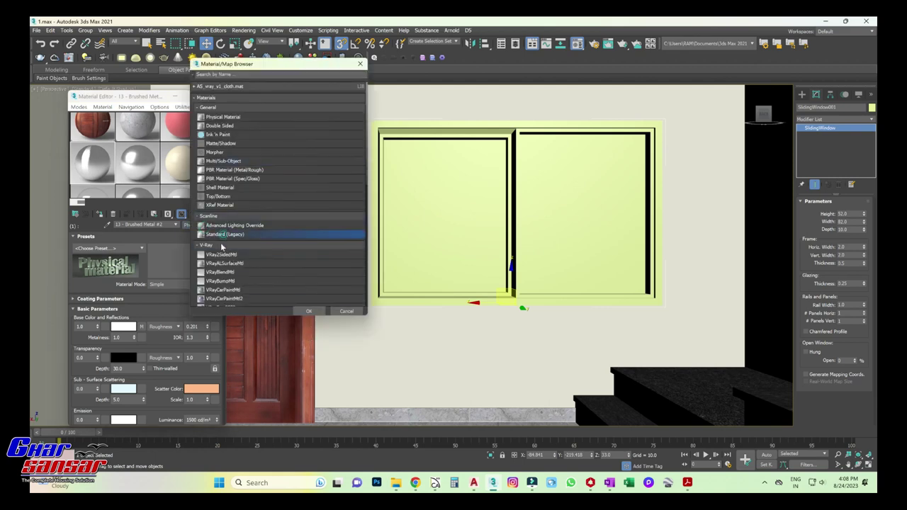
{"action": "scroll", "coordinate": [255, 242], "scroll_direction": "down", "scroll_amount": 1}
{"action": "scroll", "coordinate": [255, 244], "scroll_direction": "down", "scroll_amount": 2}
{"action": "scroll", "coordinate": [254, 245], "scroll_direction": "down", "scroll_amount": 2}
{"action": "scroll", "coordinate": [253, 245], "scroll_direction": "down", "scroll_amount": 1}
{"action": "scroll", "coordinate": [253, 248], "scroll_direction": "down", "scroll_amount": 1}
{"action": "double_click", "coordinate": [225, 242]}
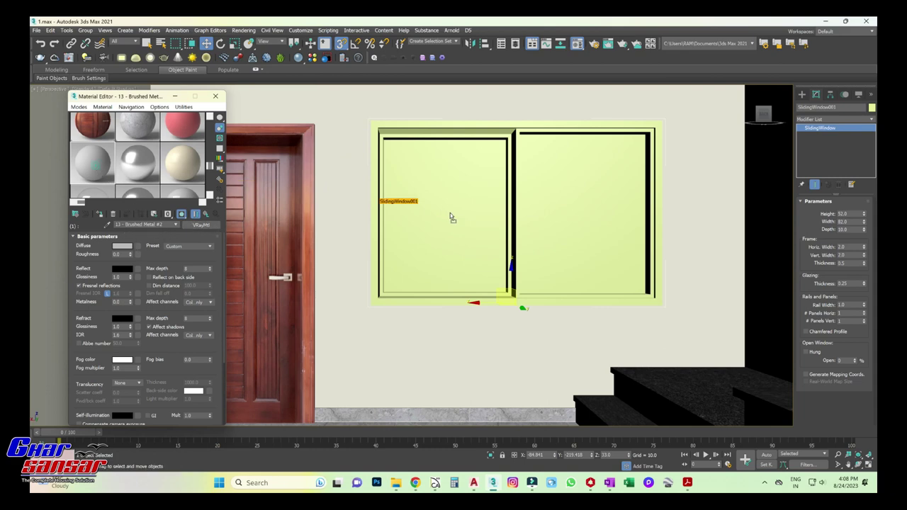
Step: Apply the multi-material to the sliding window and return to the sub-material list
{"action": "left_click_drag", "start_coordinate": [96, 168], "coordinate": [450, 213]}
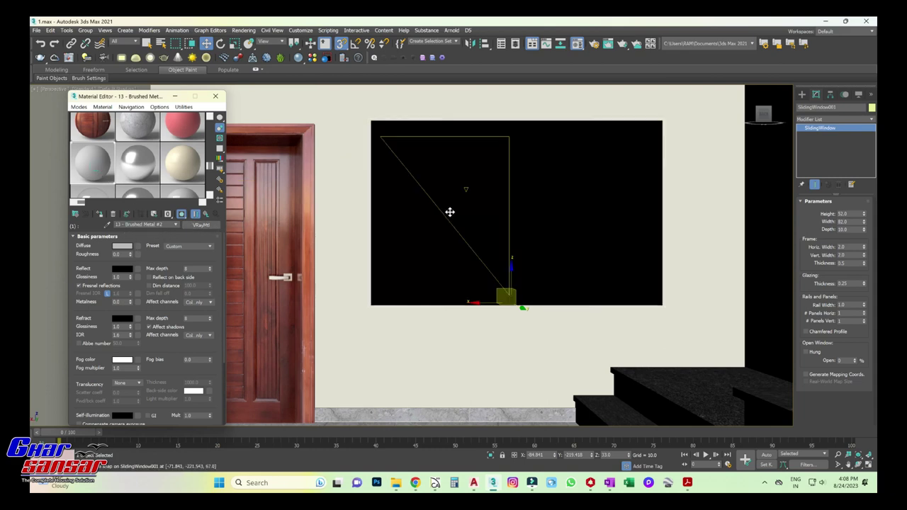
{"action": "left_click", "coordinate": [204, 214]}
{"action": "left_click", "coordinate": [177, 302]}
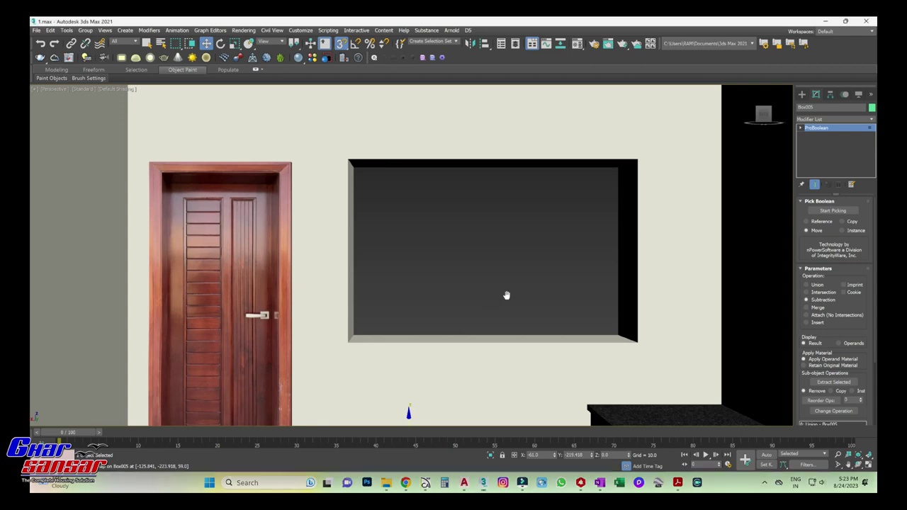
Step: Hide the door and floor, switch to four viewports and activate the top view
{"action": "middle_click_drag", "start_coordinate": [506, 299], "coordinate": [502, 286]}
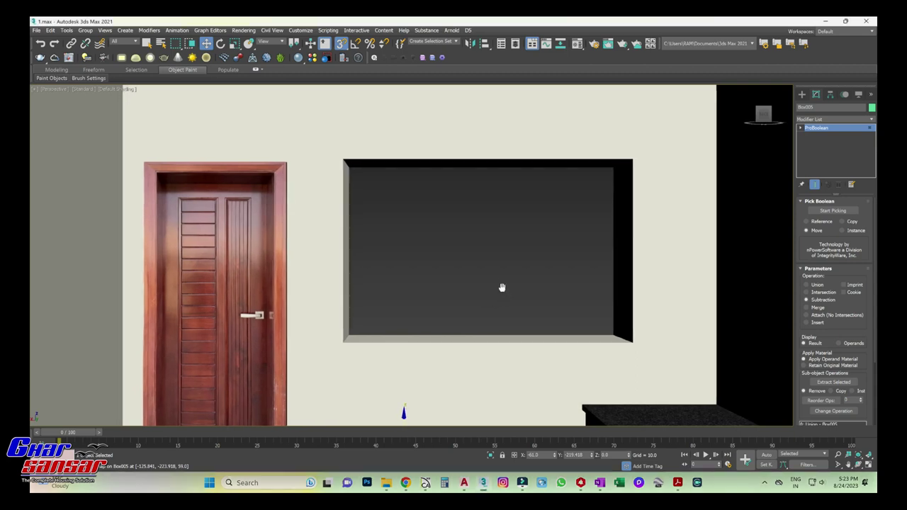
{"action": "right_click", "coordinate": [506, 344]}
{"action": "left_click", "coordinate": [531, 307]}
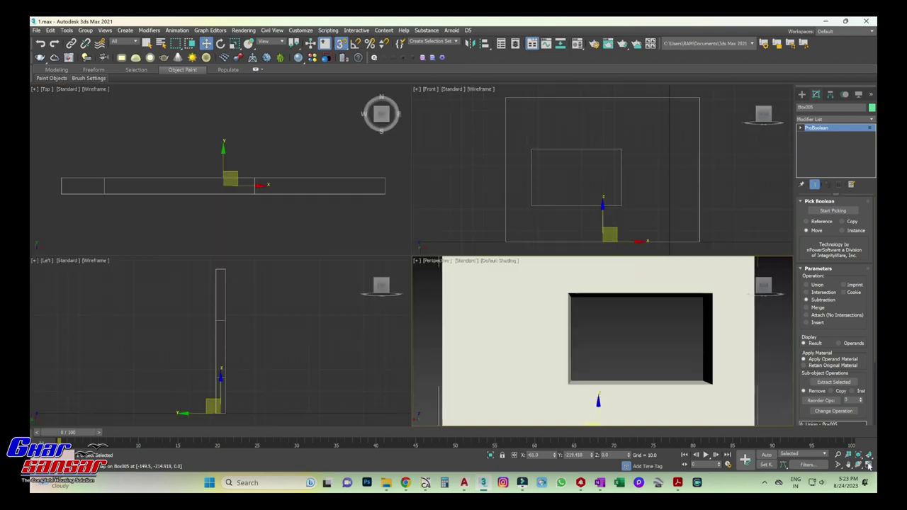
{"action": "left_click", "coordinate": [868, 464]}
{"action": "right_click", "coordinate": [310, 228]}
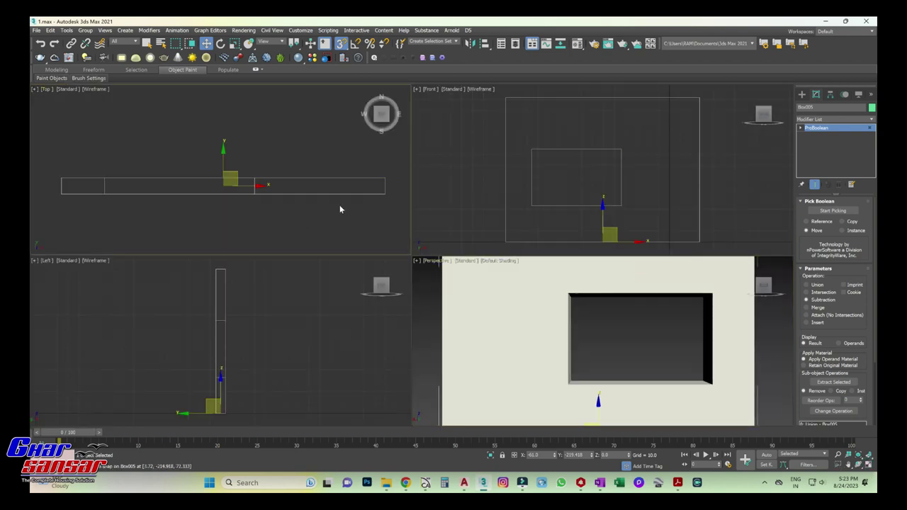
Step: Draw a sliding window along the wall opening and set its height to 52
{"action": "left_click", "coordinate": [802, 94]}
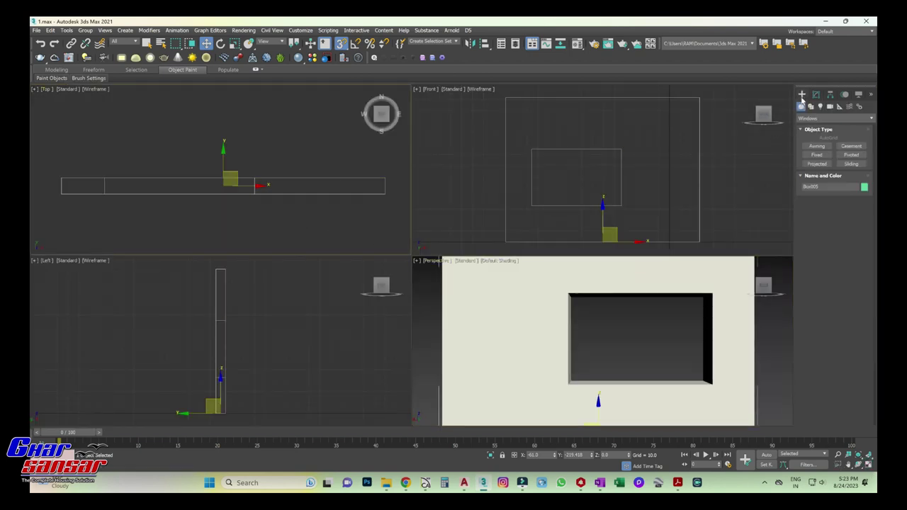
{"action": "left_click", "coordinate": [852, 164]}
{"action": "left_click_drag", "start_coordinate": [105, 177], "coordinate": [254, 178]}
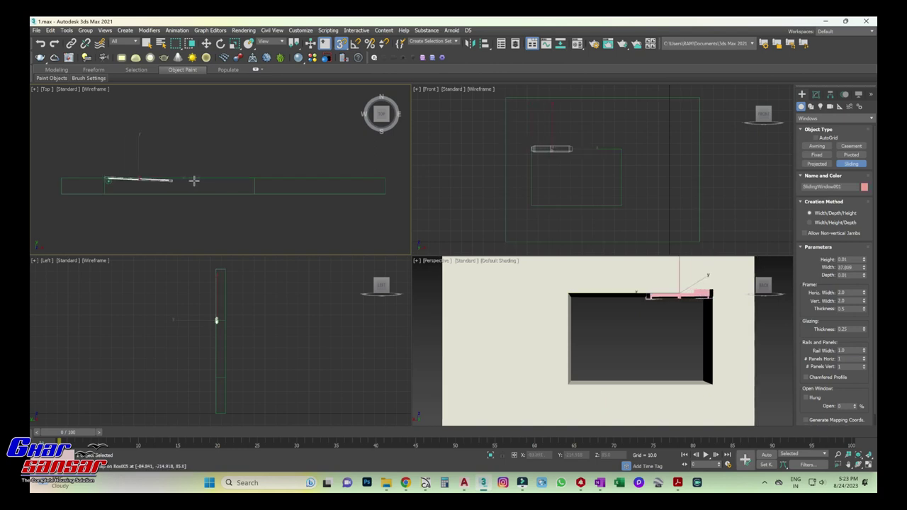
{"action": "left_click", "coordinate": [250, 193]}
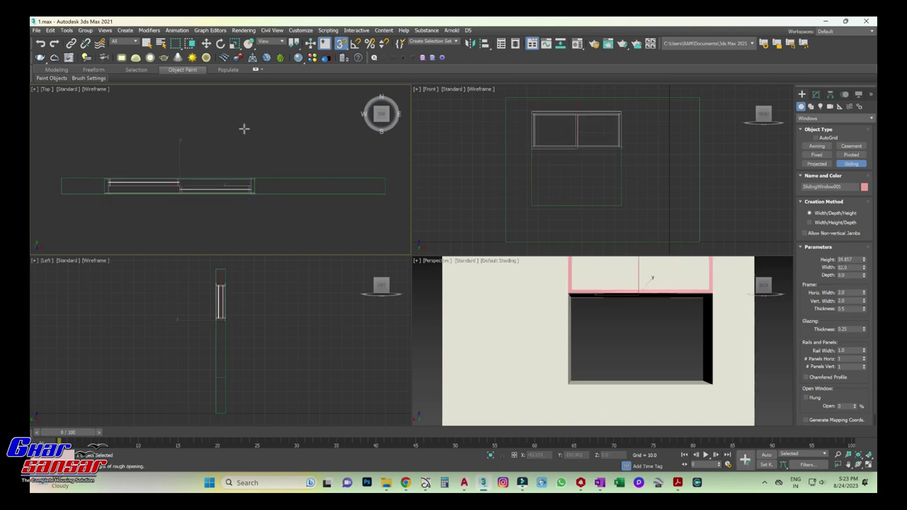
{"action": "left_click", "coordinate": [243, 122]}
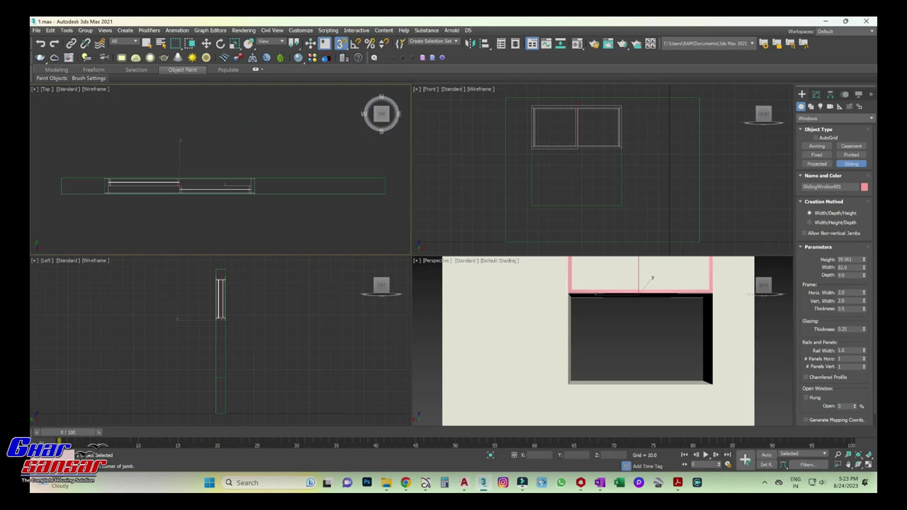
{"action": "double_click", "coordinate": [848, 259]}
{"action": "type", "text": "52"}
{"action": "key", "text": "Return"}
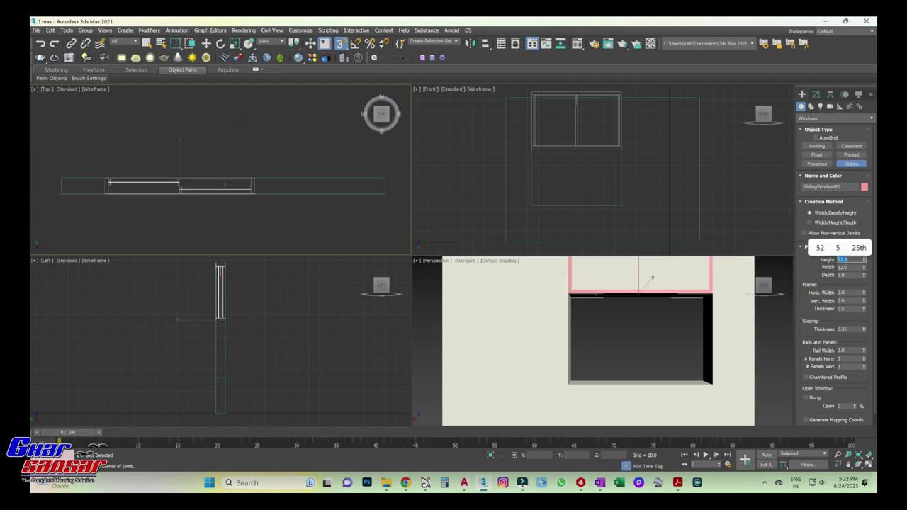
{"action": "left_click", "coordinate": [276, 165]}
Step: Move the window to Z 33 and maximize the perspective view
{"action": "key", "text": "w"}
{"action": "key", "text": "F12"}
{"action": "left_click_drag", "start_coordinate": [606, 190], "coordinate": [563, 190]}
{"action": "key", "text": "Return"}
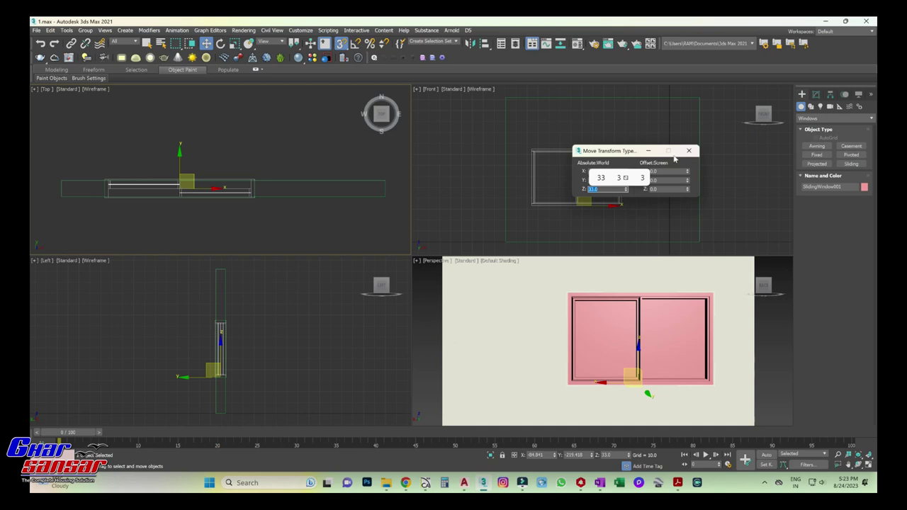
{"action": "left_click", "coordinate": [688, 151]}
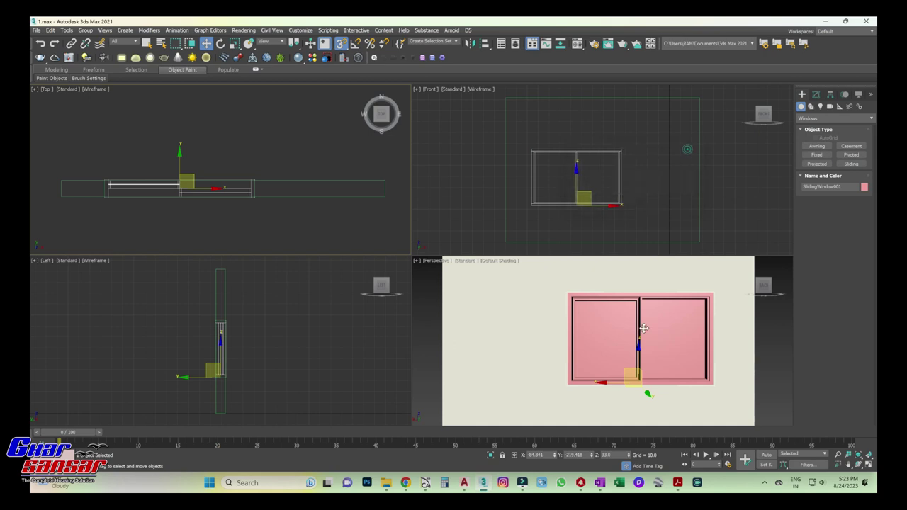
{"action": "left_click", "coordinate": [868, 464]}
Step: Unhide all objects and open the Material Editor
{"action": "right_click", "coordinate": [421, 284]}
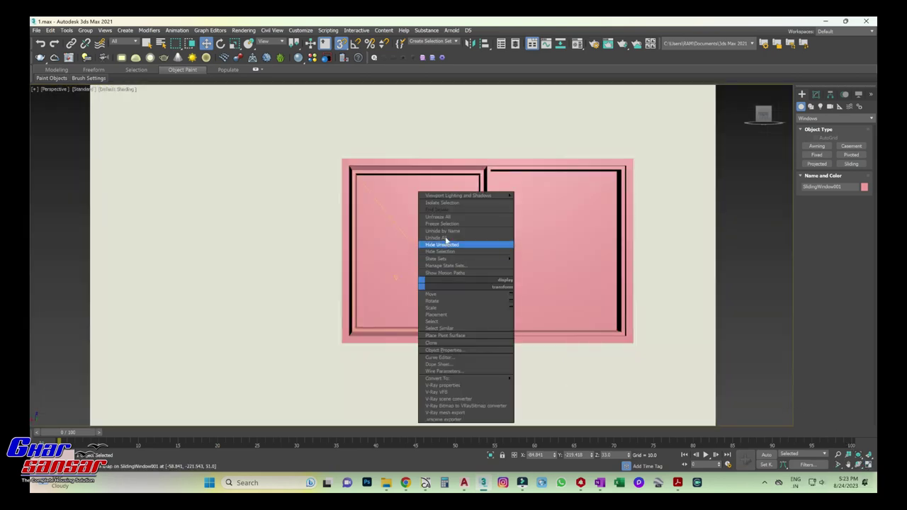
{"action": "left_click", "coordinate": [440, 237]}
{"action": "left_click", "coordinate": [578, 44]}
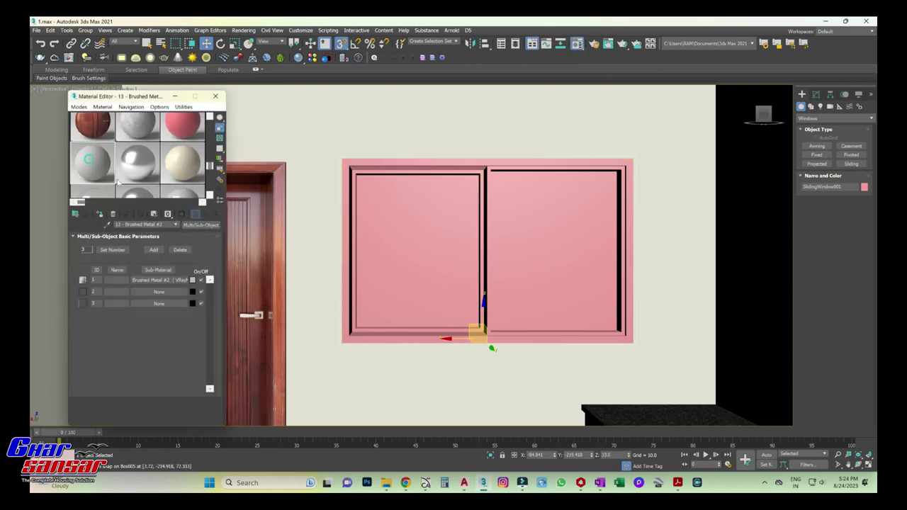
Step: Replace the Brushed Metal #2 slot with a Multi/Sub-Object material
{"action": "left_click", "coordinate": [200, 225]}
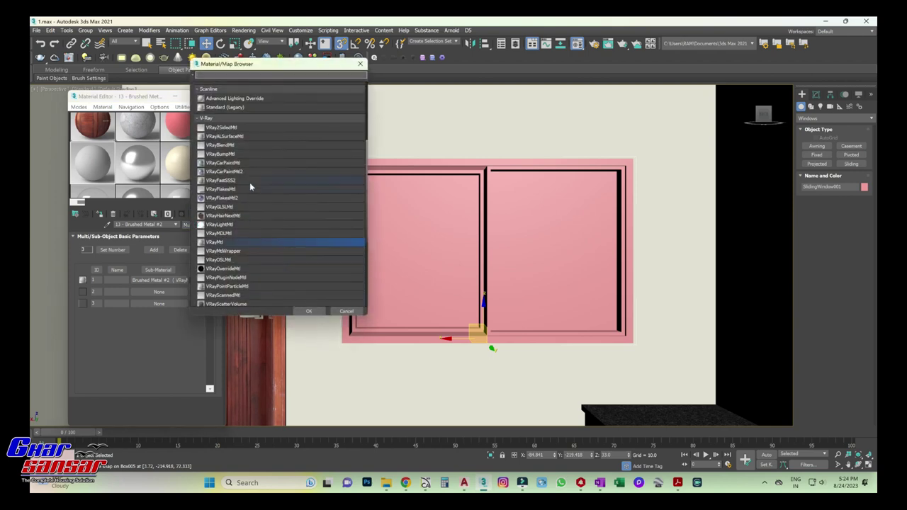
{"action": "left_click", "coordinate": [200, 118]}
{"action": "scroll", "coordinate": [252, 194], "scroll_direction": "up", "scroll_amount": 2}
{"action": "scroll", "coordinate": [252, 194], "scroll_direction": "up", "scroll_amount": 1}
{"action": "scroll", "coordinate": [251, 193], "scroll_direction": "up", "scroll_amount": 1}
{"action": "scroll", "coordinate": [252, 194], "scroll_direction": "up", "scroll_amount": 1}
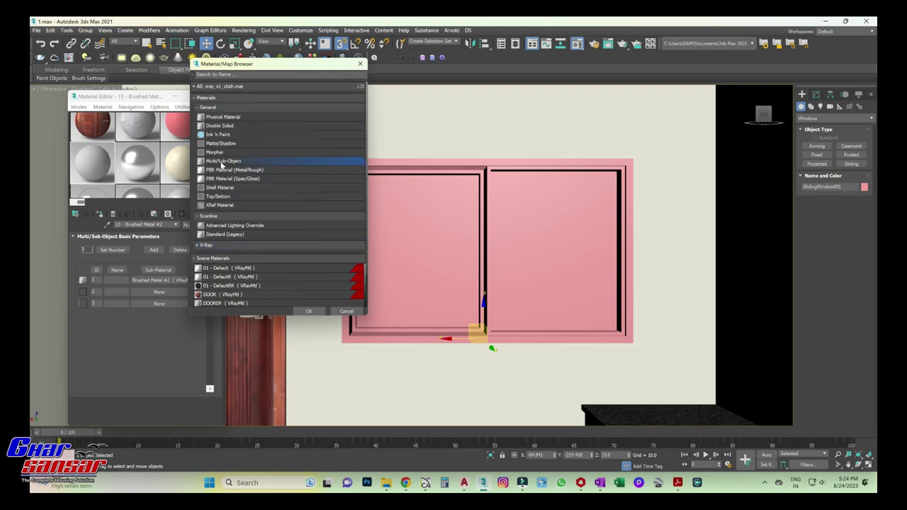
{"action": "double_click", "coordinate": [224, 172]}
{"action": "left_click", "coordinate": [128, 282]}
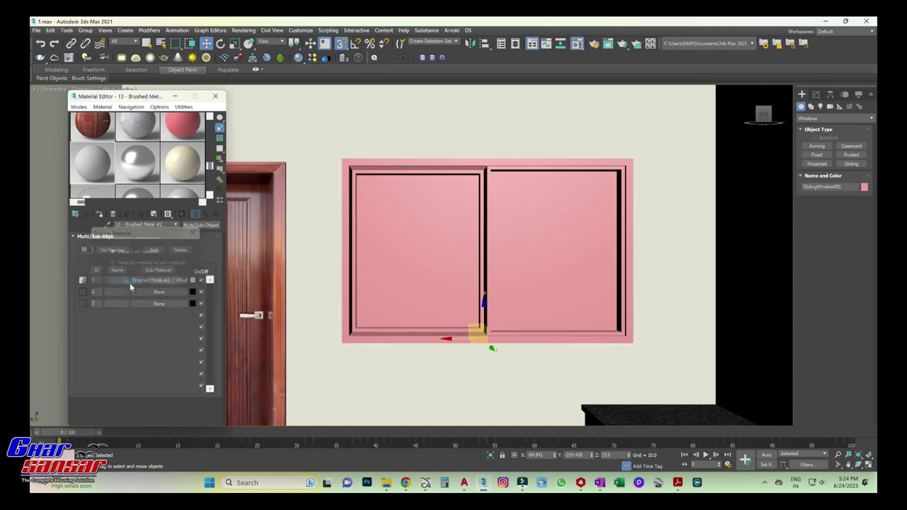
Step: Set the sub-material count to 3 and make sub-material 1 a VRayMtl
{"action": "left_click", "coordinate": [113, 250]}
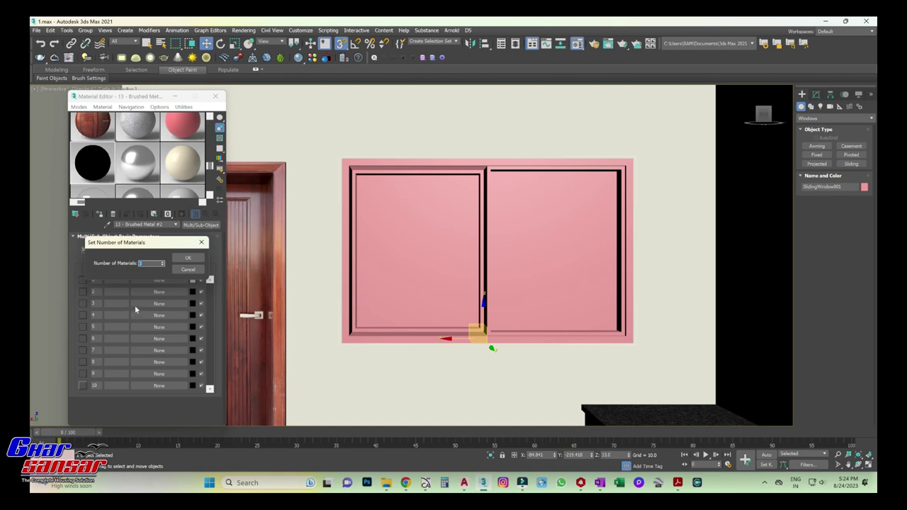
{"action": "left_click", "coordinate": [188, 258]}
{"action": "left_click", "coordinate": [165, 282]}
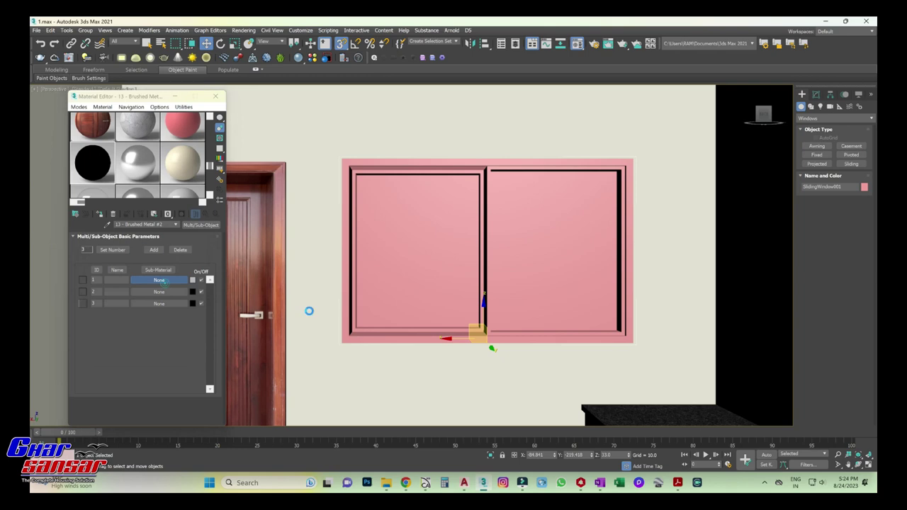
{"action": "left_click", "coordinate": [239, 244]}
{"action": "scroll", "coordinate": [244, 248], "scroll_direction": "down", "scroll_amount": 2}
{"action": "scroll", "coordinate": [244, 248], "scroll_direction": "down", "scroll_amount": 2}
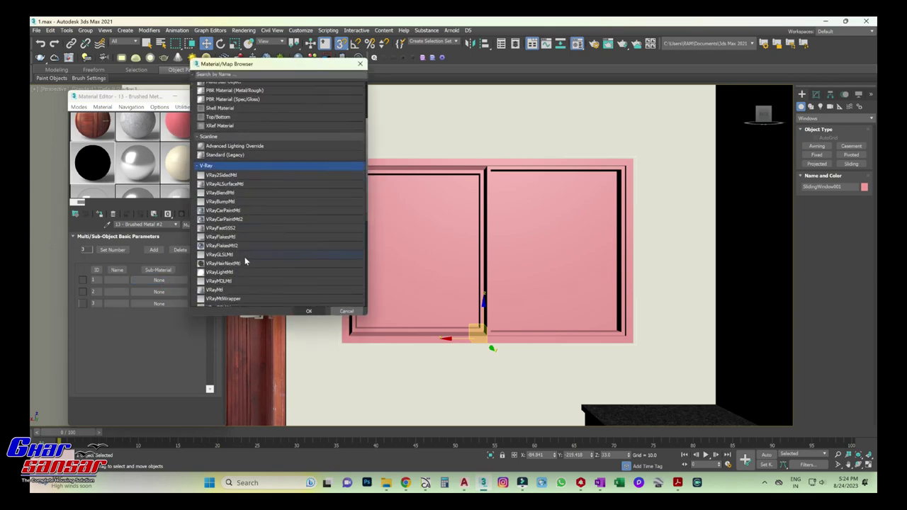
{"action": "double_click", "coordinate": [237, 287]}
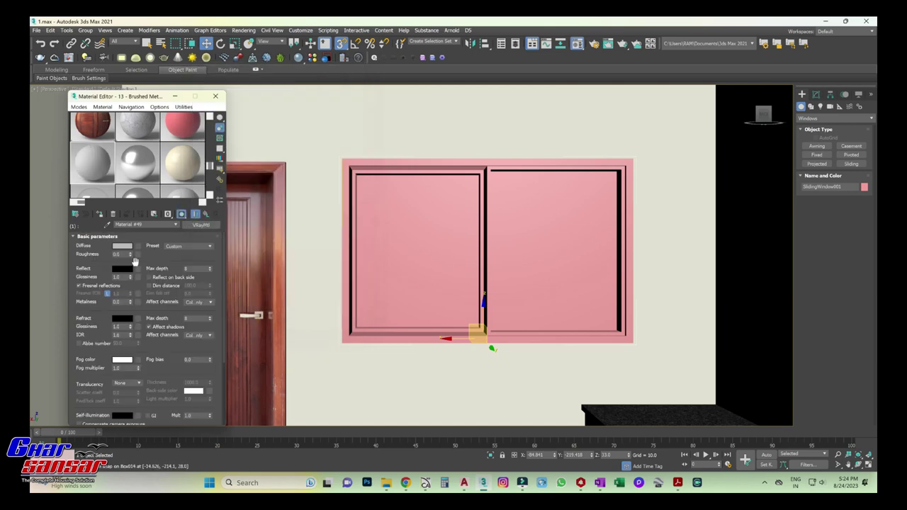
{"action": "left_click", "coordinate": [205, 215]}
Step: Copy sub-material 1 into slots 2 and 3, and apply the multi-material to the sliding window
{"action": "left_click_drag", "start_coordinate": [159, 280], "coordinate": [158, 291]}
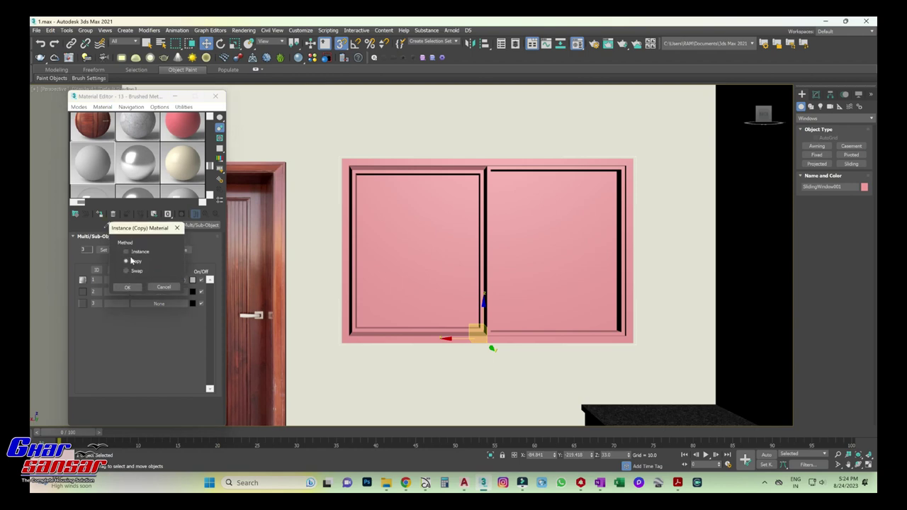
{"action": "left_click", "coordinate": [127, 287]}
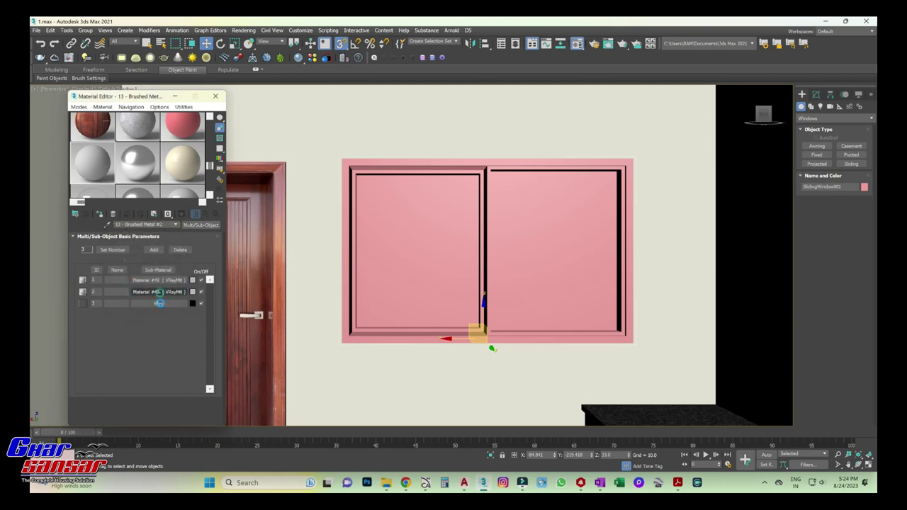
{"action": "left_click_drag", "start_coordinate": [161, 306], "coordinate": [160, 303]}
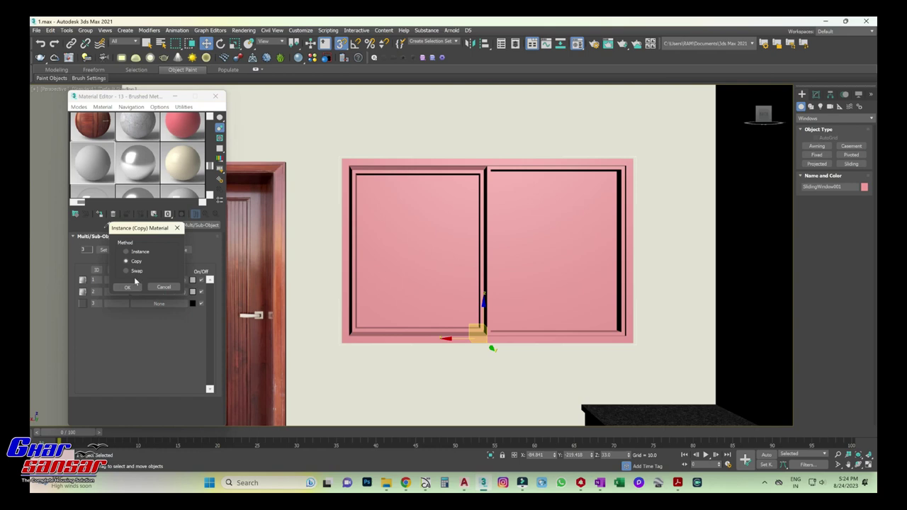
{"action": "left_click", "coordinate": [128, 287]}
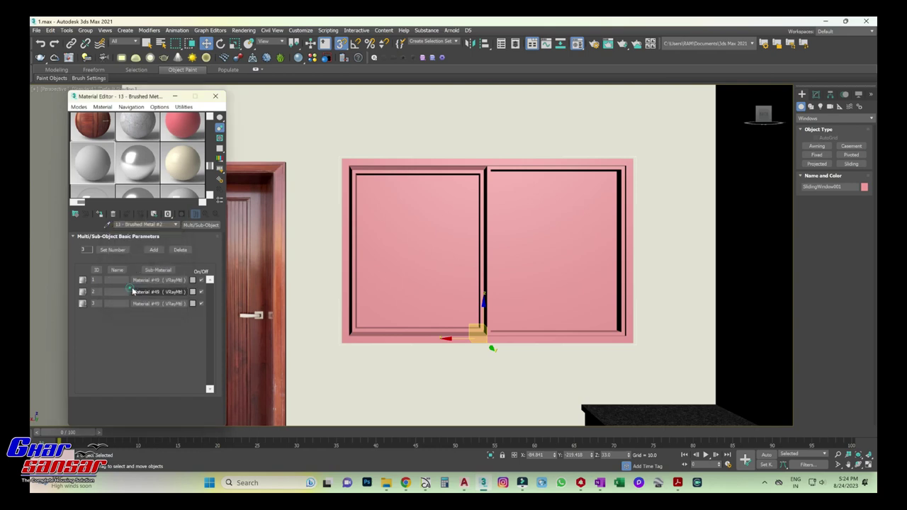
{"action": "left_click_drag", "start_coordinate": [98, 165], "coordinate": [432, 238]}
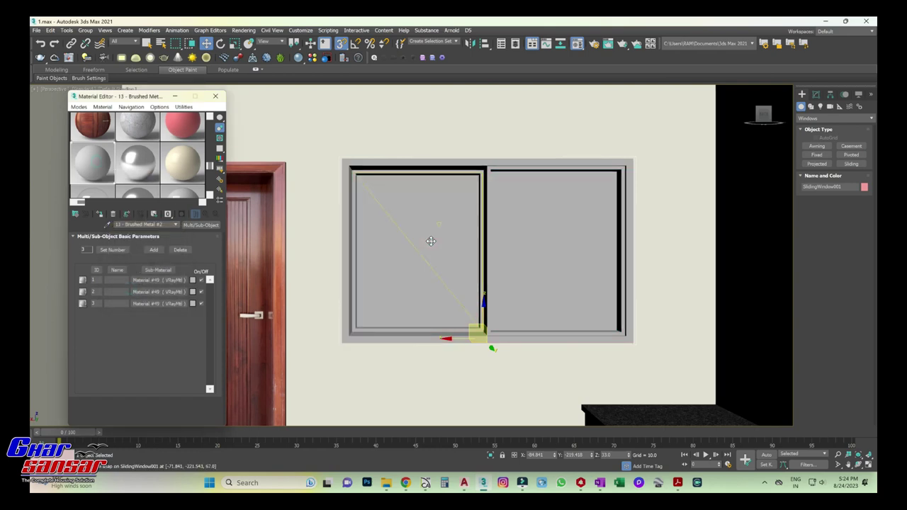
Step: Give sub-material 3 a dark pink diffuse colour
{"action": "left_click", "coordinate": [159, 303]}
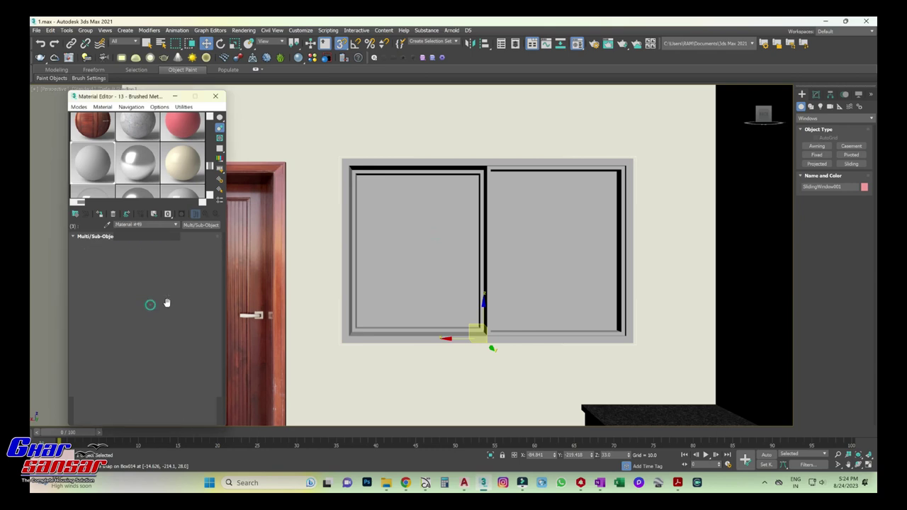
{"action": "left_click", "coordinate": [122, 246]}
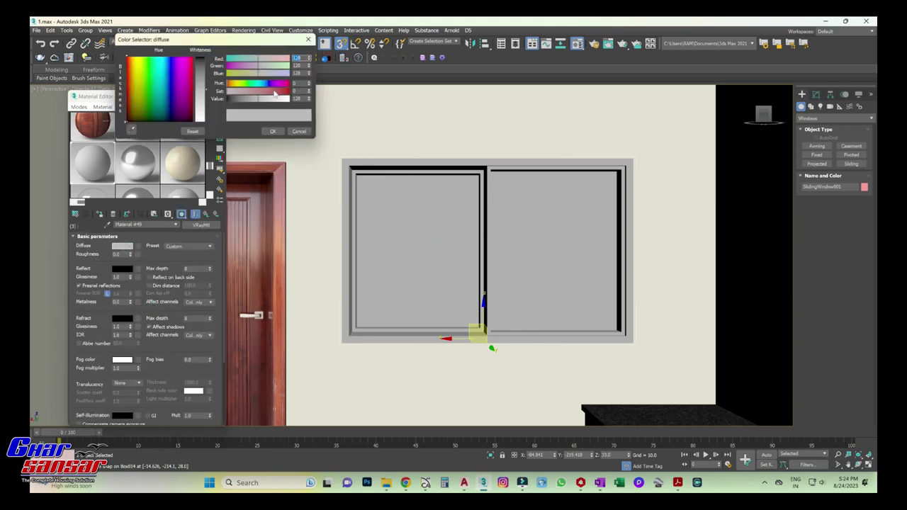
{"action": "left_click", "coordinate": [274, 91]}
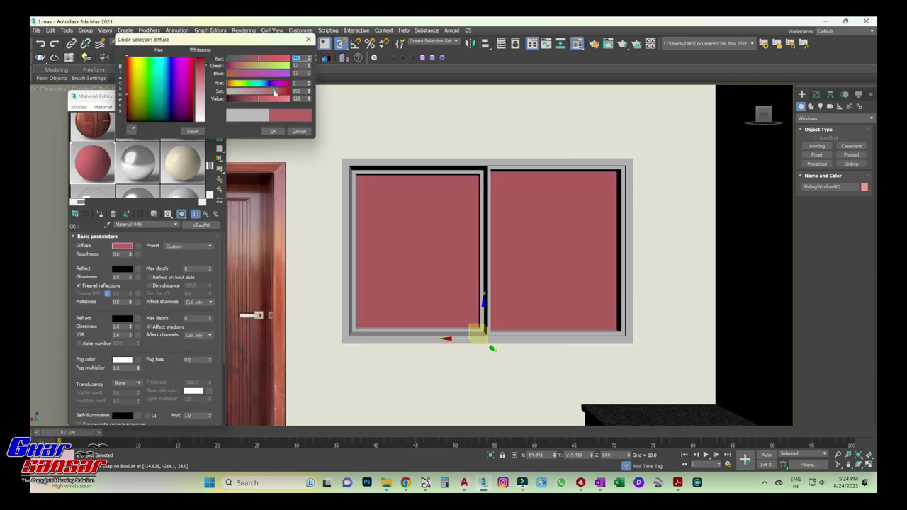
{"action": "left_click", "coordinate": [272, 131]}
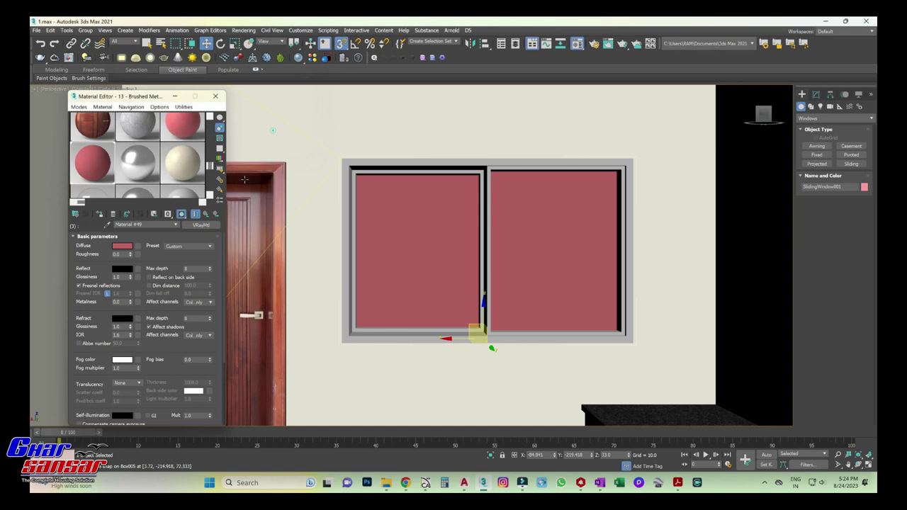
{"action": "left_click", "coordinate": [205, 215]}
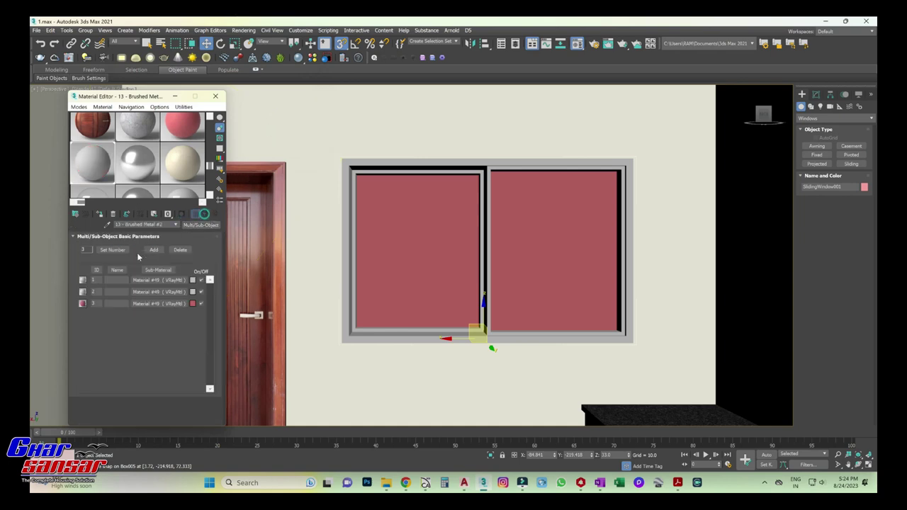
Step: Set sub-materials 2 and 1 to pure white diffuse, then close the Material Editor
{"action": "left_click", "coordinate": [158, 292]}
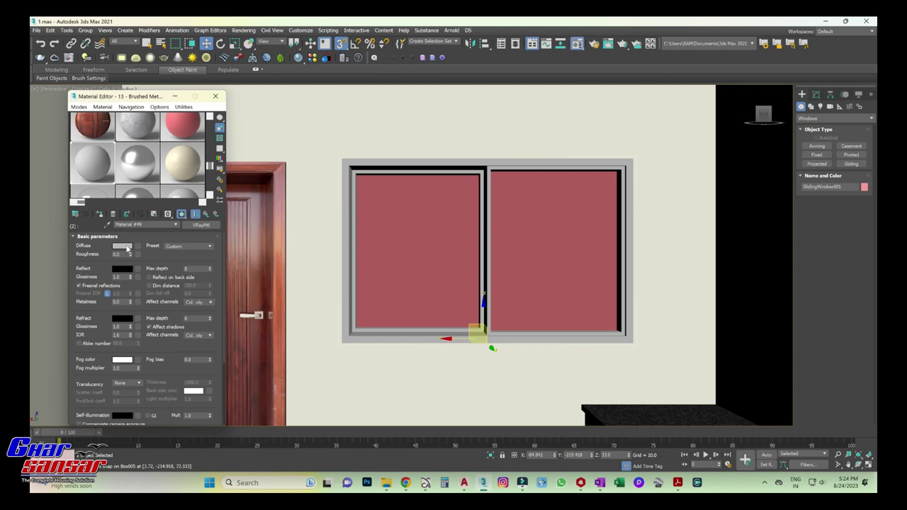
{"action": "left_click", "coordinate": [124, 247]}
{"action": "left_click_drag", "start_coordinate": [268, 103], "coordinate": [288, 99]}
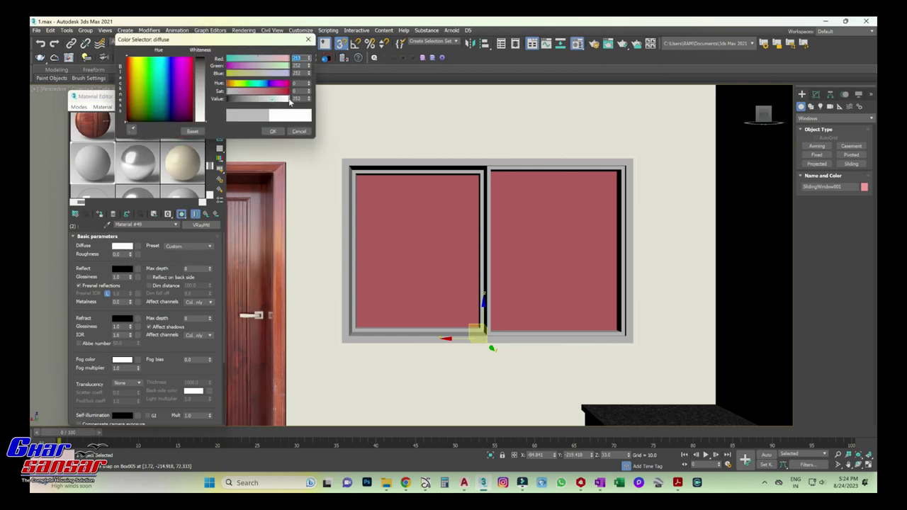
{"action": "left_click", "coordinate": [273, 131]}
{"action": "left_click", "coordinate": [206, 214]}
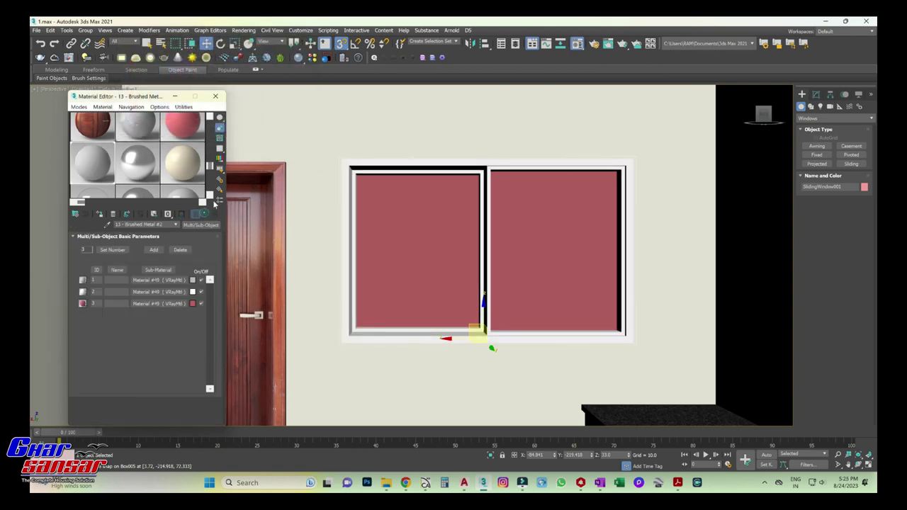
{"action": "left_click", "coordinate": [159, 281]}
{"action": "left_click", "coordinate": [124, 248]}
{"action": "left_click_drag", "start_coordinate": [258, 101], "coordinate": [288, 99]}
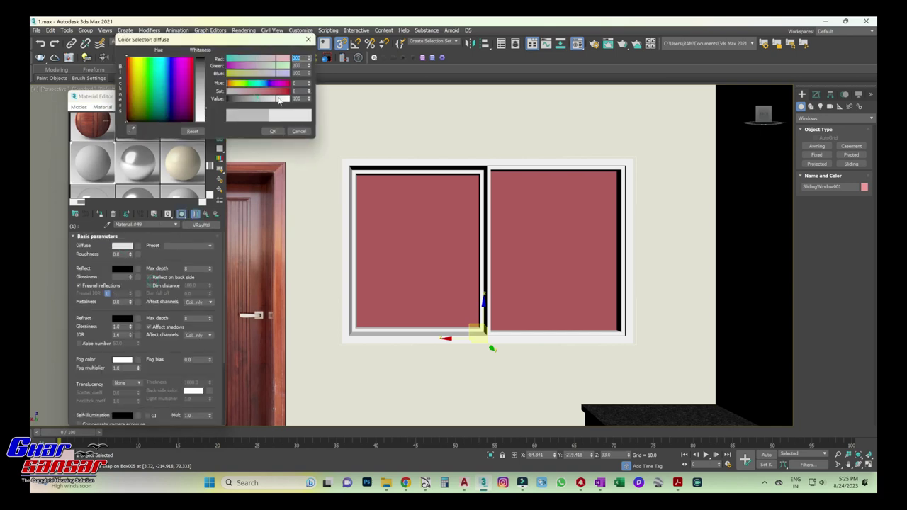
{"action": "left_click", "coordinate": [273, 131]}
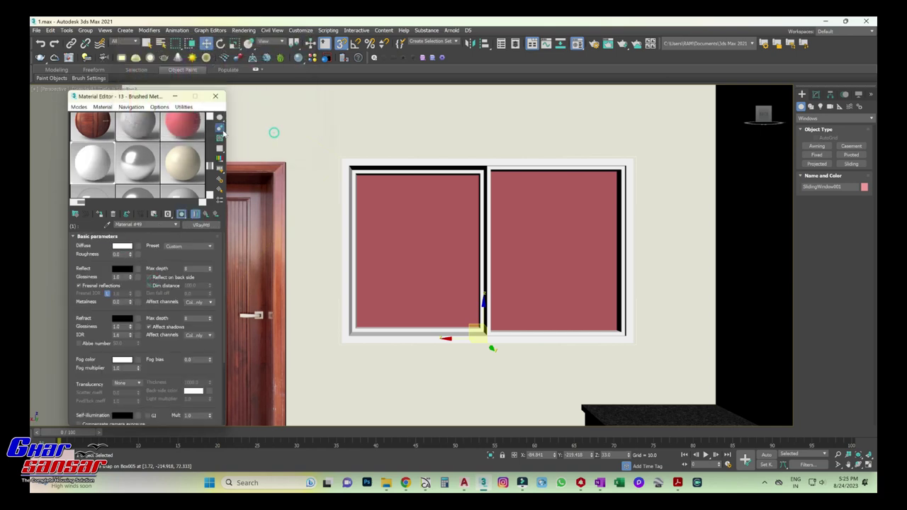
{"action": "left_click", "coordinate": [217, 97]}
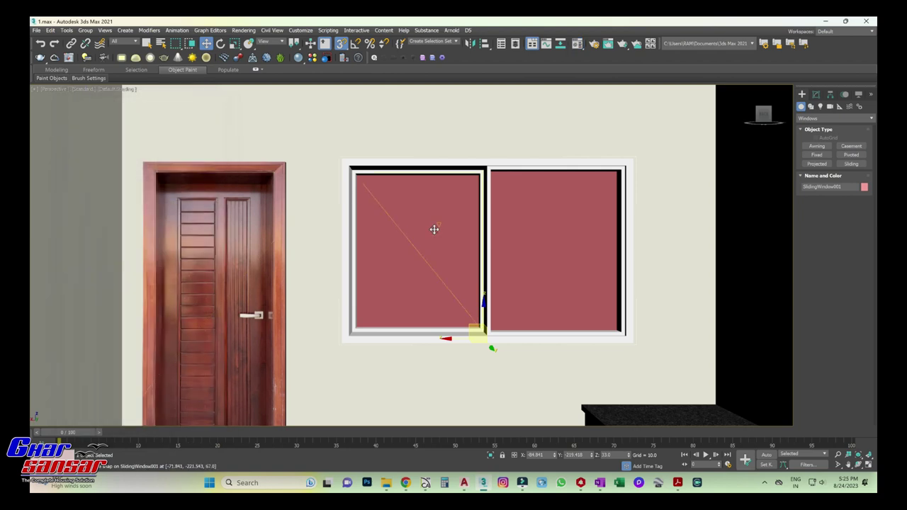
Step: Shift-drag a copy out of the sliding window beside the doors
{"action": "middle_click_drag", "start_coordinate": [433, 229], "coordinate": [395, 201]}
{"action": "scroll", "coordinate": [395, 201], "scroll_direction": "down", "scroll_amount": 3}
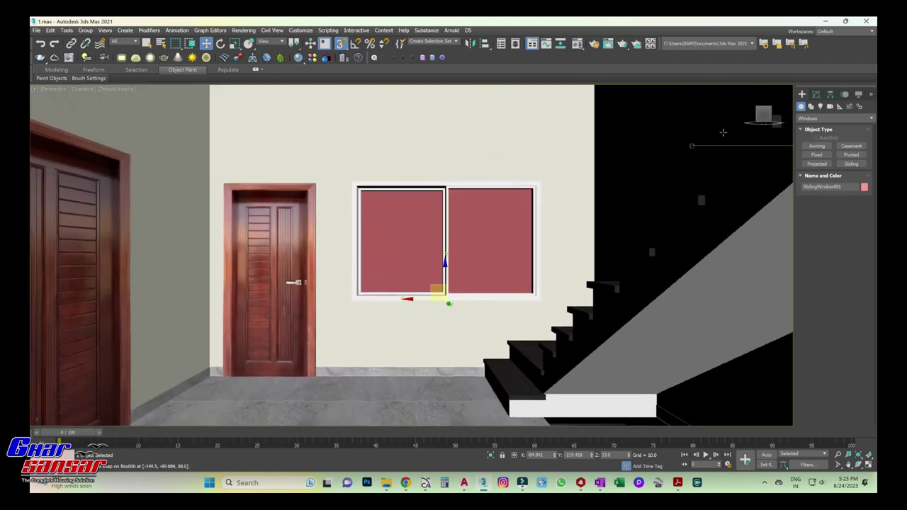
{"action": "mouse_move", "coordinate": [603, 195]}
{"action": "middle_mouse_down", "text": "alt"}
{"action": "mouse_move", "coordinate": [445, 242]}
{"action": "mouse_move", "coordinate": [546, 217]}
{"action": "middle_mouse_up", "text": "alt"}
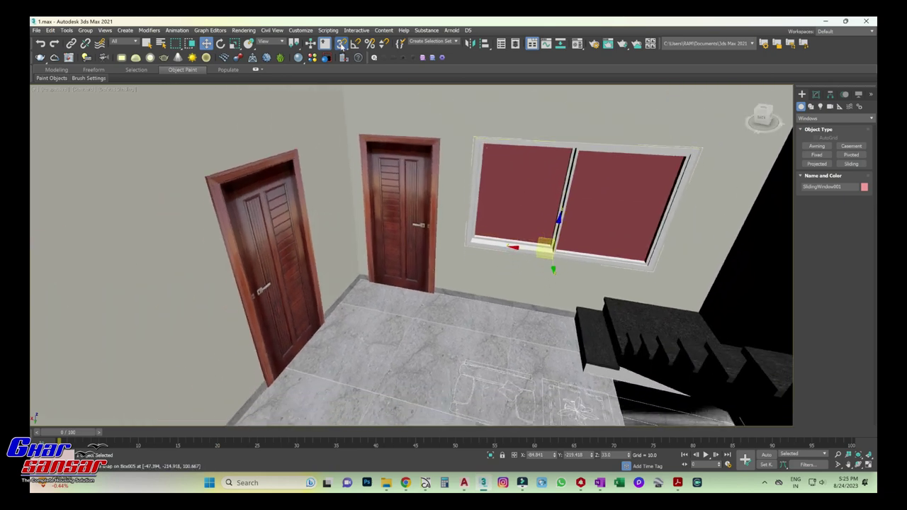
{"action": "middle_click_drag", "start_coordinate": [532, 288], "coordinate": [577, 246]}
{"action": "left_click_drag", "start_coordinate": [568, 243], "coordinate": [568, 255], "text": "shift"}
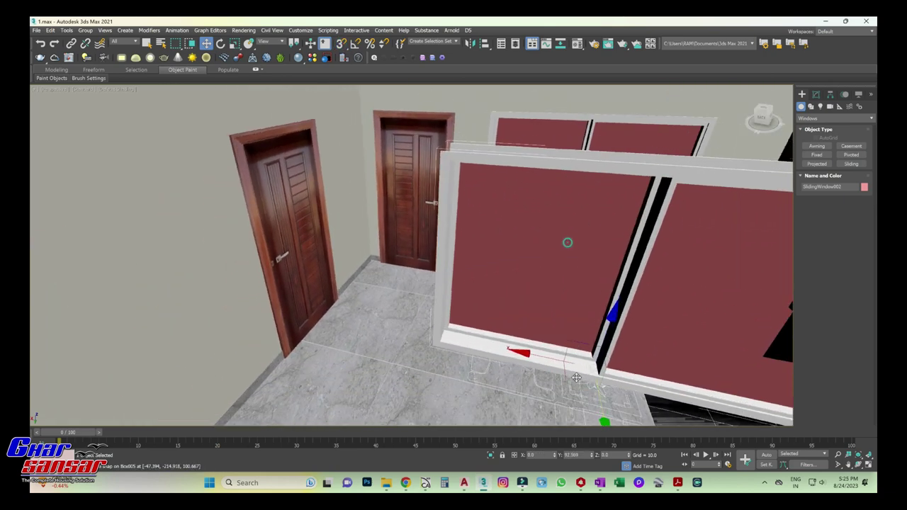
{"action": "left_click", "coordinate": [459, 284]}
Step: Move the window copy into the left wall's opening
{"action": "scroll", "coordinate": [540, 224], "scroll_direction": "down", "scroll_amount": 5}
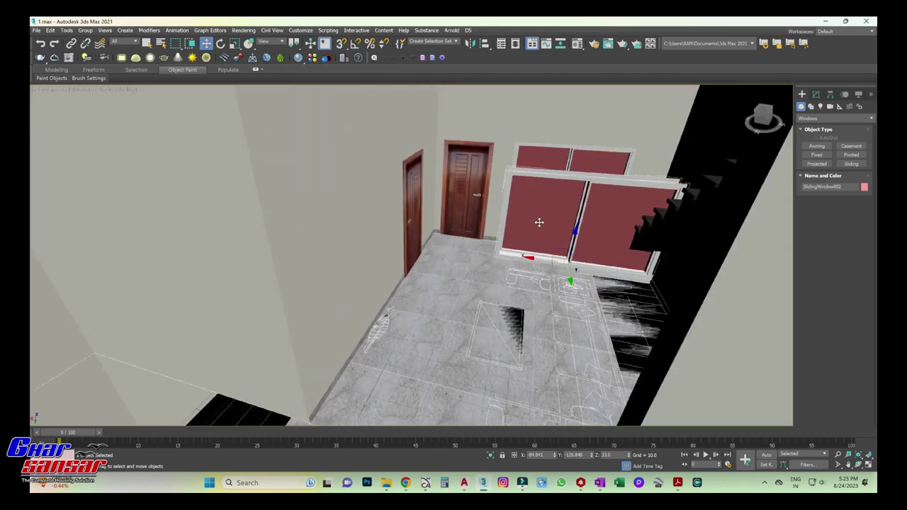
{"action": "middle_click_drag", "start_coordinate": [540, 224], "coordinate": [334, 201], "text": "alt"}
{"action": "scroll", "coordinate": [334, 201], "scroll_direction": "up", "scroll_amount": 3}
{"action": "mouse_move", "coordinate": [389, 203]}
{"action": "left_mouse_down"}
{"action": "mouse_move", "coordinate": [246, 194]}
{"action": "mouse_move", "coordinate": [133, 231]}
{"action": "left_mouse_up"}
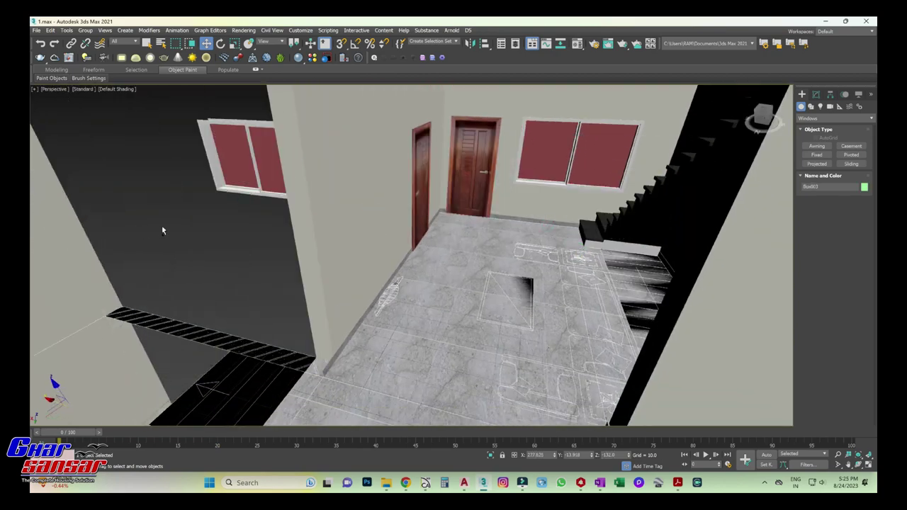
{"action": "key", "text": "ctrl+z"}
{"action": "middle_click_drag", "start_coordinate": [225, 213], "coordinate": [269, 222], "text": "alt"}
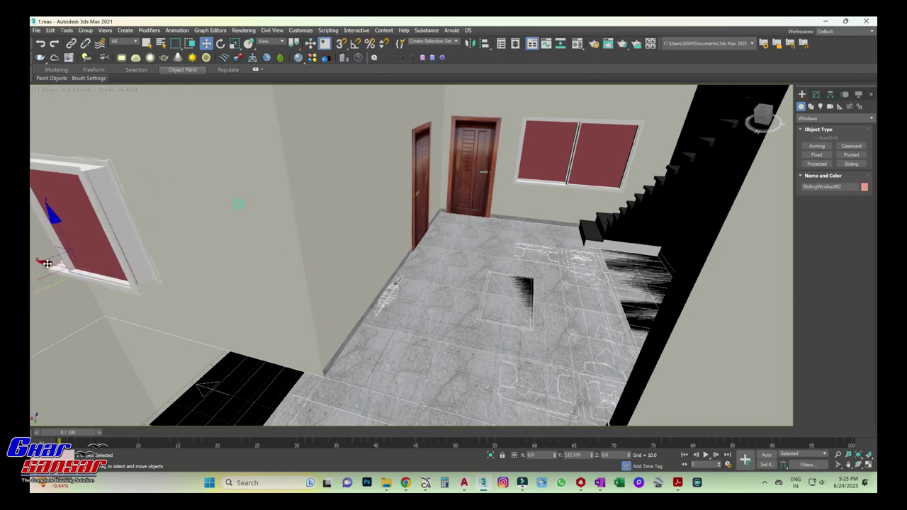
{"action": "scroll", "coordinate": [270, 222], "scroll_direction": "up", "scroll_amount": 3}
{"action": "mouse_move", "coordinate": [348, 138]}
{"action": "middle_mouse_down", "text": "alt"}
{"action": "mouse_move", "coordinate": [373, 207]}
{"action": "mouse_move", "coordinate": [426, 220]}
{"action": "middle_mouse_up", "text": "alt"}
{"action": "mouse_move", "coordinate": [510, 205]}
{"action": "left_mouse_down"}
{"action": "mouse_move", "coordinate": [358, 202]}
{"action": "mouse_move", "coordinate": [290, 222]}
{"action": "left_mouse_up"}
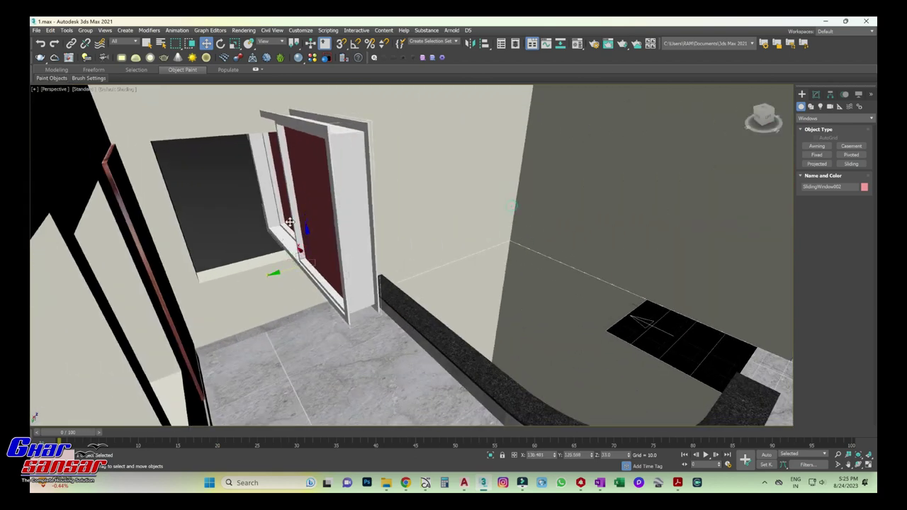
Step: Rotate the window copy 90° to sit in the left wall
{"action": "left_click", "coordinate": [221, 43]}
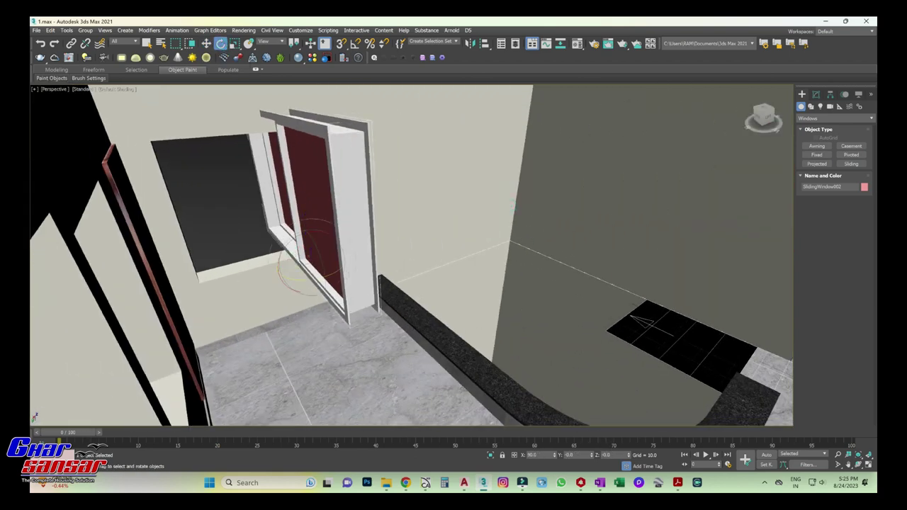
{"action": "type", "text": "90"}
{"action": "key", "text": "Return"}
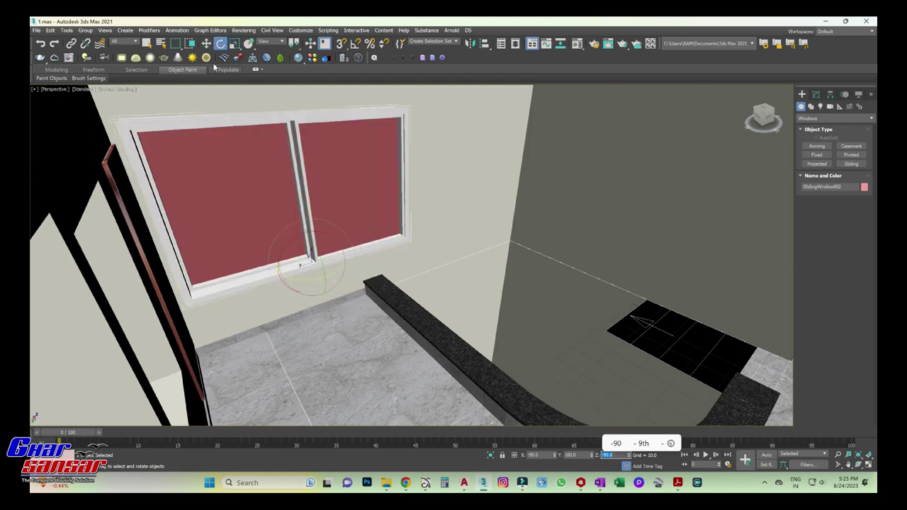
Step: Show SlidingWindow002's parameters in the Modify panel
{"action": "left_click", "coordinate": [206, 43]}
{"action": "scroll", "coordinate": [333, 273], "scroll_direction": "up", "scroll_amount": 5}
{"action": "scroll", "coordinate": [365, 293], "scroll_direction": "down", "scroll_amount": 1}
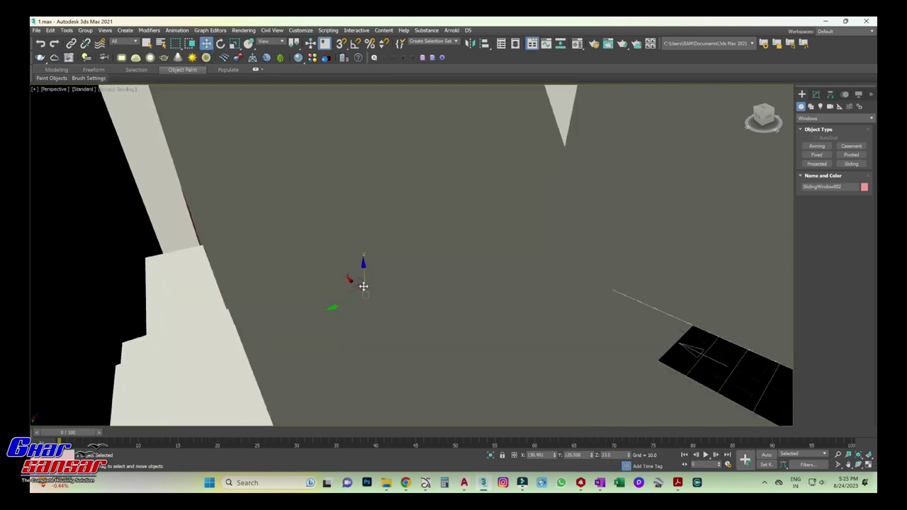
{"action": "scroll", "coordinate": [364, 286], "scroll_direction": "down", "scroll_amount": 3}
{"action": "scroll", "coordinate": [358, 290], "scroll_direction": "down", "scroll_amount": 2}
{"action": "scroll", "coordinate": [350, 293], "scroll_direction": "down", "scroll_amount": 2}
{"action": "scroll", "coordinate": [326, 266], "scroll_direction": "down", "scroll_amount": 2}
{"action": "scroll", "coordinate": [315, 251], "scroll_direction": "down", "scroll_amount": 1}
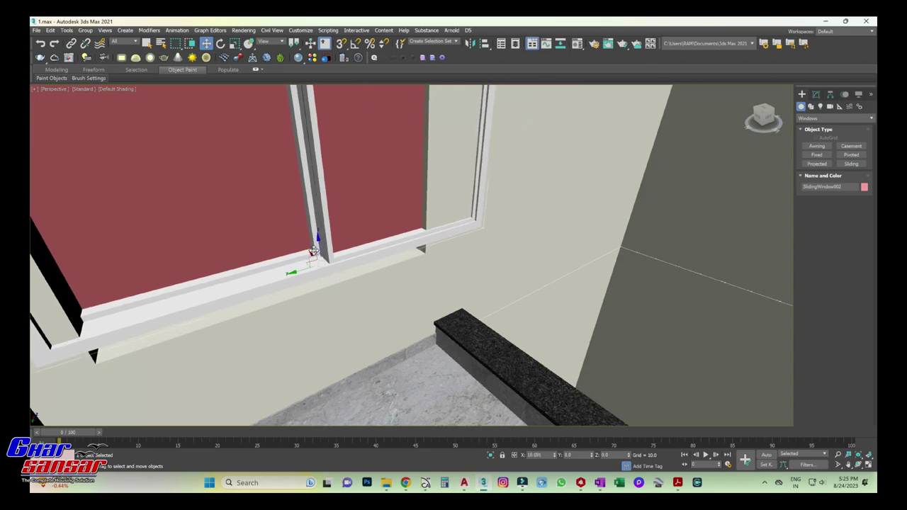
{"action": "scroll", "coordinate": [317, 206], "scroll_direction": "down", "scroll_amount": 3}
{"action": "scroll", "coordinate": [322, 208], "scroll_direction": "down", "scroll_amount": 2}
{"action": "scroll", "coordinate": [330, 210], "scroll_direction": "down", "scroll_amount": 3}
{"action": "scroll", "coordinate": [336, 213], "scroll_direction": "down", "scroll_amount": 3}
{"action": "scroll", "coordinate": [347, 234], "scroll_direction": "up", "scroll_amount": 5}
{"action": "scroll", "coordinate": [374, 265], "scroll_direction": "up", "scroll_amount": 1}
{"action": "middle_click_drag", "start_coordinate": [399, 281], "coordinate": [401, 300]}
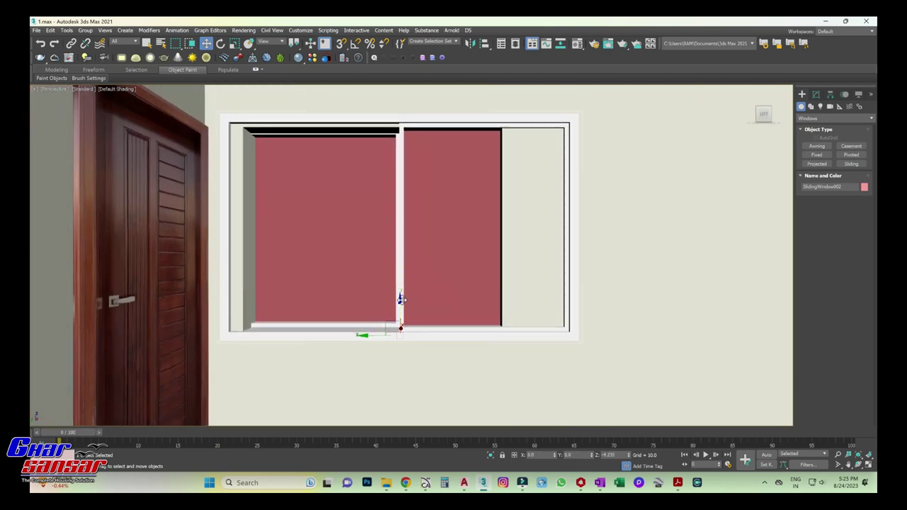
{"action": "left_click", "coordinate": [816, 95]}
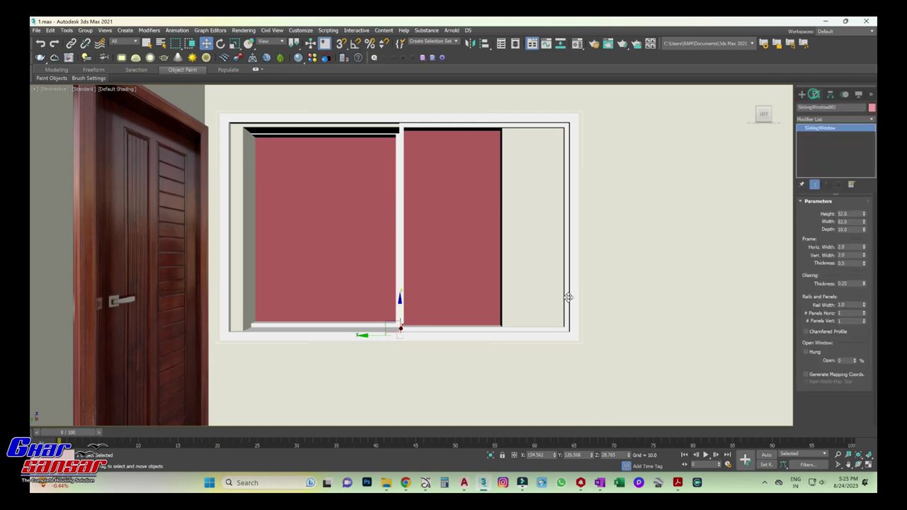
Step: Check the W-60"X48"X30" window size on the AutoCAD floor plan
{"action": "left_click", "coordinate": [465, 483]}
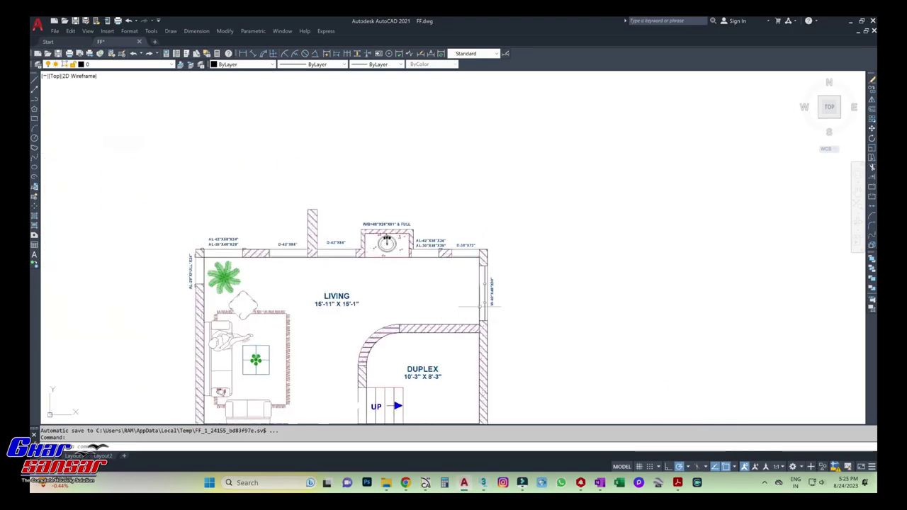
{"action": "scroll", "coordinate": [487, 306], "scroll_direction": "up", "scroll_amount": 6}
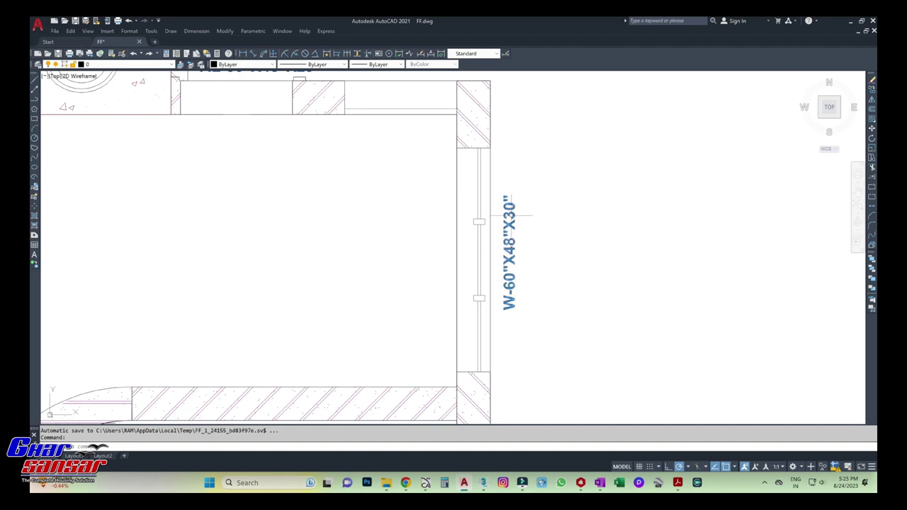
{"action": "left_click", "coordinate": [484, 482]}
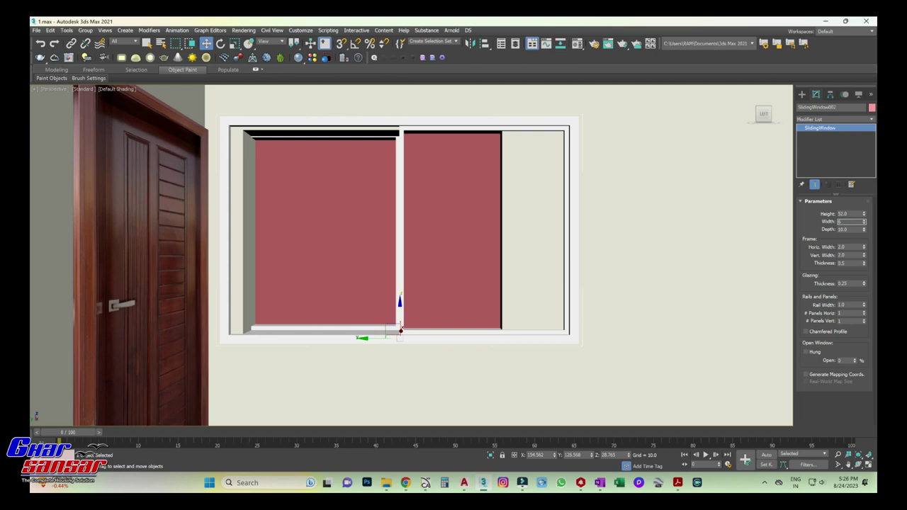
Step: Set the copied window's Width to 60 and Height to 48
{"action": "type", "text": "0"}
{"action": "key", "text": "Return"}
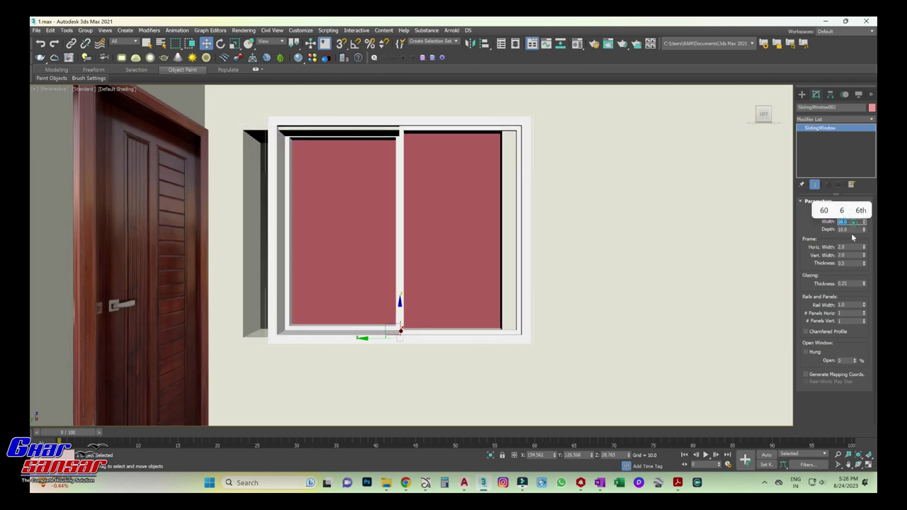
{"action": "left_click", "coordinate": [852, 229]}
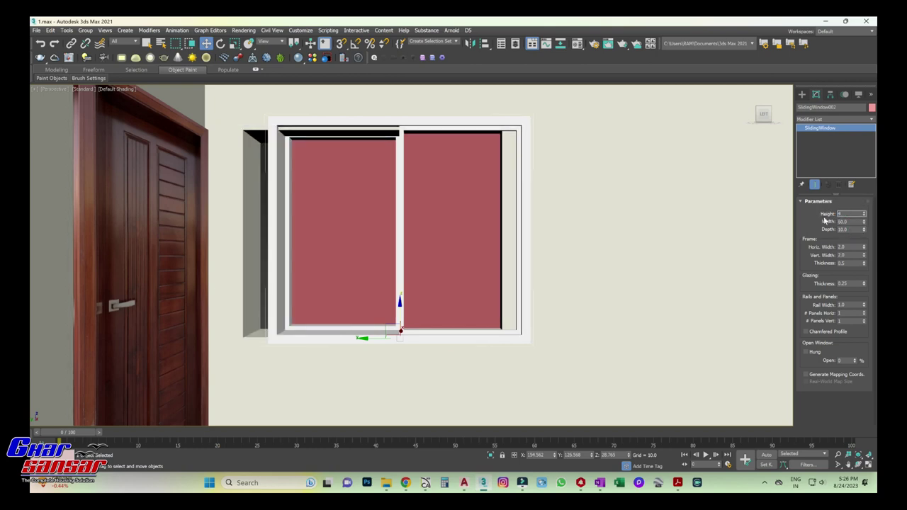
{"action": "type", "text": "8"}
{"action": "key", "text": "Return"}
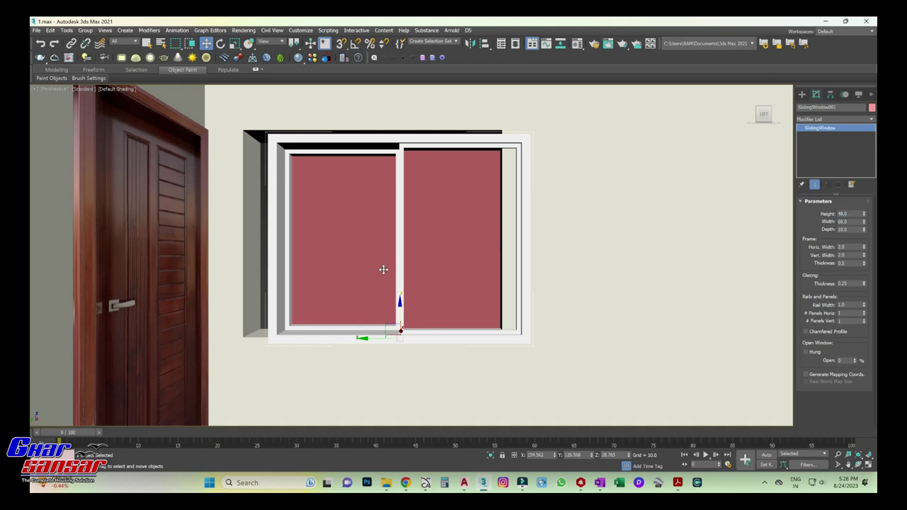
Step: Raise the window to Z 30 and slide it left within the opening
{"action": "right_click", "coordinate": [212, 46]}
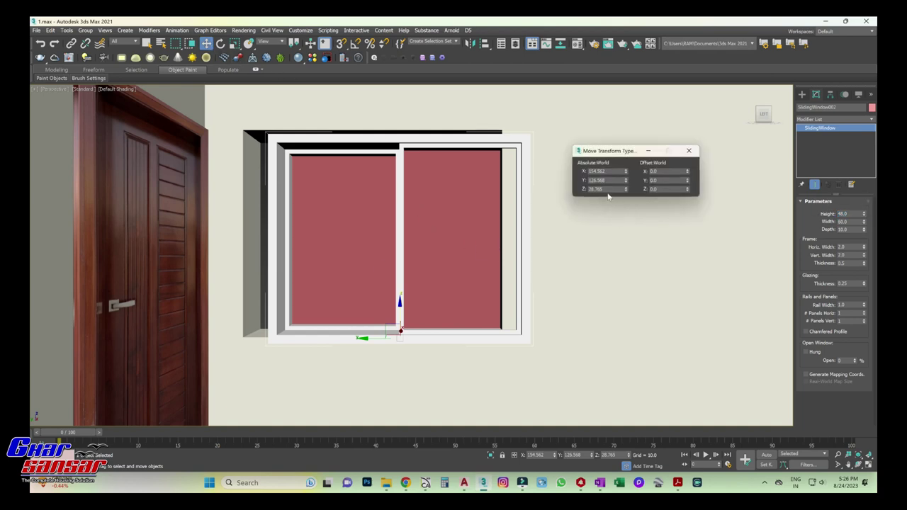
{"action": "type", "text": "30"}
{"action": "key", "text": "Return"}
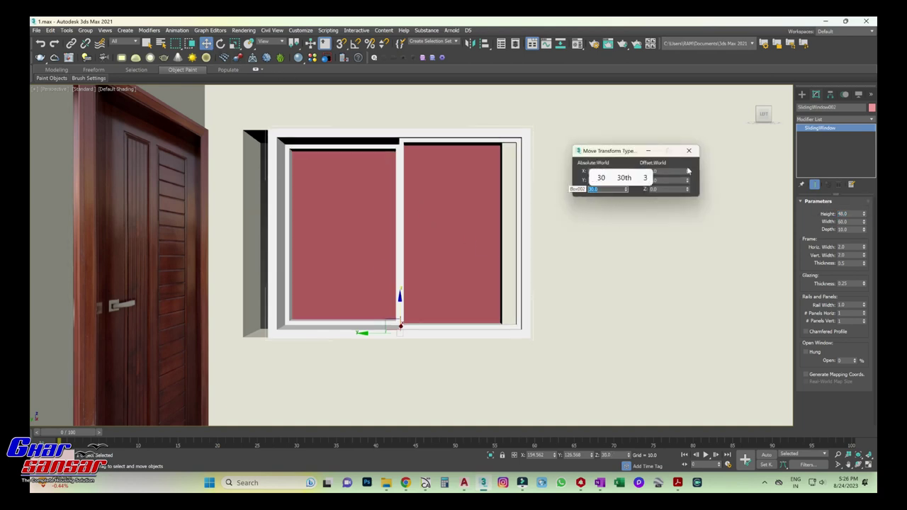
{"action": "left_click", "coordinate": [688, 150]}
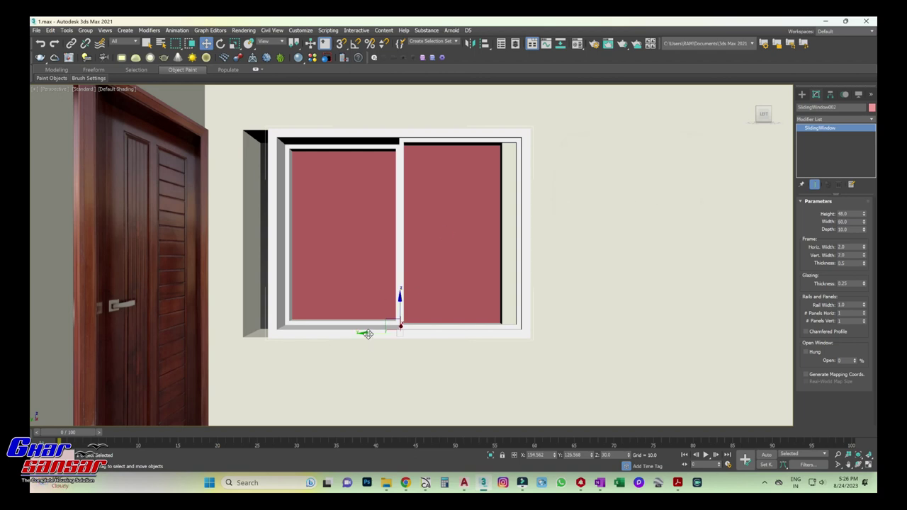
{"action": "left_click_drag", "start_coordinate": [366, 334], "coordinate": [340, 332]}
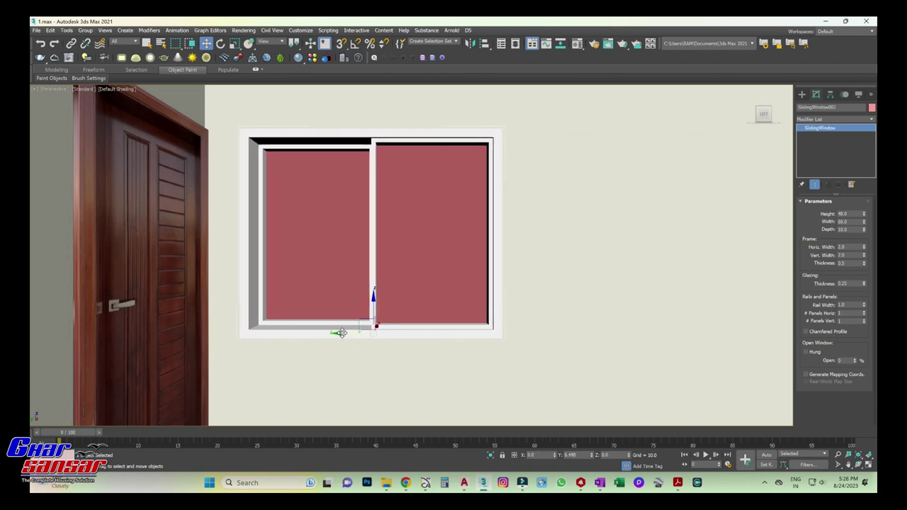
{"action": "key", "text": "p"}
{"action": "mouse_move", "coordinate": [759, 116]}
{"action": "left_mouse_down"}
{"action": "mouse_move", "coordinate": [753, 125]}
{"action": "mouse_move", "coordinate": [817, 150]}
{"action": "left_mouse_up"}
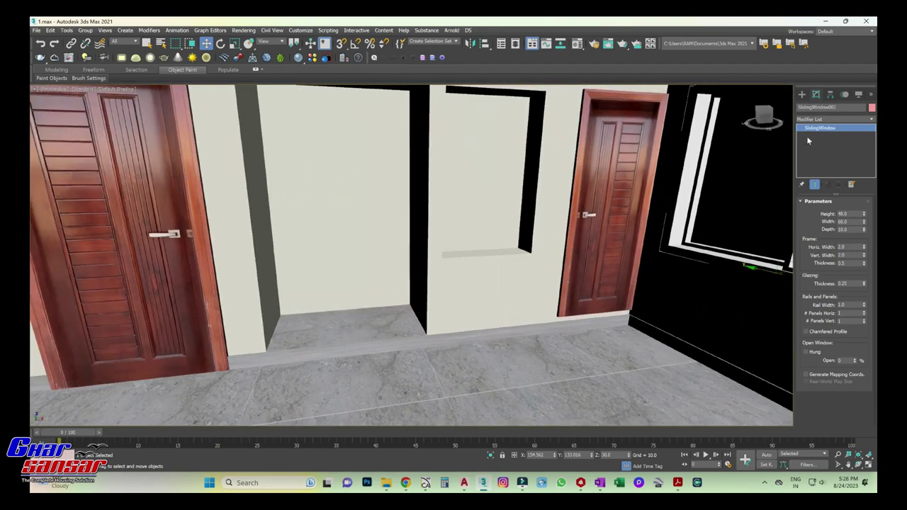
Step: Select the wall and hide all unselected objects, including the doors and rug
{"action": "left_click", "coordinate": [764, 119]}
{"action": "middle_click_drag", "start_coordinate": [372, 251], "coordinate": [606, 254]}
{"action": "left_click_drag", "start_coordinate": [763, 115], "coordinate": [716, 146]}
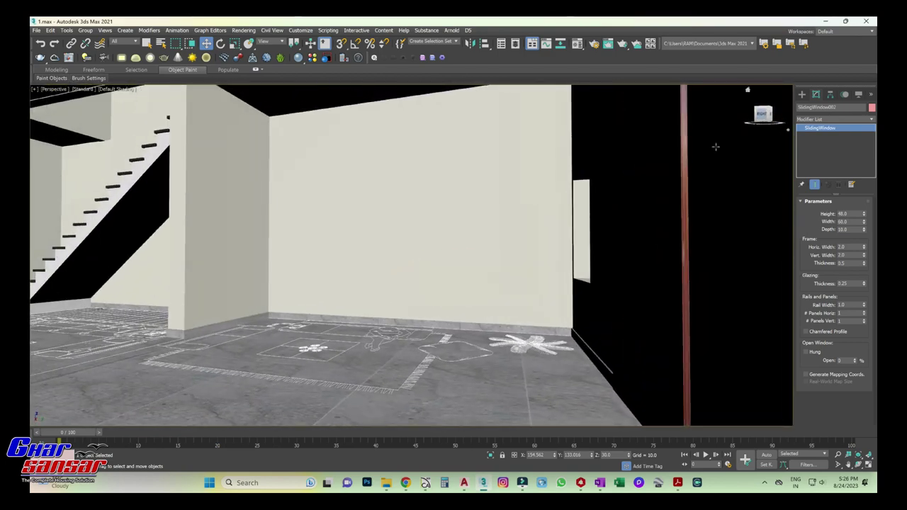
{"action": "mouse_move", "coordinate": [716, 147]}
{"action": "middle_mouse_down", "text": "alt"}
{"action": "mouse_move", "coordinate": [583, 287]}
{"action": "mouse_move", "coordinate": [603, 263]}
{"action": "middle_mouse_up", "text": "alt"}
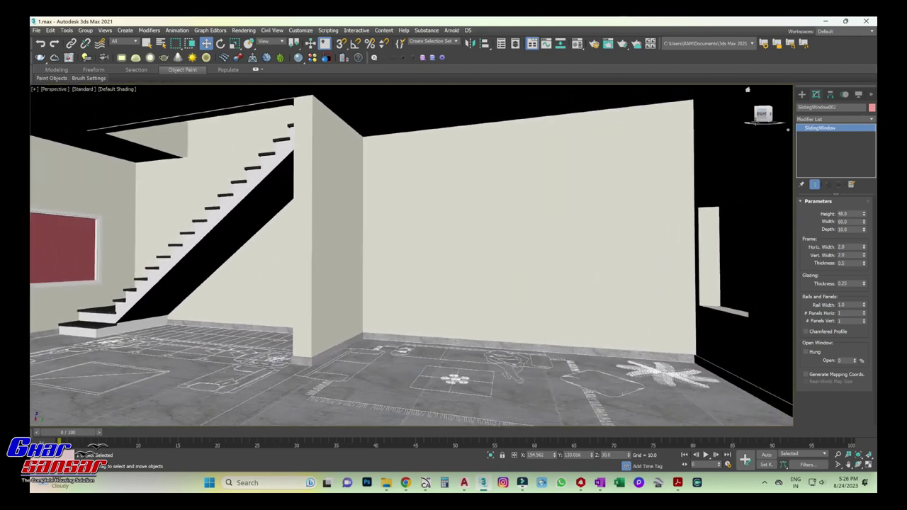
{"action": "left_click_drag", "start_coordinate": [763, 115], "coordinate": [737, 325]}
{"action": "left_click", "coordinate": [763, 115]}
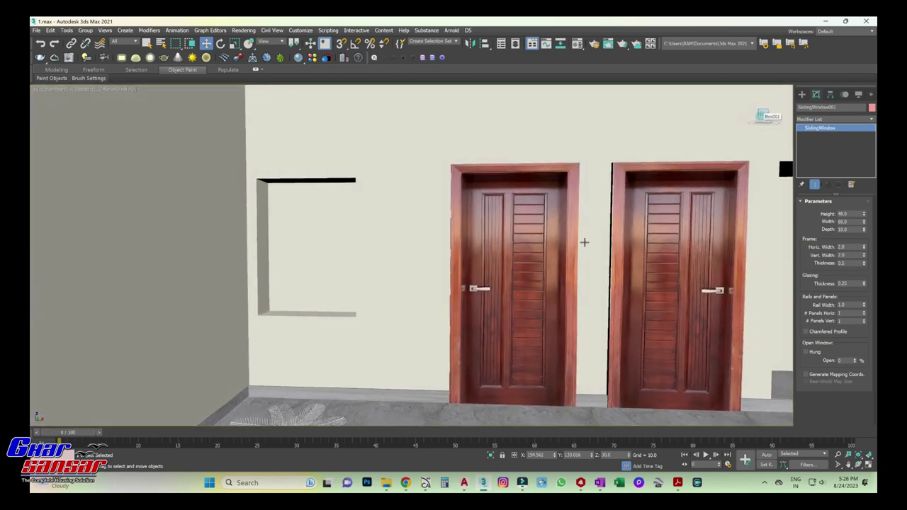
{"action": "mouse_move", "coordinate": [584, 241]}
{"action": "middle_mouse_down"}
{"action": "mouse_move", "coordinate": [421, 282]}
{"action": "mouse_move", "coordinate": [466, 281]}
{"action": "middle_mouse_up"}
{"action": "left_click", "coordinate": [435, 268]}
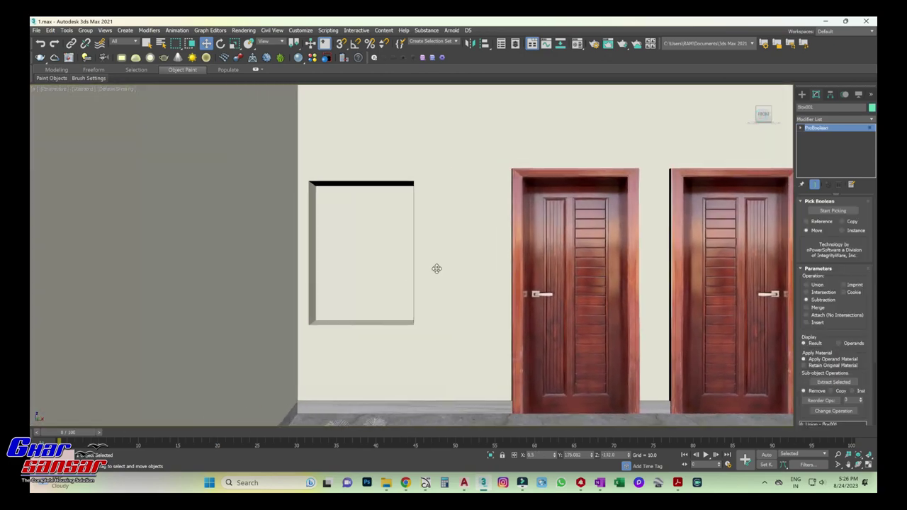
{"action": "right_click", "coordinate": [433, 266]}
{"action": "left_click", "coordinate": [466, 228]}
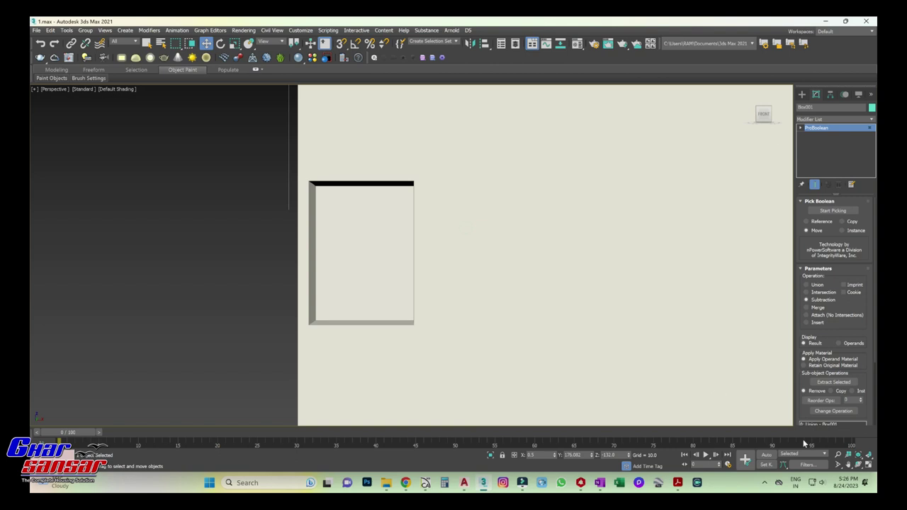
Step: Maximize the Front view and snap-trace a rectangle over the left wall opening
{"action": "left_click", "coordinate": [868, 465]}
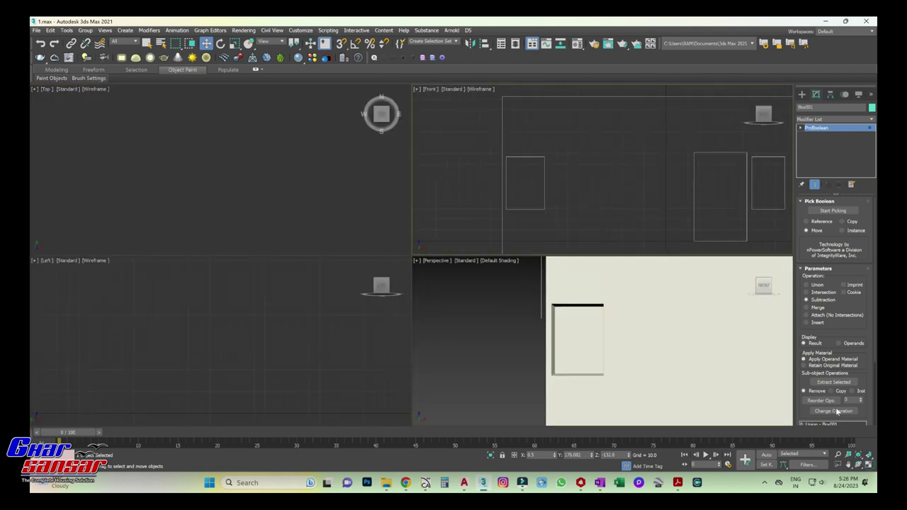
{"action": "left_click", "coordinate": [868, 465]}
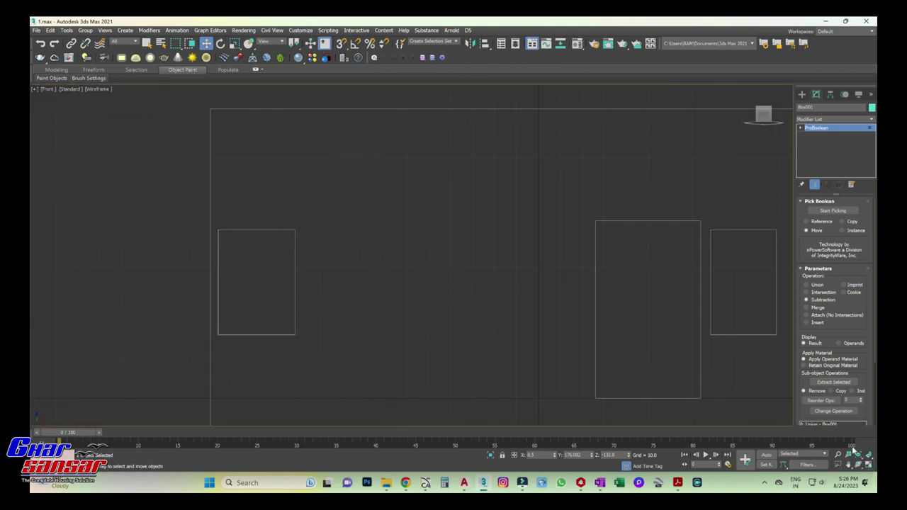
{"action": "left_click", "coordinate": [803, 94]}
{"action": "left_click", "coordinate": [818, 119]}
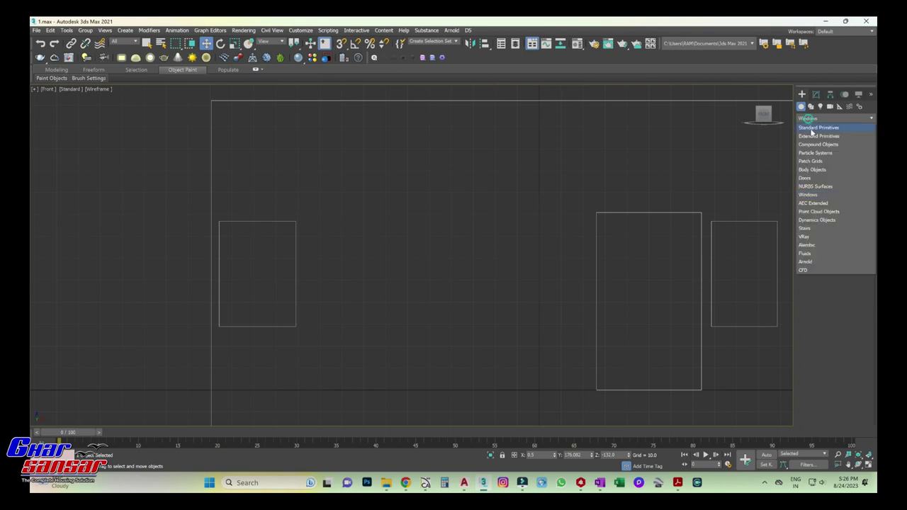
{"action": "left_click", "coordinate": [809, 122]}
{"action": "left_click", "coordinate": [812, 106]}
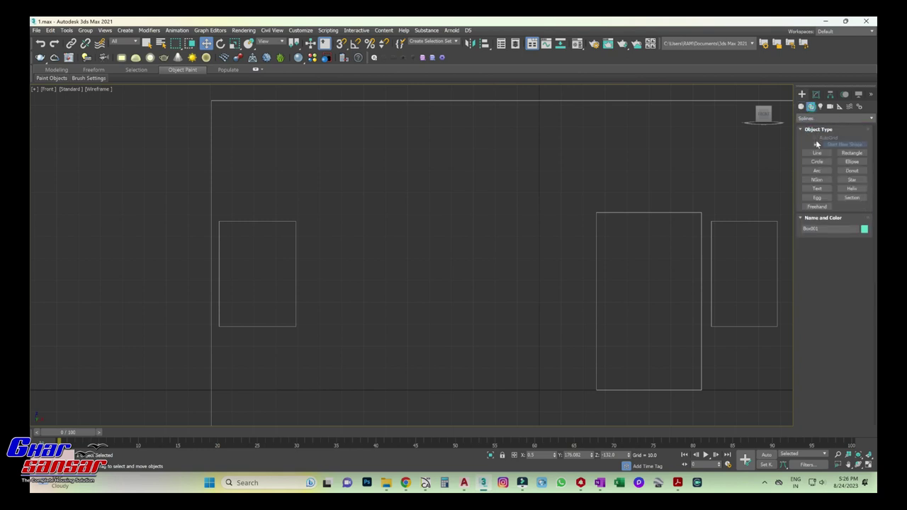
{"action": "left_click", "coordinate": [852, 153]}
{"action": "middle_click_drag", "start_coordinate": [421, 211], "coordinate": [452, 202]}
{"action": "key", "text": "s"}
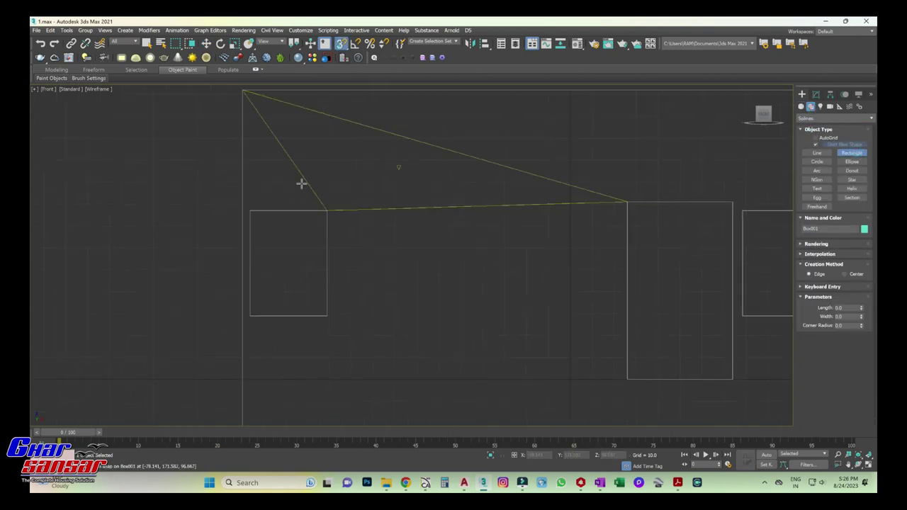
{"action": "mouse_move", "coordinate": [250, 210]}
{"action": "left_mouse_down"}
{"action": "mouse_move", "coordinate": [331, 300]}
{"action": "mouse_move", "coordinate": [325, 315]}
{"action": "left_mouse_up"}
{"action": "right_click", "coordinate": [477, 290]}
Step: Bring up the modifier list for Rectangle001
{"action": "left_click", "coordinate": [815, 95]}
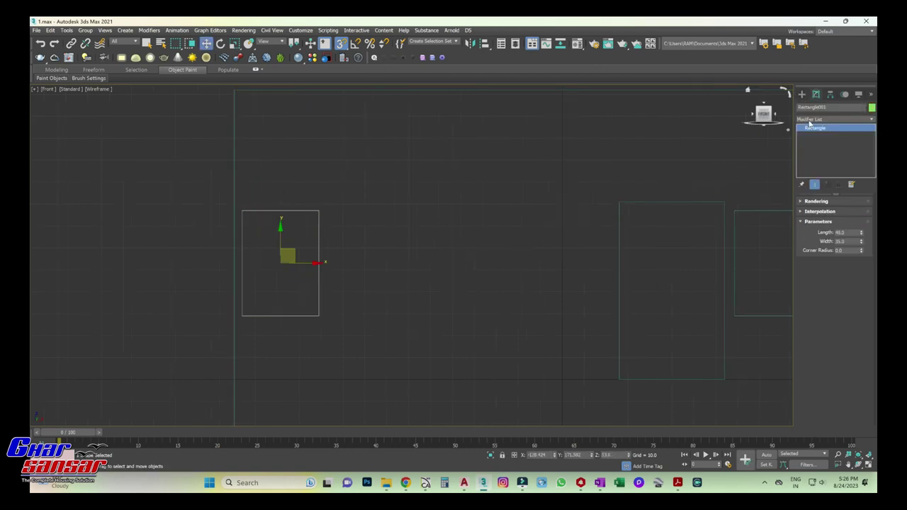
{"action": "left_click", "coordinate": [808, 120]}
{"action": "scroll", "coordinate": [812, 153], "scroll_direction": "down", "scroll_amount": 10}
{"action": "scroll", "coordinate": [815, 212], "scroll_direction": "down", "scroll_amount": 10}
Step: Apply a Sweep modifier to the rectangle with the Bar section at Width 2
{"action": "scroll", "coordinate": [816, 248], "scroll_direction": "down", "scroll_amount": 10}
{"action": "left_click", "coordinate": [813, 280]}
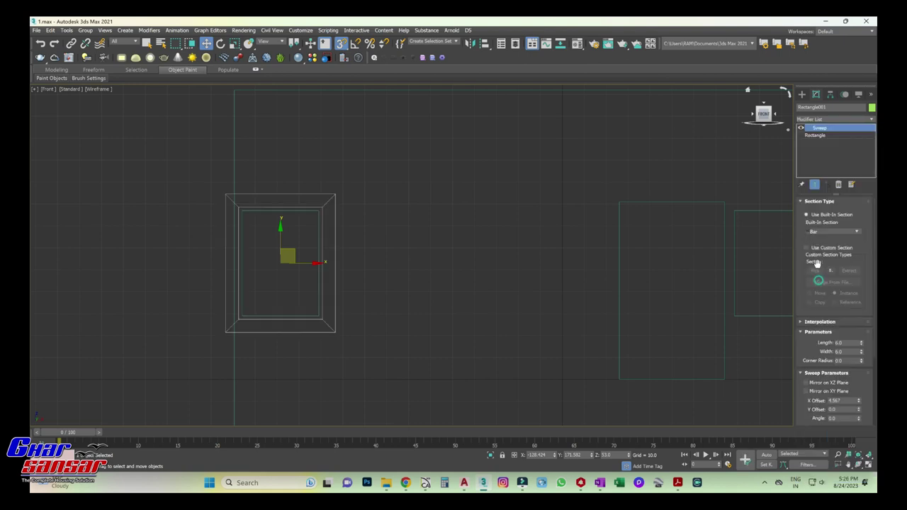
{"action": "left_click", "coordinate": [816, 234]}
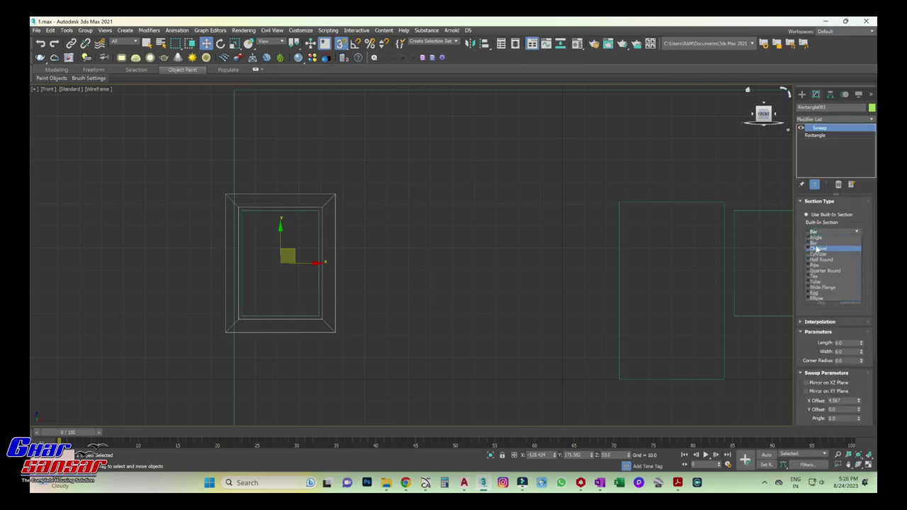
{"action": "left_click", "coordinate": [817, 245]}
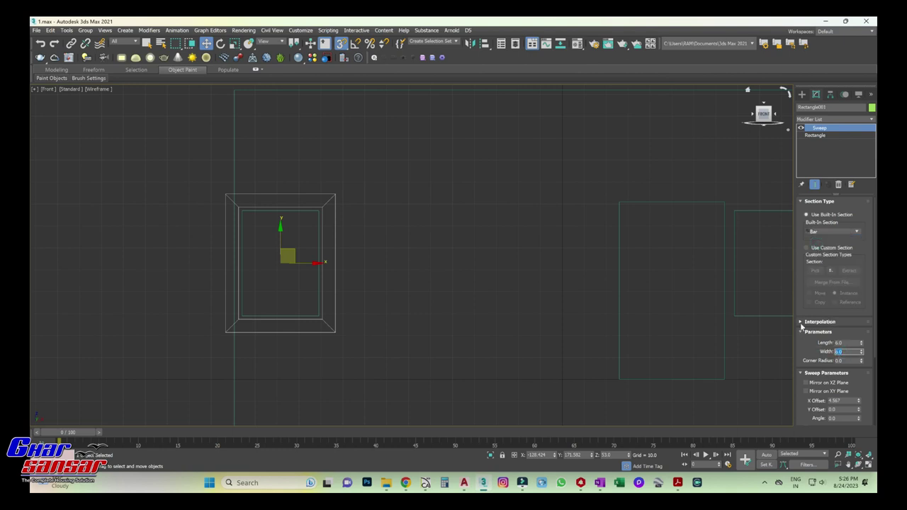
{"action": "type", "text": "4"}
{"action": "key", "text": "Return"}
Step: Reduce the sweep's X Offset to 0.5 so the frame fits the opening
{"action": "scroll", "coordinate": [340, 253], "scroll_direction": "up", "scroll_amount": 2}
{"action": "middle_click_drag", "start_coordinate": [340, 253], "coordinate": [377, 246]}
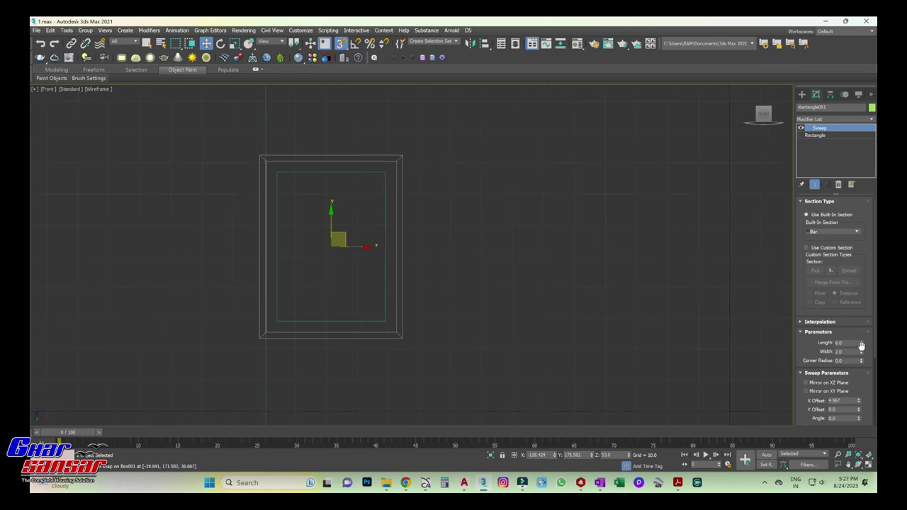
{"action": "left_click_drag", "start_coordinate": [860, 402], "coordinate": [838, 422]}
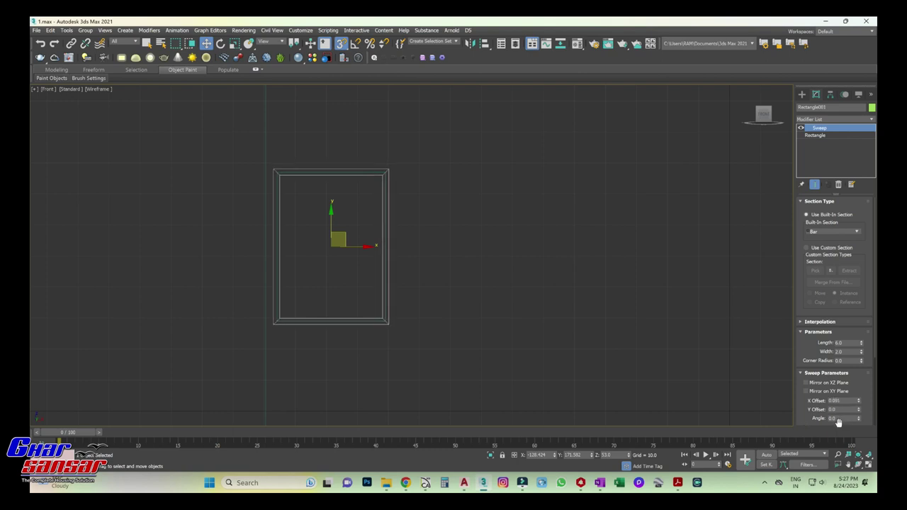
{"action": "type", "text": "1"}
{"action": "key", "text": "Return"}
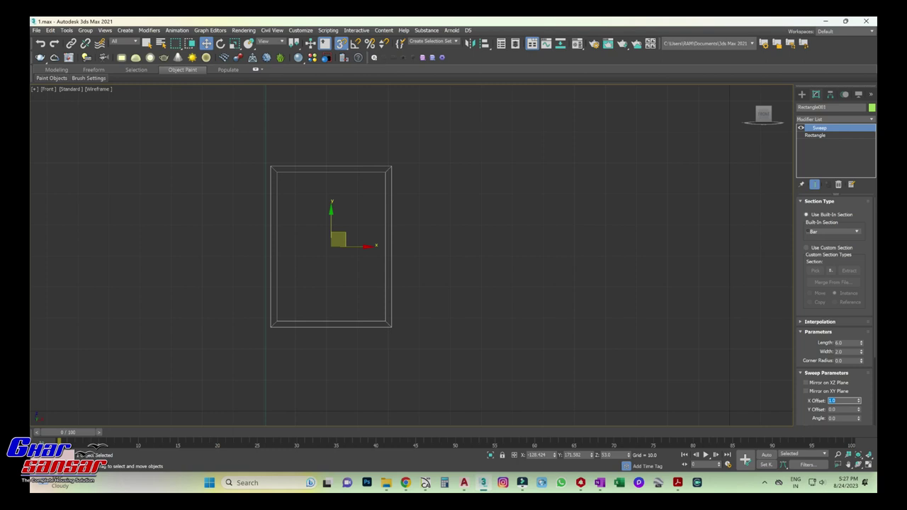
{"action": "type", "text": ".5"}
{"action": "key", "text": "Return"}
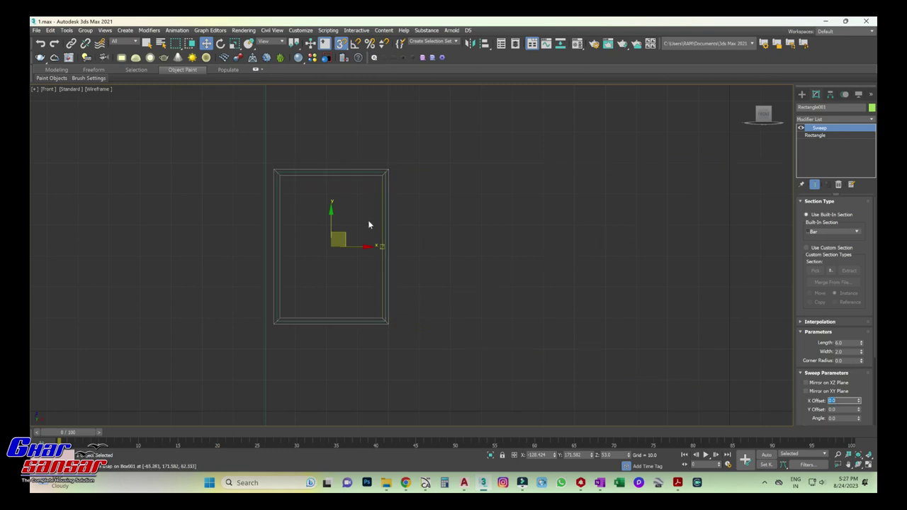
{"action": "scroll", "coordinate": [391, 224], "scroll_direction": "up", "scroll_amount": 3}
{"action": "scroll", "coordinate": [452, 221], "scroll_direction": "down", "scroll_amount": 2}
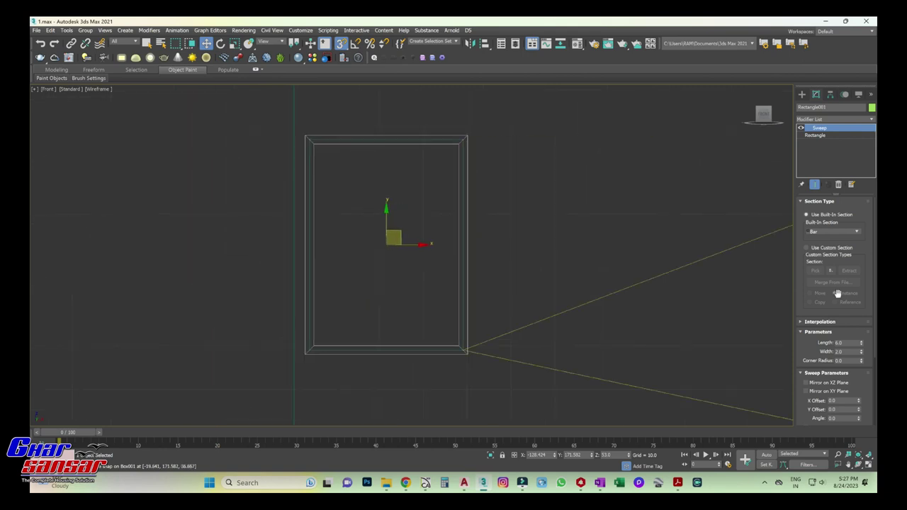
{"action": "double_click", "coordinate": [843, 343]}
Step: Clone the frame onto the right-hand wall opening
{"action": "middle_click_drag", "start_coordinate": [472, 253], "coordinate": [444, 252]}
{"action": "middle_click_drag", "start_coordinate": [408, 180], "coordinate": [369, 207]}
{"action": "scroll", "coordinate": [366, 226], "scroll_direction": "down", "scroll_amount": 3}
{"action": "middle_click_drag", "start_coordinate": [364, 253], "coordinate": [233, 234]}
{"action": "mouse_move", "coordinate": [242, 235]}
{"action": "left_mouse_down", "text": "shift"}
{"action": "mouse_move", "coordinate": [644, 239]}
{"action": "mouse_move", "coordinate": [577, 244]}
{"action": "mouse_move", "coordinate": [586, 235]}
{"action": "left_mouse_up", "text": "shift"}
{"action": "left_click", "coordinate": [455, 283]}
{"action": "scroll", "coordinate": [525, 258], "scroll_direction": "up", "scroll_amount": 4}
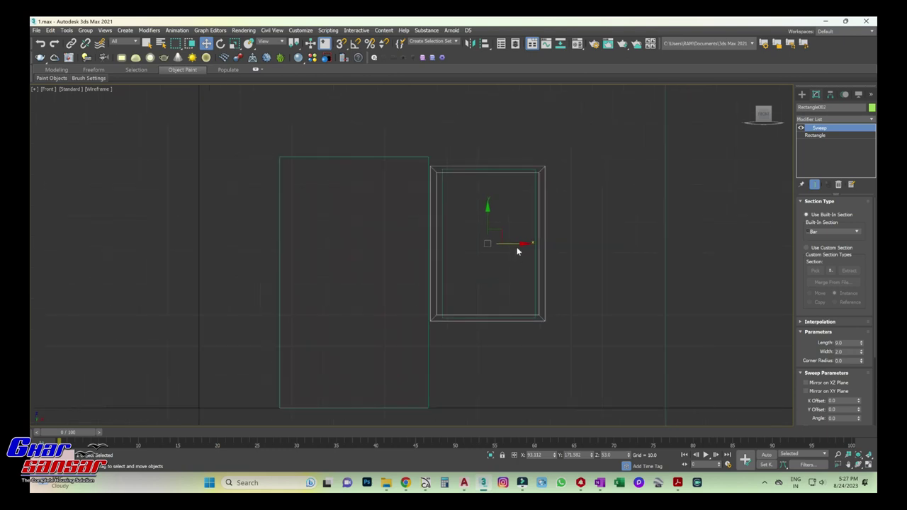
{"action": "left_click_drag", "start_coordinate": [516, 246], "coordinate": [523, 245]}
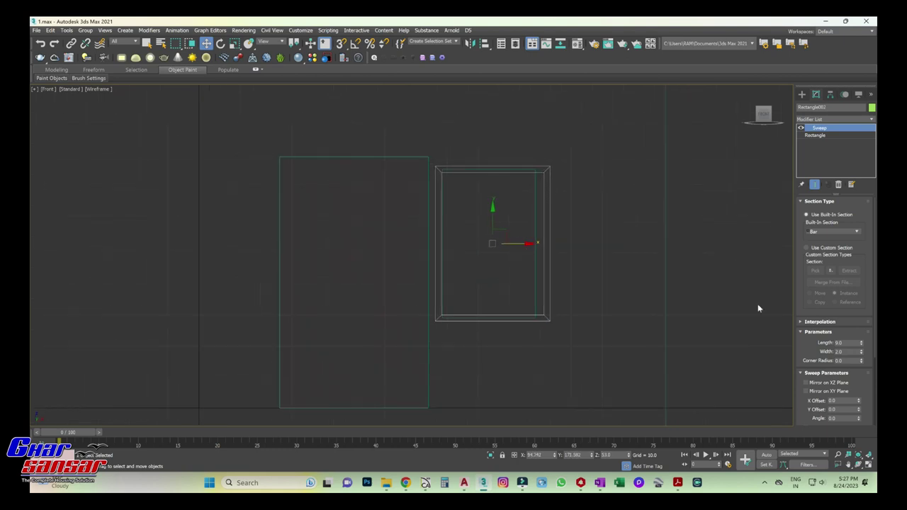
Step: Adjust the copy's rectangle width, trying 31 and 33 before settling on 30
{"action": "left_click", "coordinate": [814, 136]}
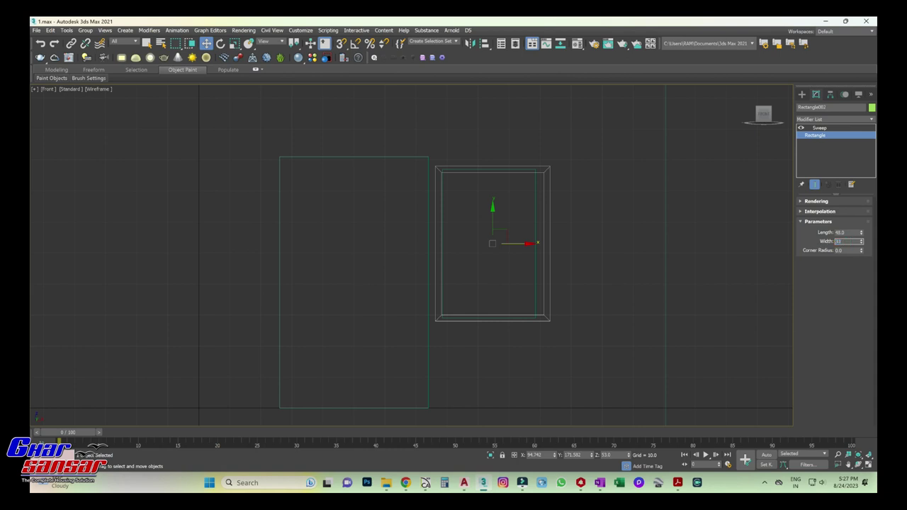
{"action": "type", "text": "30"}
{"action": "key", "text": "Return"}
{"action": "scroll", "coordinate": [486, 263], "scroll_direction": "up", "scroll_amount": 1}
{"action": "scroll", "coordinate": [502, 292], "scroll_direction": "up", "scroll_amount": 1}
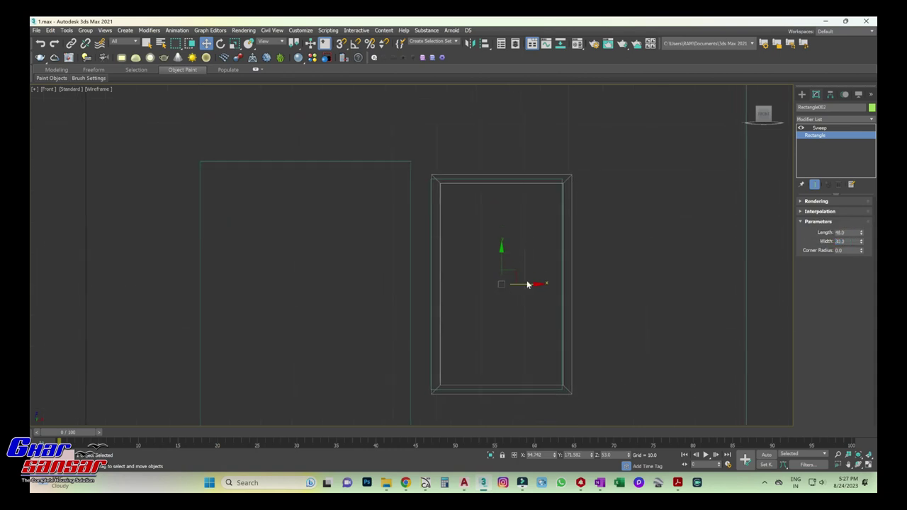
{"action": "left_click_drag", "start_coordinate": [529, 285], "coordinate": [524, 286]}
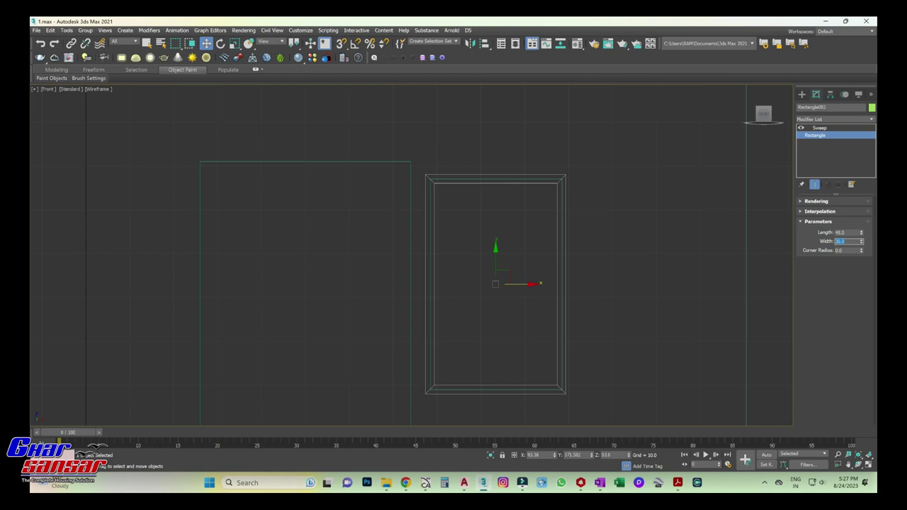
{"action": "type", "text": "3"}
{"action": "key", "text": "Return"}
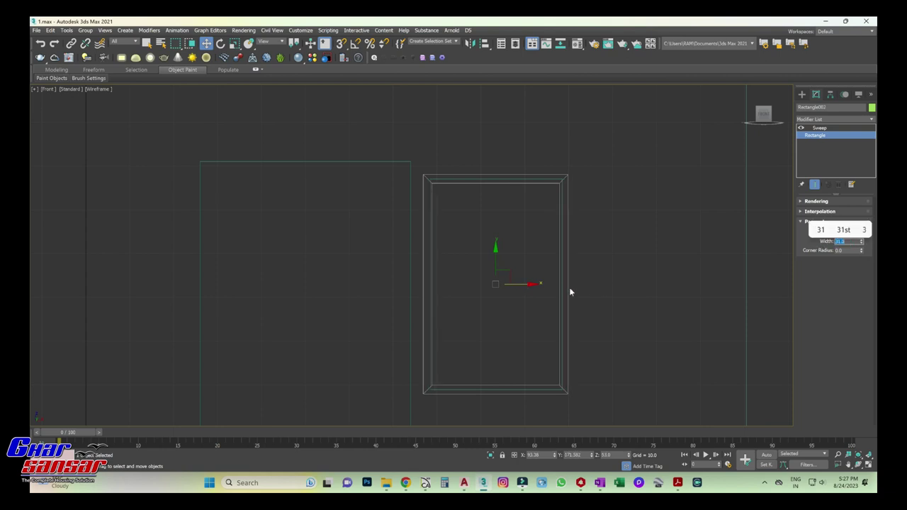
{"action": "type", "text": "33"}
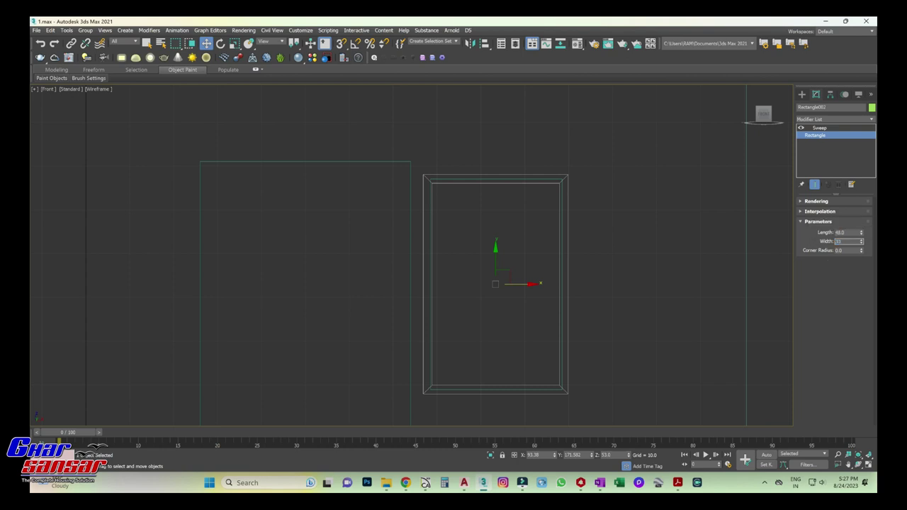
{"action": "key", "text": "Return"}
{"action": "middle_click_drag", "start_coordinate": [518, 299], "coordinate": [520, 299]}
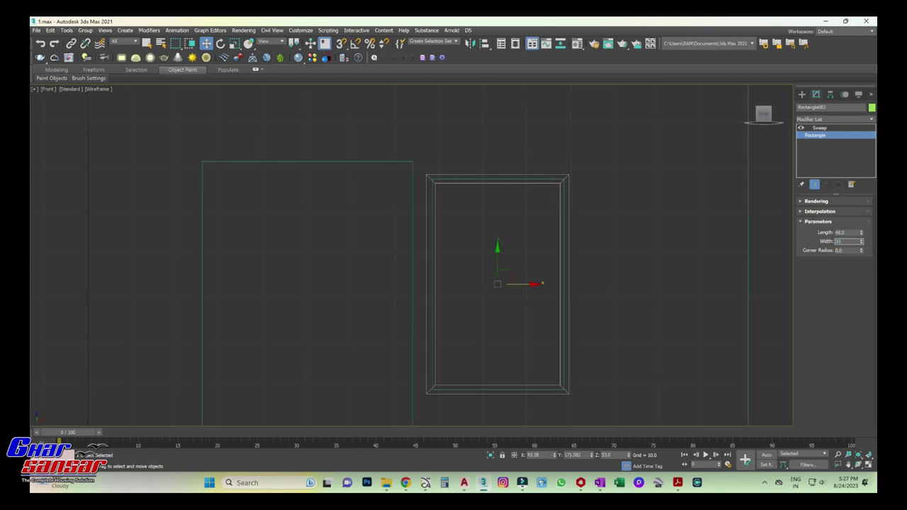
{"action": "type", "text": "30"}
{"action": "key", "text": "Return"}
Step: Zoom out to see both frames in the four-viewport layout
{"action": "middle_click_drag", "start_coordinate": [559, 298], "coordinate": [629, 281]}
{"action": "scroll", "coordinate": [617, 278], "scroll_direction": "down", "scroll_amount": 2}
{"action": "scroll", "coordinate": [624, 276], "scroll_direction": "down", "scroll_amount": 4}
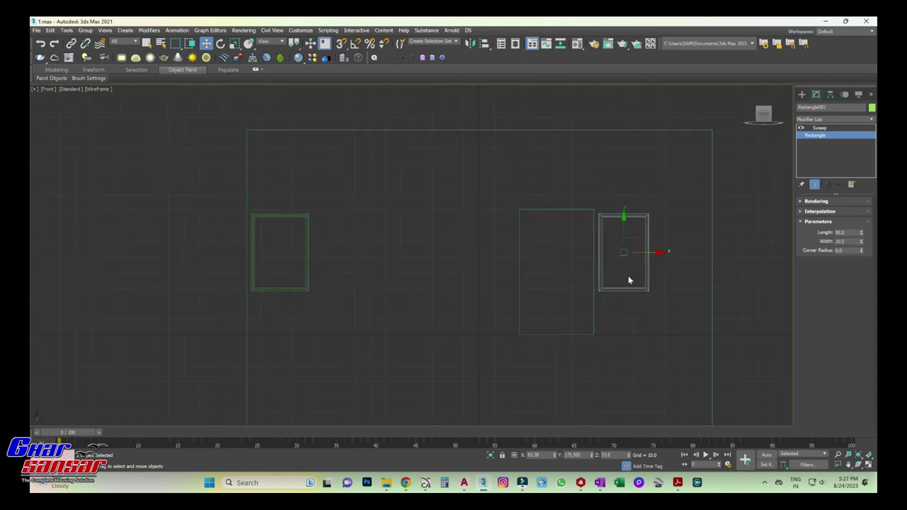
{"action": "left_click", "coordinate": [871, 464]}
{"action": "middle_click_drag", "start_coordinate": [719, 373], "coordinate": [630, 373]}
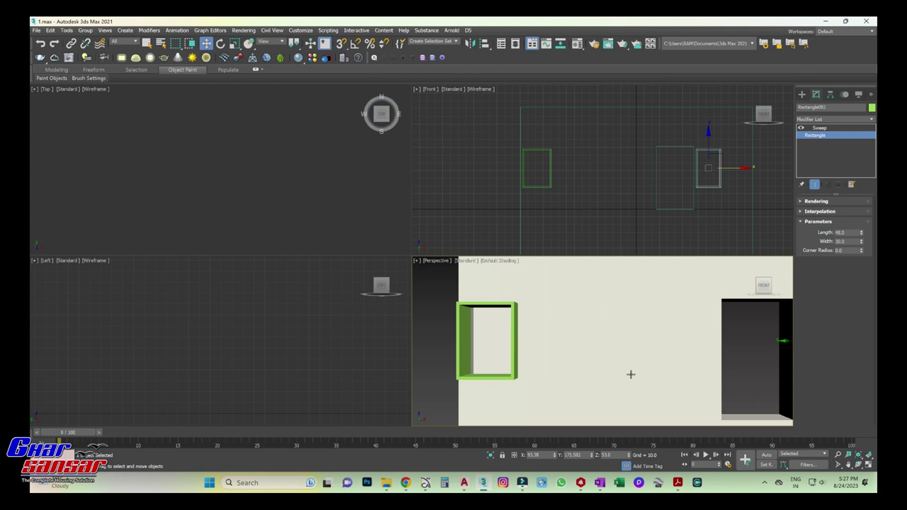
Step: Maximize the perspective view and zoom in on the left green window frame
{"action": "scroll", "coordinate": [710, 376], "scroll_direction": "down", "scroll_amount": 2}
{"action": "left_click_drag", "start_coordinate": [765, 285], "coordinate": [683, 338]}
{"action": "left_click", "coordinate": [870, 465]}
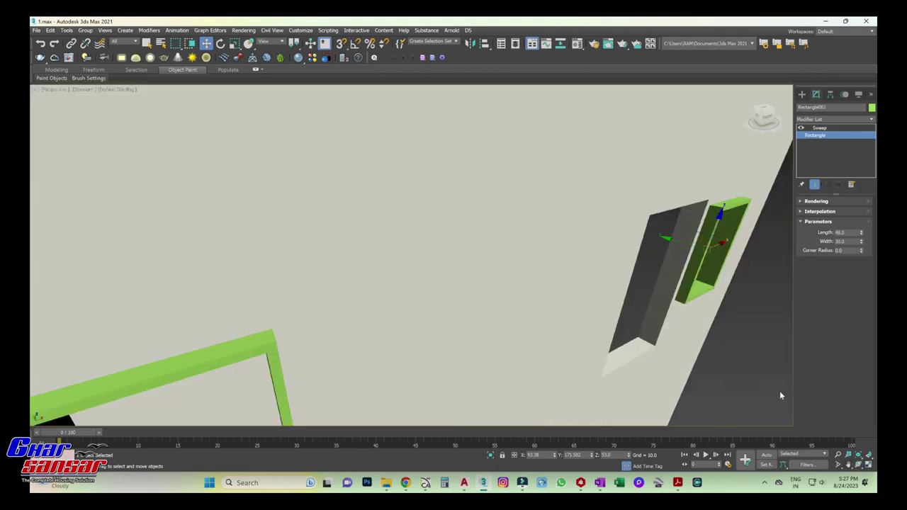
{"action": "left_click", "coordinate": [818, 129]}
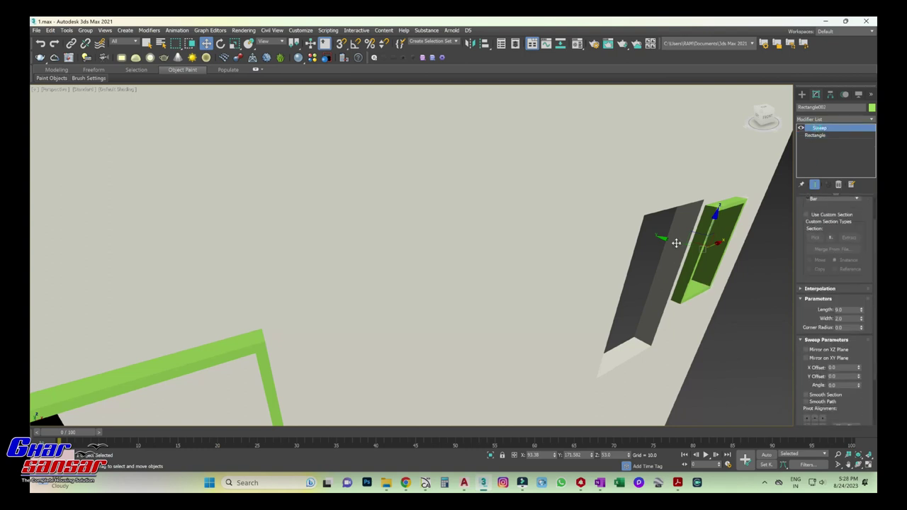
{"action": "left_click_drag", "start_coordinate": [673, 239], "coordinate": [687, 241]}
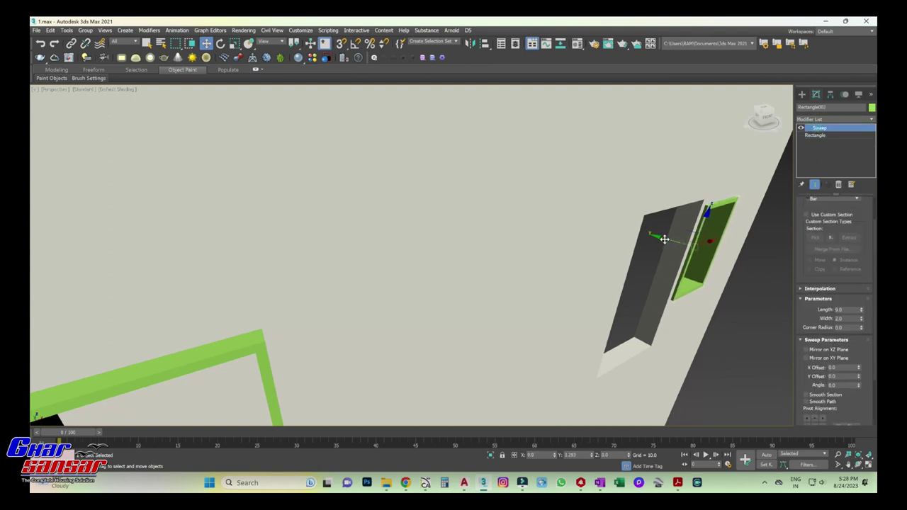
{"action": "middle_click_drag", "start_coordinate": [688, 241], "coordinate": [529, 329], "text": "alt"}
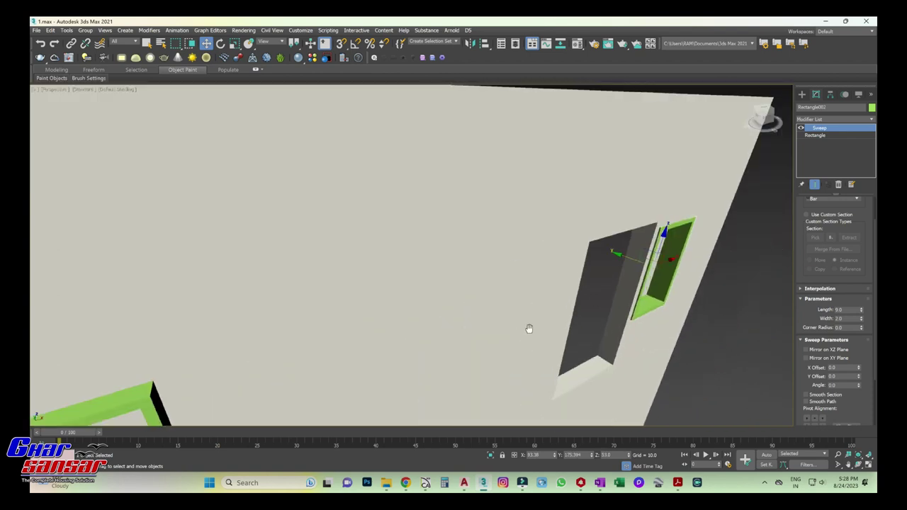
{"action": "key", "text": "shift+z"}
{"action": "mouse_move", "coordinate": [488, 260]}
{"action": "middle_mouse_down", "text": "alt"}
{"action": "mouse_move", "coordinate": [446, 323]}
{"action": "mouse_move", "coordinate": [425, 316]}
{"action": "middle_mouse_up", "text": "alt"}
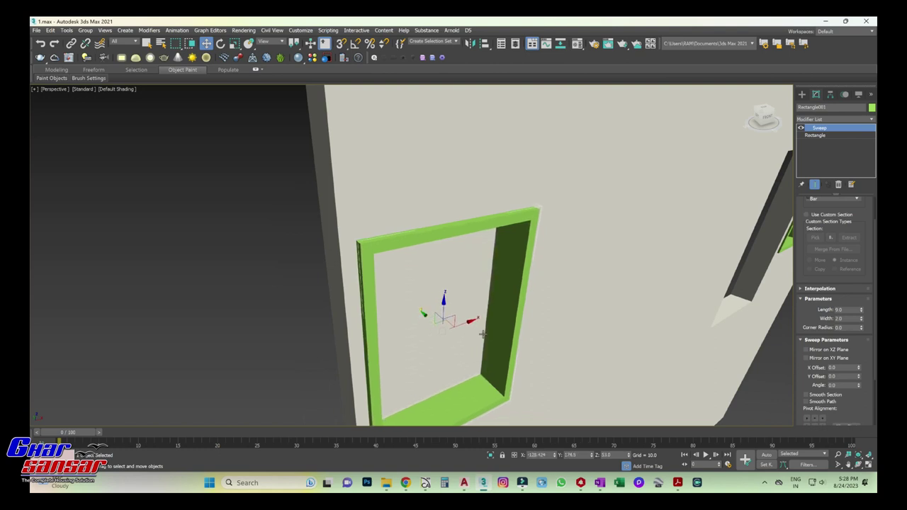
{"action": "middle_click_drag", "start_coordinate": [482, 335], "coordinate": [612, 267], "text": "alt"}
{"action": "key", "text": "shift+z"}
{"action": "key", "text": "shift+z"}
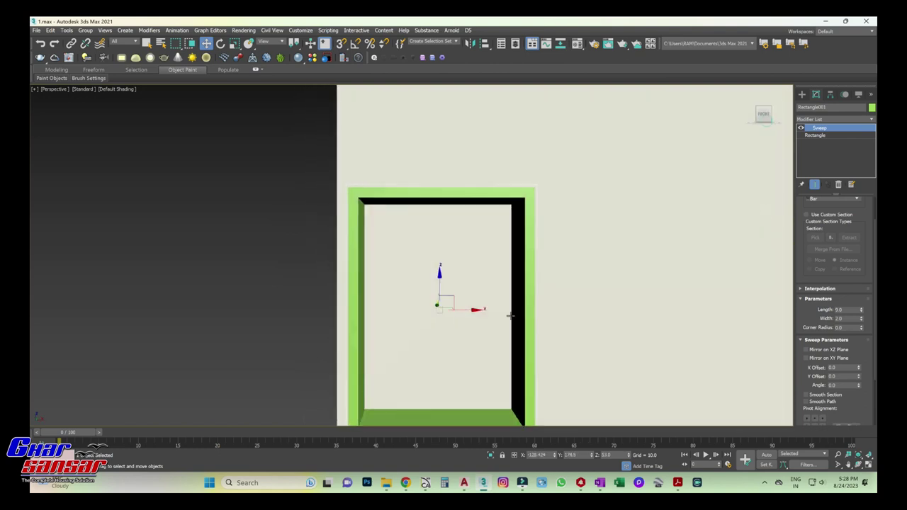
{"action": "scroll", "coordinate": [468, 312], "scroll_direction": "down", "scroll_amount": 3}
{"action": "middle_click_drag", "start_coordinate": [716, 335], "coordinate": [440, 305]}
{"action": "middle_click_drag", "start_coordinate": [276, 301], "coordinate": [453, 299]}
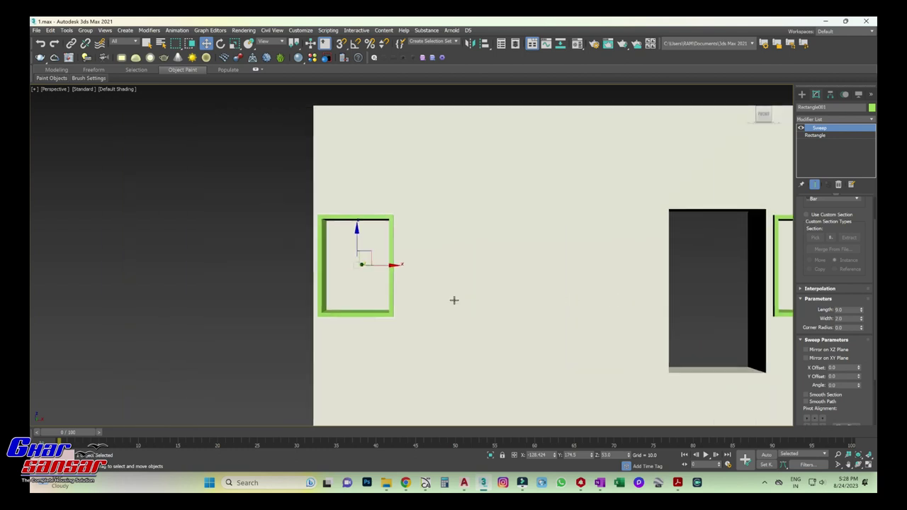
{"action": "scroll", "coordinate": [402, 295], "scroll_direction": "up", "scroll_amount": 2}
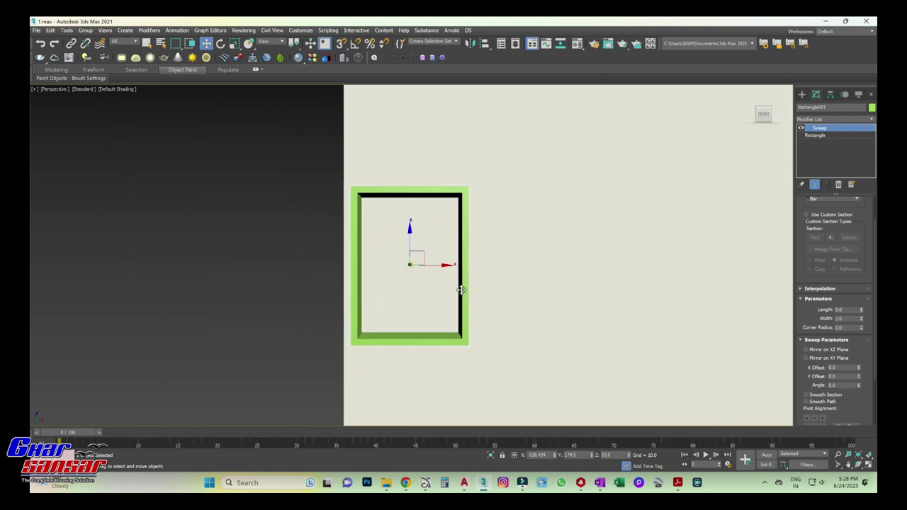
Step: Clone the left window frame in place and select the copy's Rectangle level
{"action": "key", "text": "ctrl+v"}
{"action": "left_click", "coordinate": [430, 278]}
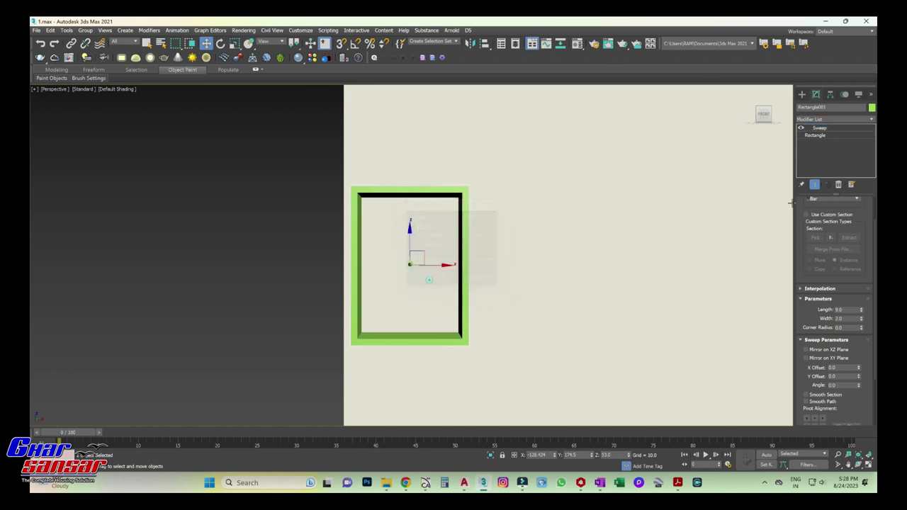
{"action": "left_click", "coordinate": [822, 135]}
Step: Replace the copy's Sweep modifier with an Extrude of amount 1.0
{"action": "left_click", "coordinate": [821, 128]}
{"action": "right_click", "coordinate": [823, 128]}
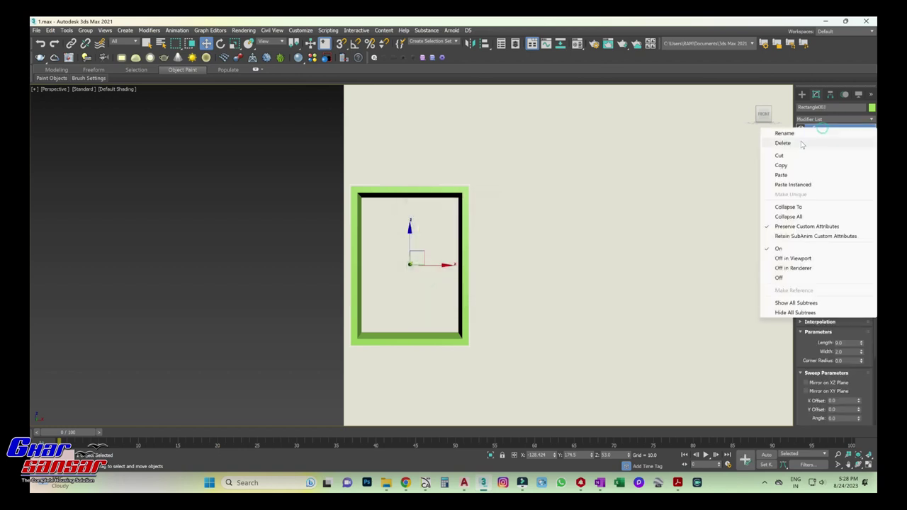
{"action": "left_click", "coordinate": [784, 143]}
{"action": "left_click", "coordinate": [822, 120]}
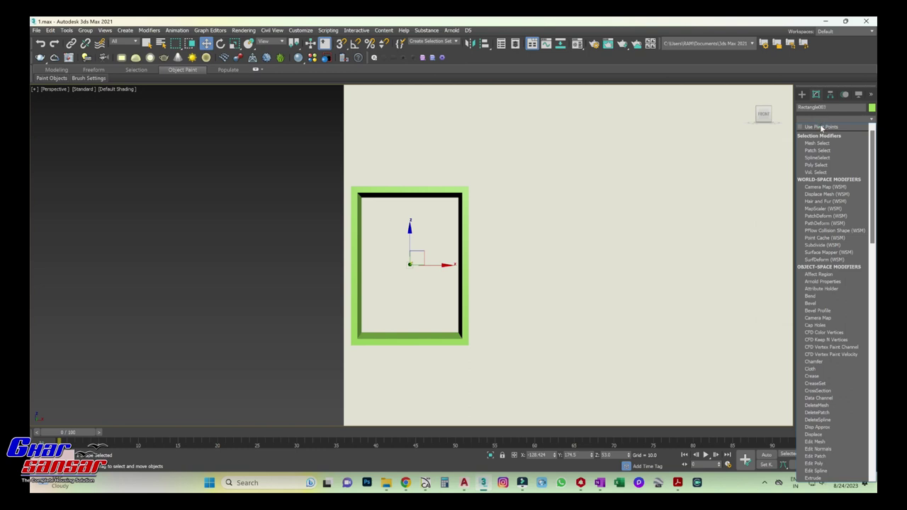
{"action": "scroll", "coordinate": [822, 128], "scroll_direction": "down", "scroll_amount": 1}
{"action": "scroll", "coordinate": [820, 129], "scroll_direction": "down", "scroll_amount": 9}
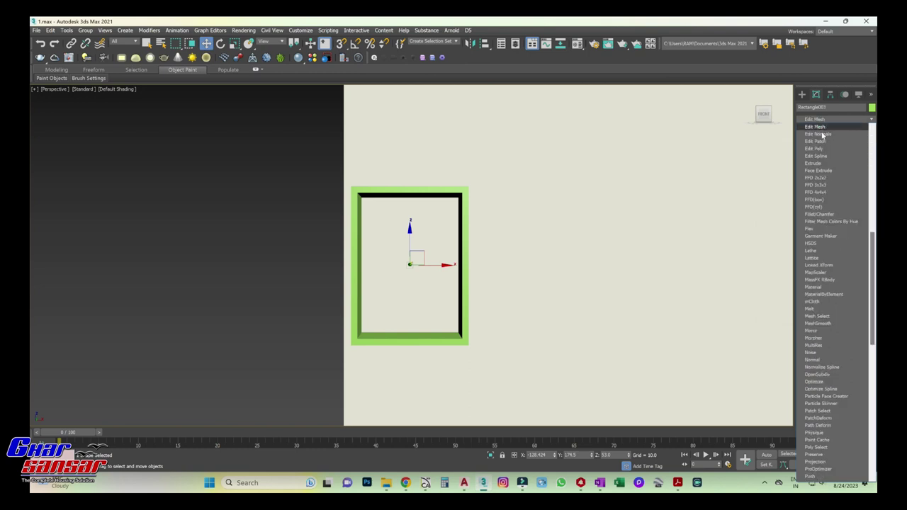
{"action": "left_click", "coordinate": [822, 159]}
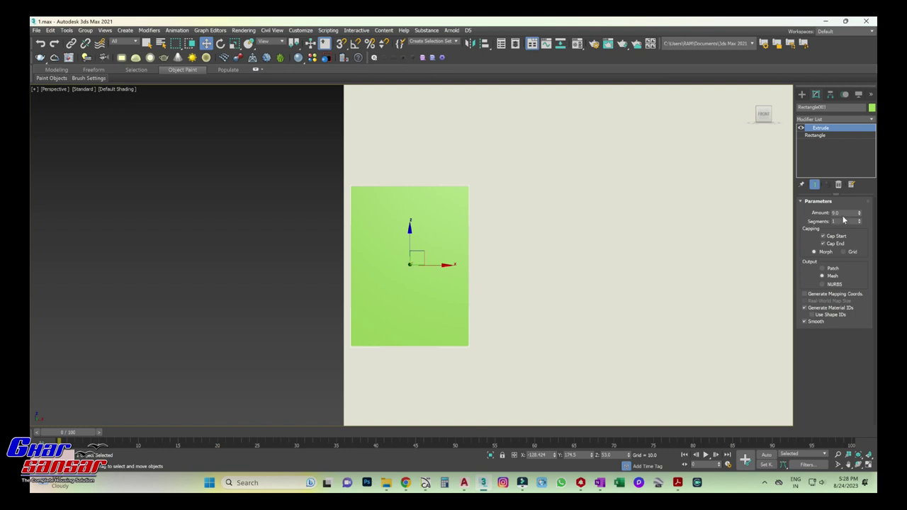
{"action": "type", "text": "1"}
{"action": "key", "text": "Return"}
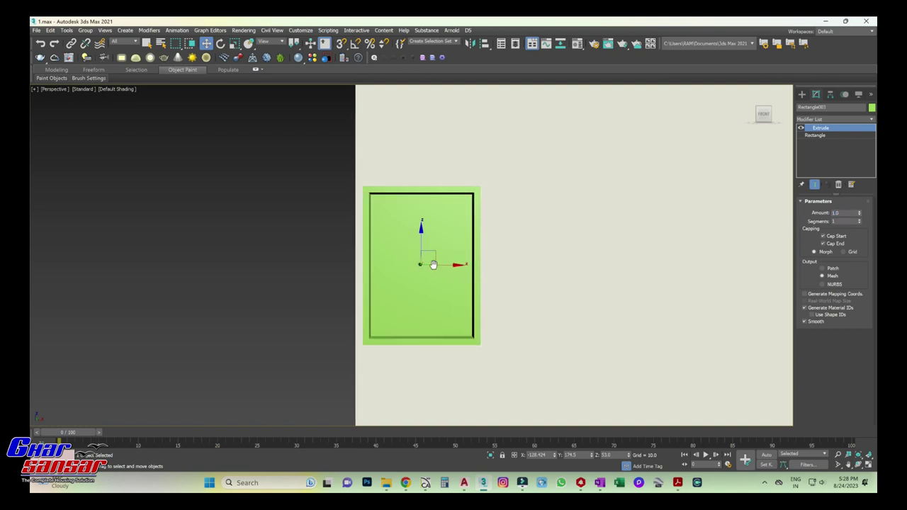
Step: Set the extruded panel back into the left window recess, then drag a copy toward the right window
{"action": "left_click_drag", "start_coordinate": [763, 115], "coordinate": [764, 119]}
{"action": "middle_click_drag", "start_coordinate": [446, 265], "coordinate": [445, 254], "text": "alt"}
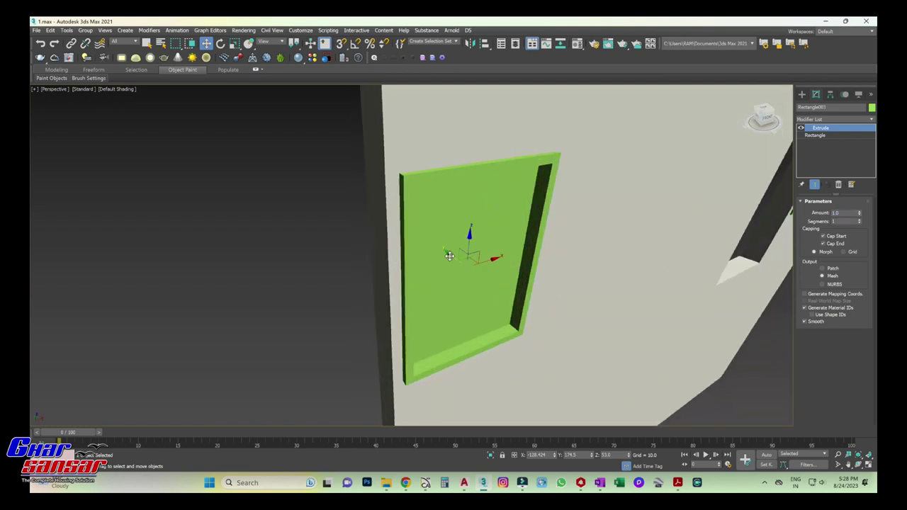
{"action": "left_click_drag", "start_coordinate": [450, 255], "coordinate": [436, 248]}
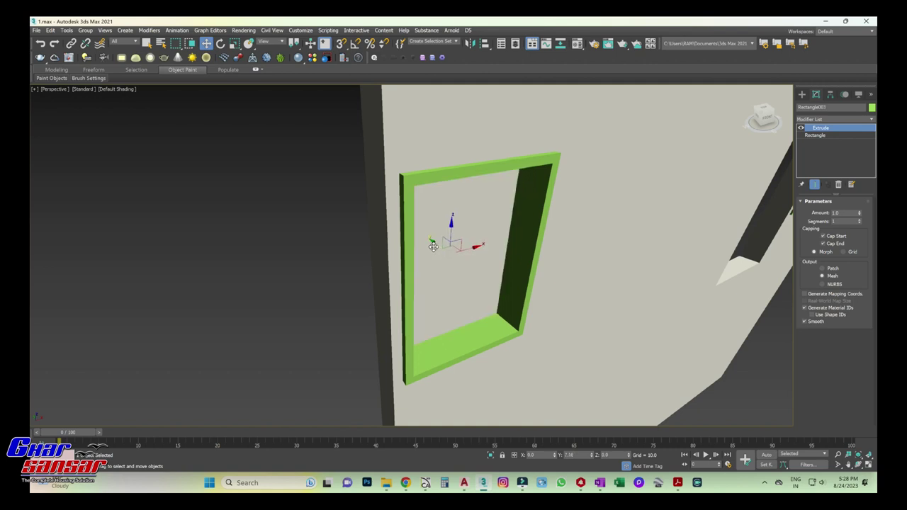
{"action": "middle_click_drag", "start_coordinate": [494, 273], "coordinate": [410, 267], "text": "alt"}
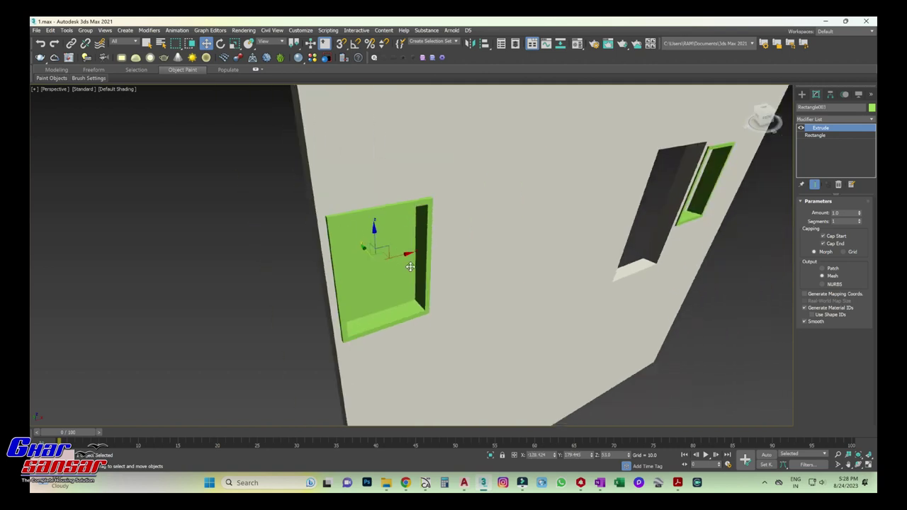
{"action": "left_click_drag", "start_coordinate": [623, 230], "coordinate": [702, 227], "text": "shift"}
Step: Place the panel copy in the right window and centre it in a front view
{"action": "left_click", "coordinate": [454, 283]}
{"action": "mouse_move", "coordinate": [454, 284]}
{"action": "middle_mouse_down", "text": "alt"}
{"action": "mouse_move", "coordinate": [548, 277]}
{"action": "mouse_move", "coordinate": [603, 234]}
{"action": "middle_mouse_up", "text": "alt"}
{"action": "left_click", "coordinate": [764, 118]}
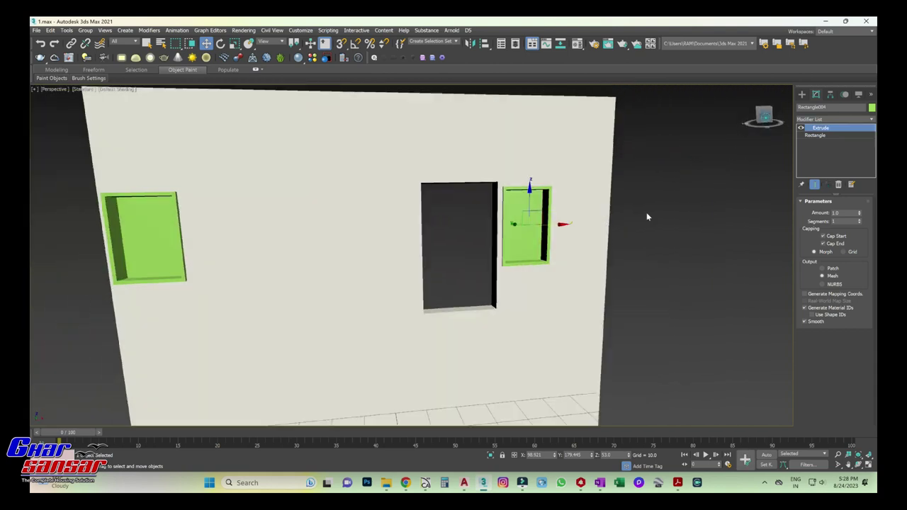
{"action": "scroll", "coordinate": [517, 247], "scroll_direction": "up", "scroll_amount": 5}
{"action": "scroll", "coordinate": [522, 250], "scroll_direction": "up", "scroll_amount": 1}
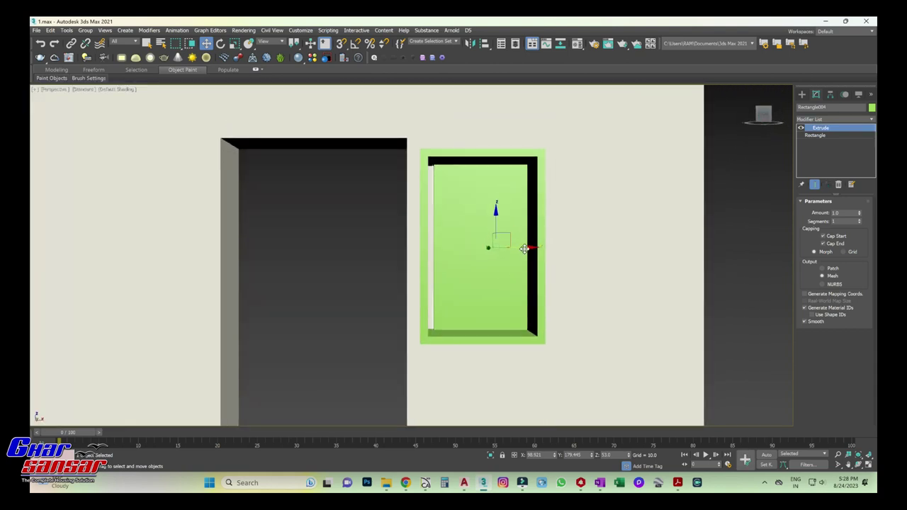
{"action": "middle_click_drag", "start_coordinate": [500, 265], "coordinate": [440, 279]}
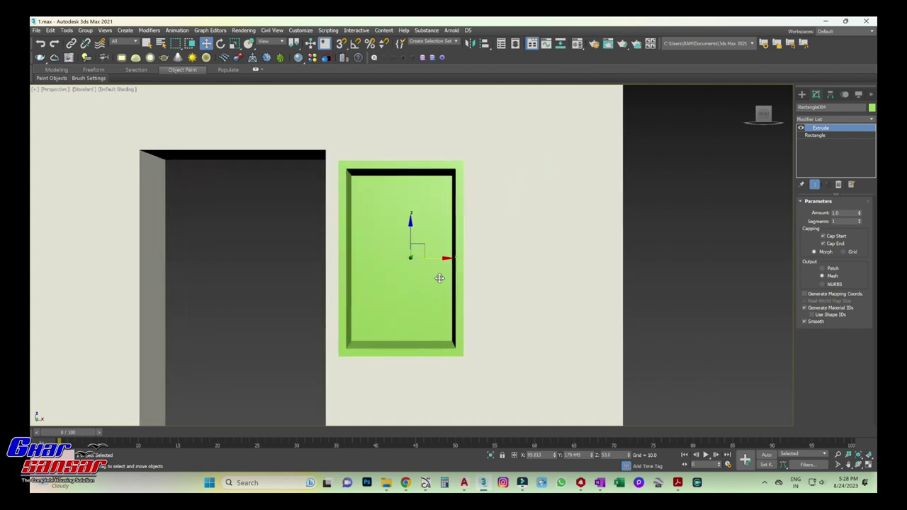
Step: Set the copied panel's rectangle width to 31 (48 × 31) and open the Material Editor
{"action": "left_click", "coordinate": [817, 134]}
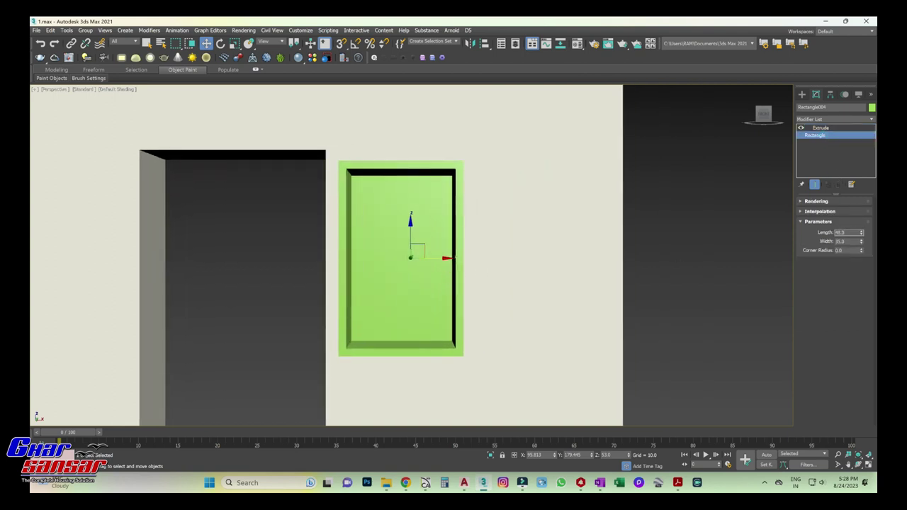
{"action": "key", "text": "Tab"}
{"action": "type", "text": "31"}
{"action": "scroll", "coordinate": [434, 271], "scroll_direction": "up", "scroll_amount": 2}
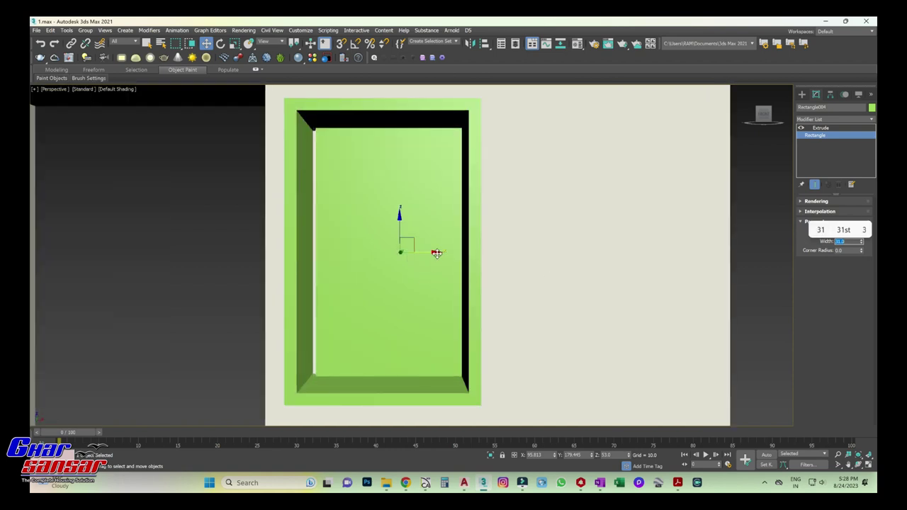
{"action": "key", "text": "Return"}
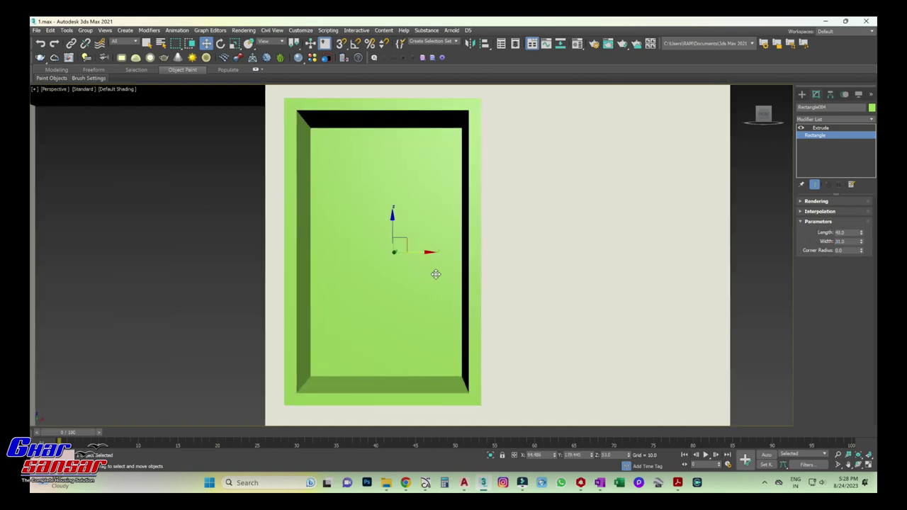
{"action": "scroll", "coordinate": [450, 269], "scroll_direction": "down", "scroll_amount": 4}
{"action": "scroll", "coordinate": [523, 270], "scroll_direction": "down", "scroll_amount": 2}
{"action": "middle_click_drag", "start_coordinate": [460, 286], "coordinate": [497, 288]}
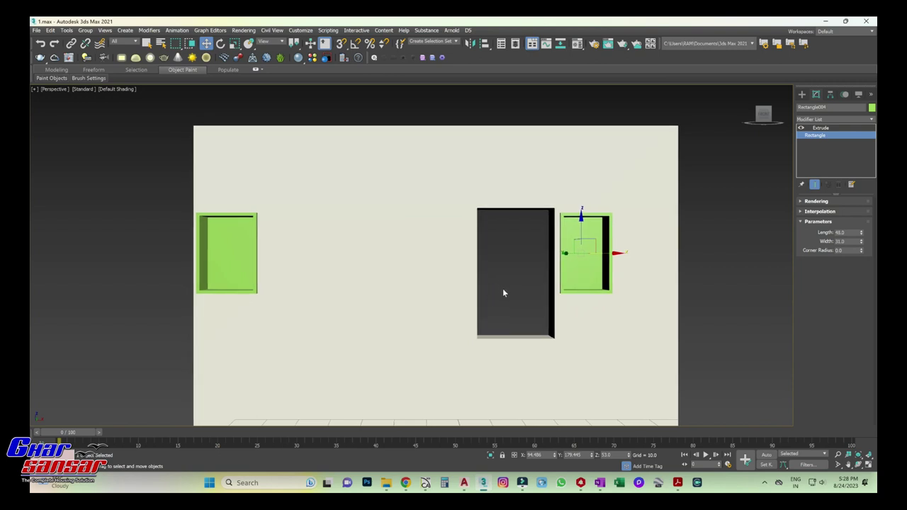
{"action": "left_click", "coordinate": [576, 45]}
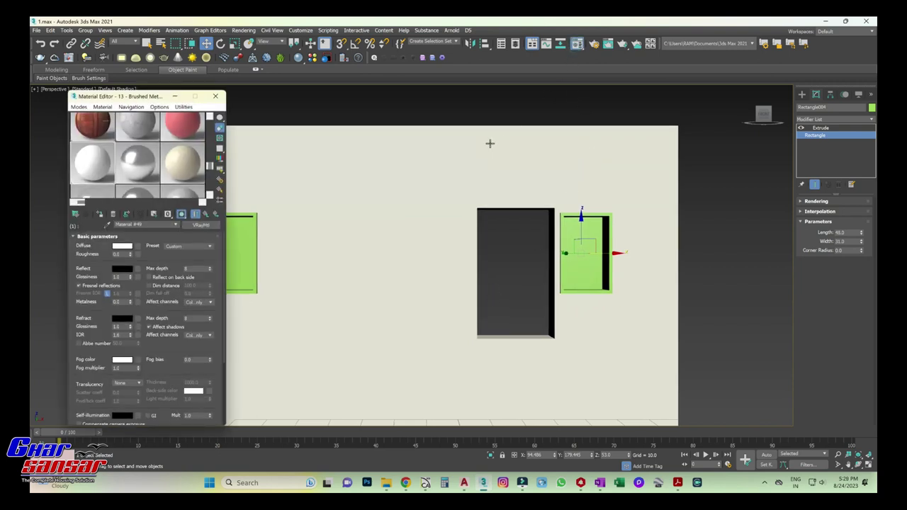
Step: Centre the Material Editor, pick the DOORER material and add a bitmap to its diffuse
{"action": "left_click_drag", "start_coordinate": [132, 102], "coordinate": [448, 124]}
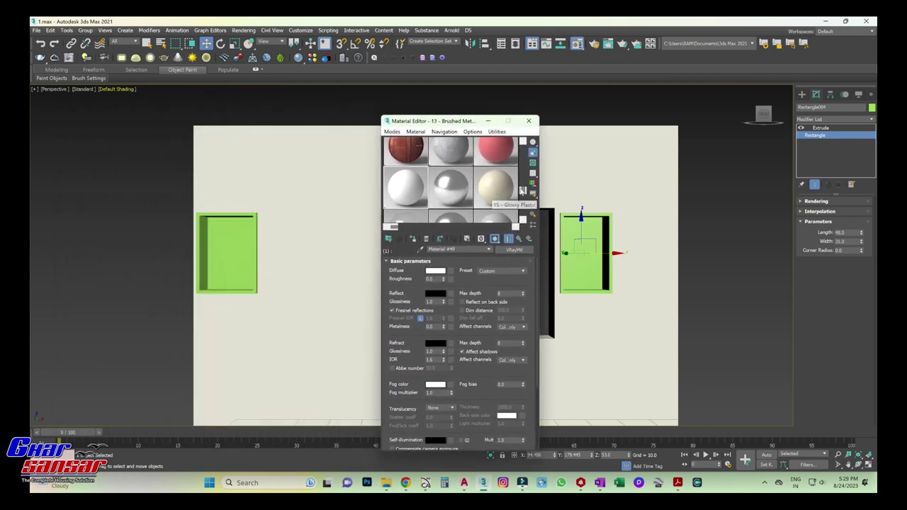
{"action": "left_click_drag", "start_coordinate": [523, 192], "coordinate": [523, 151]}
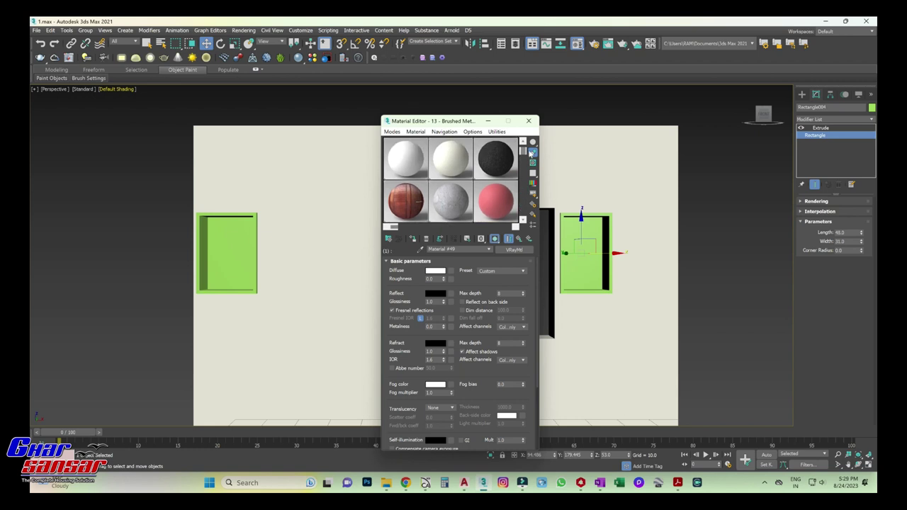
{"action": "left_click", "coordinate": [498, 203]}
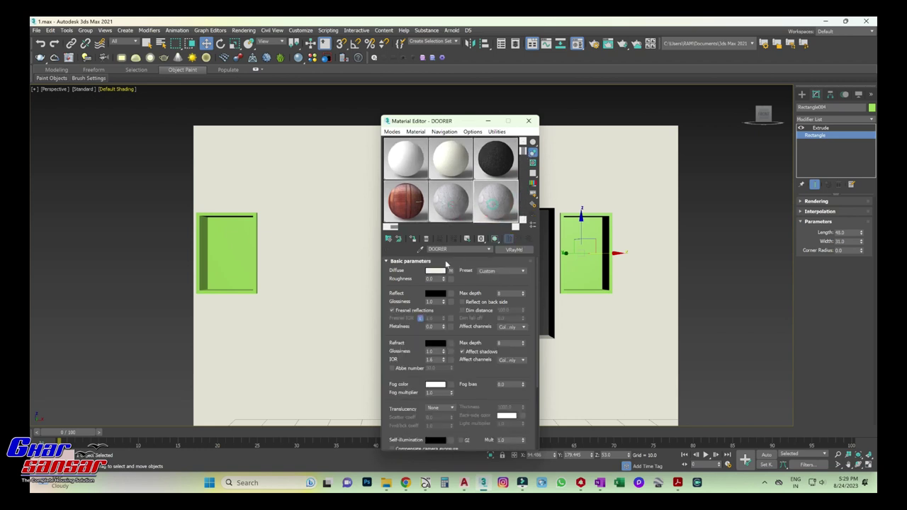
{"action": "left_click", "coordinate": [450, 270]}
Step: Browse the texture folders for a veneer image, backing out of BATHROOM TILE to Textures
{"action": "left_click", "coordinate": [458, 372]}
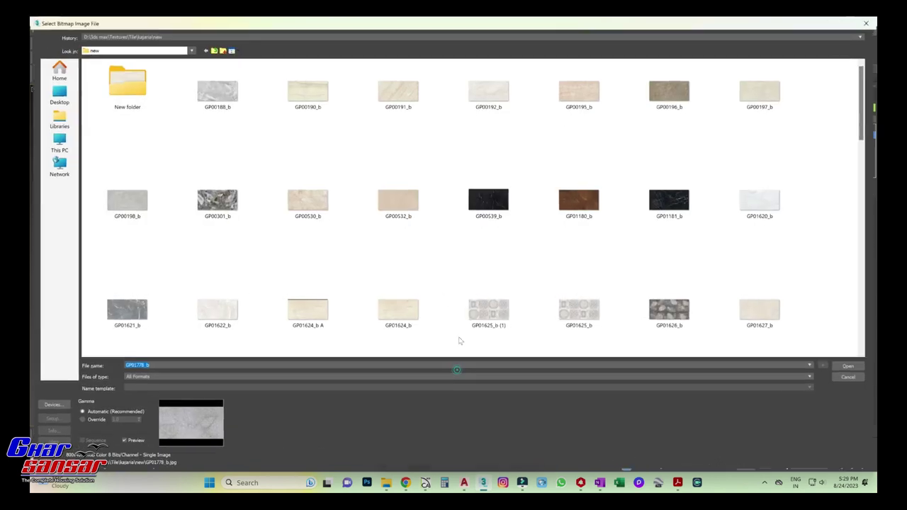
{"action": "scroll", "coordinate": [339, 219], "scroll_direction": "down", "scroll_amount": 3}
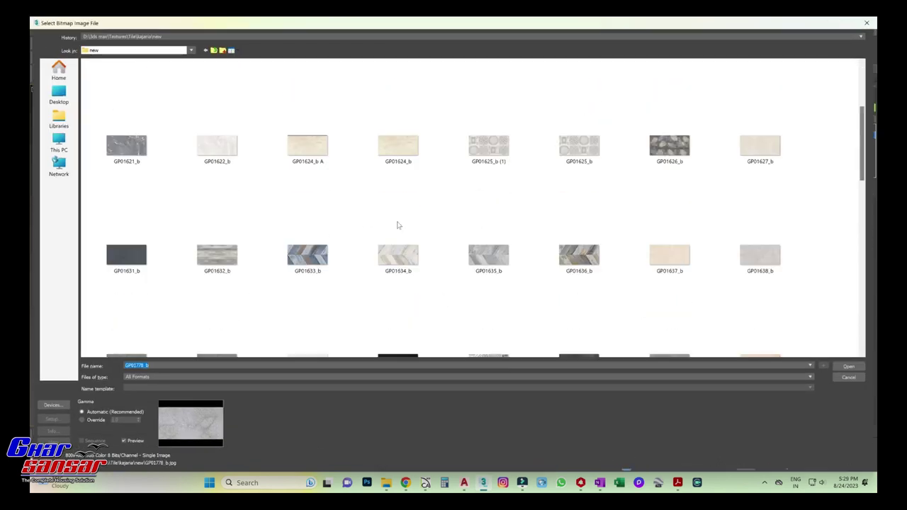
{"action": "left_click", "coordinate": [212, 50]}
{"action": "left_click", "coordinate": [213, 50]}
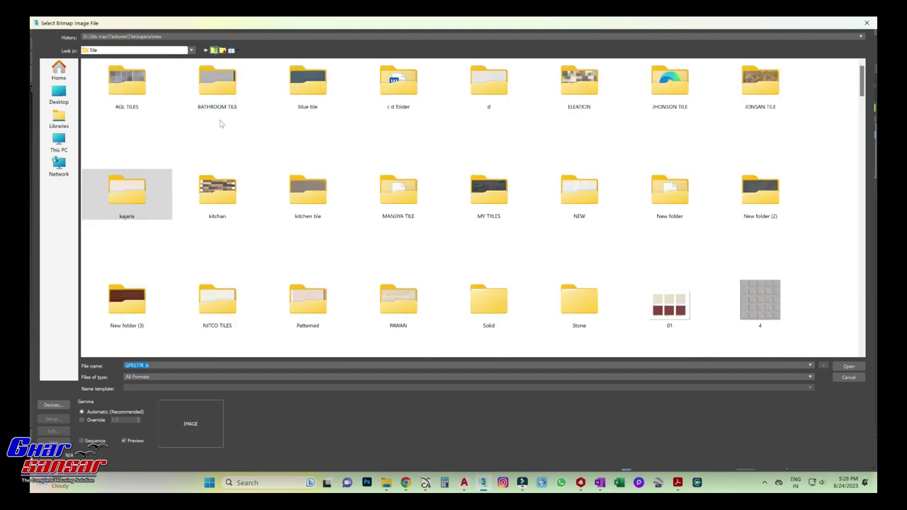
{"action": "left_click", "coordinate": [222, 103]}
{"action": "key", "text": "Return"}
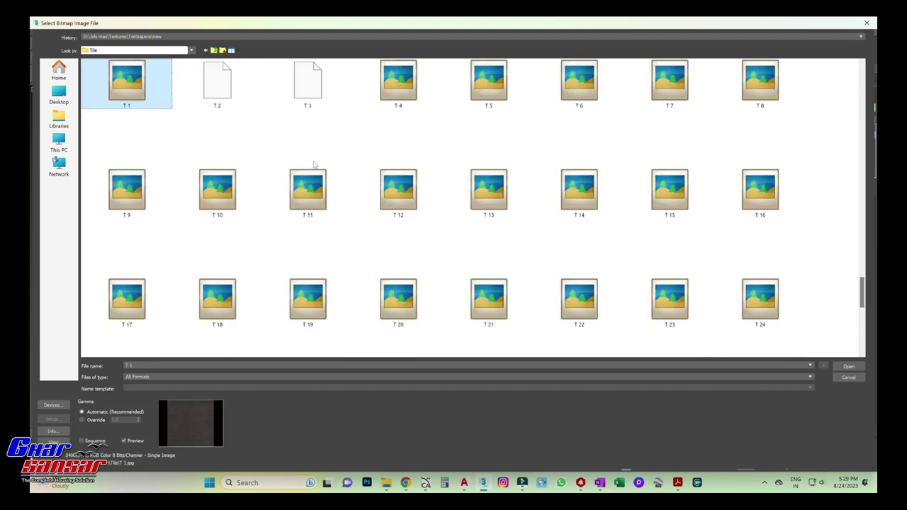
{"action": "left_click", "coordinate": [204, 51]}
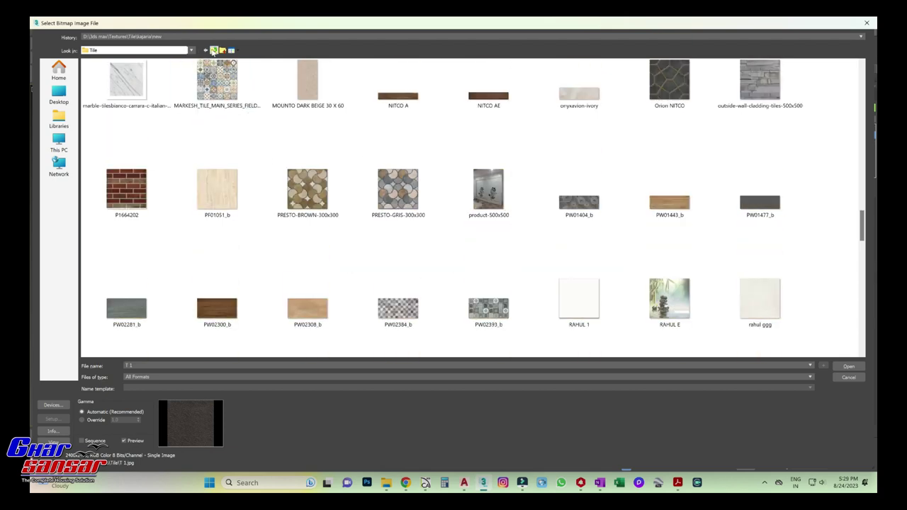
{"action": "left_click", "coordinate": [213, 51]}
{"action": "scroll", "coordinate": [282, 199], "scroll_direction": "up", "scroll_amount": 3}
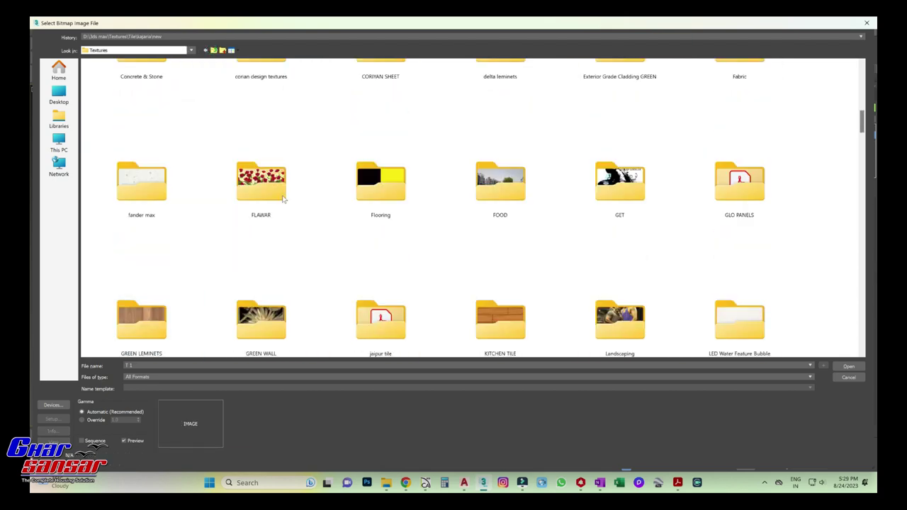
{"action": "scroll", "coordinate": [282, 199], "scroll_direction": "up", "scroll_amount": 5}
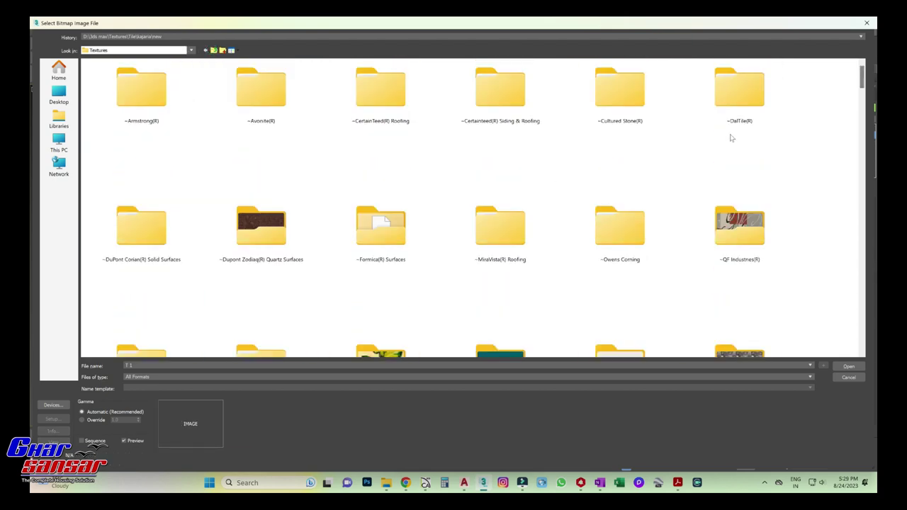
{"action": "scroll", "coordinate": [319, 233], "scroll_direction": "down", "scroll_amount": 3}
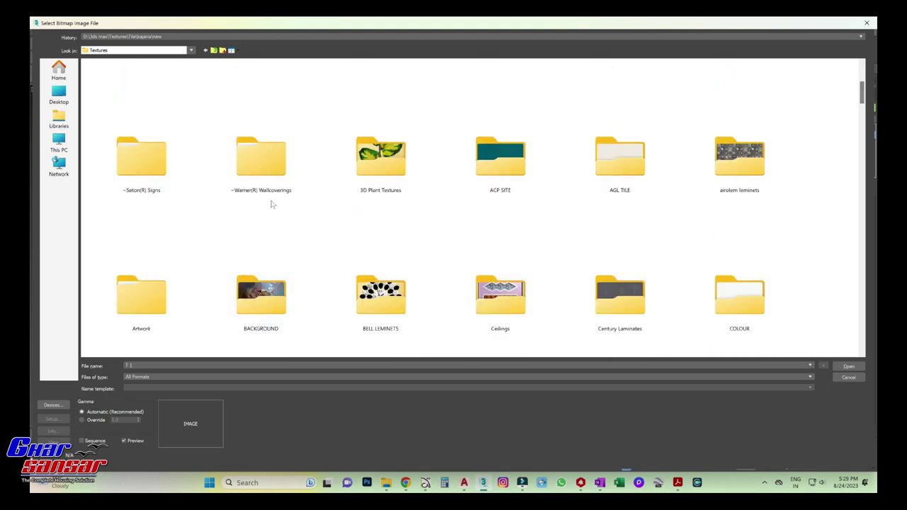
Step: Load the Chocolate-Santos-F888 veneer from Century Laminates\veneyar and drag DOORER onto the left panel, choosing rename
{"action": "left_click", "coordinate": [266, 154]}
{"action": "left_click", "coordinate": [598, 289]}
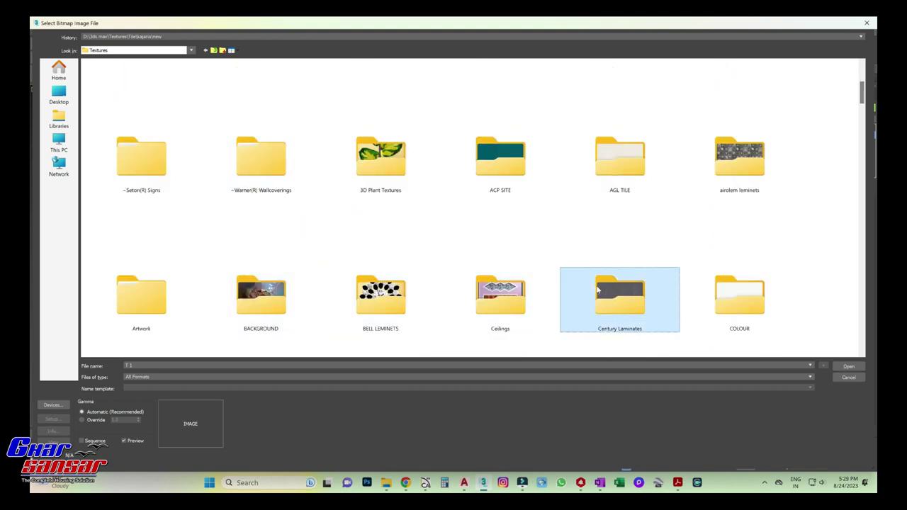
{"action": "double_click", "coordinate": [598, 289]}
{"action": "double_click", "coordinate": [217, 84]}
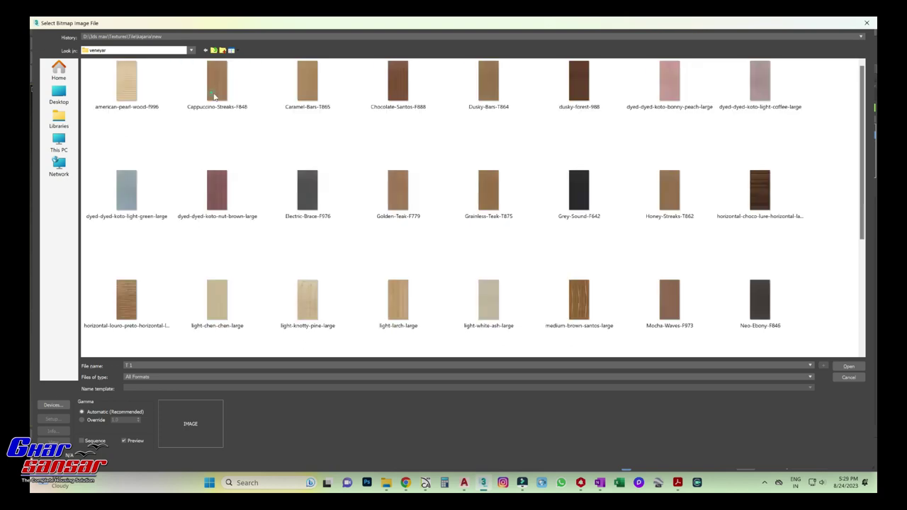
{"action": "left_click", "coordinate": [673, 198]}
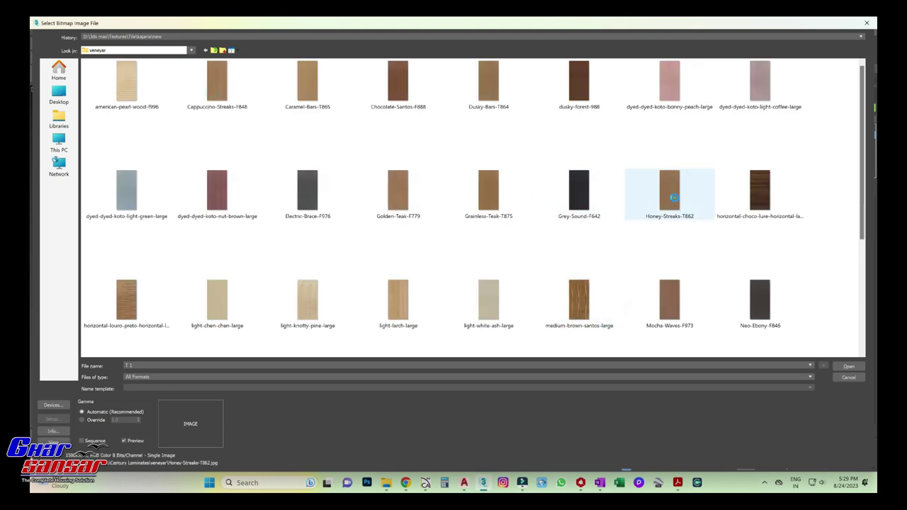
{"action": "double_click", "coordinate": [399, 81]}
{"action": "left_click_drag", "start_coordinate": [483, 203], "coordinate": [253, 221]}
{"action": "left_click", "coordinate": [443, 245]}
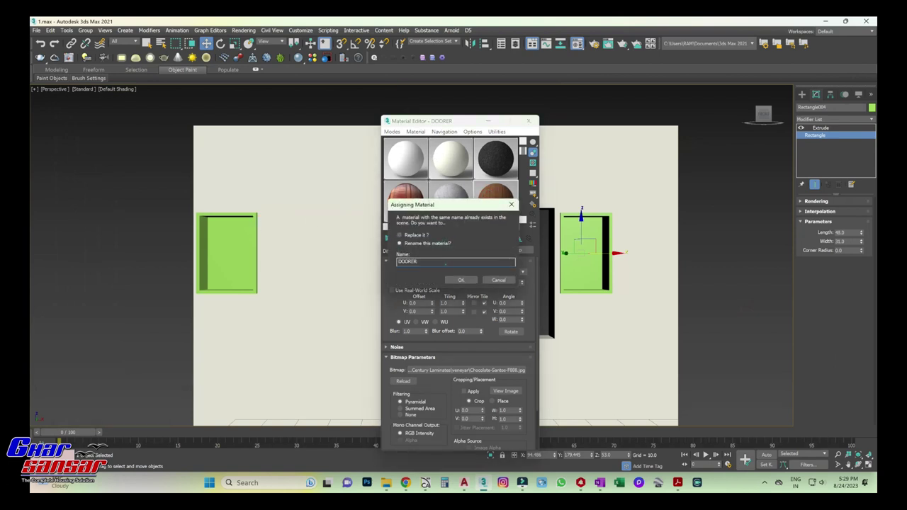
Step: Confirm the DOORER assignment on the left panel and bring the other panel into view
{"action": "left_click", "coordinate": [470, 281]}
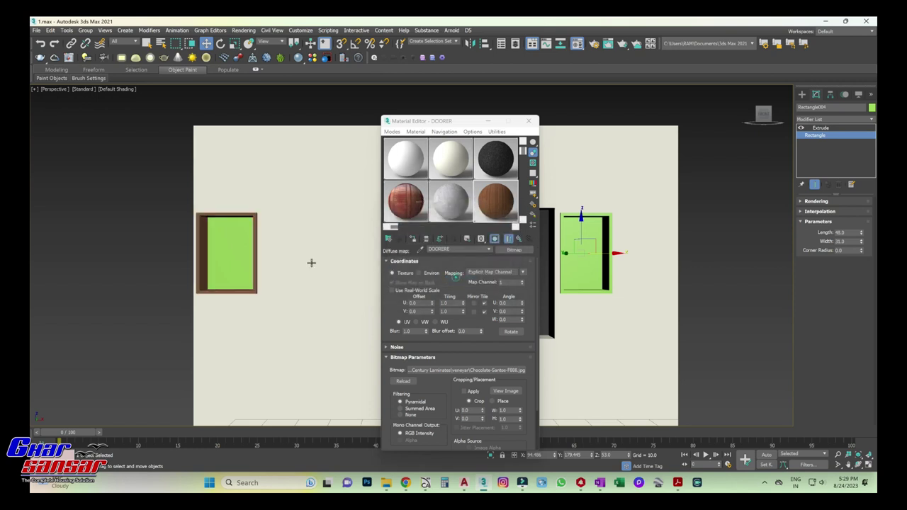
{"action": "scroll", "coordinate": [294, 246], "scroll_direction": "up", "scroll_amount": 5}
{"action": "left_click_drag", "start_coordinate": [494, 201], "coordinate": [315, 241]}
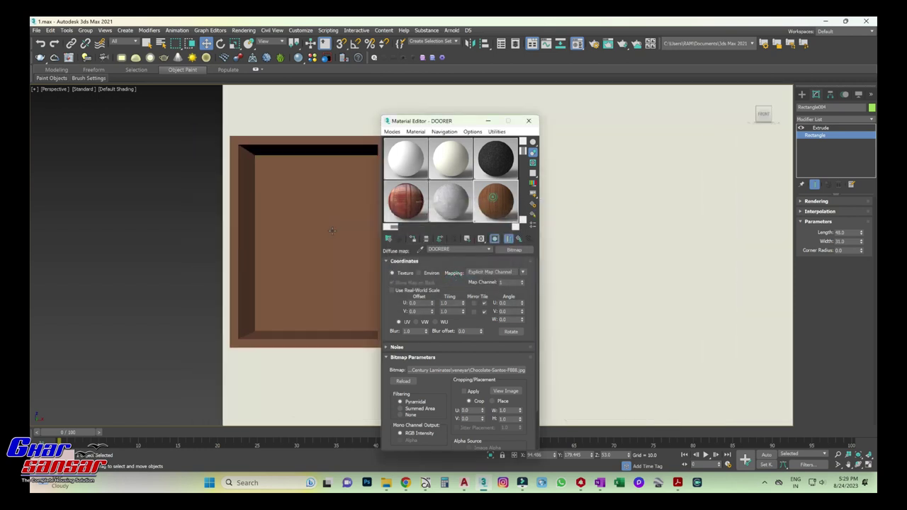
{"action": "scroll", "coordinate": [315, 241], "scroll_direction": "down", "scroll_amount": 3}
{"action": "middle_click_drag", "start_coordinate": [316, 240], "coordinate": [292, 239], "text": "alt"}
{"action": "scroll", "coordinate": [359, 245], "scroll_direction": "up", "scroll_amount": 4}
{"action": "middle_click_drag", "start_coordinate": [360, 244], "coordinate": [234, 241]}
Step: Apply DOORER to the second inner panel and its green frame, then select both
{"action": "left_click_drag", "start_coordinate": [496, 205], "coordinate": [357, 219]}
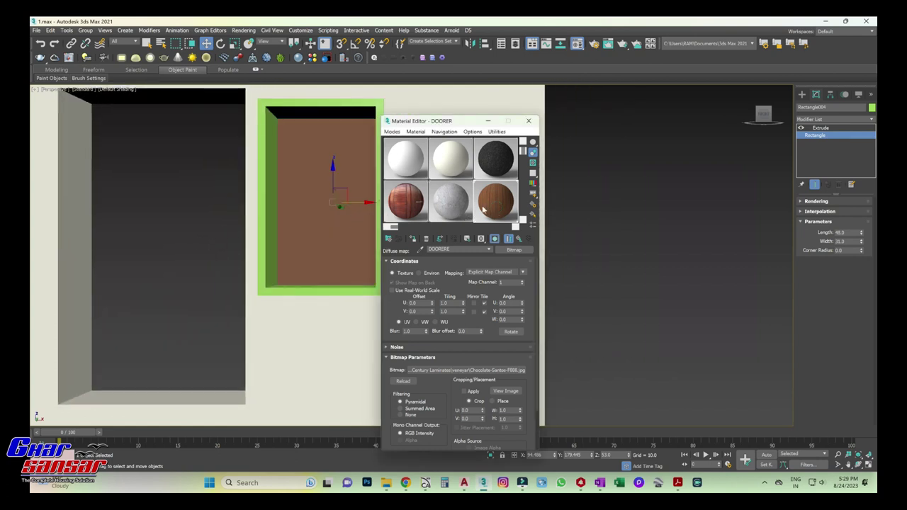
{"action": "left_click_drag", "start_coordinate": [352, 289], "coordinate": [346, 289]}
{"action": "left_click", "coordinate": [346, 289]}
{"action": "left_click", "coordinate": [346, 266], "text": "ctrl"}
{"action": "left_click", "coordinate": [835, 119]}
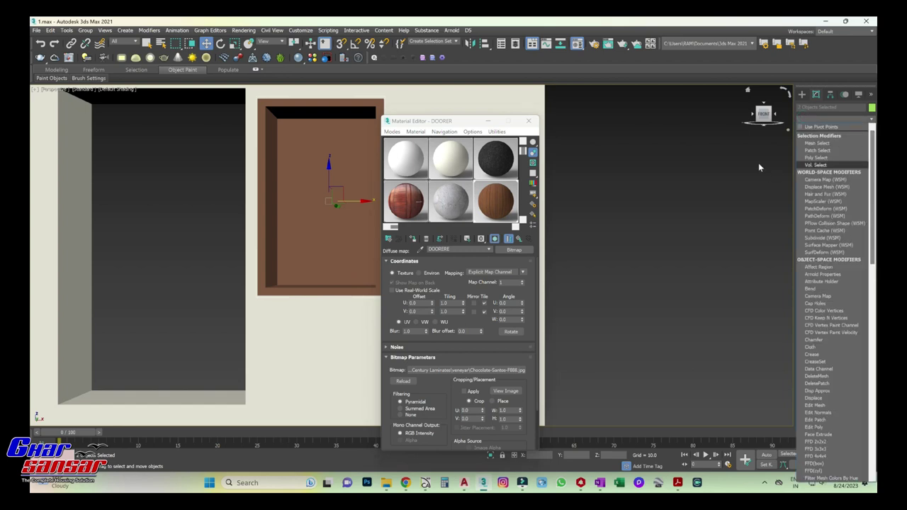
Step: Give the selected panel and frame a UVW Map modifier with Box mapping
{"action": "key", "text": "u"}
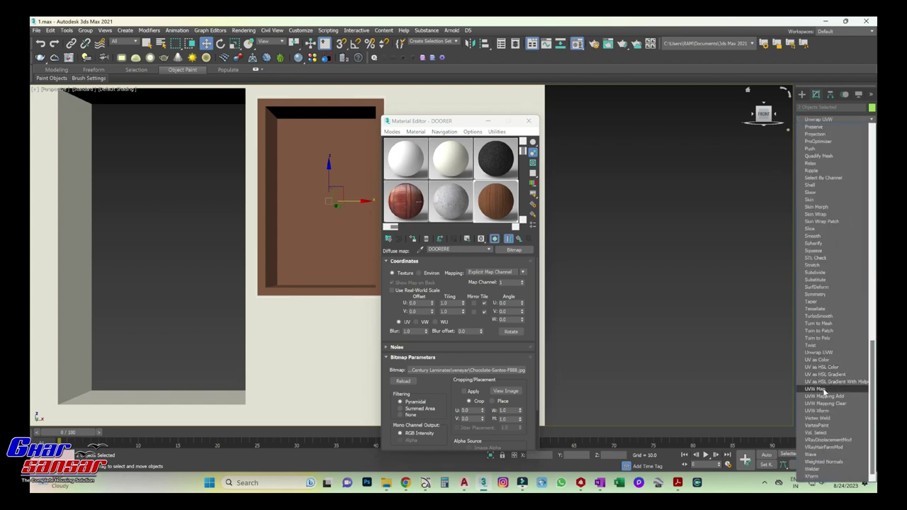
{"action": "left_click", "coordinate": [824, 389]}
{"action": "left_click", "coordinate": [826, 251]}
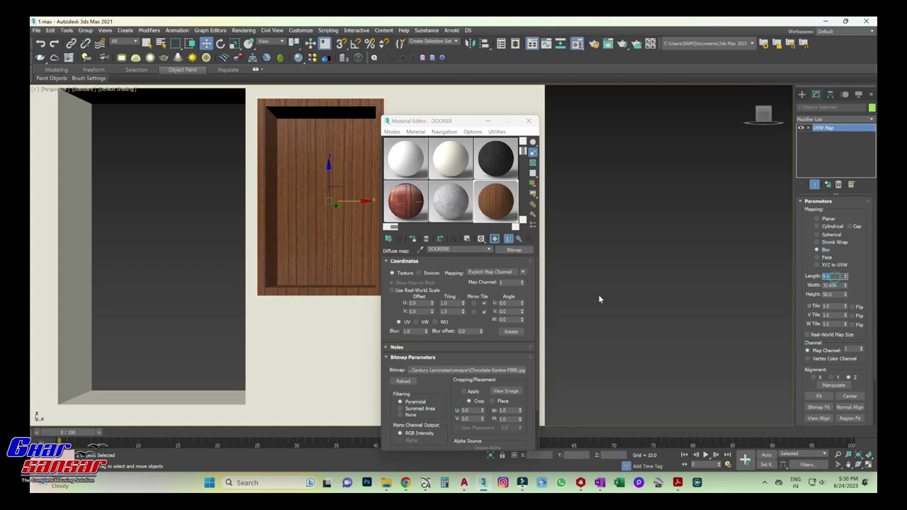
{"action": "middle_click_drag", "start_coordinate": [598, 294], "coordinate": [551, 284]}
{"action": "middle_click_drag", "start_coordinate": [268, 290], "coordinate": [676, 301]}
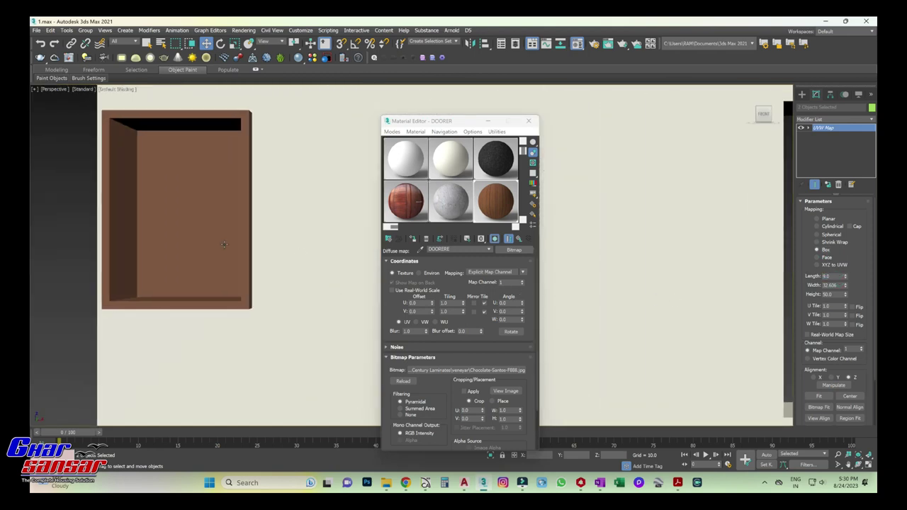
Step: Select frame Rectangle001 with its inner panel and add a Box UVW Map to them
{"action": "middle_click_drag", "start_coordinate": [243, 243], "coordinate": [295, 243]}
{"action": "left_click", "coordinate": [295, 243]}
{"action": "left_click", "coordinate": [250, 241], "text": "ctrl"}
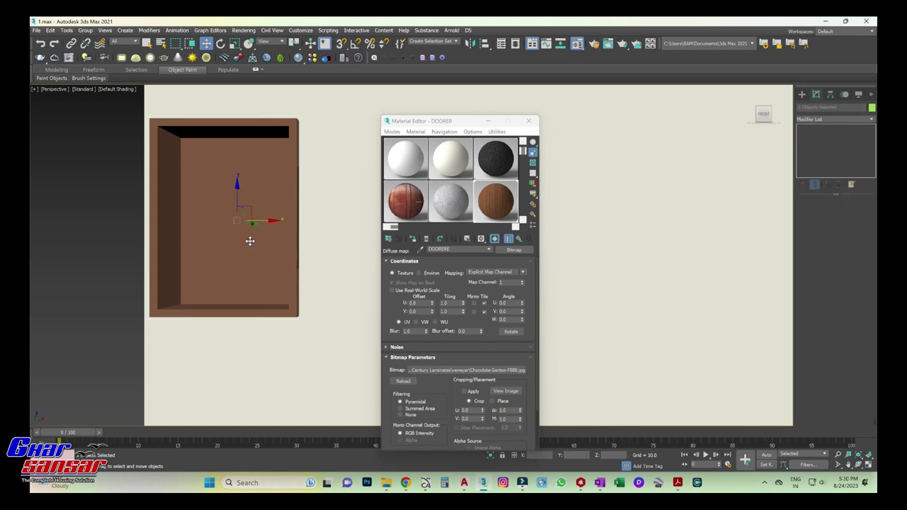
{"action": "left_click", "coordinate": [827, 118]}
{"action": "scroll", "coordinate": [837, 257], "scroll_direction": "down", "scroll_amount": 10}
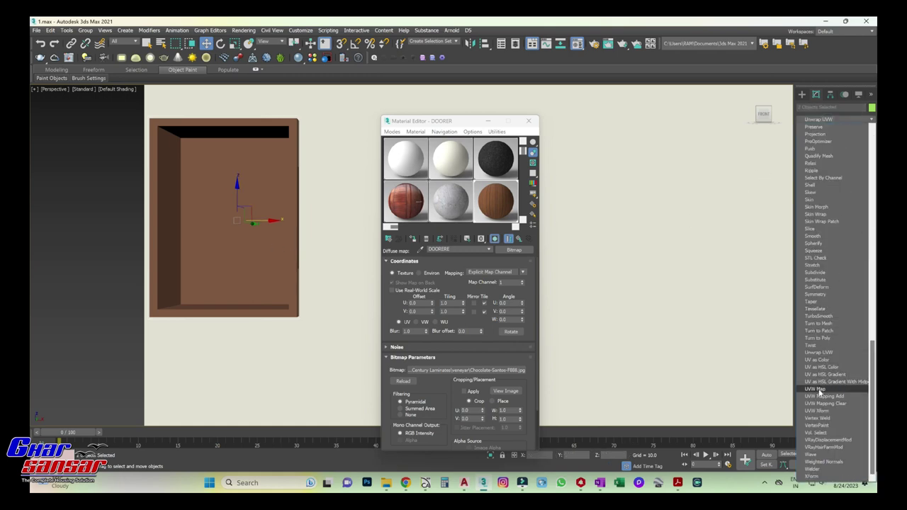
{"action": "left_click", "coordinate": [820, 390]}
{"action": "left_click", "coordinate": [818, 251]}
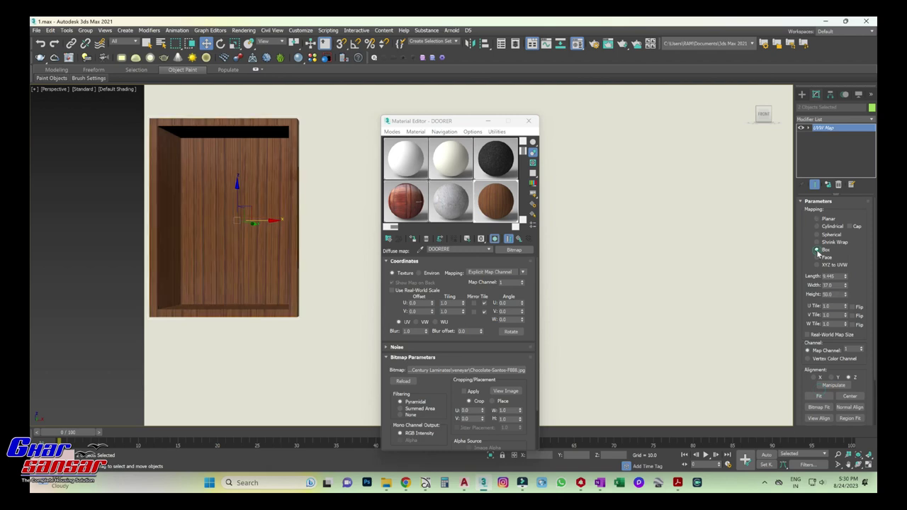
Step: Close the Material Editor and frame both panels and the doorway in view
{"action": "middle_click_drag", "start_coordinate": [210, 282], "coordinate": [273, 290]}
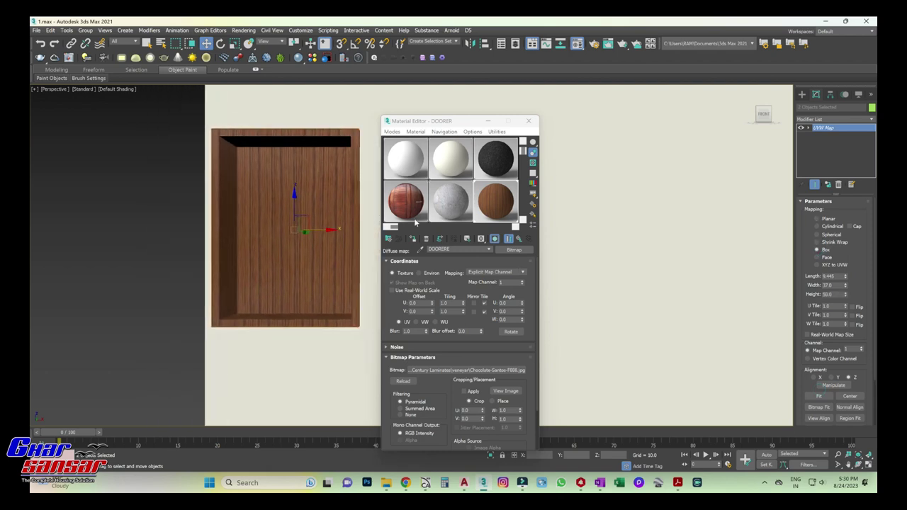
{"action": "left_click", "coordinate": [528, 120]}
{"action": "mouse_move", "coordinate": [336, 263]}
{"action": "middle_mouse_down"}
{"action": "mouse_move", "coordinate": [433, 249]}
{"action": "mouse_move", "coordinate": [352, 291]}
{"action": "middle_mouse_up"}
{"action": "scroll", "coordinate": [353, 291], "scroll_direction": "down", "scroll_amount": 3}
{"action": "middle_click_drag", "start_coordinate": [450, 292], "coordinate": [318, 291]}
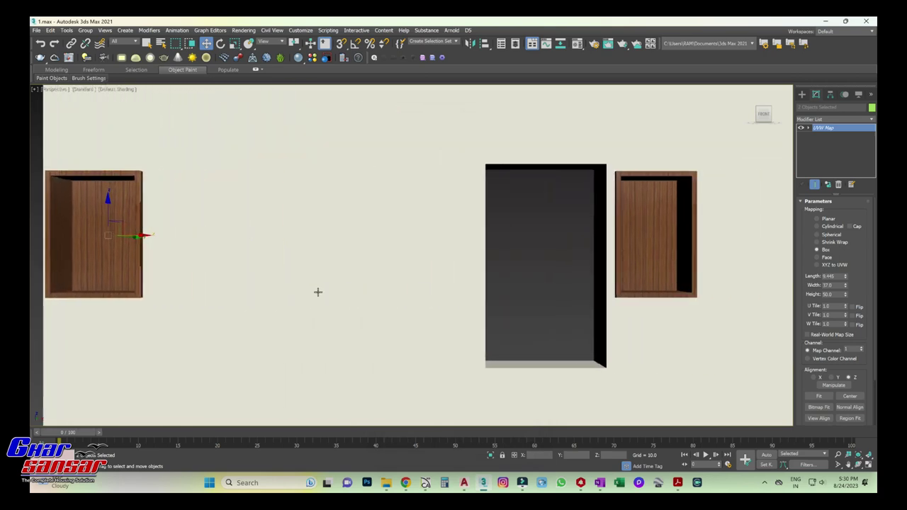
Step: Unhide all objects and look over the doors, walls and floor beside the veneered panels
{"action": "right_click", "coordinate": [368, 278]}
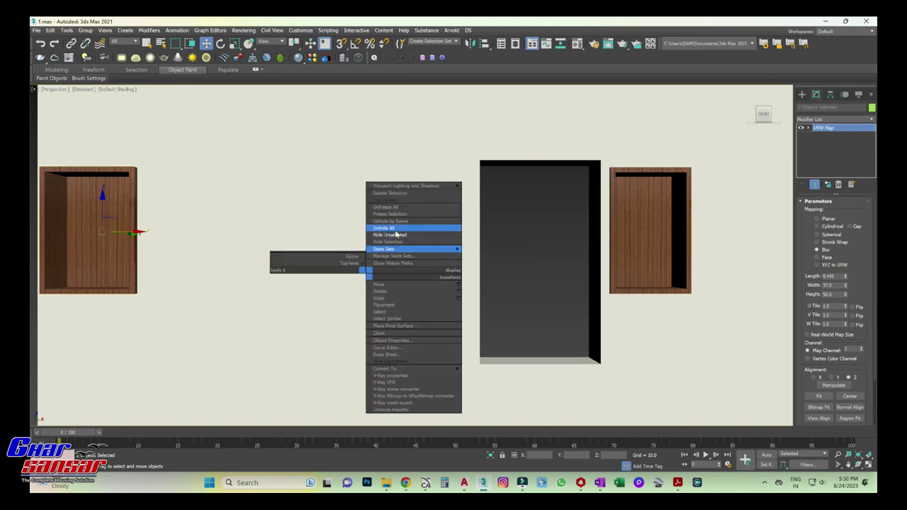
{"action": "left_click", "coordinate": [397, 235]}
{"action": "mouse_move", "coordinate": [368, 318]}
{"action": "middle_mouse_down"}
{"action": "mouse_move", "coordinate": [384, 305]}
{"action": "mouse_move", "coordinate": [434, 296]}
{"action": "mouse_move", "coordinate": [362, 292]}
{"action": "middle_mouse_up"}
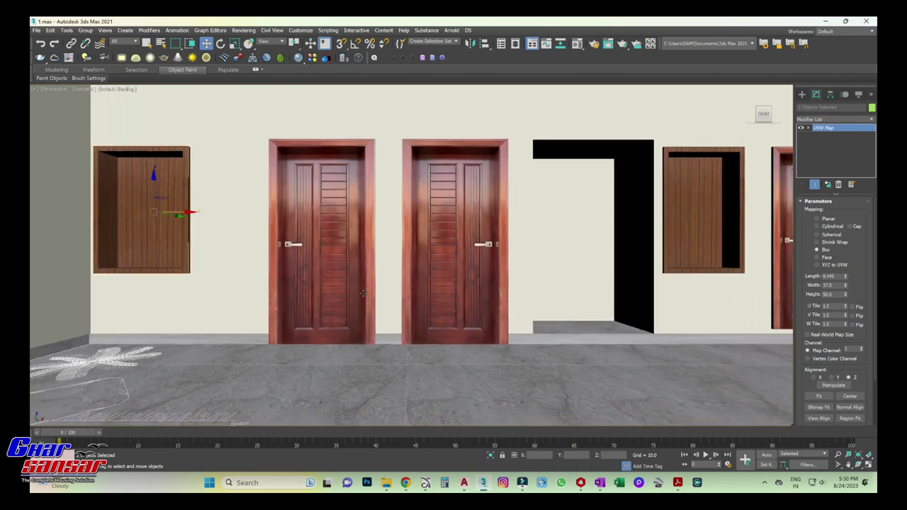
{"action": "middle_click_drag", "start_coordinate": [353, 309], "coordinate": [372, 305]}
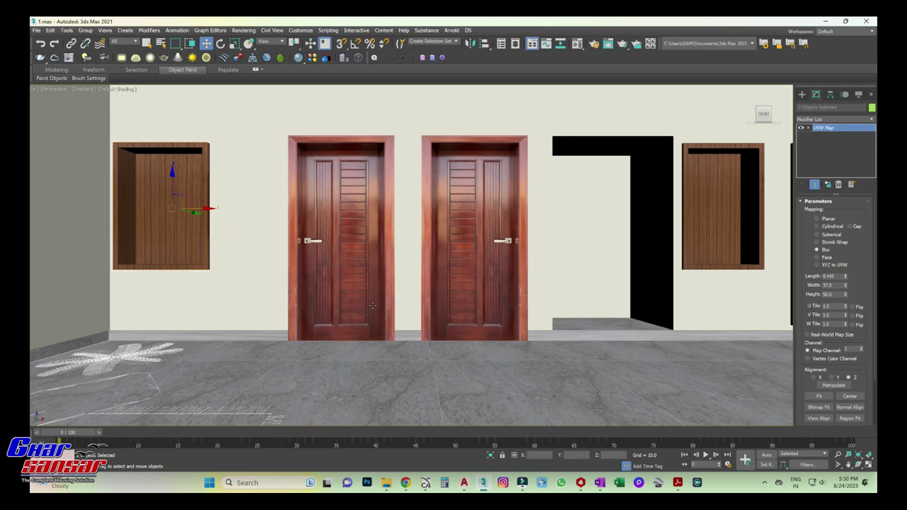
{"action": "middle_click_drag", "start_coordinate": [377, 308], "coordinate": [431, 300]}
{"action": "left_click_drag", "start_coordinate": [762, 118], "coordinate": [750, 122]}
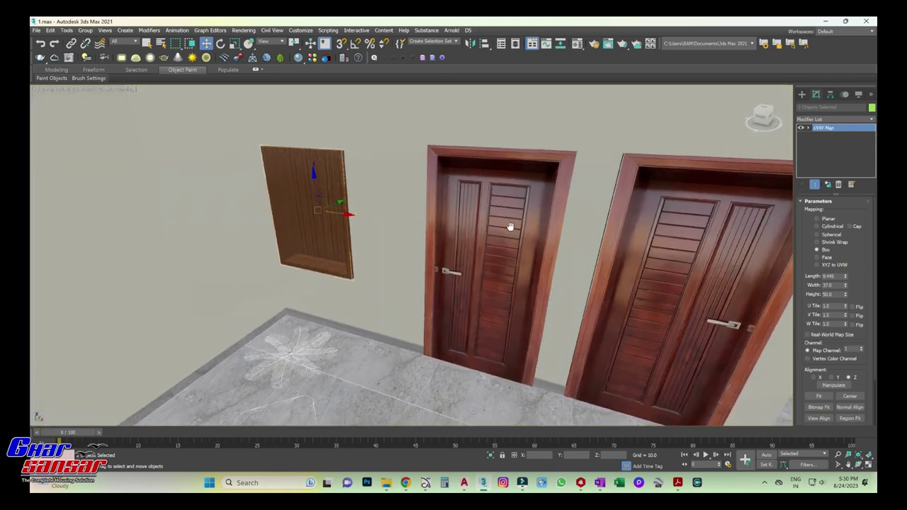
{"action": "scroll", "coordinate": [369, 255], "scroll_direction": "up", "scroll_amount": 1}
{"action": "scroll", "coordinate": [368, 255], "scroll_direction": "up", "scroll_amount": 3}
{"action": "scroll", "coordinate": [324, 225], "scroll_direction": "up", "scroll_amount": 2}
{"action": "scroll", "coordinate": [324, 225], "scroll_direction": "up", "scroll_amount": 2}
{"action": "left_click", "coordinate": [316, 199]}
{"action": "scroll", "coordinate": [265, 195], "scroll_direction": "down", "scroll_amount": 2}
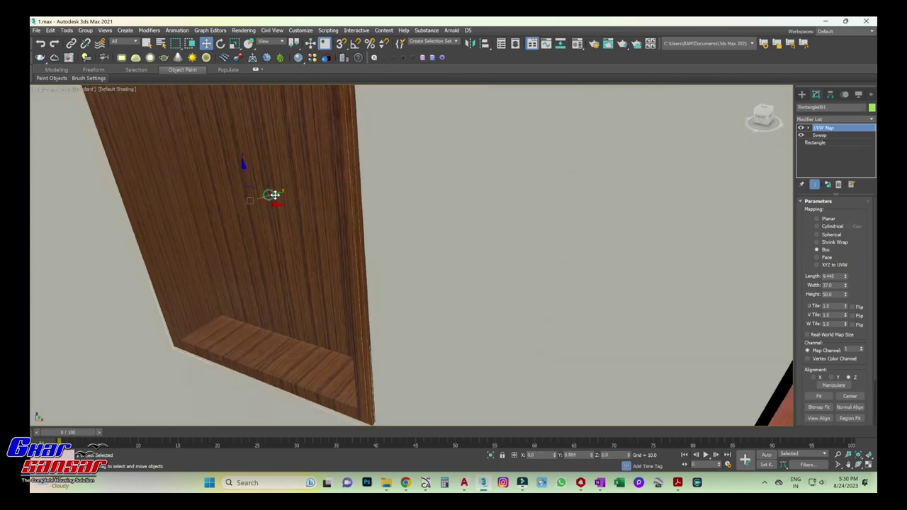
{"action": "mouse_move", "coordinate": [343, 248]}
{"action": "middle_mouse_down"}
{"action": "mouse_move", "coordinate": [462, 227]}
{"action": "mouse_move", "coordinate": [355, 300]}
{"action": "mouse_move", "coordinate": [535, 255]}
{"action": "mouse_move", "coordinate": [537, 286]}
{"action": "mouse_move", "coordinate": [574, 205]}
{"action": "mouse_move", "coordinate": [629, 229]}
{"action": "mouse_move", "coordinate": [523, 240]}
{"action": "mouse_move", "coordinate": [622, 250]}
{"action": "middle_mouse_up"}
{"action": "scroll", "coordinate": [350, 253], "scroll_direction": "down", "scroll_amount": 3}
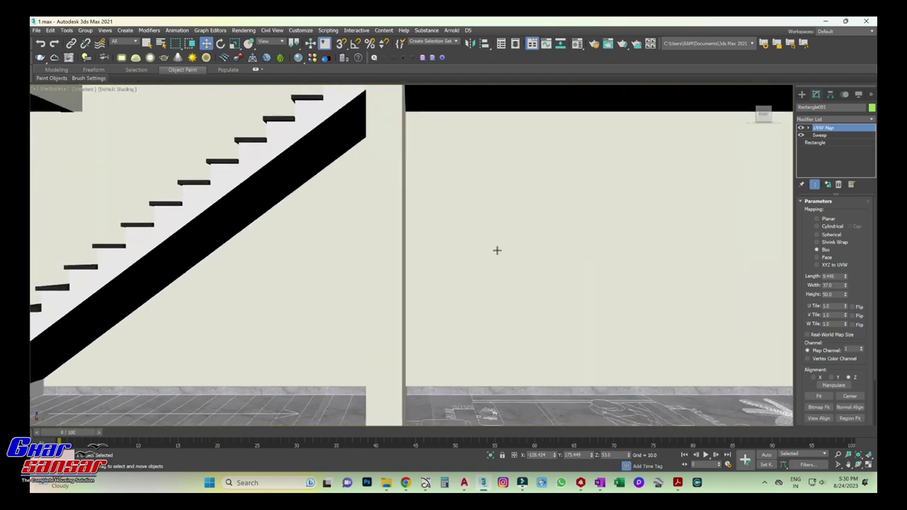
{"action": "middle_click_drag", "start_coordinate": [497, 250], "coordinate": [612, 211], "text": "alt"}
{"action": "mouse_move", "coordinate": [762, 122]}
{"action": "middle_mouse_down", "text": "alt"}
{"action": "mouse_move", "coordinate": [726, 272]}
{"action": "mouse_move", "coordinate": [590, 239]}
{"action": "mouse_move", "coordinate": [599, 238]}
{"action": "middle_mouse_up", "text": "alt"}
{"action": "middle_click_drag", "start_coordinate": [764, 117], "coordinate": [638, 188], "text": "alt"}
{"action": "scroll", "coordinate": [315, 276], "scroll_direction": "up", "scroll_amount": 5}
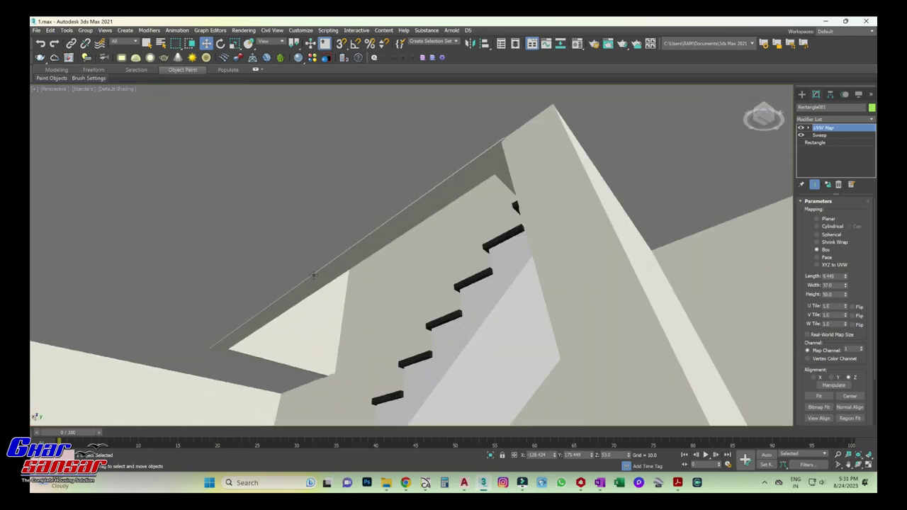
{"action": "left_click", "coordinate": [315, 276]}
{"action": "scroll", "coordinate": [374, 277], "scroll_direction": "down", "scroll_amount": 2}
{"action": "scroll", "coordinate": [375, 288], "scroll_direction": "down", "scroll_amount": 3}
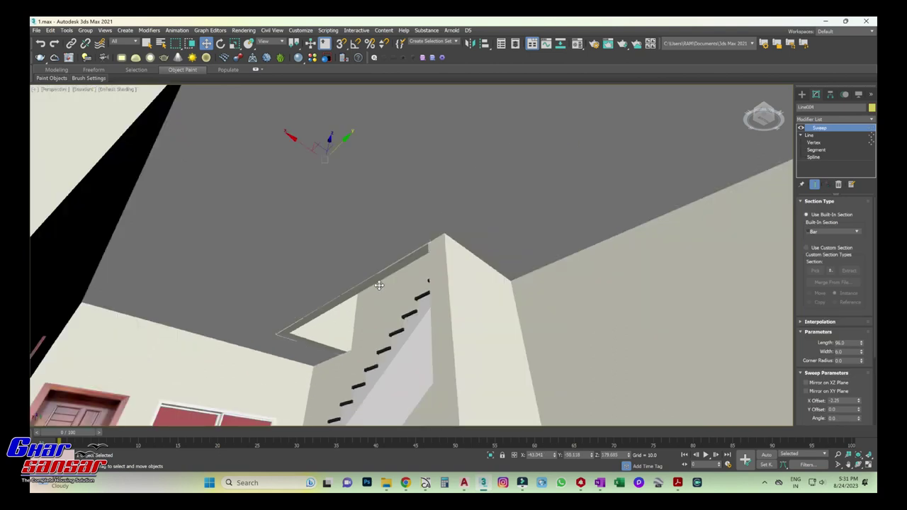
{"action": "left_click_drag", "start_coordinate": [330, 137], "coordinate": [330, 137]}
{"action": "scroll", "coordinate": [382, 293], "scroll_direction": "up", "scroll_amount": 2}
{"action": "scroll", "coordinate": [361, 248], "scroll_direction": "up", "scroll_amount": 3}
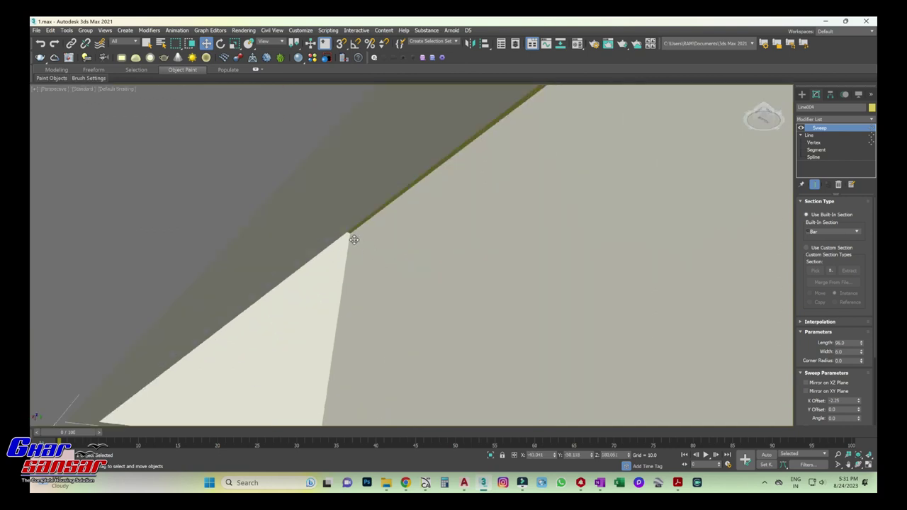
{"action": "scroll", "coordinate": [353, 243], "scroll_direction": "up", "scroll_amount": 2}
{"action": "scroll", "coordinate": [542, 273], "scroll_direction": "down", "scroll_amount": 5}
{"action": "mouse_move", "coordinate": [542, 273]}
{"action": "middle_mouse_down"}
{"action": "mouse_move", "coordinate": [540, 294]}
{"action": "mouse_move", "coordinate": [533, 277]}
{"action": "middle_mouse_up"}
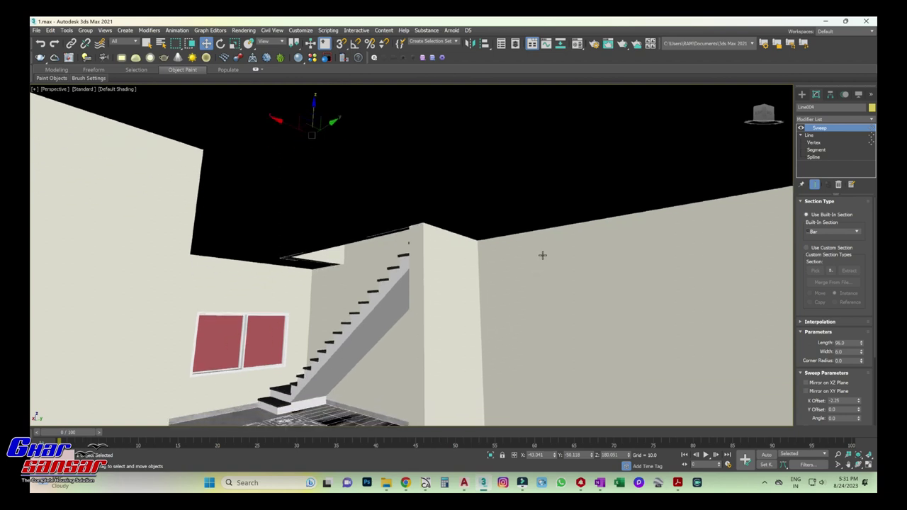
{"action": "middle_click_drag", "start_coordinate": [534, 279], "coordinate": [527, 265], "text": "alt"}
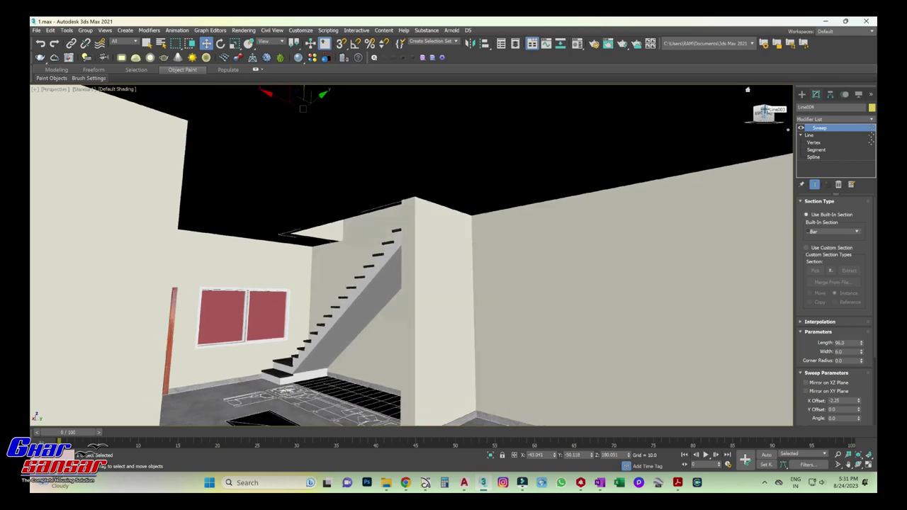
{"action": "mouse_move", "coordinate": [537, 279]}
{"action": "middle_mouse_down", "text": "alt"}
{"action": "mouse_move", "coordinate": [546, 237]}
{"action": "mouse_move", "coordinate": [439, 263]}
{"action": "middle_mouse_up", "text": "alt"}
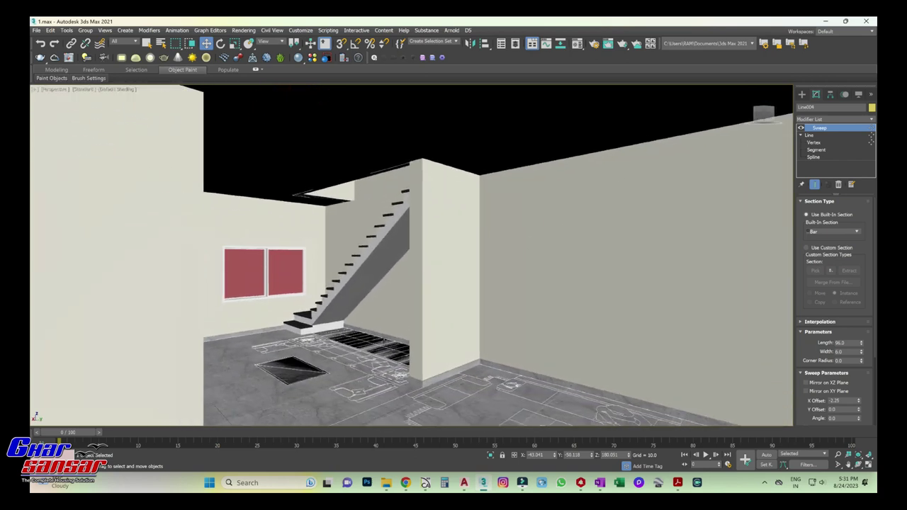
{"action": "left_click", "coordinate": [383, 343]}
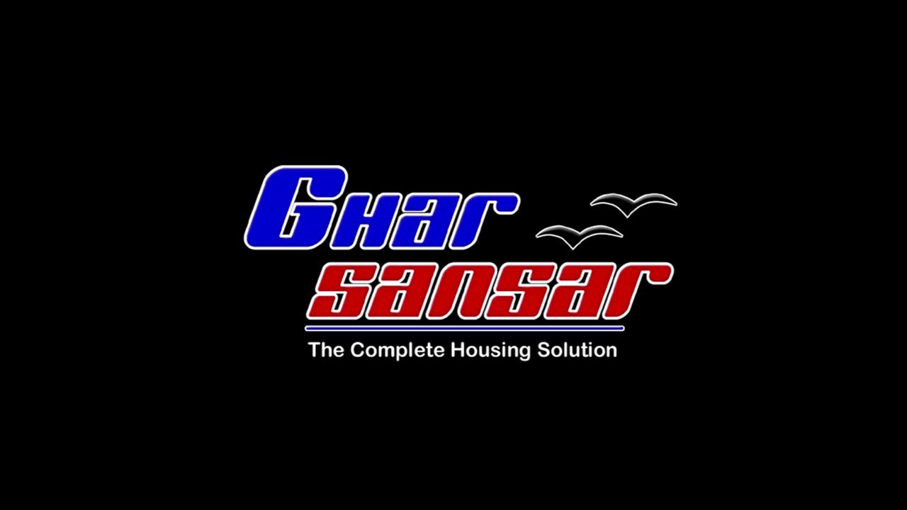